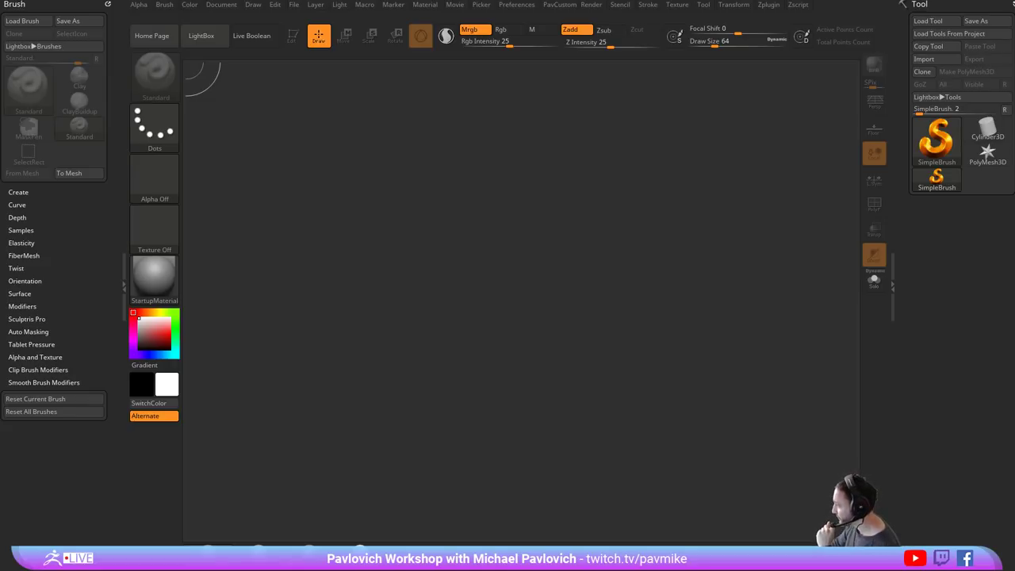
# - Bring up the browser with the YouTube channel, look through its latest comment notifications, and put the browser away
pyautogui.moveTo(577, 568); pyautogui.dragTo(577, 46)
pyautogui.click(853, 112)
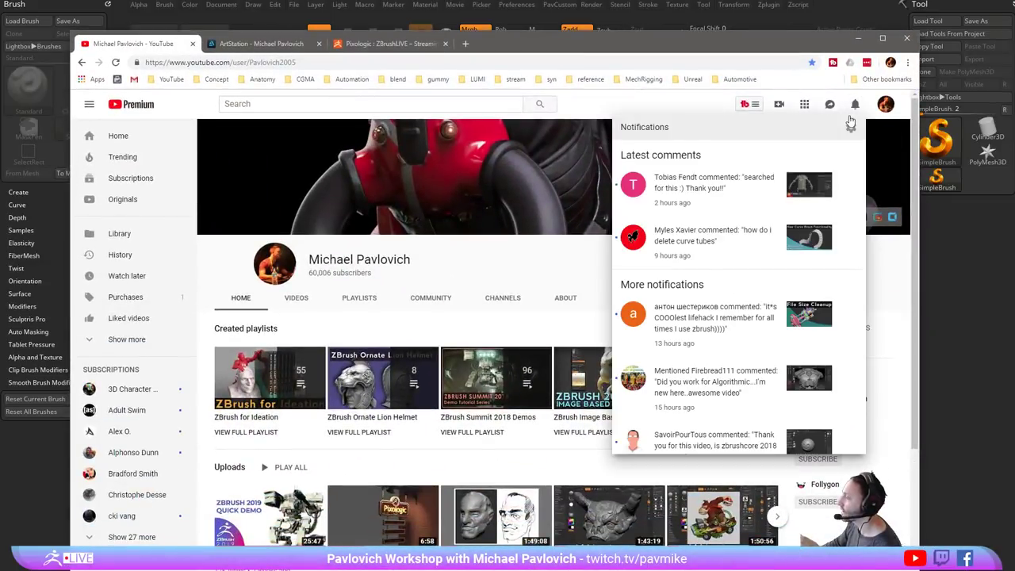
pyautogui.scroll(-10, 757, 253)
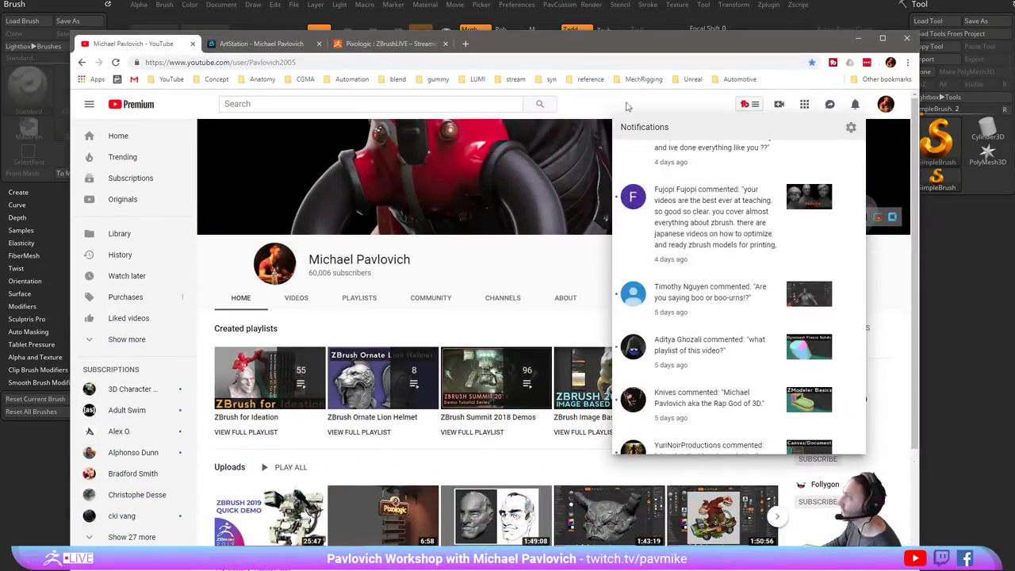
pyautogui.moveTo(617, 48); pyautogui.dragTo(641, 568)
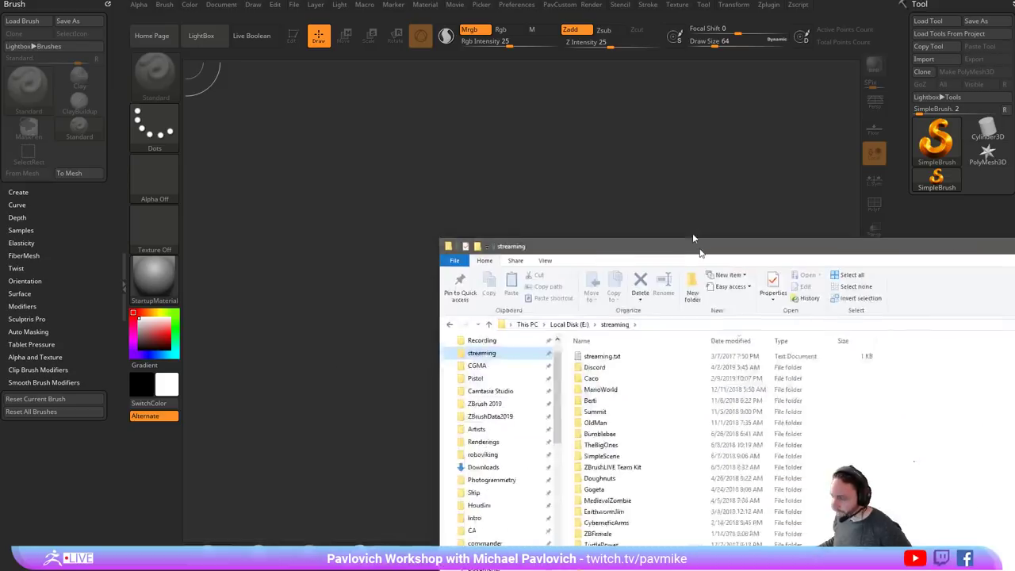
# - Open BertiMonster.ZTL from the Discord folder inside the streaming folder
pyautogui.moveTo(694, 238); pyautogui.dragTo(464, 124)
pyautogui.doubleClick(372, 245)
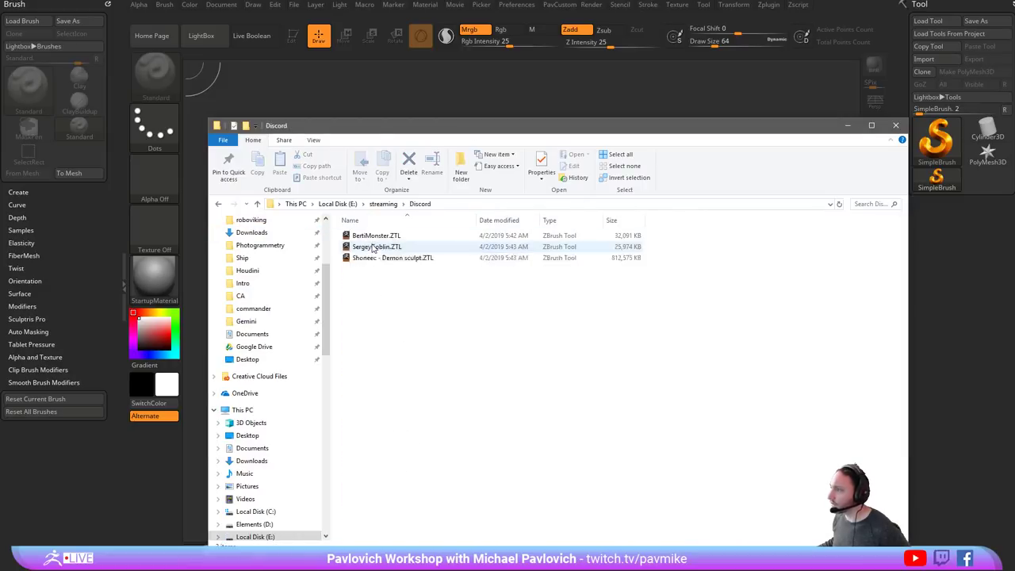
pyautogui.click(378, 237)
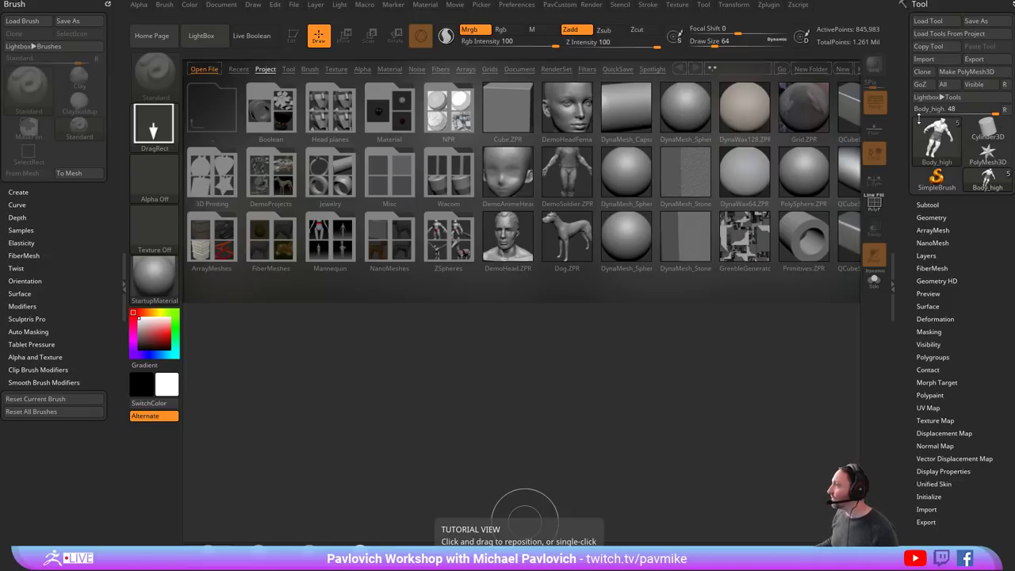
# - Close LightBox, draw the loaded monster tool onto the canvas and enter Edit mode
pyautogui.press(',')
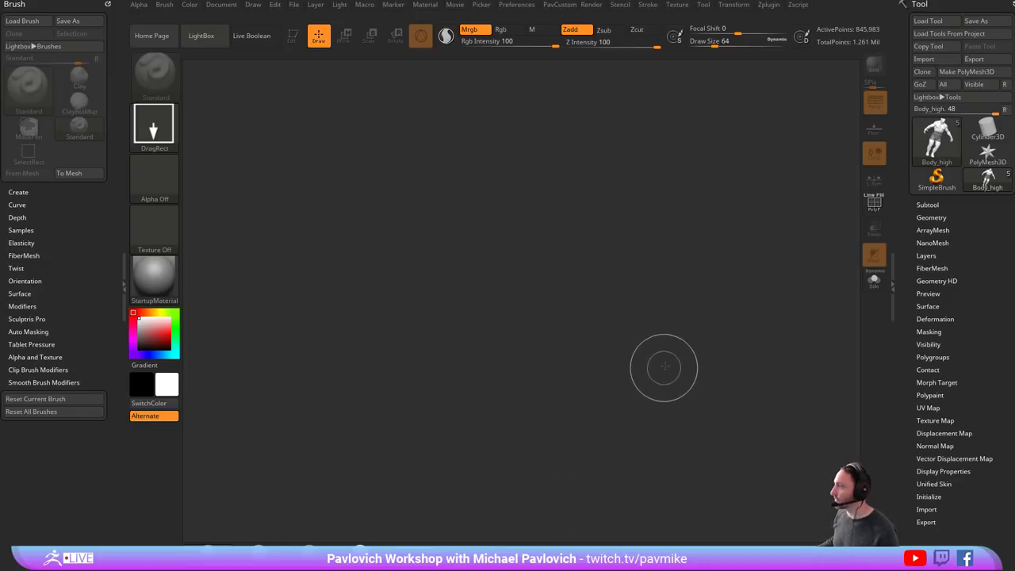
pyautogui.moveTo(524, 283); pyautogui.dragTo(416, 463)
pyautogui.click(297, 41)
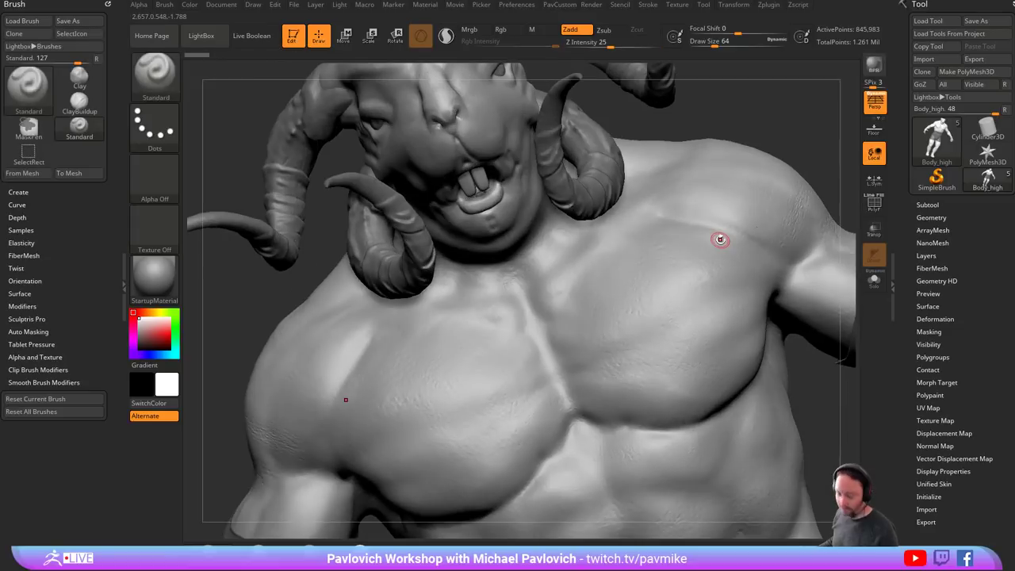
# - Fit the whole monster in view and set the brush Draw Size to 393
pyautogui.press('f')
pyautogui.press('f')
pyautogui.moveTo(726, 268)
pyautogui.keyDown('shift'); pyautogui.mouseDown()
pyautogui.moveTo(734, 195)
pyautogui.moveTo(720, 248)
pyautogui.mouseUp(); pyautogui.keyUp('shift')
pyautogui.moveTo(719, 247)
pyautogui.mouseDown()
pyautogui.moveTo(689, 276)
pyautogui.moveTo(662, 267)
pyautogui.mouseUp()
pyautogui.press('s')
pyautogui.moveTo(662, 268)
pyautogui.mouseDown()
pyautogui.moveTo(680, 270)
pyautogui.moveTo(638, 281)
pyautogui.moveTo(715, 268)
pyautogui.mouseUp()
pyautogui.press('s')
pyautogui.click(700, 273)
pyautogui.press('s')
pyautogui.click(717, 268)
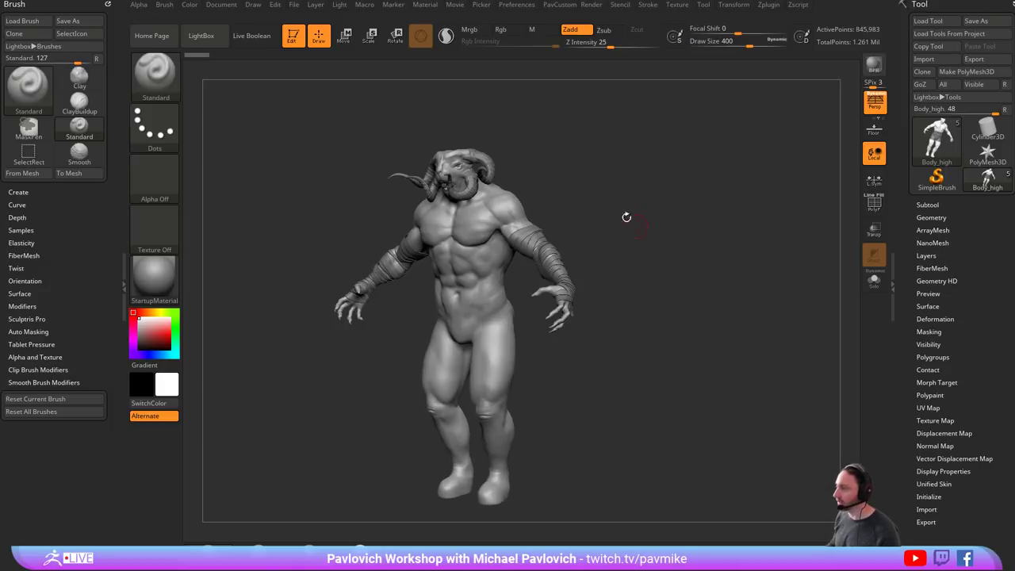
pyautogui.press('s')
pyautogui.click(548, 227)
pyautogui.press('space')
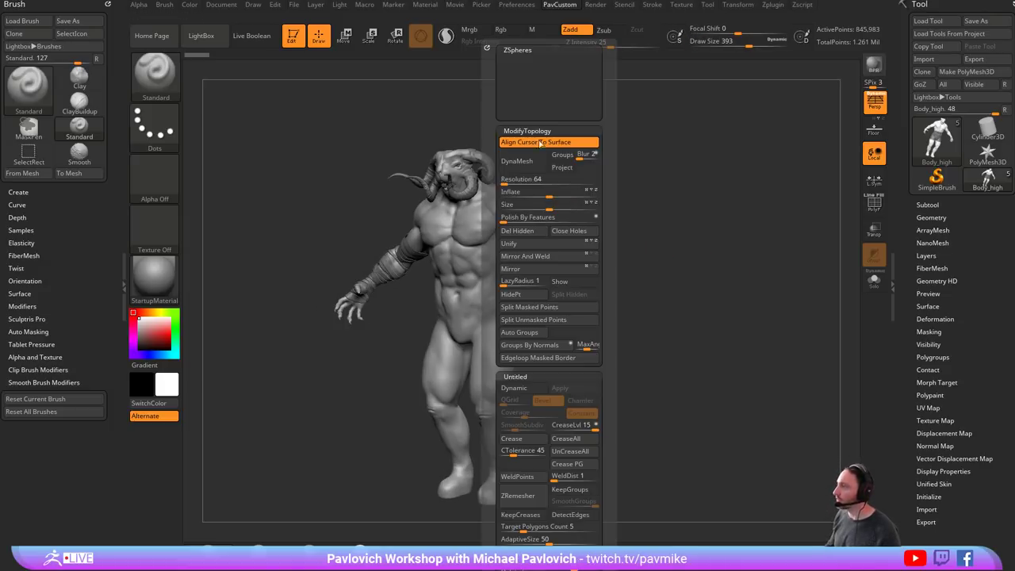
# - Turn the monster to face the front and switch off perspective display
pyautogui.moveTo(665, 198)
pyautogui.mouseDown()
pyautogui.moveTo(595, 200)
pyautogui.moveTo(608, 208)
pyautogui.moveTo(549, 213)
pyautogui.moveTo(555, 219)
pyautogui.mouseUp()
pyautogui.keyDown('alt'); pyautogui.moveTo(685, 310); pyautogui.dragTo(690, 223); pyautogui.keyUp('alt')
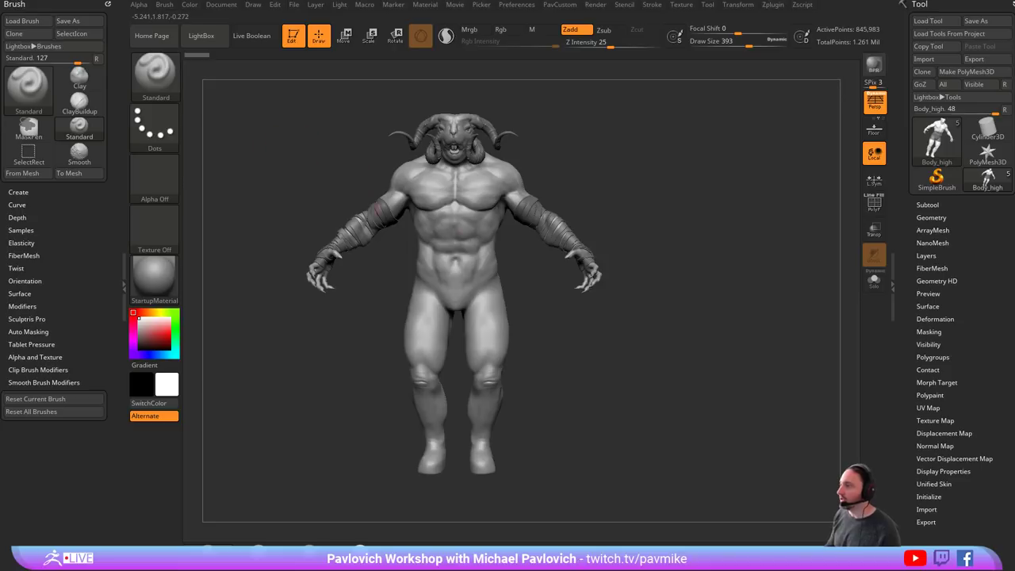
pyautogui.moveTo(692, 290); pyautogui.dragTo(745, 273)
pyautogui.click(872, 105)
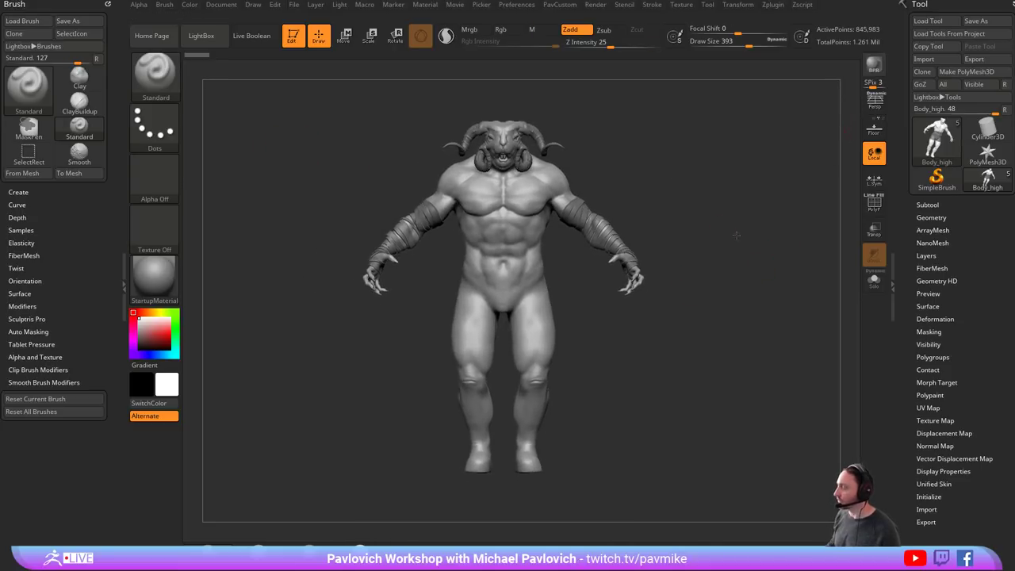
pyautogui.keyDown('alt'); pyautogui.moveTo(703, 242); pyautogui.dragTo(706, 250); pyautogui.keyUp('alt')
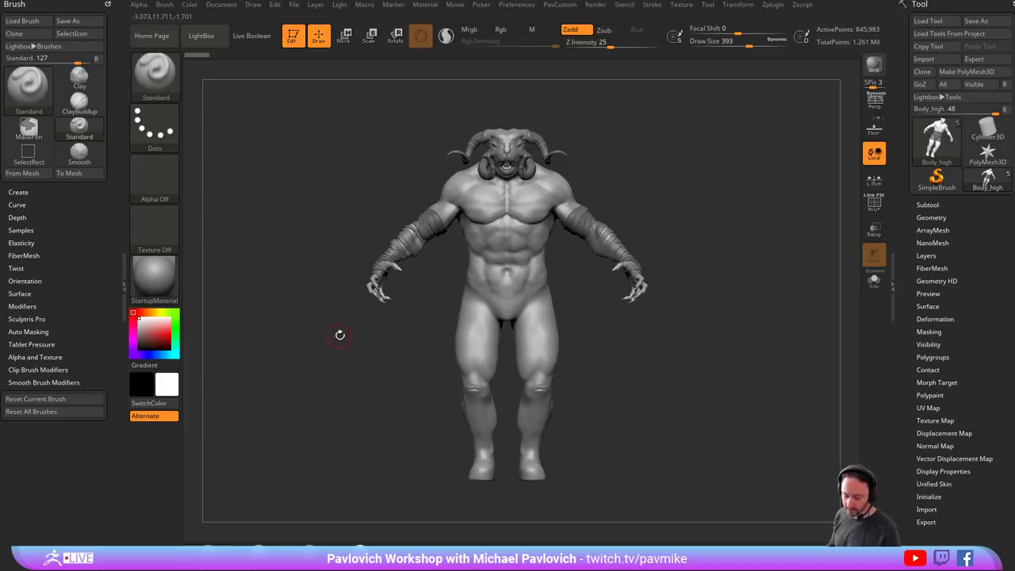
# - Measure the monster's height with a straight vertical transpose line from the feet to the top of the head
pyautogui.press('w')
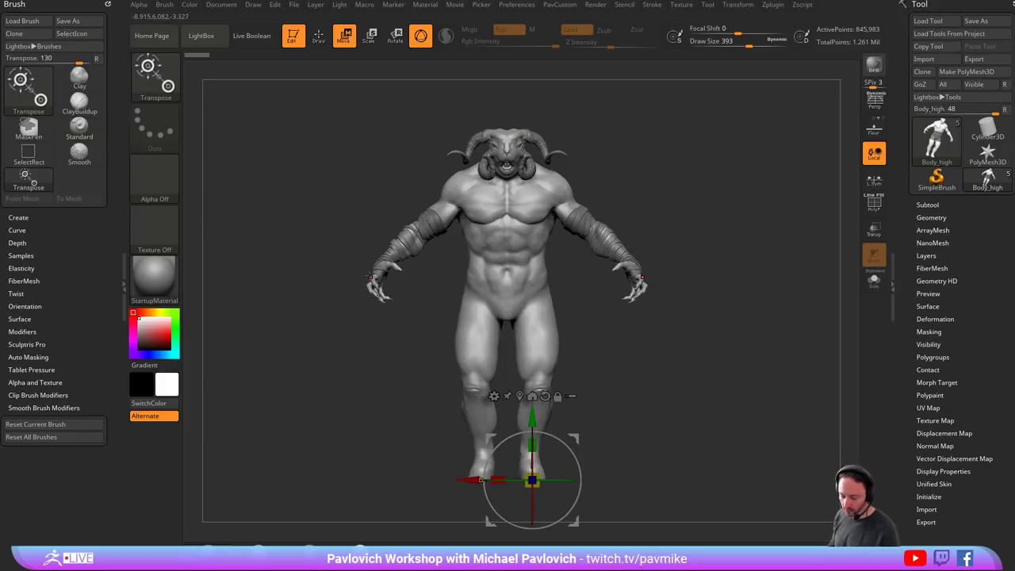
pyautogui.press('y')
pyautogui.keyDown('shift'); pyautogui.moveTo(532, 480); pyautogui.dragTo(533, 130); pyautogui.keyUp('shift')
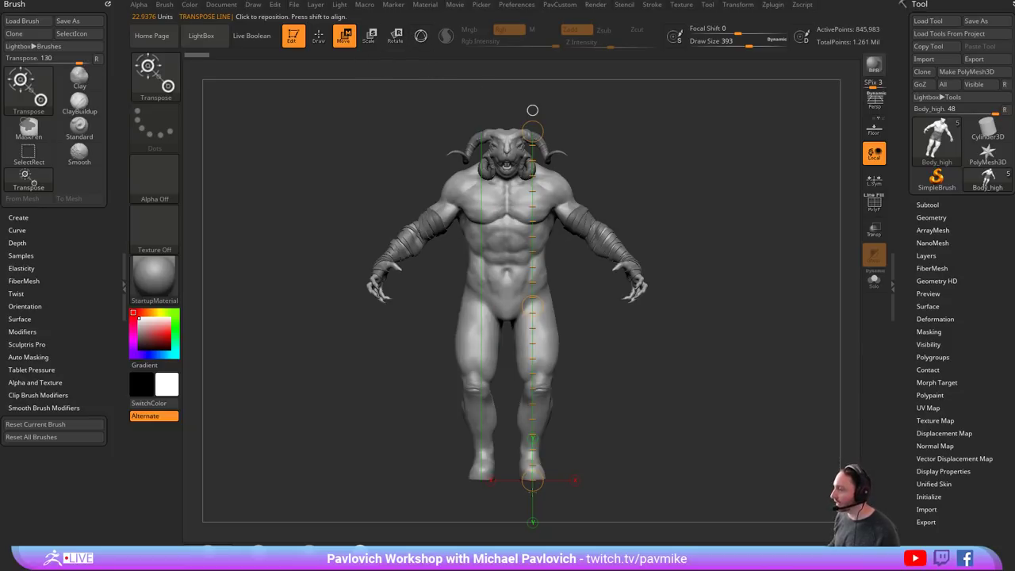
# - Examine the Transpose Units preferences for the units scale, ticks and calibration distance
pyautogui.click(516, 5)
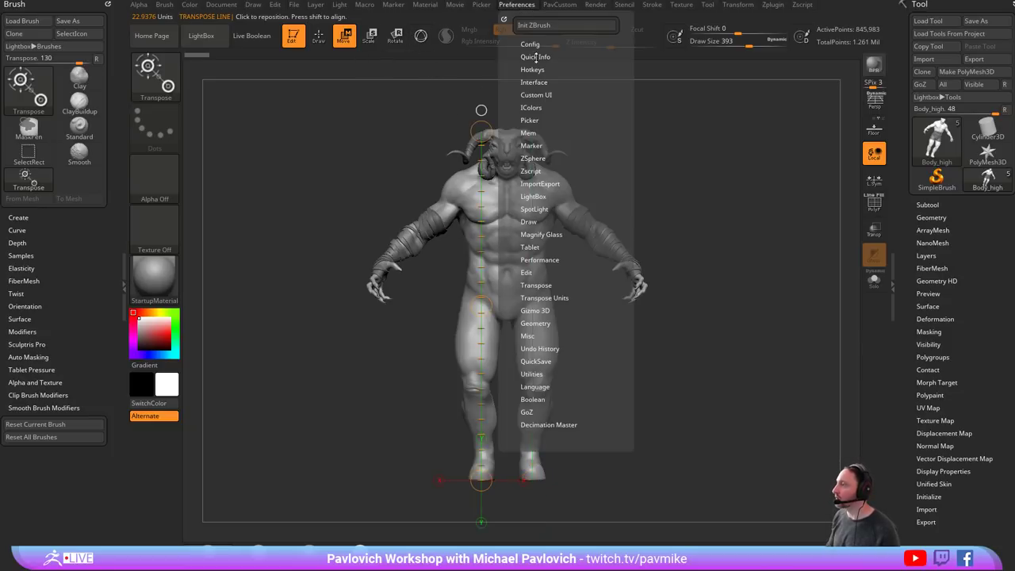
pyautogui.click(538, 298)
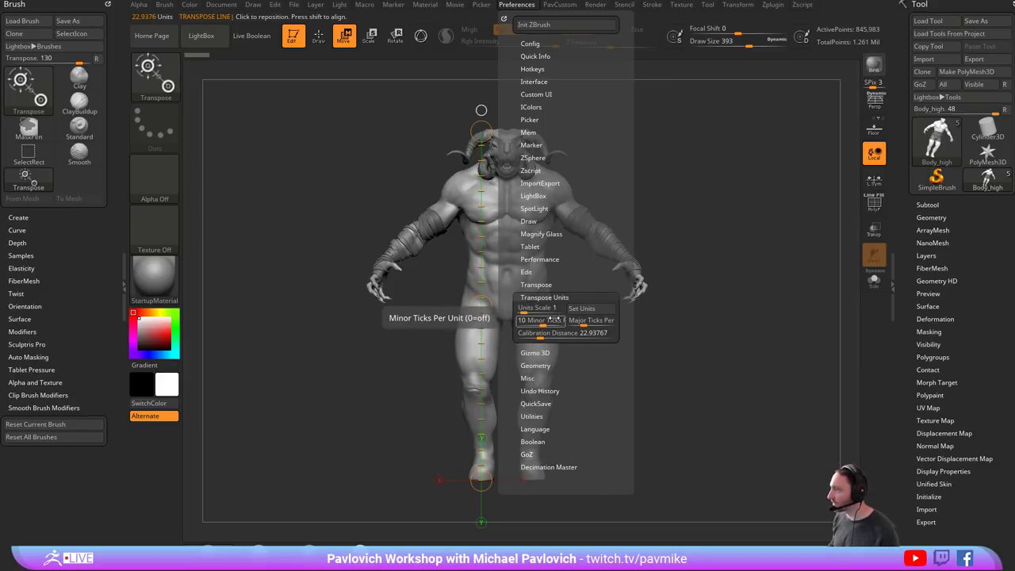
pyautogui.moveTo(717, 220)
pyautogui.keyDown('ctrl'); pyautogui.mouseDown(button='right')
pyautogui.moveTo(730, 198)
pyautogui.moveTo(711, 227)
pyautogui.mouseUp(button='right'); pyautogui.keyUp('ctrl')
# - Switch from the transpose line back to the Gizmo 3D and return to Draw mode
pyautogui.press('q')
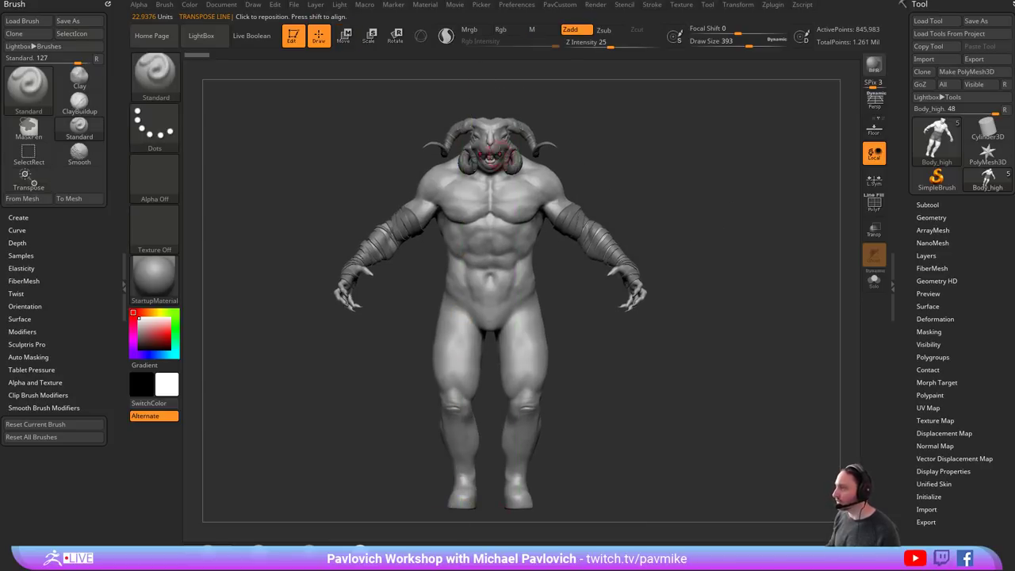
pyautogui.press('w')
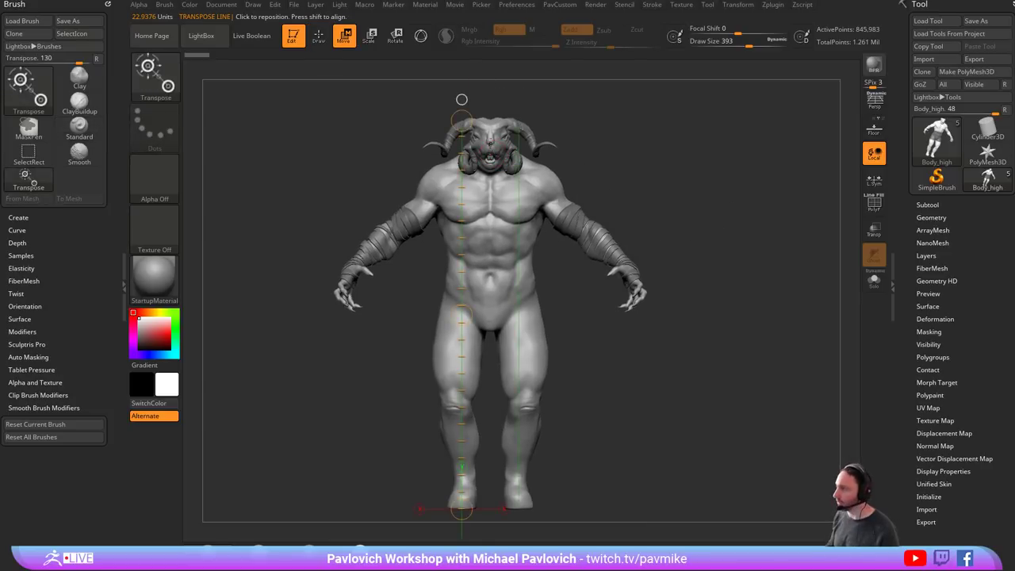
pyautogui.click(421, 38)
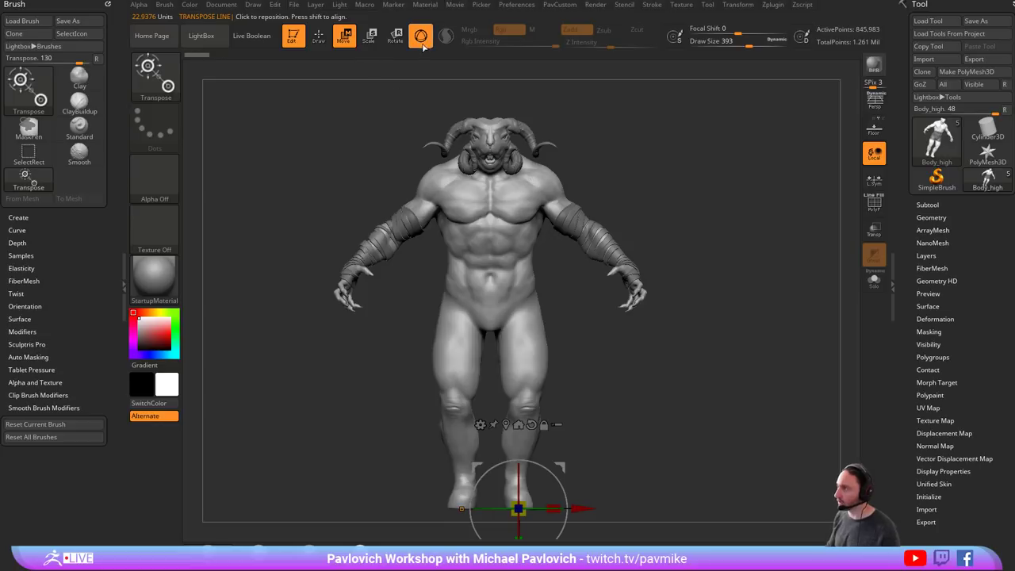
pyautogui.press('q')
# - Set the brush Draw Size to 468 and expand the monster's Subtool list
pyautogui.moveTo(666, 209)
pyautogui.mouseDown(button='right')
pyautogui.moveTo(687, 223)
pyautogui.moveTo(661, 221)
pyautogui.mouseUp(button='right')
pyautogui.press('s')
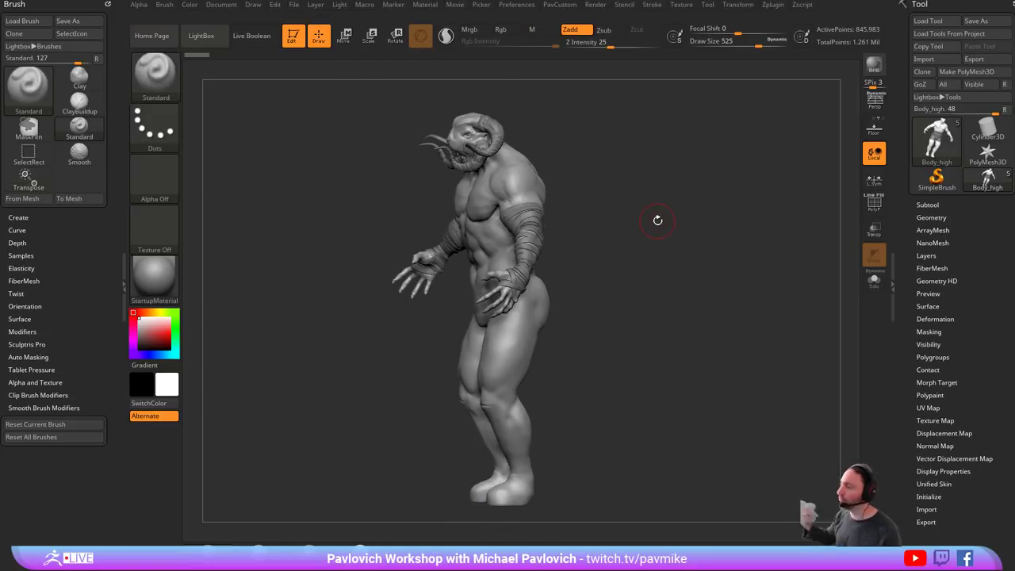
pyautogui.keyDown('shift'); pyautogui.moveTo(646, 161); pyautogui.dragTo(669, 163); pyautogui.keyUp('shift')
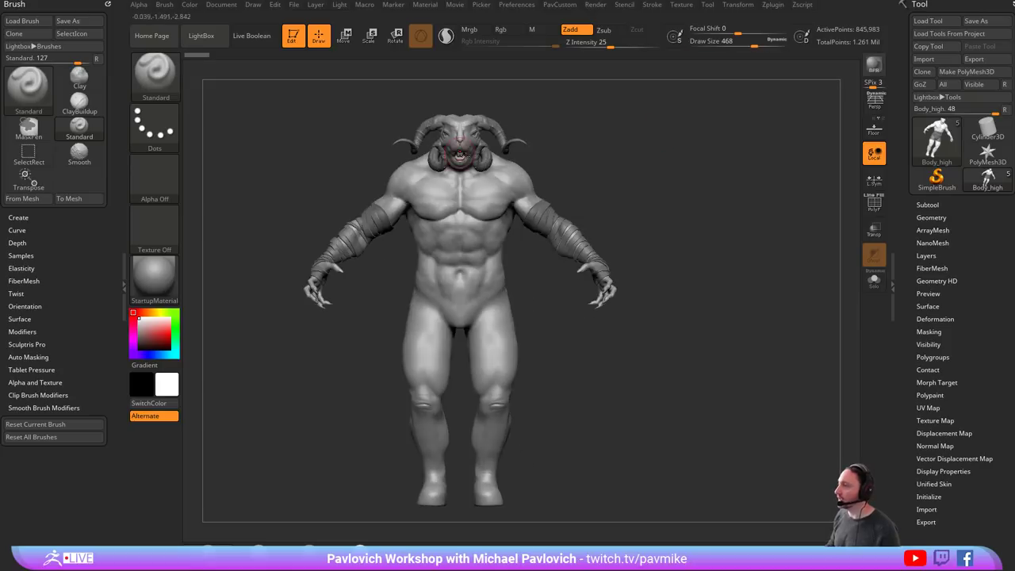
pyautogui.moveTo(696, 233)
pyautogui.keyDown('alt'); pyautogui.mouseDown()
pyautogui.moveTo(695, 220)
pyautogui.moveTo(639, 229)
pyautogui.moveTo(657, 216)
pyautogui.moveTo(830, 243)
pyautogui.mouseUp(); pyautogui.keyUp('alt')
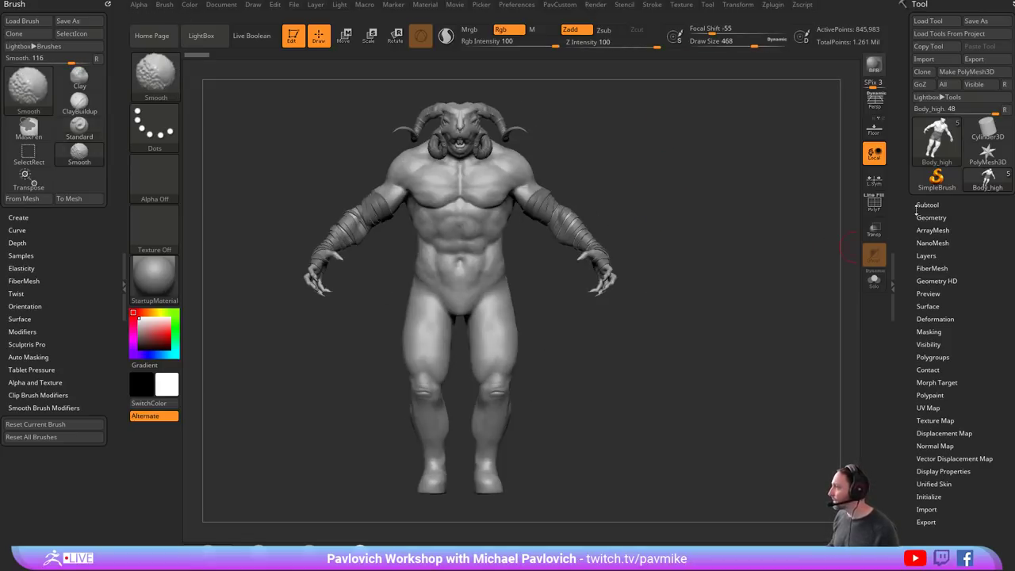
pyautogui.keyDown('shift'); pyautogui.moveTo(929, 210); pyautogui.dragTo(928, 208); pyautogui.keyUp('shift')
pyautogui.click(927, 204)
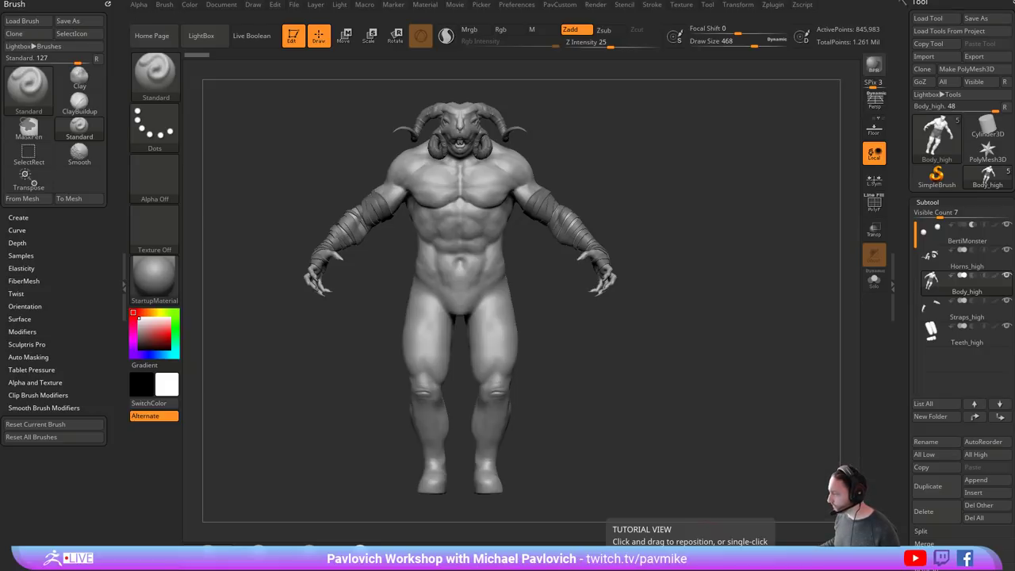
# - Open the ZBrush 2019 Quick Demo video on the YouTube channel, pause it, and return to ZBrush
pyautogui.moveTo(845, 567); pyautogui.dragTo(696, 4)
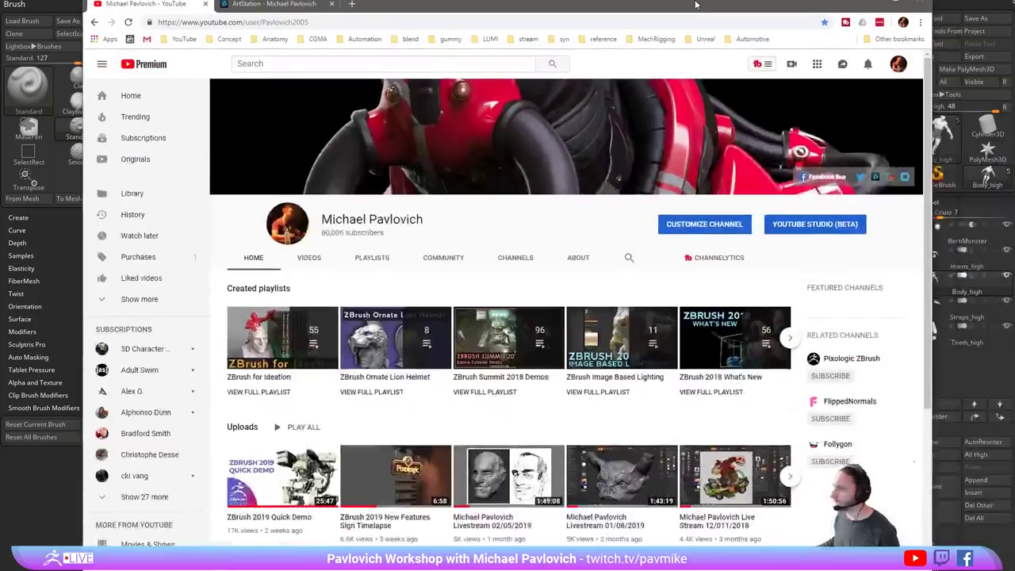
pyautogui.scroll(-2, 292, 440)
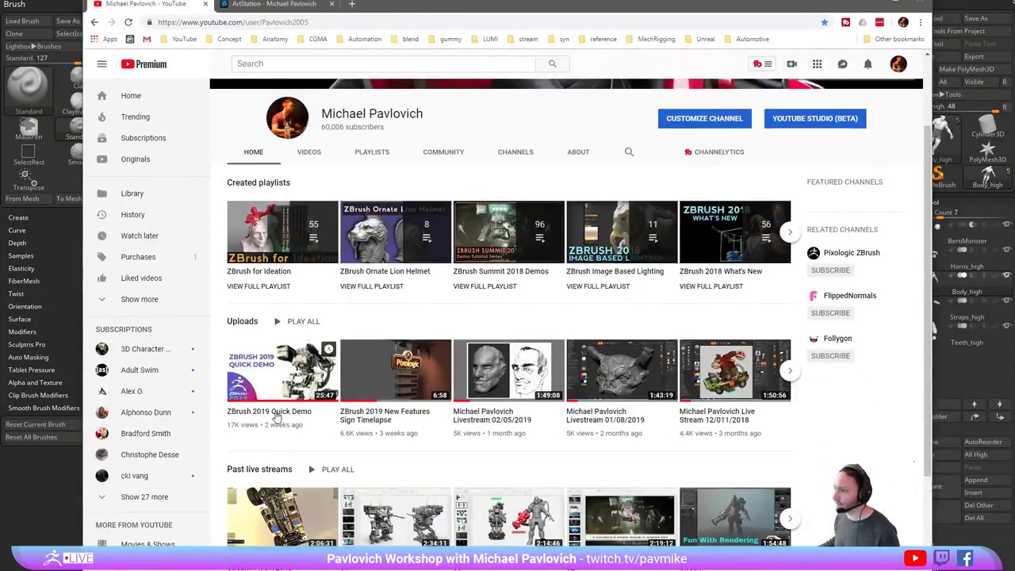
pyautogui.click(273, 415)
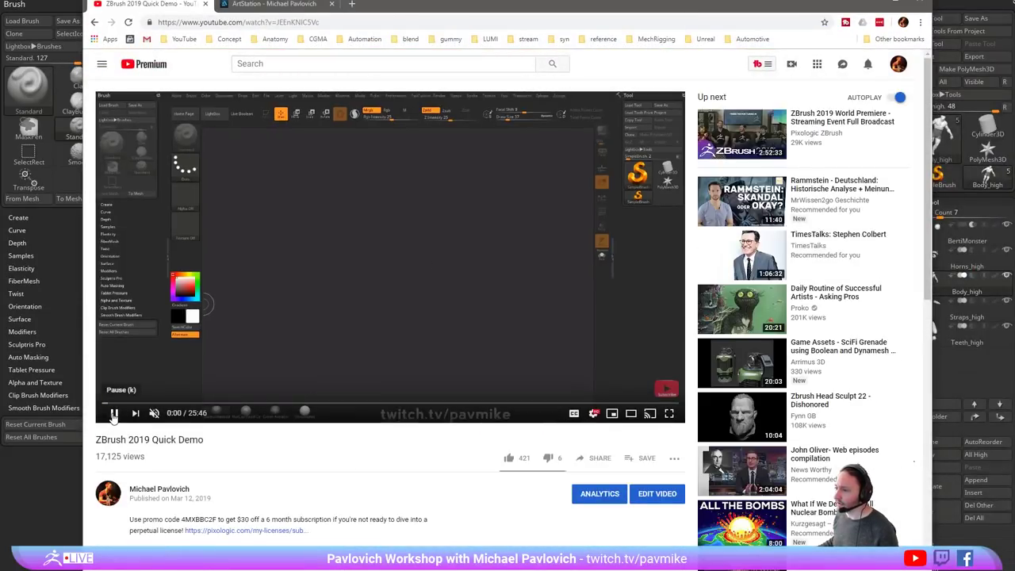
pyautogui.click(115, 416)
pyautogui.click(367, 23)
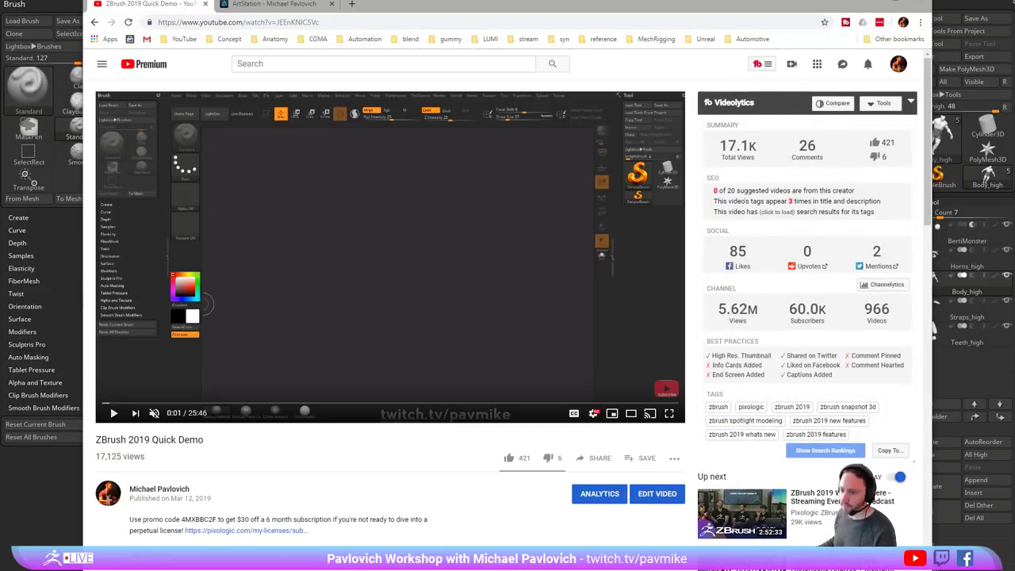
pyautogui.moveTo(381, 6); pyautogui.dragTo(607, 555)
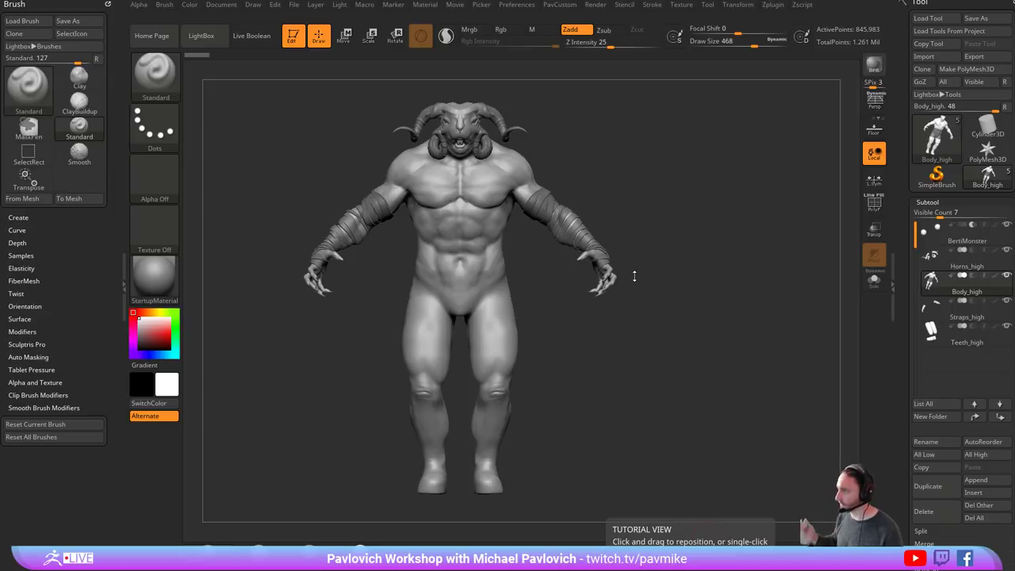
# - Leave Edit mode and clear the monster from the canvas, leaving the Load Tool dialog without picking a file
pyautogui.click(315, 45)
pyautogui.hotkey('ctrl', 'n')
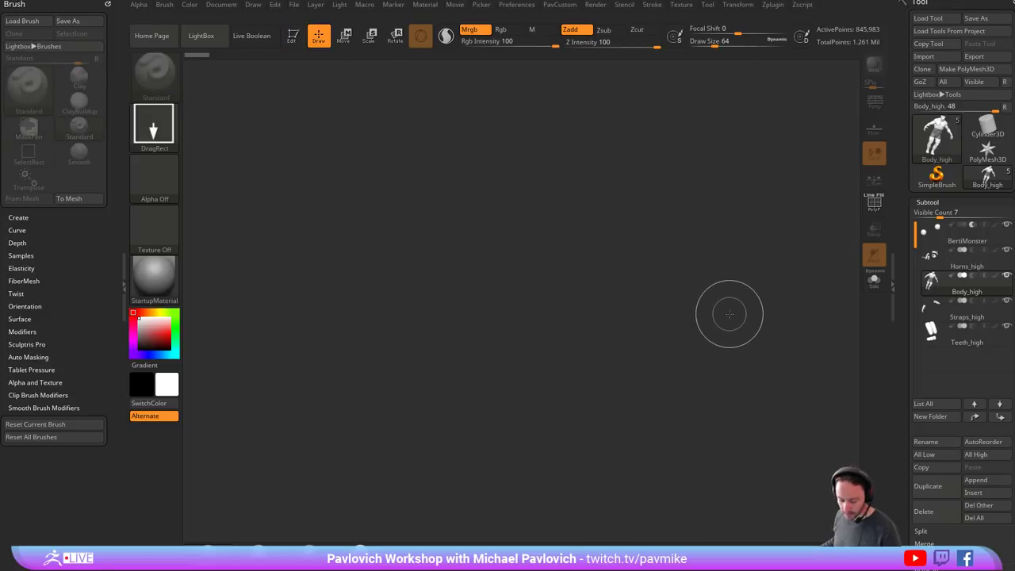
pyautogui.click(929, 18)
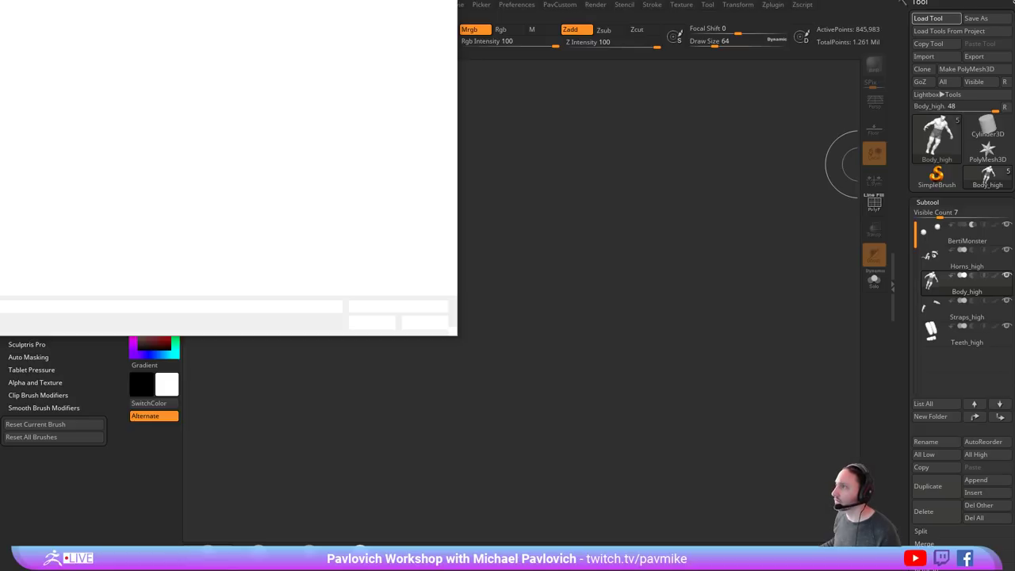
pyautogui.press('Escape')
# - Browse the Tool and Project files in LightBox
pyautogui.press(',')
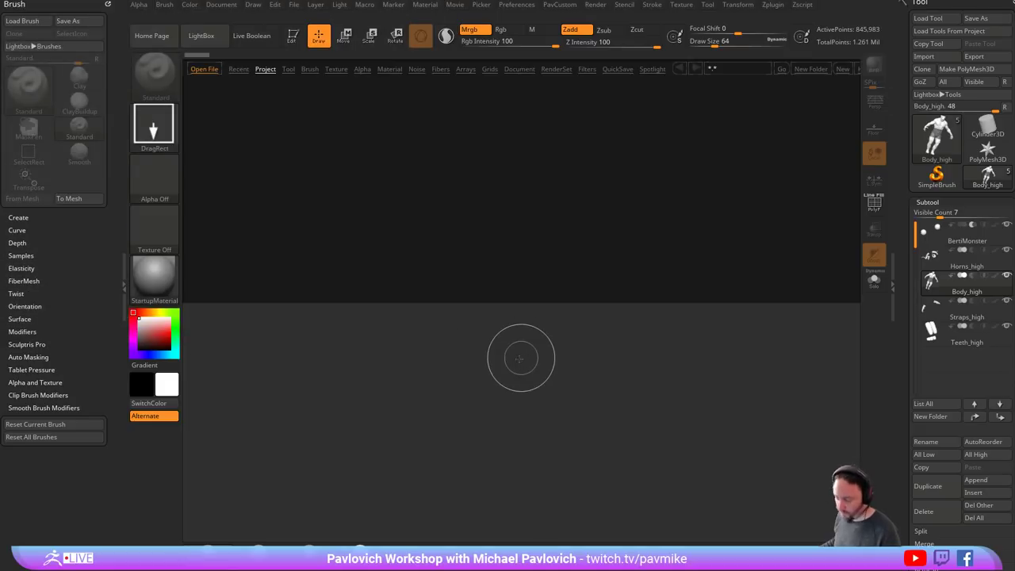
pyautogui.click(292, 70)
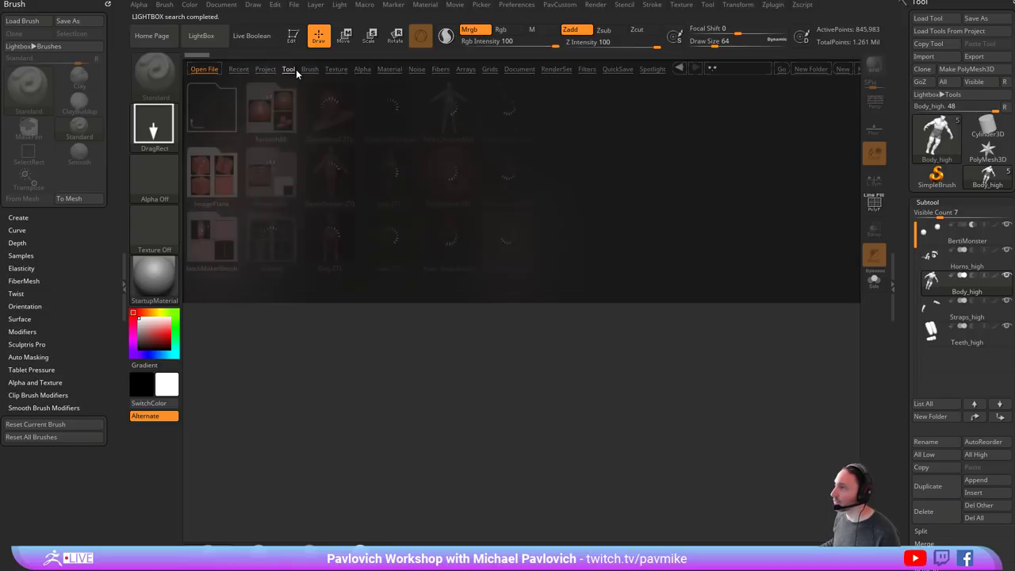
pyautogui.click(266, 69)
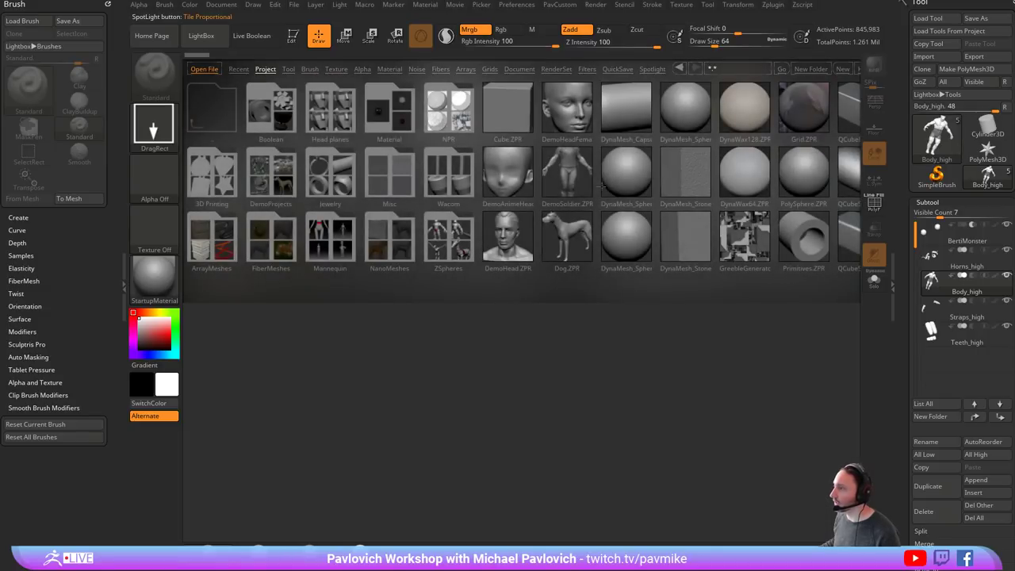
pyautogui.press(',')
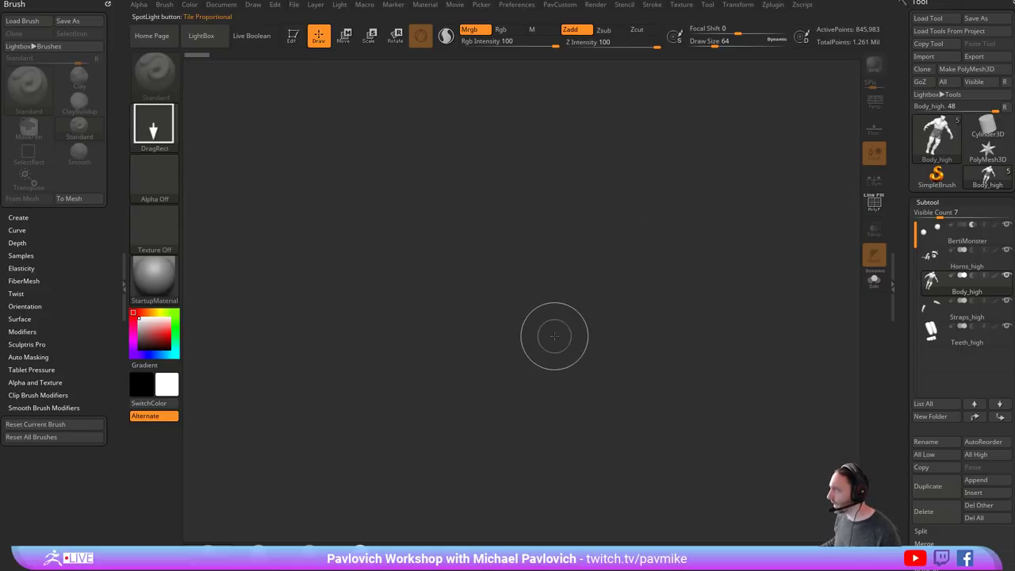
# - Place the monster on the canvas again in Edit mode
pyautogui.press('s')
pyautogui.hotkey('ctrl', 'z')
pyautogui.click(288, 41)
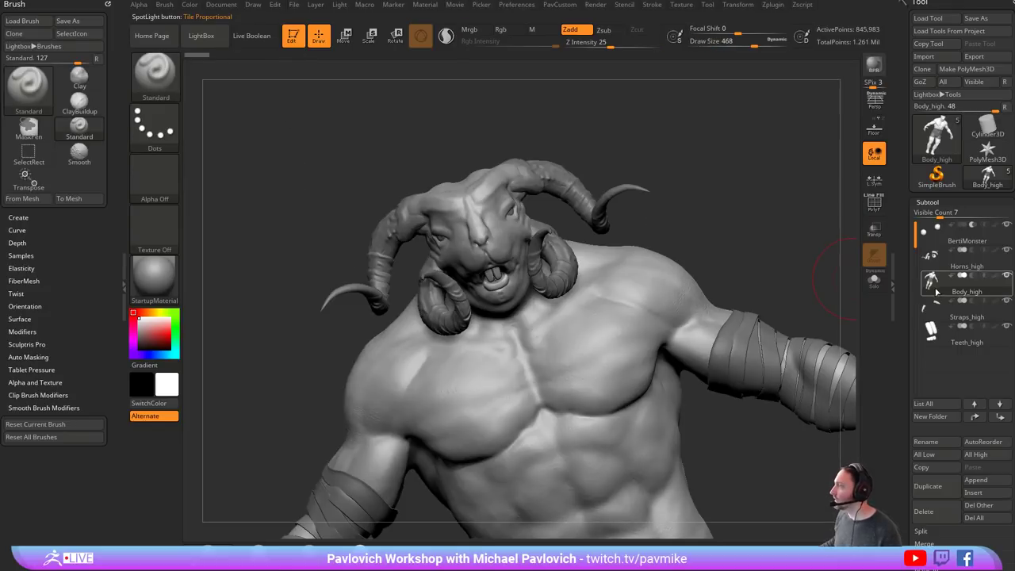
# - Isolate the Body_high subtool in Solo mode, frame it from the front, and set the Draw Size to 445
pyautogui.click(875, 279)
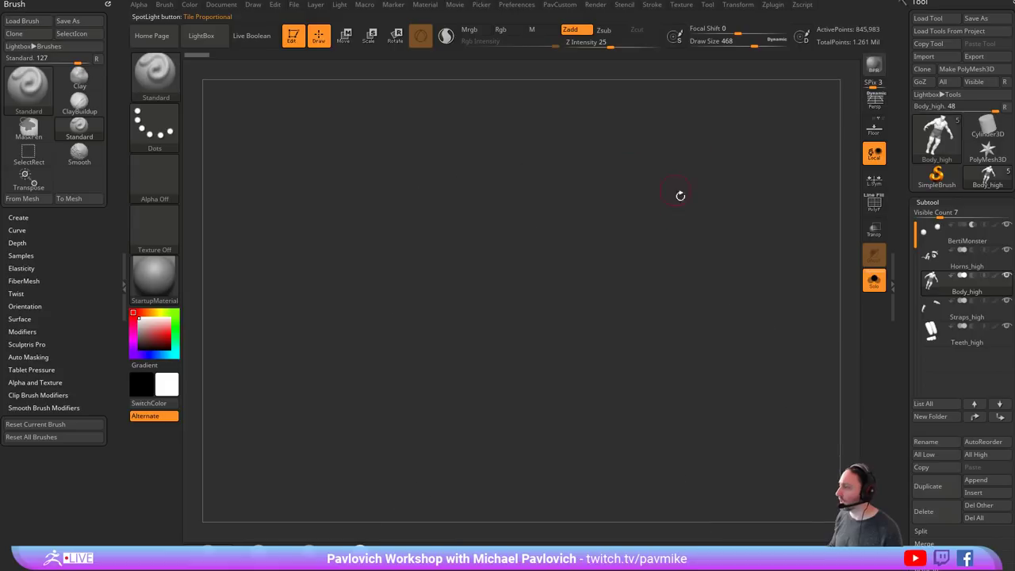
pyautogui.press('f')
pyautogui.press('s')
pyautogui.keyDown('ctrl'); pyautogui.moveTo(719, 215); pyautogui.dragTo(718, 252, button='right'); pyautogui.keyUp('ctrl')
pyautogui.moveTo(719, 235); pyautogui.dragTo(726, 270, button='right')
# - Choose the SelectLasso brush and hide both of the body's arms from the shoulders down
pyautogui.keyDown('ctrl'); pyautogui.keyDown('shift'); pyautogui.click(159, 78); pyautogui.keyUp('shift'); pyautogui.keyUp('ctrl')
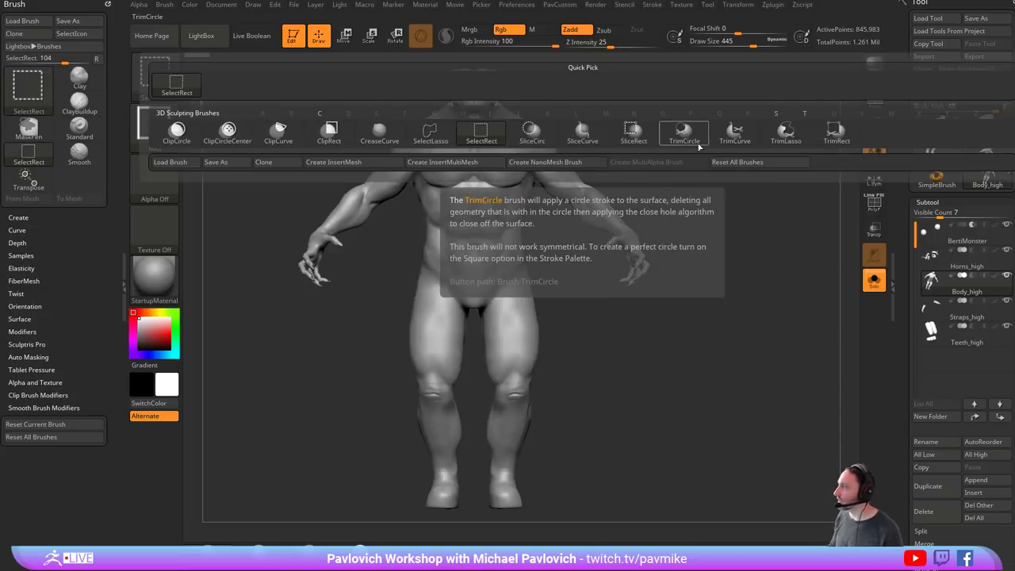
pyautogui.keyDown('ctrl'); pyautogui.keyDown('shift'); pyautogui.click(434, 139); pyautogui.keyUp('shift'); pyautogui.keyUp('ctrl')
pyautogui.moveTo(680, 193)
pyautogui.keyDown('alt'); pyautogui.mouseDown()
pyautogui.moveTo(655, 191)
pyautogui.moveTo(510, 106)
pyautogui.moveTo(495, 143)
pyautogui.mouseUp(); pyautogui.keyUp('alt')
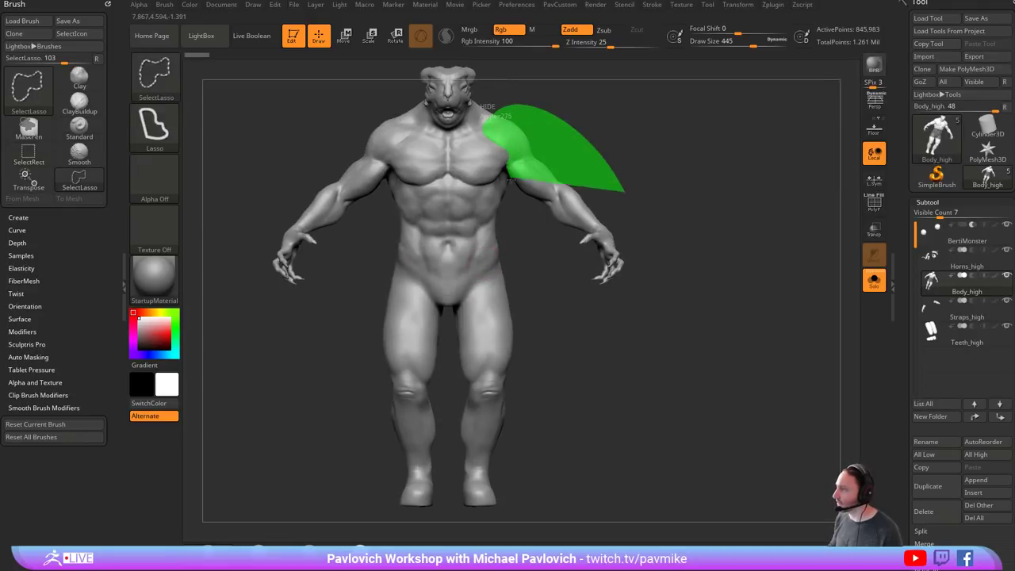
pyautogui.keyDown('ctrl'); pyautogui.keyDown('shift'); pyautogui.moveTo(511, 181); pyautogui.dragTo(709, 281); pyautogui.keyUp('shift'); pyautogui.keyUp('ctrl')
pyautogui.moveTo(719, 157)
pyautogui.mouseDown()
pyautogui.moveTo(605, 183)
pyautogui.moveTo(714, 183)
pyautogui.moveTo(683, 177)
pyautogui.moveTo(714, 189)
pyautogui.moveTo(710, 161)
pyautogui.moveTo(517, 199)
pyautogui.mouseUp()
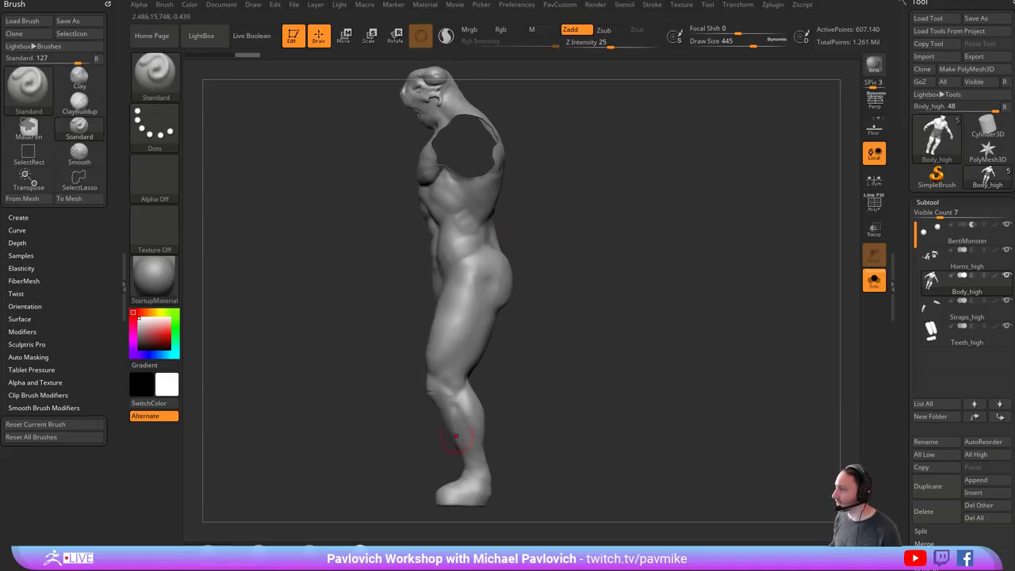
pyautogui.keyDown('shift'); pyautogui.moveTo(685, 253); pyautogui.dragTo(738, 256); pyautogui.keyUp('shift')
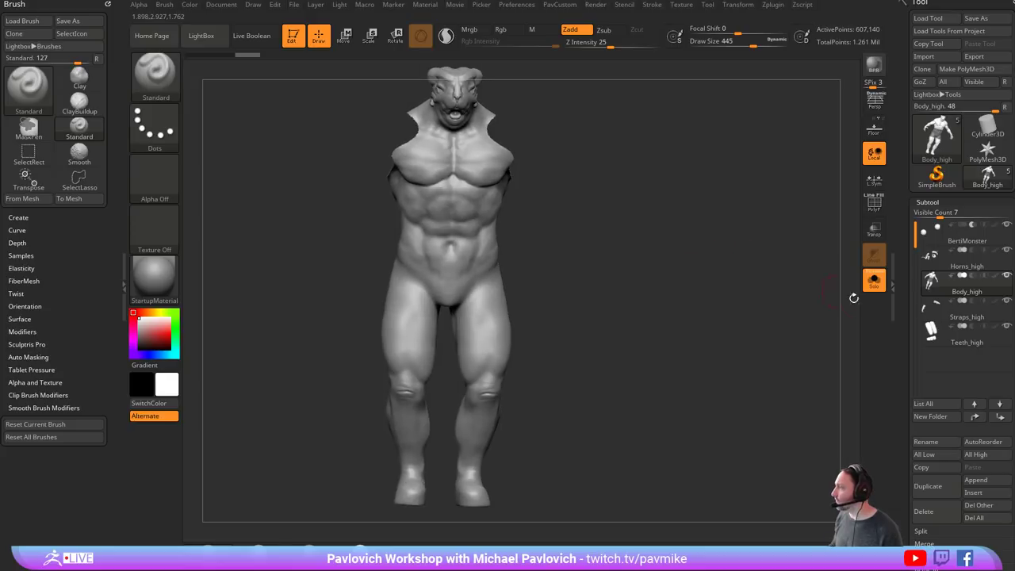
# - Expand the Geometry settings of the body subtool and unhide its arms
pyautogui.moveTo(903, 316); pyautogui.dragTo(903, 98)
pyautogui.click(931, 395)
pyautogui.moveTo(904, 493); pyautogui.dragTo(904, 359)
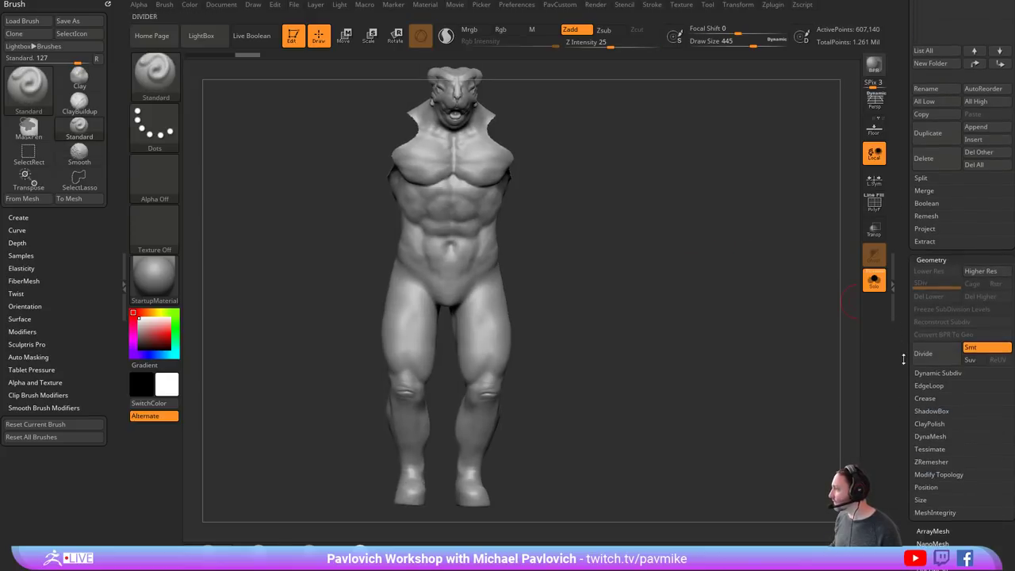
pyautogui.keyDown('ctrl'); pyautogui.keyDown('shift'); pyautogui.click(764, 344); pyautogui.keyUp('shift'); pyautogui.keyUp('ctrl')
# - Examine the body's wireframe from the hips to the chest and activate Sculptris Pro mode
pyautogui.click(875, 210)
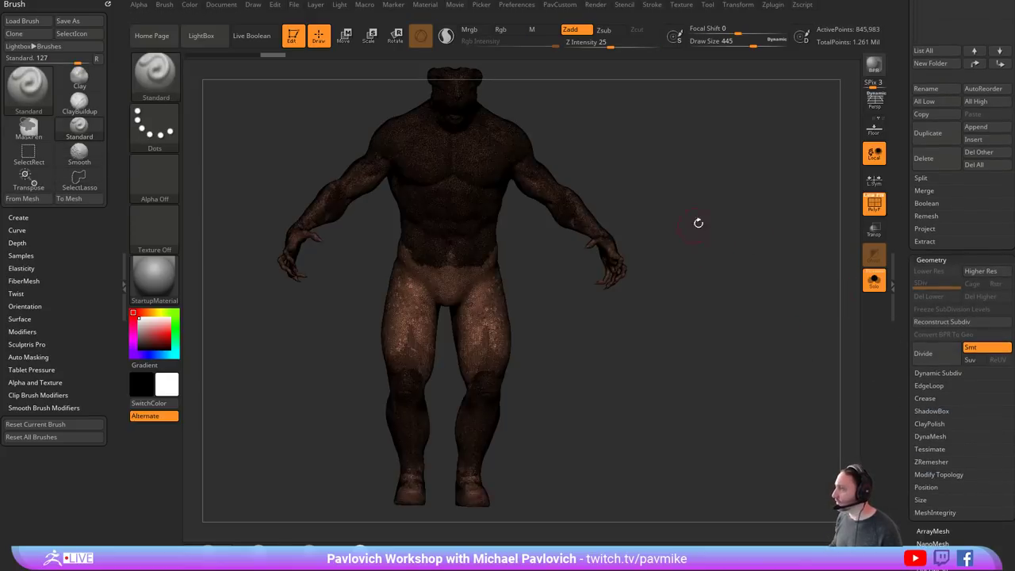
pyautogui.keyDown('alt'); pyautogui.moveTo(698, 223); pyautogui.dragTo(707, 337); pyautogui.keyUp('alt')
pyautogui.press('s')
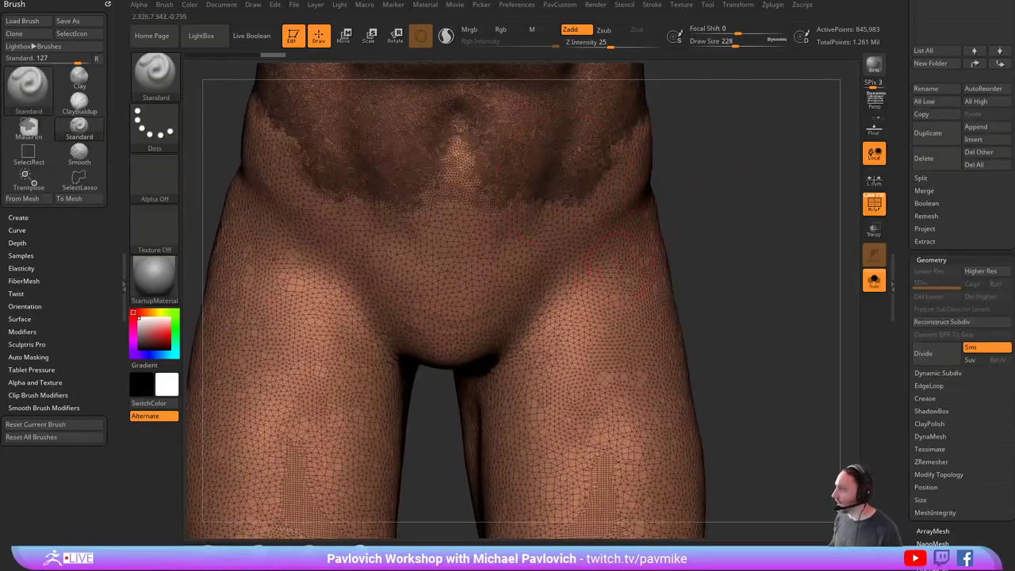
pyautogui.press('s')
pyautogui.moveTo(623, 334); pyautogui.dragTo(593, 334)
pyautogui.keyDown('alt'); pyautogui.moveTo(713, 190); pyautogui.dragTo(664, 412); pyautogui.keyUp('alt')
pyautogui.press('s')
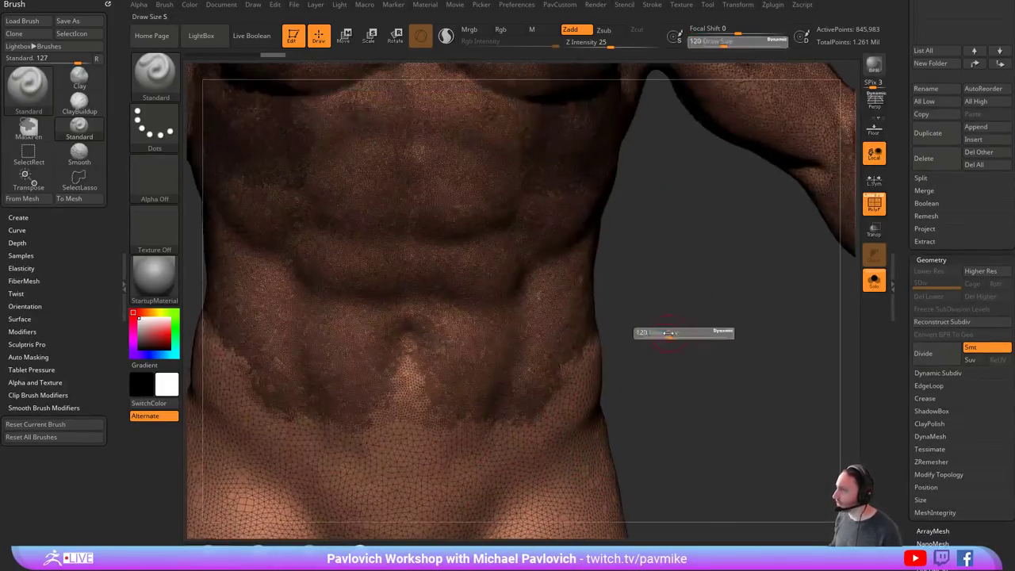
pyautogui.moveTo(670, 335); pyautogui.dragTo(663, 335)
pyautogui.keyDown('alt'); pyautogui.moveTo(663, 418); pyautogui.dragTo(628, 389); pyautogui.keyUp('alt')
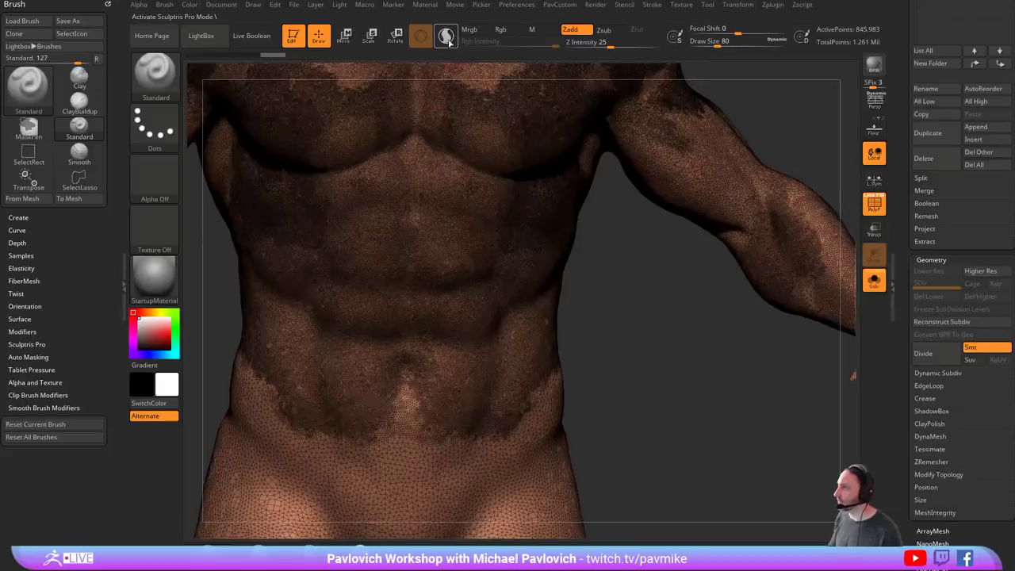
pyautogui.click(446, 36)
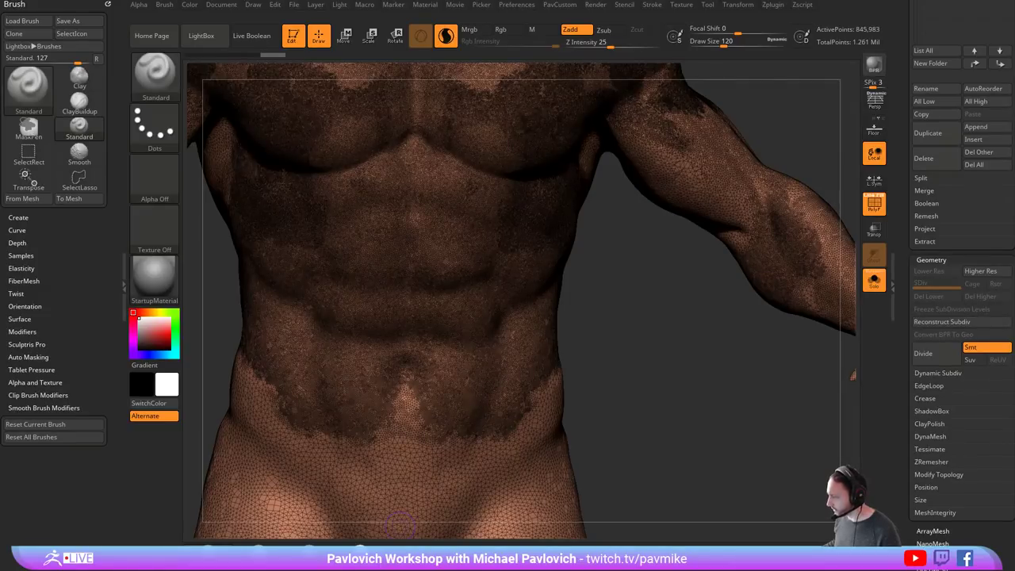
# - Switch to the browser, browse the Sculptris Pro videos in the ZBrush 2018 What's New playlist, and return to ZBrush
pyautogui.moveTo(603, 570); pyautogui.dragTo(447, 0)
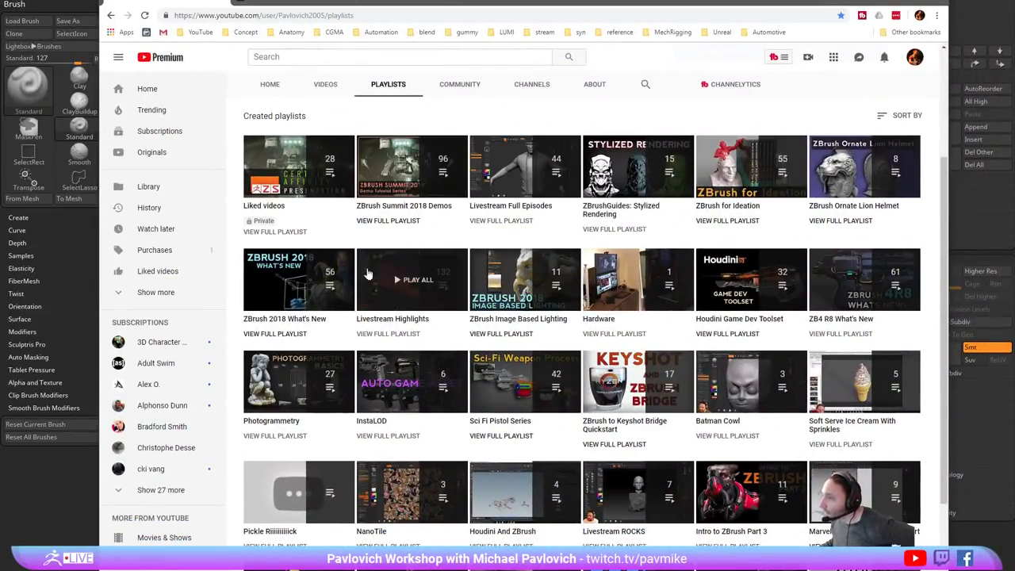
pyautogui.click(288, 334)
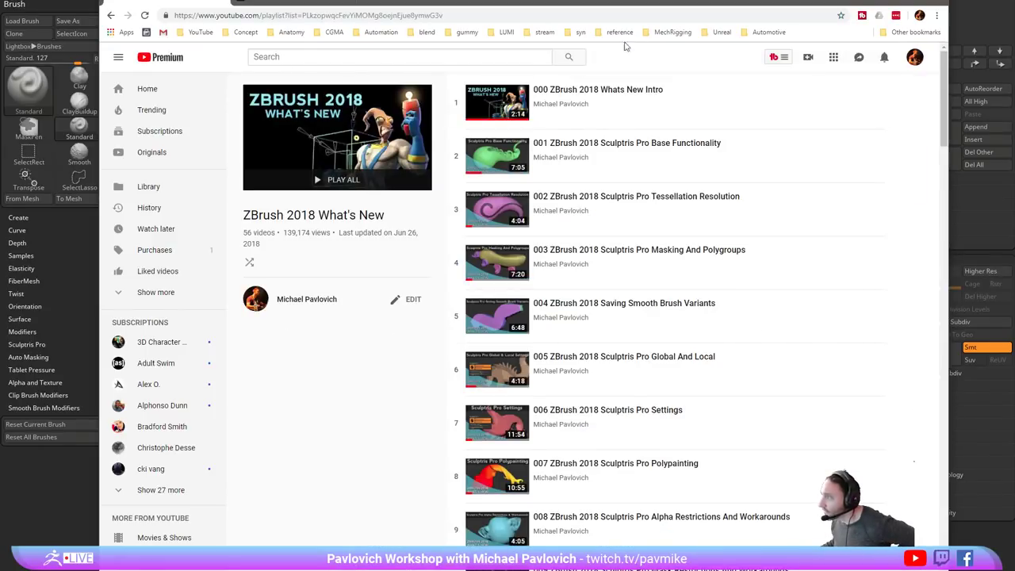
pyautogui.scroll(-1, 626, 168)
pyautogui.scroll(-9, 625, 168)
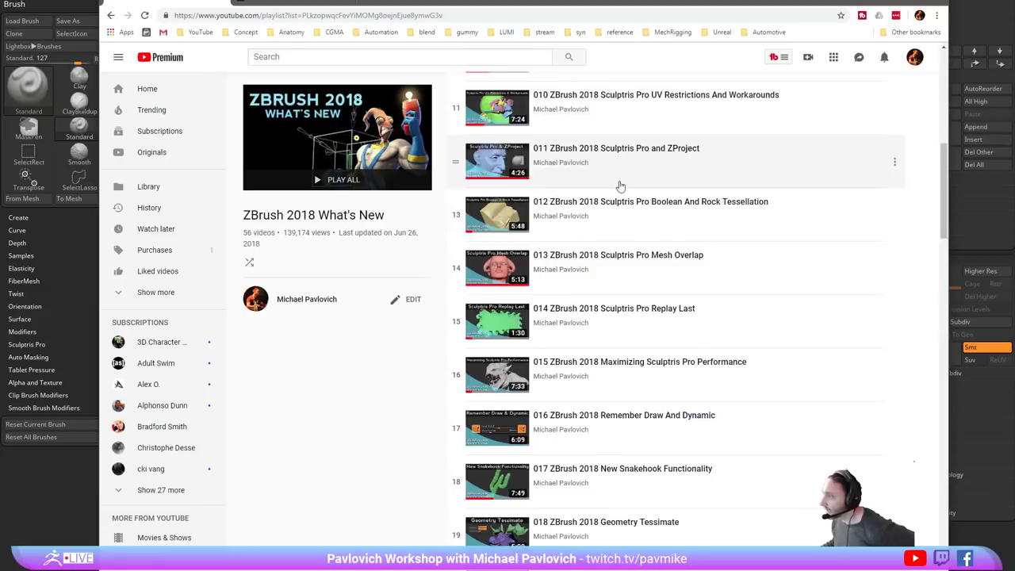
pyautogui.scroll(-3, 617, 184)
pyautogui.scroll(14, 615, 182)
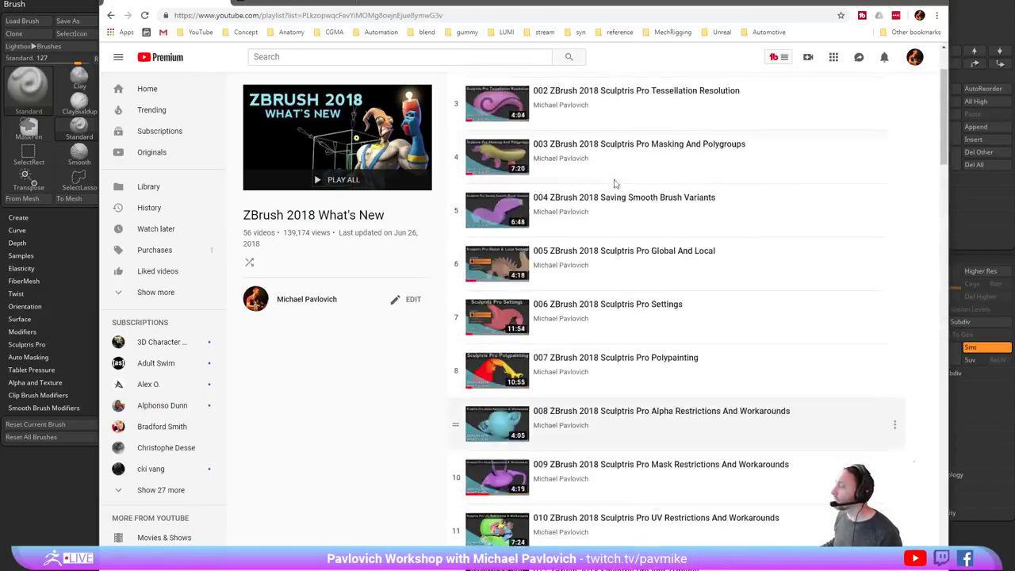
pyautogui.click(401, 567)
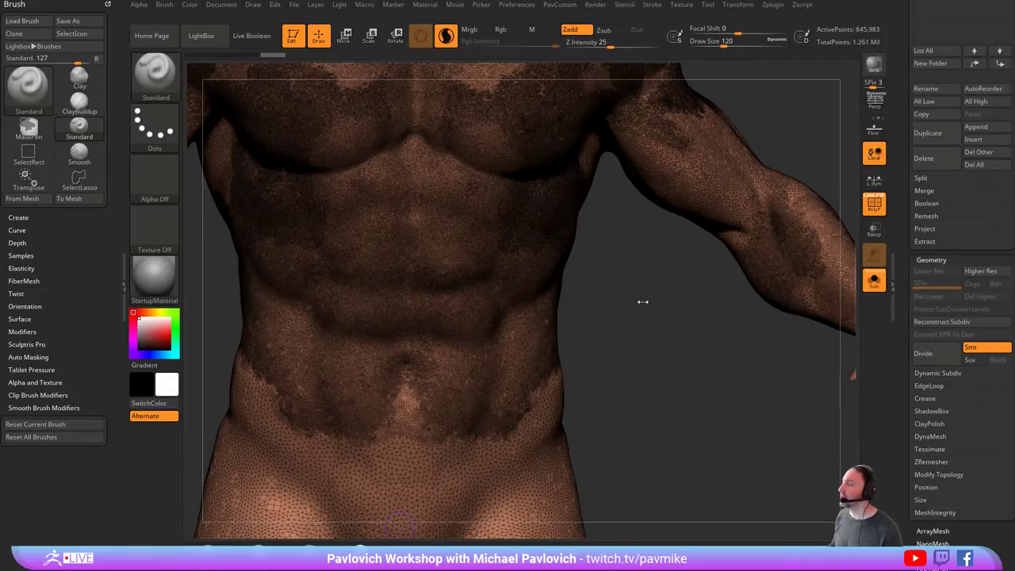
# - Set the Draw Size to 172, frame the body, and turn off its wireframe display
pyautogui.press('s')
pyautogui.moveTo(633, 309); pyautogui.dragTo(640, 312)
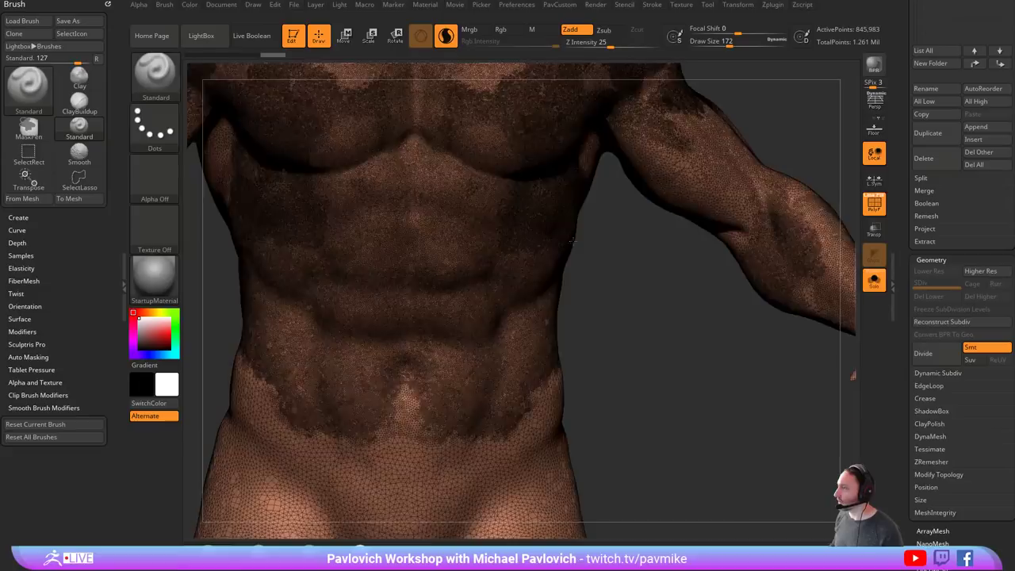
pyautogui.press('f')
pyautogui.keyDown('alt'); pyautogui.moveTo(668, 352); pyautogui.dragTo(699, 209); pyautogui.keyUp('alt')
pyautogui.click(875, 204)
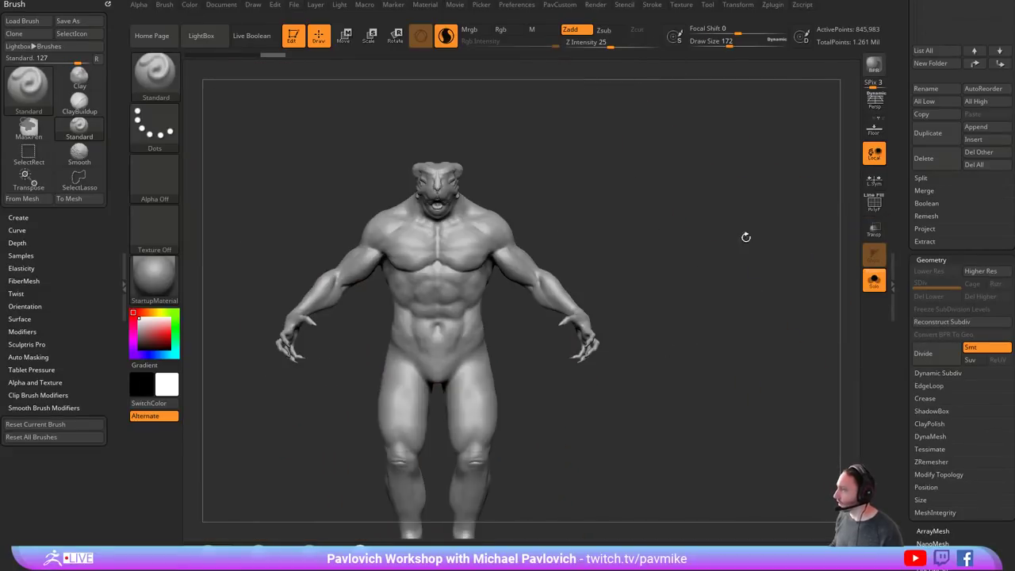
pyautogui.keyDown('alt'); pyautogui.moveTo(744, 236); pyautogui.dragTo(717, 273); pyautogui.keyUp('alt')
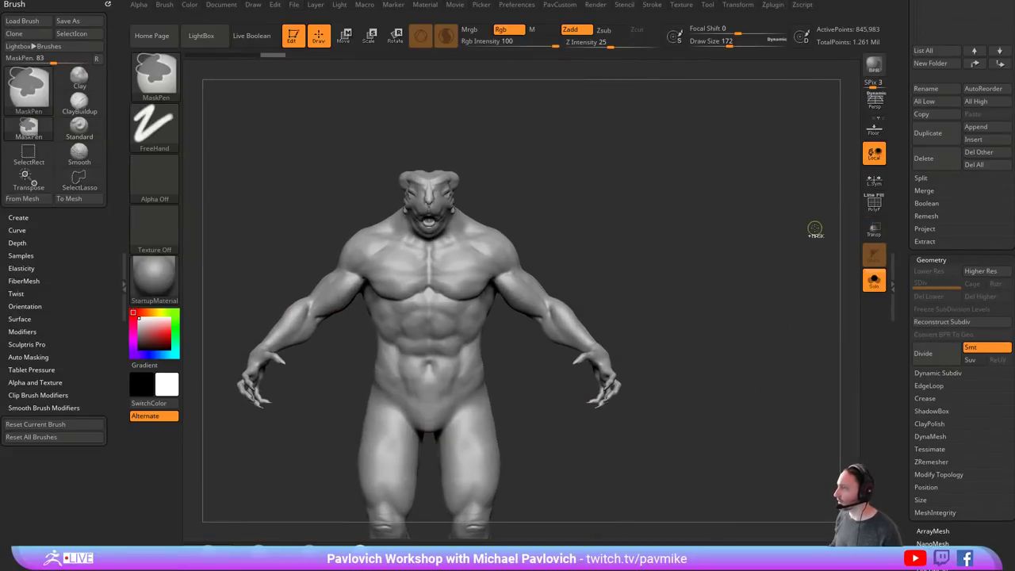
# - Undo the unhiding of the arms and split the hidden arms into a separate subtool
pyautogui.hotkey('ctrl', 'z')
pyautogui.moveTo(774, 249); pyautogui.dragTo(726, 264)
pyautogui.press('2')
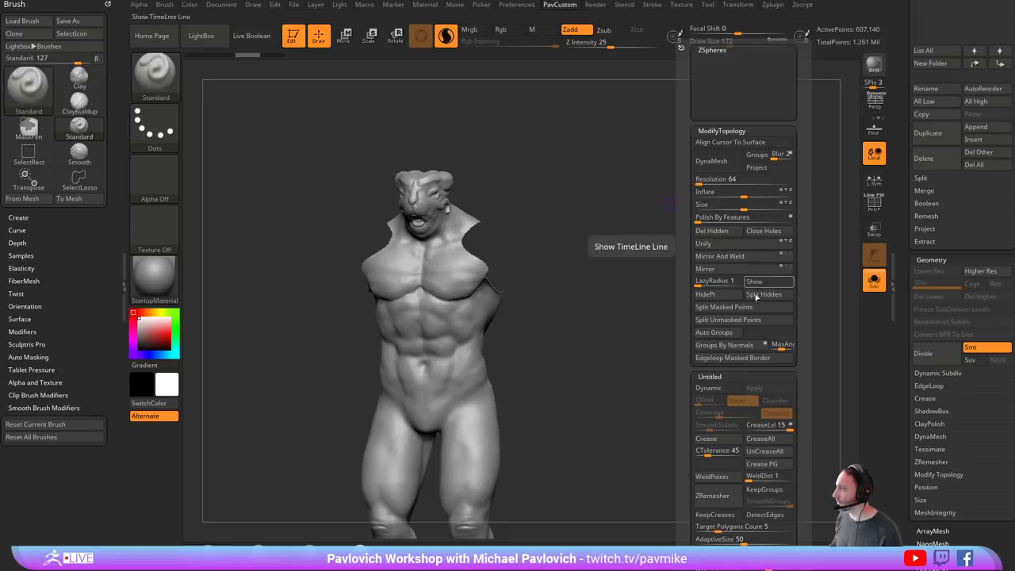
pyautogui.click(757, 296)
# - Isolate the body's legs with a SelectLasso selection and invert the visible and hidden parts
pyautogui.keyDown('alt'); pyautogui.moveTo(619, 396); pyautogui.dragTo(618, 245); pyautogui.keyUp('alt')
pyautogui.keyDown('shift'); pyautogui.moveTo(618, 245); pyautogui.dragTo(612, 253); pyautogui.keyUp('shift')
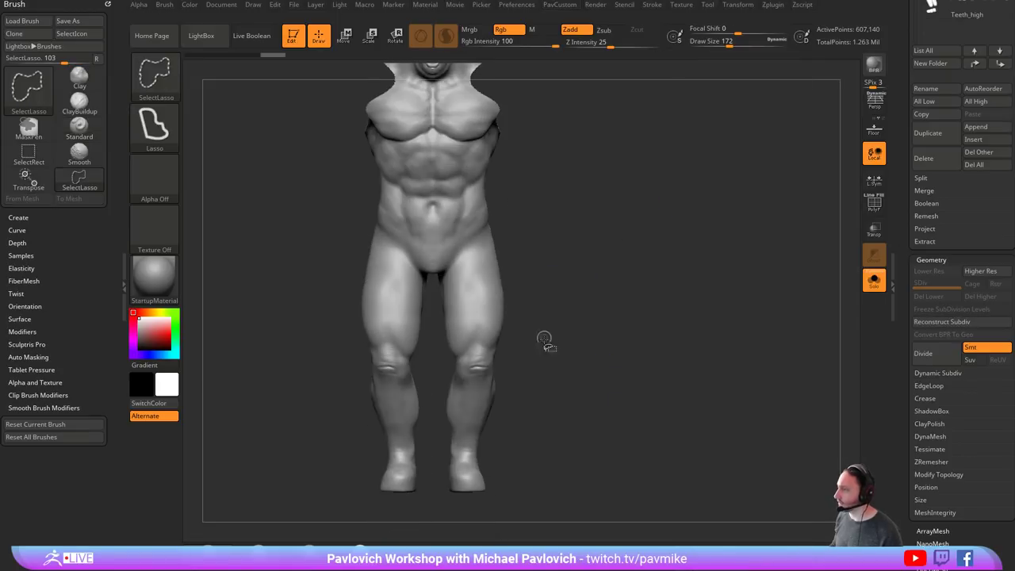
pyautogui.moveTo(544, 340)
pyautogui.keyDown('ctrl'); pyautogui.keyDown('shift'); pyautogui.mouseDown()
pyautogui.moveTo(510, 213)
pyautogui.moveTo(454, 261)
pyautogui.moveTo(432, 309)
pyautogui.moveTo(604, 511)
pyautogui.mouseUp(); pyautogui.keyUp('shift'); pyautogui.keyUp('ctrl')
pyautogui.moveTo(660, 256); pyautogui.dragTo(633, 190)
pyautogui.keyDown('ctrl'); pyautogui.keyDown('shift'); pyautogui.moveTo(636, 174); pyautogui.dragTo(657, 284); pyautogui.keyUp('shift'); pyautogui.keyUp('ctrl')
pyautogui.moveTo(668, 213)
pyautogui.keyDown('ctrl'); pyautogui.keyDown('shift'); pyautogui.mouseDown()
pyautogui.moveTo(681, 239)
pyautogui.moveTo(684, 326)
pyautogui.mouseUp(); pyautogui.keyUp('shift'); pyautogui.keyUp('ctrl')
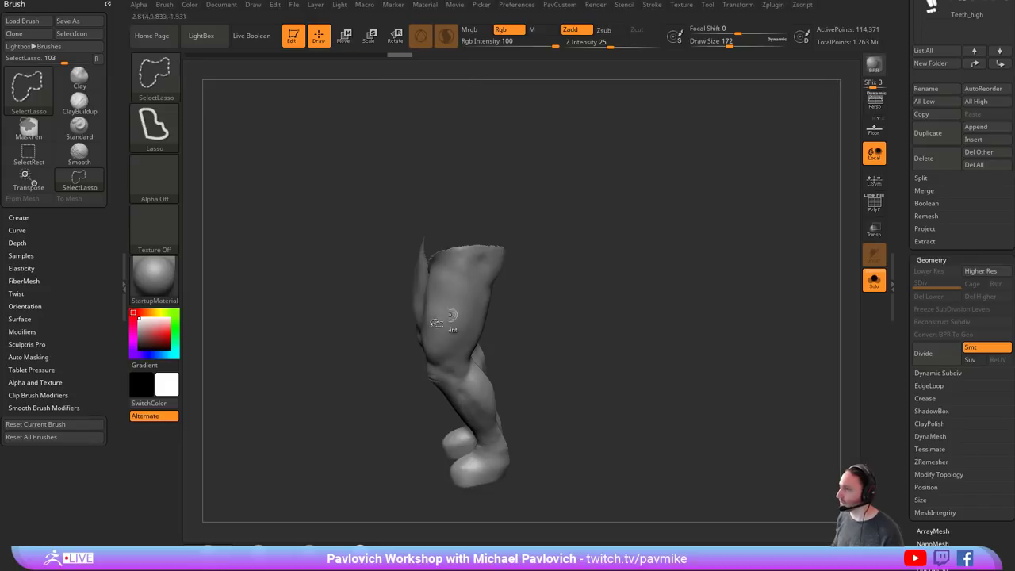
# - Invert the visibility of the legs and torso with the SelectRect brush, and switch back to SelectLasso
pyautogui.keyDown('ctrl'); pyautogui.keyDown('shift'); pyautogui.click(176, 97); pyautogui.keyUp('shift'); pyautogui.keyUp('ctrl')
pyautogui.keyDown('ctrl'); pyautogui.keyDown('shift'); pyautogui.click(209, 95); pyautogui.keyUp('shift'); pyautogui.keyUp('ctrl')
pyautogui.moveTo(667, 232)
pyautogui.keyDown('ctrl'); pyautogui.keyDown('shift'); pyautogui.mouseDown()
pyautogui.moveTo(687, 336)
pyautogui.moveTo(717, 312)
pyautogui.mouseUp(); pyautogui.keyUp('shift'); pyautogui.keyUp('ctrl')
pyautogui.keyDown('ctrl'); pyautogui.keyDown('shift'); pyautogui.moveTo(690, 221); pyautogui.dragTo(718, 312); pyautogui.keyUp('shift'); pyautogui.keyUp('ctrl')
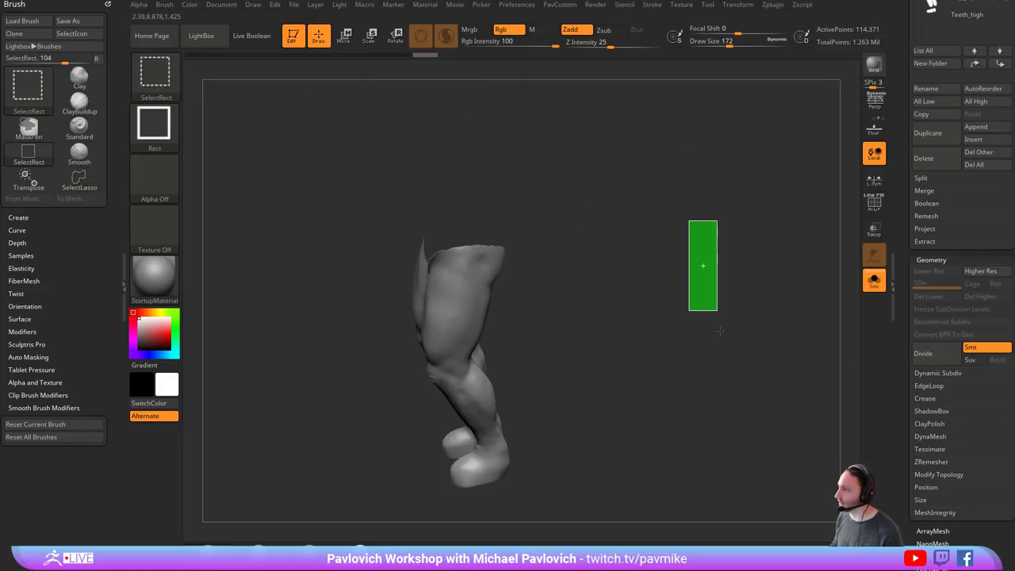
pyautogui.keyDown('ctrl'); pyautogui.keyDown('shift'); pyautogui.click(165, 83); pyautogui.keyUp('shift'); pyautogui.keyUp('ctrl')
pyautogui.keyDown('ctrl'); pyautogui.keyDown('shift'); pyautogui.click(177, 86); pyautogui.keyUp('shift'); pyautogui.keyUp('ctrl')
# - Hide the leftover leg geometry at the crotch of the torso and split the hidden legs into their own subtool
pyautogui.moveTo(608, 225)
pyautogui.mouseDown()
pyautogui.moveTo(592, 289)
pyautogui.moveTo(555, 343)
pyautogui.moveTo(509, 261)
pyautogui.moveTo(487, 258)
pyautogui.moveTo(464, 275)
pyautogui.moveTo(470, 362)
pyautogui.mouseUp()
pyautogui.moveTo(637, 299)
pyautogui.mouseDown()
pyautogui.moveTo(620, 220)
pyautogui.moveTo(648, 226)
pyautogui.mouseUp()
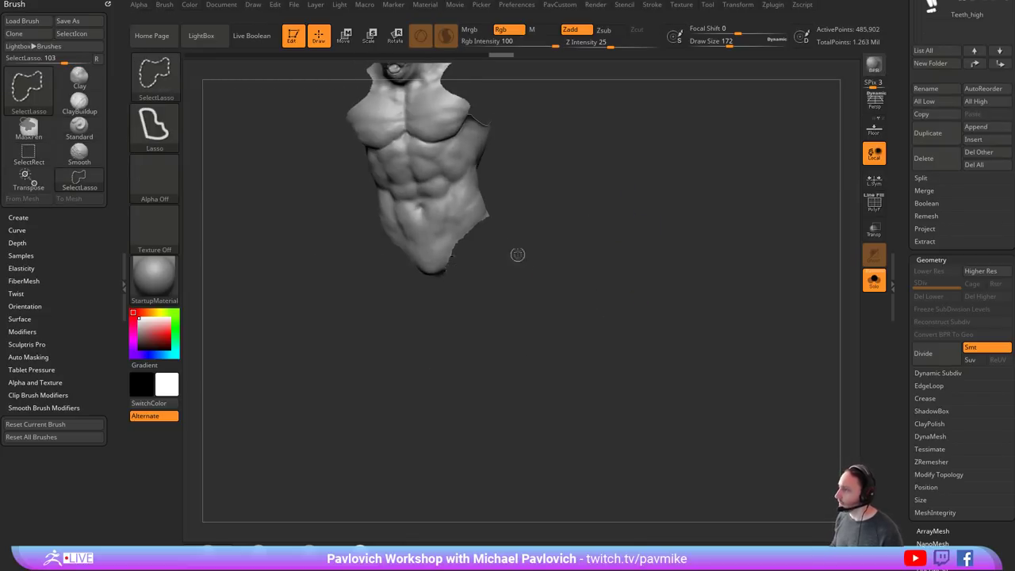
pyautogui.moveTo(518, 247)
pyautogui.keyDown('ctrl'); pyautogui.keyDown('alt'); pyautogui.keyDown('shift'); pyautogui.mouseDown()
pyautogui.moveTo(488, 196)
pyautogui.moveTo(467, 249)
pyautogui.mouseUp(); pyautogui.keyUp('shift'); pyautogui.keyUp('alt'); pyautogui.keyUp('ctrl')
pyautogui.keyDown('shift'); pyautogui.moveTo(599, 235); pyautogui.dragTo(821, 306); pyautogui.keyUp('shift')
pyautogui.press('space')
pyautogui.click(645, 294)
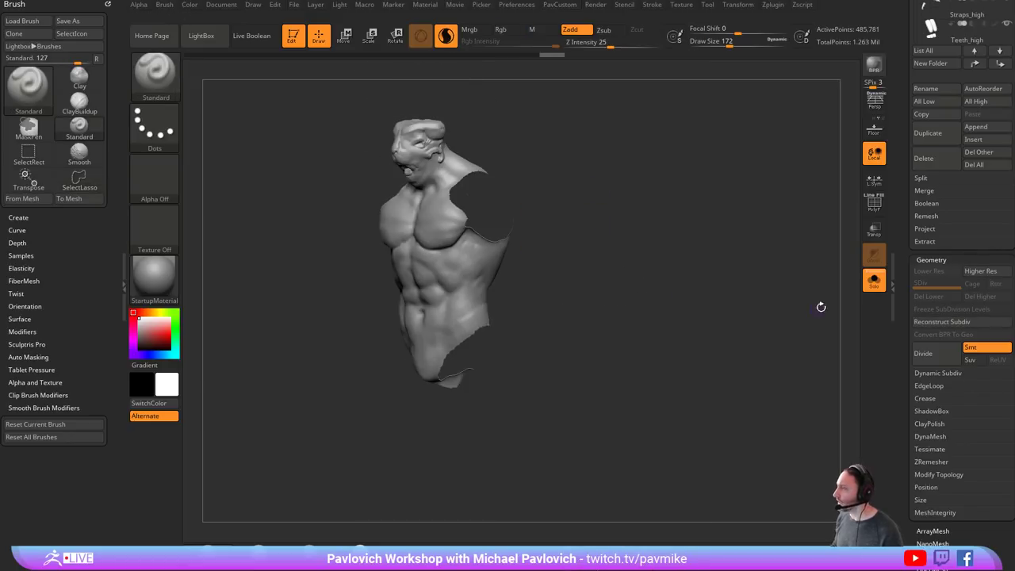
# - View the whole monster with Solo off, and isolate the torso subtool again in side view
pyautogui.click(874, 283)
pyautogui.keyDown('alt'); pyautogui.moveTo(627, 343); pyautogui.dragTo(624, 261); pyautogui.keyUp('alt')
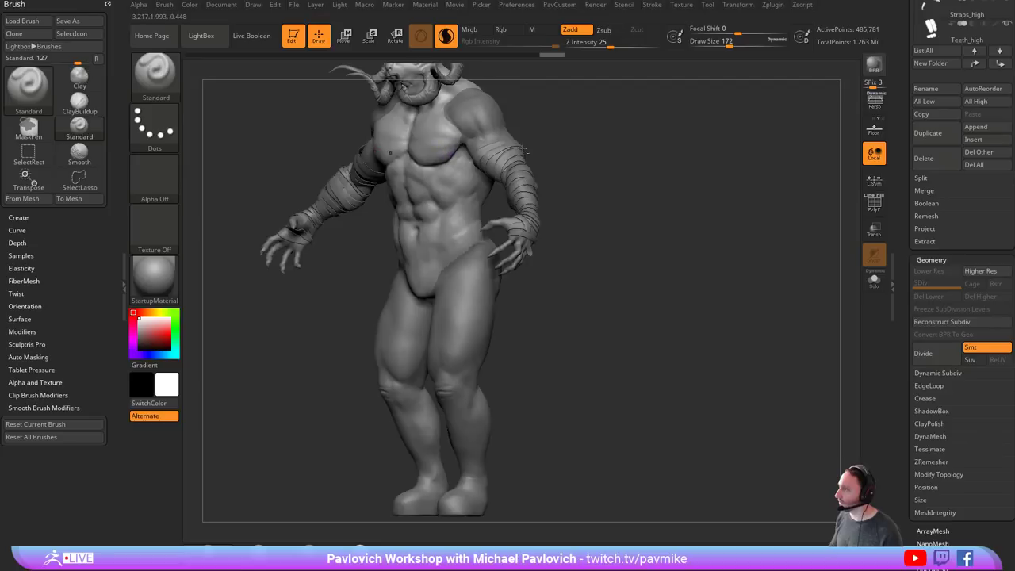
pyautogui.keyDown('alt'); pyautogui.moveTo(835, 187); pyautogui.dragTo(841, 286); pyautogui.keyUp('alt')
pyautogui.click(875, 281)
pyautogui.moveTo(770, 273); pyautogui.dragTo(706, 262)
pyautogui.keyDown('alt'); pyautogui.moveTo(731, 159); pyautogui.dragTo(735, 217); pyautogui.keyUp('alt')
pyautogui.keyDown('alt'); pyautogui.moveTo(603, 88); pyautogui.dragTo(610, 212); pyautogui.keyUp('alt')
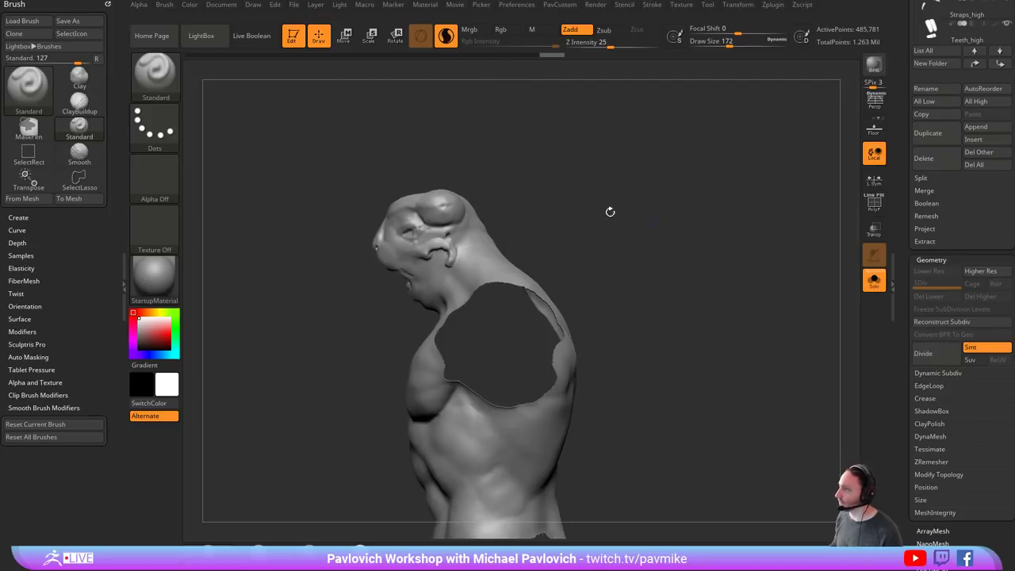
# - Isolate the head with a SelectLasso selection and hide the stray geometry below the neck
pyautogui.moveTo(357, 291)
pyautogui.keyDown('ctrl'); pyautogui.keyDown('shift'); pyautogui.mouseDown()
pyautogui.moveTo(530, 160)
pyautogui.moveTo(523, 233)
pyautogui.mouseUp(); pyautogui.keyUp('shift'); pyautogui.keyUp('ctrl')
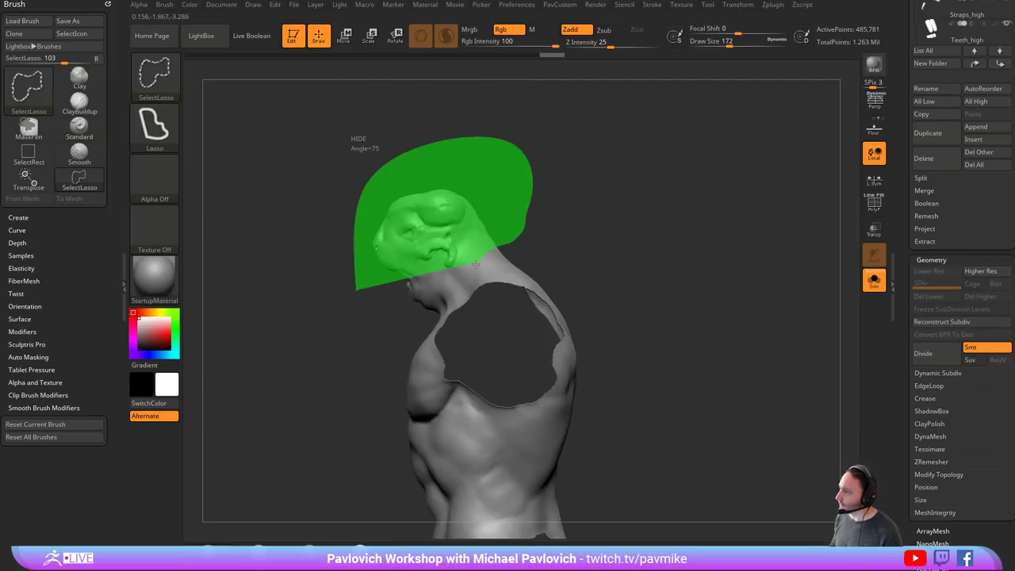
pyautogui.moveTo(475, 264)
pyautogui.keyDown('ctrl'); pyautogui.keyDown('shift'); pyautogui.mouseDown()
pyautogui.moveTo(461, 298)
pyautogui.moveTo(316, 352)
pyautogui.mouseUp(); pyautogui.keyUp('shift'); pyautogui.keyUp('ctrl')
pyautogui.moveTo(635, 245); pyautogui.dragTo(727, 235)
pyautogui.press('2')
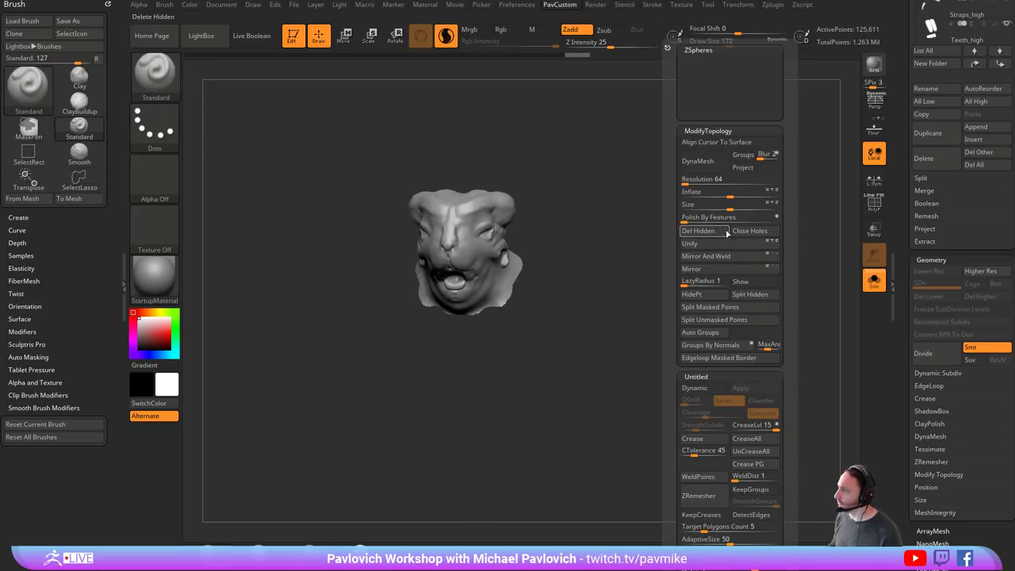
pyautogui.click(726, 234)
pyautogui.moveTo(593, 273)
pyautogui.mouseDown()
pyautogui.moveTo(557, 318)
pyautogui.moveTo(532, 298)
pyautogui.mouseUp()
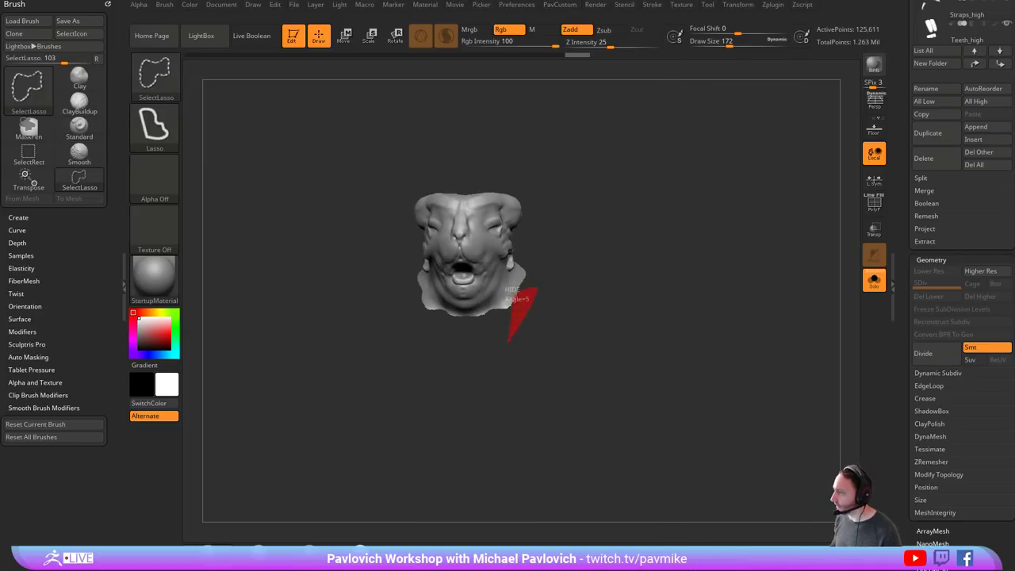
pyautogui.keyDown('ctrl'); pyautogui.keyDown('alt'); pyautogui.keyDown('shift'); pyautogui.moveTo(508, 342); pyautogui.dragTo(454, 345); pyautogui.keyUp('shift'); pyautogui.keyUp('alt'); pyautogui.keyUp('ctrl')
# - Split the hidden torso from the head into its own subtool and turn off Solo mode
pyautogui.moveTo(665, 306)
pyautogui.keyDown('shift'); pyautogui.mouseDown()
pyautogui.moveTo(677, 270)
pyautogui.moveTo(660, 272)
pyautogui.mouseUp(); pyautogui.keyUp('shift')
pyautogui.press('2')
pyautogui.click(658, 231)
pyautogui.click(694, 295)
pyautogui.click(874, 281)
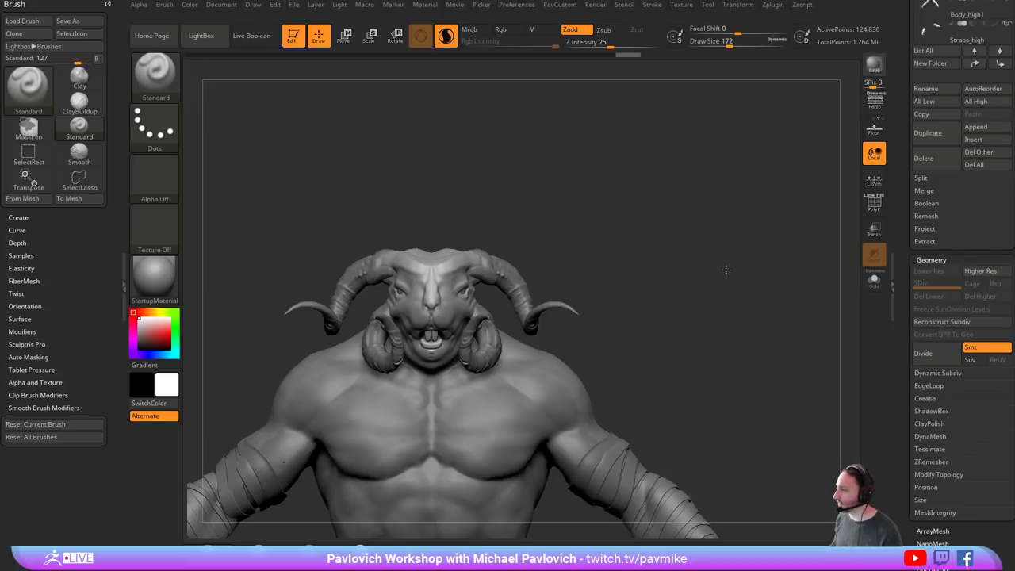
# - Set the Draw Size to 163 and activate Move mode with the transform gizmo for the head subtool
pyautogui.moveTo(726, 270)
pyautogui.mouseDown()
pyautogui.moveTo(673, 286)
pyautogui.moveTo(712, 260)
pyautogui.moveTo(687, 264)
pyautogui.moveTo(723, 338)
pyautogui.moveTo(709, 114)
pyautogui.mouseUp()
pyautogui.press('s')
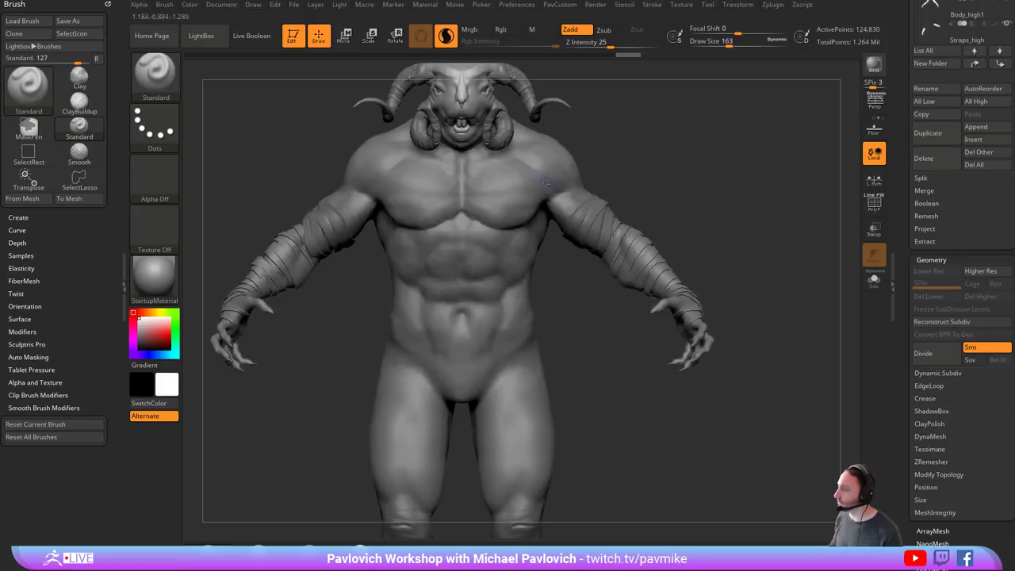
pyautogui.keyDown('alt'); pyautogui.moveTo(602, 176); pyautogui.dragTo(676, 235); pyautogui.keyUp('alt')
pyautogui.keyDown('shift'); pyautogui.moveTo(677, 235); pyautogui.dragTo(710, 216); pyautogui.keyUp('shift')
pyautogui.press('w')
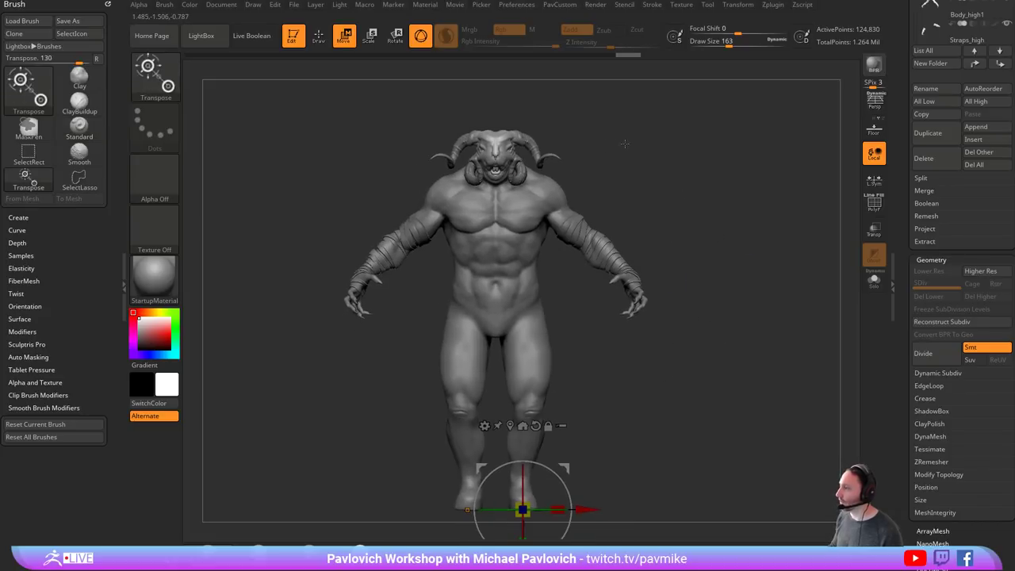
pyautogui.keyDown('alt'); pyautogui.moveTo(597, 131); pyautogui.dragTo(612, 190); pyautogui.keyUp('alt')
pyautogui.keyDown('alt'); pyautogui.moveTo(611, 124); pyautogui.dragTo(622, 424); pyautogui.keyUp('alt')
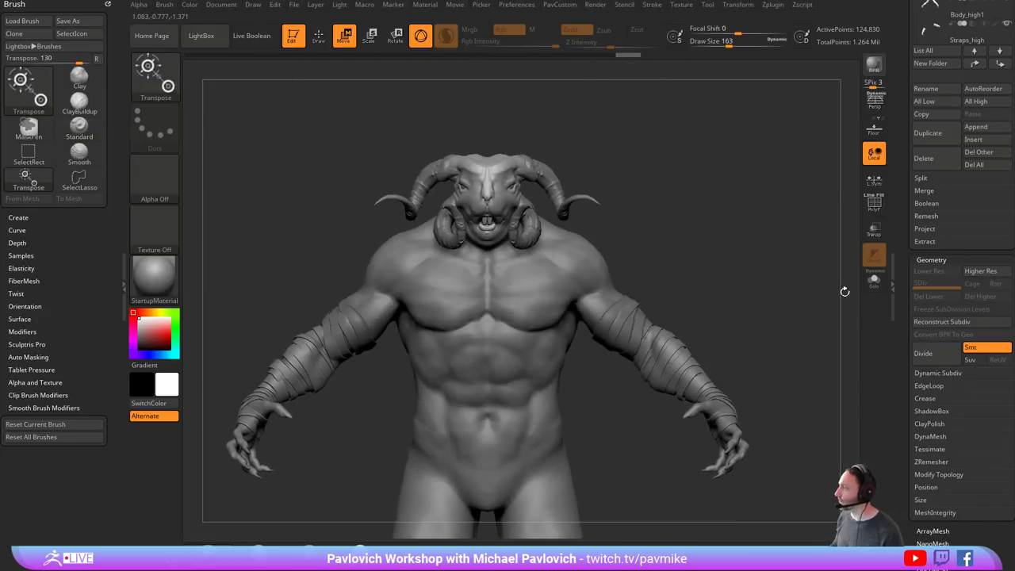
# - Reposition the transform gizmo onto the top of the monster's head
pyautogui.keyDown('alt'); pyautogui.click(507, 167); pyautogui.keyUp('alt')
pyautogui.keyDown('alt'); pyautogui.moveTo(576, 167); pyautogui.dragTo(566, 250); pyautogui.keyUp('alt')
pyautogui.keyDown('alt'); pyautogui.moveTo(540, 214); pyautogui.dragTo(726, 191); pyautogui.keyUp('alt')
pyautogui.keyDown('alt'); pyautogui.click(506, 246); pyautogui.keyUp('alt')
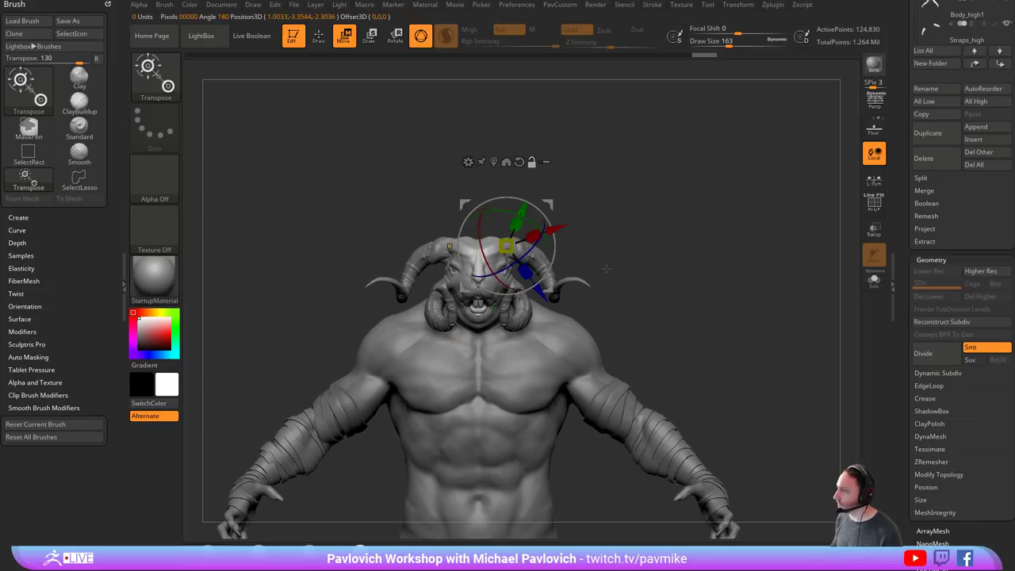
# - Center the transform gizmo on the monster's forehead and align the model to a side view
pyautogui.keyDown('alt'); pyautogui.moveTo(547, 206); pyautogui.dragTo(696, 198); pyautogui.keyUp('alt')
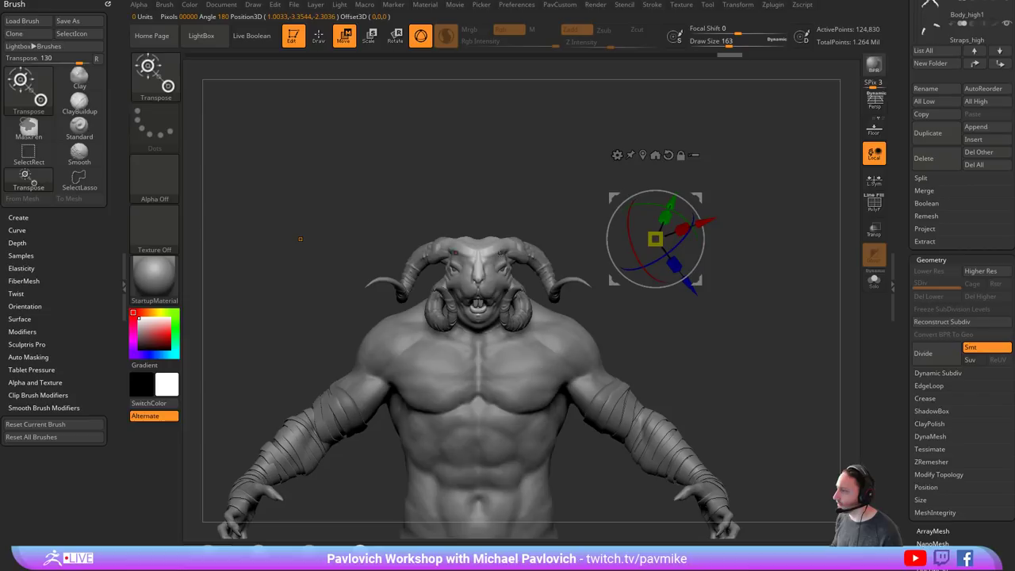
pyautogui.keyDown('alt'); pyautogui.moveTo(507, 246); pyautogui.dragTo(566, 245); pyautogui.keyUp('alt')
pyautogui.keyDown('alt'); pyautogui.moveTo(549, 205); pyautogui.dragTo(768, 177); pyautogui.keyUp('alt')
pyautogui.keyDown('alt'); pyautogui.click(478, 253); pyautogui.keyUp('alt')
pyautogui.keyDown('shift'); pyautogui.moveTo(674, 187); pyautogui.dragTo(596, 192); pyautogui.keyUp('shift')
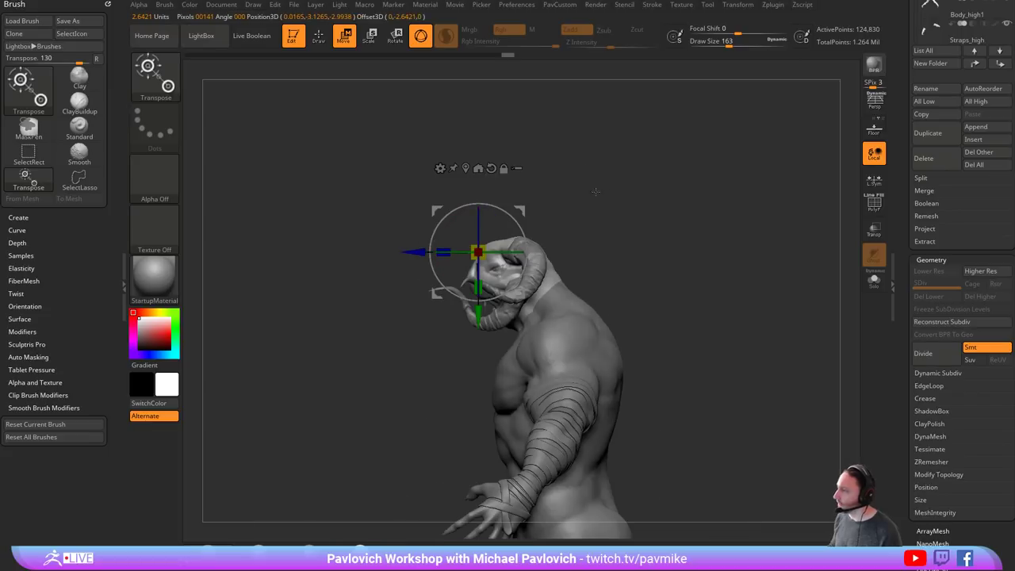
# - Try to move the head up away from the torso
pyautogui.moveTo(524, 208); pyautogui.dragTo(534, 173)
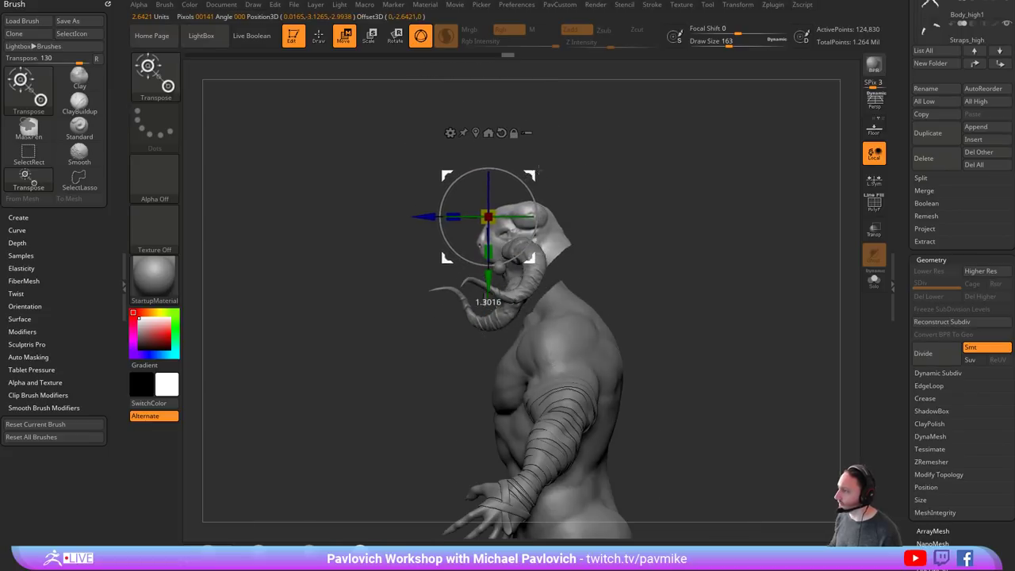
pyautogui.moveTo(643, 200); pyautogui.dragTo(689, 173)
pyautogui.hotkey('ctrl', 'z')
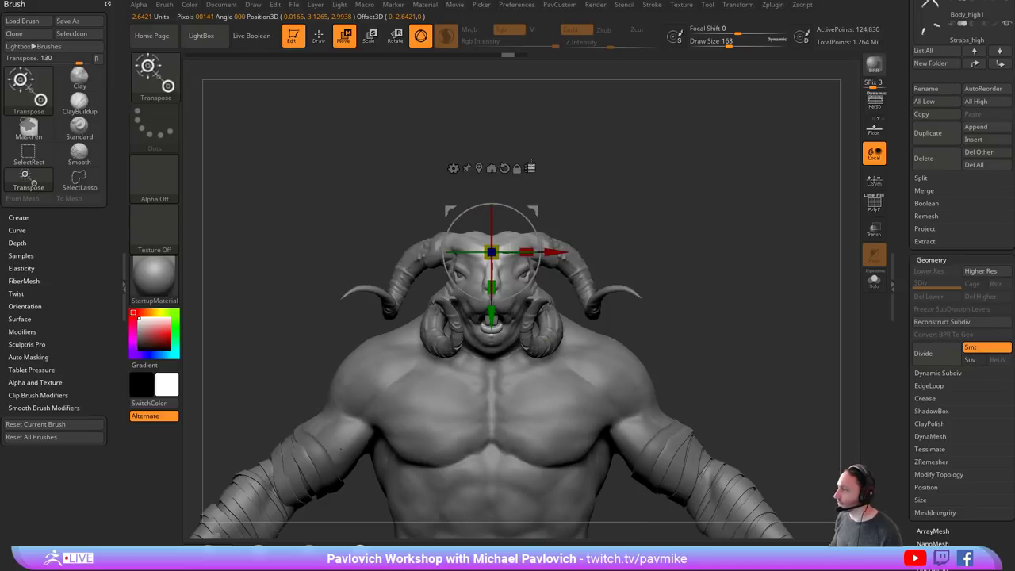
# - Limit the multi-subtool transpose selection to the Body_high head, Horns_high and BertiMonster subtools, leaving the body parts out
pyautogui.keyDown('alt'); pyautogui.moveTo(651, 227); pyautogui.dragTo(632, 225); pyautogui.keyUp('alt')
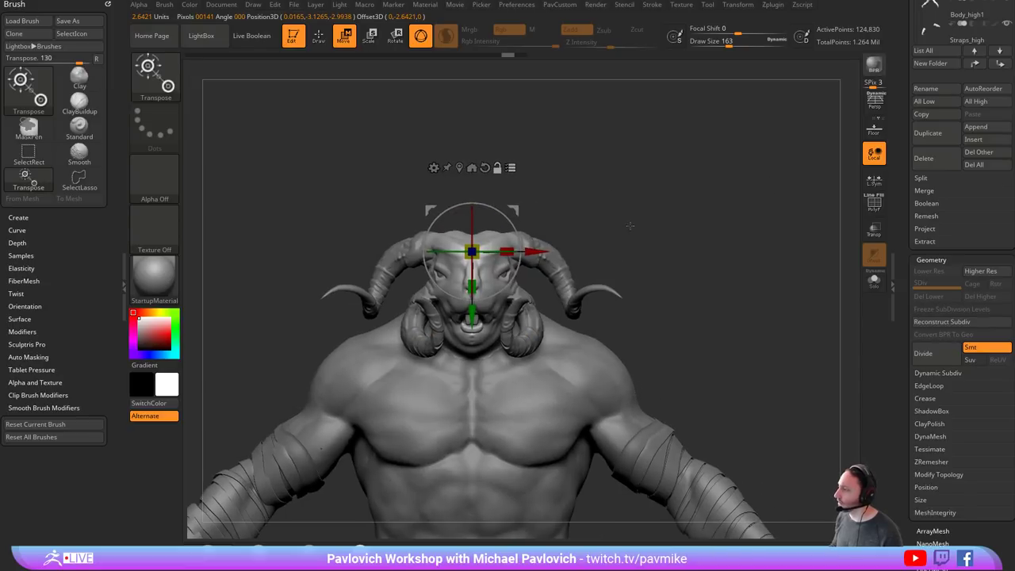
pyautogui.moveTo(642, 167)
pyautogui.keyDown('ctrl'); pyautogui.keyDown('shift'); pyautogui.mouseDown()
pyautogui.moveTo(676, 177)
pyautogui.moveTo(659, 151)
pyautogui.moveTo(671, 181)
pyautogui.moveTo(357, 296)
pyautogui.moveTo(726, 316)
pyautogui.moveTo(680, 297)
pyautogui.moveTo(666, 304)
pyautogui.mouseUp(); pyautogui.keyUp('shift'); pyautogui.keyUp('ctrl')
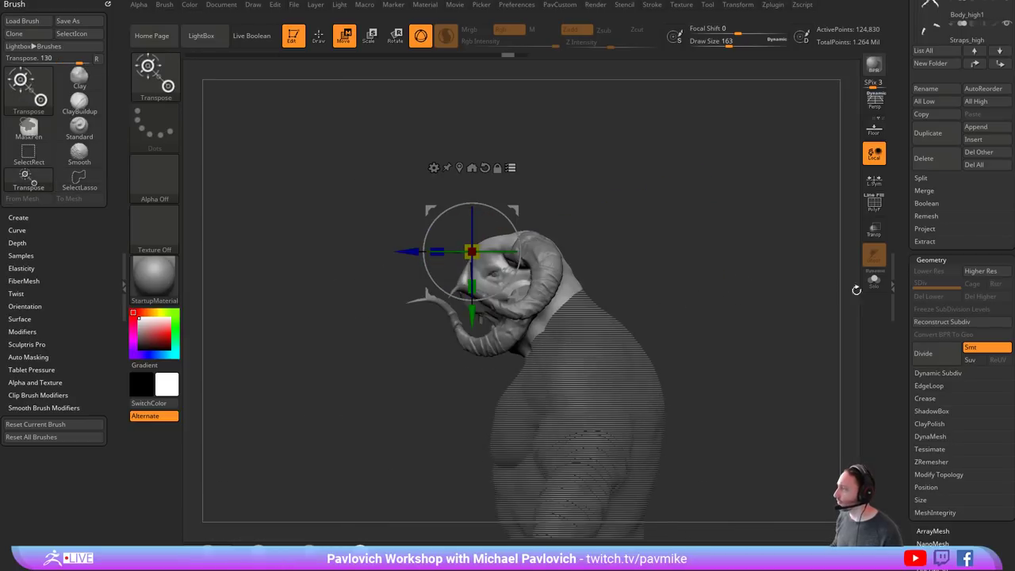
# - Create a subtool folder named Headstuff from the subtools active for multi-transpose
pyautogui.moveTo(900, 308); pyautogui.dragTo(900, 242)
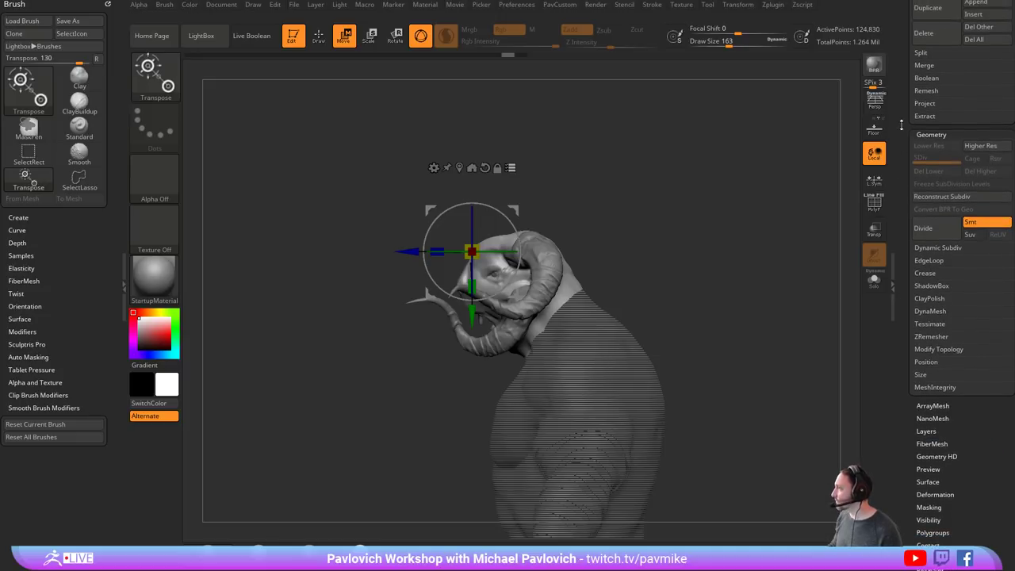
pyautogui.moveTo(902, 124); pyautogui.dragTo(902, 432)
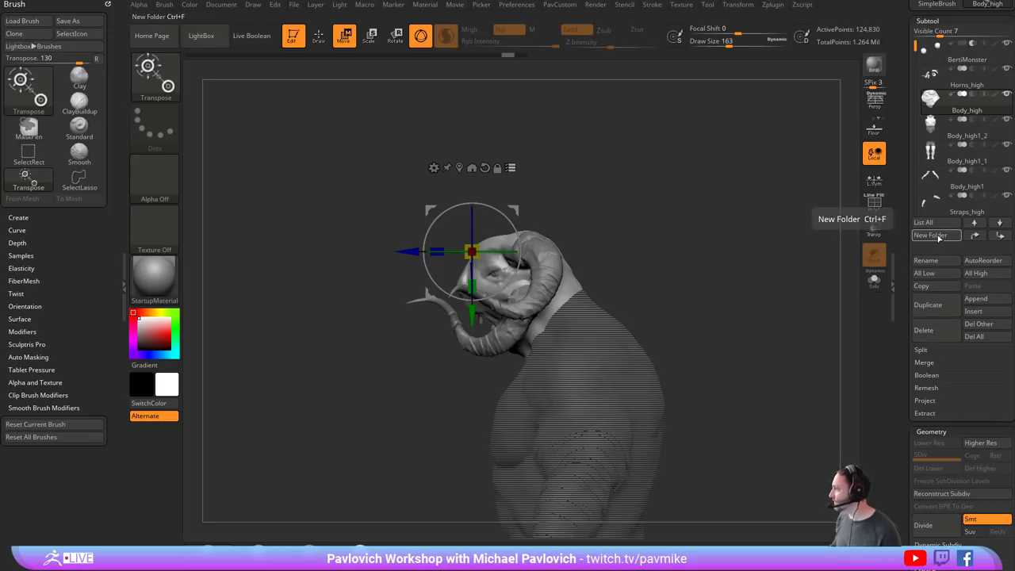
pyautogui.moveTo(656, 215); pyautogui.dragTo(687, 216)
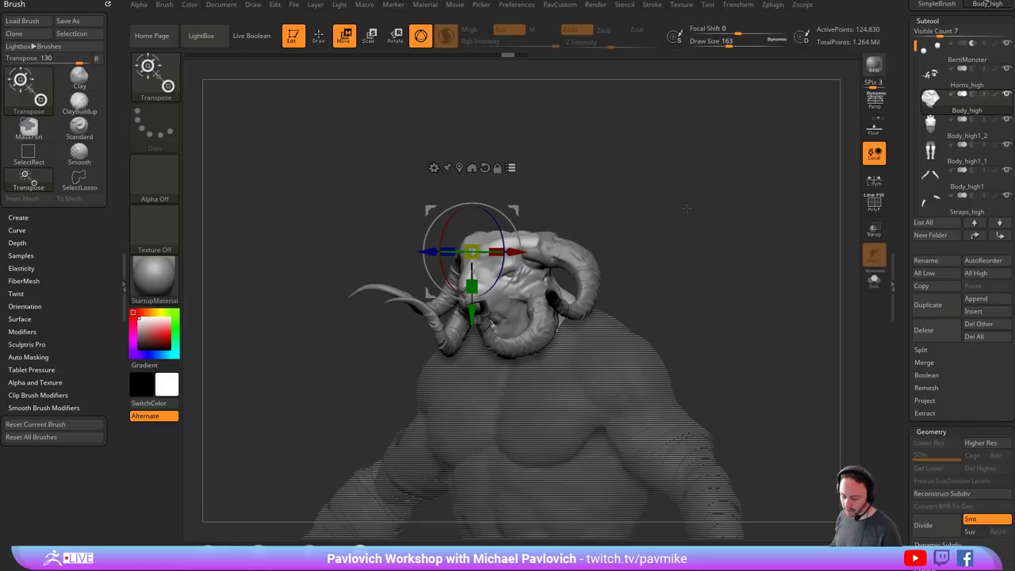
pyautogui.hotkey('ctrl', 'f')
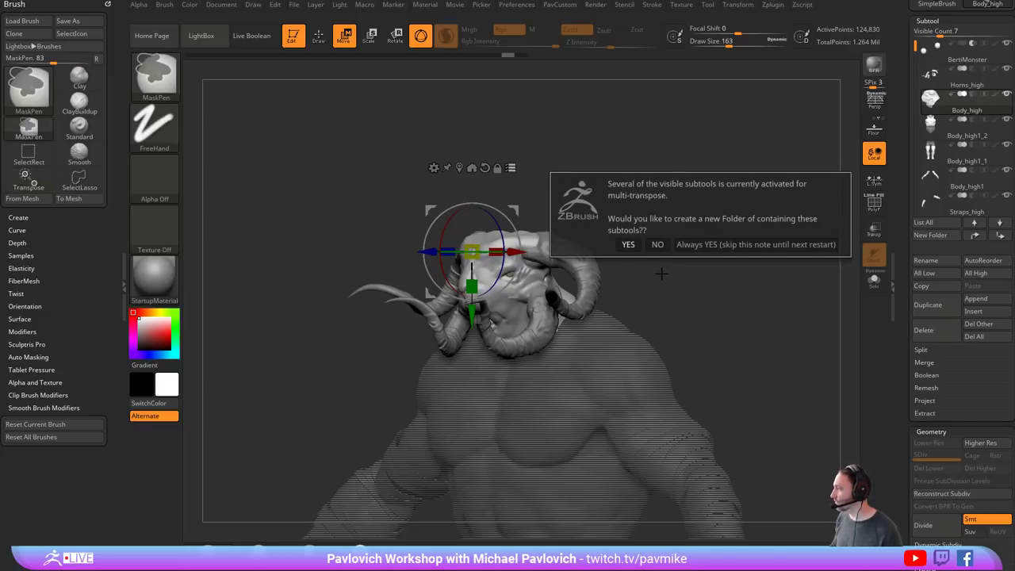
pyautogui.click(628, 244)
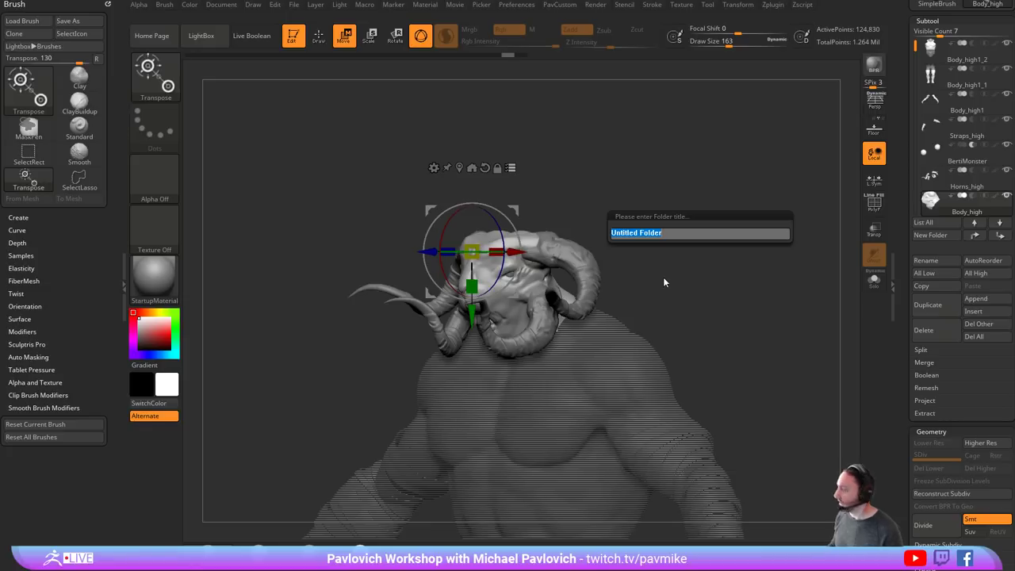
pyautogui.write('Headstuff')
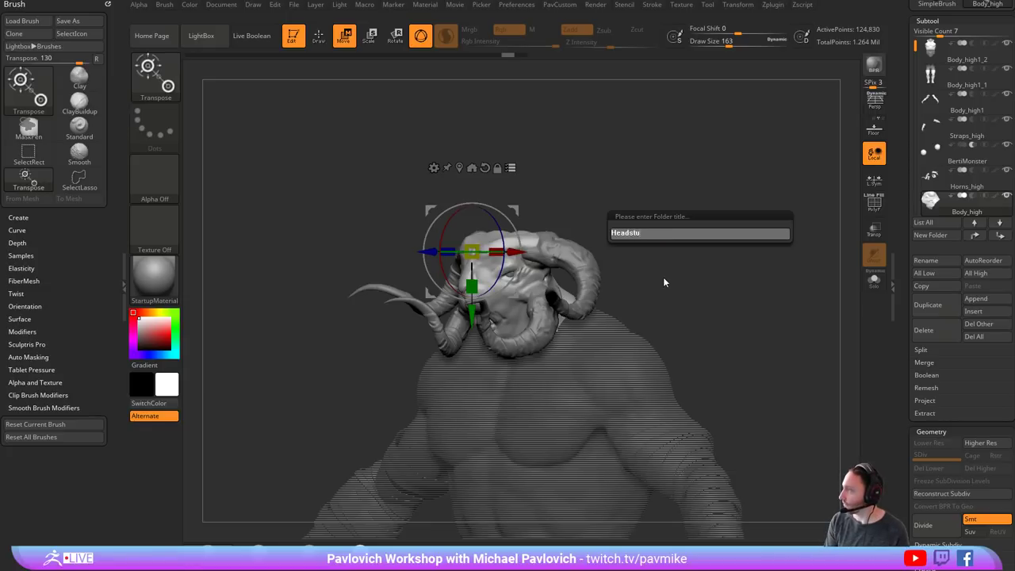
pyautogui.press('Return')
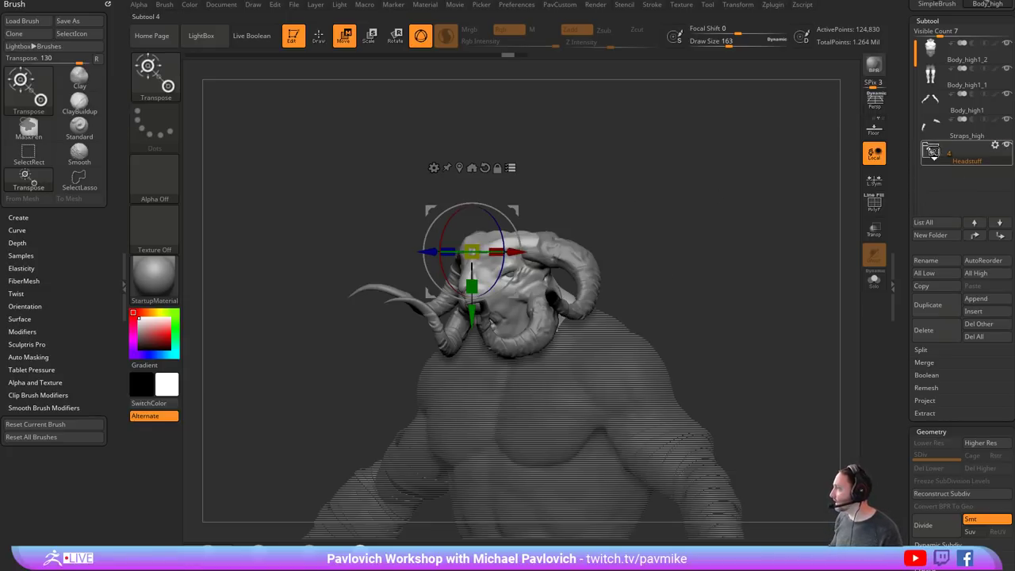
# - Expand the Headstuff folder and invert the multi-transpose selection between the head parts and the body
pyautogui.click(931, 151)
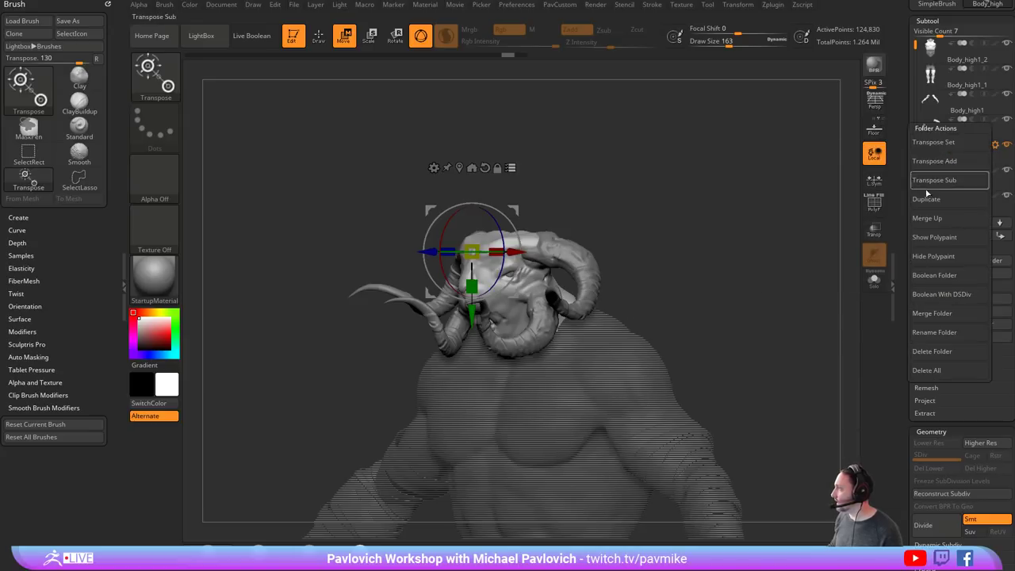
pyautogui.click(936, 262)
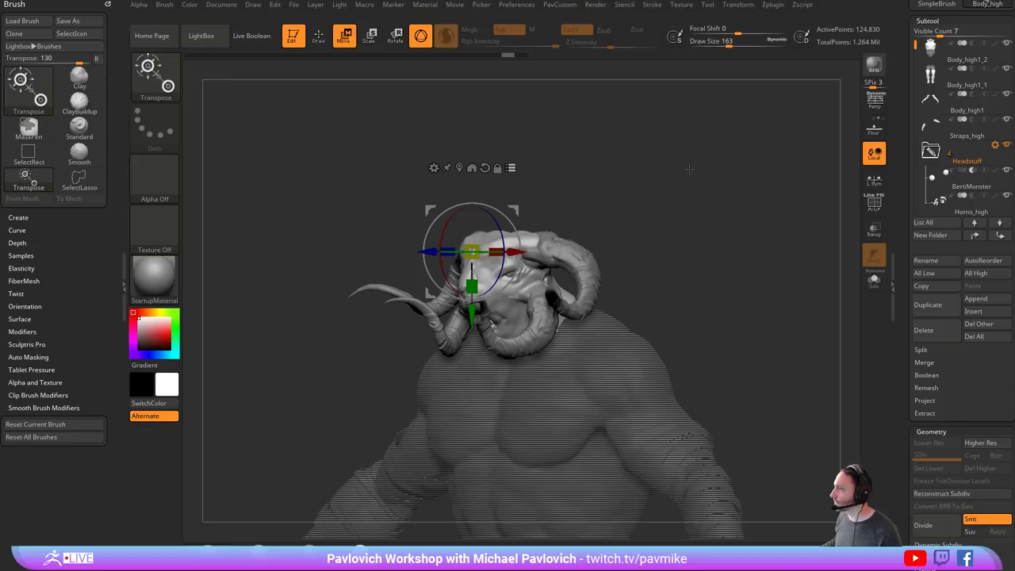
pyautogui.moveTo(659, 215); pyautogui.dragTo(723, 197)
pyautogui.keyDown('ctrl'); pyautogui.keyDown('shift'); pyautogui.click(723, 197); pyautogui.keyUp('shift'); pyautogui.keyUp('ctrl')
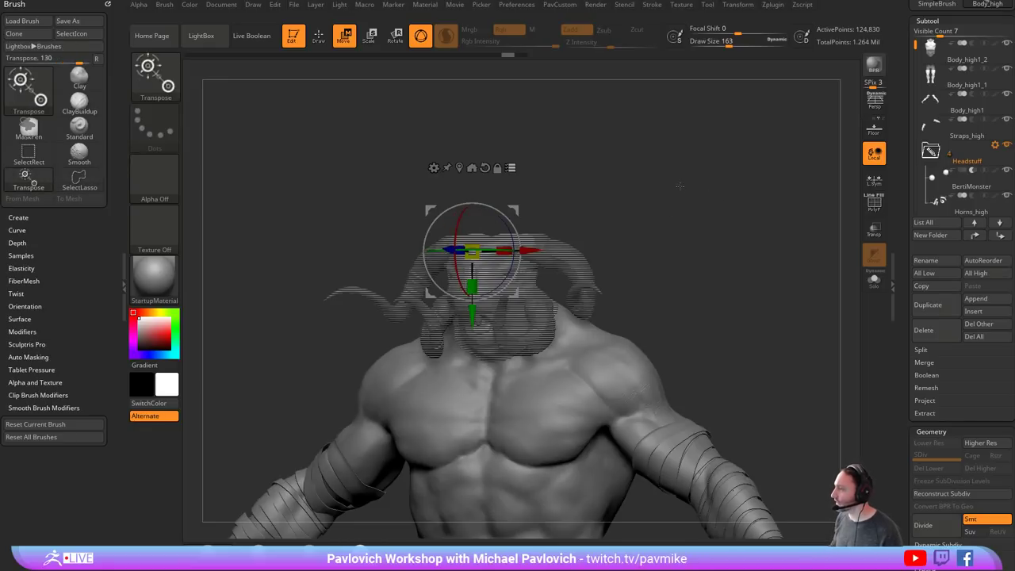
pyautogui.keyDown('ctrl'); pyautogui.keyDown('shift'); pyautogui.click(691, 188); pyautogui.keyUp('shift'); pyautogui.keyUp('ctrl')
pyautogui.keyDown('ctrl'); pyautogui.keyDown('shift'); pyautogui.click(699, 190); pyautogui.keyUp('shift'); pyautogui.keyUp('ctrl')
pyautogui.keyDown('ctrl'); pyautogui.keyDown('shift'); pyautogui.click(707, 199); pyautogui.keyUp('shift'); pyautogui.keyUp('ctrl')
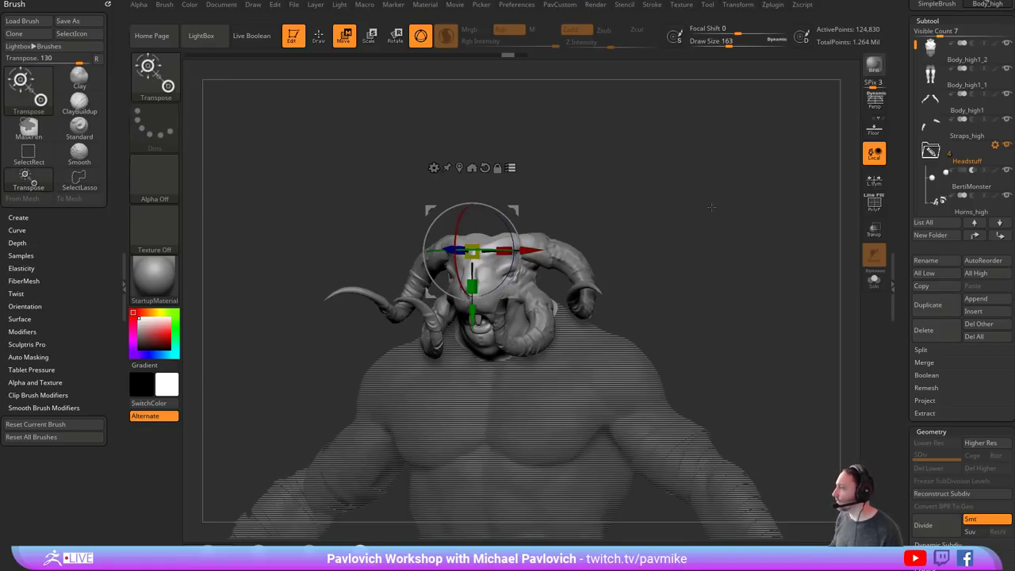
# - Delete the Headstuff folder while keeping its subtools
pyautogui.click(996, 145)
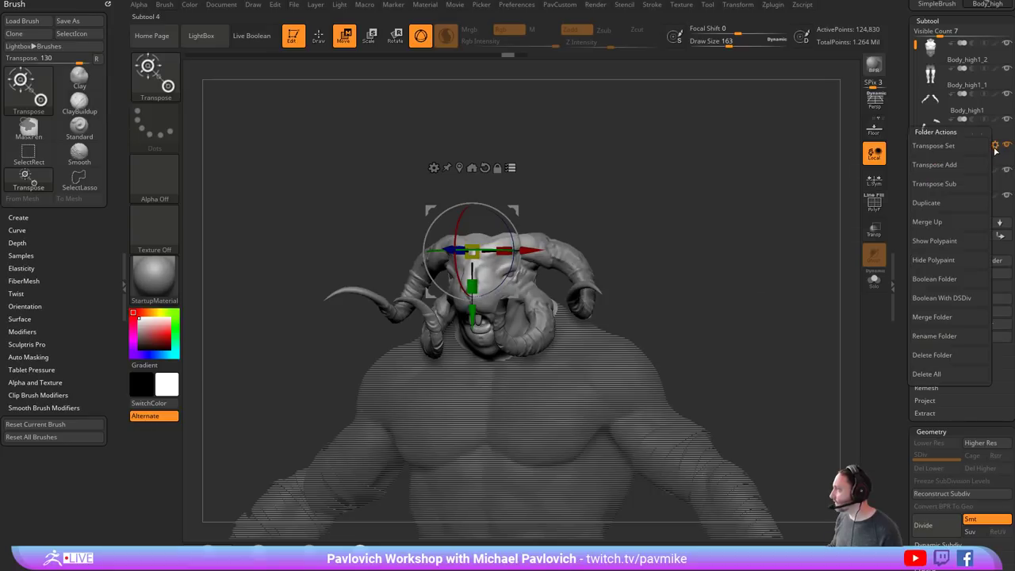
pyautogui.click(941, 361)
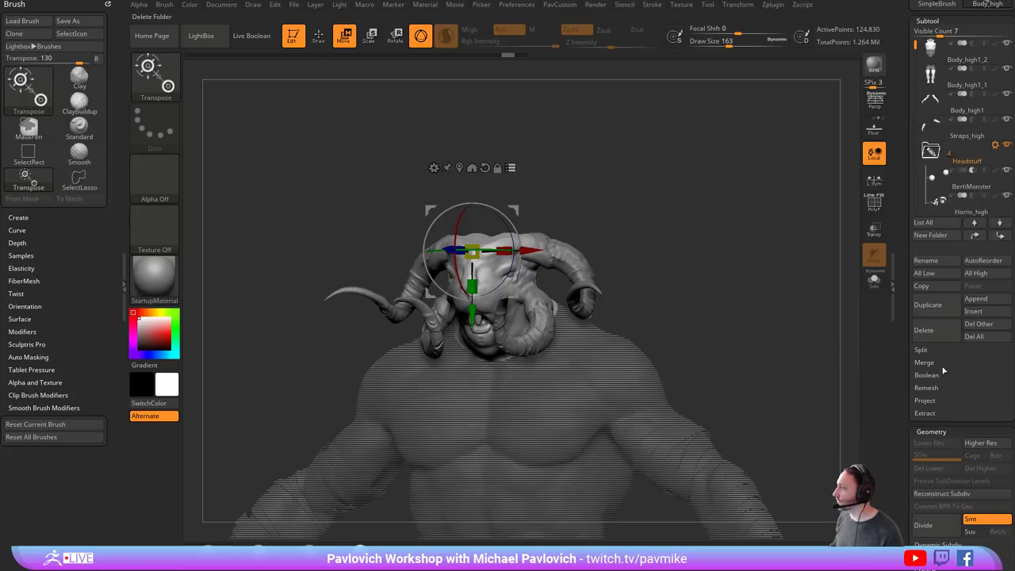
# - Move the head, horns and BertiMonster subtools together slightly up and forward from the torso in side view, and return to Draw mode
pyautogui.moveTo(750, 251); pyautogui.dragTo(722, 223)
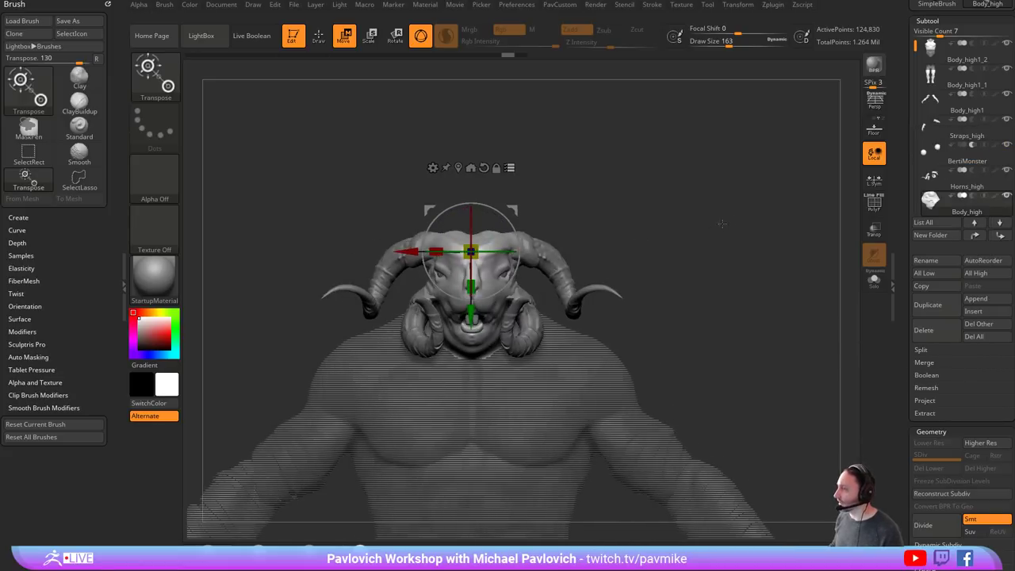
pyautogui.click(512, 167)
pyautogui.keyDown('alt'); pyautogui.moveTo(711, 279); pyautogui.dragTo(682, 215); pyautogui.keyUp('alt')
pyautogui.click(506, 157)
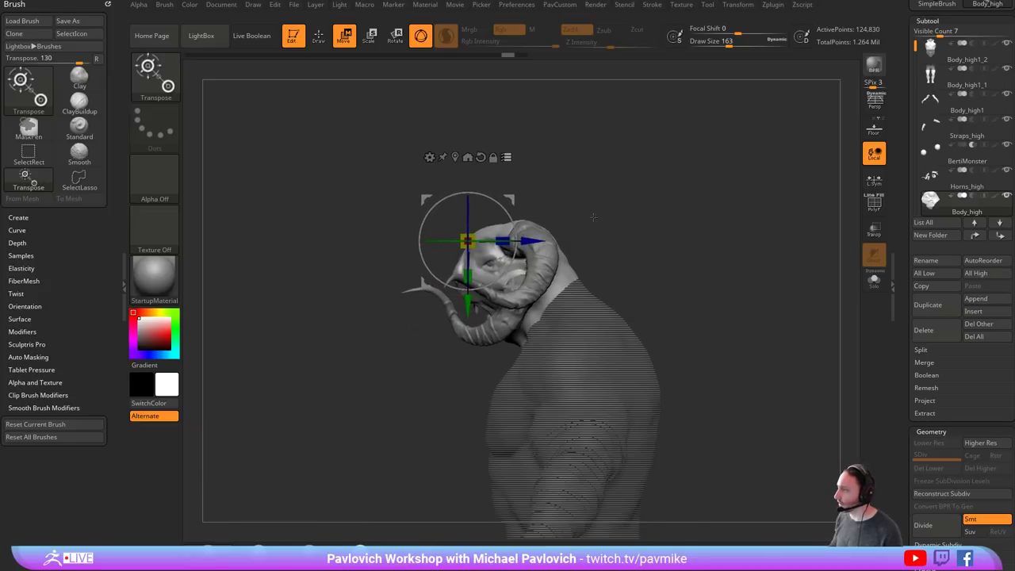
pyautogui.moveTo(513, 204); pyautogui.dragTo(505, 180)
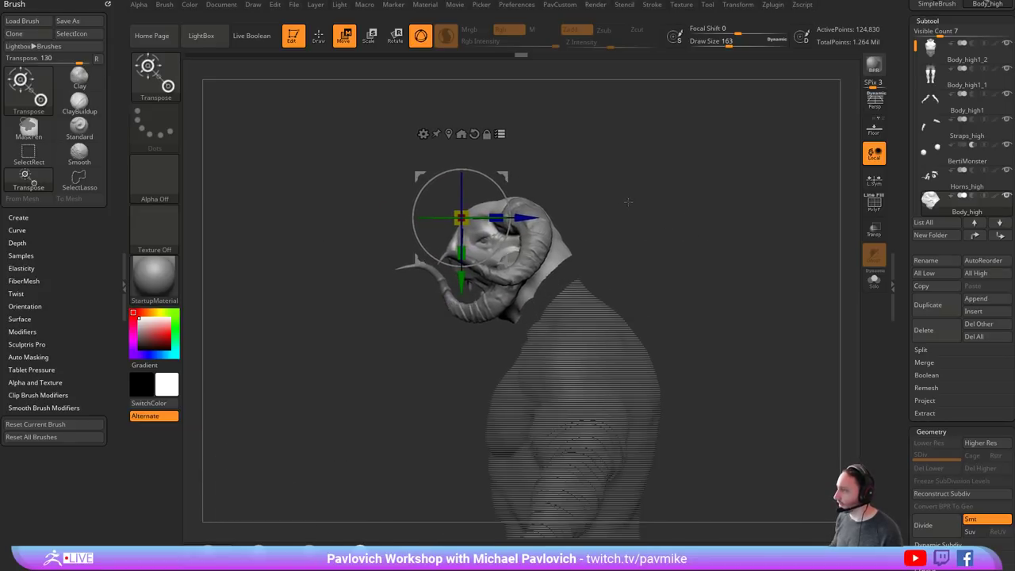
pyautogui.moveTo(628, 204)
pyautogui.keyDown('shift'); pyautogui.mouseDown()
pyautogui.moveTo(704, 206)
pyautogui.moveTo(657, 205)
pyautogui.moveTo(623, 150)
pyautogui.mouseUp(); pyautogui.keyUp('shift')
pyautogui.press('q')
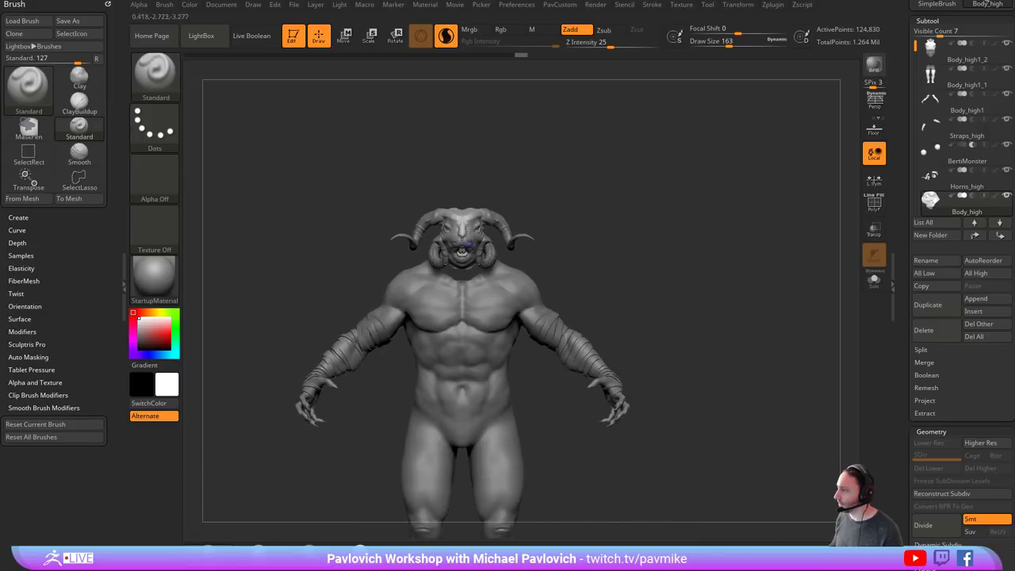
# - Select the Body_high1_2 torso subtool and isolate it with Solo mode
pyautogui.keyDown('alt'); pyautogui.click(500, 294); pyautogui.keyUp('alt')
pyautogui.keyDown('alt'); pyautogui.moveTo(685, 236); pyautogui.dragTo(680, 266); pyautogui.keyUp('alt')
pyautogui.moveTo(657, 219); pyautogui.dragTo(701, 242)
pyautogui.click(872, 285)
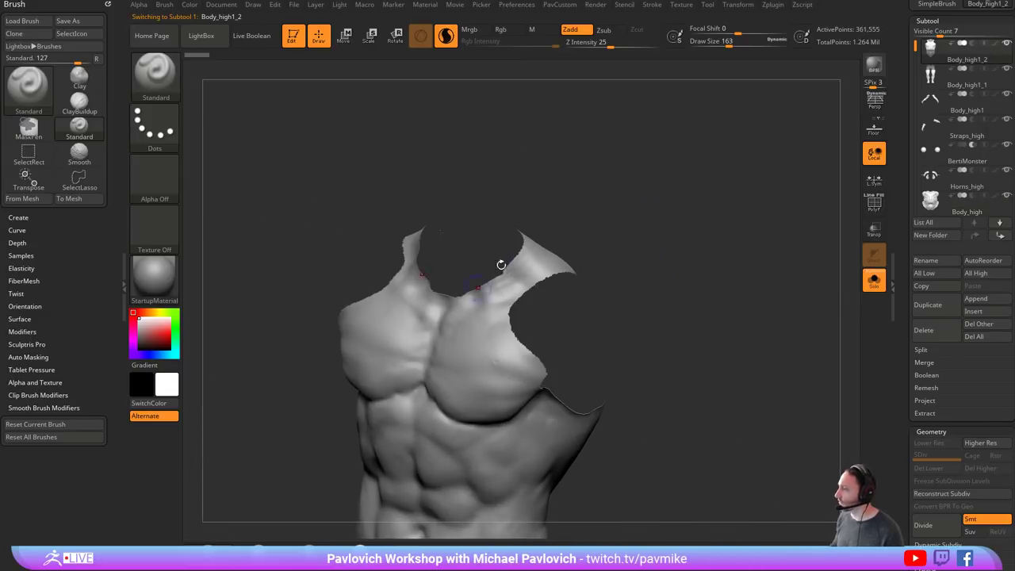
pyautogui.press('space')
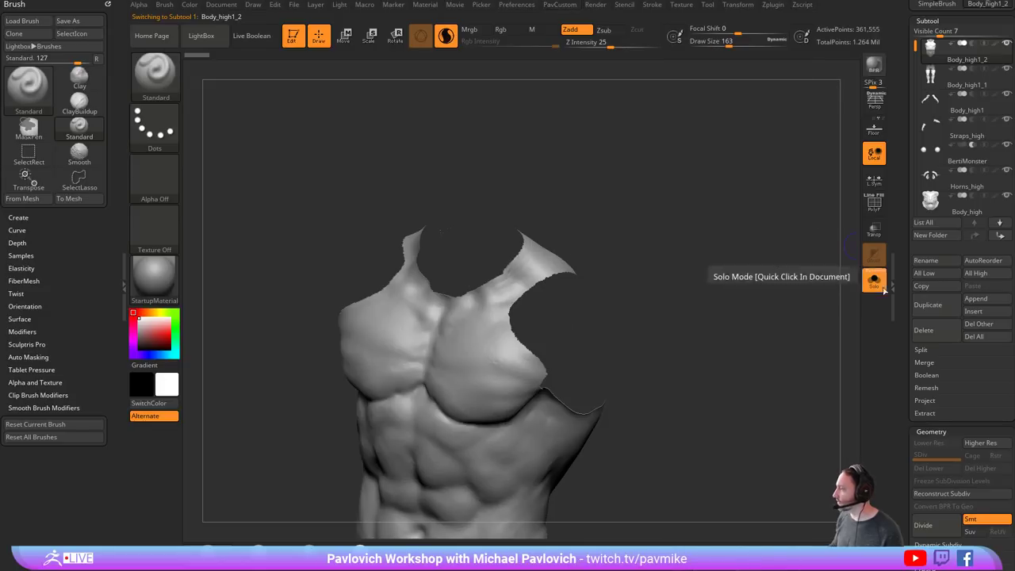
# - DynaMesh the torso at Resolution 64 with Blur set to 0 to close its neck and arm openings
pyautogui.moveTo(905, 317); pyautogui.dragTo(906, 95)
pyautogui.click(931, 261)
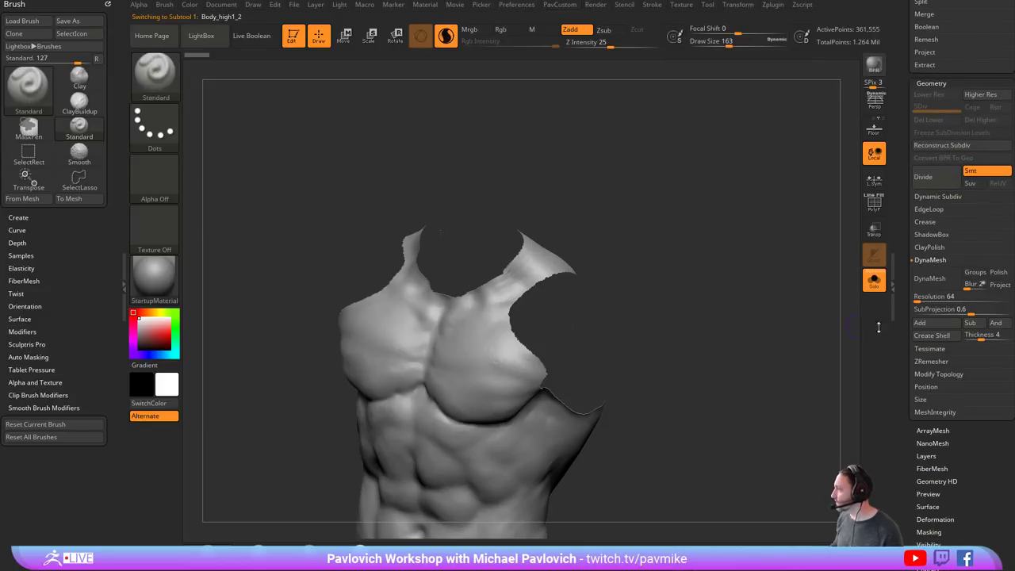
pyautogui.moveTo(713, 276); pyautogui.dragTo(728, 241)
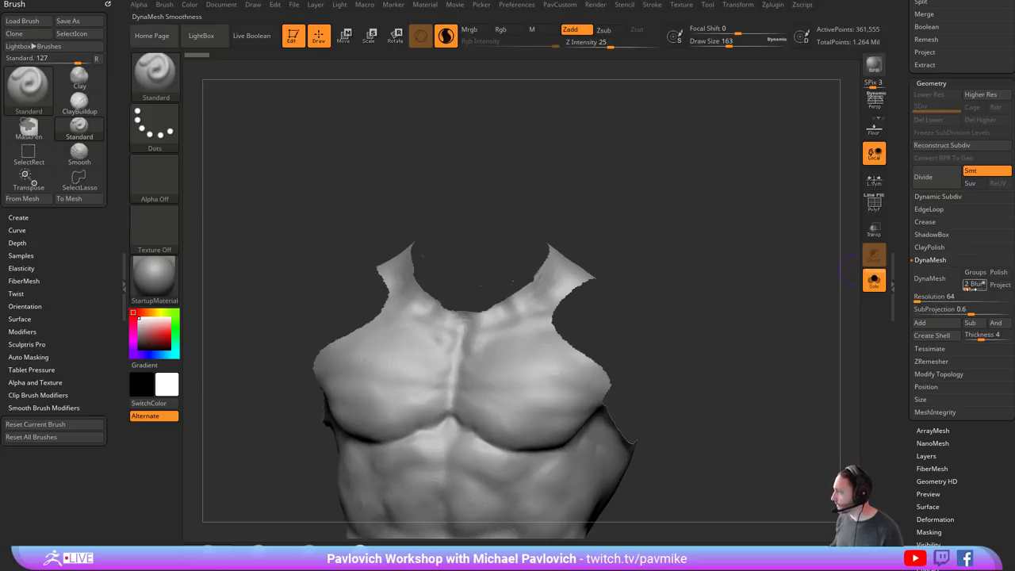
pyautogui.click(969, 288)
pyautogui.write('0')
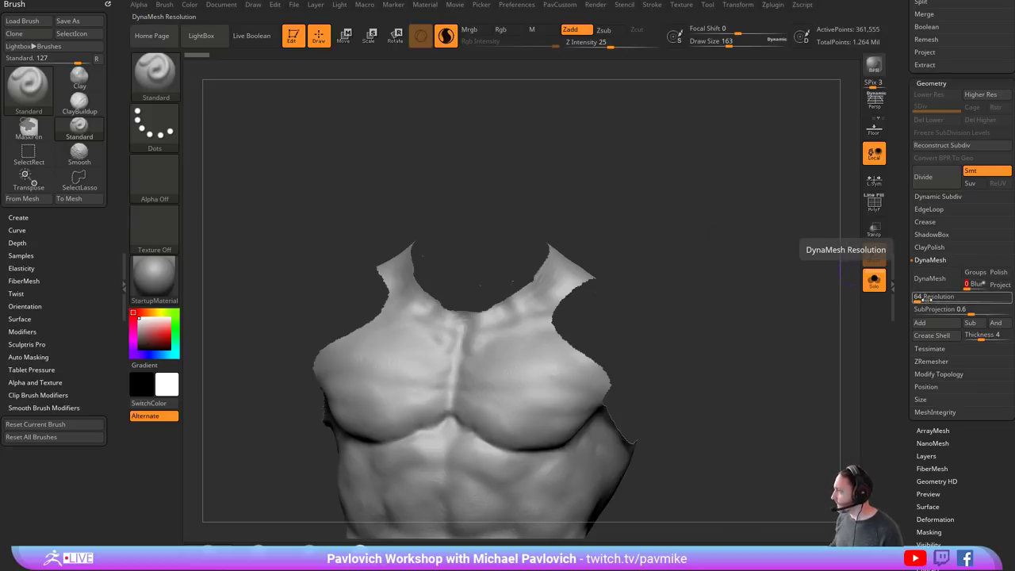
pyautogui.click(933, 279)
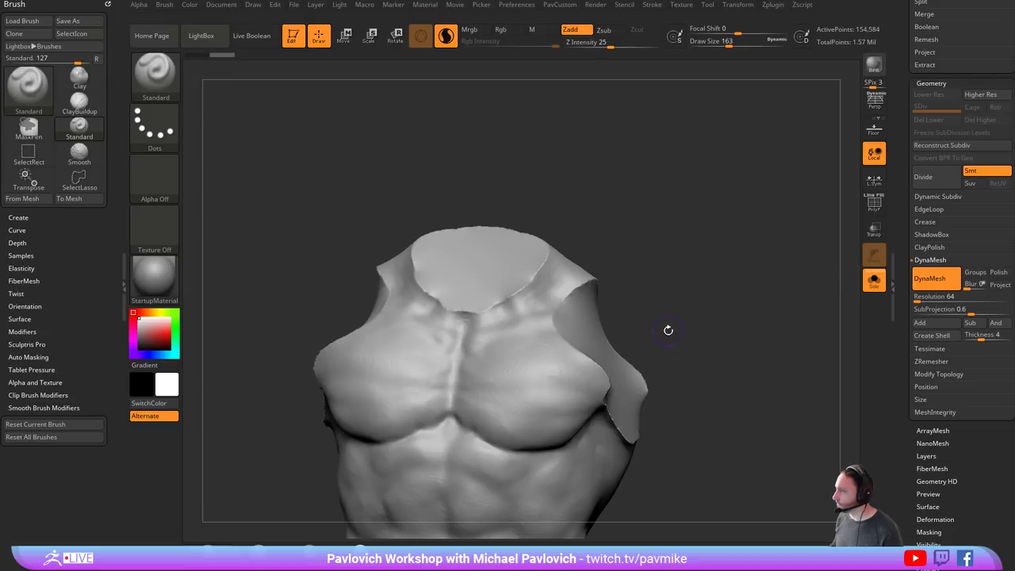
# - Show the torso's polyframe, inspect its main polygroup in isolation with SelectRect, and bring back the capped openings
pyautogui.click(875, 204)
pyautogui.moveTo(745, 261)
pyautogui.mouseDown()
pyautogui.moveTo(683, 258)
pyautogui.moveTo(782, 267)
pyautogui.mouseUp()
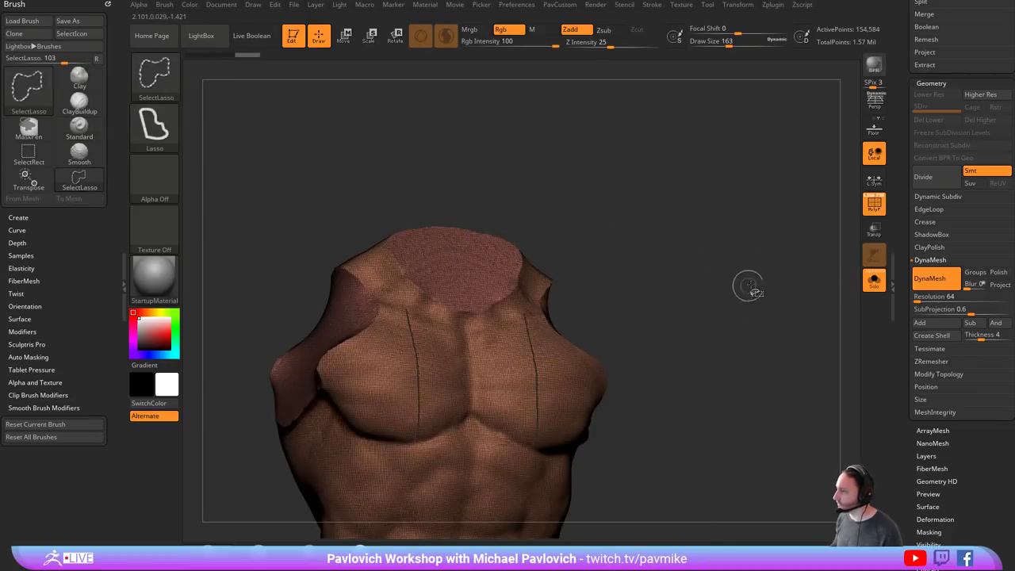
pyautogui.keyDown('ctrl'); pyautogui.keyDown('shift'); pyautogui.click(156, 78); pyautogui.keyUp('shift'); pyautogui.keyUp('ctrl')
pyautogui.keyDown('ctrl'); pyautogui.keyDown('shift'); pyautogui.click(227, 86); pyautogui.keyUp('shift'); pyautogui.keyUp('ctrl')
pyautogui.keyDown('ctrl'); pyautogui.keyDown('shift'); pyautogui.click(553, 350); pyautogui.keyUp('shift'); pyautogui.keyUp('ctrl')
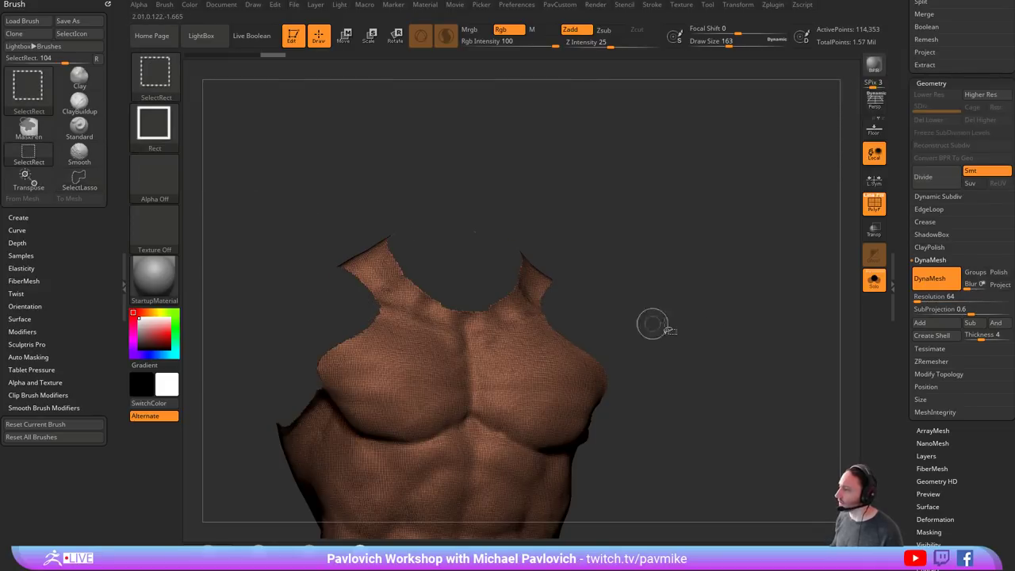
pyautogui.moveTo(746, 295)
pyautogui.mouseDown()
pyautogui.moveTo(623, 297)
pyautogui.moveTo(747, 287)
pyautogui.moveTo(743, 276)
pyautogui.mouseUp()
pyautogui.keyDown('ctrl'); pyautogui.keyDown('shift'); pyautogui.click(742, 275); pyautogui.keyUp('shift'); pyautogui.keyUp('ctrl')
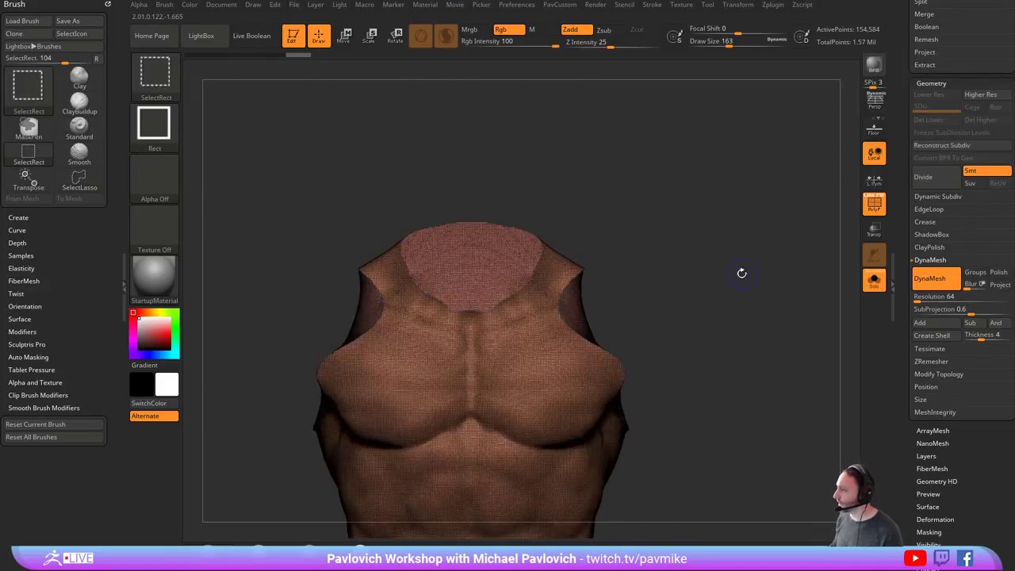
# - Set the Draw Size to 120 and recompute the torso's DynaMesh around the neck cap
pyautogui.press('space')
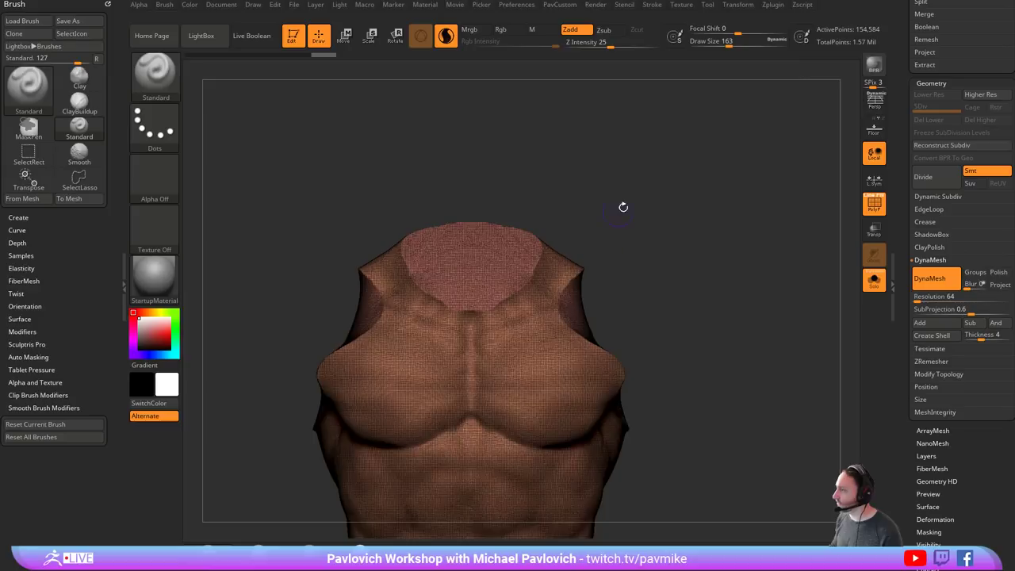
pyautogui.moveTo(624, 206)
pyautogui.keyDown('alt'); pyautogui.mouseDown()
pyautogui.moveTo(762, 215)
pyautogui.moveTo(756, 230)
pyautogui.moveTo(751, 220)
pyautogui.mouseUp(); pyautogui.keyUp('alt')
pyautogui.press('s')
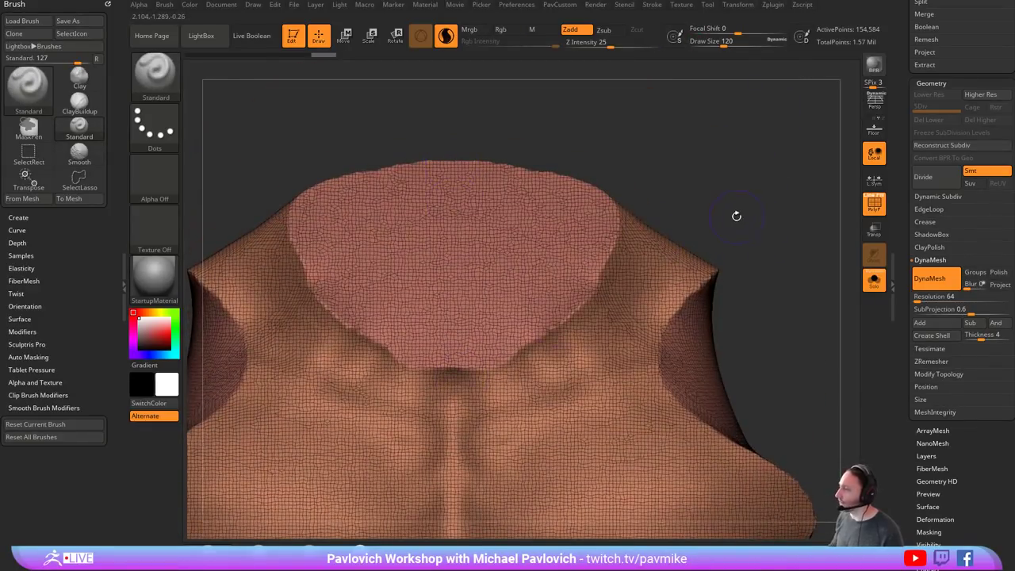
pyautogui.press('space')
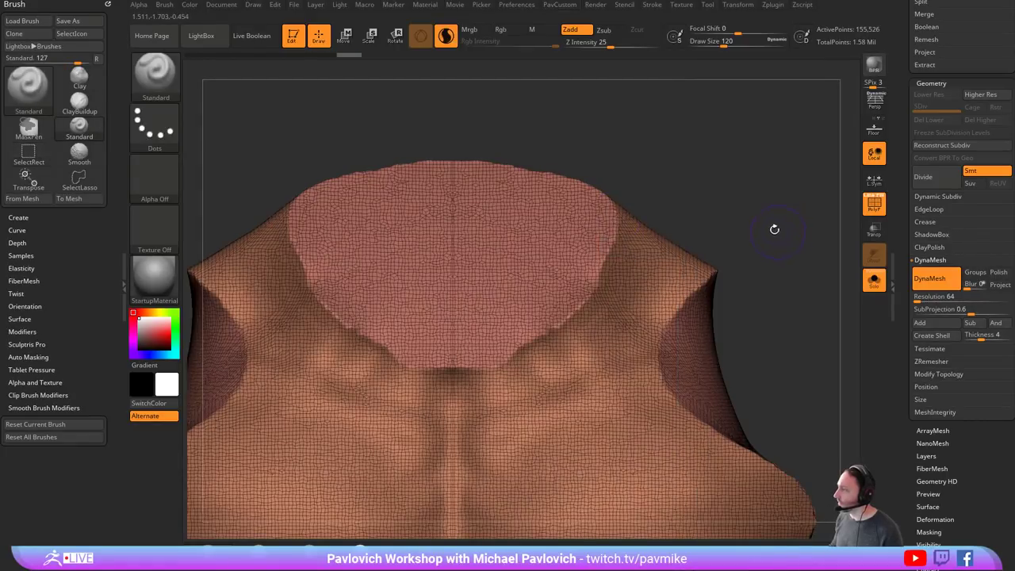
# - Apply Mirror And Weld to the DynaMeshed torso
pyautogui.press('space')
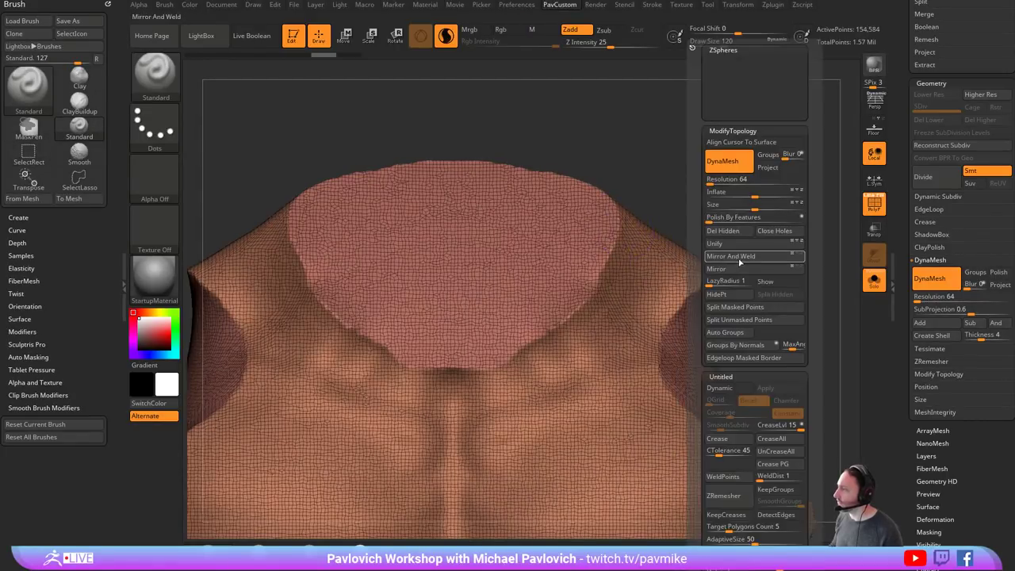
pyautogui.click(735, 257)
pyautogui.keyDown('ctrl'); pyautogui.moveTo(789, 265); pyautogui.dragTo(791, 245, button='right'); pyautogui.keyUp('ctrl')
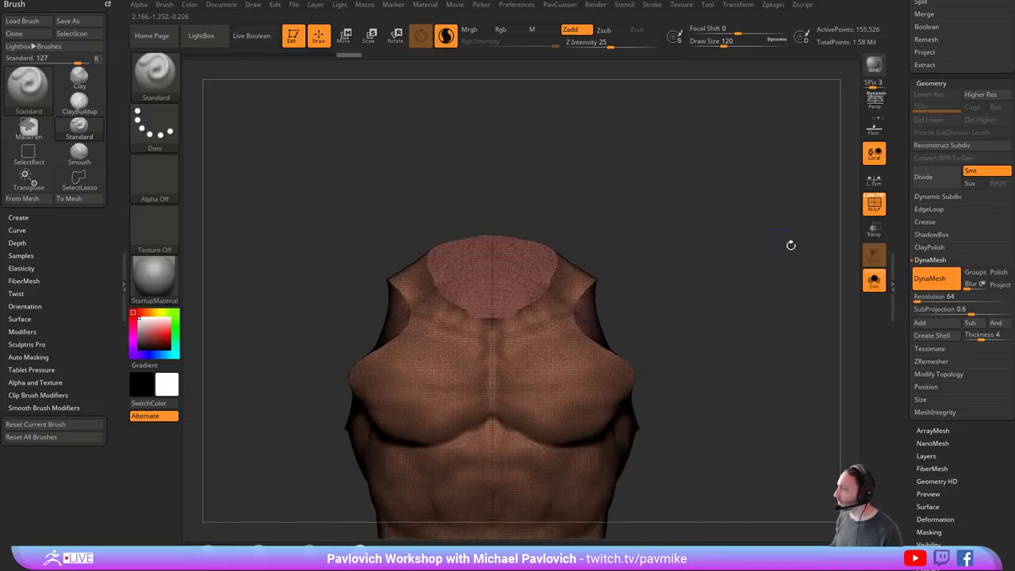
# - Switch to the Body_high1 arms subtool, isolate it with Solo, and DynaMesh the arms at Resolution 64
pyautogui.hotkey('alt', 's')
pyautogui.moveTo(810, 268); pyautogui.dragTo(757, 267)
pyautogui.keyDown('alt'); pyautogui.click(638, 295); pyautogui.keyUp('alt')
pyautogui.click(874, 280)
pyautogui.keyDown('ctrl'); pyautogui.moveTo(757, 267); pyautogui.dragTo(733, 310, button='right'); pyautogui.keyUp('ctrl')
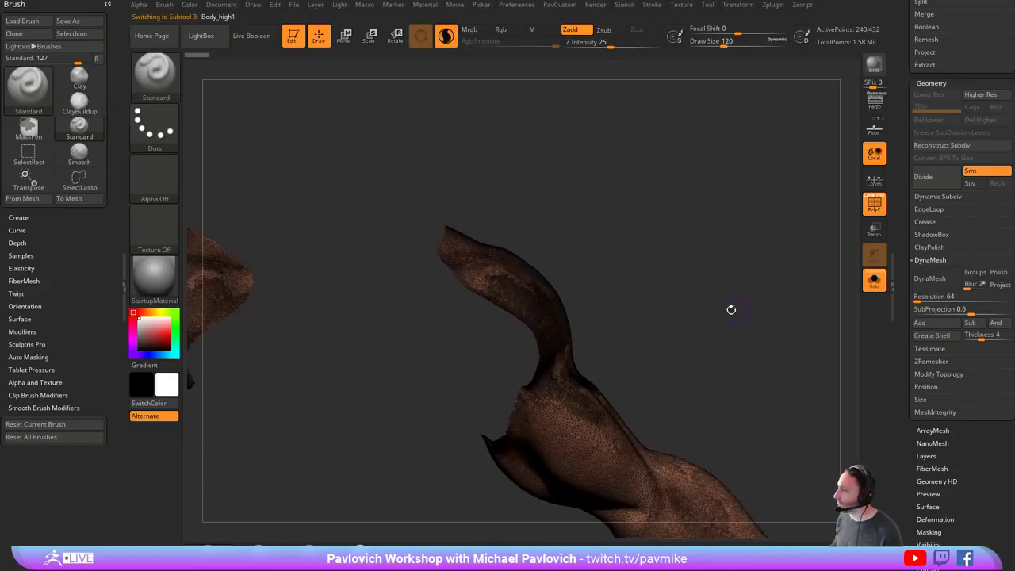
pyautogui.keyDown('ctrl'); pyautogui.moveTo(748, 270); pyautogui.dragTo(725, 222, button='right'); pyautogui.keyUp('ctrl')
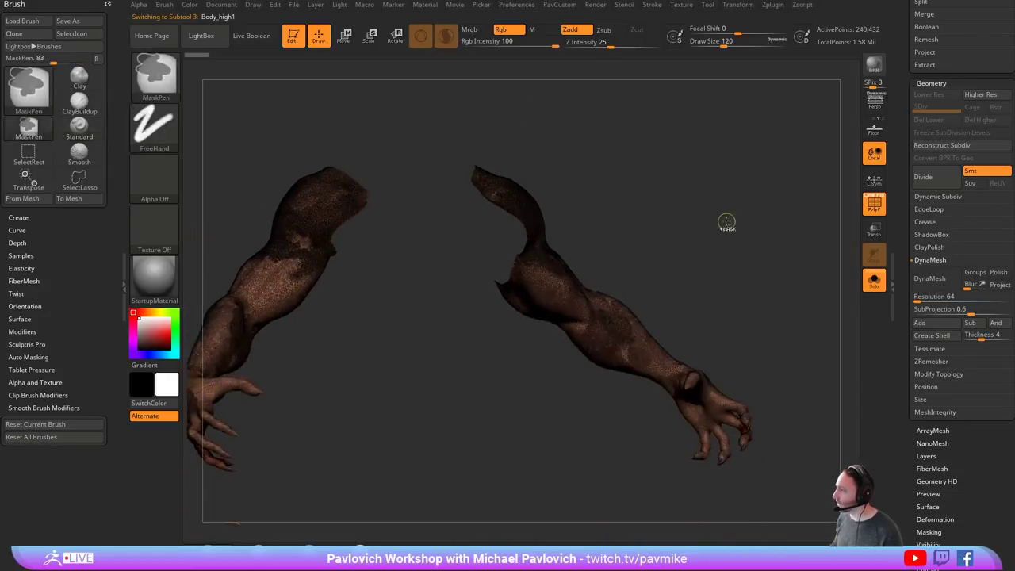
pyautogui.click(933, 282)
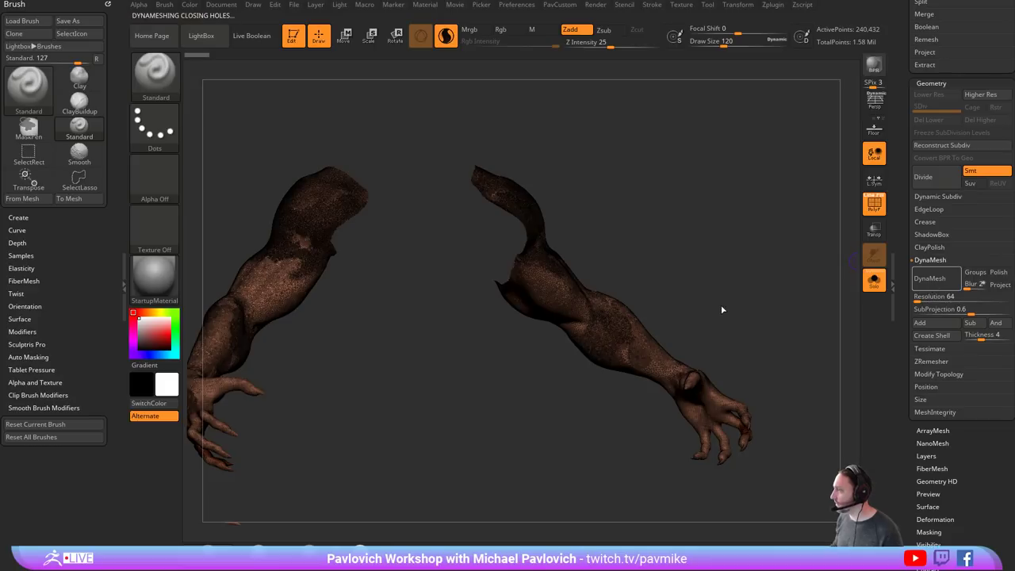
pyautogui.moveTo(799, 298); pyautogui.dragTo(726, 306)
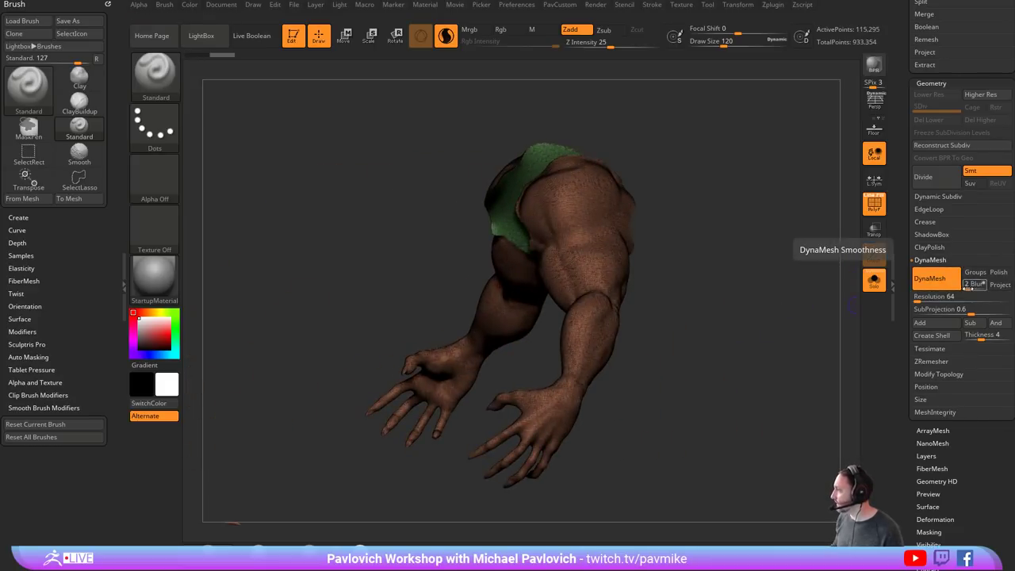
# - Check the list of installed plugins, and switch to the browser to open the ZBrush Plugins page of Pixologic's Download Center
pyautogui.click(773, 5)
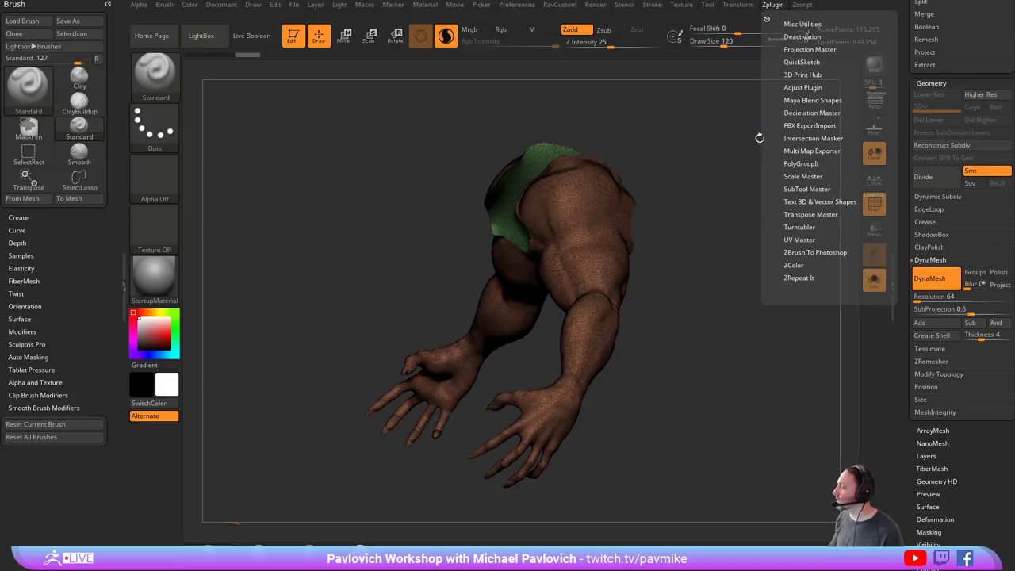
pyautogui.press('shift')
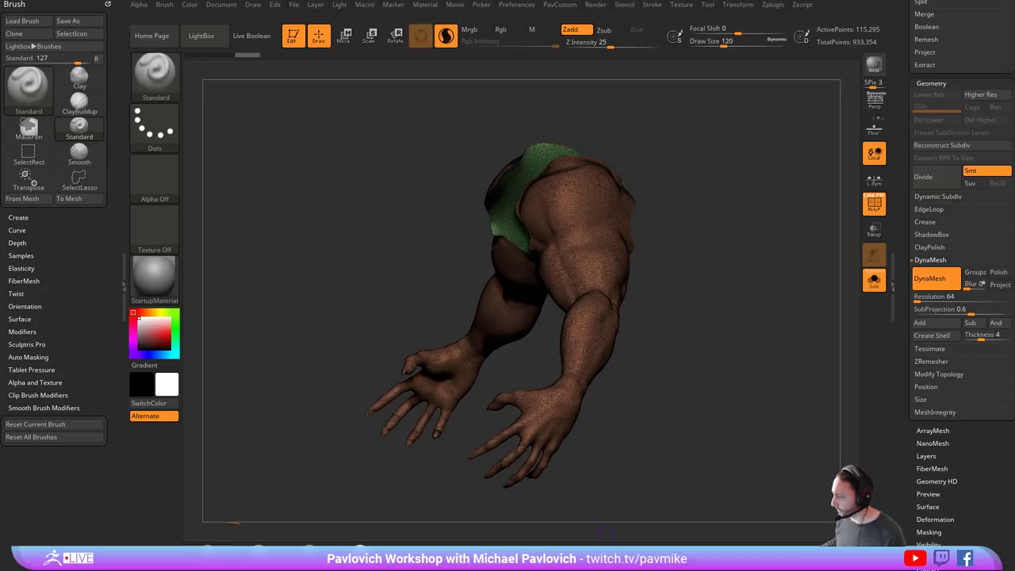
pyautogui.moveTo(766, 569); pyautogui.dragTo(767, 30)
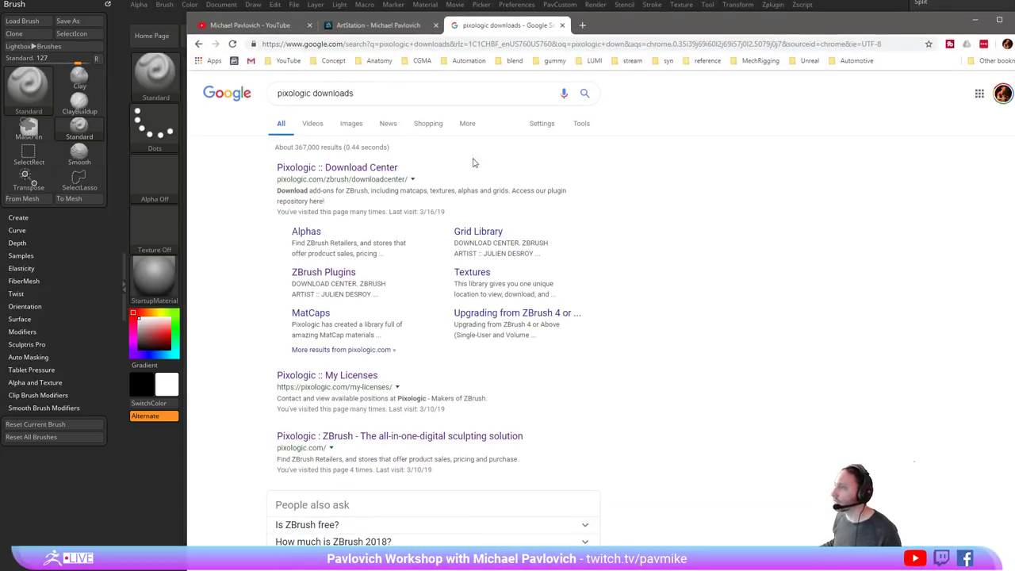
pyautogui.click(350, 168)
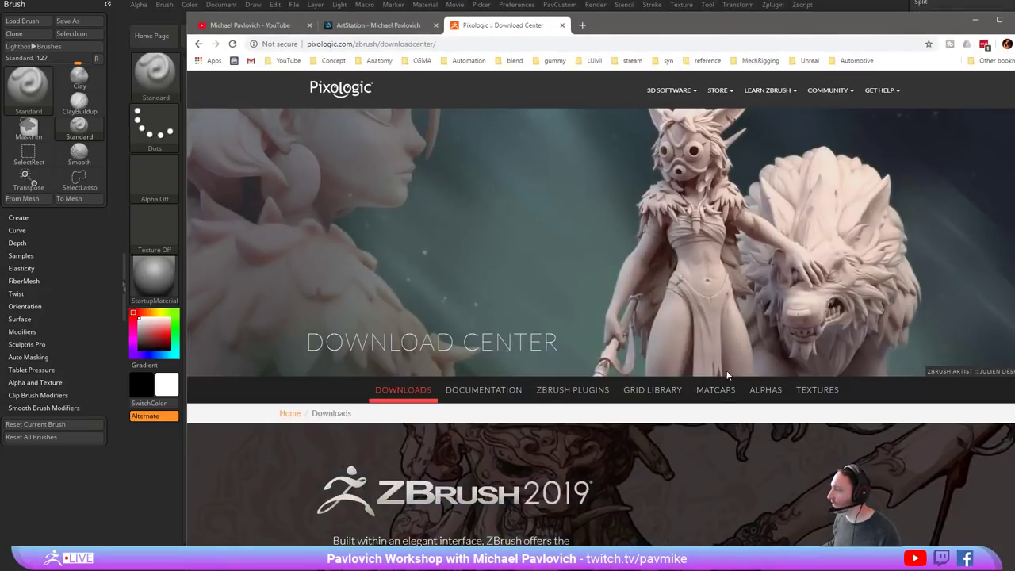
pyautogui.click(583, 388)
# - Find the DynaMesh Master plugin on the ZBrush Plugins page and download it
pyautogui.scroll(-10, 572, 389)
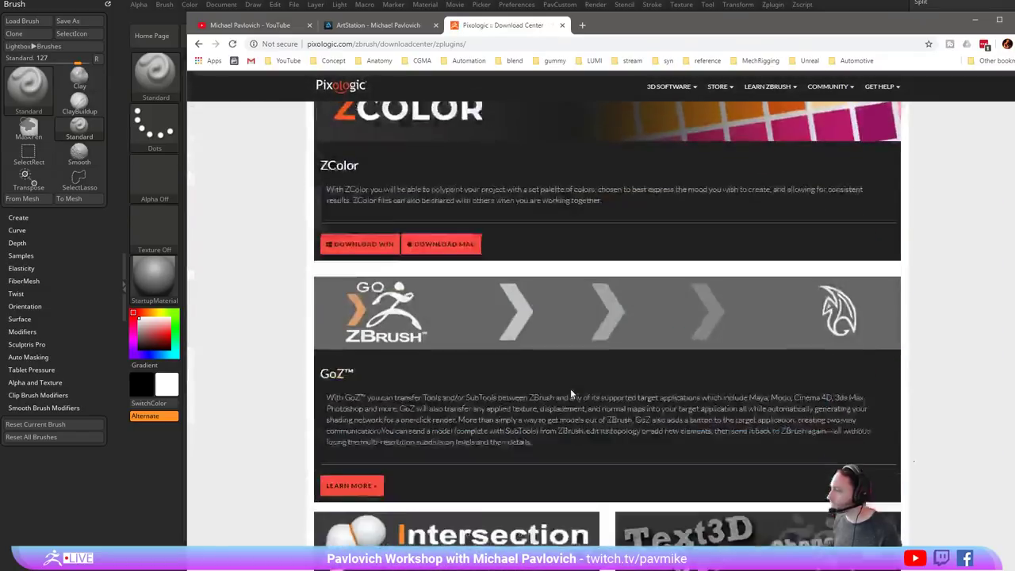
pyautogui.scroll(-4, 567, 405)
pyautogui.scroll(8, 503, 292)
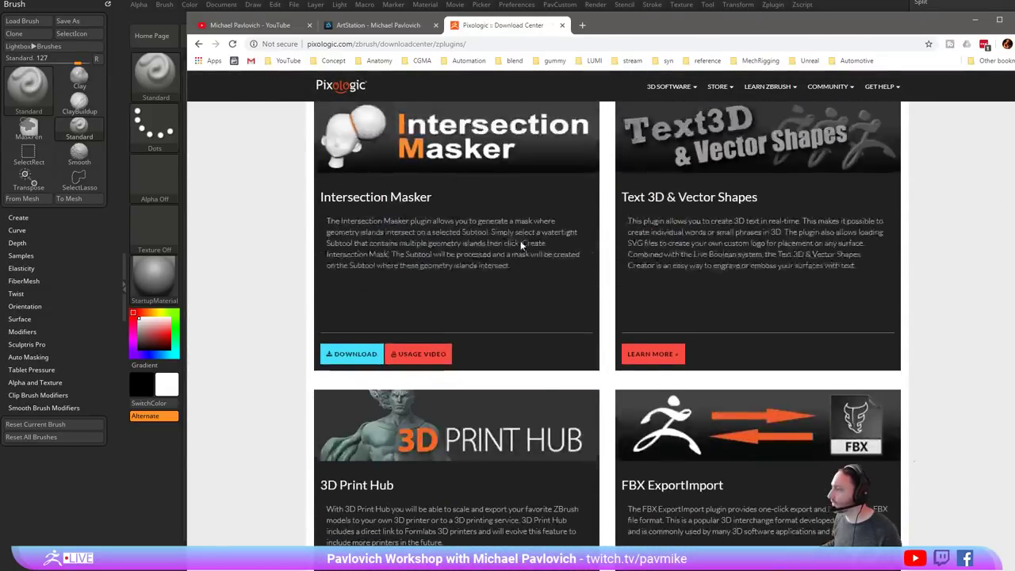
pyautogui.scroll(-12, 503, 292)
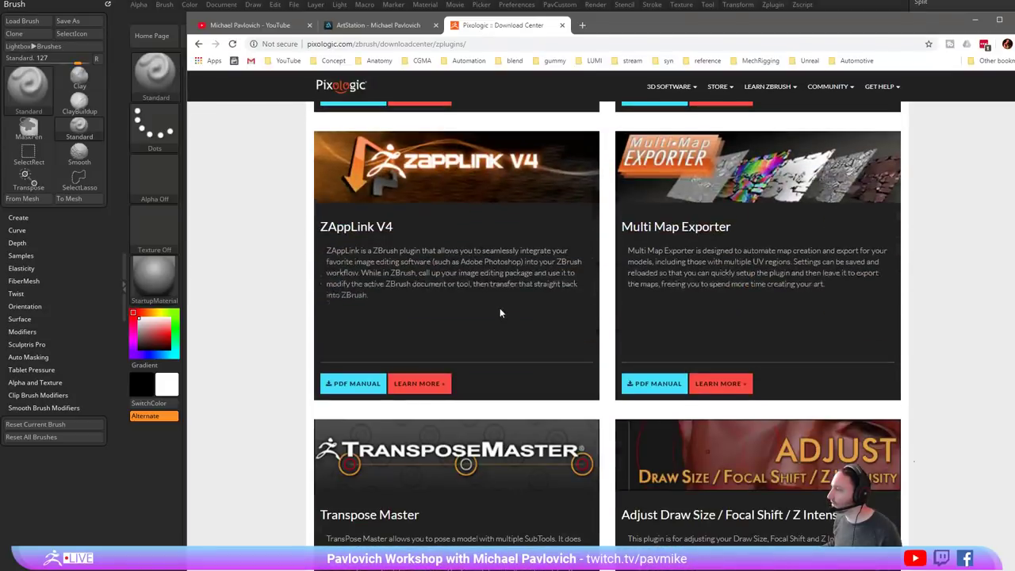
pyautogui.scroll(-6, 500, 314)
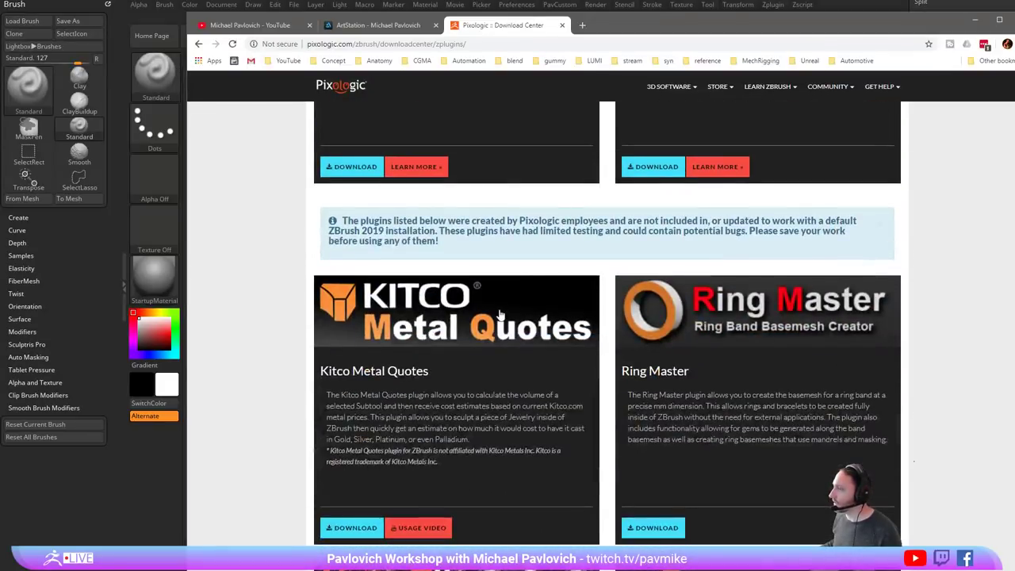
pyautogui.scroll(-9, 538, 288)
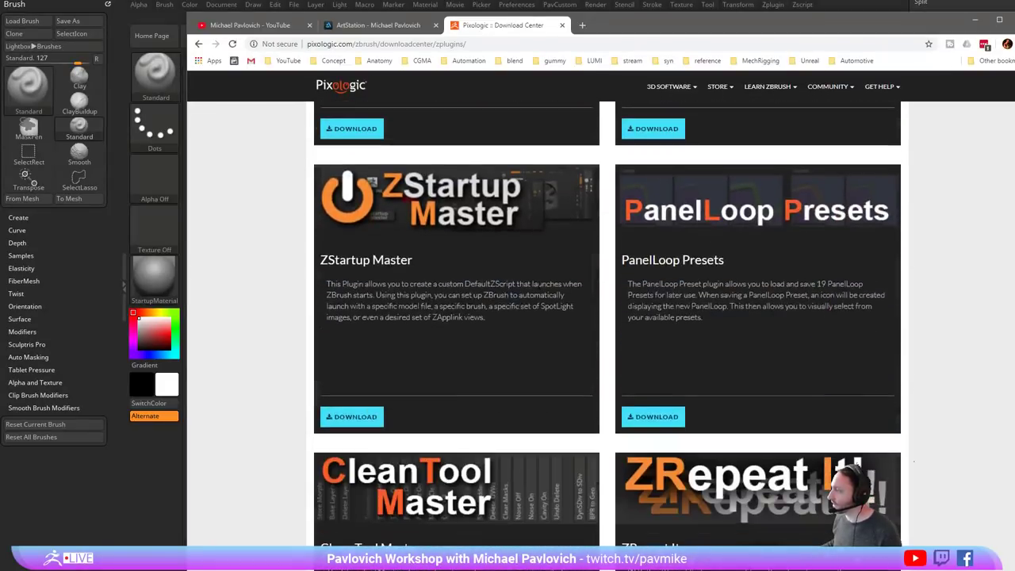
pyautogui.scroll(-10, 538, 288)
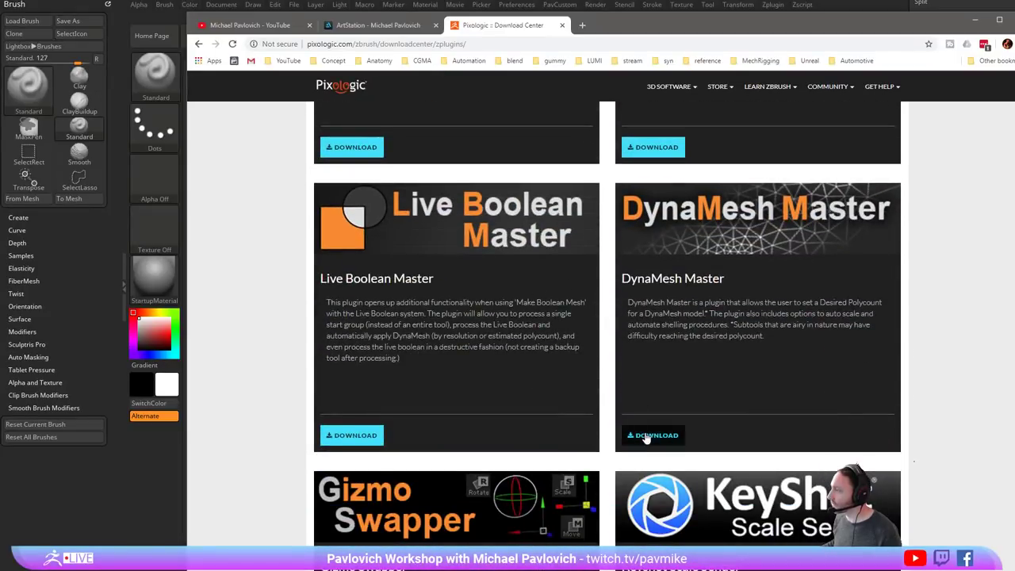
pyautogui.click(647, 439)
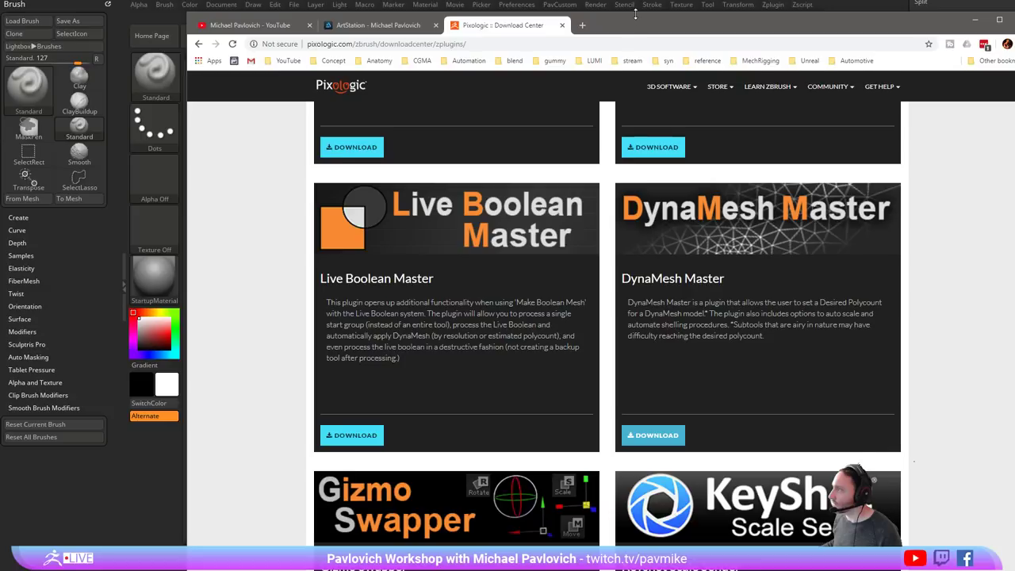
# - Reveal the downloaded DynaMeshMaster_v2.0_Install.zip in the Downloads folder and clear the browser window away
pyautogui.moveTo(636, 18)
pyautogui.mouseDown()
pyautogui.moveTo(638, 55)
pyautogui.moveTo(641, 0)
pyautogui.mouseUp()
pyautogui.click(301, 488)
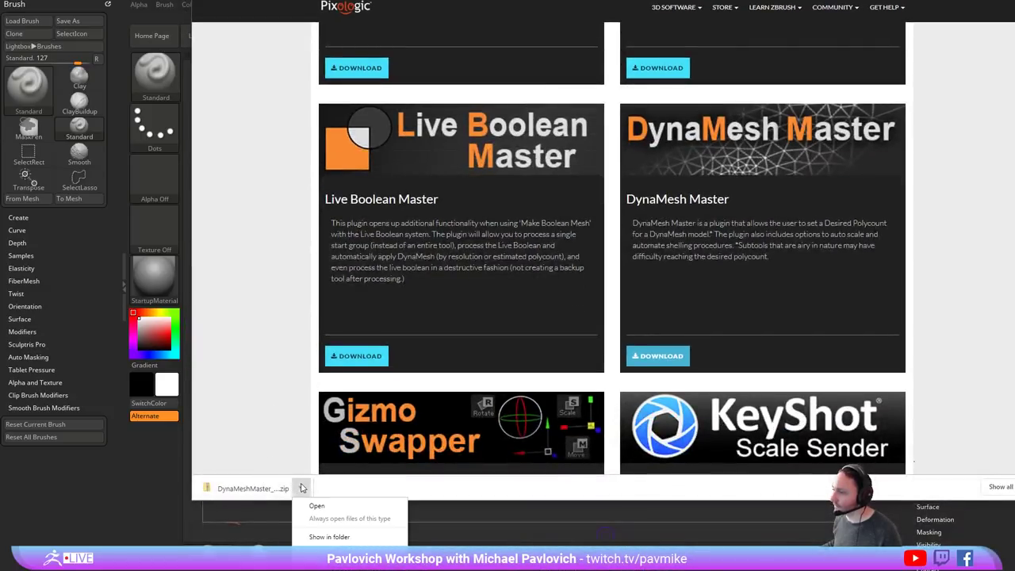
pyautogui.click(322, 537)
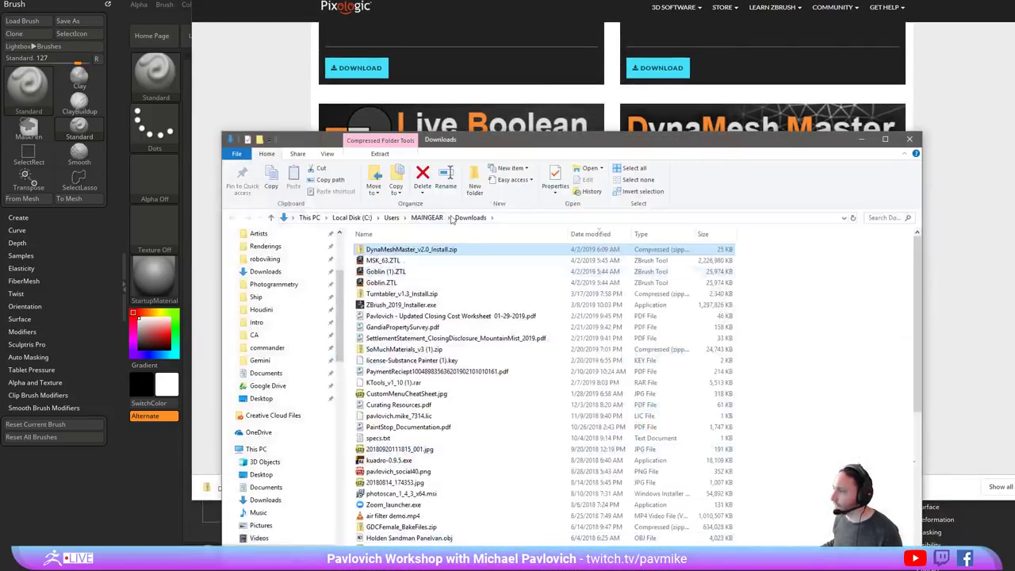
pyautogui.moveTo(587, 147); pyautogui.dragTo(607, 2)
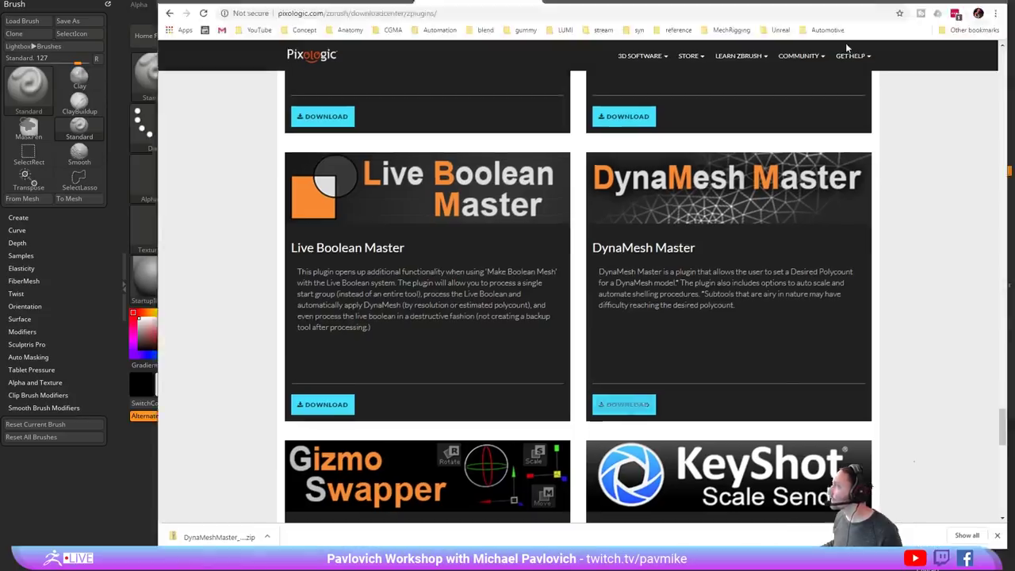
pyautogui.click(929, 2)
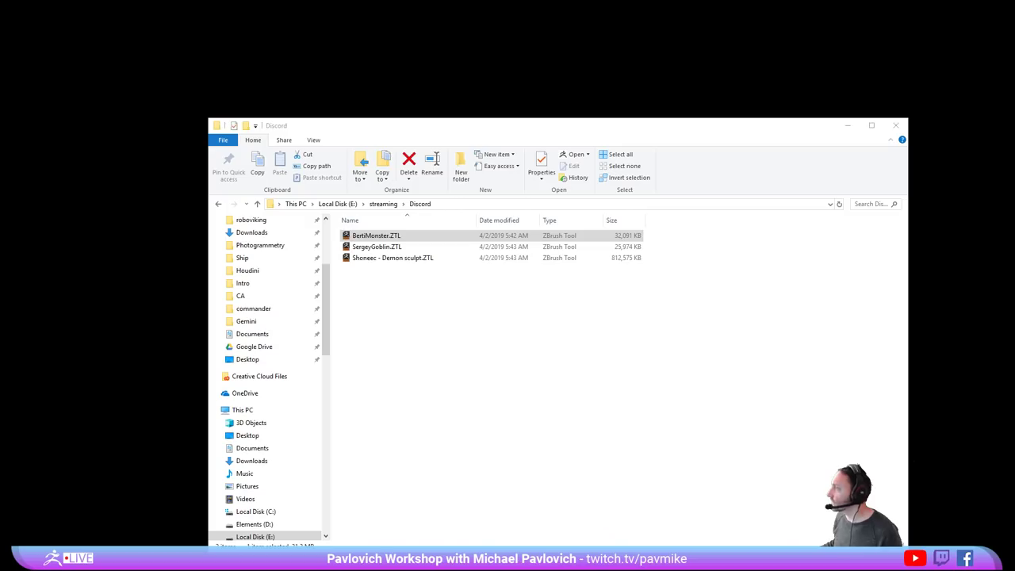
# - Extract DynaMeshMaster_v2.0_Install.zip to its own folder on the desktop and open the DynaMeshMaster_Install subfolder inside it
pyautogui.moveTo(506, 122); pyautogui.dragTo(426, 76)
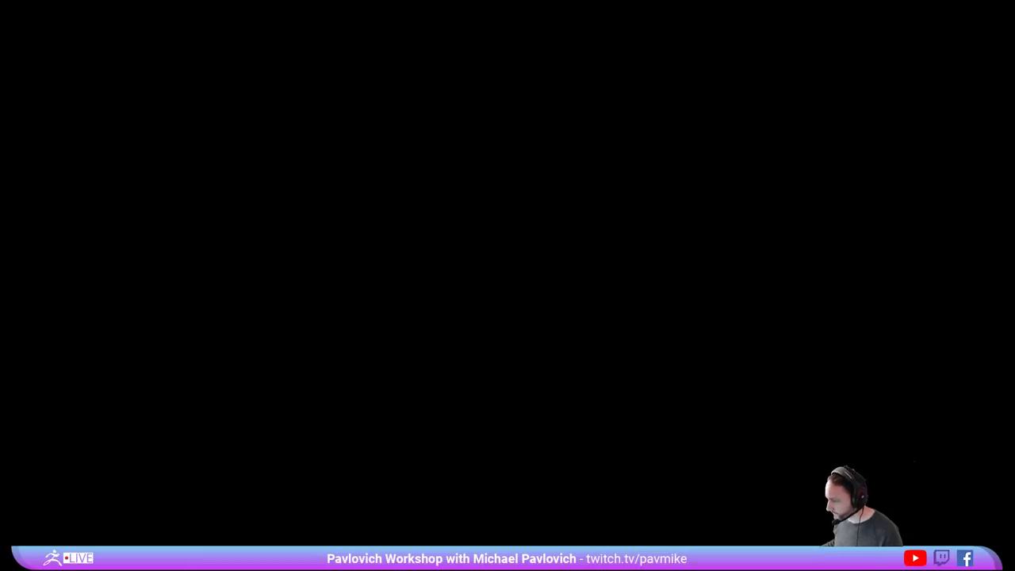
pyautogui.moveTo(0, 236); pyautogui.dragTo(489, 236, button='right')
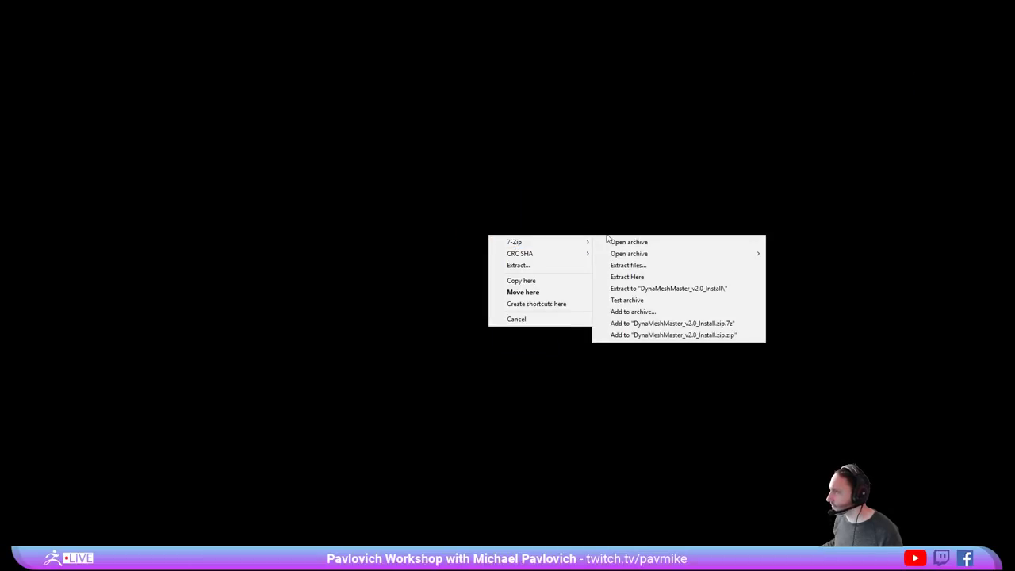
pyautogui.moveTo(583, 245)
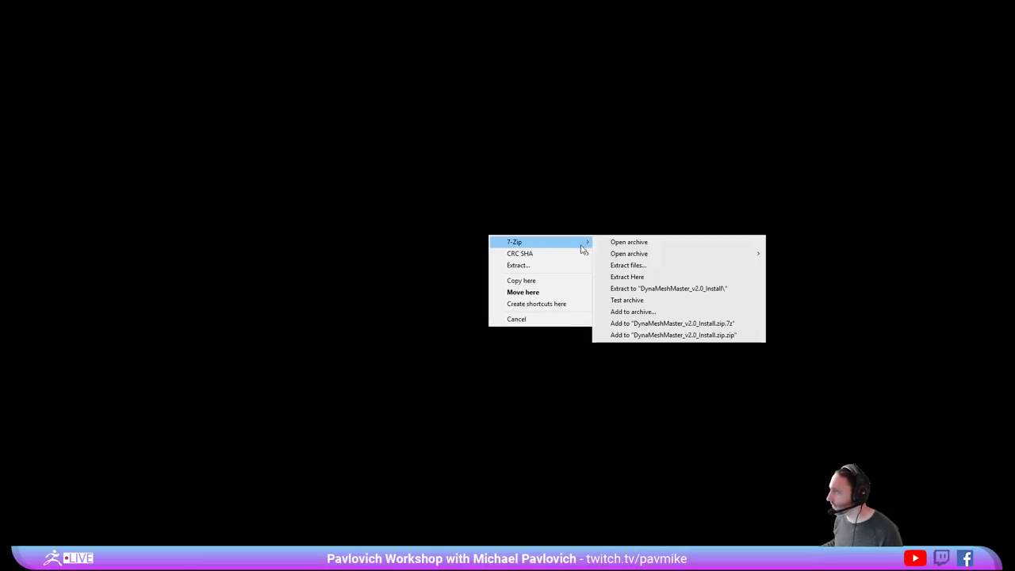
pyautogui.click(634, 288)
pyautogui.moveTo(0, 299); pyautogui.dragTo(583, 258)
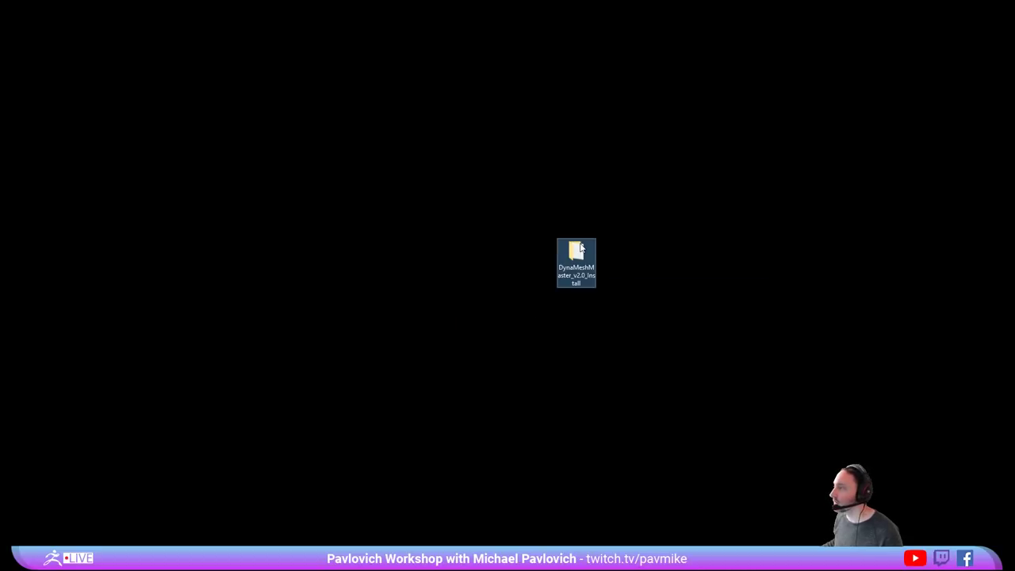
pyautogui.doubleClick(577, 252)
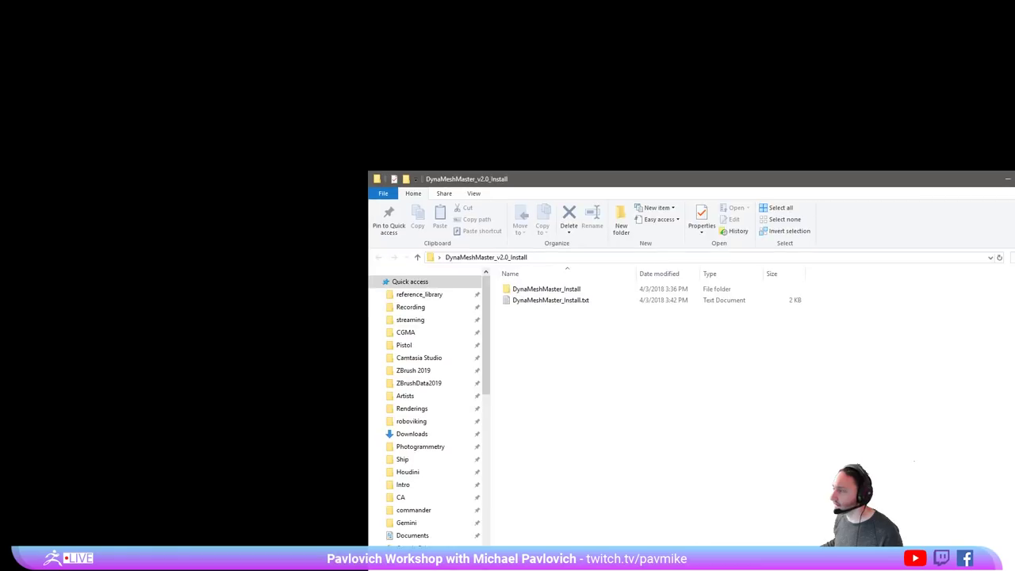
pyautogui.moveTo(926, 183); pyautogui.dragTo(692, 49)
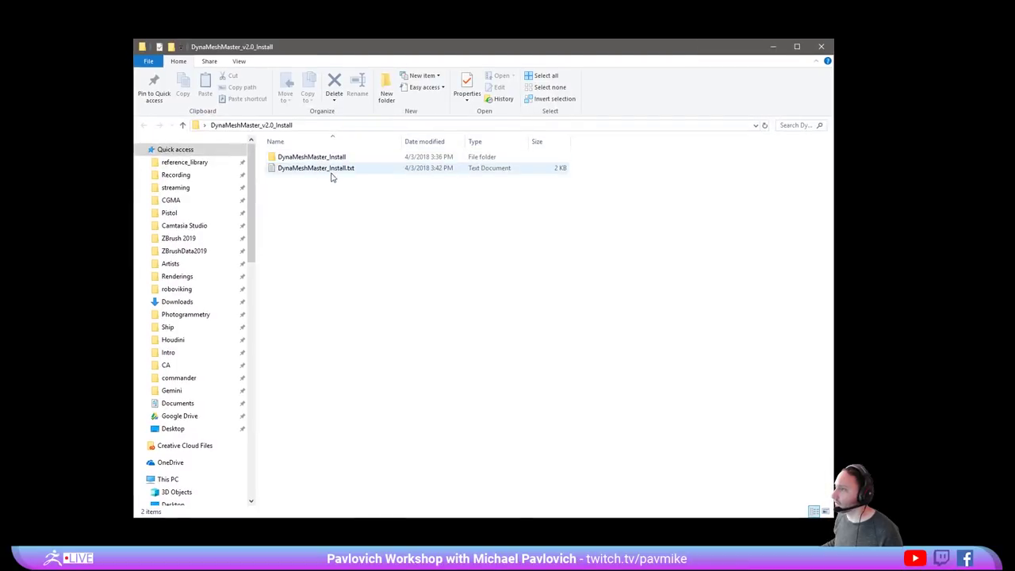
pyautogui.doubleClick(335, 159)
# - Copy the DynaMeshMasterData_2018 folder and DynaMeshMaster_2018.zsc into the ZStartup\ZPlugs64 folder of the ZBrush 2019 installation
pyautogui.click(335, 163)
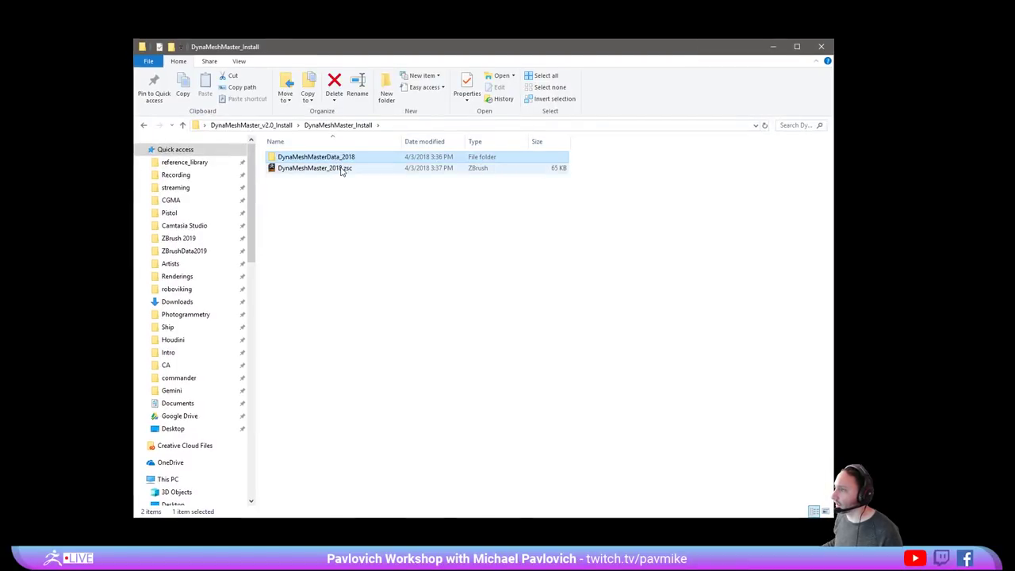
pyautogui.keyDown('shift'); pyautogui.click(345, 170); pyautogui.keyUp('shift')
pyautogui.hotkey('alt', 'Tab')
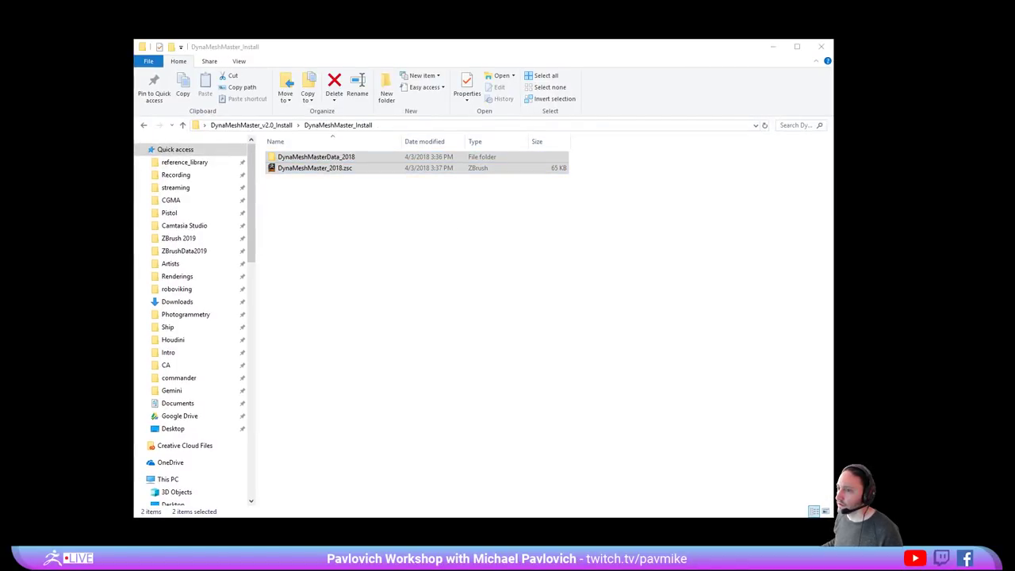
pyautogui.press('super+e')
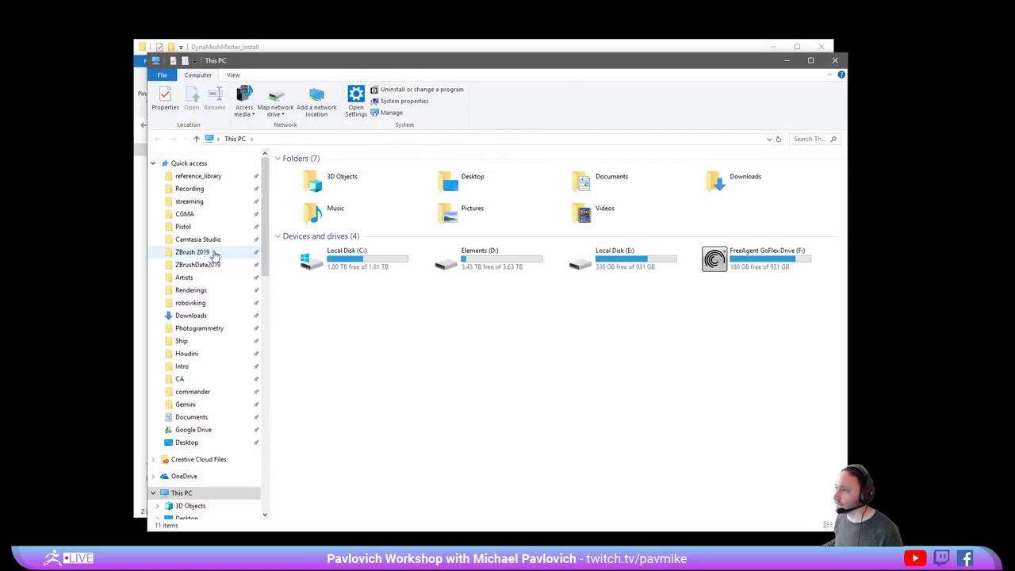
pyautogui.click(214, 256)
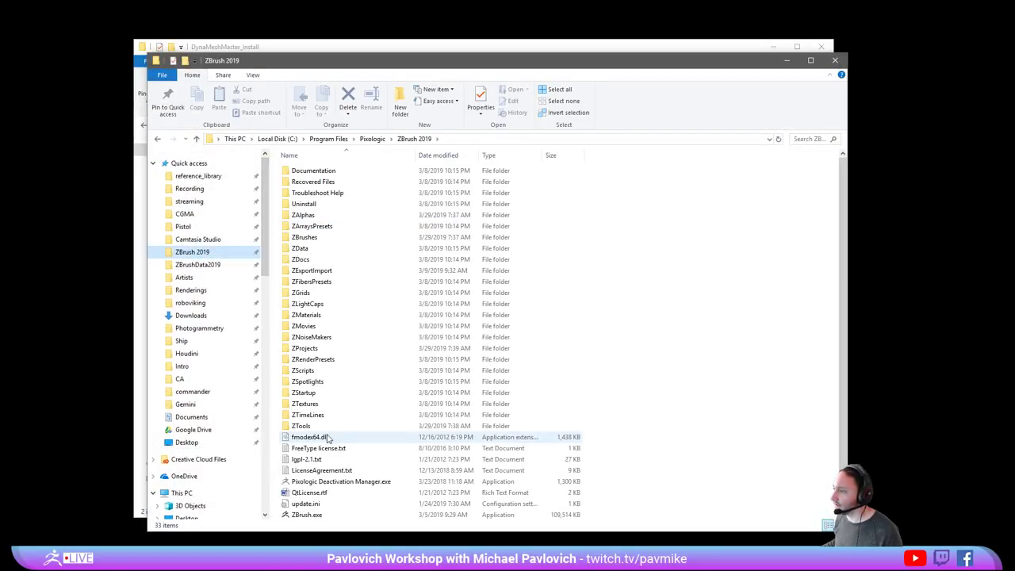
pyautogui.doubleClick(323, 393)
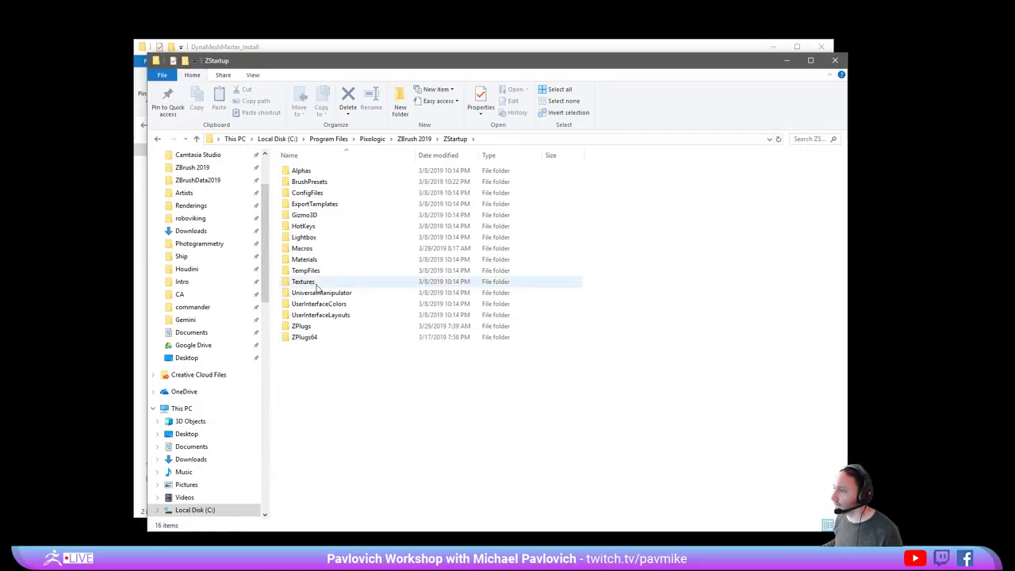
pyautogui.doubleClick(325, 336)
pyautogui.moveTo(403, 63); pyautogui.dragTo(806, 76)
pyautogui.moveTo(375, 216); pyautogui.dragTo(912, 381)
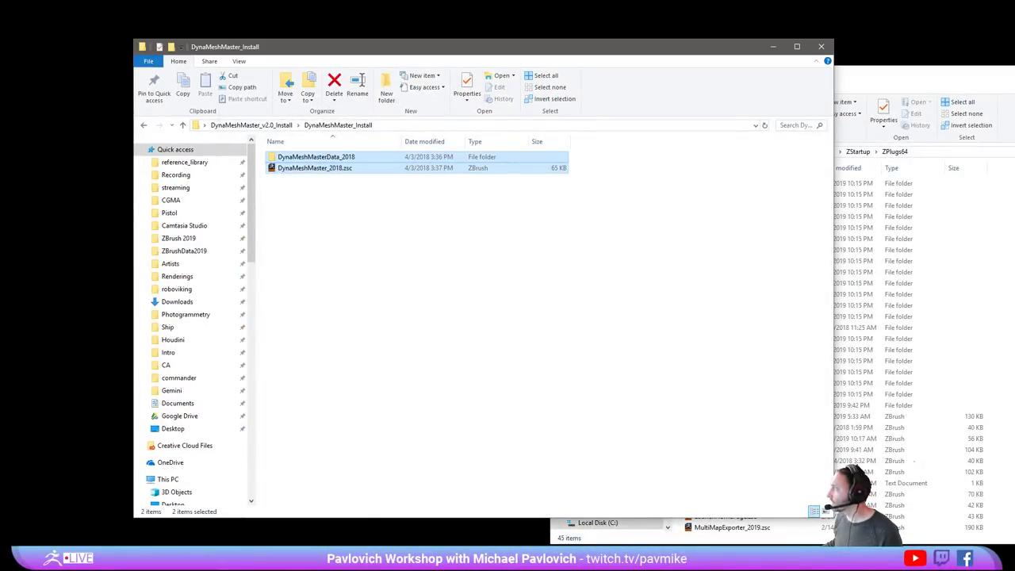
# - Close both folder windows and delete the extracted DynaMeshMaster_v2.0_Install folder from the desktop
pyautogui.click(825, 46)
pyautogui.hotkey('alt', 'F4')
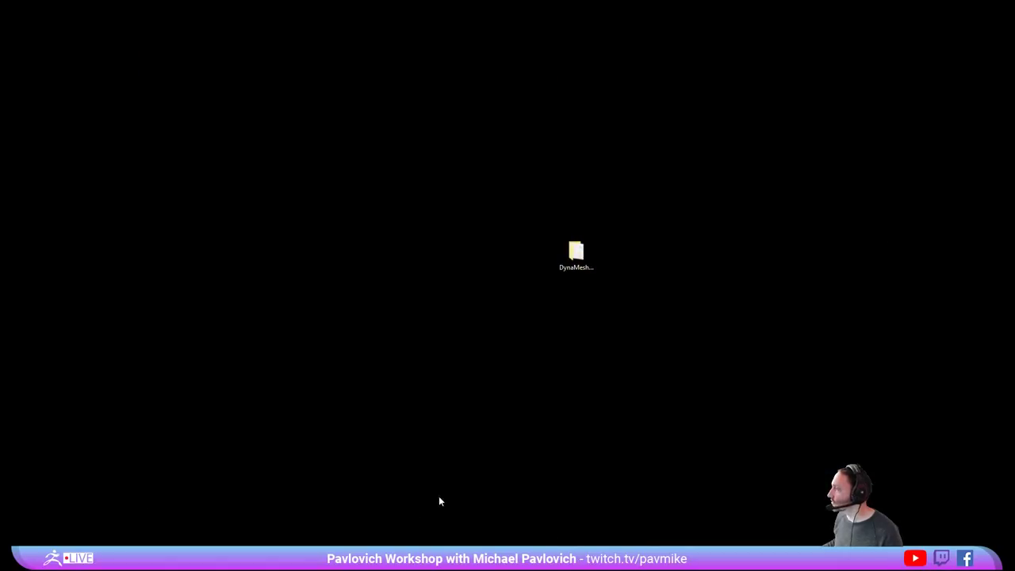
pyautogui.moveTo(477, 207); pyautogui.dragTo(632, 364)
pyautogui.press('Delete')
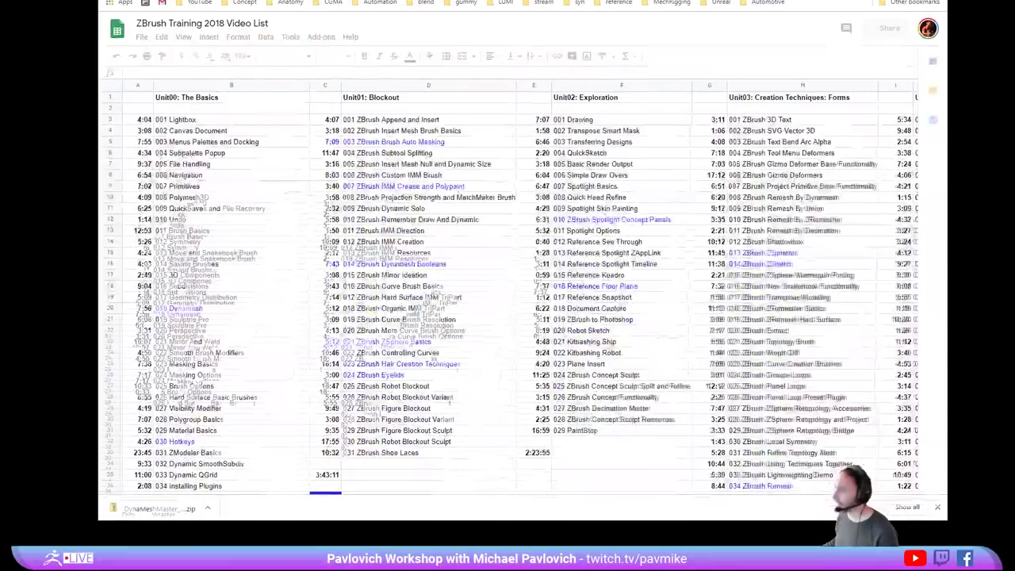
# - Look through the units and video titles in the ZBrush Training 2018 Video List spreadsheet
pyautogui.scroll(-3, 331, 311)
pyautogui.scroll(3, 333, 310)
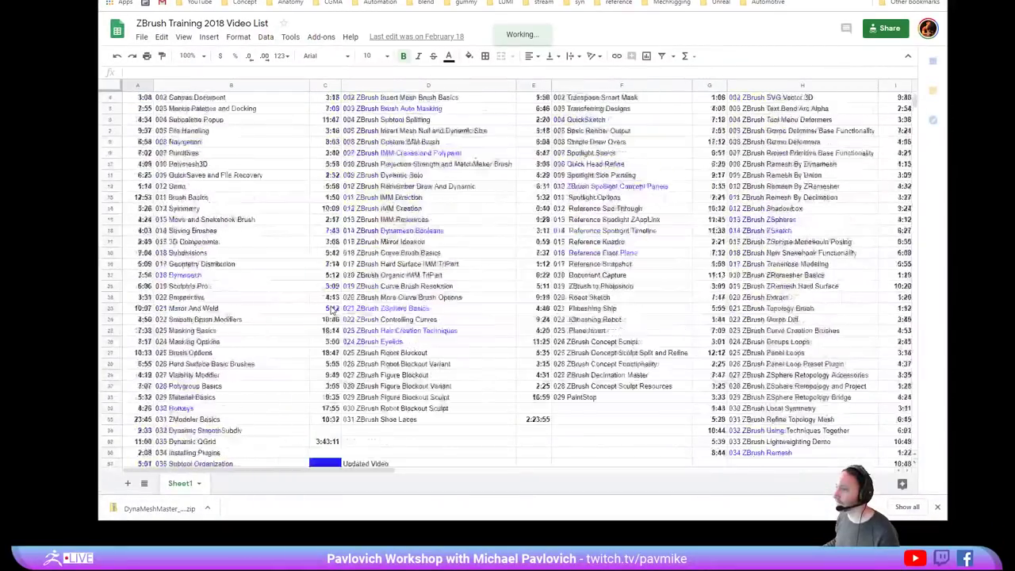
pyautogui.moveTo(340, 471); pyautogui.dragTo(654, 485)
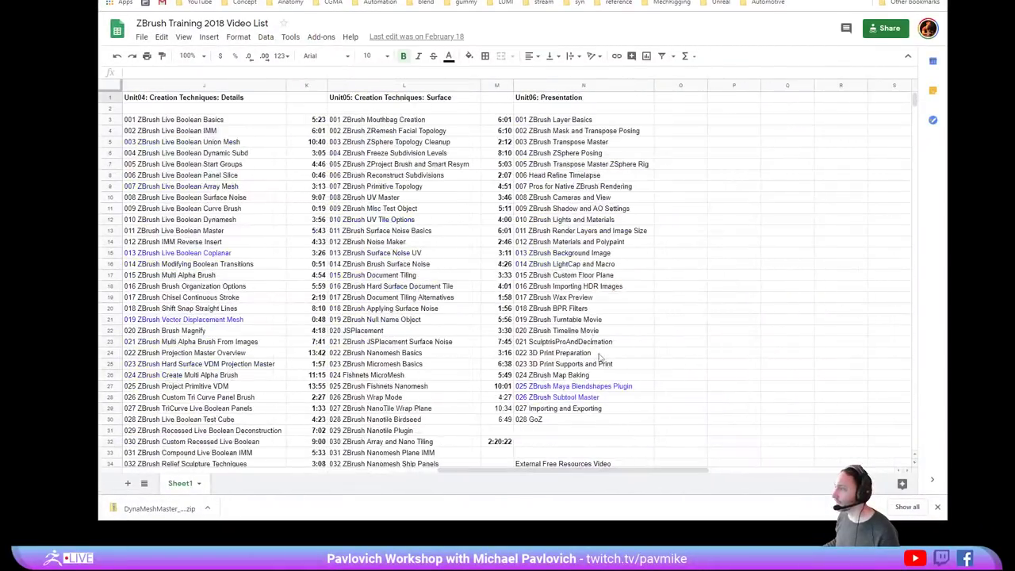
pyautogui.scroll(-3, 579, 309)
pyautogui.scroll(2, 575, 271)
pyautogui.scroll(3, 608, 156)
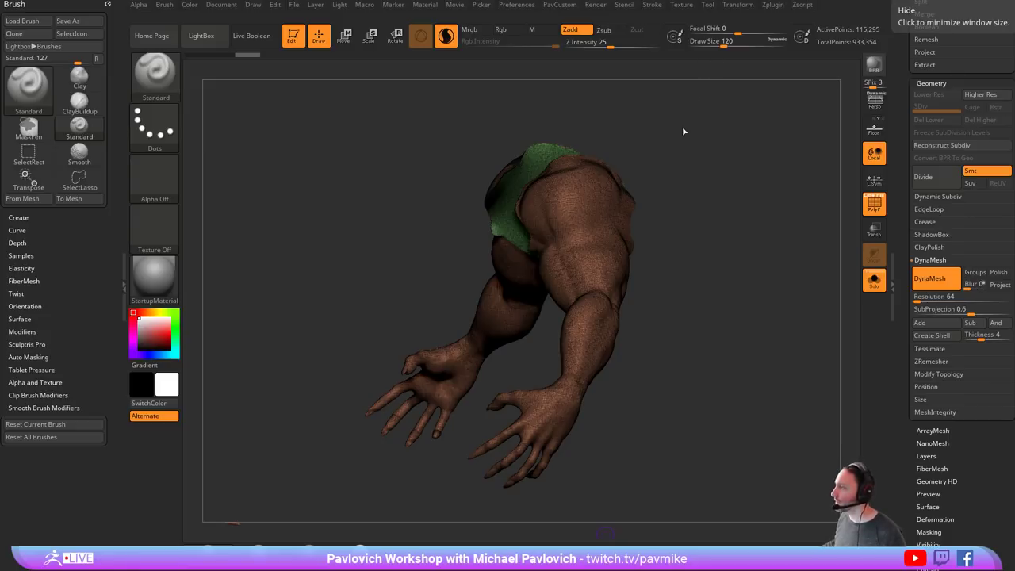
# - Examine the open shoulder ends and inner surfaces of the arms subtool, with and without polyframe
pyautogui.moveTo(684, 131); pyautogui.dragTo(699, 121)
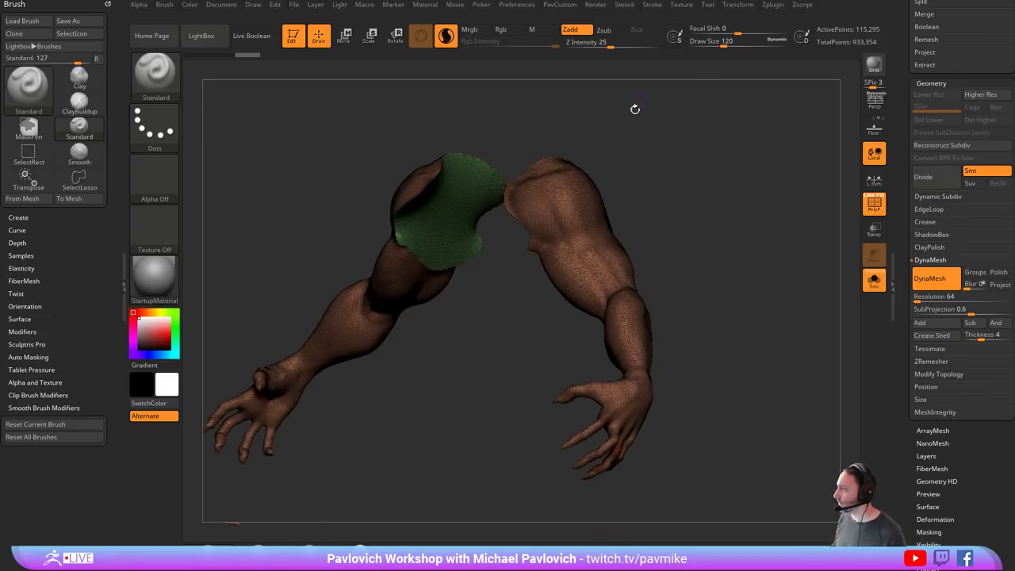
pyautogui.moveTo(672, 165); pyautogui.dragTo(719, 114)
pyautogui.keyDown('alt'); pyautogui.moveTo(704, 194); pyautogui.dragTo(752, 185); pyautogui.keyUp('alt')
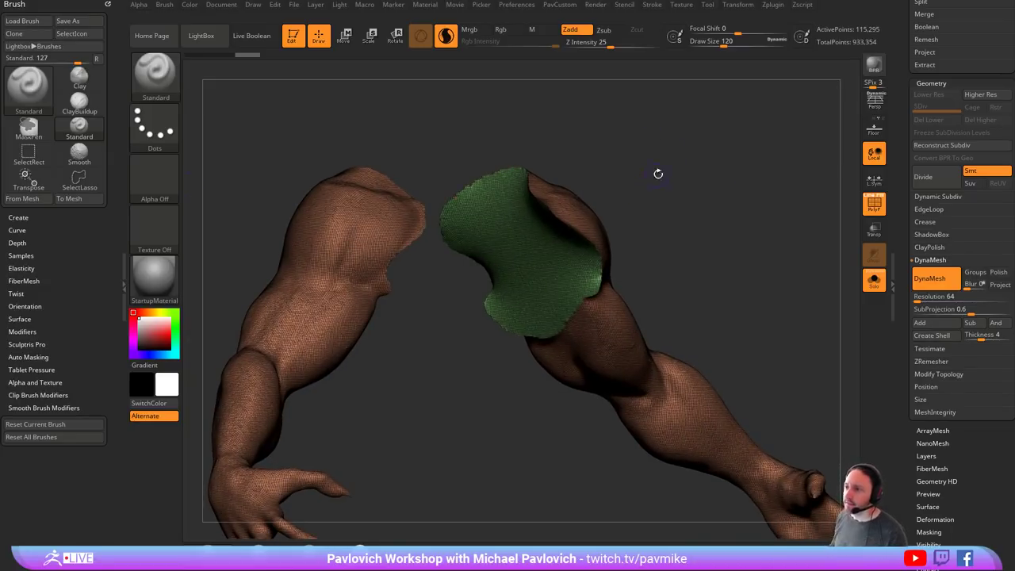
pyautogui.moveTo(658, 173); pyautogui.dragTo(757, 224)
pyautogui.click(871, 205)
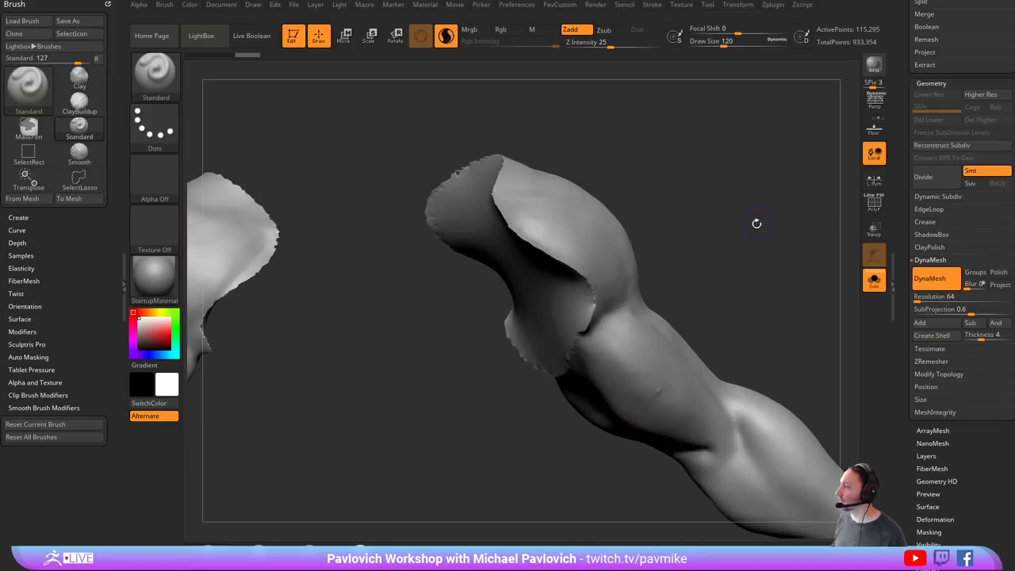
pyautogui.moveTo(687, 239); pyautogui.dragTo(618, 239)
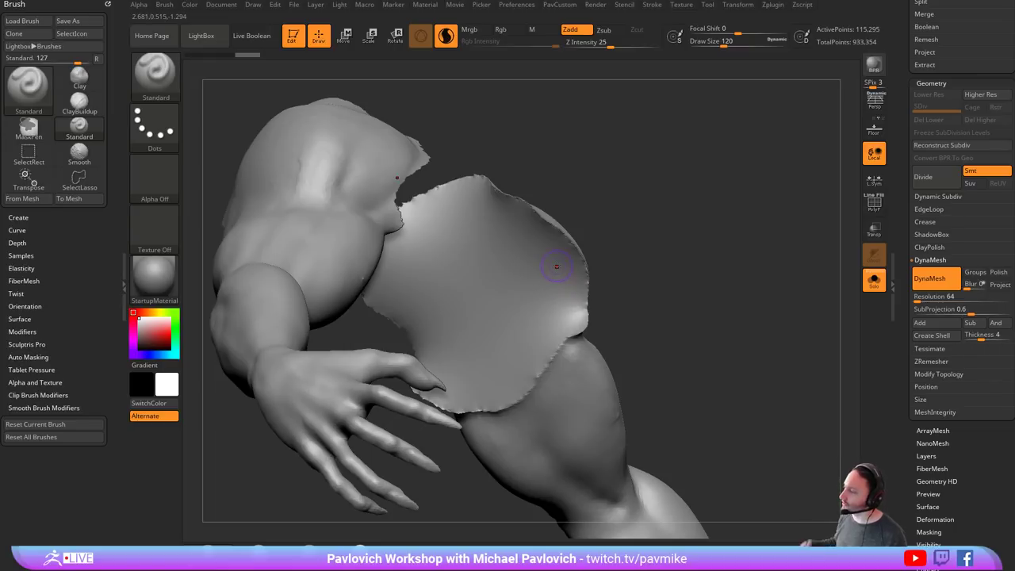
pyautogui.moveTo(709, 151); pyautogui.dragTo(556, 214)
pyautogui.click(870, 202)
pyautogui.moveTo(556, 214); pyautogui.dragTo(607, 291, button='right')
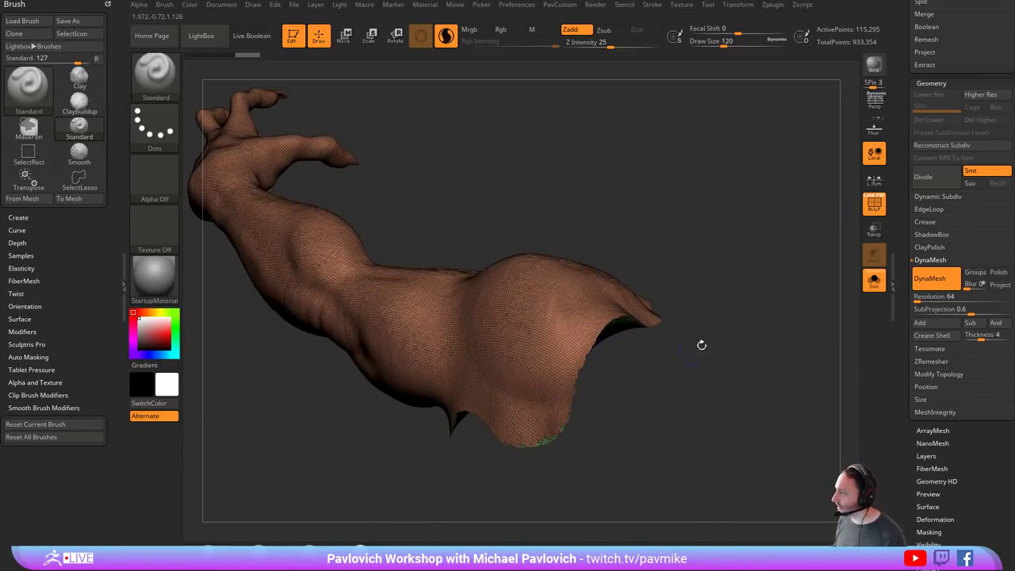
pyautogui.click(874, 208)
pyautogui.keyDown('alt'); pyautogui.moveTo(627, 389); pyautogui.dragTo(715, 344); pyautogui.keyUp('alt')
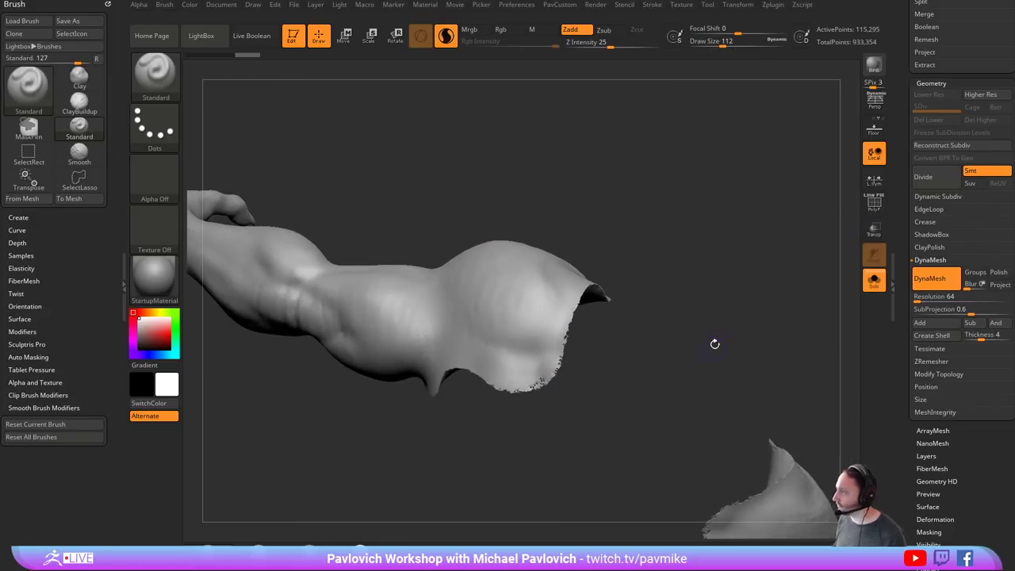
# - Clear the canvas, draw a Cube3D primitive on it, and convert it to an editable PolyMesh3D
pyautogui.click(294, 36)
pyautogui.hotkey('ctrl', 'n')
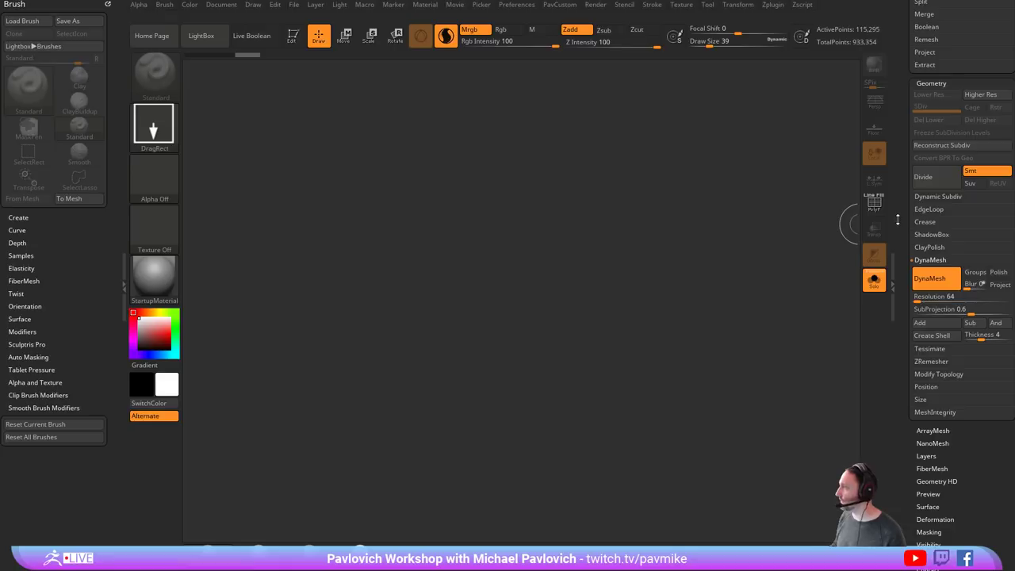
pyautogui.moveTo(897, 221); pyautogui.dragTo(897, 476)
pyautogui.click(938, 179)
pyautogui.click(942, 155)
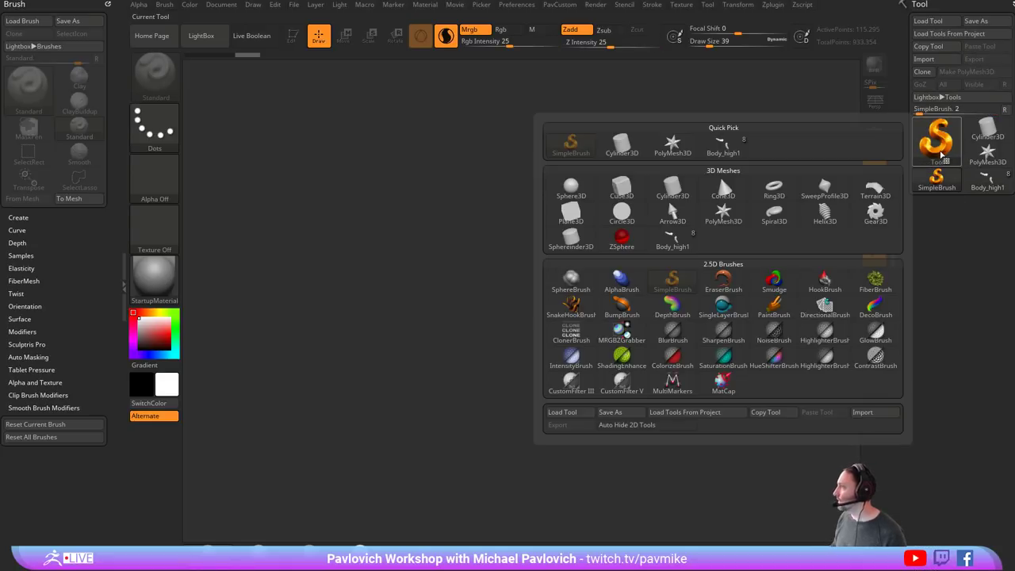
pyautogui.click(622, 194)
pyautogui.moveTo(492, 341); pyautogui.dragTo(463, 326)
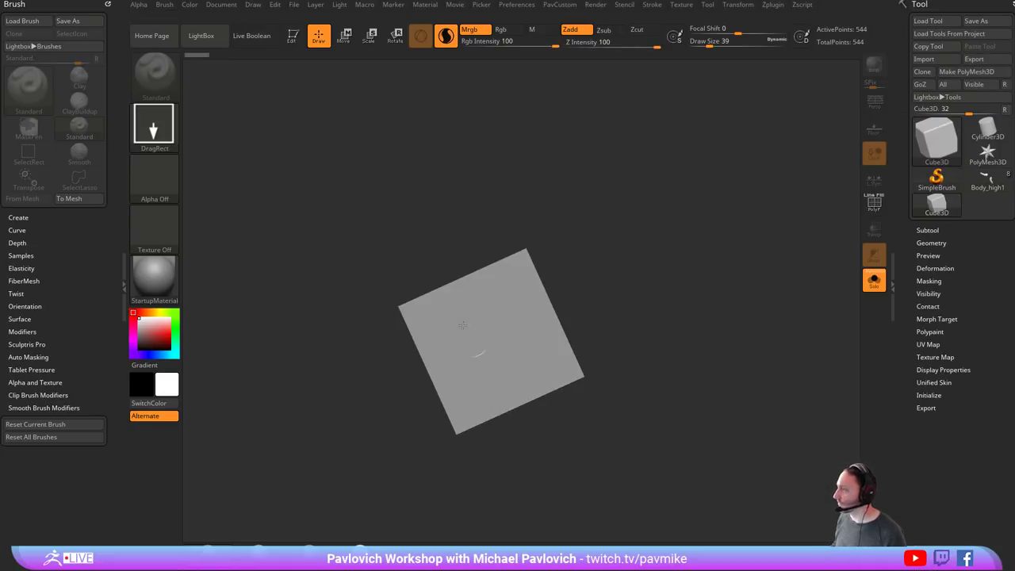
pyautogui.click(300, 38)
pyautogui.click(966, 72)
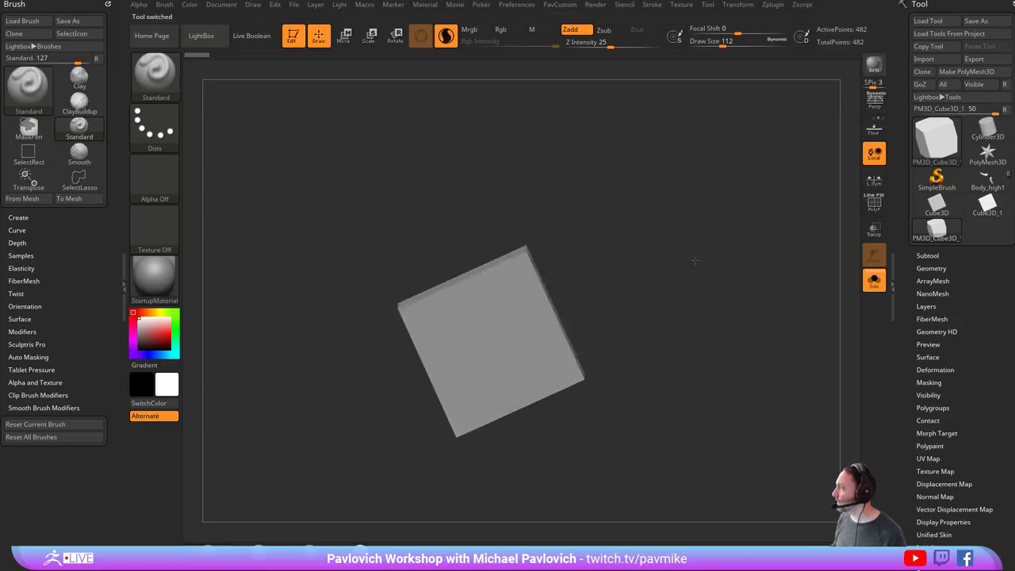
# - Show the cube's polyframe and DynaMesh it at resolution 128
pyautogui.keyDown('shift'); pyautogui.moveTo(695, 261); pyautogui.dragTo(743, 265); pyautogui.keyUp('shift')
pyautogui.click(874, 205)
pyautogui.press('space')
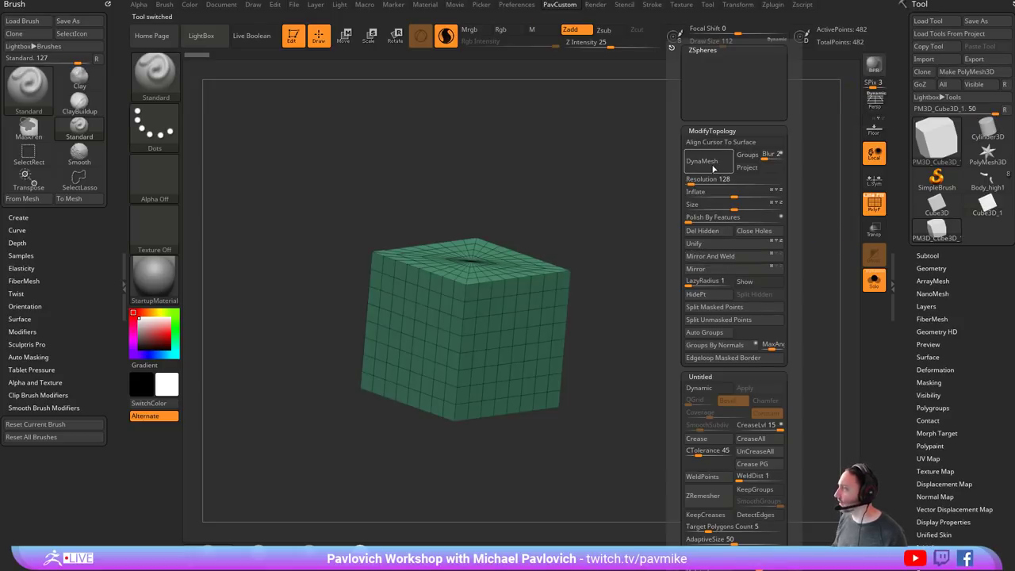
pyautogui.click(713, 168)
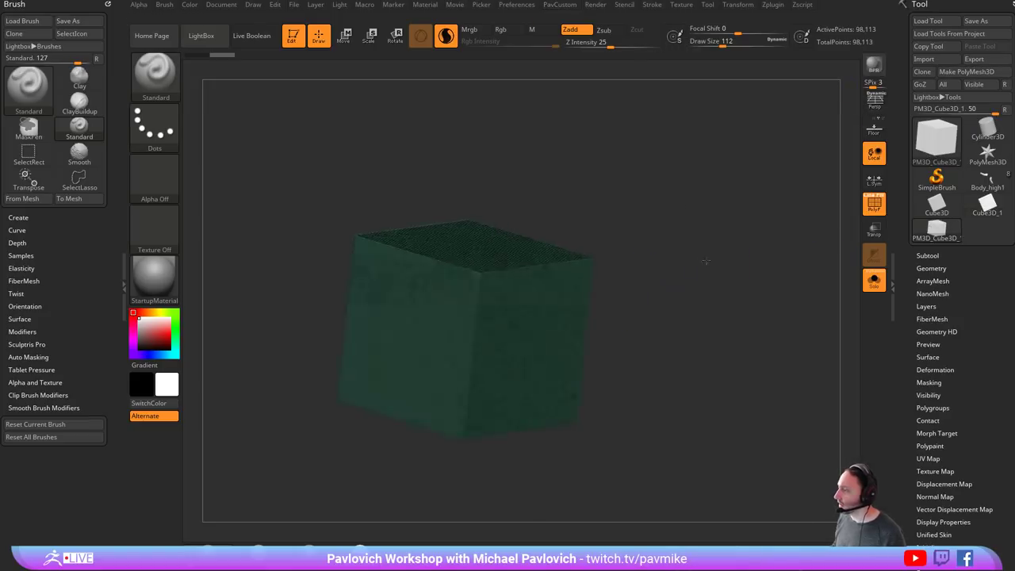
# - Face the cube straight on and choose the SliceCurve brush for cutting it
pyautogui.keyDown('shift'); pyautogui.moveTo(706, 262); pyautogui.dragTo(684, 260); pyautogui.keyUp('shift')
pyautogui.keyDown('ctrl'); pyautogui.keyDown('shift'); pyautogui.click(164, 81); pyautogui.keyUp('shift'); pyautogui.keyUp('ctrl')
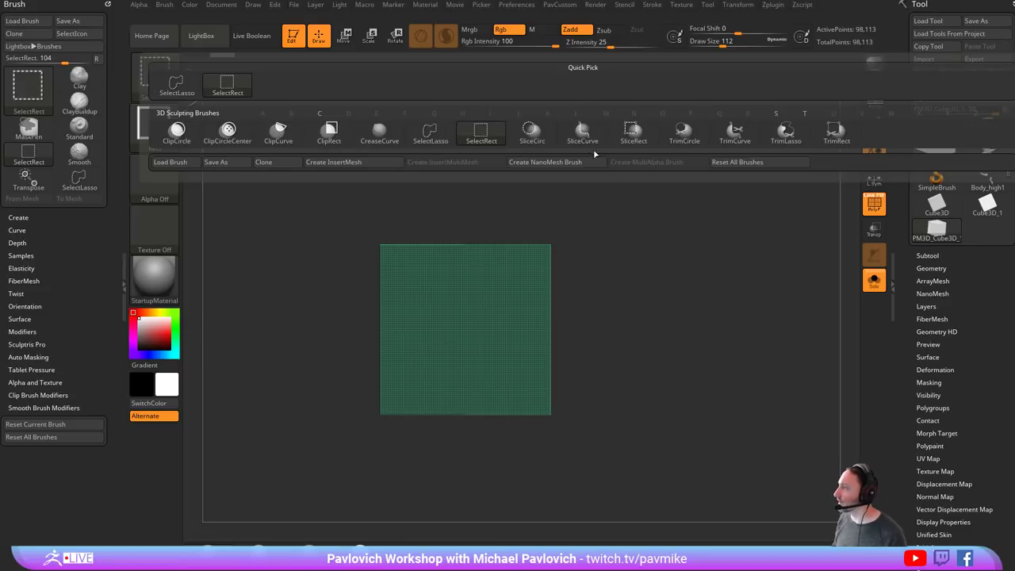
pyautogui.keyDown('ctrl'); pyautogui.keyDown('shift'); pyautogui.click(590, 139); pyautogui.keyUp('shift'); pyautogui.keyUp('ctrl')
# - Try two diagonal slices across the cube and undo both cuts
pyautogui.keyDown('ctrl'); pyautogui.keyDown('shift'); pyautogui.moveTo(439, 177); pyautogui.dragTo(688, 522); pyautogui.keyUp('shift'); pyautogui.keyUp('ctrl')
pyautogui.keyDown('ctrl'); pyautogui.keyDown('shift'); pyautogui.moveTo(387, 200); pyautogui.dragTo(544, 530); pyautogui.keyUp('shift'); pyautogui.keyUp('ctrl')
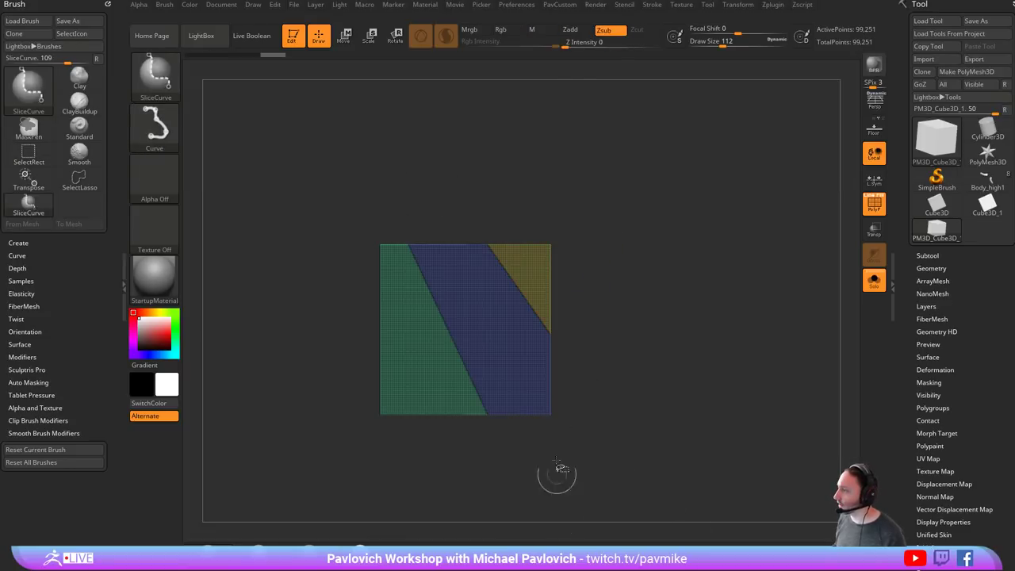
pyautogui.hotkey('ctrl', 'z')
pyautogui.hotkey('ctrl', 'z')
# - Enable BRadius for SliceCurve and slice a gently sloping band across the cube as its own polygroup
pyautogui.hotkey('ctrl', 'shift', 'space')
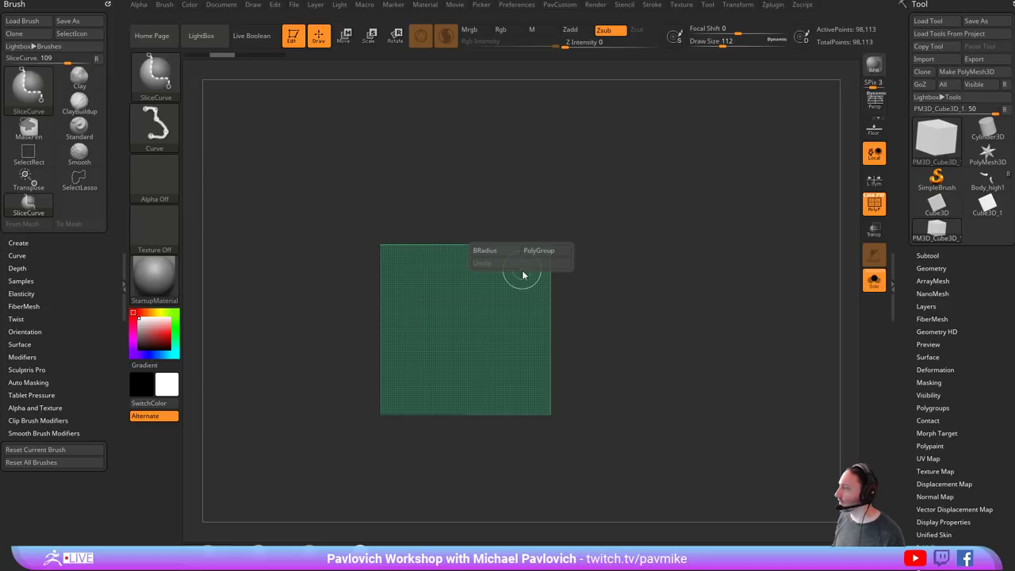
pyautogui.click(502, 253)
pyautogui.keyDown('ctrl'); pyautogui.keyDown('shift'); pyautogui.moveTo(570, 195); pyautogui.dragTo(308, 487); pyautogui.keyUp('shift'); pyautogui.keyUp('ctrl')
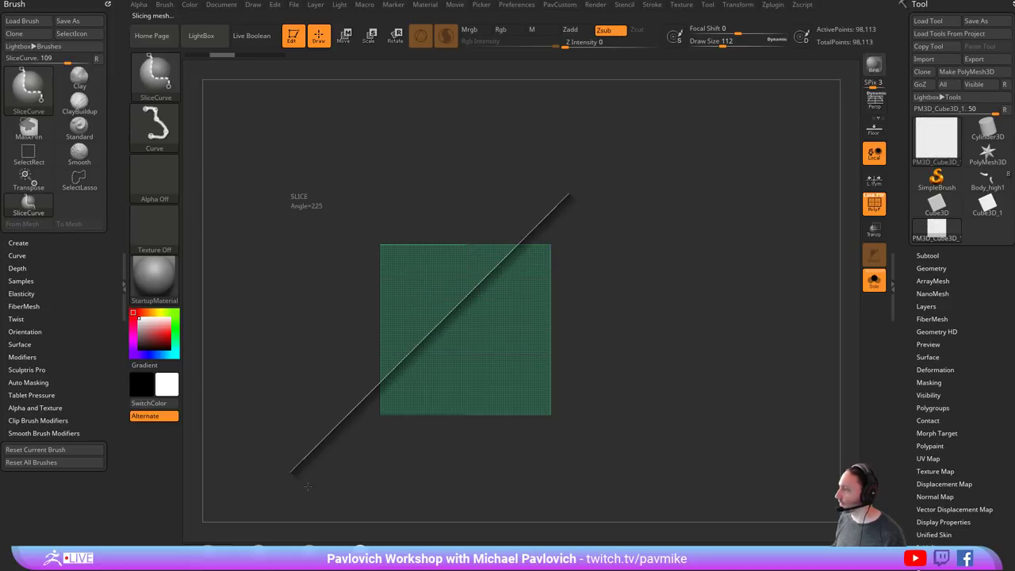
pyautogui.moveTo(600, 238)
pyautogui.mouseDown()
pyautogui.moveTo(725, 251)
pyautogui.moveTo(618, 297)
pyautogui.mouseUp()
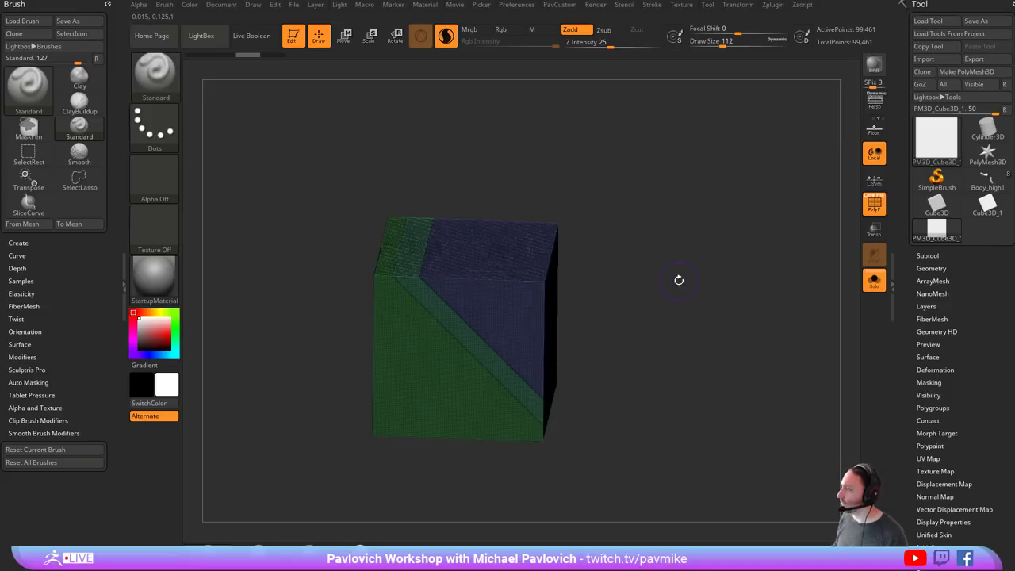
pyautogui.keyDown('shift'); pyautogui.moveTo(691, 282); pyautogui.dragTo(669, 288); pyautogui.keyUp('shift')
pyautogui.hotkey('ctrl', 'z')
pyautogui.moveTo(683, 337)
pyautogui.keyDown('ctrl'); pyautogui.keyDown('shift'); pyautogui.mouseDown()
pyautogui.moveTo(572, 323)
pyautogui.moveTo(256, 219)
pyautogui.moveTo(265, 270)
pyautogui.mouseUp(); pyautogui.keyUp('shift'); pyautogui.keyUp('ctrl')
pyautogui.moveTo(706, 288)
pyautogui.mouseDown()
pyautogui.moveTo(637, 249)
pyautogui.moveTo(467, 230)
pyautogui.mouseUp()
pyautogui.moveTo(700, 319); pyautogui.dragTo(703, 307)
# - Turn on the DynaMesh Groups option and re-DynaMesh the cube into separate closed pieces per polygroup
pyautogui.press('3')
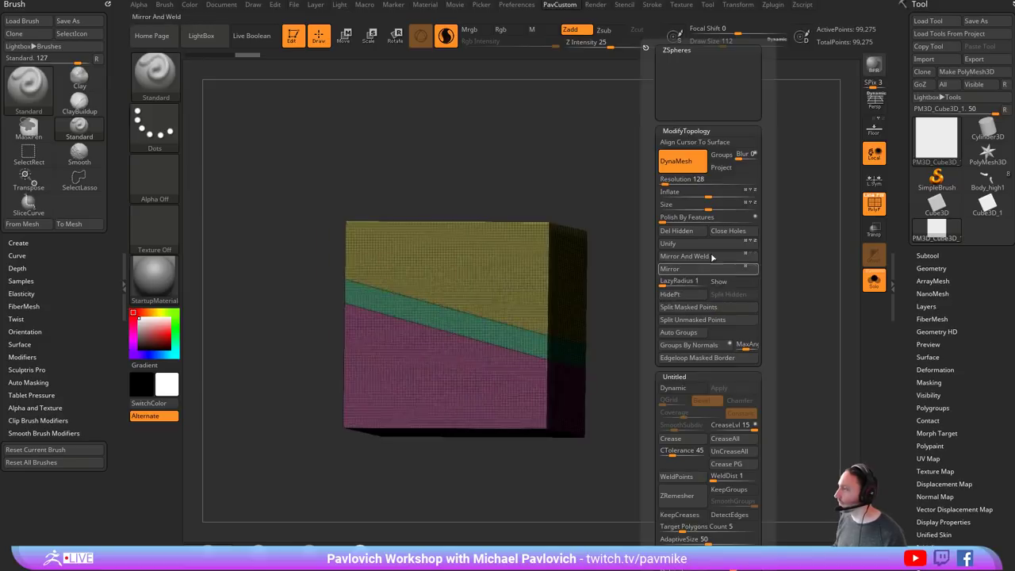
pyautogui.click(932, 268)
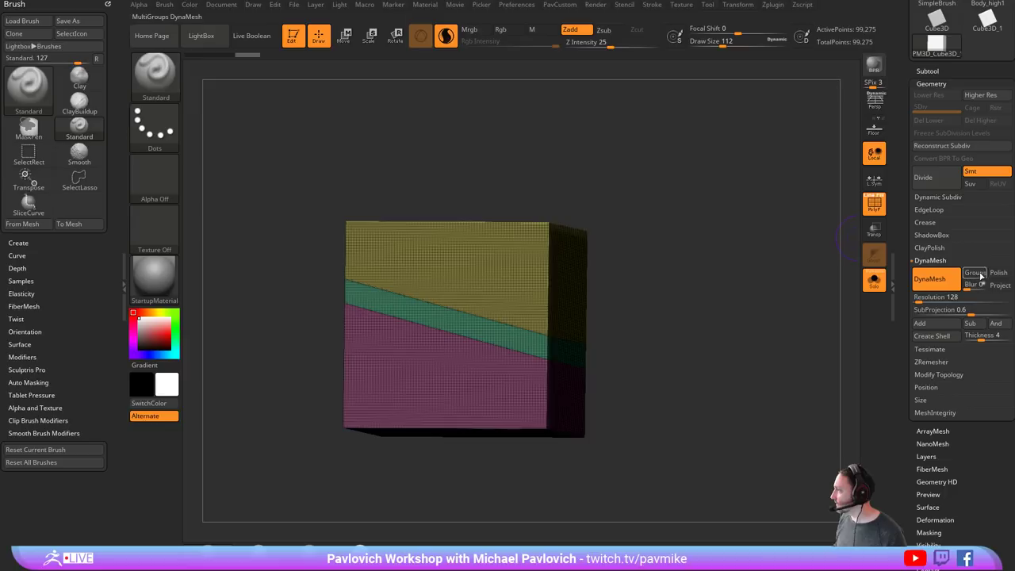
pyautogui.press('1')
pyautogui.click(728, 156)
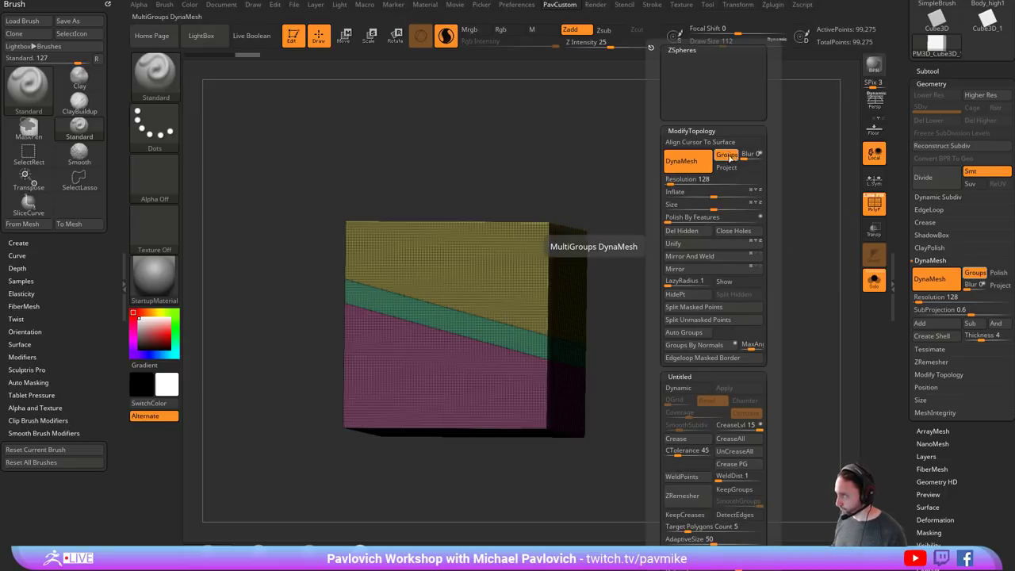
pyautogui.keyDown('ctrl'); pyautogui.moveTo(687, 143); pyautogui.dragTo(726, 268); pyautogui.keyUp('ctrl')
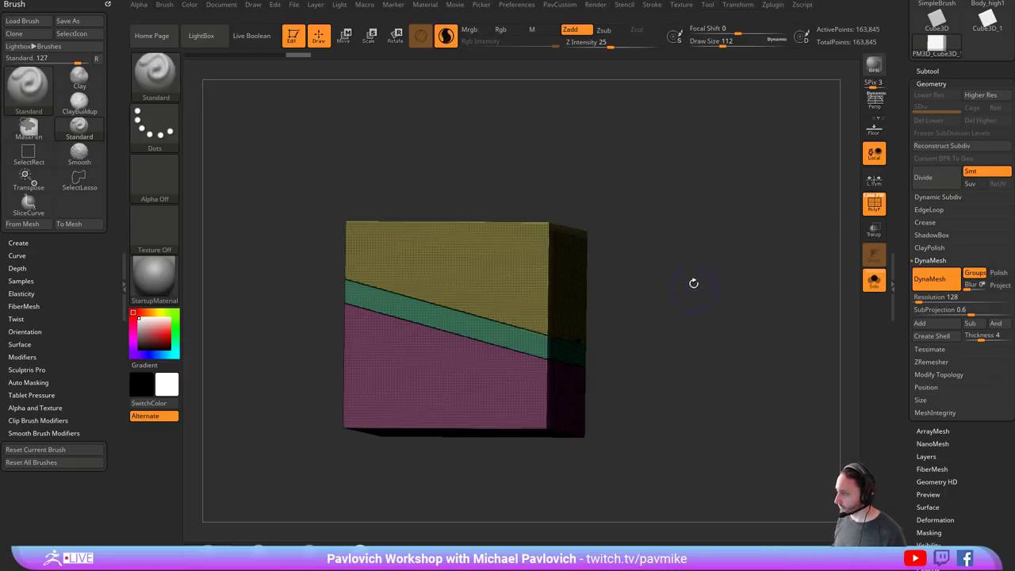
# - Isolate the upper yellow piece to examine its closed cut face, and check the seams on the whole cube
pyautogui.moveTo(648, 334); pyautogui.dragTo(718, 339)
pyautogui.keyDown('ctrl'); pyautogui.keyDown('shift'); pyautogui.click(557, 279); pyautogui.keyUp('shift'); pyautogui.keyUp('ctrl')
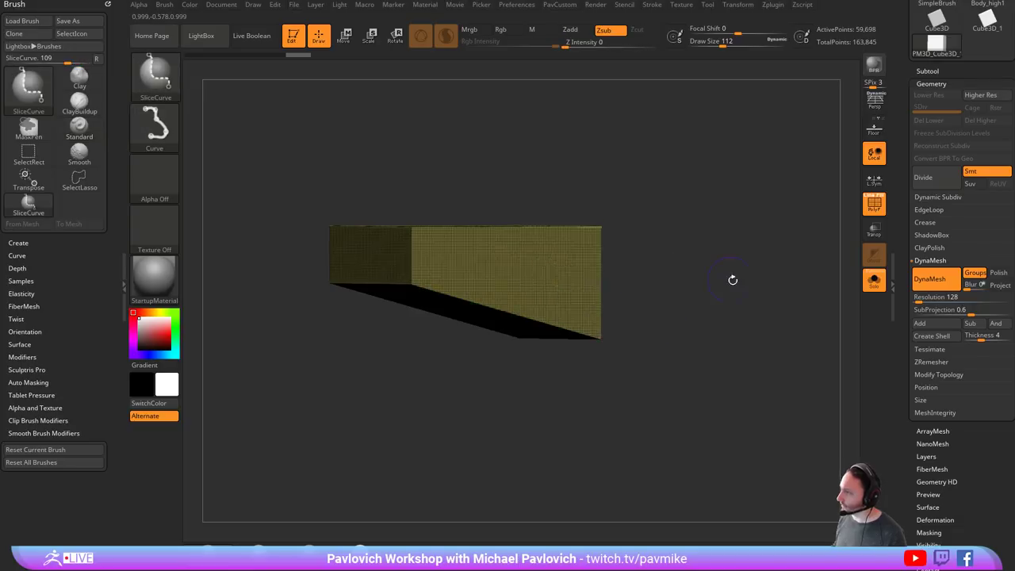
pyautogui.moveTo(722, 295); pyautogui.dragTo(786, 195)
pyautogui.click(865, 208)
pyautogui.moveTo(776, 246); pyautogui.dragTo(831, 246)
pyautogui.moveTo(700, 275); pyautogui.dragTo(667, 235)
pyautogui.keyDown('ctrl'); pyautogui.keyDown('shift'); pyautogui.click(739, 250); pyautogui.keyUp('shift'); pyautogui.keyUp('ctrl')
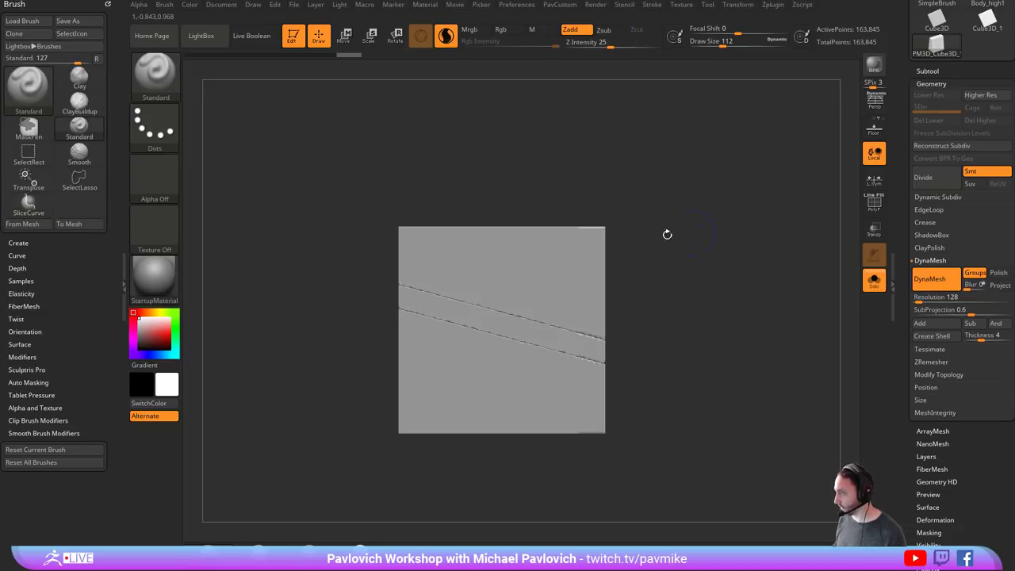
pyautogui.hotkey('shift', 'f')
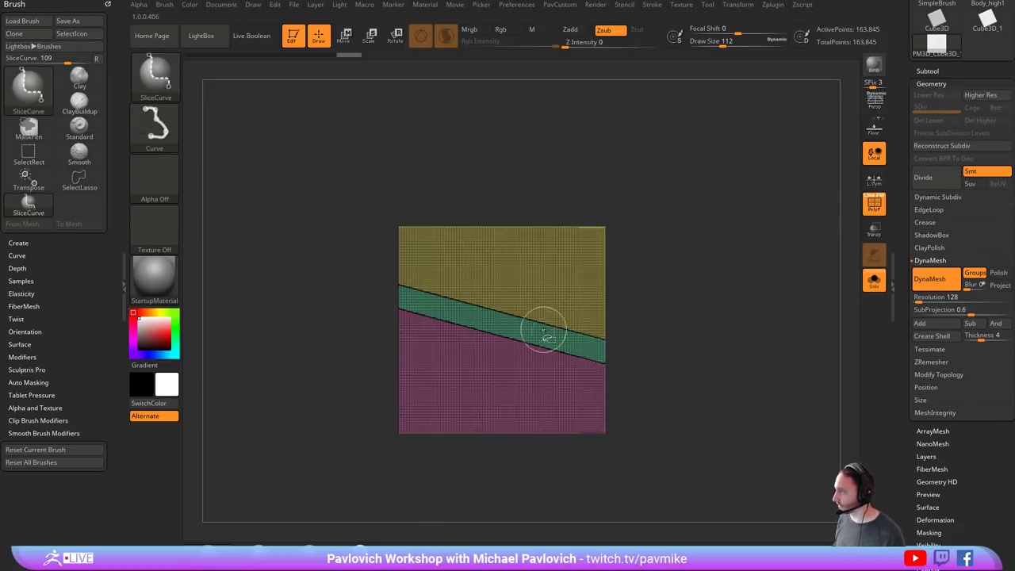
# - Isolate the middle band, slice it vertically with BRadius off, and re-DynaMesh all the cube's pieces by group
pyautogui.keyDown('ctrl'); pyautogui.keyDown('shift'); pyautogui.click(547, 331); pyautogui.keyUp('shift'); pyautogui.keyUp('ctrl')
pyautogui.keyDown('ctrl'); pyautogui.keyDown('shift'); pyautogui.click(176, 90); pyautogui.keyUp('shift'); pyautogui.keyUp('ctrl')
pyautogui.hotkey('ctrl', 'shift', 'space')
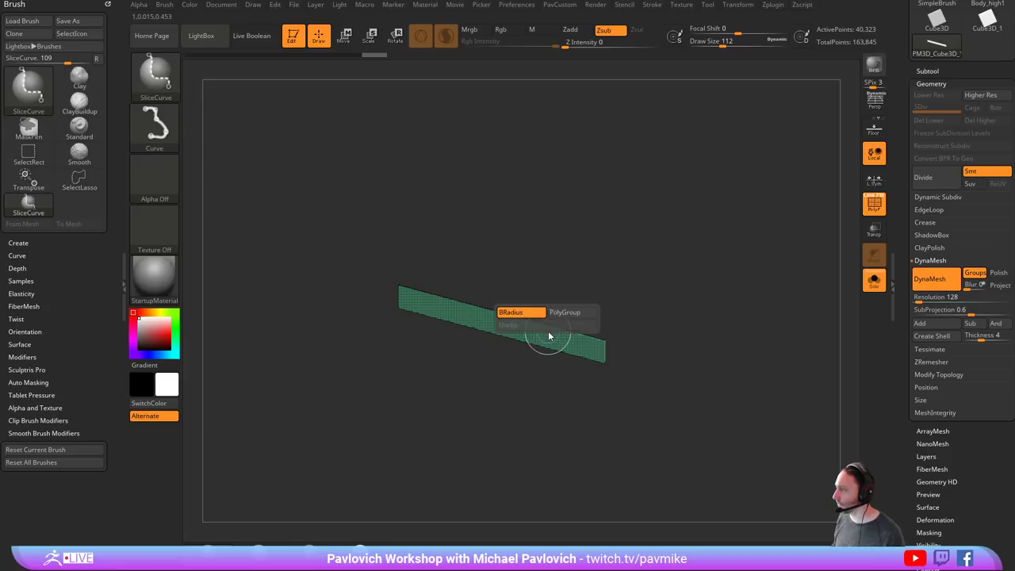
pyautogui.click(529, 313)
pyautogui.keyDown('alt'); pyautogui.moveTo(667, 310); pyautogui.dragTo(632, 268); pyautogui.keyUp('alt')
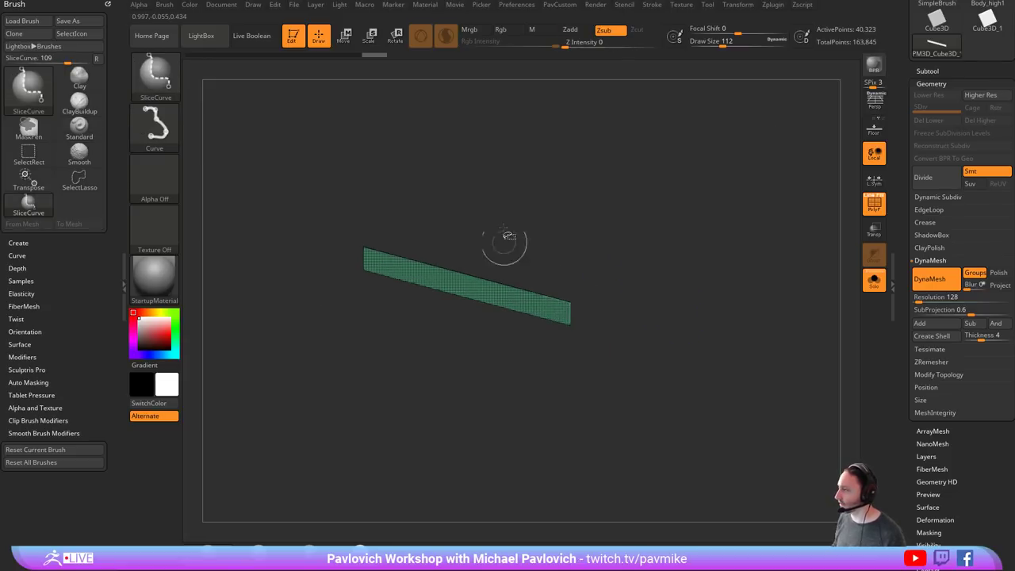
pyautogui.keyDown('ctrl'); pyautogui.keyDown('shift'); pyautogui.moveTo(495, 131); pyautogui.dragTo(479, 479); pyautogui.keyUp('shift'); pyautogui.keyUp('ctrl')
pyautogui.keyDown('ctrl'); pyautogui.keyDown('shift'); pyautogui.click(700, 282); pyautogui.keyUp('shift'); pyautogui.keyUp('ctrl')
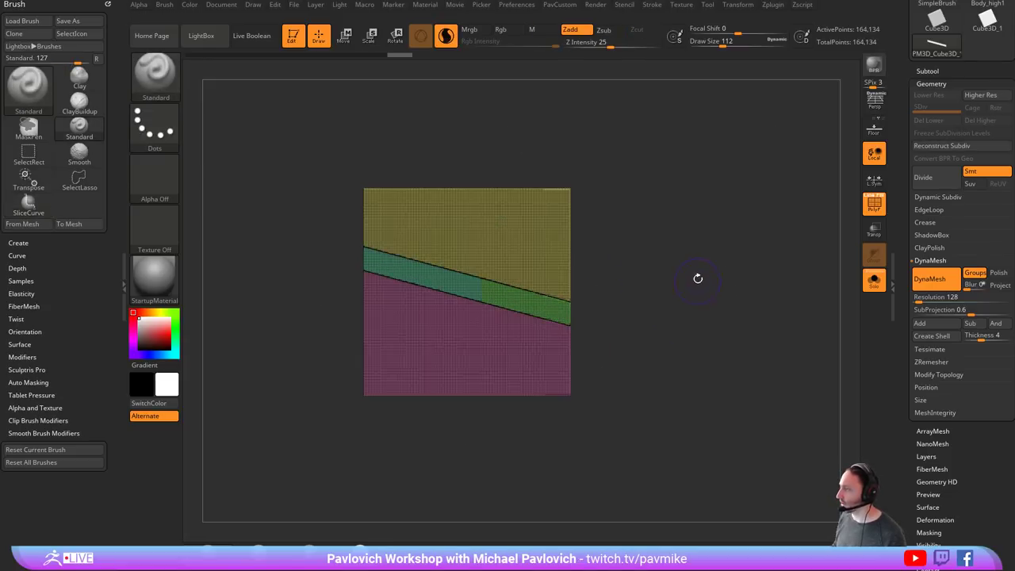
pyautogui.keyDown('ctrl'); pyautogui.moveTo(702, 201); pyautogui.dragTo(731, 351); pyautogui.keyUp('ctrl')
# - Isolate the green half of the band, try moving it with the gizmo, undo the move and show all pieces
pyautogui.keyDown('ctrl'); pyautogui.keyDown('shift'); pyautogui.click(553, 309); pyautogui.keyUp('shift'); pyautogui.keyUp('ctrl')
pyautogui.press('w')
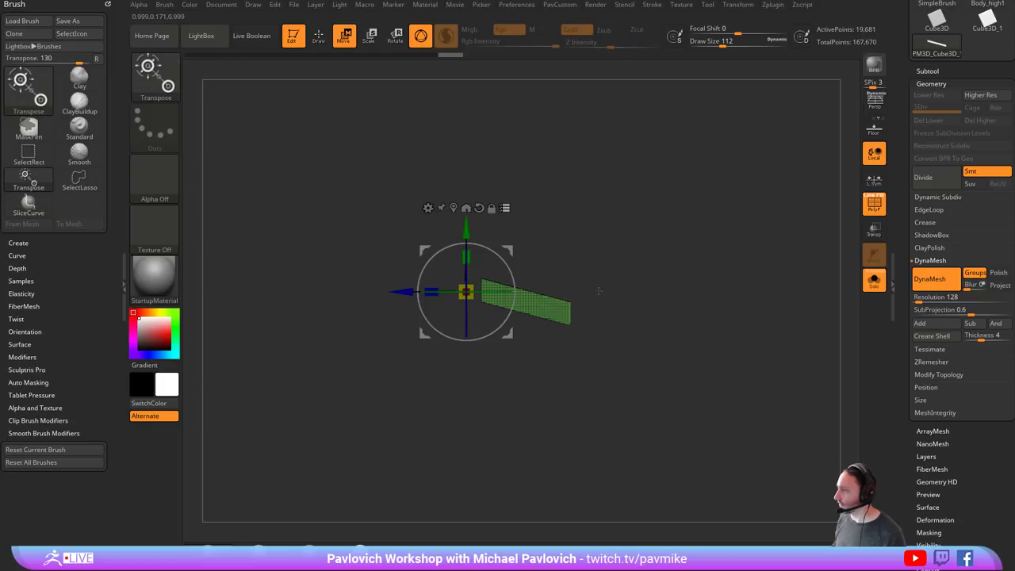
pyautogui.moveTo(514, 253); pyautogui.dragTo(561, 265)
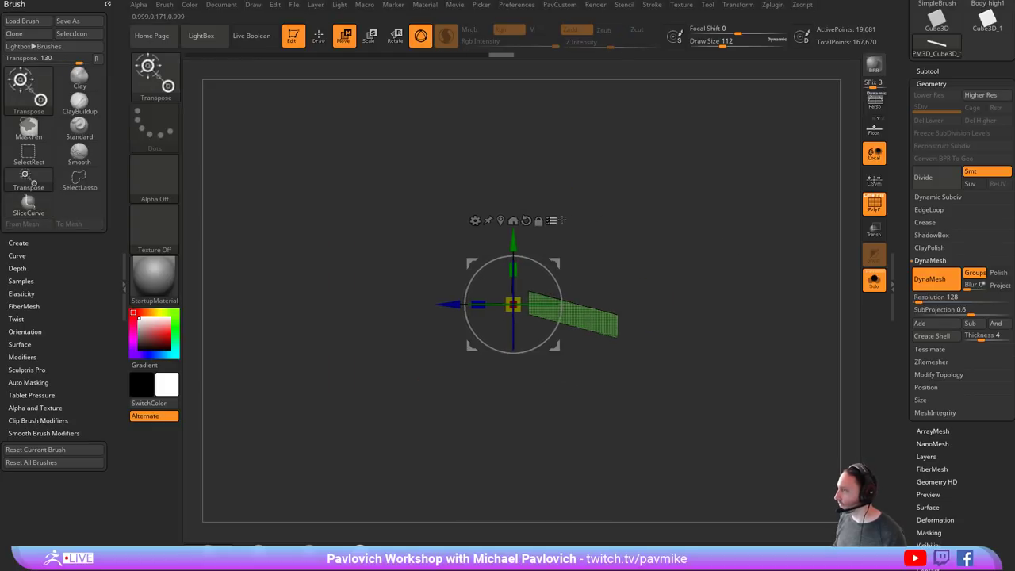
pyautogui.hotkey('ctrl', 'z')
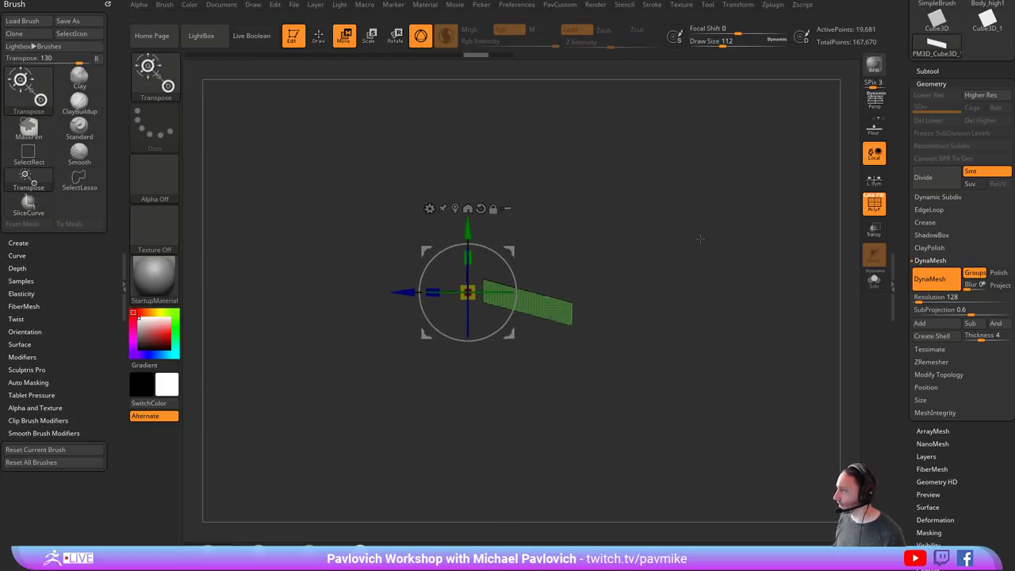
pyautogui.press('q')
pyautogui.keyDown('ctrl'); pyautogui.keyDown('shift'); pyautogui.click(769, 286); pyautogui.keyUp('shift'); pyautogui.keyUp('ctrl')
# - Mask everything except the green half of the band, try moving it sideways and undo the move
pyautogui.keyDown('alt'); pyautogui.moveTo(768, 286); pyautogui.dragTo(771, 290); pyautogui.keyUp('alt')
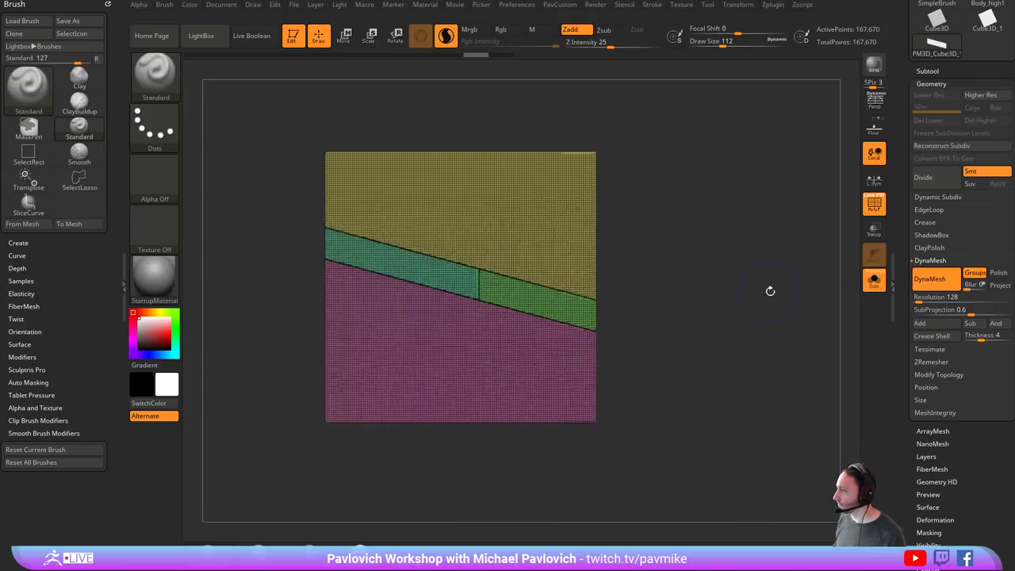
pyautogui.press('w')
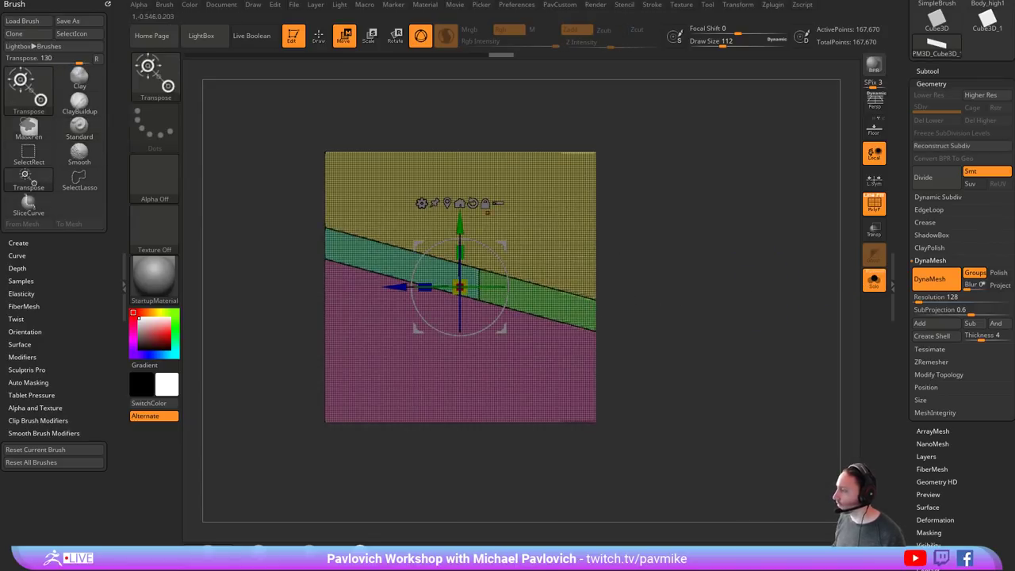
pyautogui.keyDown('ctrl'); pyautogui.click(572, 311); pyautogui.keyUp('ctrl')
pyautogui.moveTo(614, 271); pyautogui.dragTo(641, 276)
pyautogui.hotkey('ctrl', 'z')
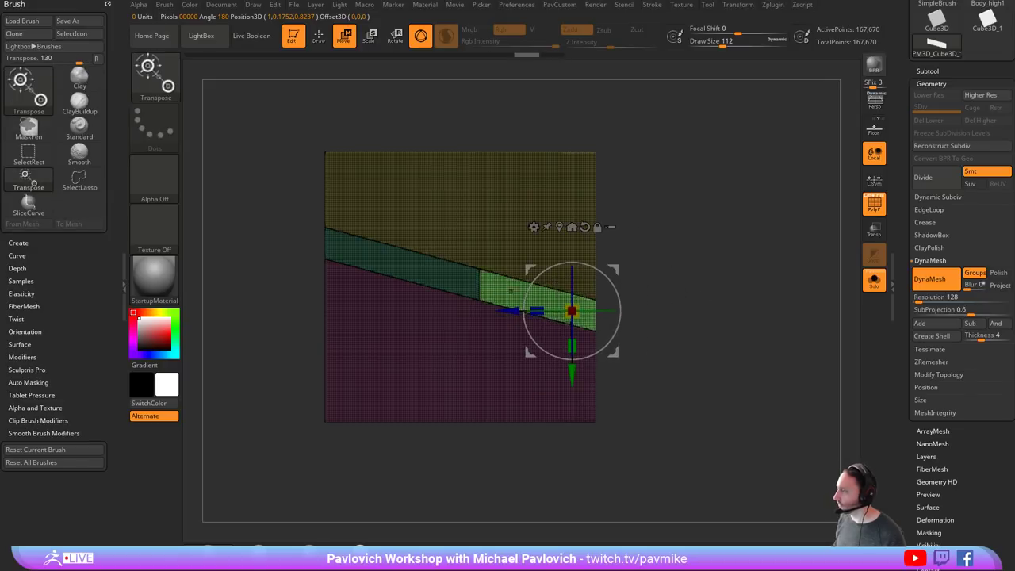
# - Unlock the gizmo and rotate it to match the slope of the green half of the band
pyautogui.keyDown('alt'); pyautogui.moveTo(706, 309); pyautogui.dragTo(661, 311); pyautogui.keyUp('alt')
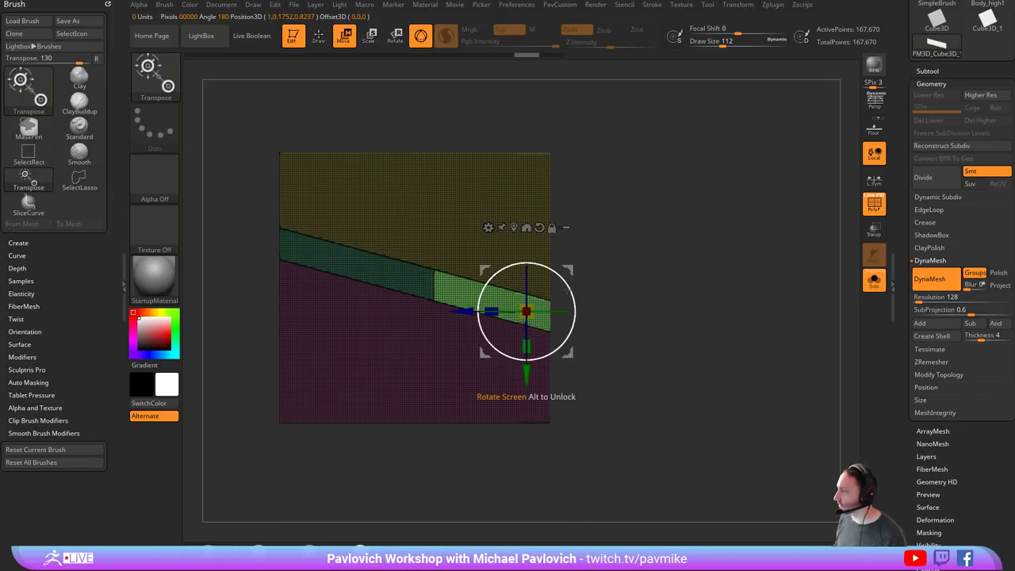
pyautogui.keyDown('alt'); pyautogui.moveTo(568, 287); pyautogui.dragTo(572, 299); pyautogui.keyUp('alt')
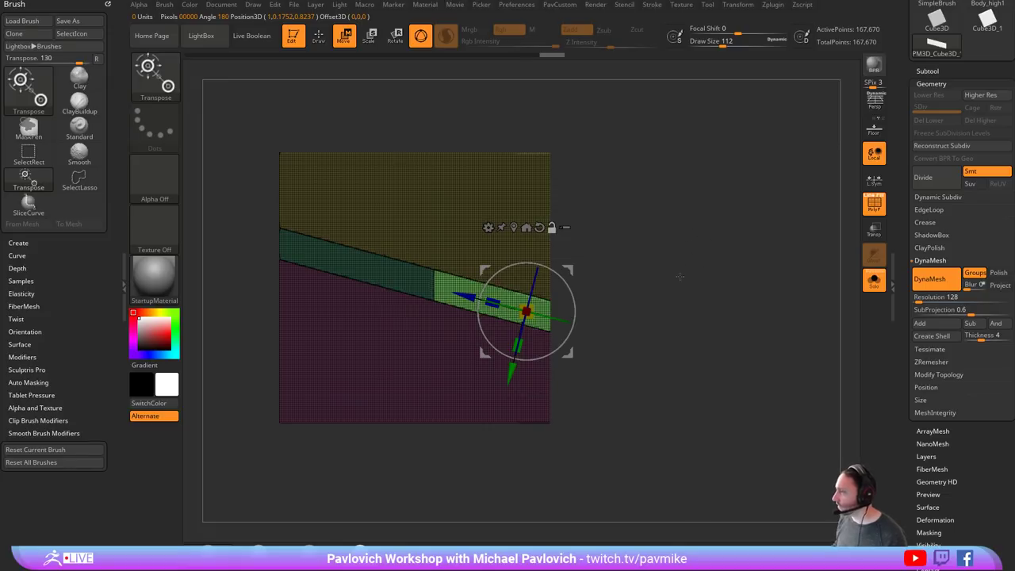
pyautogui.click(874, 281)
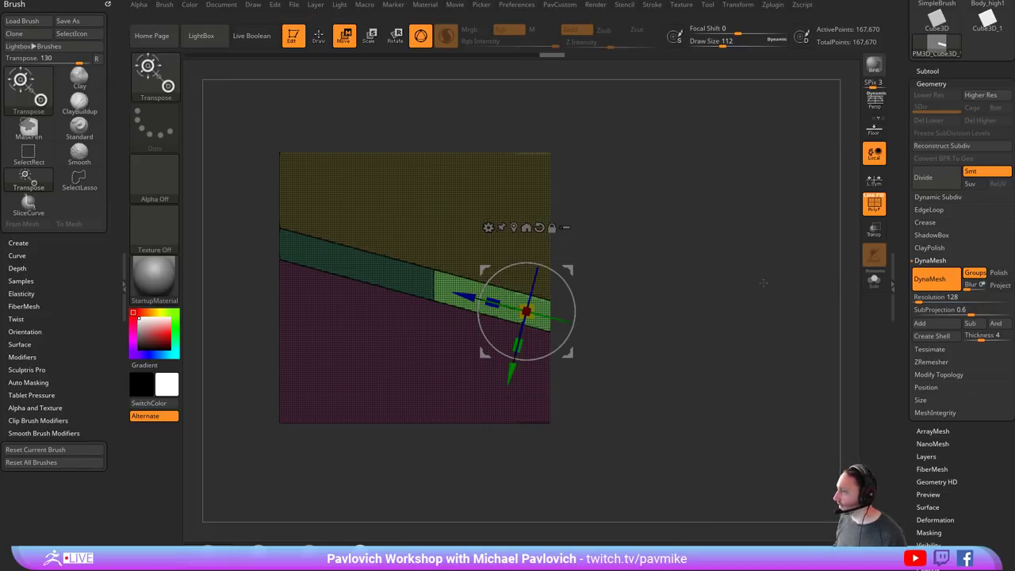
pyautogui.moveTo(764, 284); pyautogui.dragTo(753, 309)
pyautogui.keyDown('alt'); pyautogui.click(649, 323); pyautogui.keyUp('alt')
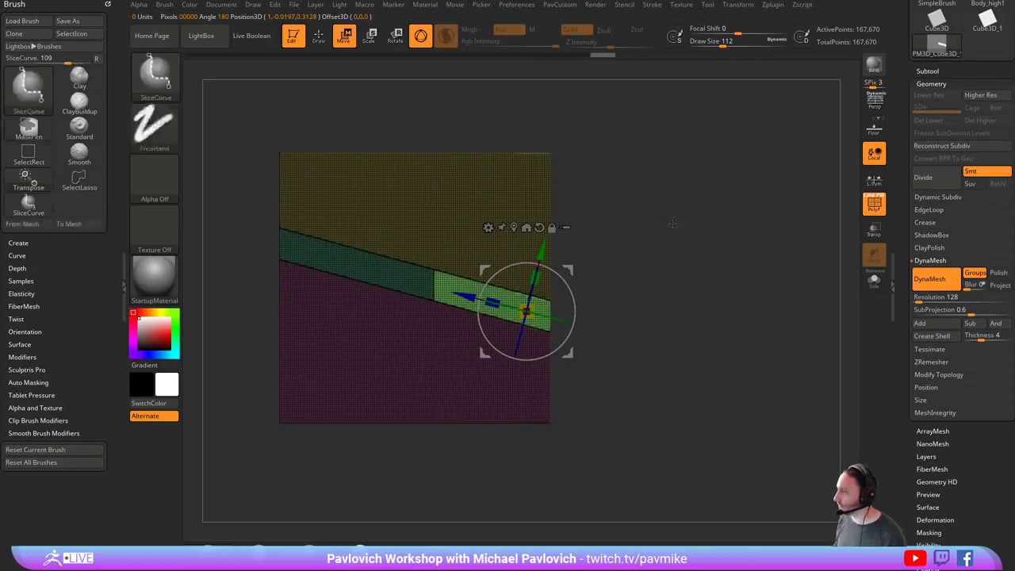
# - Isolate the green half of the band, try repositioning the gizmo on its inner end and show all pieces
pyautogui.keyDown('ctrl'); pyautogui.keyDown('shift'); pyautogui.click(537, 298); pyautogui.keyUp('shift'); pyautogui.keyUp('ctrl')
pyautogui.moveTo(659, 303)
pyautogui.mouseDown()
pyautogui.moveTo(662, 286)
pyautogui.moveTo(533, 287)
pyautogui.mouseUp()
pyautogui.keyDown('alt'); pyautogui.click(345, 271); pyautogui.keyUp('alt')
pyautogui.keyDown('shift'); pyautogui.moveTo(718, 254); pyautogui.dragTo(648, 251); pyautogui.keyUp('shift')
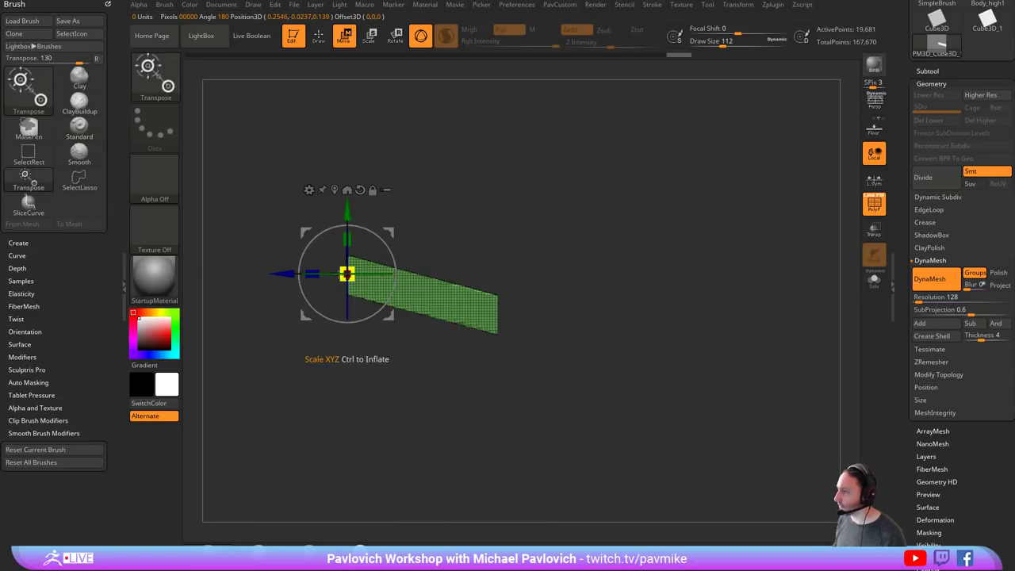
pyautogui.keyDown('ctrl'); pyautogui.keyDown('shift'); pyautogui.click(531, 350); pyautogui.keyUp('shift'); pyautogui.keyUp('ctrl')
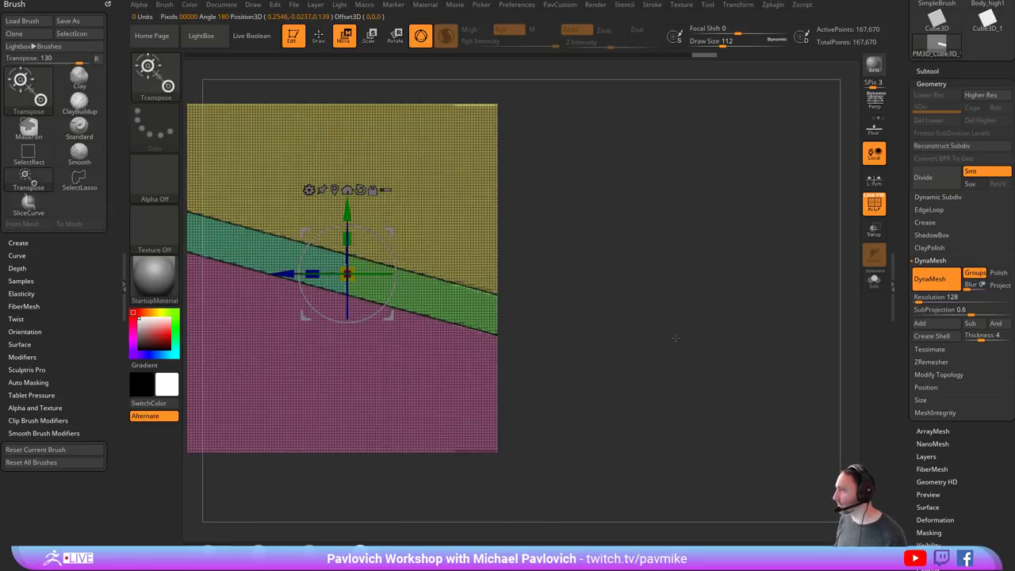
# - Turn on Solo, clear the mask from the cube and isolate the green half of the band
pyautogui.click(875, 281)
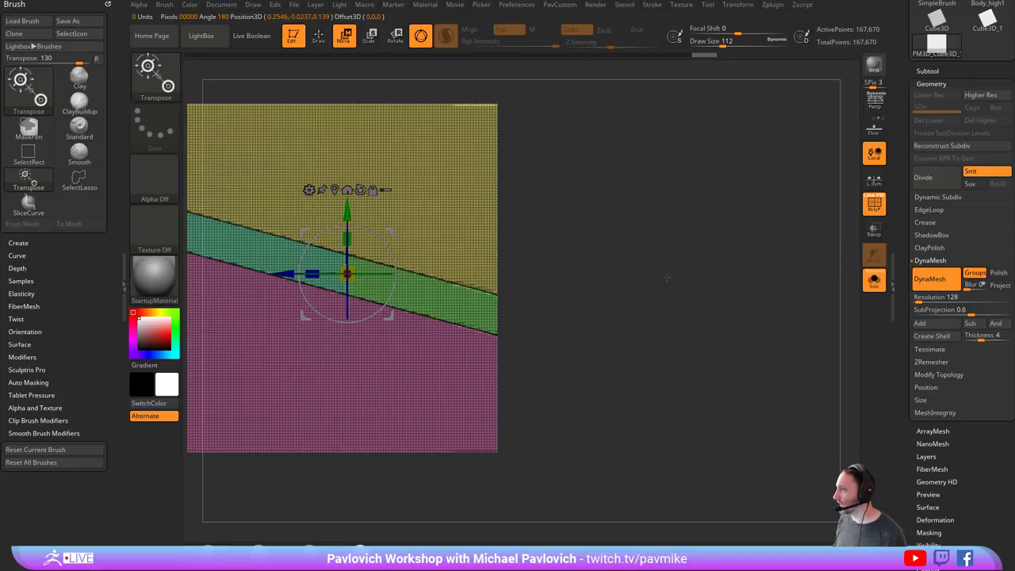
pyautogui.keyDown('ctrl'); pyautogui.click(454, 306); pyautogui.keyUp('ctrl')
pyautogui.moveTo(674, 286); pyautogui.dragTo(558, 303)
pyautogui.press('q')
pyautogui.moveTo(733, 279)
pyautogui.keyDown('ctrl'); pyautogui.mouseDown()
pyautogui.moveTo(739, 333)
pyautogui.moveTo(674, 321)
pyautogui.mouseUp(); pyautogui.keyUp('ctrl')
pyautogui.keyDown('ctrl'); pyautogui.keyDown('shift'); pyautogui.click(498, 311); pyautogui.keyUp('shift'); pyautogui.keyUp('ctrl')
# - Align the move gizmo with the green piece's sloped top face and bring all the cube's pieces back into view
pyautogui.press('w')
pyautogui.moveTo(564, 281); pyautogui.dragTo(536, 337)
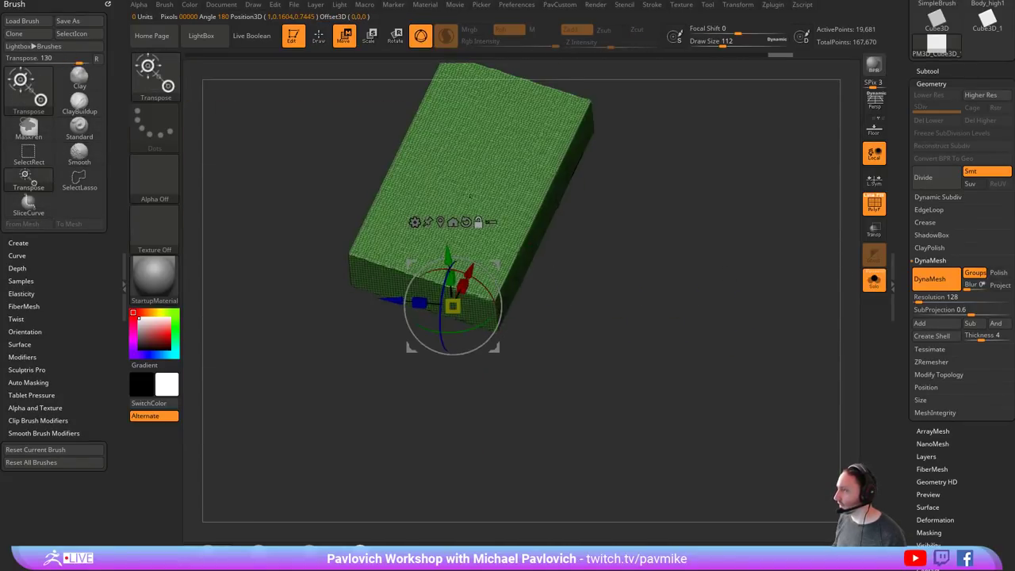
pyautogui.click(440, 221)
pyautogui.moveTo(683, 271); pyautogui.dragTo(551, 260)
pyautogui.click(874, 281)
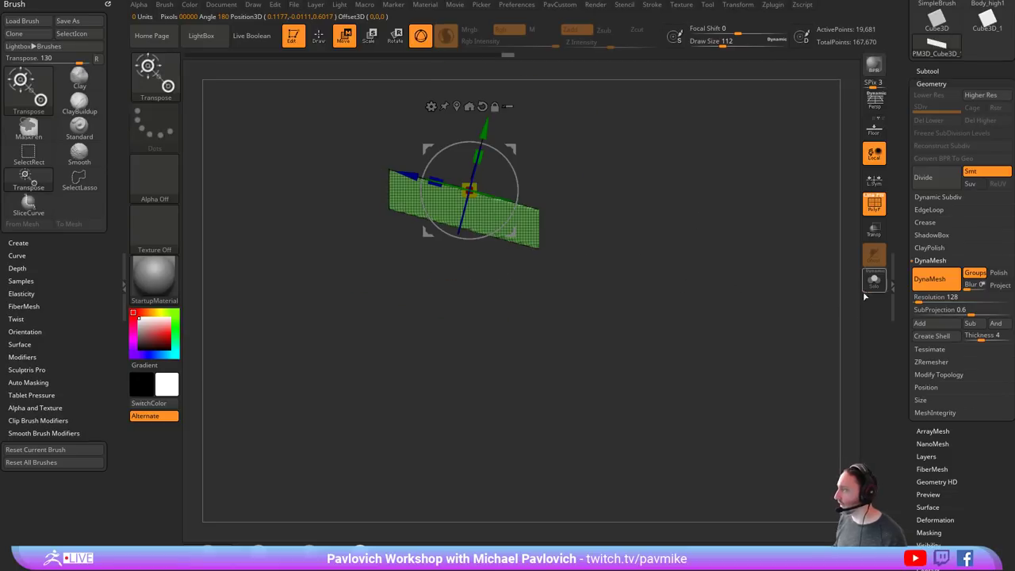
pyautogui.keyDown('alt'); pyautogui.moveTo(738, 290); pyautogui.dragTo(733, 328); pyautogui.keyUp('alt')
pyautogui.keyDown('ctrl'); pyautogui.keyDown('shift'); pyautogui.click(757, 323); pyautogui.keyUp('shift'); pyautogui.keyUp('ctrl')
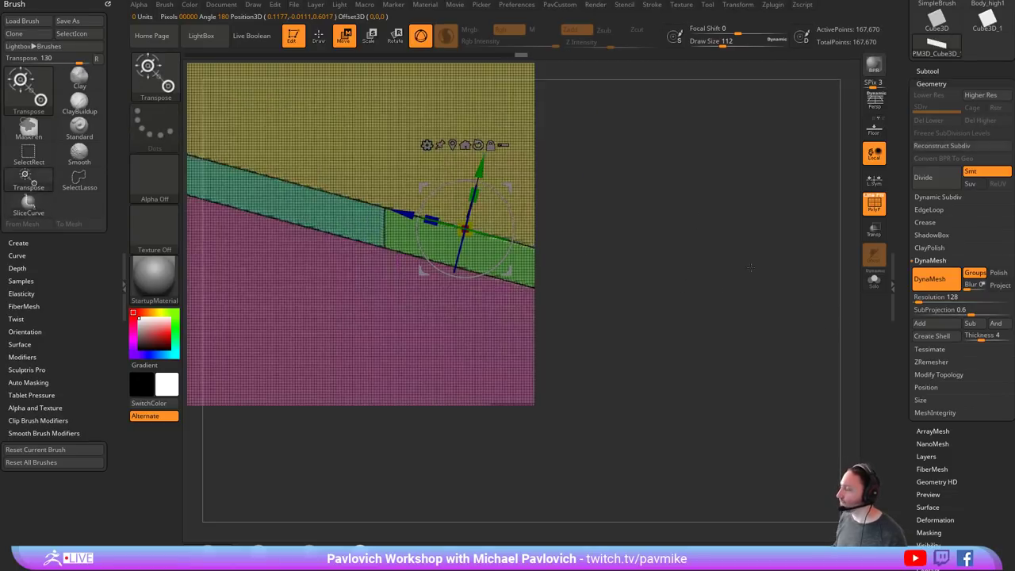
# - Mask everything except the green piece and slide it outward along the band's slope
pyautogui.keyDown('ctrl'); pyautogui.click(528, 265); pyautogui.keyUp('ctrl')
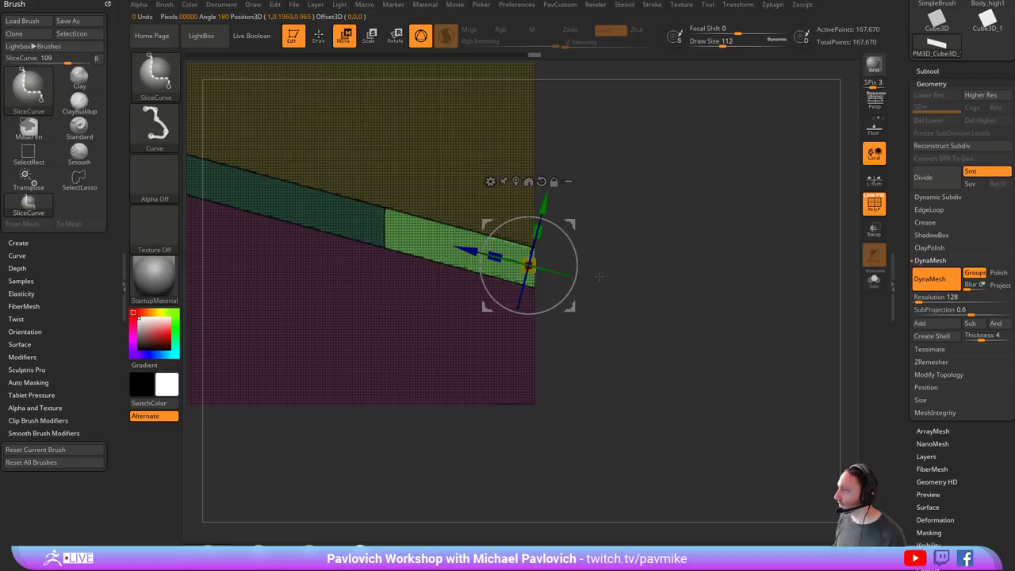
pyautogui.moveTo(467, 251); pyautogui.dragTo(515, 263)
pyautogui.keyDown('shift'); pyautogui.moveTo(721, 283); pyautogui.dragTo(770, 284); pyautogui.keyUp('shift')
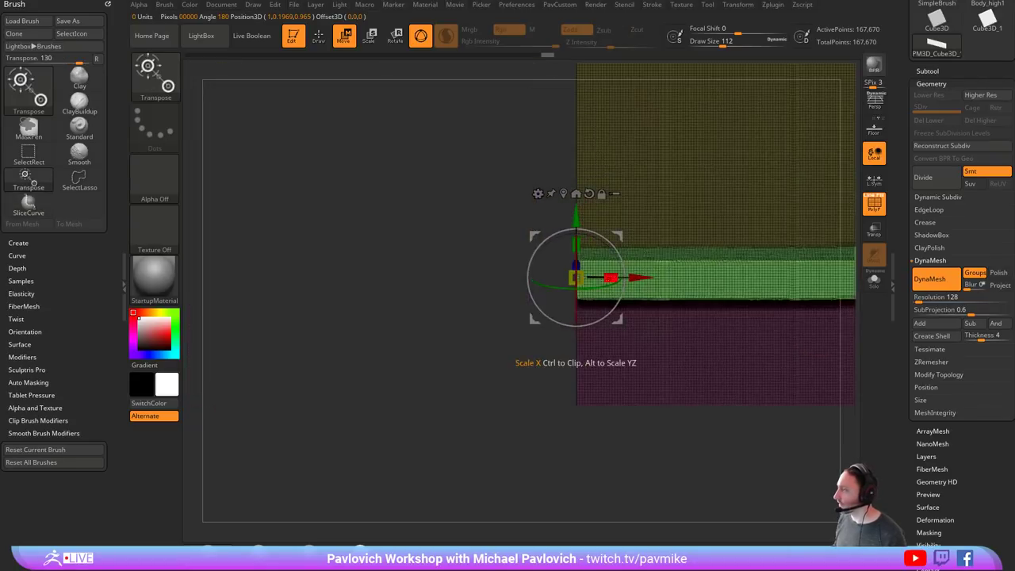
# - Centre the gizmo on the unmasked green piece and scale it slightly narrower along X
pyautogui.keyDown('alt'); pyautogui.moveTo(470, 370); pyautogui.dragTo(169, 366); pyautogui.keyUp('alt')
pyautogui.click(264, 190)
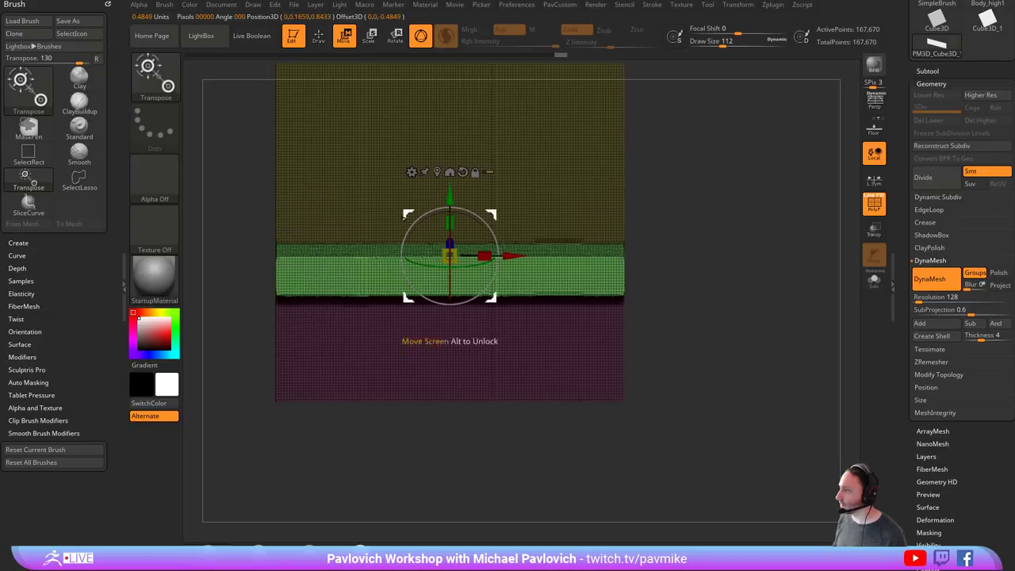
pyautogui.moveTo(485, 255); pyautogui.dragTo(478, 255)
pyautogui.keyDown('shift'); pyautogui.moveTo(728, 252); pyautogui.dragTo(665, 253); pyautogui.keyUp('shift')
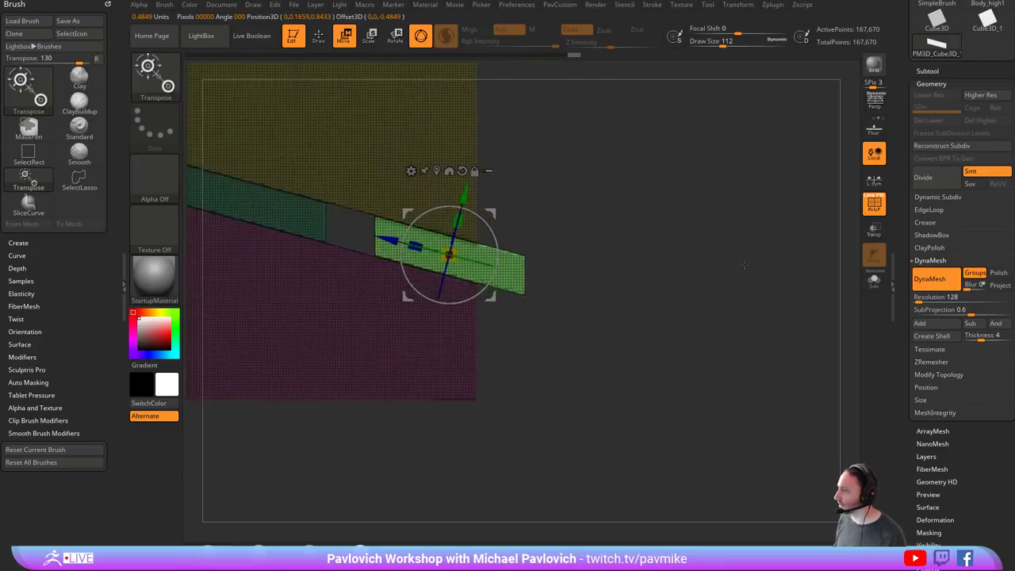
# - Slide the green piece partway back into the cube and clear the mask
pyautogui.keyDown('alt'); pyautogui.moveTo(536, 245); pyautogui.dragTo(593, 263); pyautogui.keyUp('alt')
pyautogui.moveTo(453, 266)
pyautogui.mouseDown()
pyautogui.moveTo(415, 256)
pyautogui.moveTo(432, 260)
pyautogui.mouseUp()
pyautogui.press('q')
pyautogui.moveTo(730, 253); pyautogui.dragTo(747, 300)
pyautogui.moveTo(748, 303)
pyautogui.keyDown('ctrl'); pyautogui.mouseDown()
pyautogui.moveTo(753, 317)
pyautogui.moveTo(754, 296)
pyautogui.moveTo(702, 257)
pyautogui.moveTo(726, 286)
pyautogui.mouseUp(); pyautogui.keyUp('ctrl')
# - Set the Draw Size to 71 and switch the selection brush to SelectRect
pyautogui.press('s')
pyautogui.click(725, 311)
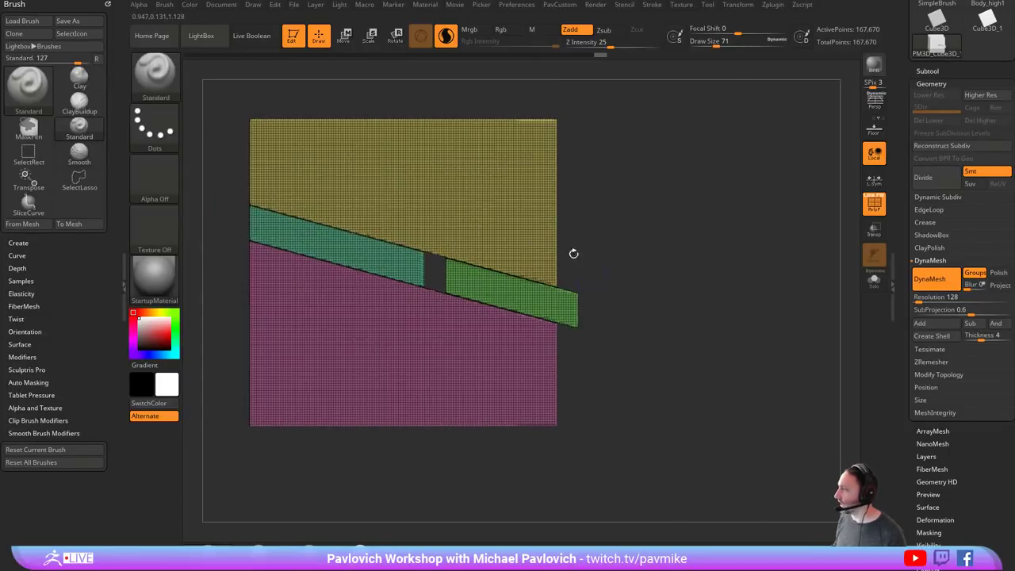
pyautogui.keyDown('ctrl'); pyautogui.keyDown('shift'); pyautogui.click(173, 79); pyautogui.keyUp('shift'); pyautogui.keyUp('ctrl')
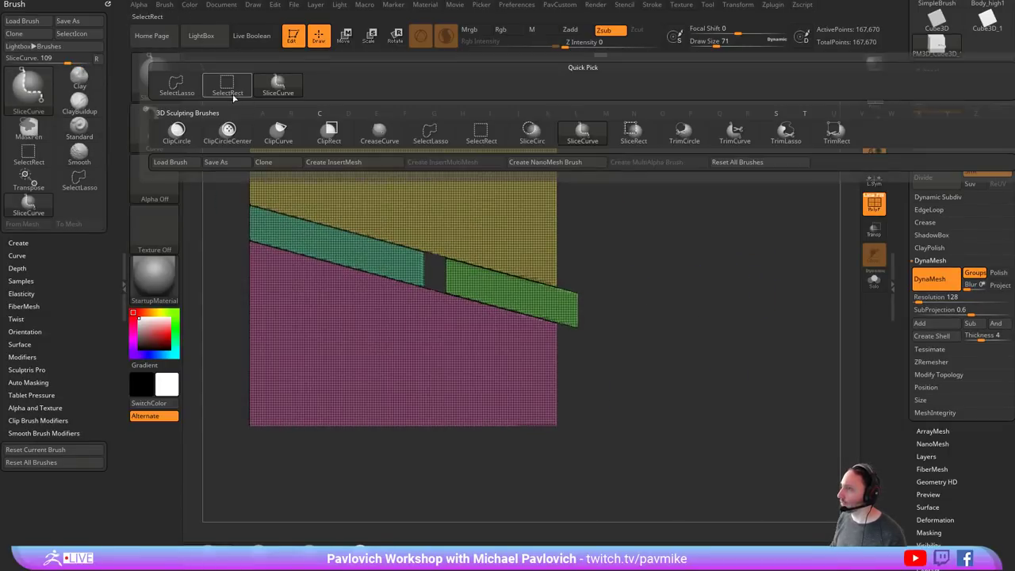
pyautogui.keyDown('ctrl'); pyautogui.keyDown('shift'); pyautogui.click(230, 90); pyautogui.keyUp('shift'); pyautogui.keyUp('ctrl')
# - Hide the green piece, bring up Delete Hidden and restore the full cube
pyautogui.keyDown('ctrl'); pyautogui.keyDown('shift'); pyautogui.click(560, 301); pyautogui.keyUp('shift'); pyautogui.keyUp('ctrl')
pyautogui.keyDown('ctrl'); pyautogui.keyDown('shift'); pyautogui.click(560, 302); pyautogui.keyUp('shift'); pyautogui.keyUp('ctrl')
pyautogui.press('`')
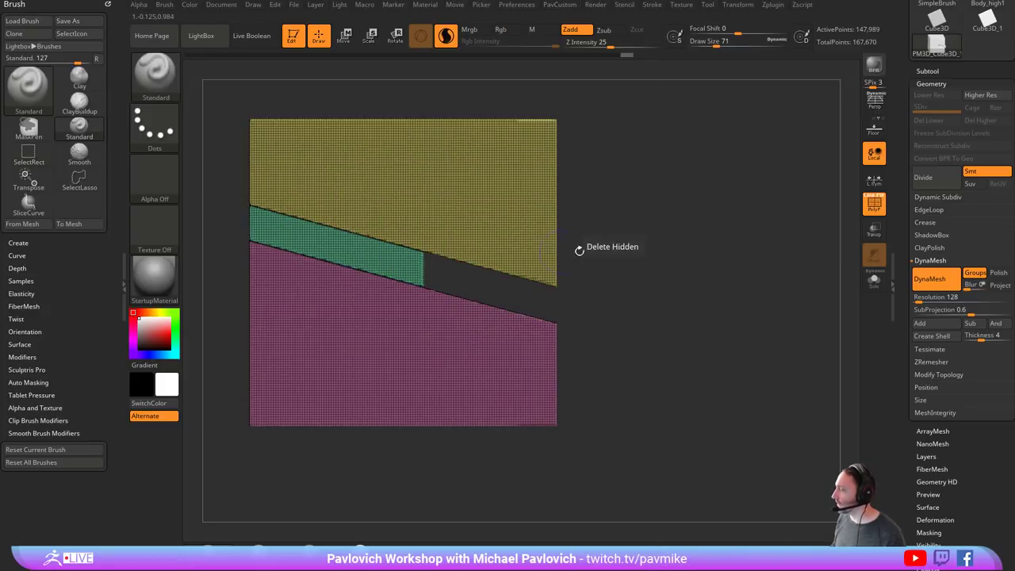
pyautogui.keyDown('ctrl'); pyautogui.keyDown('shift'); pyautogui.click(663, 242); pyautogui.keyUp('shift'); pyautogui.keyUp('ctrl')
pyautogui.moveTo(683, 276); pyautogui.dragTo(654, 259)
# - Isolate the green piece, split the hidden remainder into its own subtool and open the subtool list
pyautogui.keyDown('ctrl'); pyautogui.keyDown('shift'); pyautogui.click(560, 297); pyautogui.keyUp('shift'); pyautogui.keyUp('ctrl')
pyautogui.press('space')
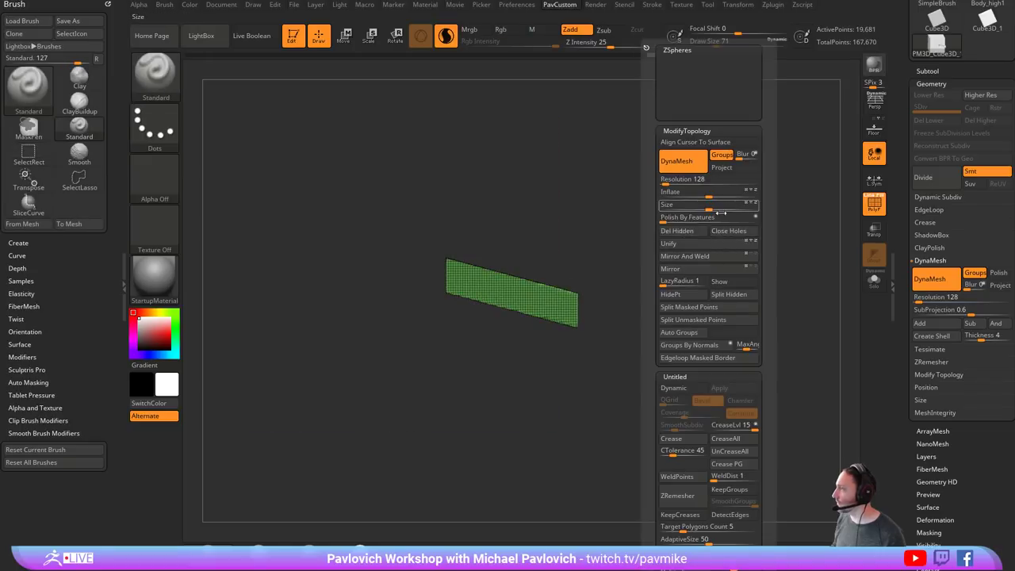
pyautogui.click(727, 295)
pyautogui.click(928, 72)
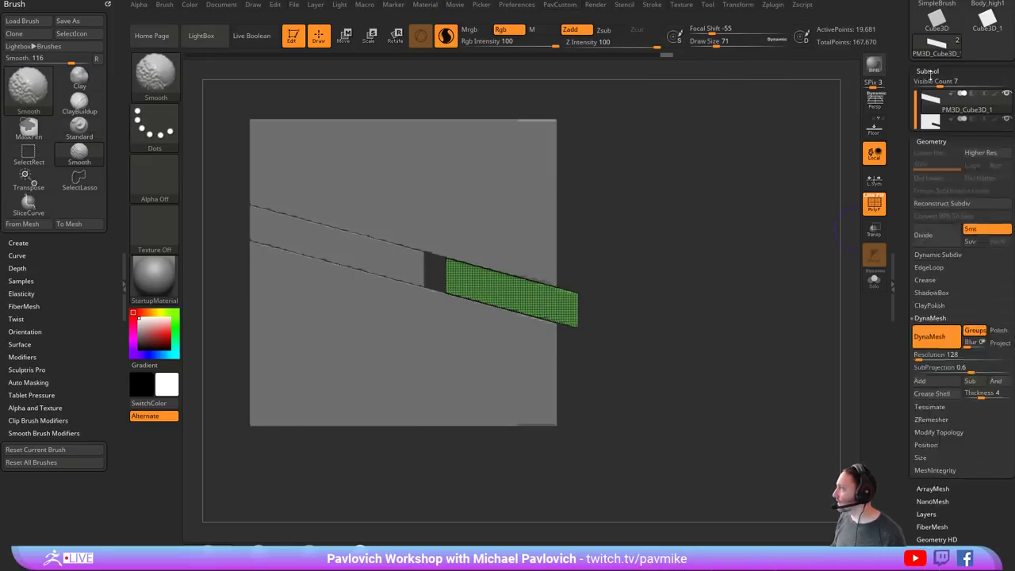
# - Select the remaining cube subtool, turn off DynaMesh Groups and re-DynaMesh it into one mesh
pyautogui.keyDown('alt'); pyautogui.moveTo(630, 215); pyautogui.dragTo(661, 227); pyautogui.keyUp('alt')
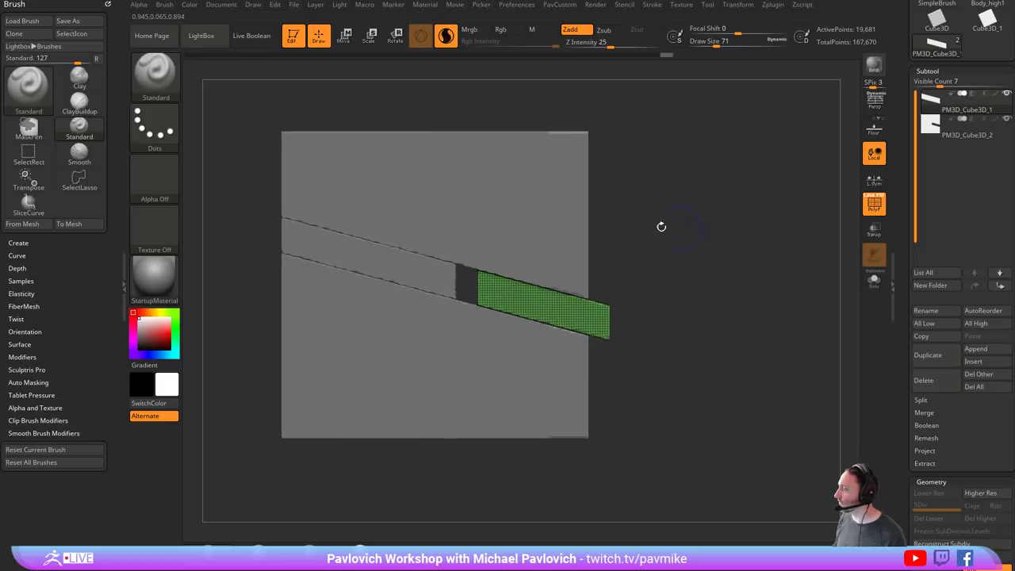
pyautogui.click(957, 137)
pyautogui.press('space')
pyautogui.click(732, 157)
pyautogui.keyDown('ctrl'); pyautogui.moveTo(637, 214); pyautogui.dragTo(699, 321); pyautogui.keyUp('ctrl')
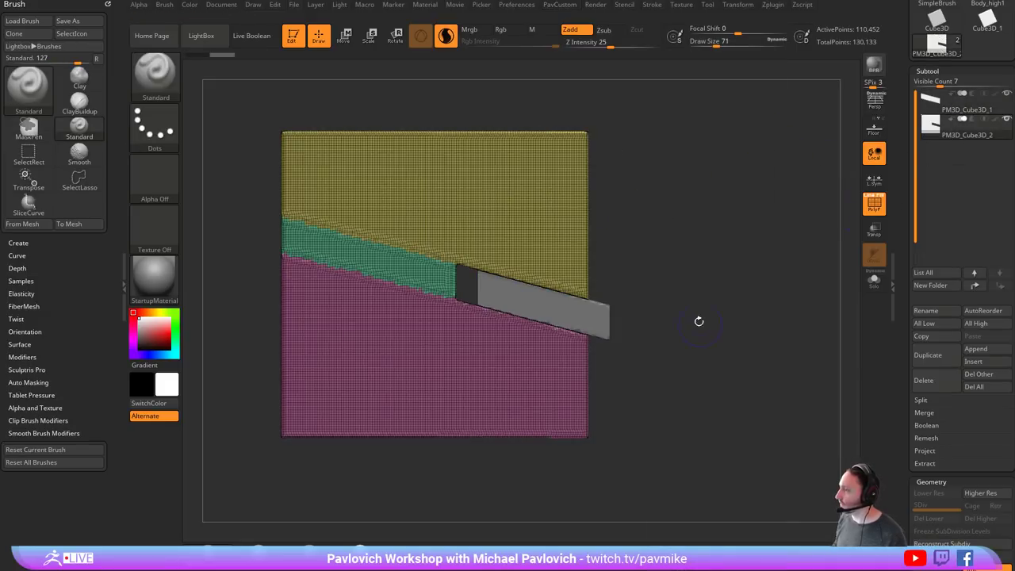
# - With the polyframe off, smooth the leftover seam on the cube's side at Draw Size 101 and re-DynaMesh it
pyautogui.click(874, 204)
pyautogui.moveTo(768, 261)
pyautogui.mouseDown()
pyautogui.moveTo(731, 266)
pyautogui.moveTo(784, 266)
pyautogui.mouseUp()
pyautogui.keyDown('alt'); pyautogui.moveTo(675, 190); pyautogui.dragTo(711, 238); pyautogui.keyUp('alt')
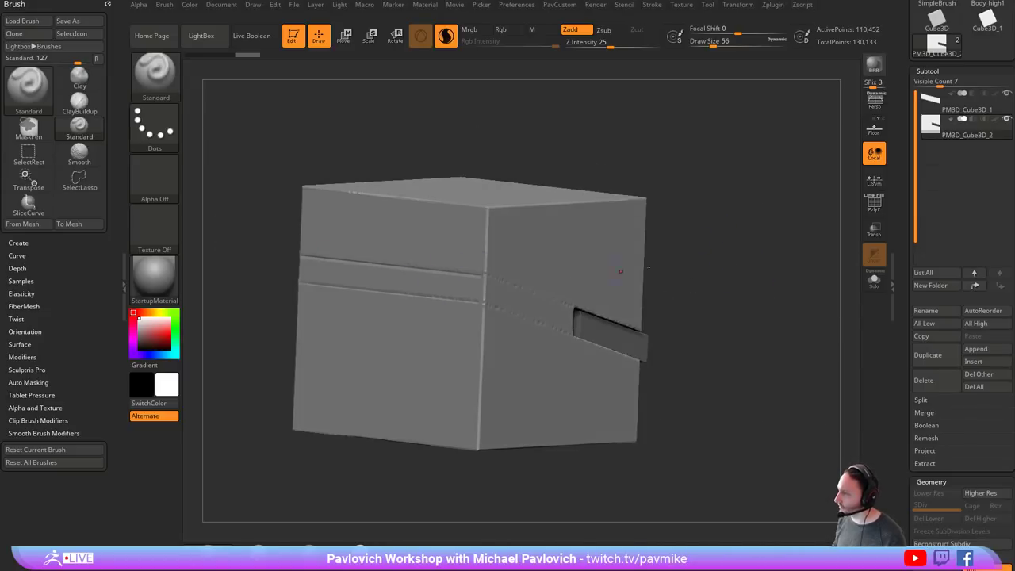
pyautogui.keyDown('shift'); pyautogui.moveTo(744, 272); pyautogui.dragTo(714, 256); pyautogui.keyUp('shift')
pyautogui.keyDown('alt'); pyautogui.moveTo(673, 230); pyautogui.dragTo(664, 233); pyautogui.keyUp('alt')
pyautogui.press('s')
pyautogui.moveTo(427, 265)
pyautogui.mouseDown()
pyautogui.moveTo(437, 267)
pyautogui.moveTo(432, 294)
pyautogui.mouseUp()
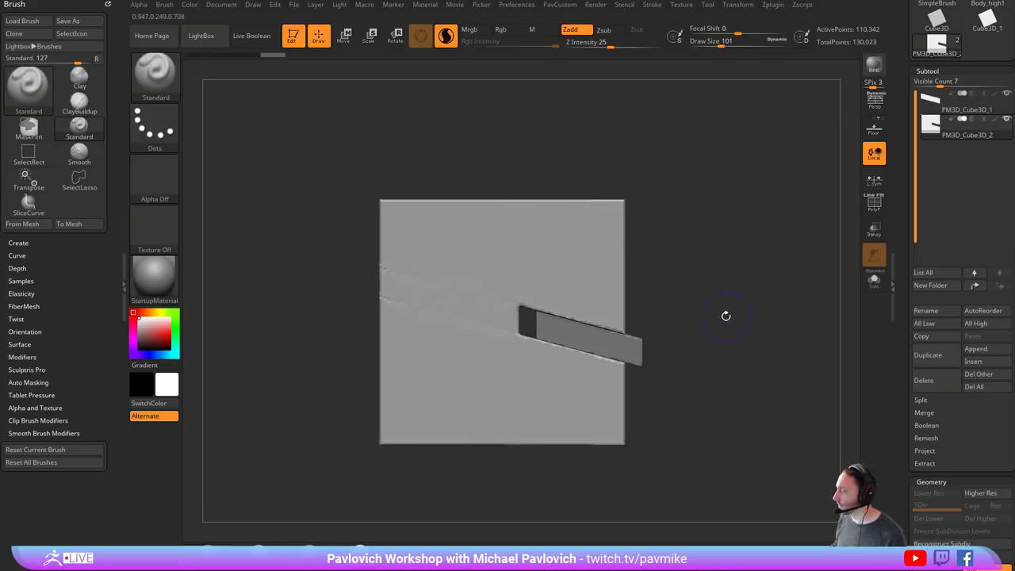
# - Select the separate bar subtool and slide it slightly further out of its slot
pyautogui.moveTo(725, 315); pyautogui.dragTo(699, 322)
pyautogui.press('s')
pyautogui.keyDown('alt'); pyautogui.click(688, 342); pyautogui.keyUp('alt')
pyautogui.moveTo(755, 297); pyautogui.dragTo(743, 325)
pyautogui.press('w')
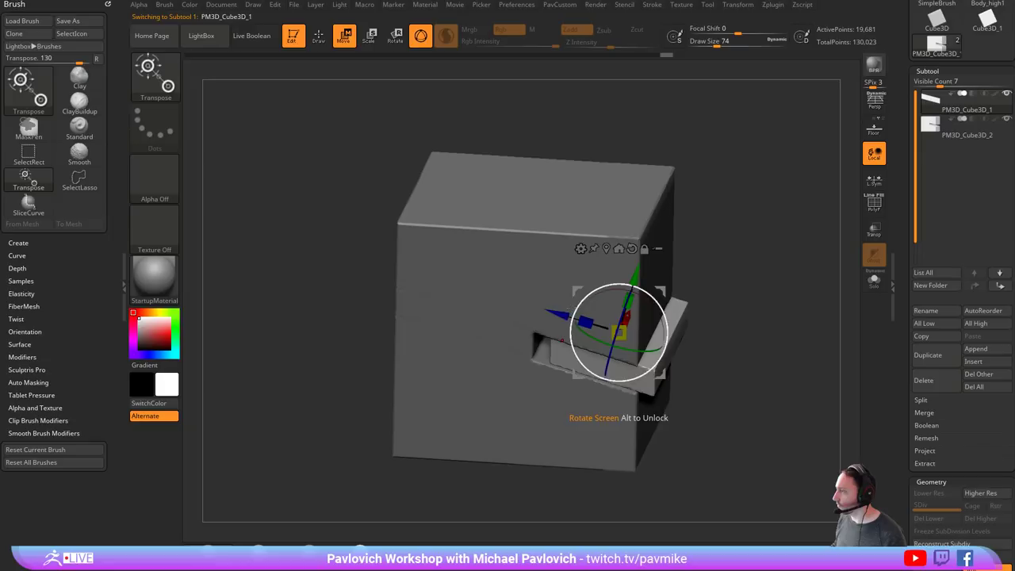
pyautogui.moveTo(561, 315)
pyautogui.mouseDown()
pyautogui.moveTo(547, 312)
pyautogui.moveTo(587, 324)
pyautogui.moveTo(564, 317)
pyautogui.mouseUp()
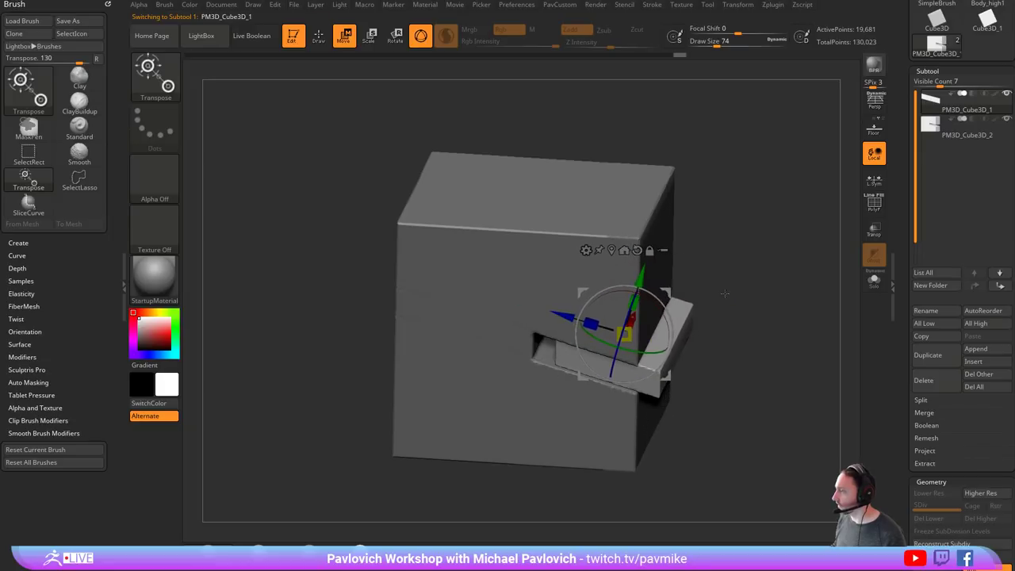
pyautogui.press('q')
# - Examine how the bar sits in the cube's slot from several angles
pyautogui.moveTo(725, 294)
pyautogui.keyDown('shift'); pyautogui.mouseDown()
pyautogui.moveTo(748, 279)
pyautogui.moveTo(724, 296)
pyautogui.mouseUp(); pyautogui.keyUp('shift')
pyautogui.press('s')
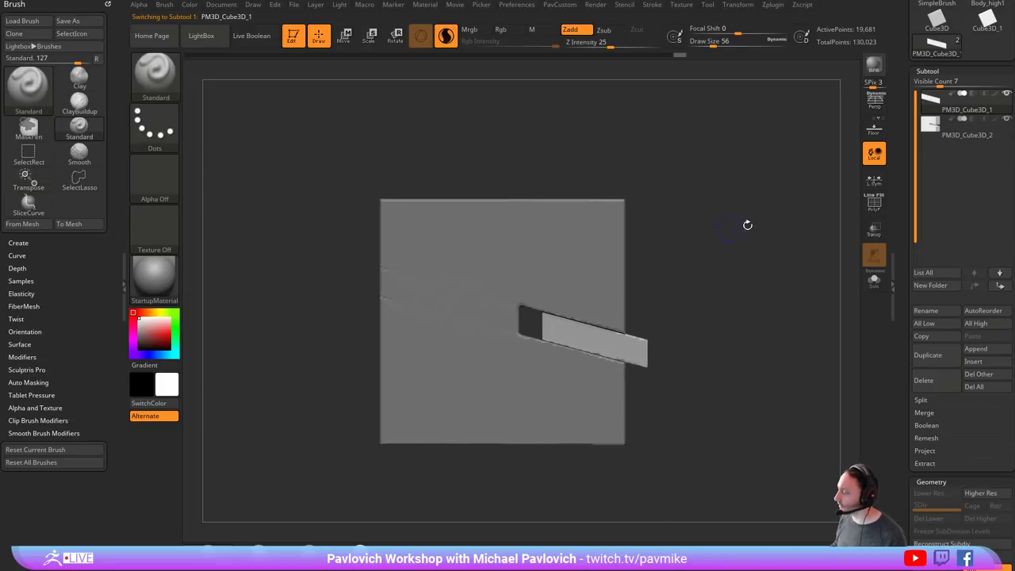
pyautogui.moveTo(748, 225)
pyautogui.mouseDown()
pyautogui.moveTo(684, 235)
pyautogui.moveTo(764, 238)
pyautogui.moveTo(735, 245)
pyautogui.mouseUp()
pyautogui.press('s')
pyautogui.click(733, 247)
pyautogui.moveTo(749, 279); pyautogui.dragTo(640, 267)
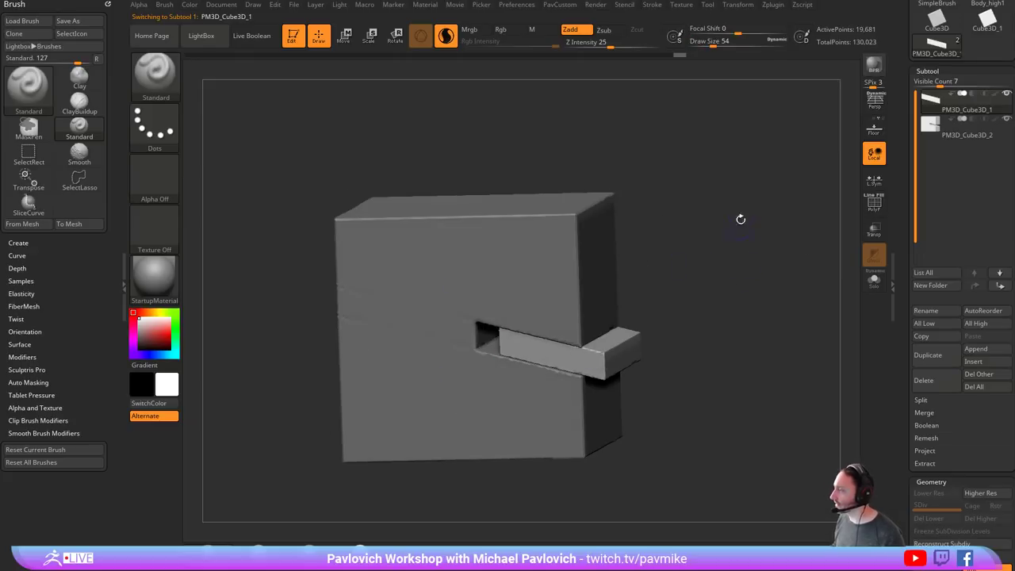
pyautogui.keyDown('shift'); pyautogui.moveTo(705, 224); pyautogui.dragTo(674, 246); pyautogui.keyUp('shift')
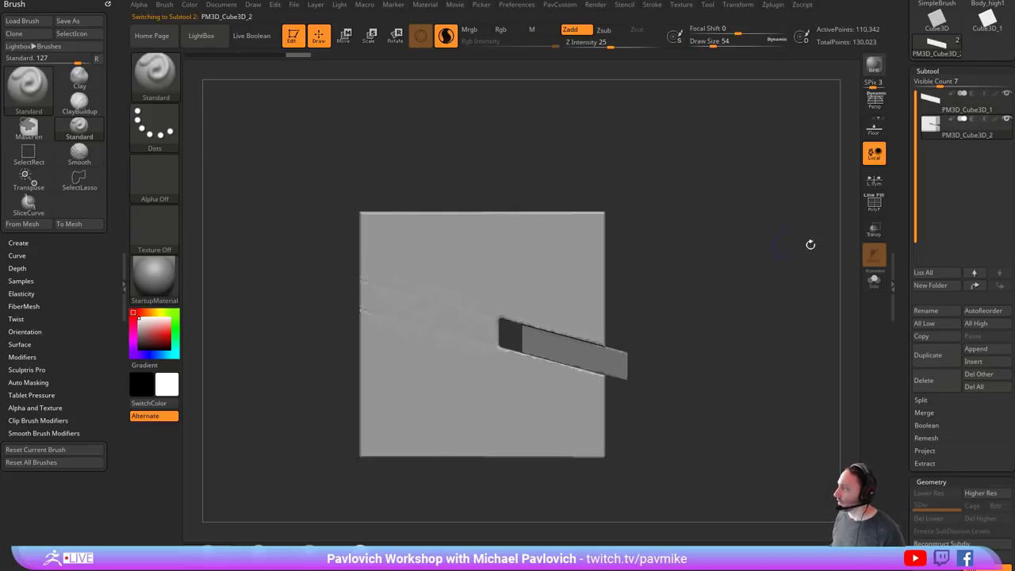
# - Show the polyframe, merge the cube's polygroups into a single one, and choose the SliceCurve brush
pyautogui.click(874, 207)
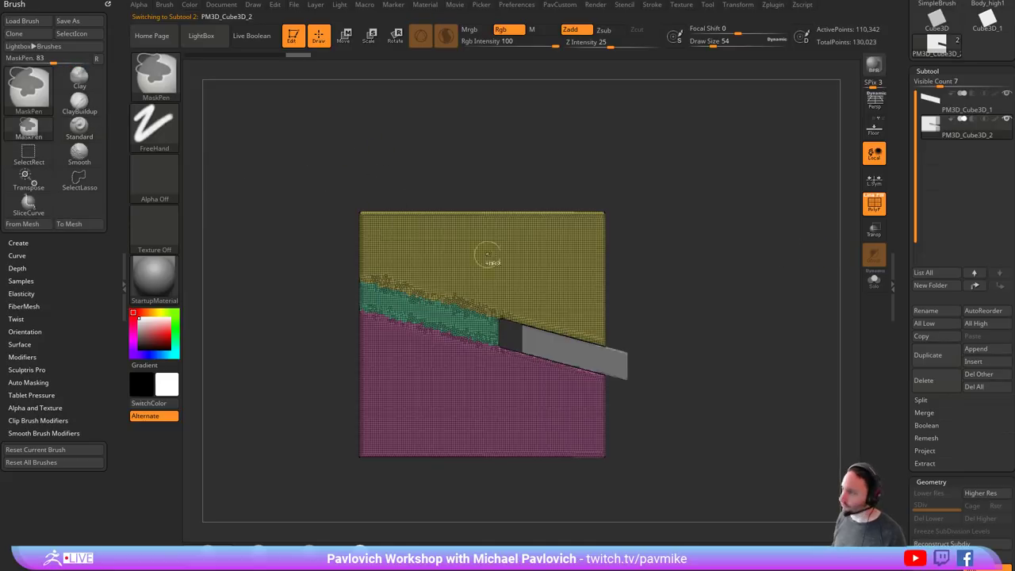
pyautogui.hotkey('ctrl', 'w')
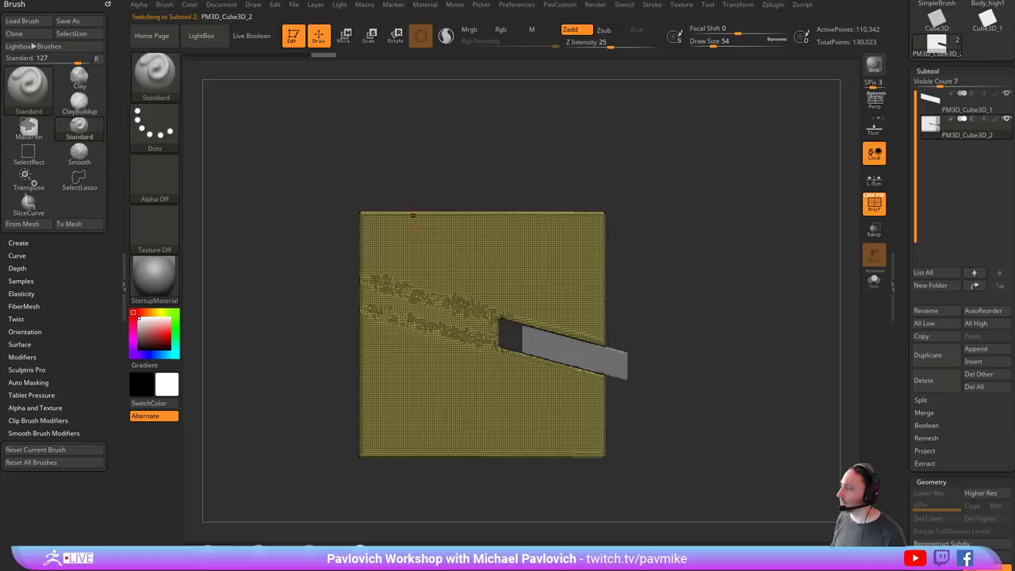
pyautogui.hotkey('ctrl', 'shift')
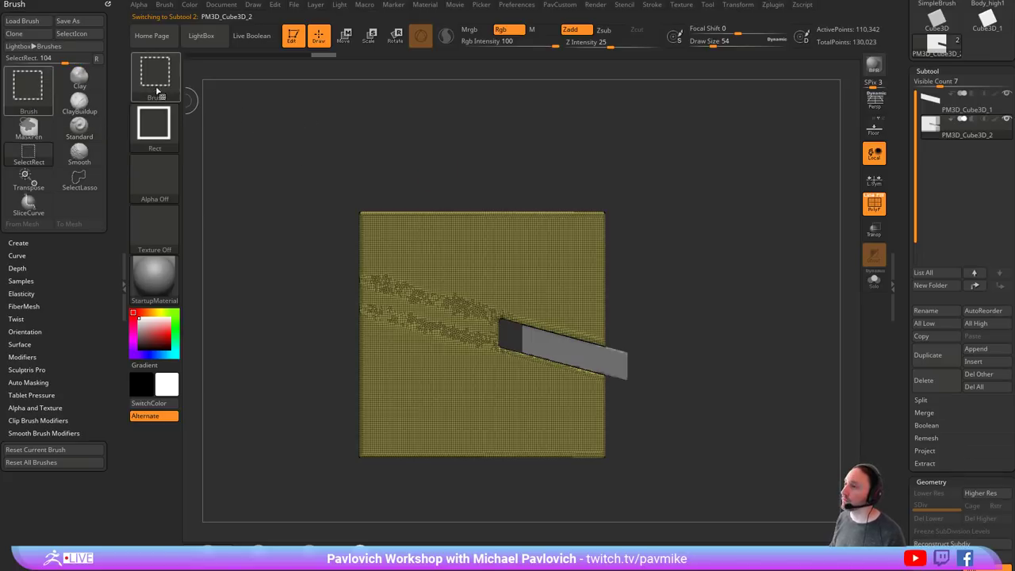
pyautogui.click(164, 96)
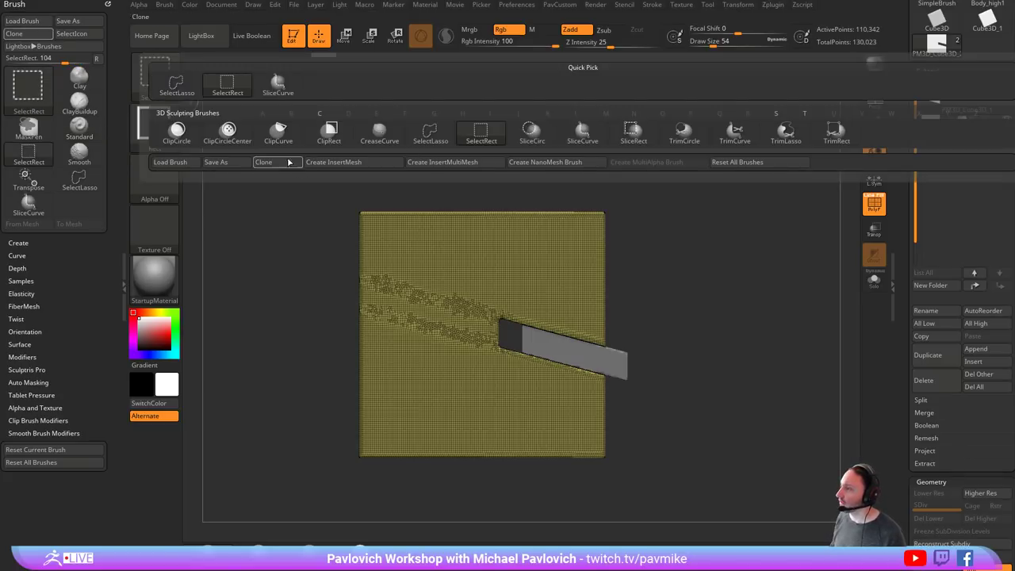
pyautogui.keyDown('ctrl'); pyautogui.keyDown('shift'); pyautogui.click(278, 85); pyautogui.keyUp('shift'); pyautogui.keyUp('ctrl')
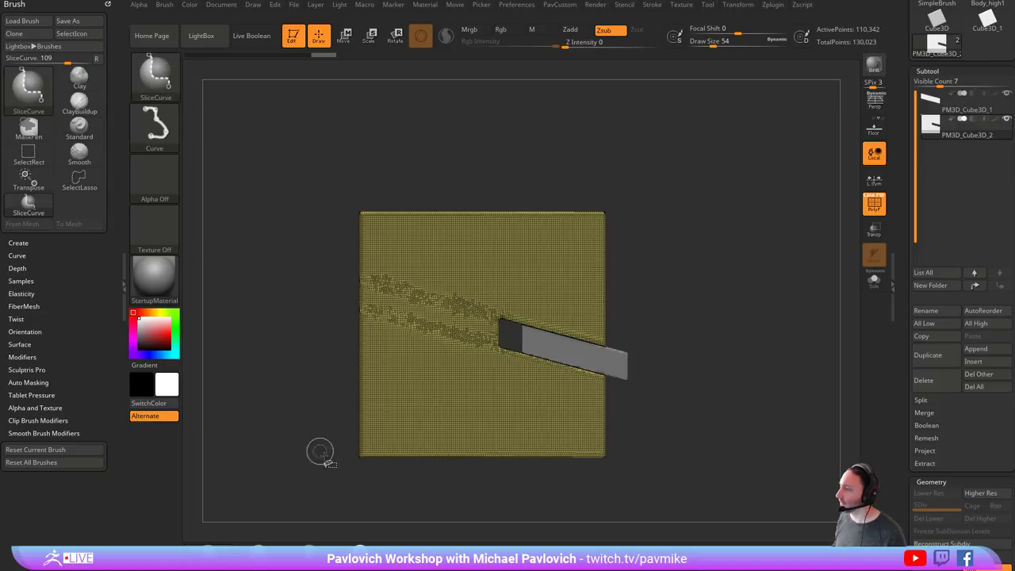
# - Try an arched curve slice across the upper part of the cube and undo it
pyautogui.moveTo(328, 448)
pyautogui.keyDown('ctrl'); pyautogui.keyDown('shift'); pyautogui.mouseDown()
pyautogui.moveTo(362, 289)
pyautogui.moveTo(484, 317)
pyautogui.moveTo(444, 262)
pyautogui.moveTo(676, 454)
pyautogui.moveTo(696, 443)
pyautogui.mouseUp(); pyautogui.keyUp('shift'); pyautogui.keyUp('ctrl')
pyautogui.keyDown('ctrl'); pyautogui.keyDown('shift'); pyautogui.moveTo(726, 396); pyautogui.dragTo(731, 394); pyautogui.keyUp('shift'); pyautogui.keyUp('ctrl')
pyautogui.press('2')
pyautogui.click(741, 280)
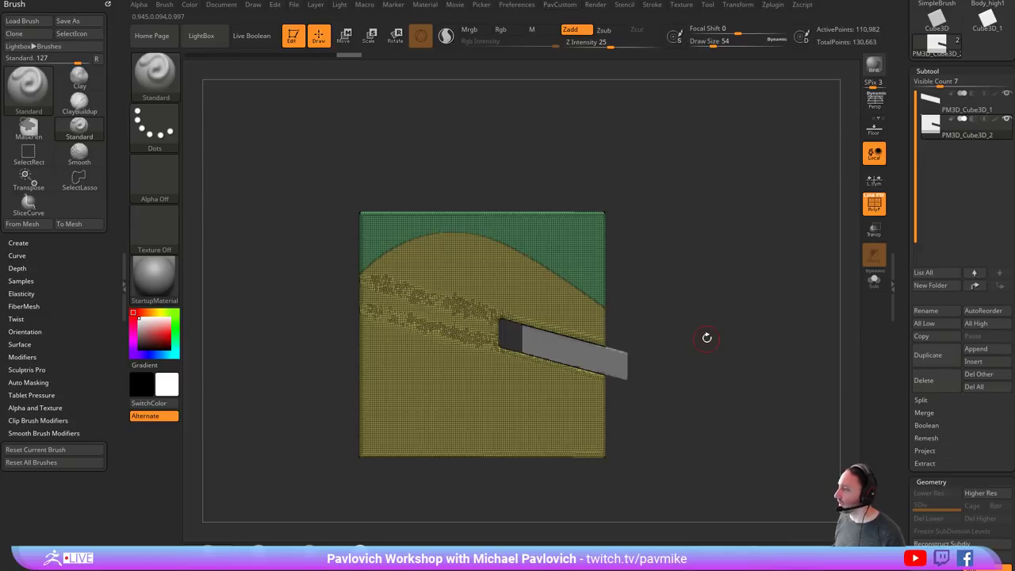
pyautogui.hotkey('ctrl', 'z')
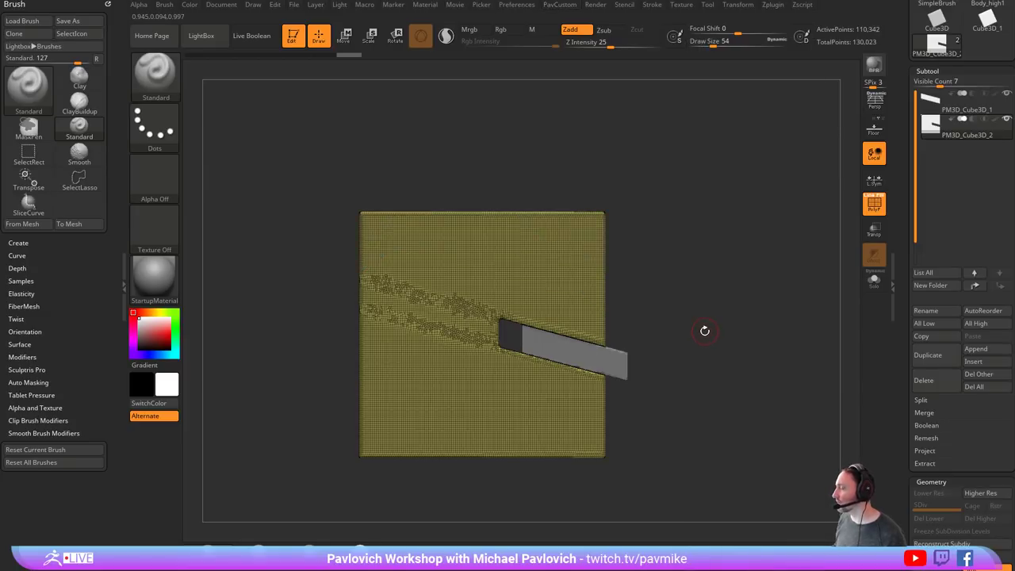
# - Slice a rounded piece out of the cube's edge opposite the slot with SliceCurve
pyautogui.moveTo(336, 401)
pyautogui.keyDown('ctrl'); pyautogui.keyDown('shift'); pyautogui.mouseDown()
pyautogui.moveTo(409, 311)
pyautogui.moveTo(331, 263)
pyautogui.moveTo(254, 286)
pyautogui.mouseUp(); pyautogui.keyUp('shift'); pyautogui.keyUp('ctrl')
pyautogui.moveTo(733, 288)
pyautogui.mouseDown()
pyautogui.moveTo(822, 282)
pyautogui.moveTo(734, 271)
pyautogui.mouseUp()
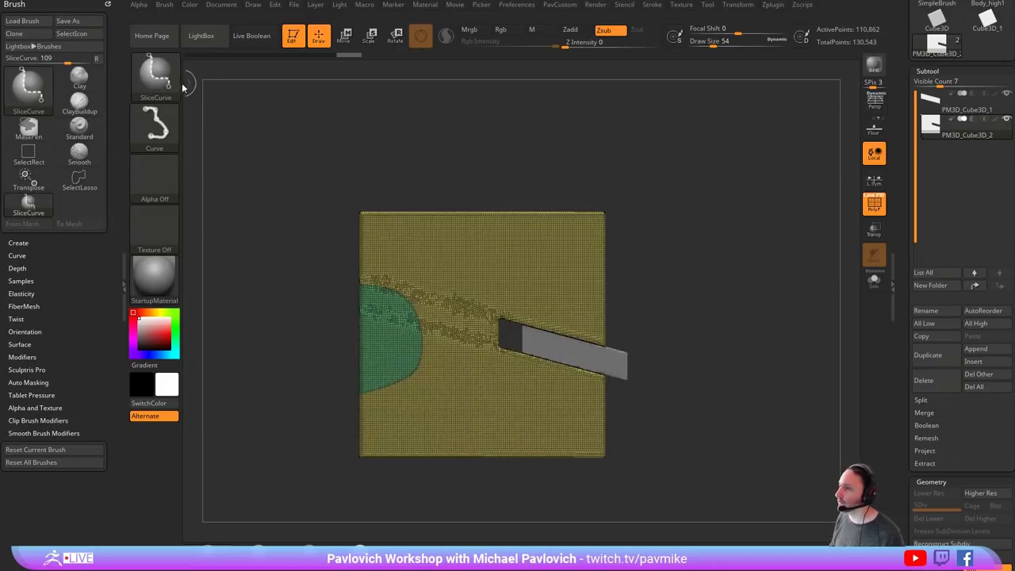
# - Try the SliceCirc brush, enable its Square stroke option and slice a small circle inside the rounded piece
pyautogui.click(163, 79)
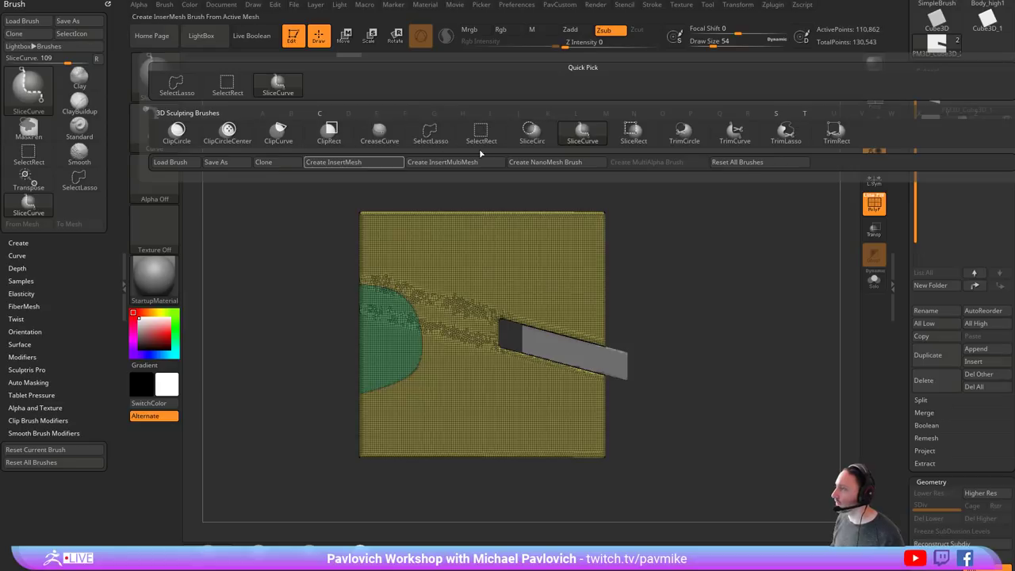
pyautogui.click(533, 135)
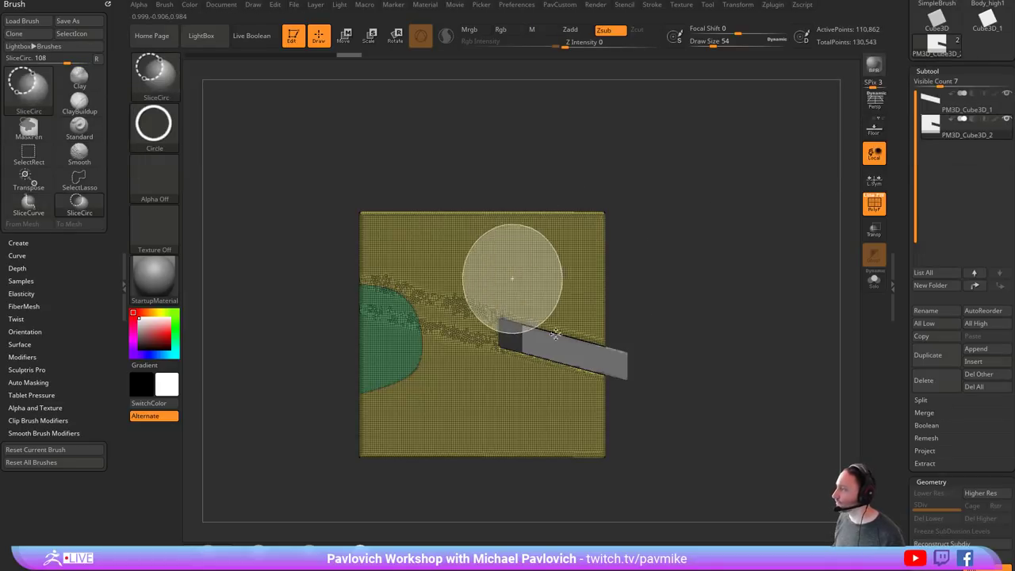
pyautogui.keyDown('ctrl'); pyautogui.keyDown('shift'); pyautogui.moveTo(528, 299); pyautogui.dragTo(460, 415); pyautogui.keyUp('shift'); pyautogui.keyUp('ctrl')
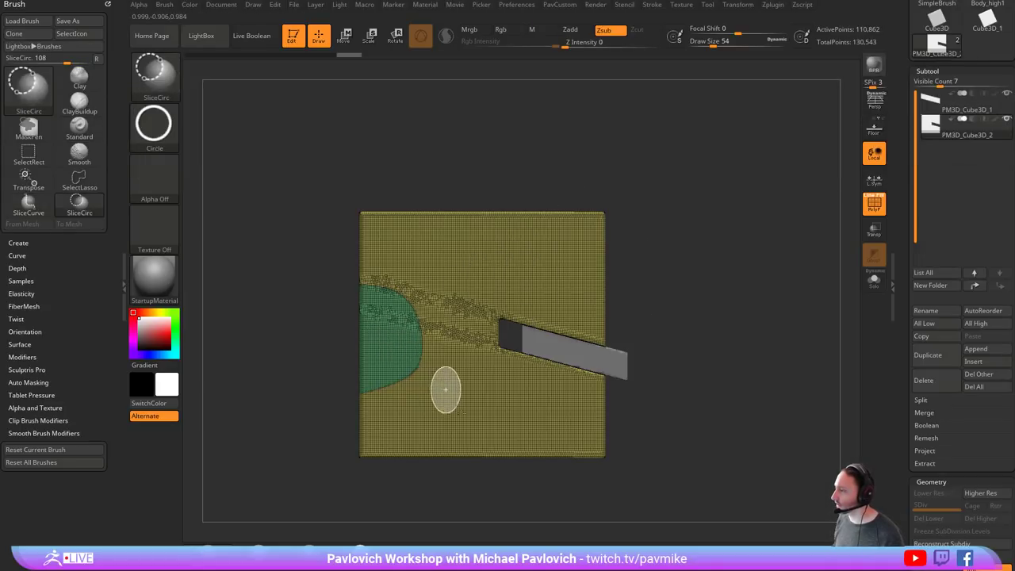
pyautogui.hotkey('ctrl', 'z')
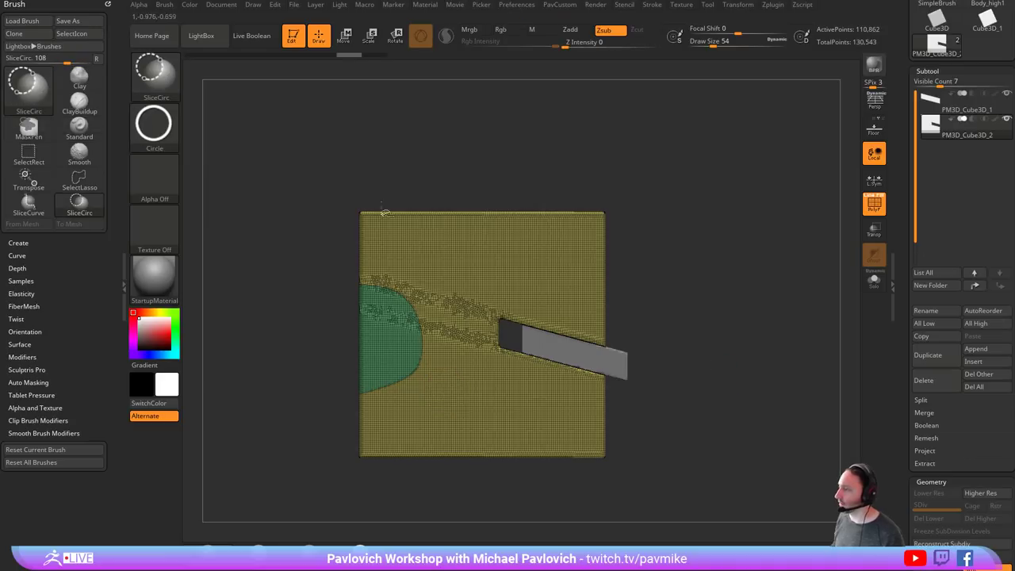
pyautogui.keyDown('ctrl'); pyautogui.keyDown('shift'); pyautogui.click(163, 139); pyautogui.keyUp('shift'); pyautogui.keyUp('ctrl')
pyautogui.keyDown('ctrl'); pyautogui.keyDown('shift'); pyautogui.click(165, 88); pyautogui.keyUp('shift'); pyautogui.keyUp('ctrl')
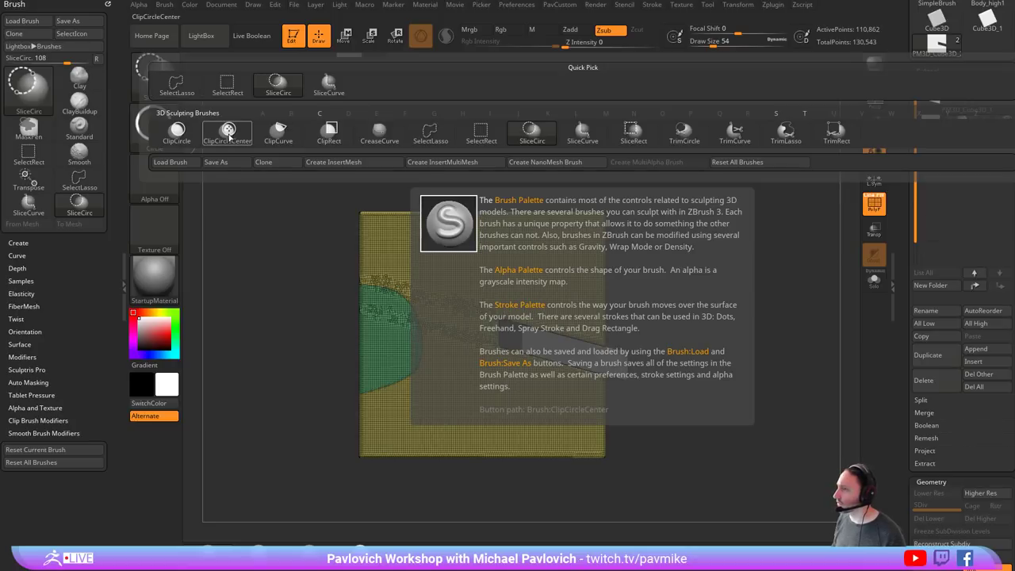
pyautogui.click(157, 127)
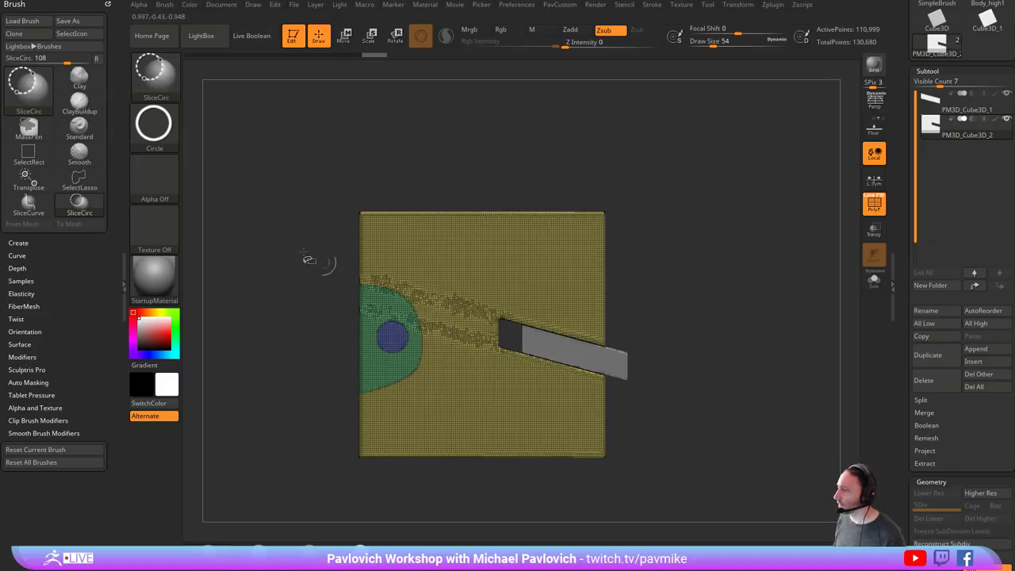
# - Turn off the Center stroke option, try a second circle slice above the slot's inner end, and undo both circles
pyautogui.click(176, 136)
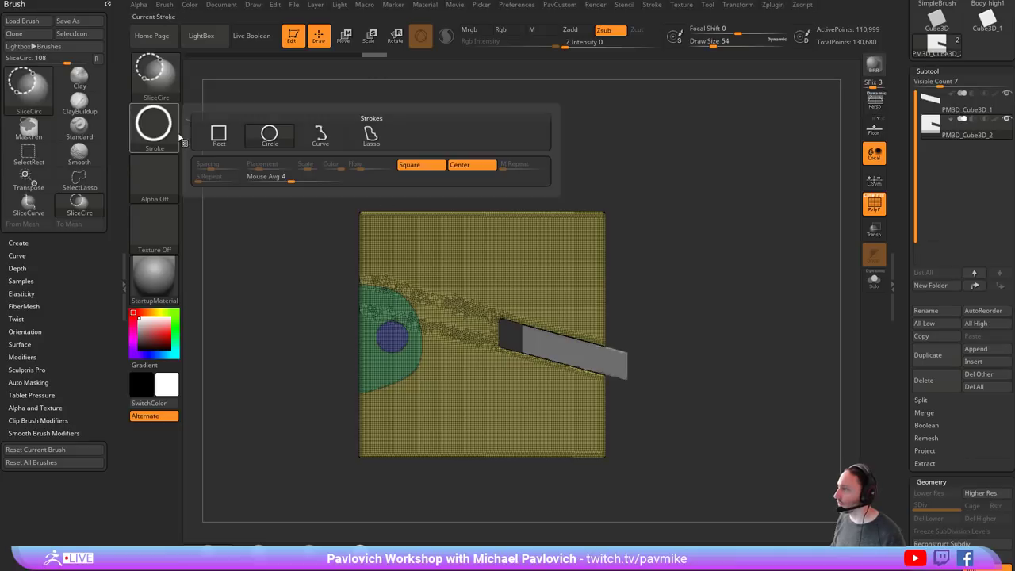
pyautogui.keyDown('ctrl'); pyautogui.keyDown('shift'); pyautogui.click(473, 168); pyautogui.keyUp('shift'); pyautogui.keyUp('ctrl')
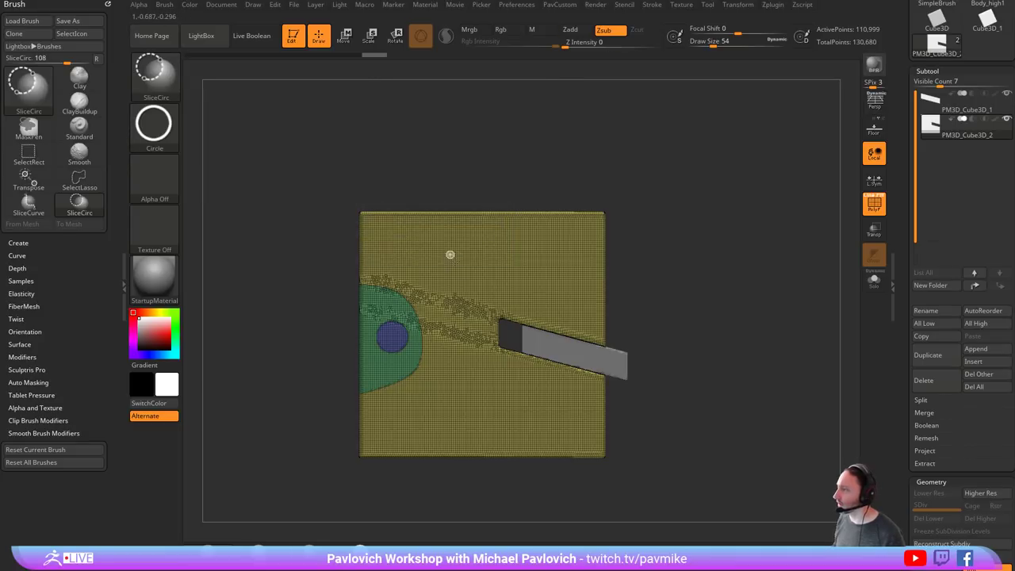
pyautogui.moveTo(454, 258)
pyautogui.mouseDown()
pyautogui.moveTo(500, 288)
pyautogui.moveTo(487, 296)
pyautogui.mouseUp()
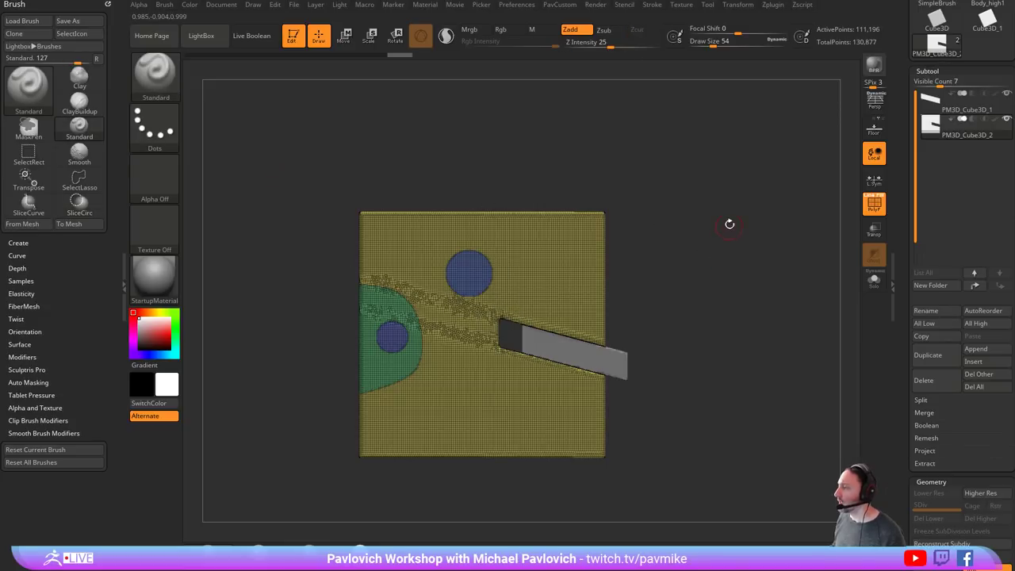
pyautogui.hotkey('ctrl', 'z')
pyautogui.hotkey('ctrl', 'z')
# - Re-DynaMesh the sliced cube at resolution 128
pyautogui.press('space')
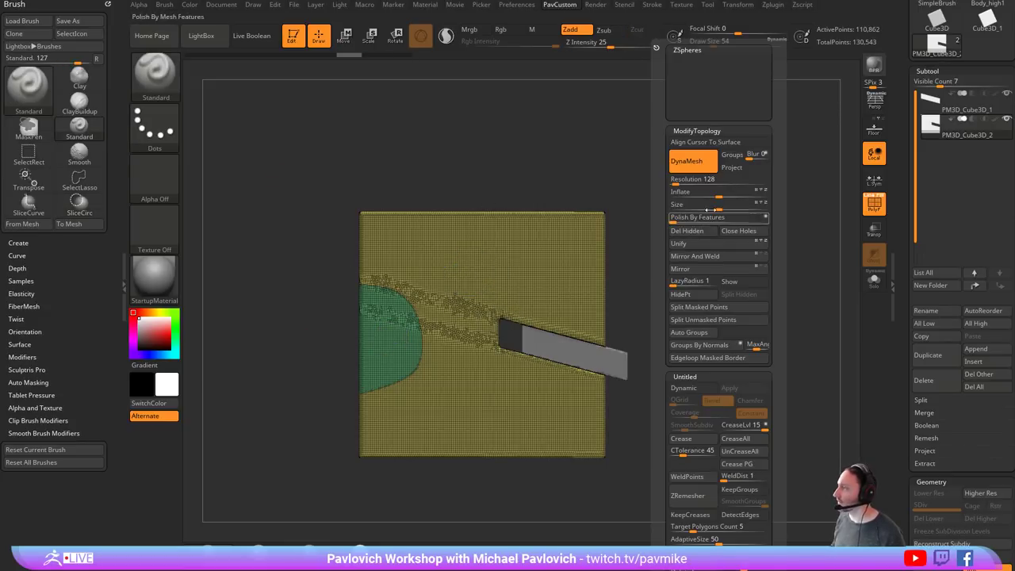
pyautogui.click(713, 161)
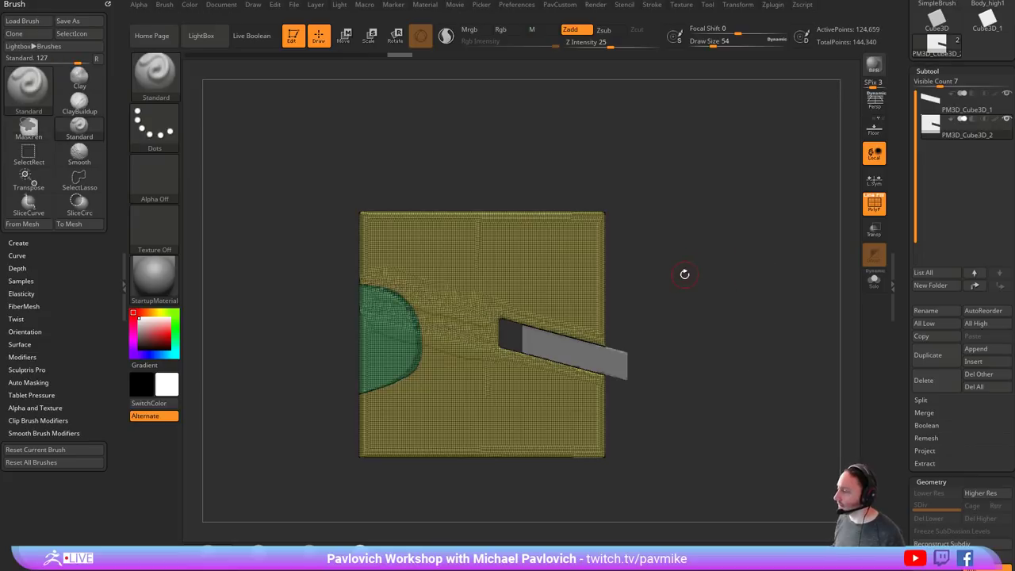
pyautogui.moveTo(690, 269); pyautogui.dragTo(728, 279)
# - Isolate the rounded piece's polygroup, examine it from several angles, and show the whole cube again
pyautogui.keyDown('ctrl'); pyautogui.keyDown('shift'); pyautogui.click(417, 331); pyautogui.keyUp('shift'); pyautogui.keyUp('ctrl')
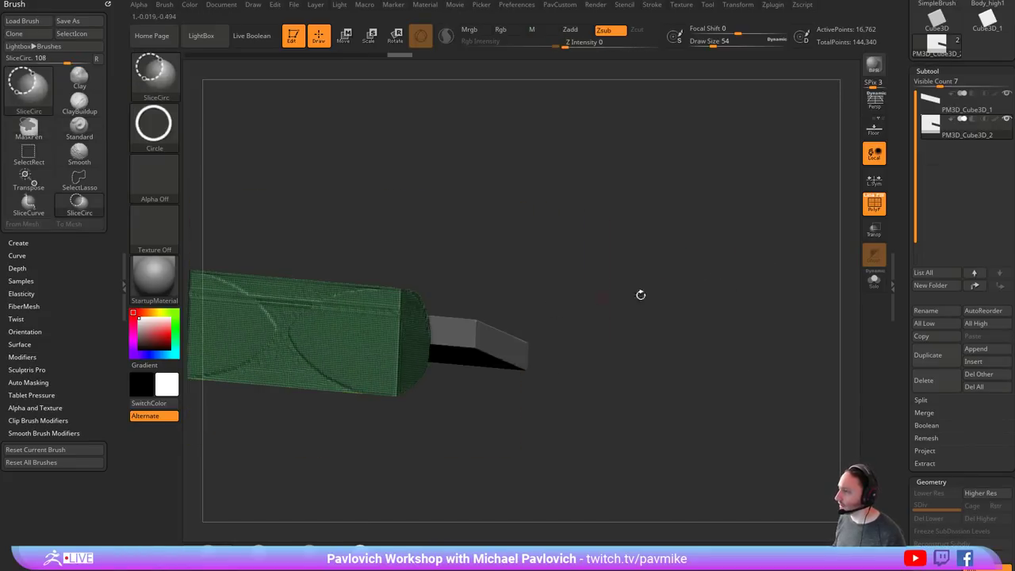
pyautogui.moveTo(640, 294); pyautogui.dragTo(591, 314)
pyautogui.moveTo(675, 291); pyautogui.dragTo(470, 344)
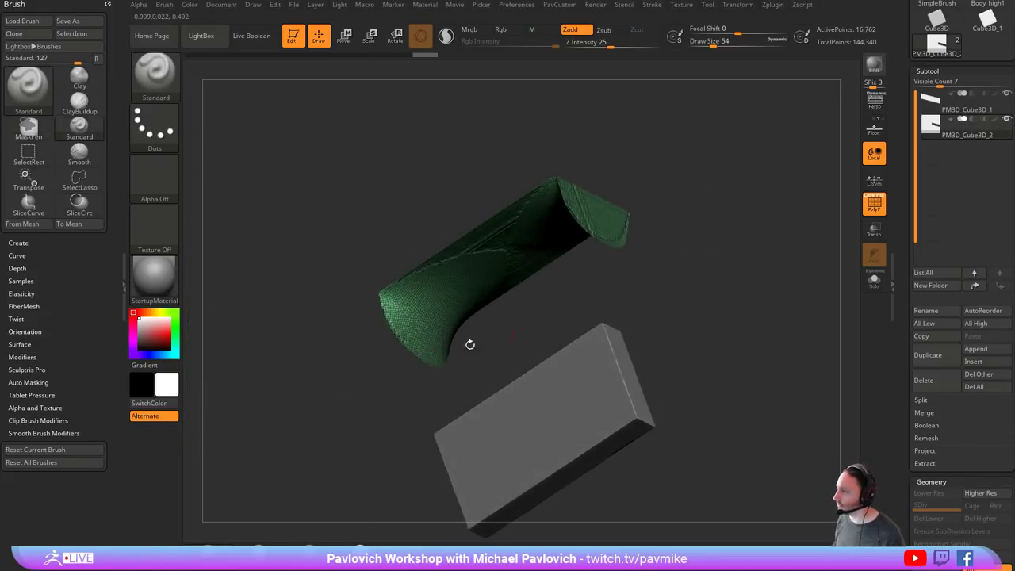
pyautogui.moveTo(693, 201); pyautogui.dragTo(560, 216)
pyautogui.moveTo(651, 252); pyautogui.dragTo(716, 211)
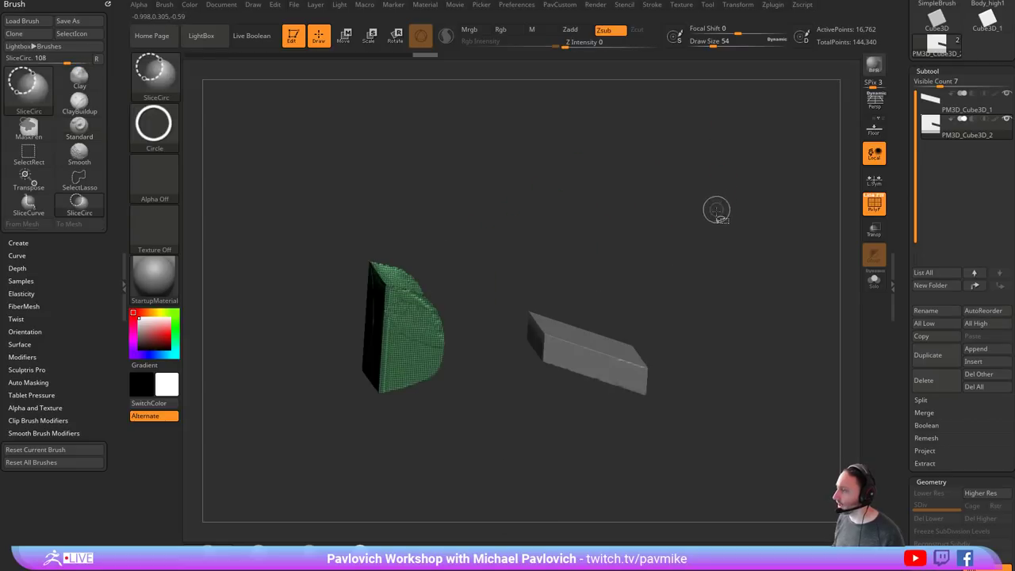
pyautogui.keyDown('ctrl'); pyautogui.keyDown('shift'); pyautogui.click(758, 249); pyautogui.keyUp('shift'); pyautogui.keyUp('ctrl')
pyautogui.keyDown('shift'); pyautogui.moveTo(764, 248); pyautogui.dragTo(728, 254); pyautogui.keyUp('shift')
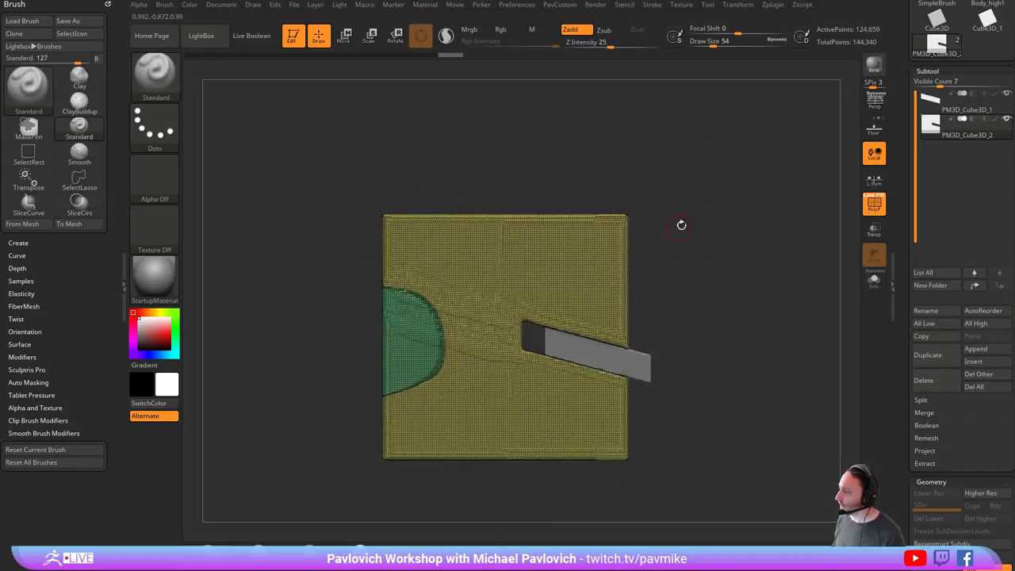
# - Set the Draw Size to 65 and solo the slotted cube subtool
pyautogui.moveTo(681, 225)
pyautogui.keyDown('alt'); pyautogui.mouseDown()
pyautogui.moveTo(755, 232)
pyautogui.moveTo(735, 252)
pyautogui.moveTo(715, 248)
pyautogui.moveTo(728, 223)
pyautogui.mouseUp(); pyautogui.keyUp('alt')
pyautogui.press('s')
pyautogui.moveTo(806, 213); pyautogui.dragTo(787, 231)
pyautogui.click(875, 281)
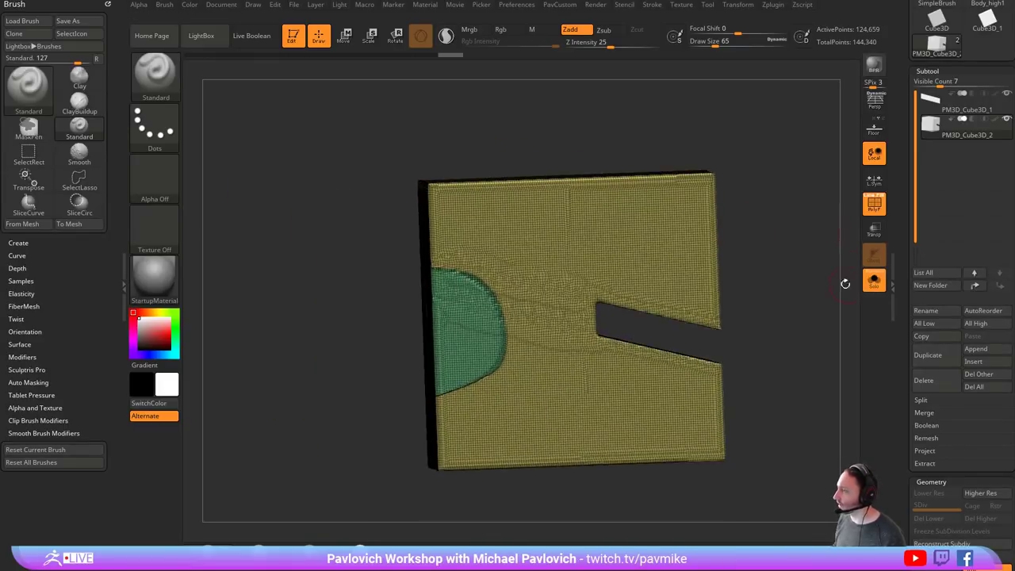
# - Switch to the Body_high1 tool and examine the arm's capped shoulder cut with the polyframe off and on
pyautogui.moveTo(902, 79); pyautogui.dragTo(903, 238)
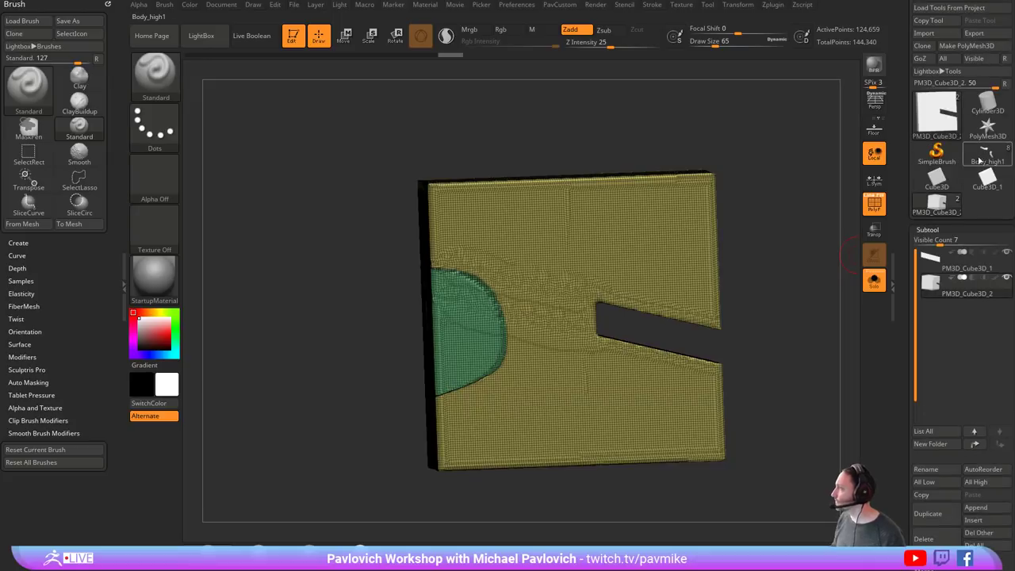
pyautogui.click(979, 161)
pyautogui.keyDown('alt'); pyautogui.moveTo(784, 157); pyautogui.dragTo(446, 282); pyautogui.keyUp('alt')
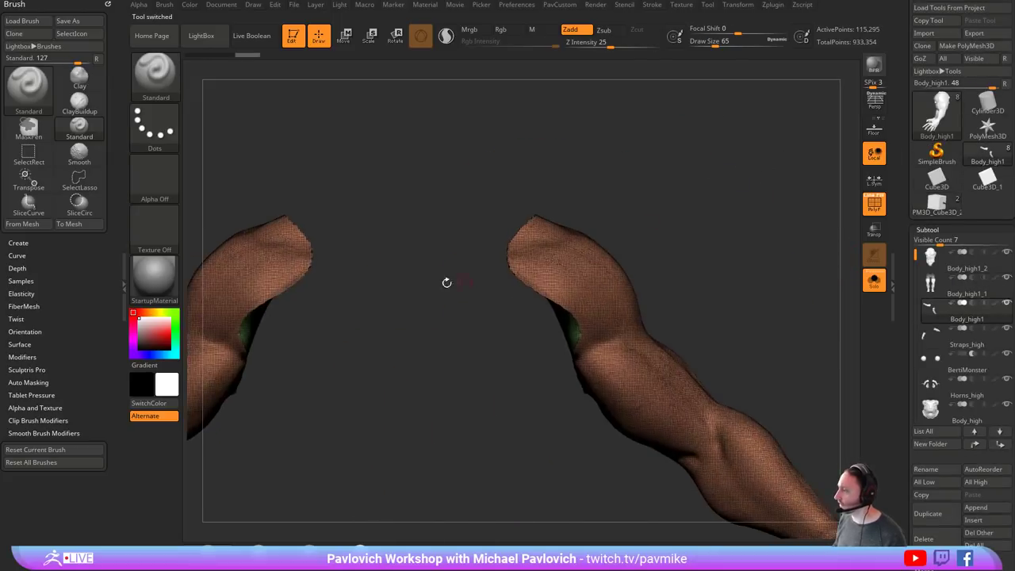
pyautogui.keyDown('alt'); pyautogui.moveTo(705, 192); pyautogui.dragTo(803, 223); pyautogui.keyUp('alt')
pyautogui.click(874, 205)
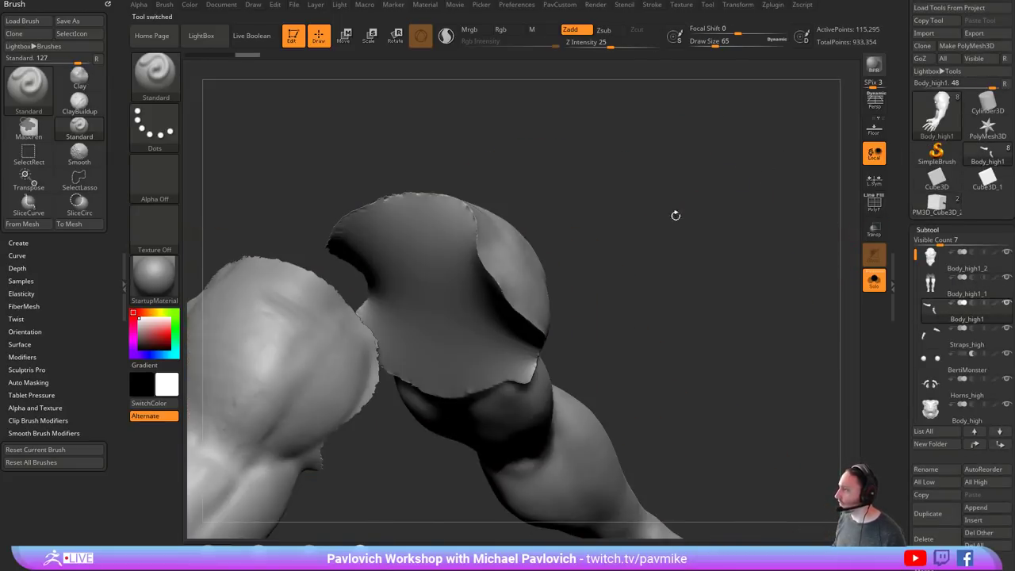
pyautogui.moveTo(676, 216); pyautogui.dragTo(769, 235)
pyautogui.click(874, 208)
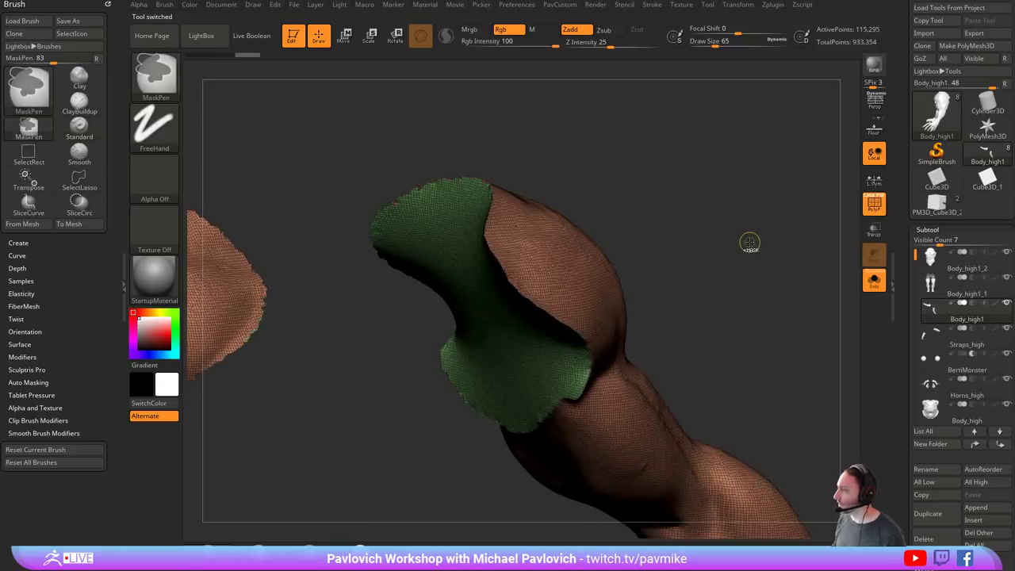
# - Undo the DynaMesh and hole closing on the arms, back to the open shoulder cuts
pyautogui.hotkey('ctrl', 'z')
pyautogui.moveTo(749, 243); pyautogui.dragTo(529, 328)
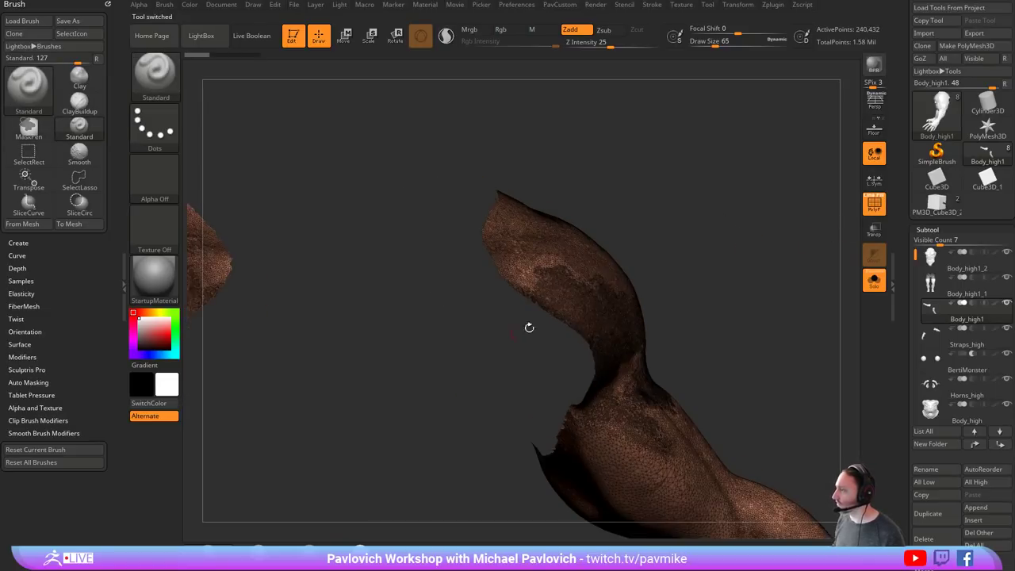
pyautogui.keyDown('alt'); pyautogui.moveTo(753, 284); pyautogui.dragTo(680, 248); pyautogui.keyUp('alt')
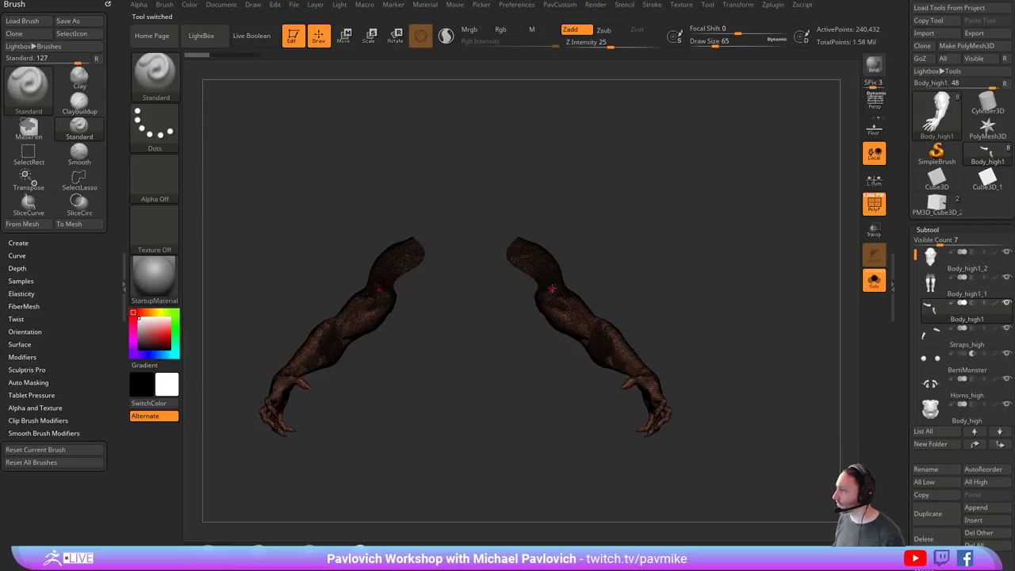
# - Using SelectRect, hide the arm on the right of the front view and delete the hidden geometry
pyautogui.hotkey('ctrl', 'shift')
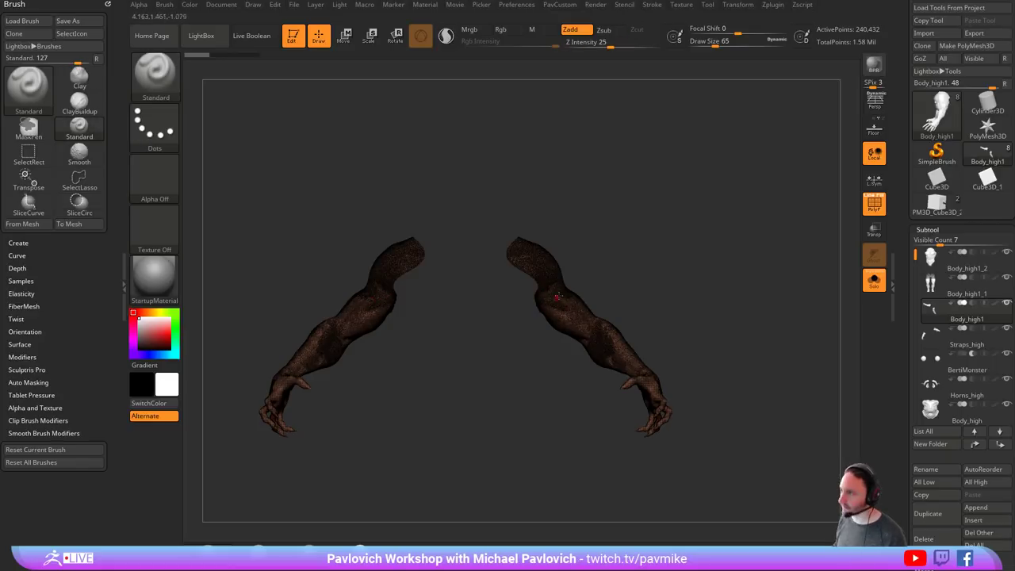
pyautogui.hotkey('ctrl', 'shift')
pyautogui.keyDown('ctrl'); pyautogui.keyDown('shift'); pyautogui.click(165, 82); pyautogui.keyUp('shift'); pyautogui.keyUp('ctrl')
pyautogui.keyDown('ctrl'); pyautogui.keyDown('shift'); pyautogui.click(229, 80); pyautogui.keyUp('shift'); pyautogui.keyUp('ctrl')
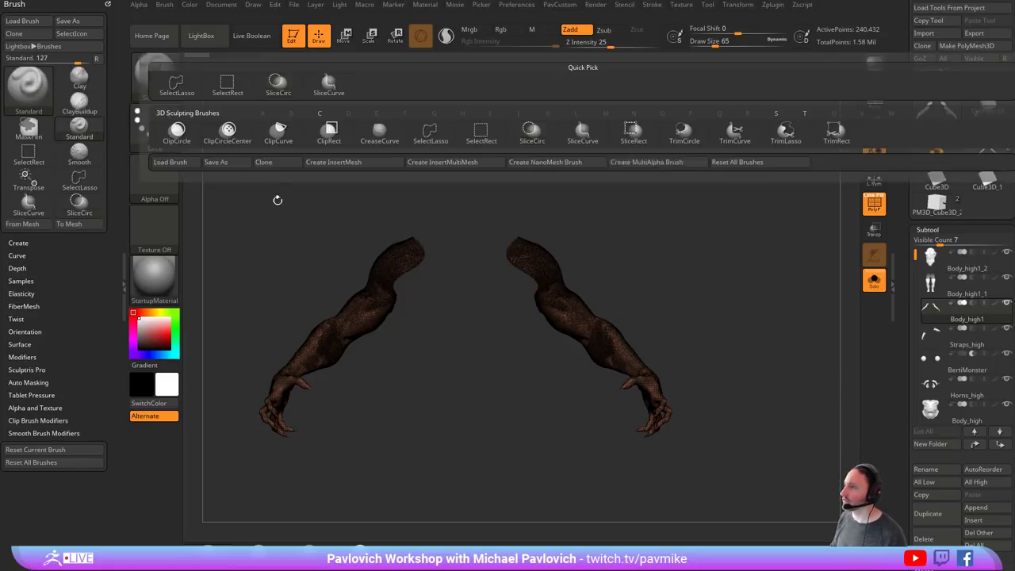
pyautogui.moveTo(476, 165)
pyautogui.keyDown('ctrl'); pyautogui.keyDown('shift'); pyautogui.mouseDown()
pyautogui.moveTo(588, 355)
pyautogui.moveTo(749, 493)
pyautogui.mouseUp(); pyautogui.keyUp('shift'); pyautogui.keyUp('ctrl')
pyautogui.press('1')
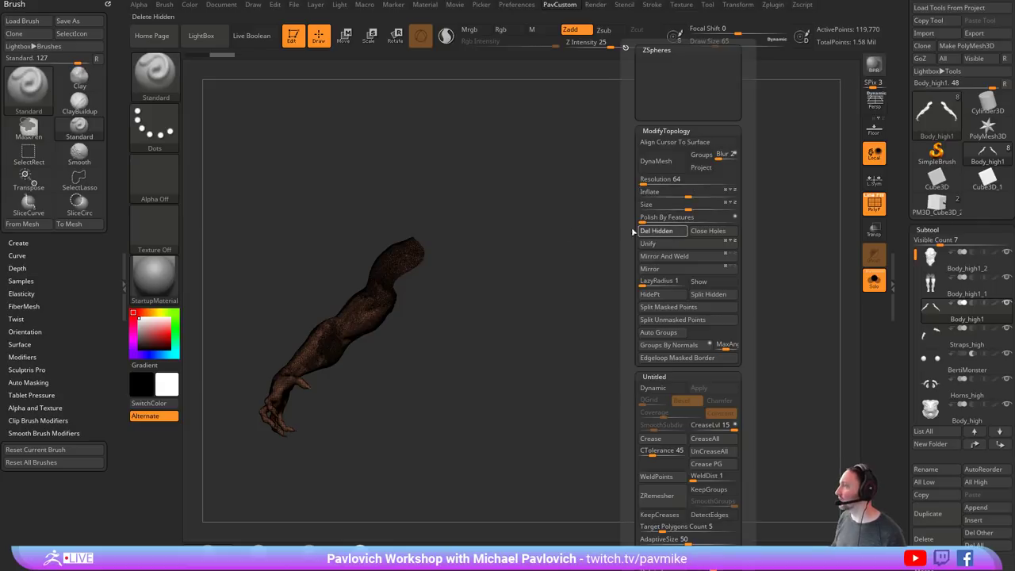
pyautogui.click(639, 231)
# - Close the hole at the remaining arm's shoulder cut and look at the new cap
pyautogui.keyDown('ctrl'); pyautogui.moveTo(637, 234); pyautogui.dragTo(646, 256, button='right'); pyautogui.keyUp('ctrl')
pyautogui.press('1')
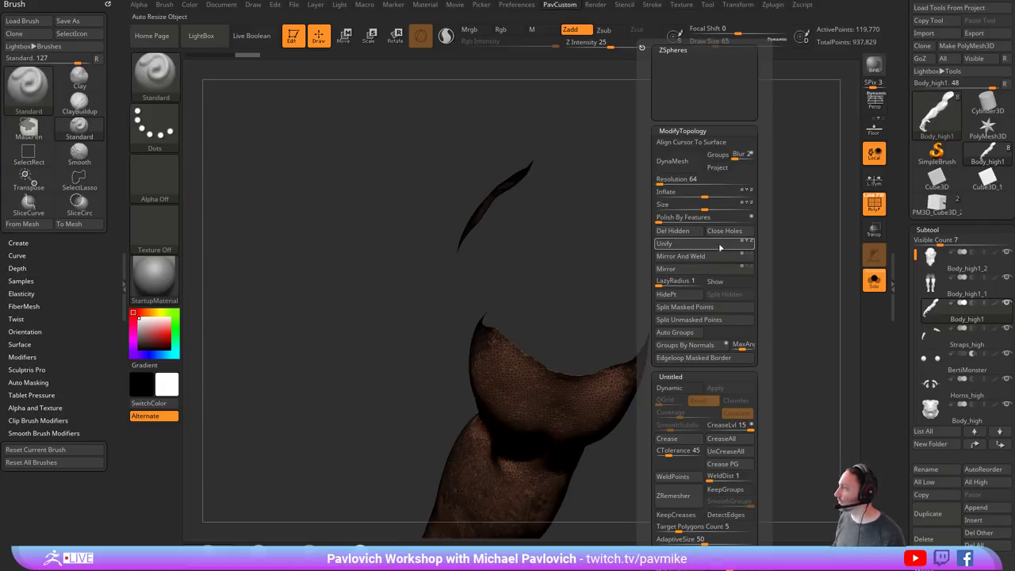
pyautogui.click(725, 231)
pyautogui.keyDown('alt'); pyautogui.moveTo(771, 257); pyautogui.dragTo(718, 292, button='right'); pyautogui.keyUp('alt')
pyautogui.keyDown('ctrl'); pyautogui.moveTo(718, 292); pyautogui.dragTo(781, 282, button='right'); pyautogui.keyUp('ctrl')
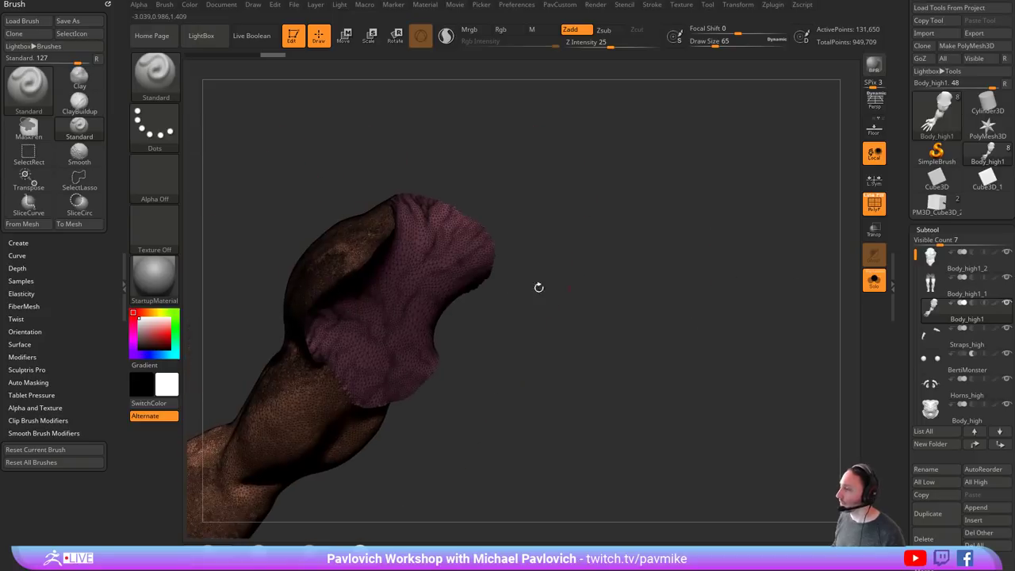
# - Mask all of the arm except its shoulder cap and try to extrude the cap outward with the gizmo
pyautogui.press('w')
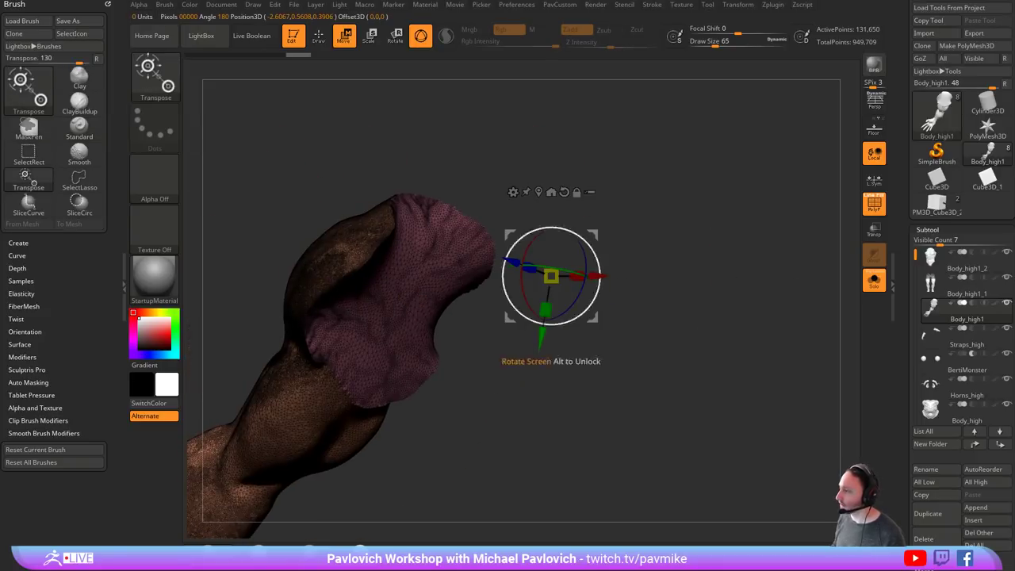
pyautogui.moveTo(675, 252)
pyautogui.mouseDown(button='right')
pyautogui.moveTo(527, 295)
pyautogui.moveTo(667, 252)
pyautogui.mouseUp(button='right')
pyautogui.keyDown('alt'); pyautogui.moveTo(595, 258); pyautogui.dragTo(690, 275); pyautogui.keyUp('alt')
pyautogui.keyDown('alt'); pyautogui.click(458, 202); pyautogui.keyUp('alt')
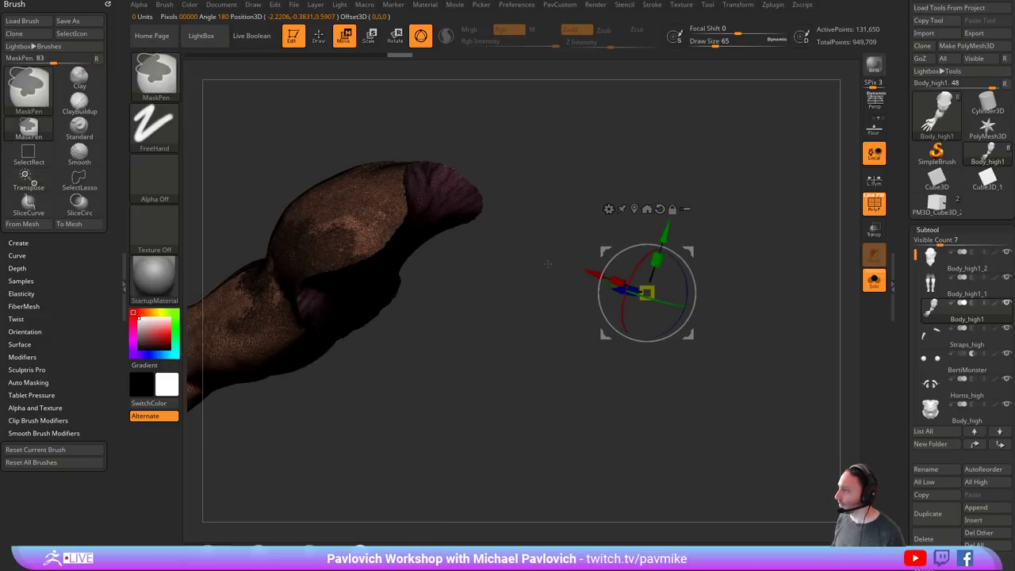
pyautogui.moveTo(546, 261); pyautogui.dragTo(482, 240, button='right')
pyautogui.keyDown('ctrl'); pyautogui.click(443, 283); pyautogui.keyUp('ctrl')
pyautogui.moveTo(679, 238); pyautogui.dragTo(624, 229, button='right')
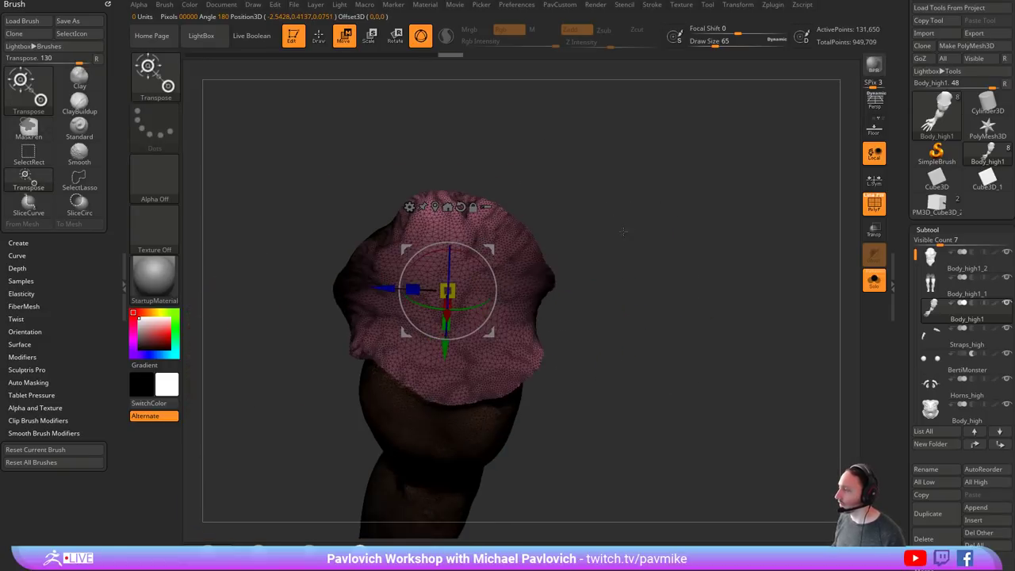
pyautogui.moveTo(494, 199); pyautogui.dragTo(549, 177, button='right')
pyautogui.keyDown('ctrl'); pyautogui.moveTo(497, 315); pyautogui.dragTo(527, 329); pyautogui.keyUp('ctrl')
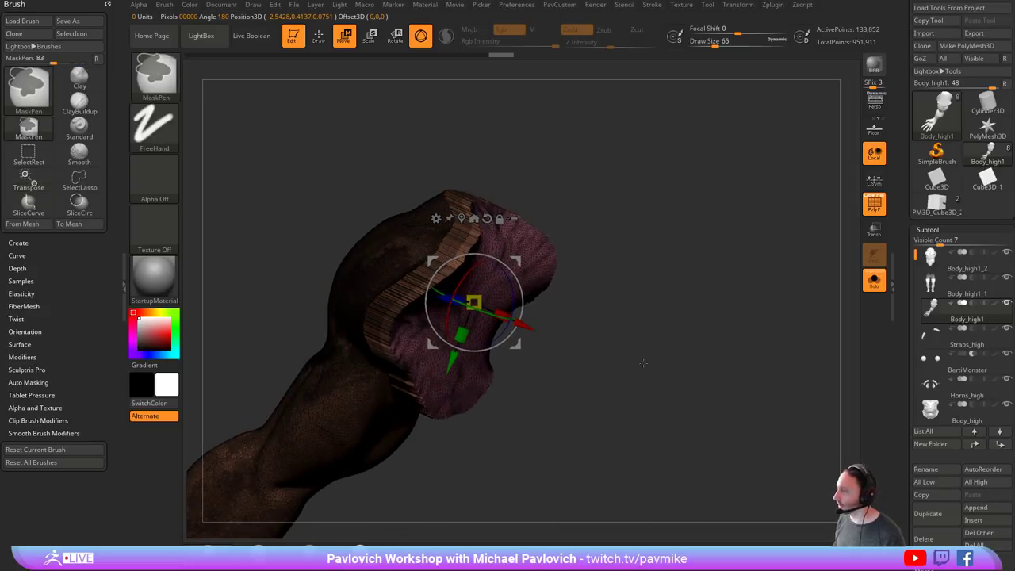
pyautogui.hotkey('ctrl', 'z')
pyautogui.hotkey('ctrl', 'z')
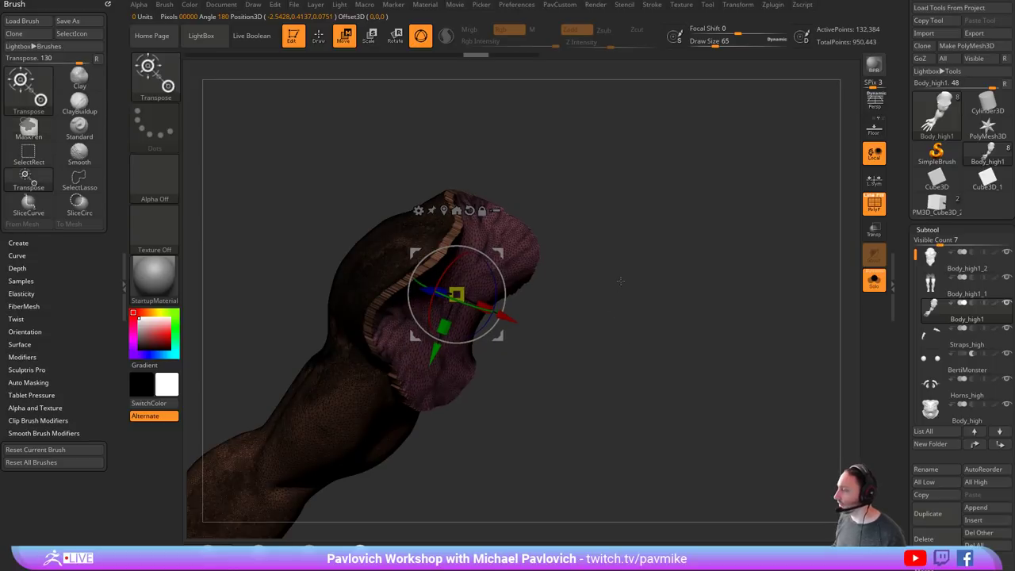
# - With the polyframe off, try scaling the extruded shoulder cap with the gizmo and undo back to the unextruded cap
pyautogui.moveTo(621, 281)
pyautogui.mouseDown()
pyautogui.moveTo(627, 342)
pyautogui.moveTo(593, 352)
pyautogui.moveTo(825, 232)
pyautogui.mouseUp()
pyautogui.click(864, 208)
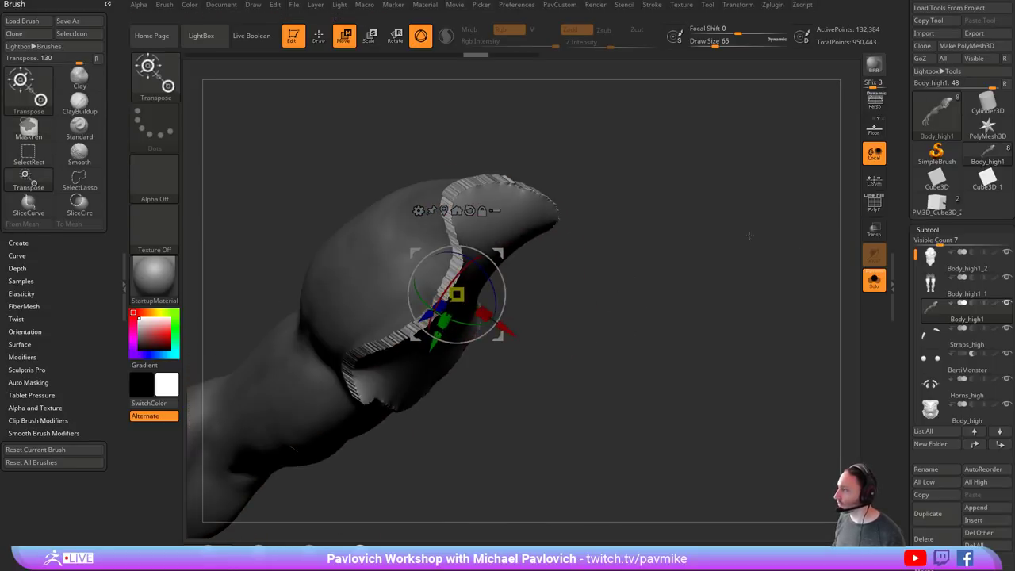
pyautogui.moveTo(738, 242); pyautogui.dragTo(619, 228)
pyautogui.moveTo(631, 191); pyautogui.dragTo(577, 238)
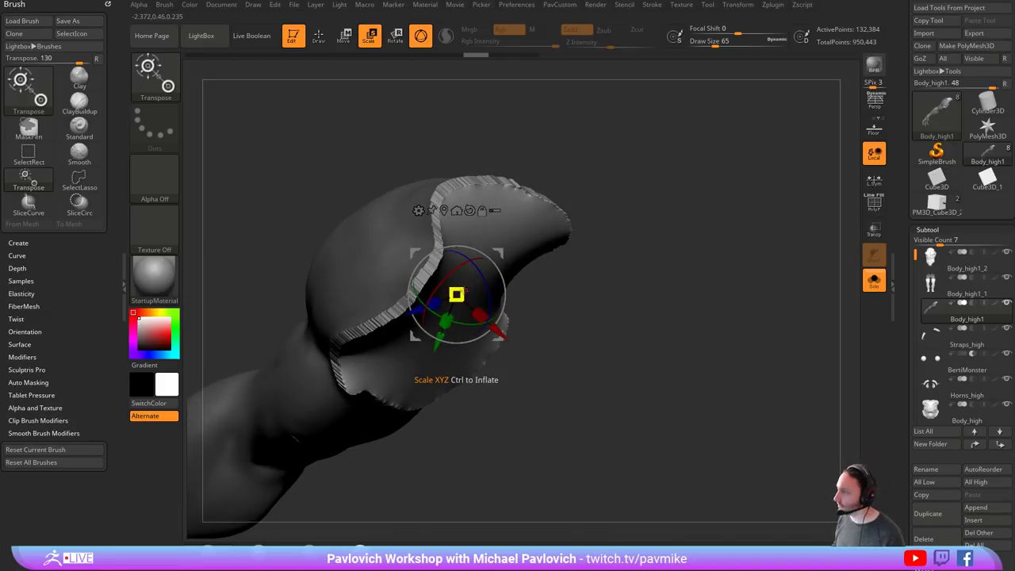
pyautogui.moveTo(458, 295); pyautogui.dragTo(453, 296)
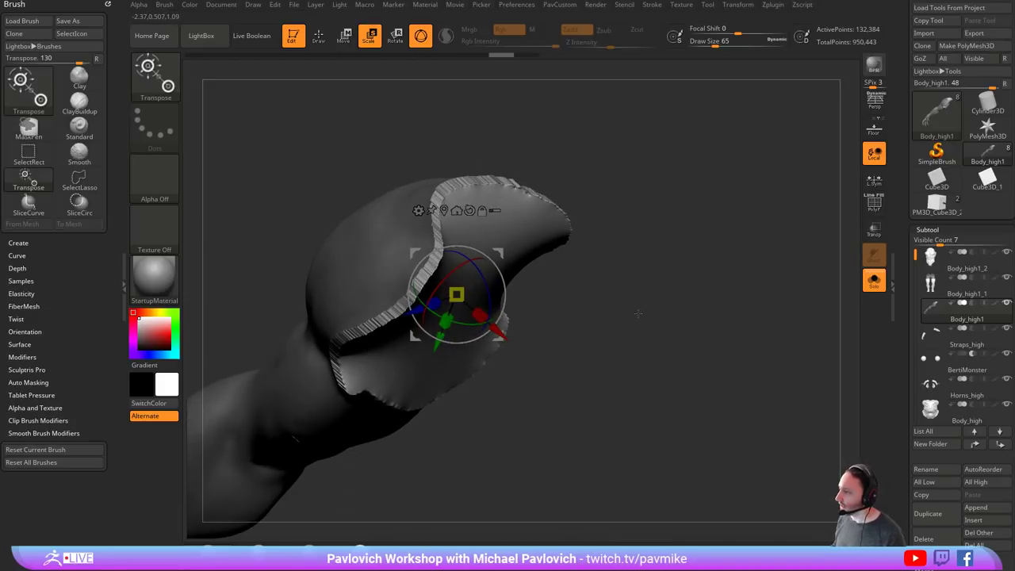
pyautogui.moveTo(637, 312); pyautogui.dragTo(664, 250)
pyautogui.hotkey('ctrl', 'z')
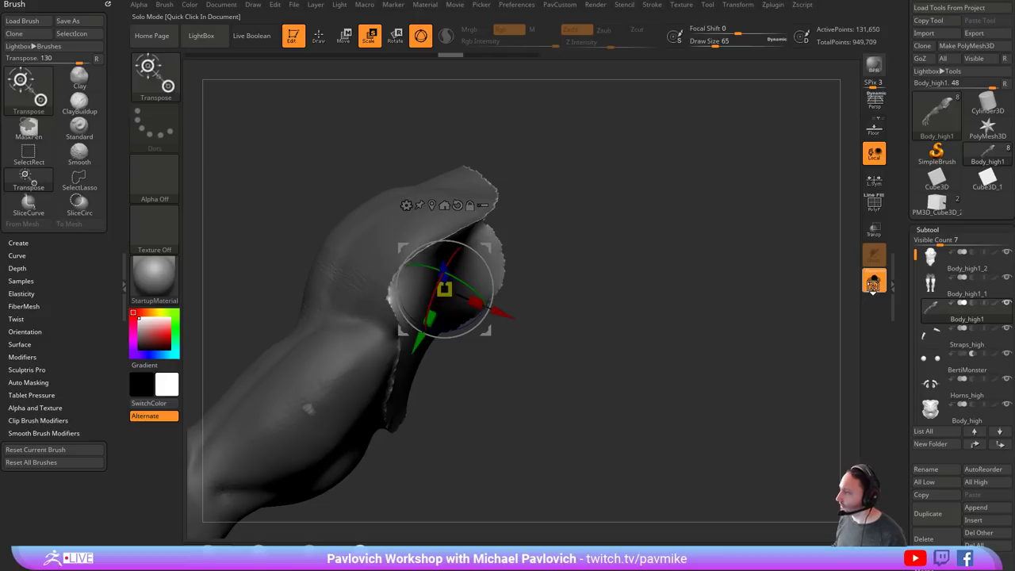
# - Check the arm with Solo off and on, return to drawing mode and show the polyframe again
pyautogui.click(873, 285)
pyautogui.click(873, 285)
pyautogui.moveTo(805, 291)
pyautogui.keyDown('alt'); pyautogui.mouseDown()
pyautogui.moveTo(834, 246)
pyautogui.moveTo(836, 260)
pyautogui.mouseUp(); pyautogui.keyUp('alt')
pyautogui.press('q')
pyautogui.click(875, 209)
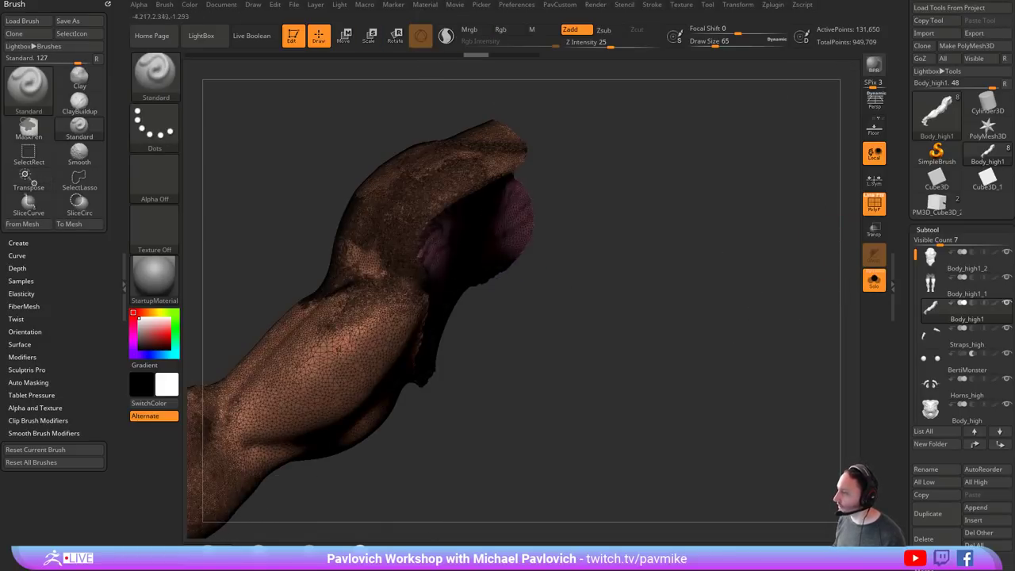
# - Isolate the shoulder cap's polygroup, examine it from another angle and show the whole arm again
pyautogui.moveTo(600, 261); pyautogui.dragTo(601, 238)
pyautogui.press('w')
pyautogui.keyDown('ctrl'); pyautogui.click(556, 226); pyautogui.keyUp('ctrl')
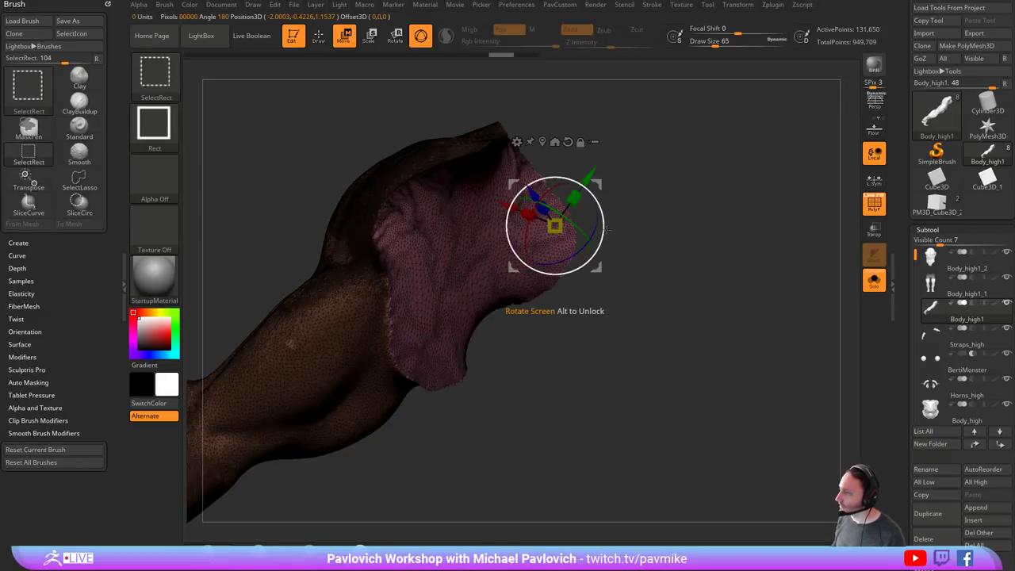
pyautogui.press('q')
pyautogui.keyDown('ctrl'); pyautogui.click(682, 188); pyautogui.keyUp('ctrl')
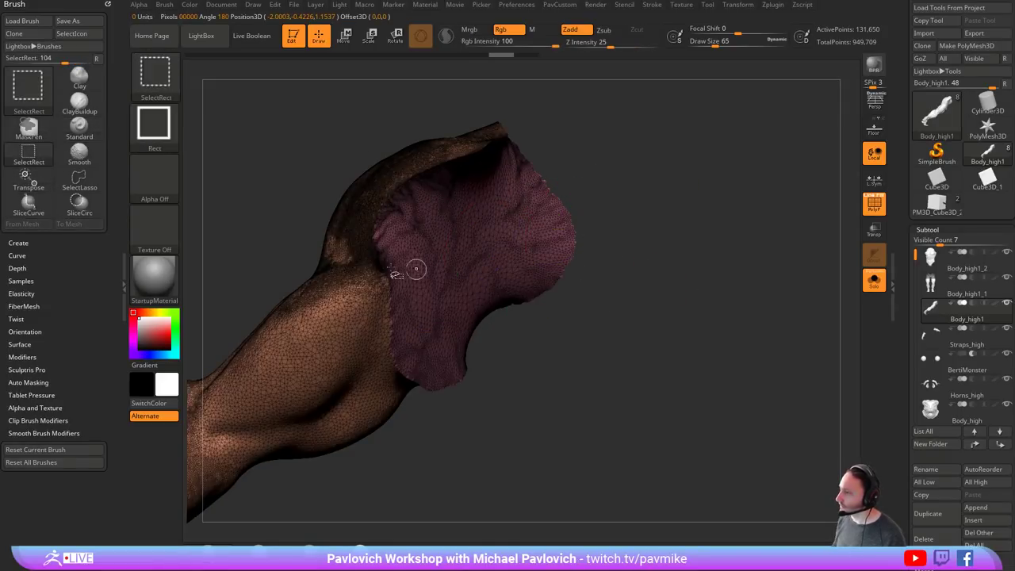
pyautogui.keyDown('ctrl'); pyautogui.keyDown('shift'); pyautogui.click(157, 88); pyautogui.keyUp('shift'); pyautogui.keyUp('ctrl')
pyautogui.keyDown('ctrl'); pyautogui.keyDown('shift'); pyautogui.click(472, 249); pyautogui.keyUp('shift'); pyautogui.keyUp('ctrl')
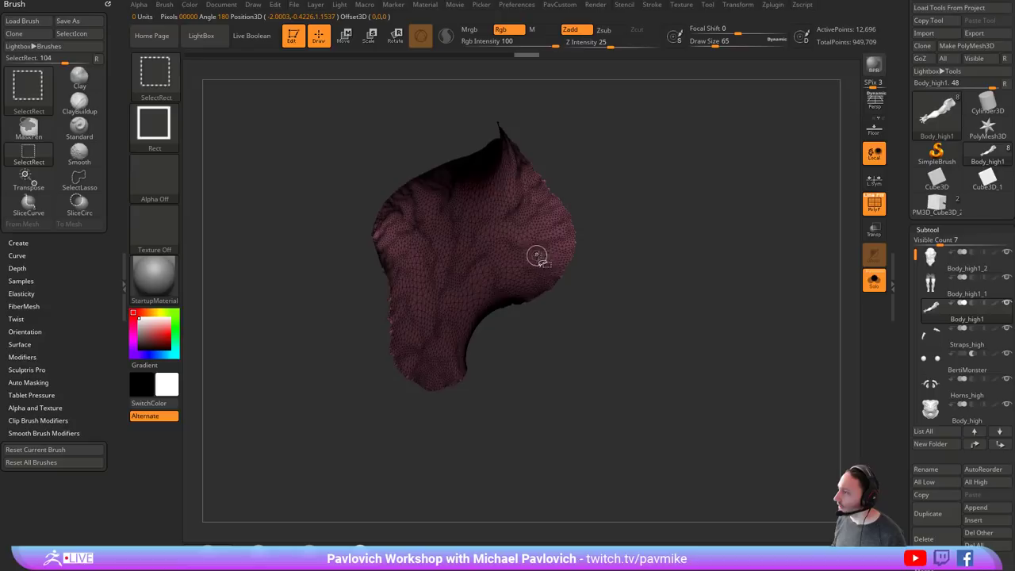
pyautogui.moveTo(623, 254)
pyautogui.mouseDown()
pyautogui.moveTo(716, 245)
pyautogui.moveTo(671, 227)
pyautogui.moveTo(595, 223)
pyautogui.moveTo(535, 258)
pyautogui.moveTo(576, 184)
pyautogui.mouseUp()
pyautogui.keyDown('ctrl'); pyautogui.keyDown('shift'); pyautogui.click(651, 228); pyautogui.keyUp('shift'); pyautogui.keyUp('ctrl')
pyautogui.moveTo(672, 252); pyautogui.dragTo(665, 261)
# - Mask everything except the shoulder cap's polygroup using the gizmo, and restore the mask over the patch cleared on the upper arm
pyautogui.press('w')
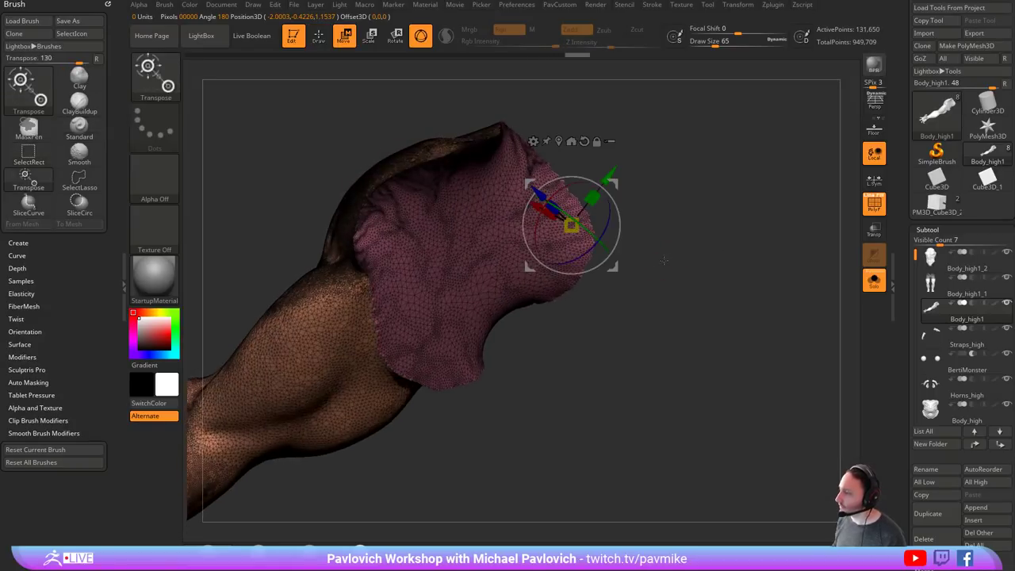
pyautogui.keyDown('ctrl'); pyautogui.click(476, 262); pyautogui.keyUp('ctrl')
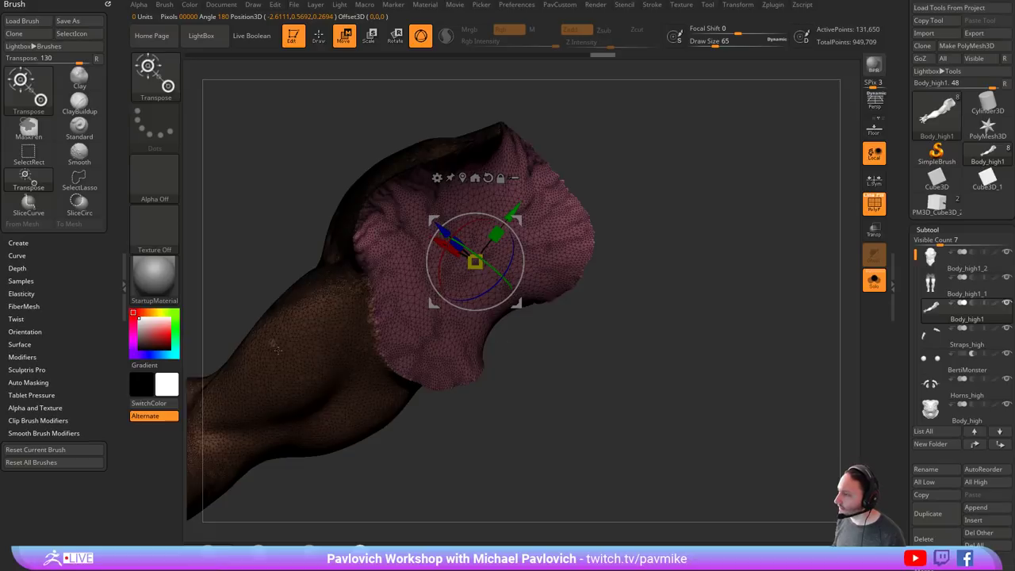
pyautogui.keyDown('ctrl'); pyautogui.keyDown('alt'); pyautogui.moveTo(231, 285); pyautogui.dragTo(287, 370); pyautogui.keyUp('alt'); pyautogui.keyUp('ctrl')
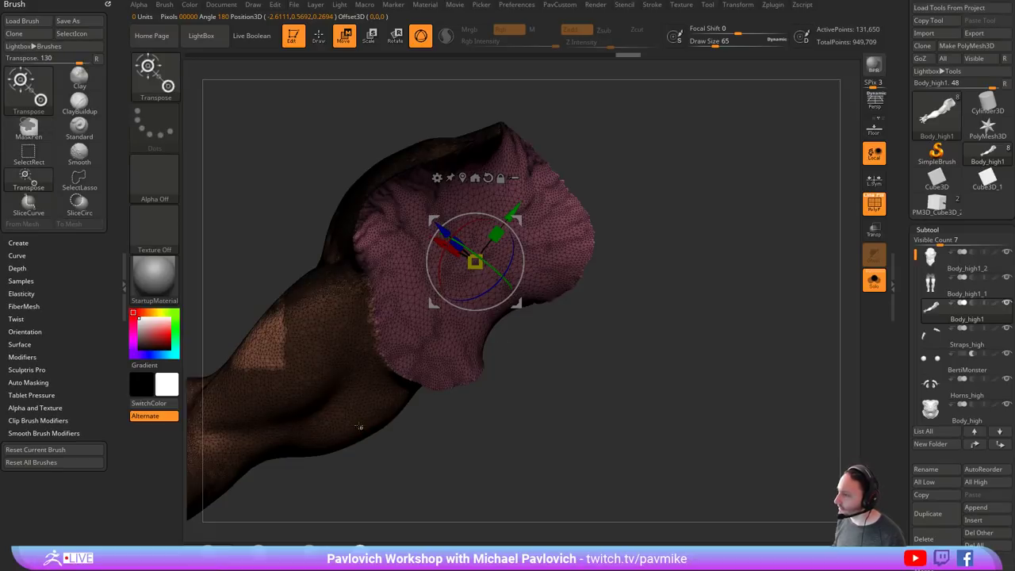
pyautogui.hotkey('ctrl', 'z')
pyautogui.keyDown('ctrl'); pyautogui.moveTo(205, 262); pyautogui.dragTo(288, 377); pyautogui.keyUp('ctrl')
pyautogui.moveTo(629, 192)
pyautogui.keyDown('alt'); pyautogui.mouseDown()
pyautogui.moveTo(624, 222)
pyautogui.moveTo(636, 223)
pyautogui.mouseUp(); pyautogui.keyUp('alt')
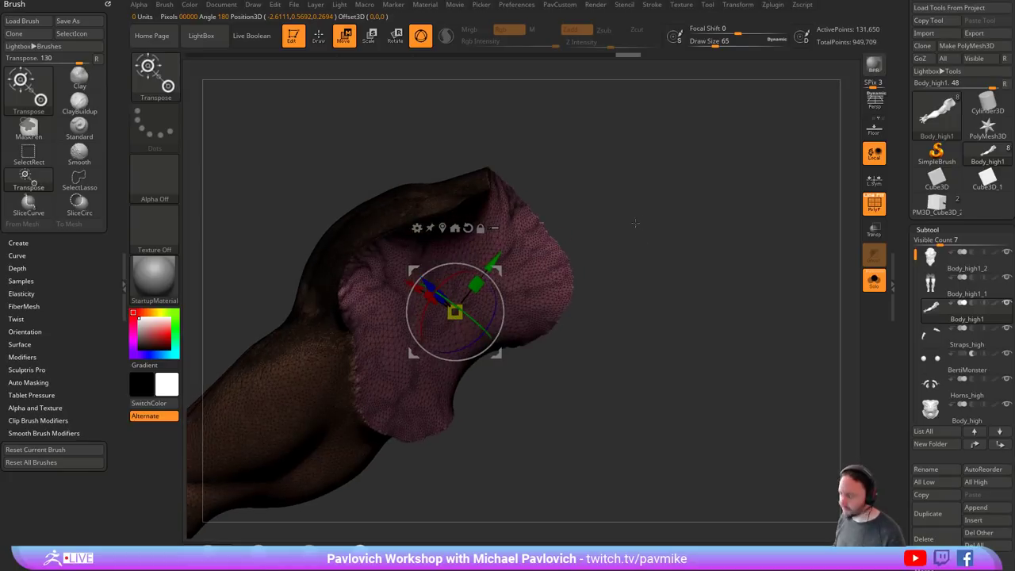
# - Switch from the gizmo to the Transpose line and try insetting the shoulder cap by scaling, undoing the inset
pyautogui.press('y')
pyautogui.moveTo(619, 284); pyautogui.dragTo(619, 241)
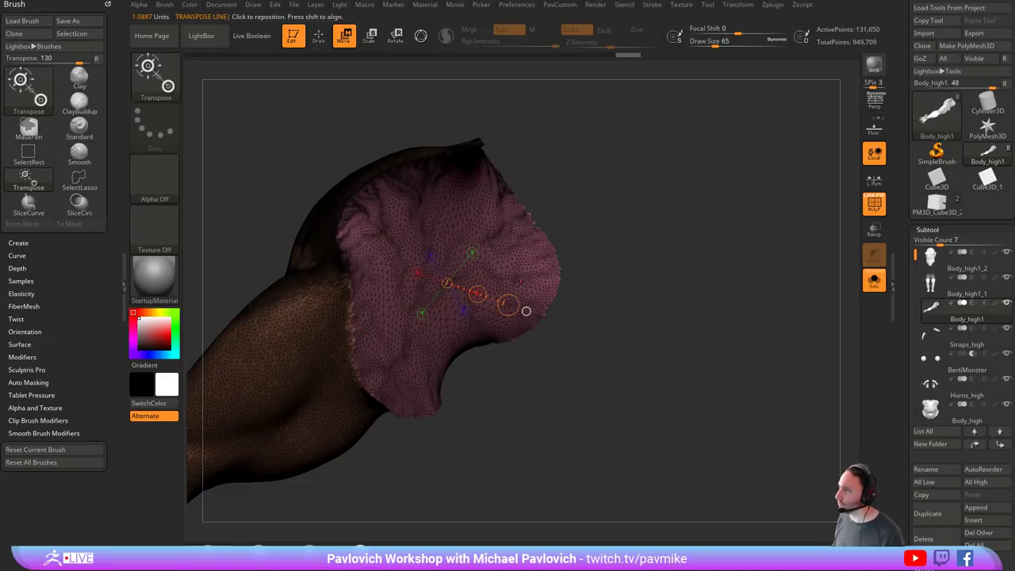
pyautogui.press('e')
pyautogui.keyDown('ctrl'); pyautogui.moveTo(510, 305); pyautogui.dragTo(445, 276); pyautogui.keyUp('ctrl')
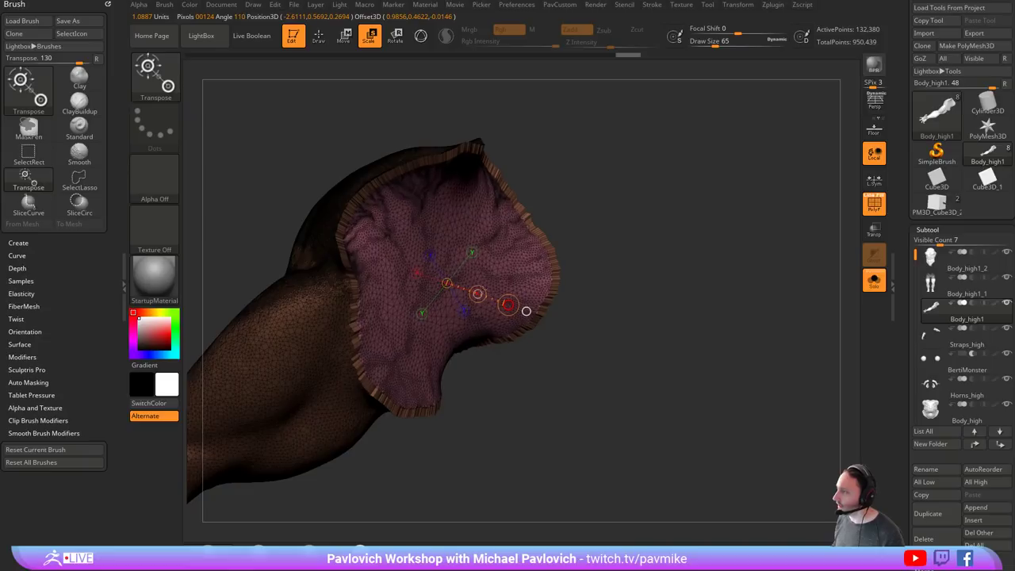
pyautogui.hotkey('ctrl', 'z')
# - Try extruding the shoulder cap outward along the Transpose line and undo the extrusion
pyautogui.press('w')
pyautogui.moveTo(575, 216); pyautogui.dragTo(607, 216)
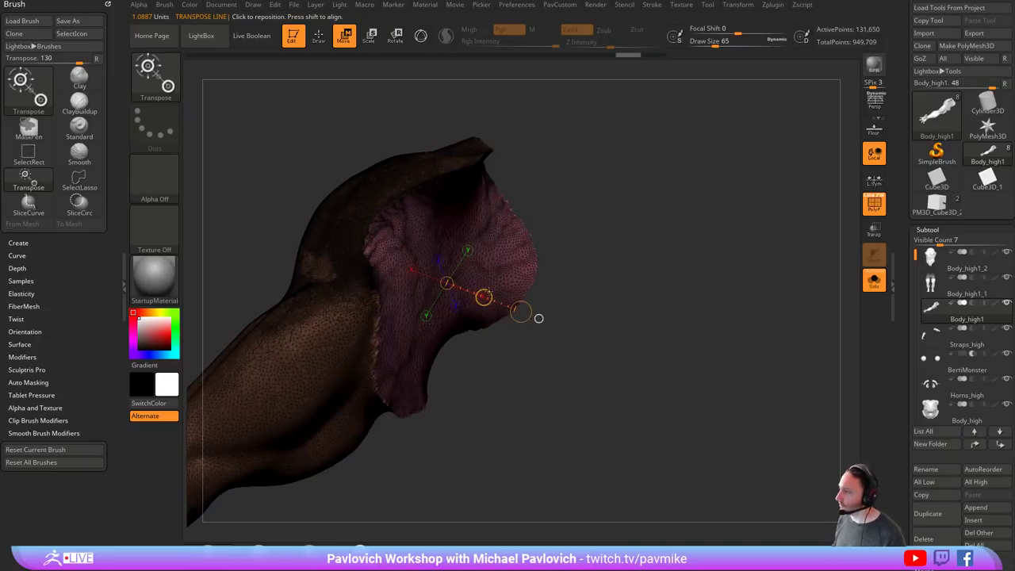
pyautogui.moveTo(484, 298)
pyautogui.keyDown('ctrl'); pyautogui.mouseDown()
pyautogui.moveTo(515, 312)
pyautogui.moveTo(501, 307)
pyautogui.mouseUp(); pyautogui.keyUp('ctrl')
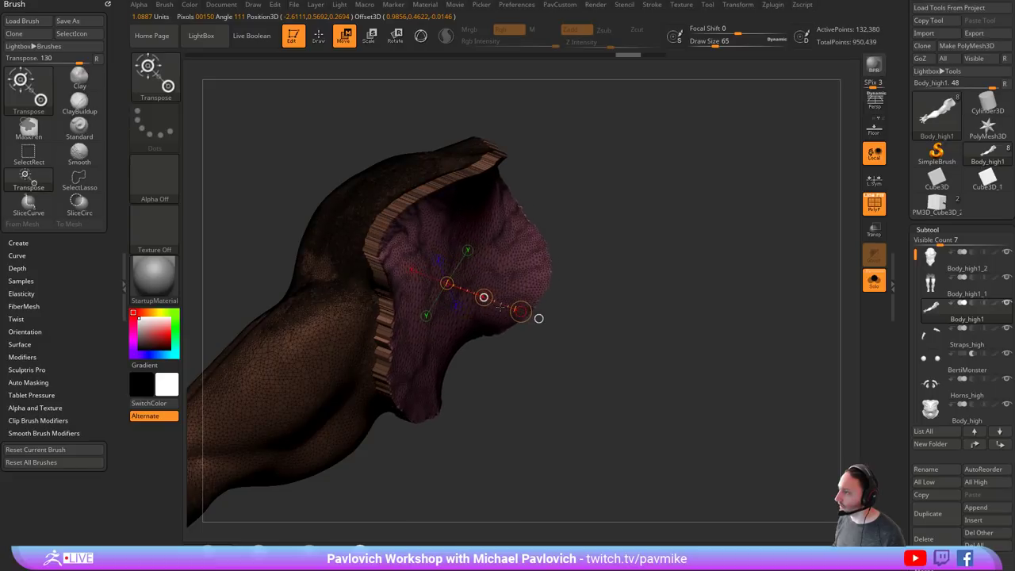
pyautogui.hotkey('ctrl', 'z')
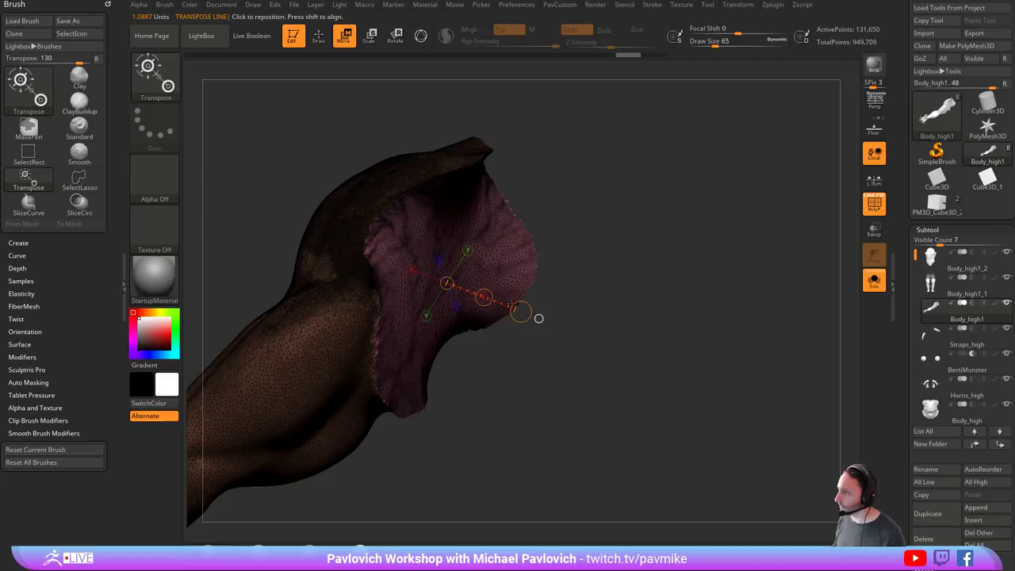
# - Inset the shoulder cap slightly with Transpose scaling and move it slightly outward to form a thin rim around the cut
pyautogui.press('e')
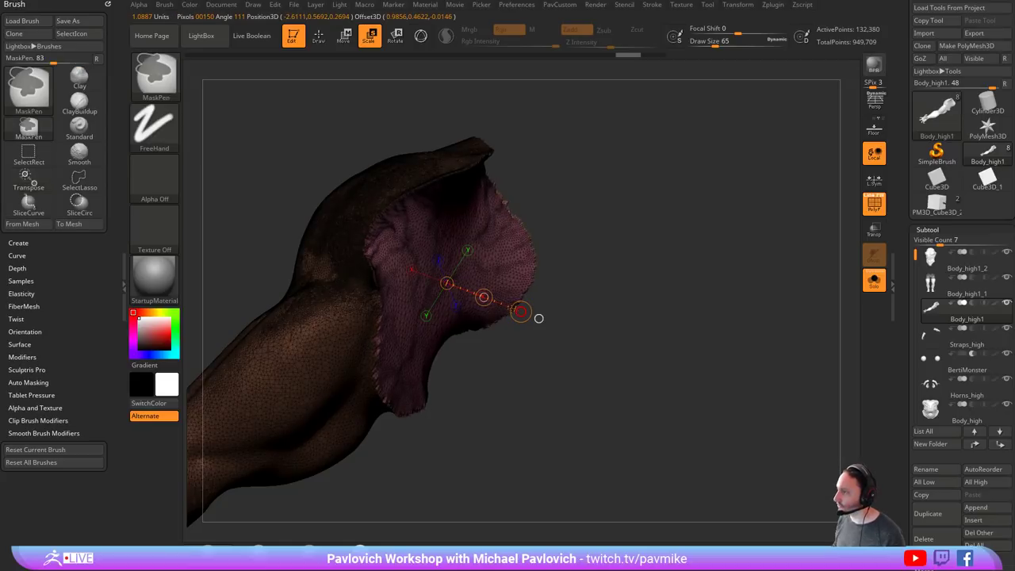
pyautogui.press('w')
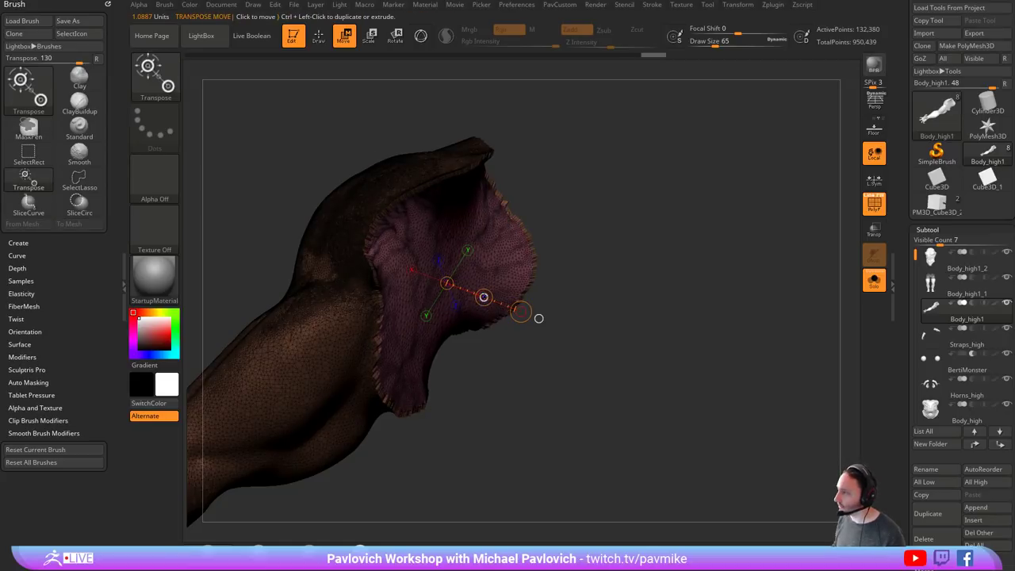
pyautogui.keyDown('ctrl'); pyautogui.moveTo(484, 297); pyautogui.dragTo(487, 298); pyautogui.keyUp('ctrl')
pyautogui.press('q')
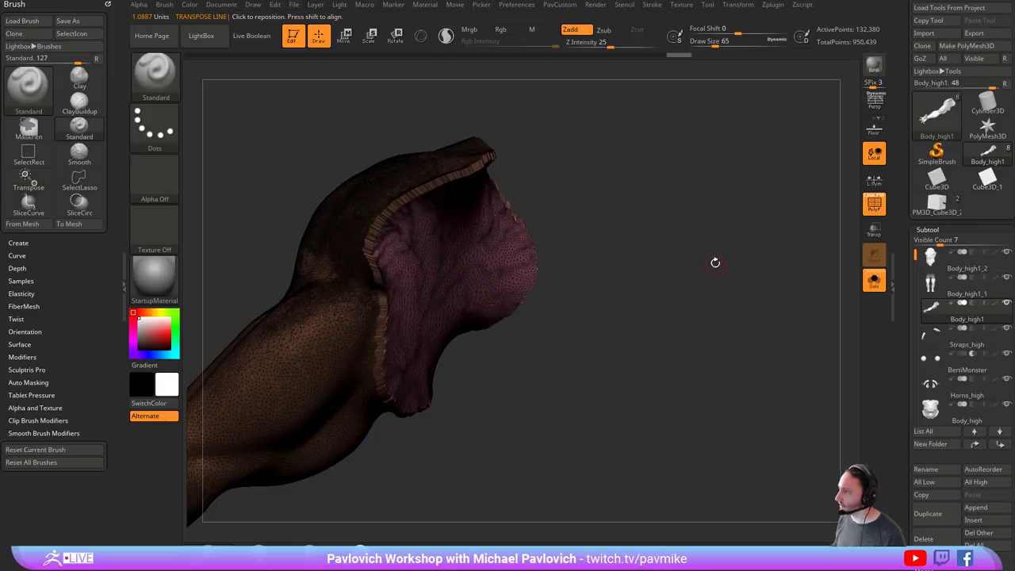
pyautogui.moveTo(716, 262)
pyautogui.mouseDown()
pyautogui.moveTo(639, 283)
pyautogui.moveTo(698, 283)
pyautogui.moveTo(718, 268)
pyautogui.moveTo(749, 332)
pyautogui.mouseUp()
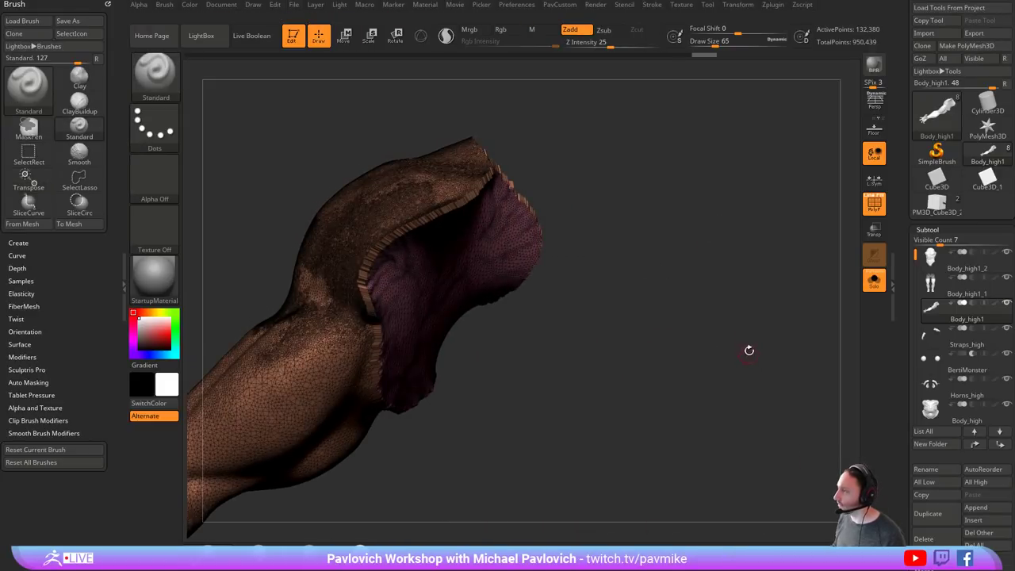
# - Try DynaMesh on the arm with its rimmed cap, enlarge the draw size to 94 and undo the remesh
pyautogui.press('space')
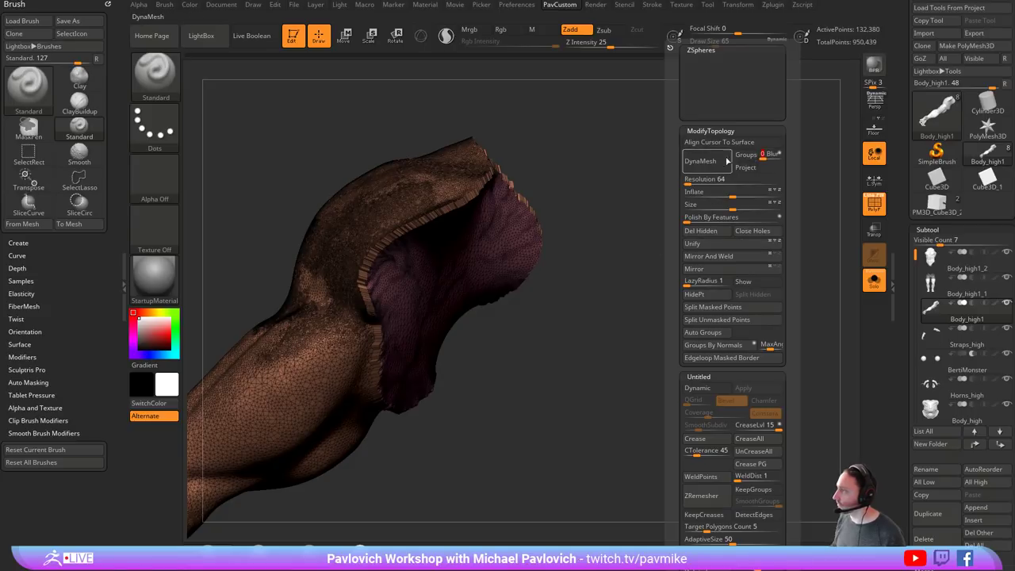
pyautogui.click(721, 161)
pyautogui.moveTo(640, 274)
pyautogui.mouseDown()
pyautogui.moveTo(624, 290)
pyautogui.moveTo(669, 299)
pyautogui.moveTo(652, 273)
pyautogui.moveTo(619, 286)
pyautogui.moveTo(606, 228)
pyautogui.mouseUp()
pyautogui.press('s')
pyautogui.click(665, 284)
pyautogui.hotkey('ctrl', 'z')
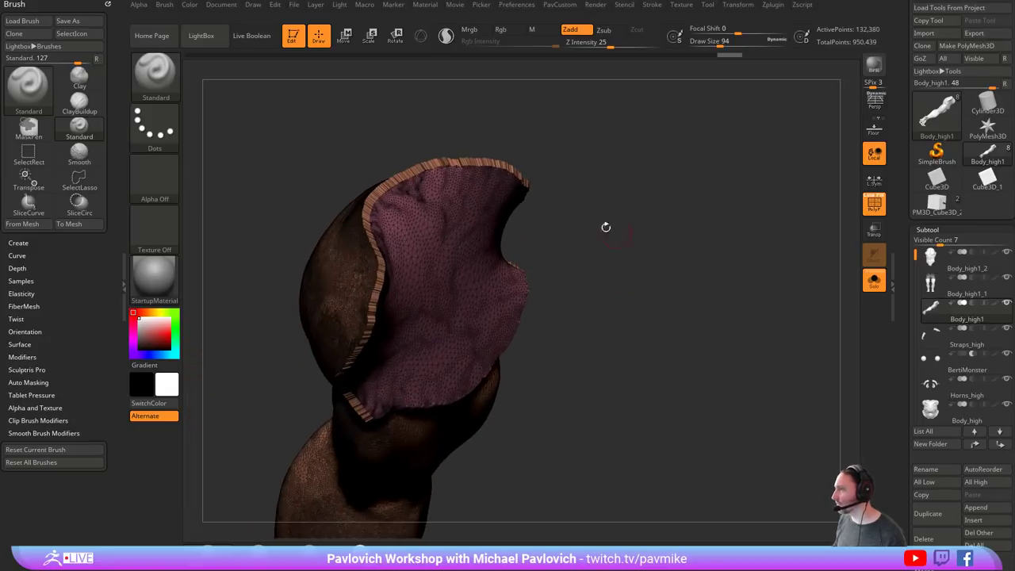
# - Isolate the shoulder cap, grow the visible area over its rim and assign both to one new polygroup, showing the whole arm again
pyautogui.keyDown('ctrl'); pyautogui.keyDown('shift'); pyautogui.click(437, 234); pyautogui.keyUp('shift'); pyautogui.keyUp('ctrl')
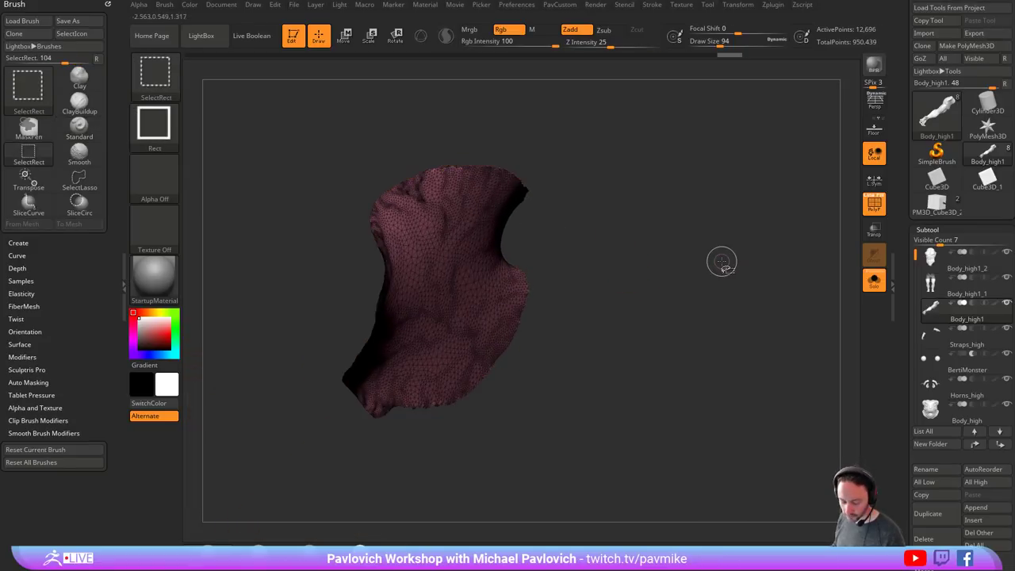
pyautogui.hotkey('ctrl', 'shift', 'x')
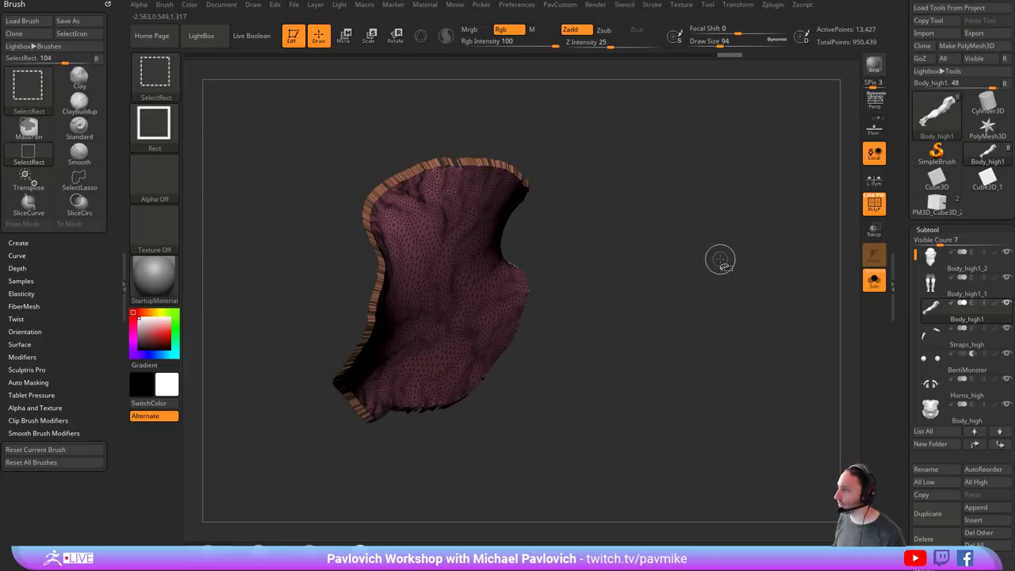
pyautogui.hotkey('ctrl', 'w')
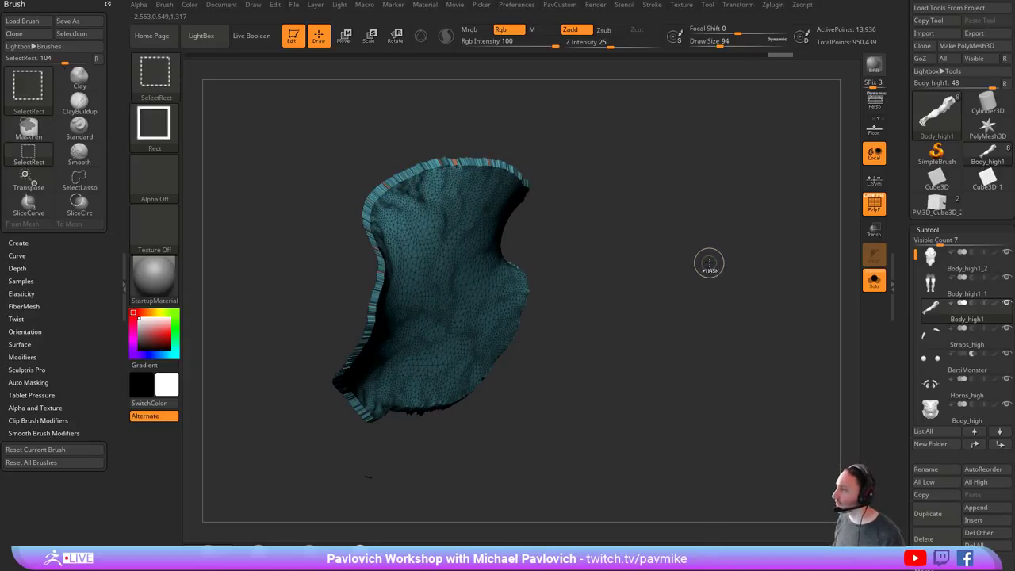
pyautogui.hotkey('ctrl', 'w')
pyautogui.moveTo(709, 265)
pyautogui.mouseDown()
pyautogui.moveTo(666, 299)
pyautogui.moveTo(722, 270)
pyautogui.mouseUp()
pyautogui.keyDown('ctrl'); pyautogui.keyDown('shift'); pyautogui.click(723, 270); pyautogui.keyUp('shift'); pyautogui.keyUp('ctrl')
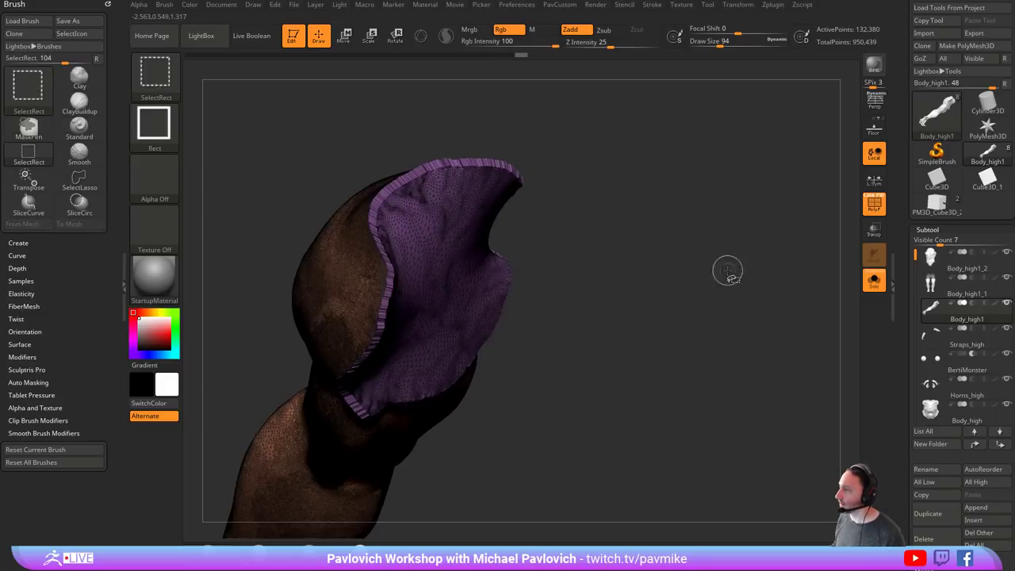
# - With the polyframe off, isolate the rimmed shoulder cap, smooth it repeatedly with Polish By Features and show the whole arm again
pyautogui.click(864, 202)
pyautogui.moveTo(641, 223); pyautogui.dragTo(662, 224)
pyautogui.keyDown('ctrl'); pyautogui.keyDown('shift'); pyautogui.click(451, 221); pyautogui.keyUp('shift'); pyautogui.keyUp('ctrl')
pyautogui.press('space')
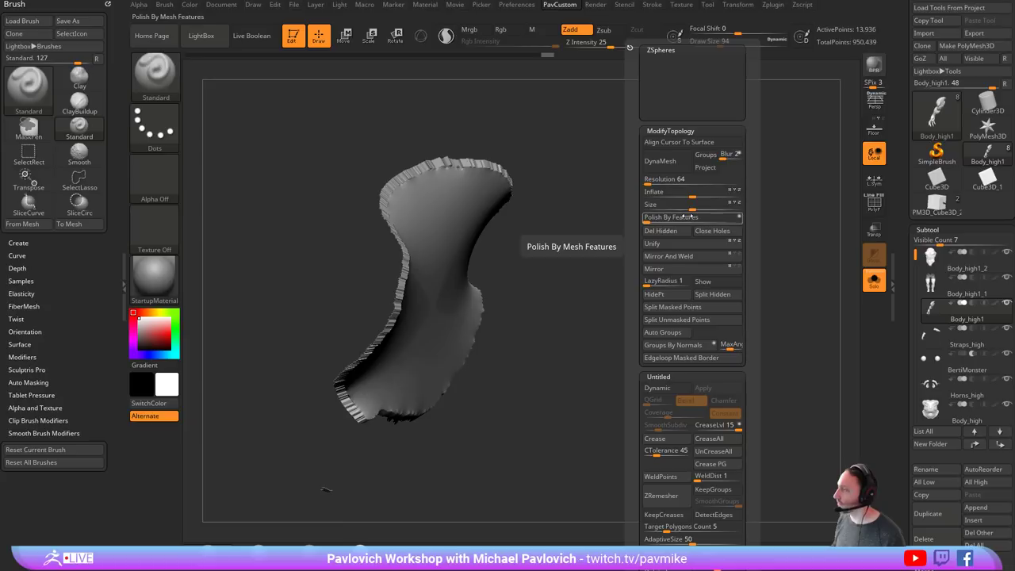
pyautogui.click(649, 220)
pyautogui.click(647, 220)
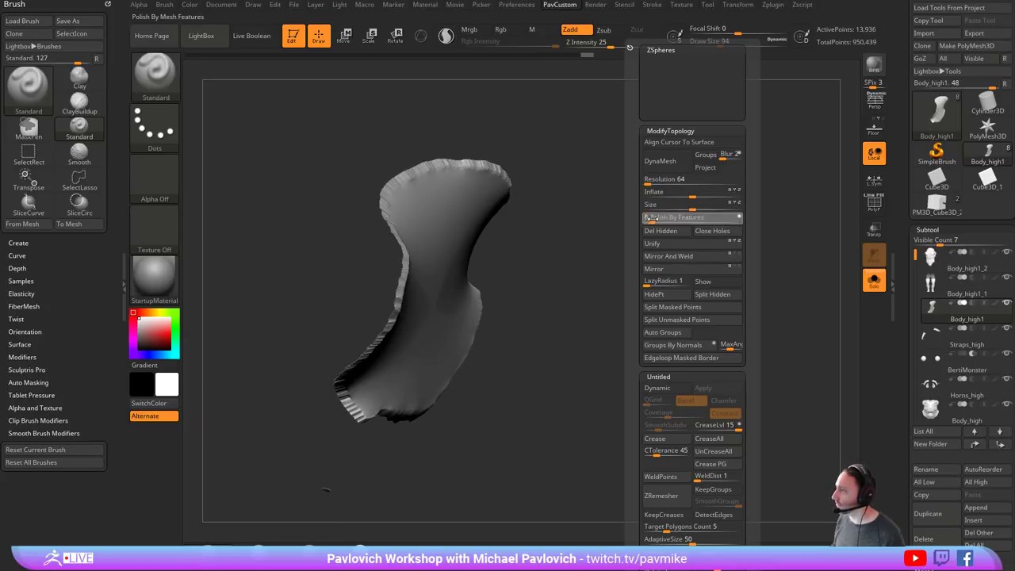
pyautogui.click(646, 219)
pyautogui.moveTo(600, 238)
pyautogui.keyDown('ctrl'); pyautogui.keyDown('shift'); pyautogui.mouseDown()
pyautogui.moveTo(676, 269)
pyautogui.moveTo(653, 256)
pyautogui.moveTo(716, 228)
pyautogui.moveTo(588, 227)
pyautogui.moveTo(599, 271)
pyautogui.mouseUp(); pyautogui.keyUp('shift'); pyautogui.keyUp('ctrl')
pyautogui.keyDown('ctrl'); pyautogui.keyDown('shift'); pyautogui.click(661, 225); pyautogui.keyUp('shift'); pyautogui.keyUp('ctrl')
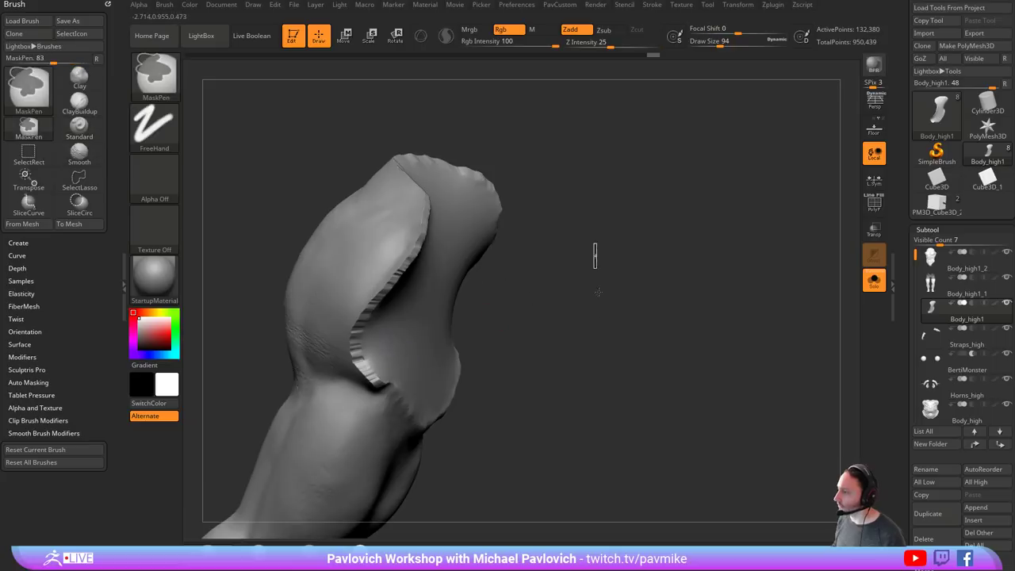
# - DynaMesh the arm together with its polished shoulder cap and inspect the remeshed rim
pyautogui.press('space')
pyautogui.click(554, 167)
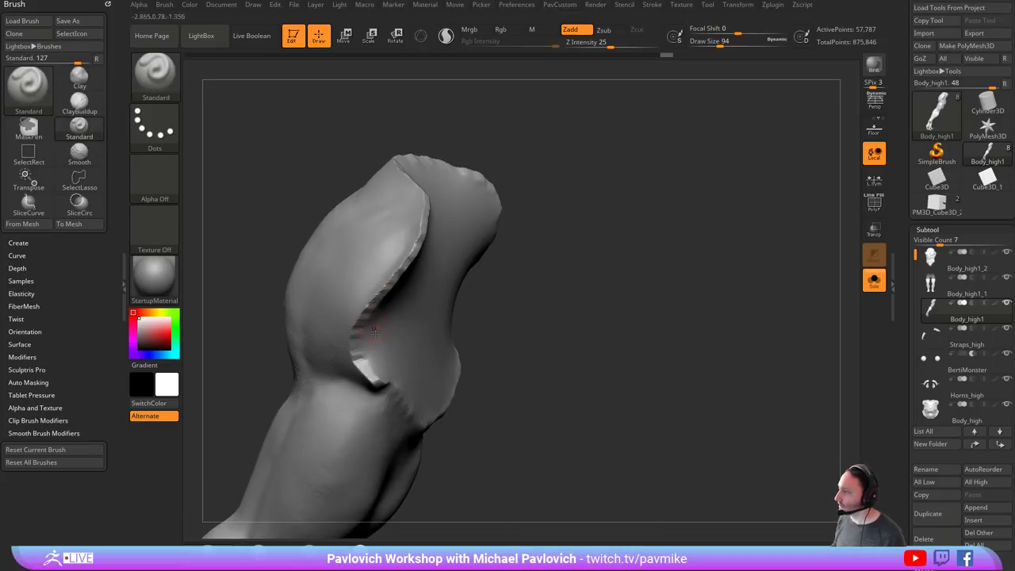
pyautogui.moveTo(638, 175); pyautogui.dragTo(619, 289)
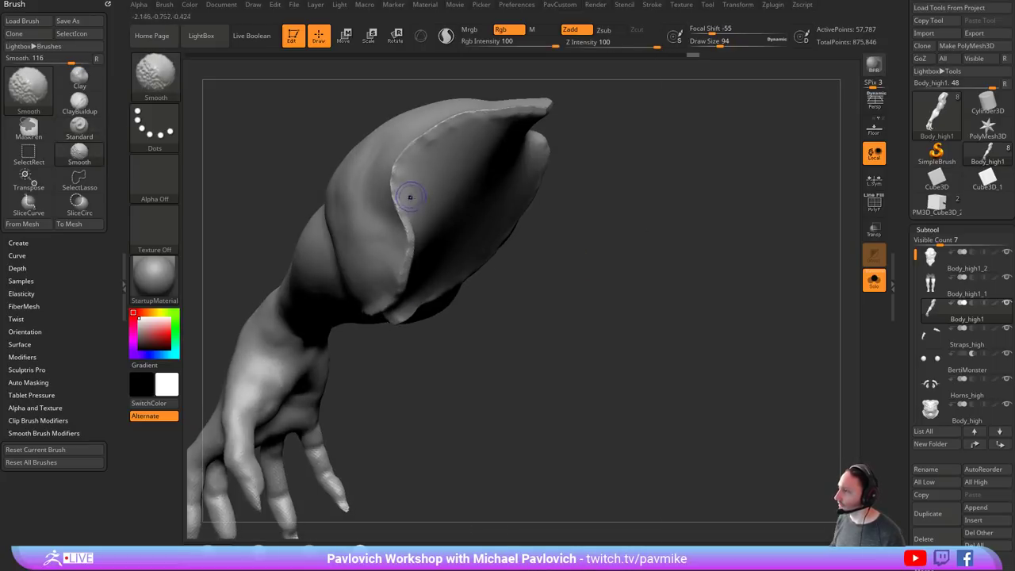
pyautogui.moveTo(653, 160)
pyautogui.mouseDown()
pyautogui.moveTo(730, 175)
pyautogui.moveTo(678, 206)
pyautogui.mouseUp()
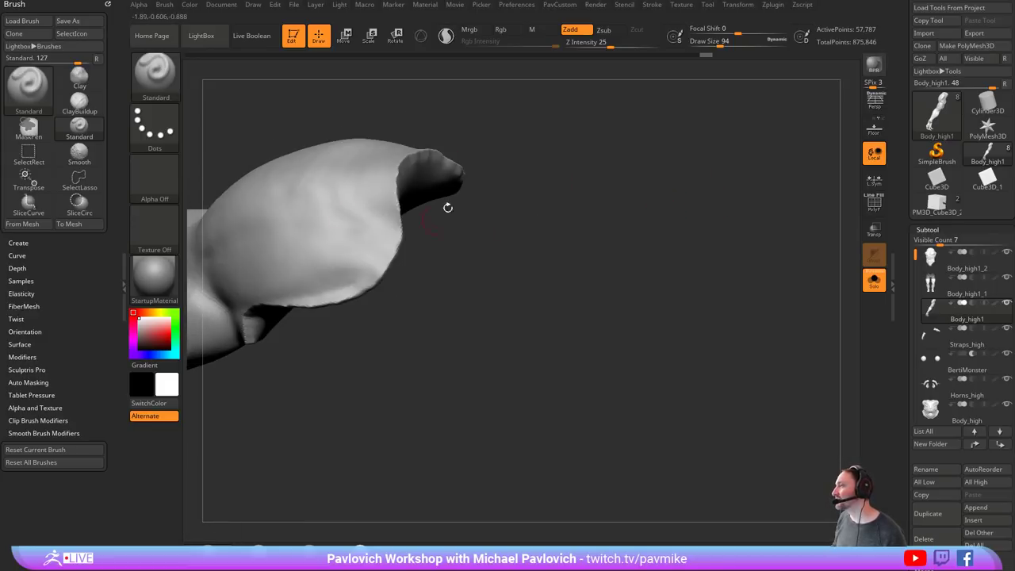
pyautogui.moveTo(454, 242); pyautogui.dragTo(450, 198)
# - With the polyframe on, mask the arm by feature using Groups only, then grow and invert the mask so only the cap's border stays editable
pyautogui.hotkey('shift', 'f')
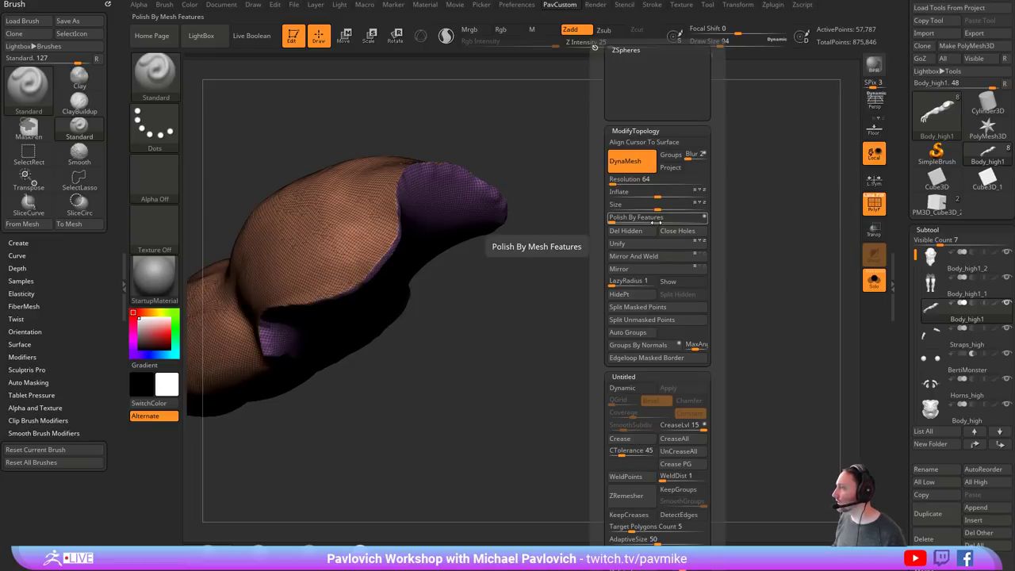
pyautogui.click(896, 304)
pyautogui.moveTo(899, 284); pyautogui.dragTo(898, 123)
pyautogui.click(929, 264)
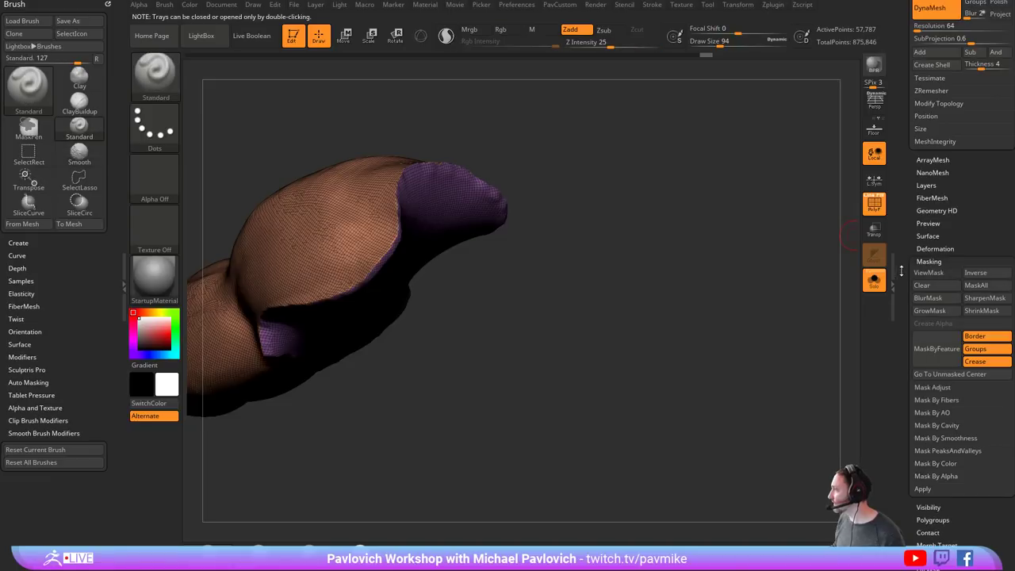
pyautogui.moveTo(903, 270); pyautogui.dragTo(907, 263)
pyautogui.click(978, 315)
pyautogui.click(979, 305)
pyautogui.click(940, 309)
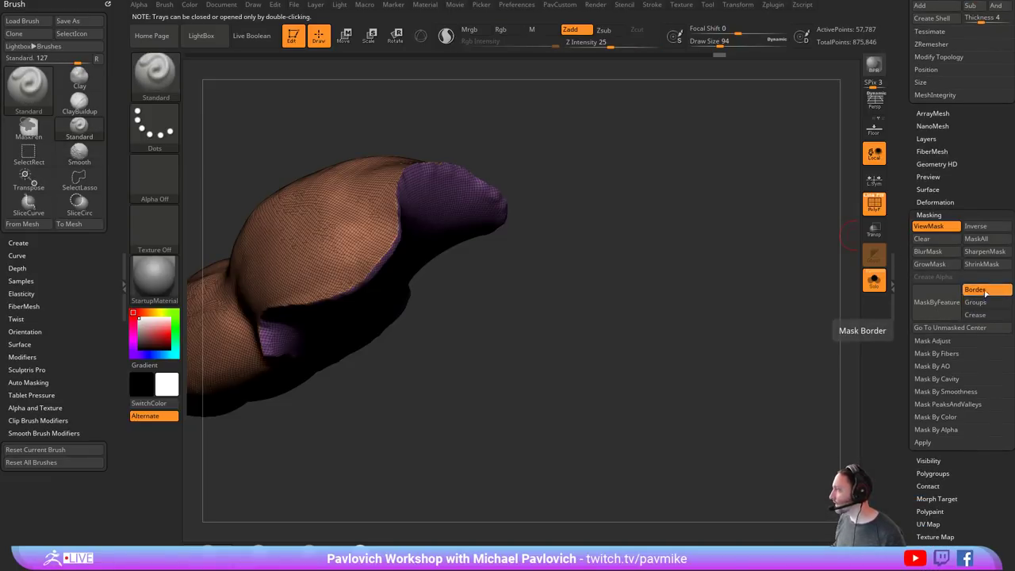
pyautogui.click(980, 292)
pyautogui.click(983, 305)
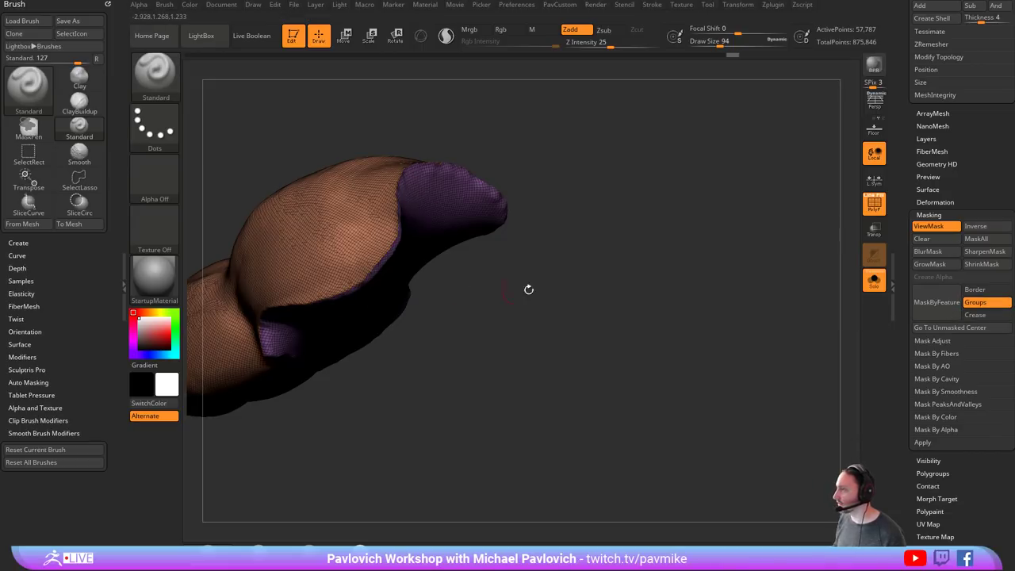
pyautogui.click(945, 265)
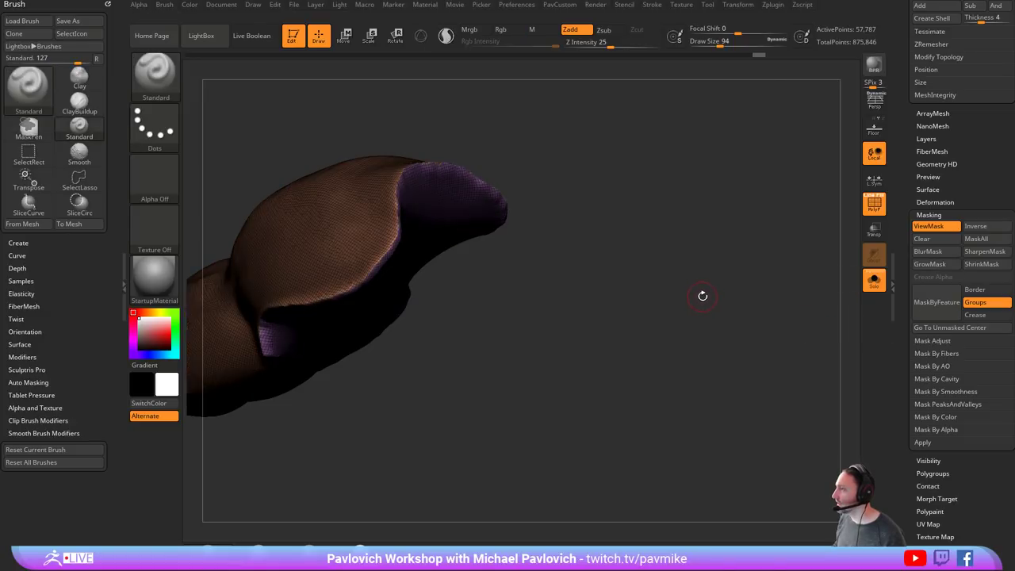
# - Smooth the unmasked cap border with Polish By Features, clear the mask, turn the polyframe off and bring back the other subtools
pyautogui.press('`')
pyautogui.click(668, 219)
pyautogui.click(668, 219)
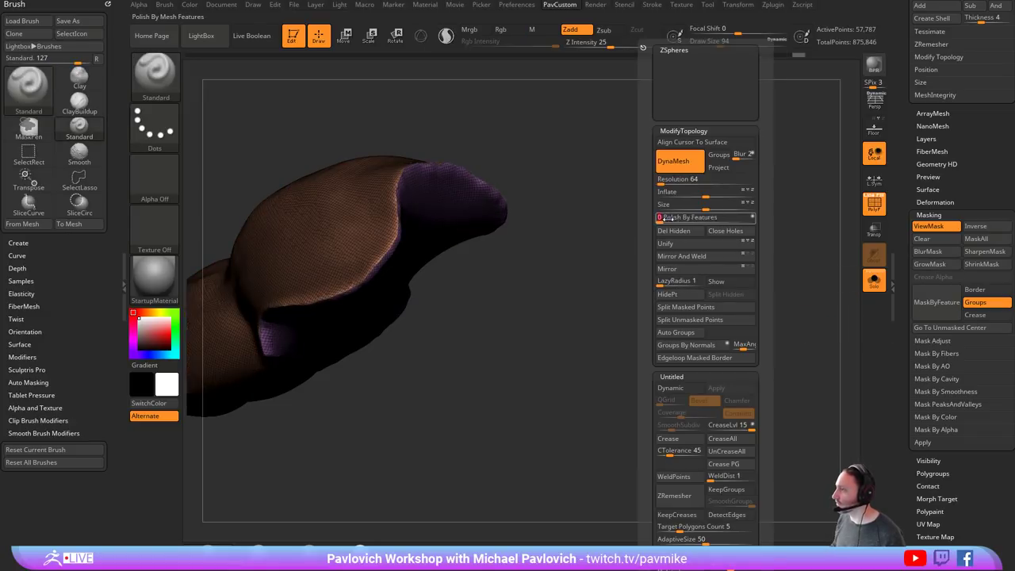
pyautogui.keyDown('ctrl'); pyautogui.moveTo(746, 266); pyautogui.dragTo(771, 290); pyautogui.keyUp('ctrl')
pyautogui.click(869, 209)
pyautogui.moveTo(725, 256); pyautogui.dragTo(543, 258)
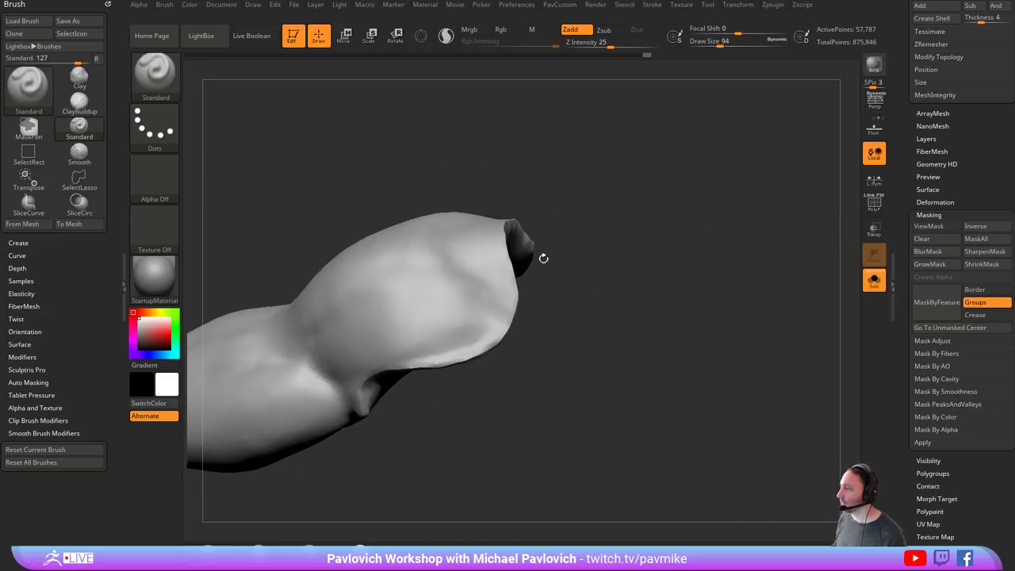
pyautogui.keyDown('shift'); pyautogui.moveTo(717, 317); pyautogui.dragTo(745, 314); pyautogui.keyUp('shift')
pyautogui.click(872, 287)
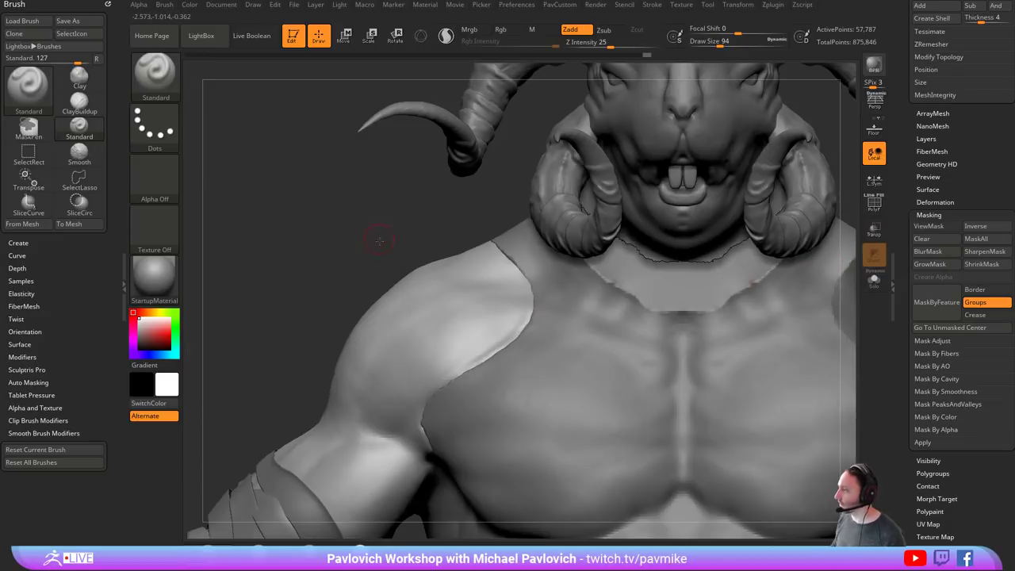
# - Restore the missing opposite arm with Mirror And Weld
pyautogui.keyDown('alt'); pyautogui.moveTo(379, 241); pyautogui.dragTo(379, 161); pyautogui.keyUp('alt')
pyautogui.moveTo(775, 247)
pyautogui.keyDown('alt'); pyautogui.mouseDown()
pyautogui.moveTo(730, 246)
pyautogui.moveTo(785, 260)
pyautogui.moveTo(742, 264)
pyautogui.mouseUp(); pyautogui.keyUp('alt')
pyautogui.press('s')
pyautogui.press('[')
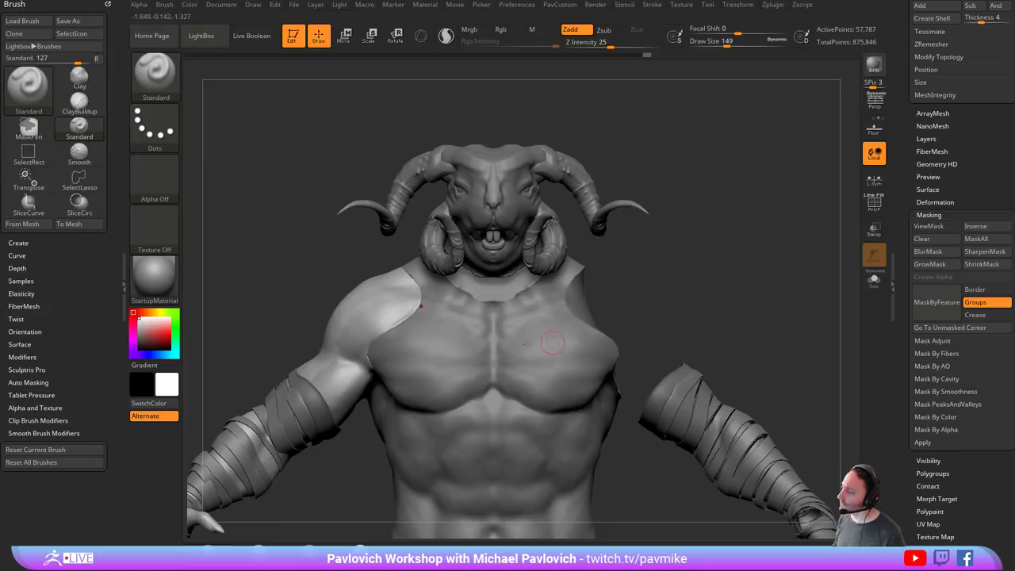
pyautogui.moveTo(737, 254)
pyautogui.mouseDown()
pyautogui.moveTo(780, 278)
pyautogui.moveTo(791, 256)
pyautogui.moveTo(732, 236)
pyautogui.moveTo(758, 268)
pyautogui.mouseUp()
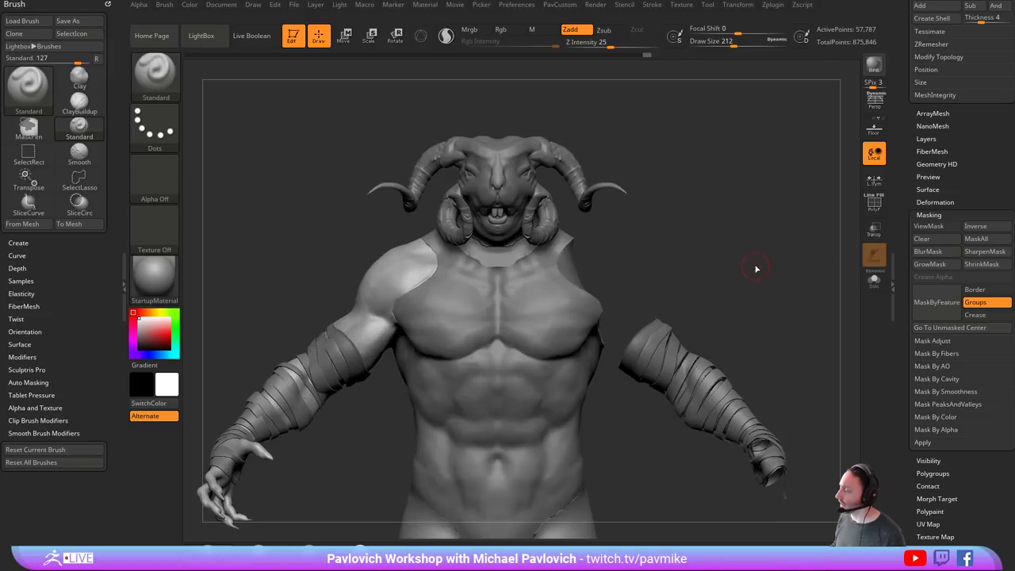
pyautogui.press('space')
pyautogui.click(757, 256)
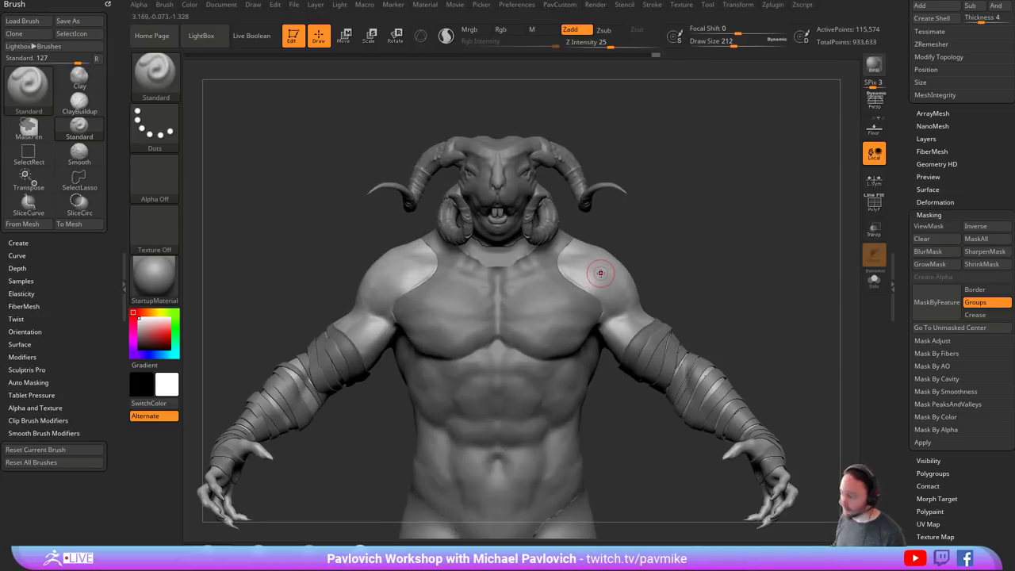
pyautogui.keyDown('alt'); pyautogui.moveTo(700, 233); pyautogui.dragTo(740, 247); pyautogui.keyUp('alt')
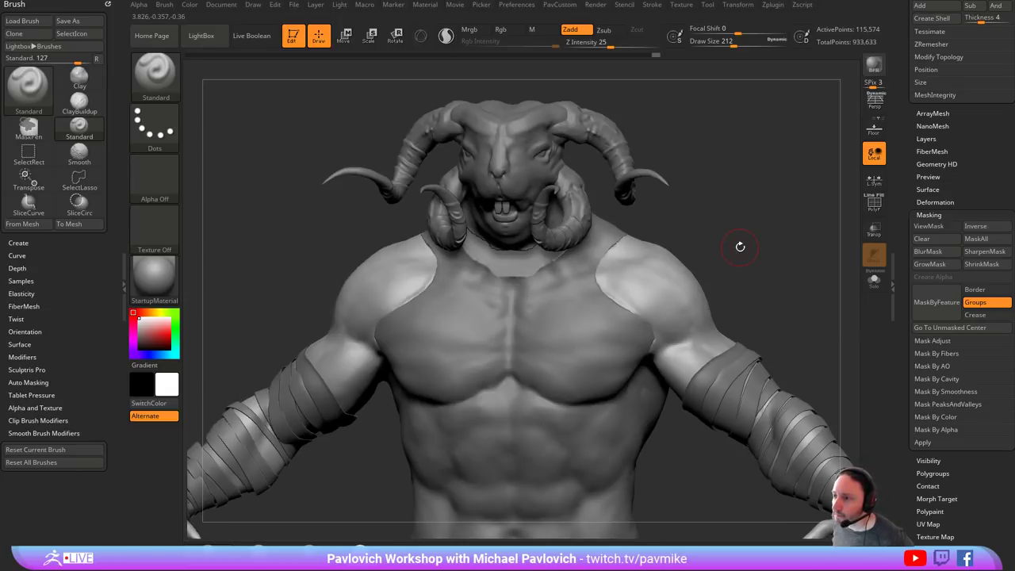
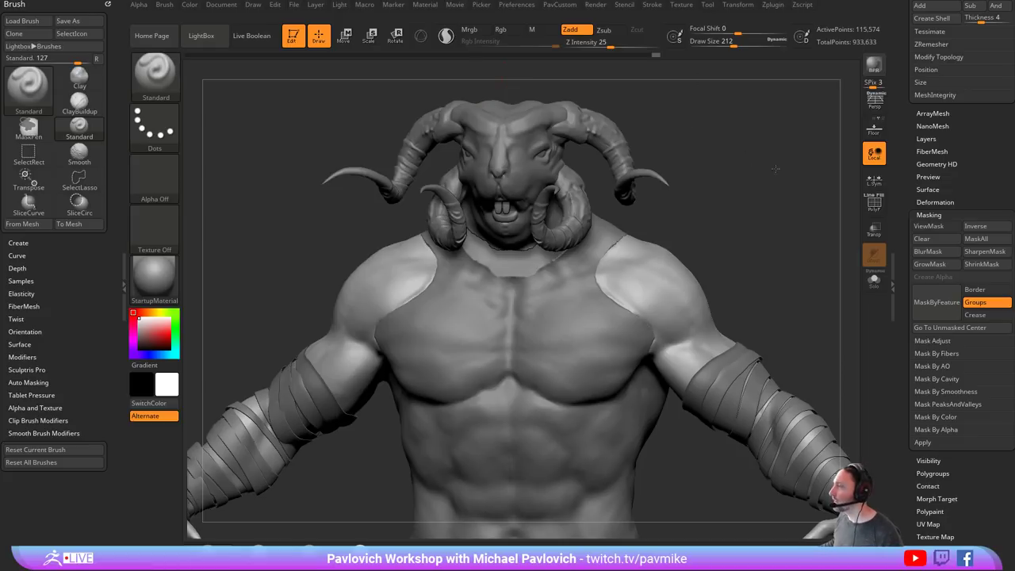
# - Switch to the torso, isolate its neck and shoulder caps and split them into separate polygroups with Auto Groups
pyautogui.moveTo(775, 168); pyautogui.dragTo(775, 172)
pyautogui.moveTo(672, 190); pyautogui.dragTo(483, 198)
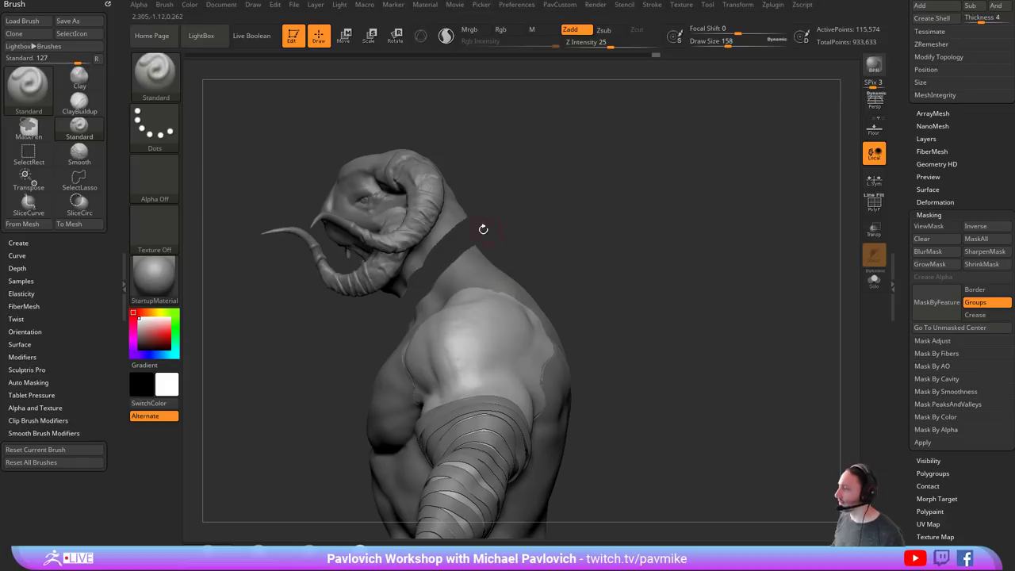
pyautogui.keyDown('alt'); pyautogui.click(480, 264); pyautogui.keyUp('alt')
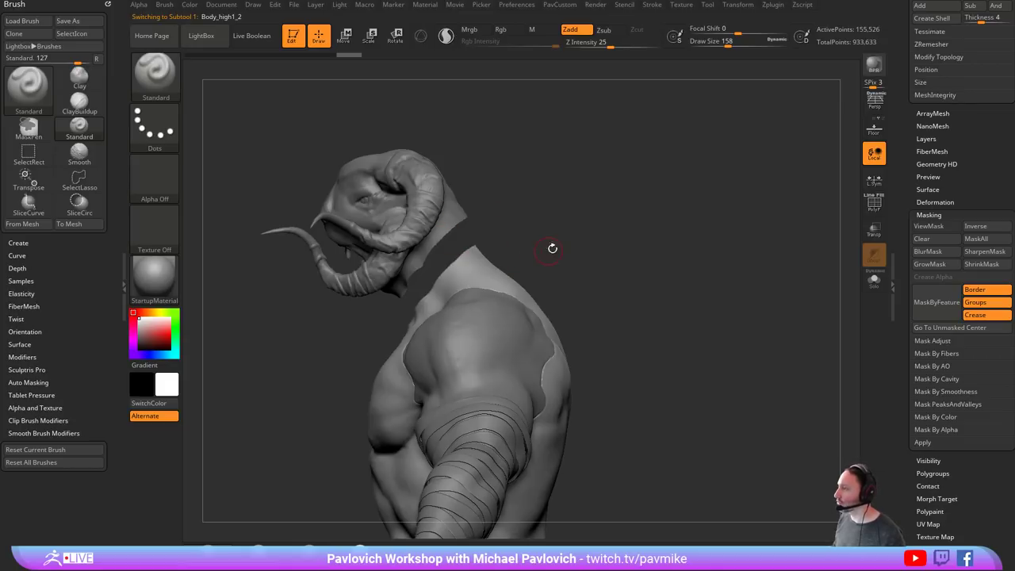
pyautogui.click(874, 208)
pyautogui.moveTo(690, 235); pyautogui.dragTo(747, 275)
pyautogui.click(873, 280)
pyautogui.keyDown('ctrl'); pyautogui.keyDown('shift'); pyautogui.click(470, 280); pyautogui.keyUp('shift'); pyautogui.keyUp('ctrl')
pyautogui.press('space')
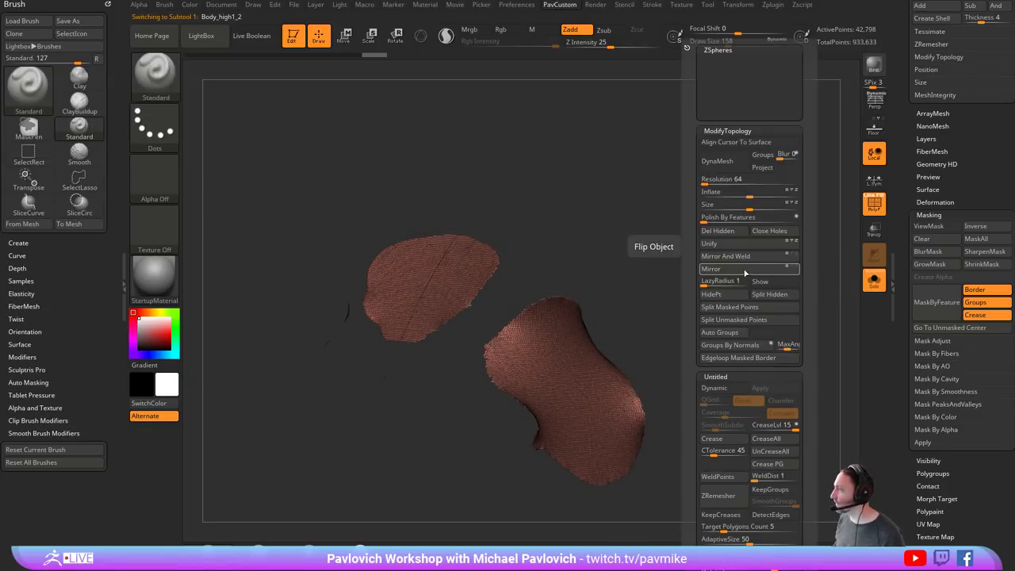
pyautogui.click(740, 330)
pyautogui.moveTo(909, 373); pyautogui.dragTo(913, 2)
pyautogui.click(933, 97)
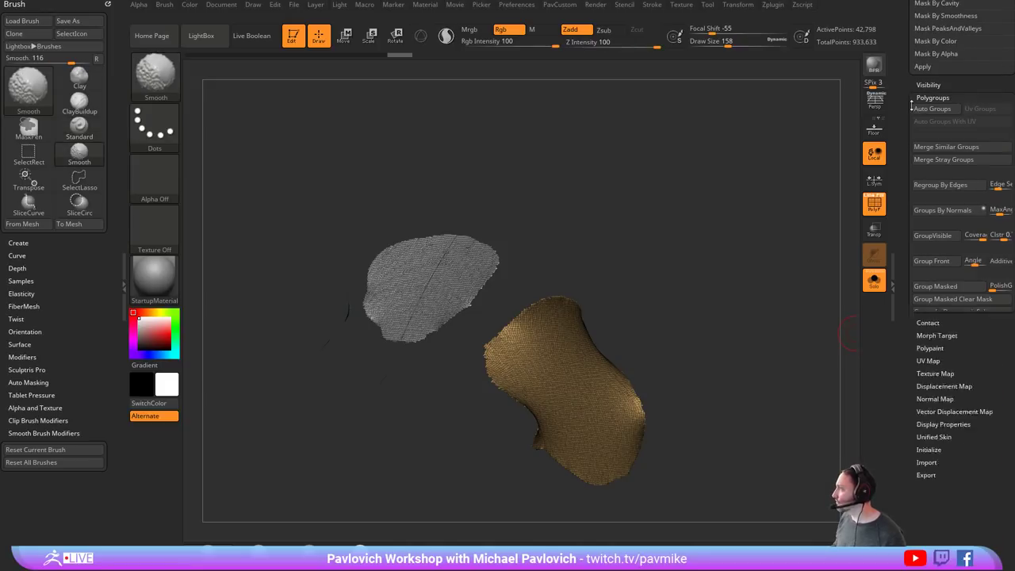
# - Show the whole torso and apply Mirror And Weld so both shoulder caps share one polygroup
pyautogui.press('space')
pyautogui.moveTo(619, 271); pyautogui.dragTo(721, 252)
pyautogui.keyDown('ctrl'); pyautogui.keyDown('shift'); pyautogui.click(664, 258); pyautogui.keyUp('shift'); pyautogui.keyUp('ctrl')
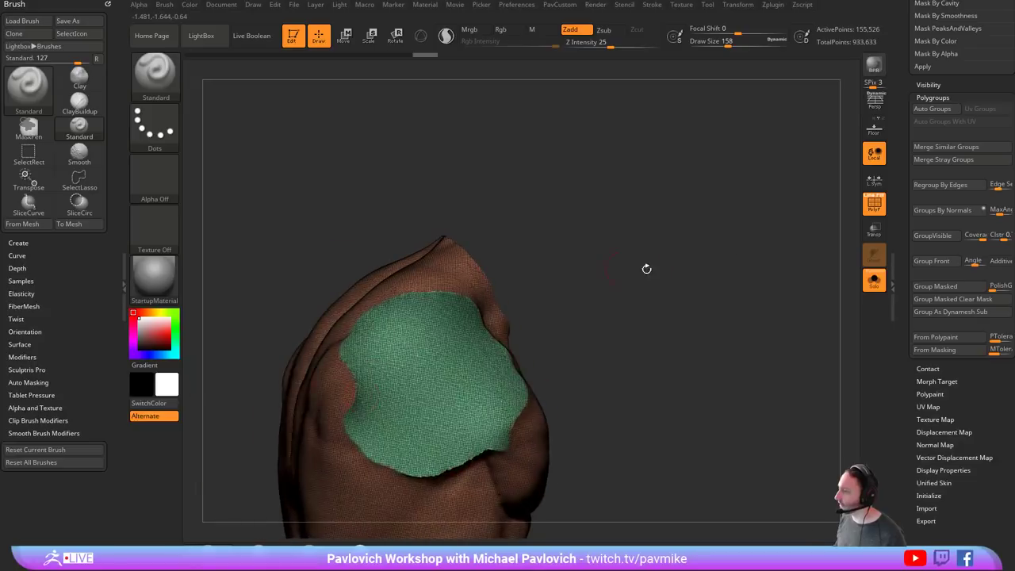
pyautogui.moveTo(647, 268); pyautogui.dragTo(710, 256)
pyautogui.press('space')
pyautogui.click(688, 259)
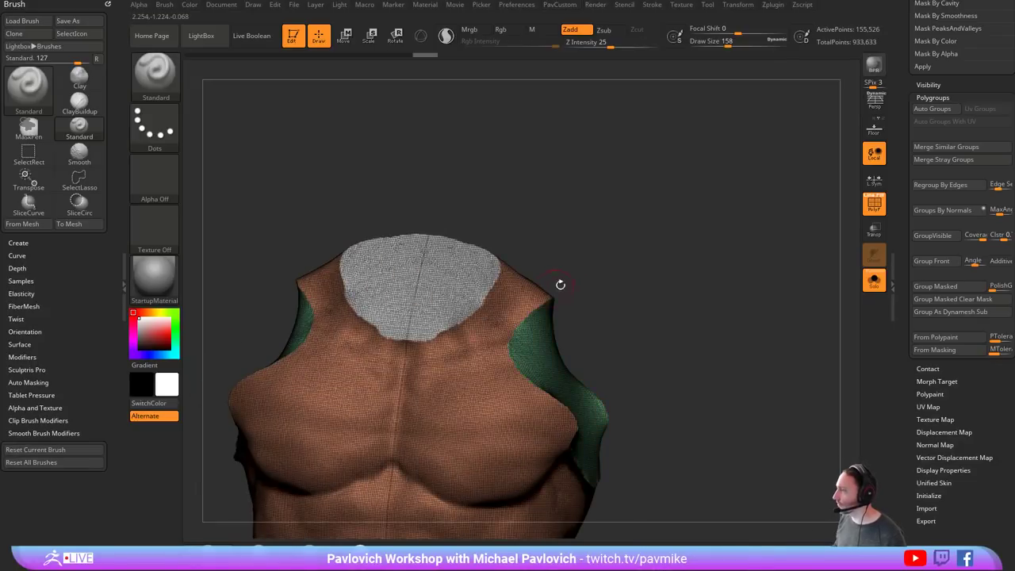
pyautogui.moveTo(619, 257); pyautogui.dragTo(467, 295)
pyautogui.moveTo(588, 349); pyautogui.dragTo(607, 353)
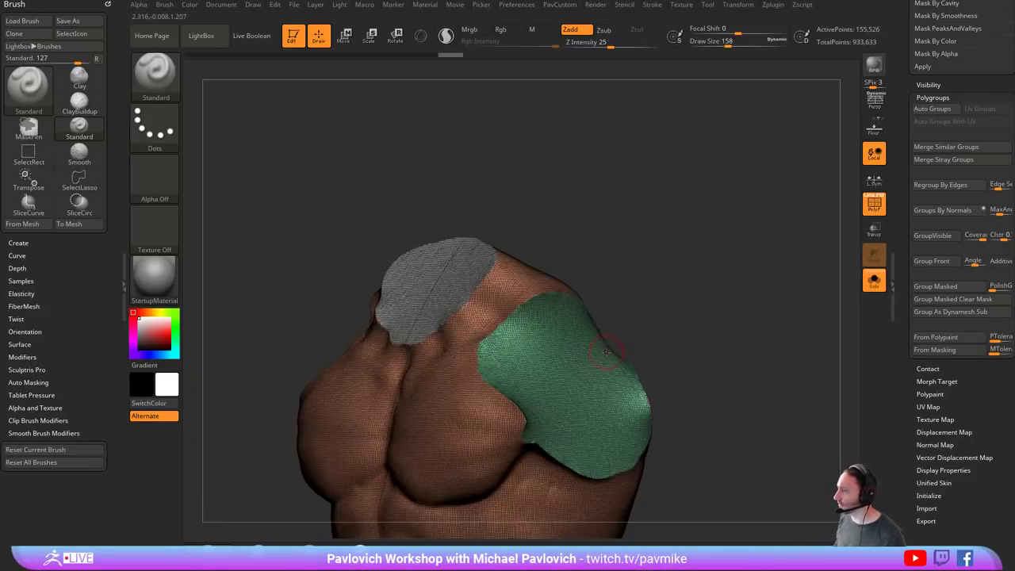
# - Show all subtools, mask everything but the torso's neck cap, try extruding it toward the head with a Transpose line and undo it
pyautogui.click(876, 286)
pyautogui.moveTo(748, 279); pyautogui.dragTo(435, 254)
pyautogui.press('w')
pyautogui.keyDown('ctrl'); pyautogui.click(467, 281); pyautogui.keyUp('ctrl')
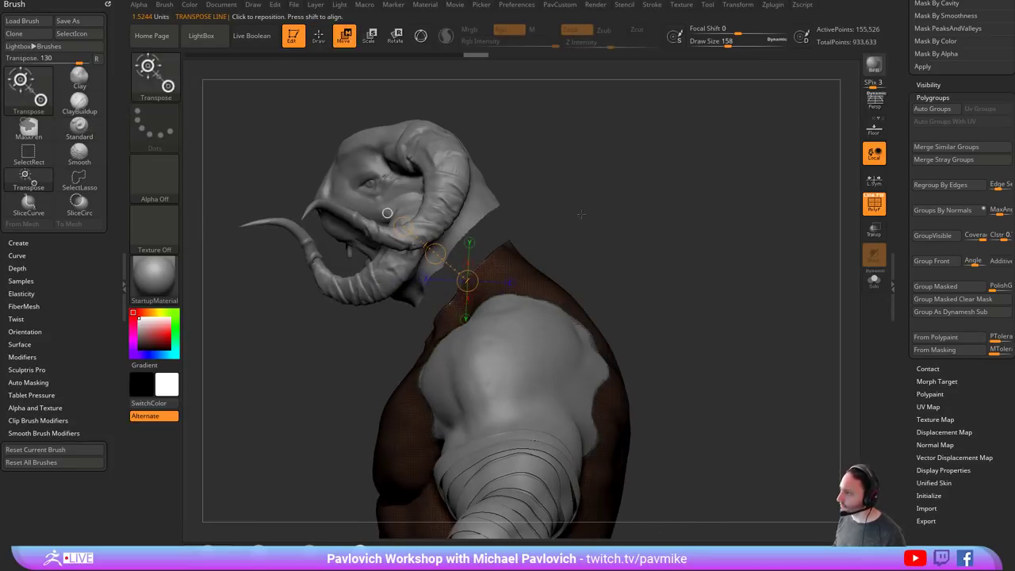
pyautogui.moveTo(581, 214); pyautogui.dragTo(632, 217)
pyautogui.keyDown('ctrl'); pyautogui.moveTo(436, 254); pyautogui.dragTo(411, 233); pyautogui.keyUp('ctrl')
pyautogui.hotkey('ctrl', 'z')
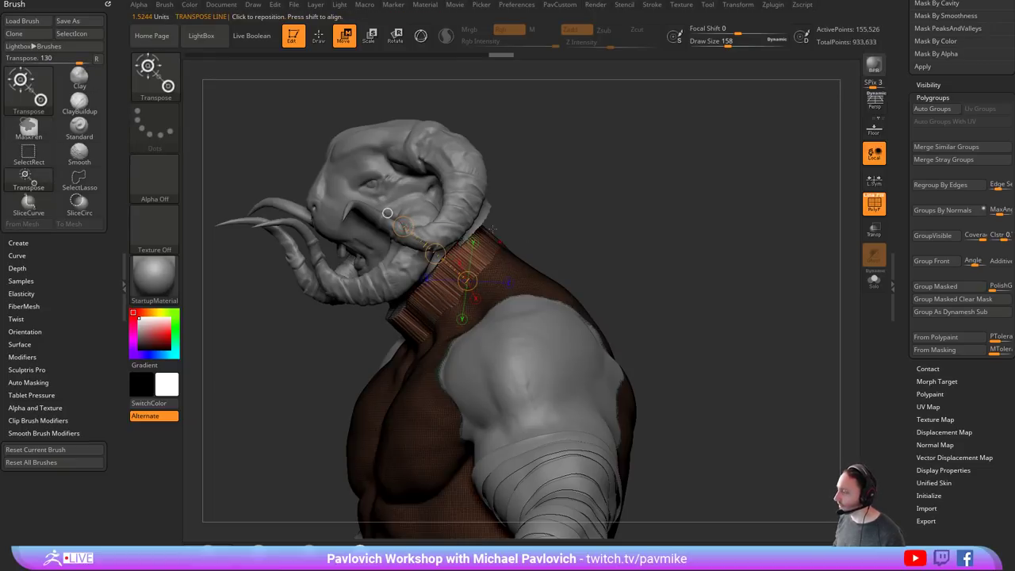
pyautogui.hotkey('ctrl', 'z')
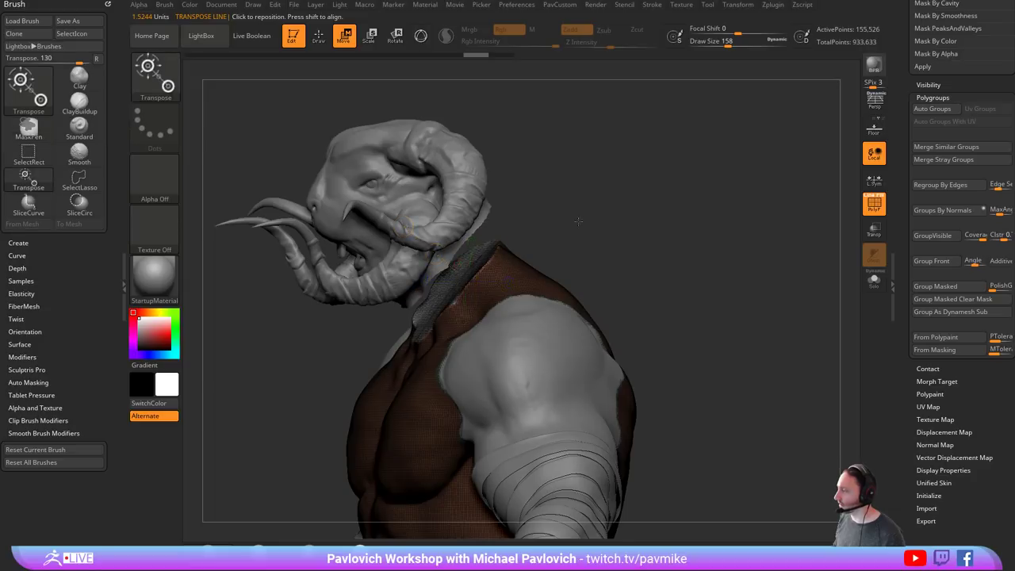
# - Try moving the neck cap toward the head with the Gizmo, undo it, clear the mask and return to draw mode
pyautogui.moveTo(578, 222)
pyautogui.mouseDown()
pyautogui.moveTo(530, 220)
pyautogui.moveTo(536, 240)
pyautogui.mouseUp()
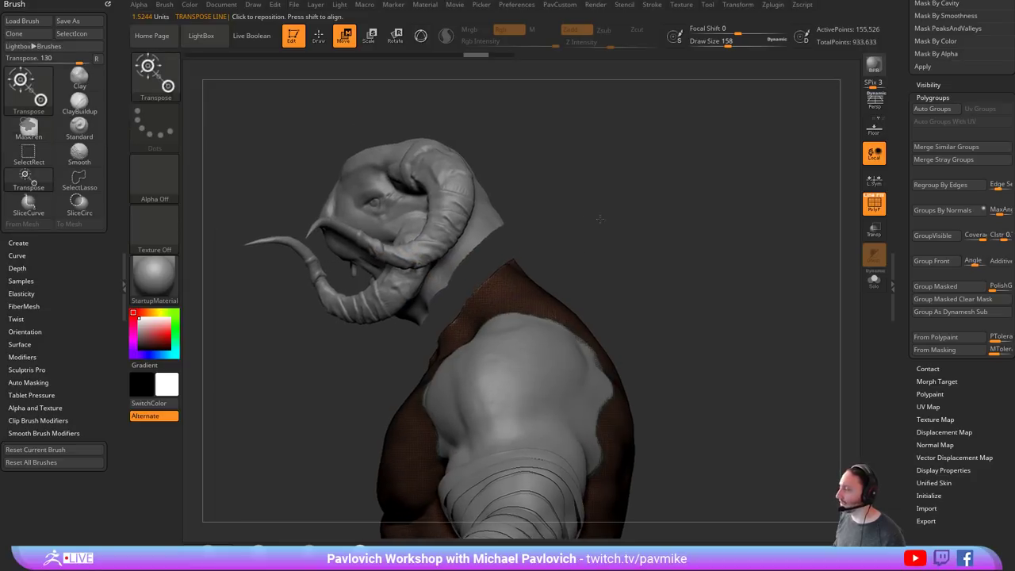
pyautogui.click(422, 36)
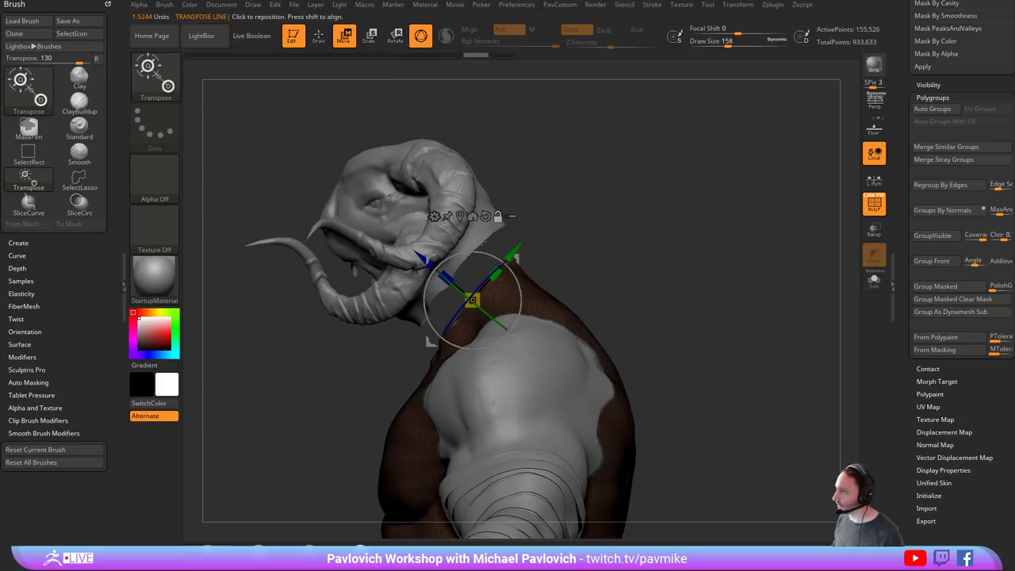
pyautogui.moveTo(425, 260); pyautogui.dragTo(399, 238)
pyautogui.hotkey('ctrl', 'z')
pyautogui.keyDown('ctrl'); pyautogui.moveTo(648, 249); pyautogui.dragTo(714, 317); pyautogui.keyUp('ctrl')
pyautogui.press('q')
# - Insert a Cylinder16 mesh from the IMM Base Primitives brush on the torso's neck cap
pyautogui.moveTo(680, 228); pyautogui.dragTo(670, 252)
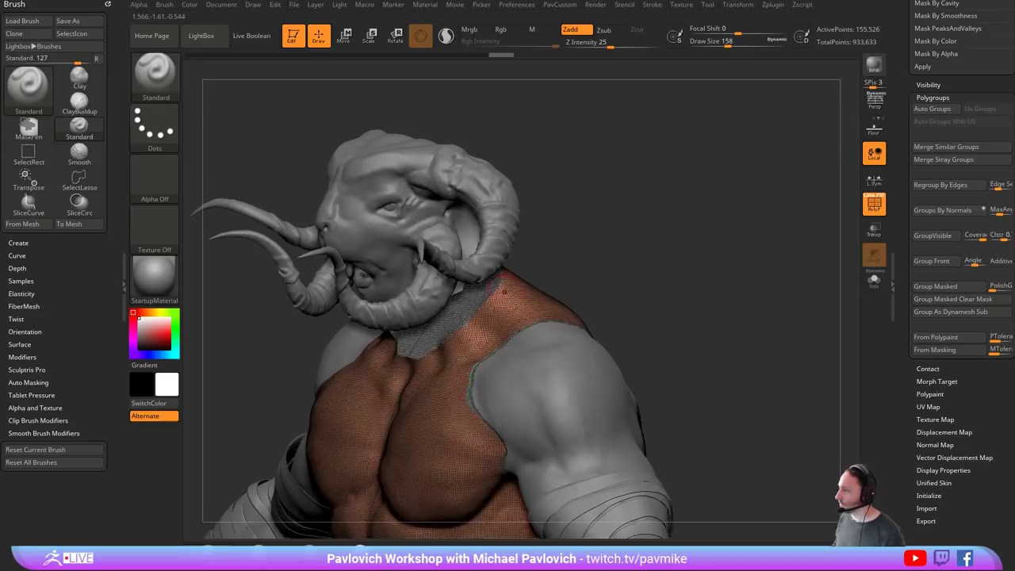
pyautogui.press('b')
pyautogui.press('i')
pyautogui.press('p')
pyautogui.press('m')
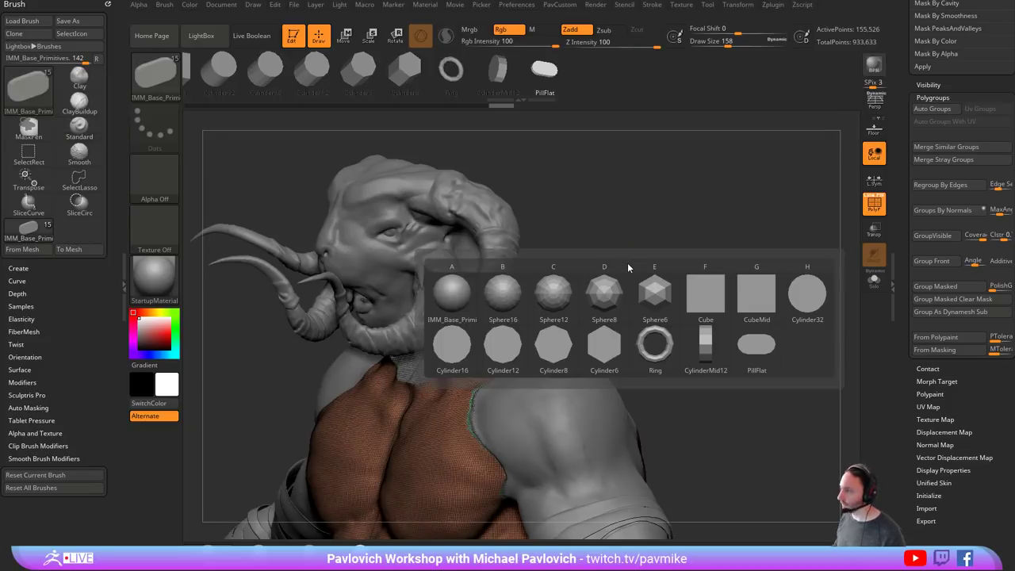
pyautogui.click(456, 347)
pyautogui.moveTo(605, 269); pyautogui.dragTo(690, 258)
pyautogui.moveTo(420, 364); pyautogui.dragTo(502, 356)
pyautogui.moveTo(635, 337); pyautogui.dragTo(540, 329)
# - Position the inserted cylinder with the Gizmo so it bridges the gap between torso and head
pyautogui.press('w')
pyautogui.moveTo(457, 323)
pyautogui.mouseDown()
pyautogui.moveTo(490, 293)
pyautogui.moveTo(491, 316)
pyautogui.moveTo(474, 301)
pyautogui.moveTo(488, 293)
pyautogui.mouseUp()
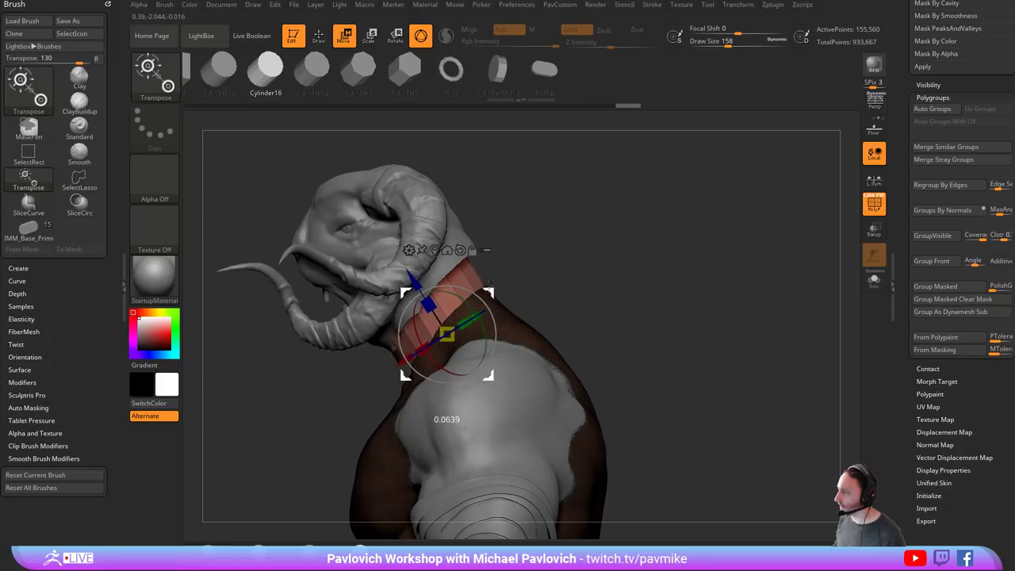
pyautogui.press('q')
pyautogui.moveTo(583, 253)
pyautogui.mouseDown()
pyautogui.moveTo(664, 240)
pyautogui.moveTo(502, 300)
pyautogui.mouseUp()
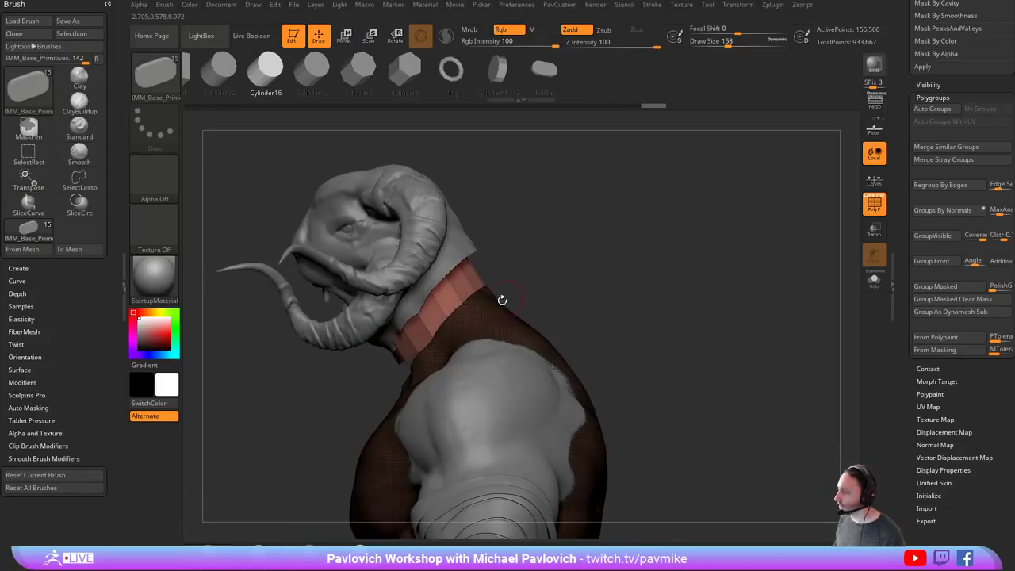
# - Using the Move brush at draw size 430, reshape the neck cylinder's front and back edges toward the torso, then isolate the torso subtool
pyautogui.press('s')
pyautogui.moveTo(556, 278); pyautogui.dragTo(618, 270)
pyautogui.press('b')
pyautogui.press('m')
pyautogui.press('v')
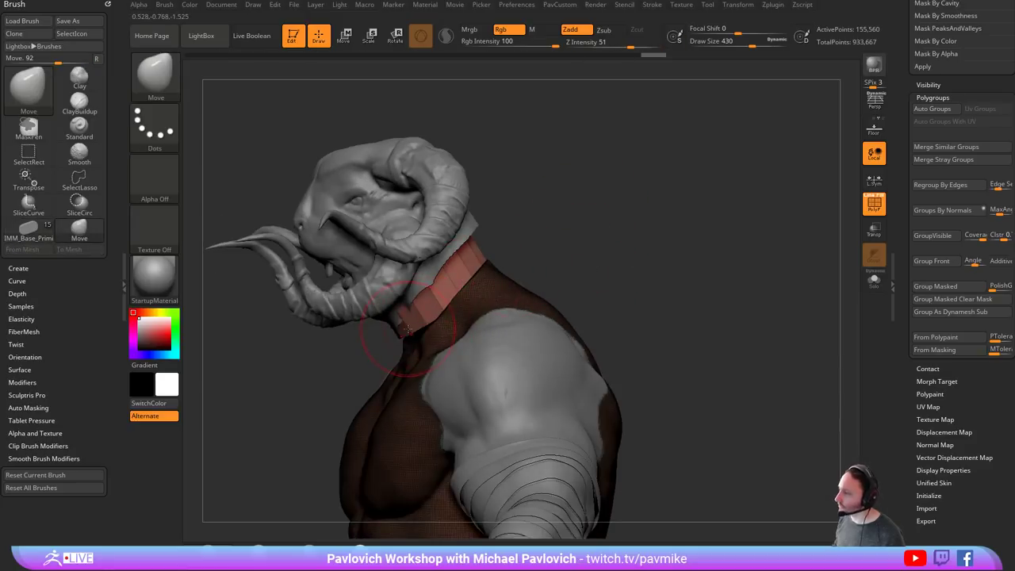
pyautogui.moveTo(408, 330); pyautogui.dragTo(422, 367)
pyautogui.moveTo(584, 237); pyautogui.dragTo(523, 230)
pyautogui.moveTo(514, 249); pyautogui.dragTo(517, 273)
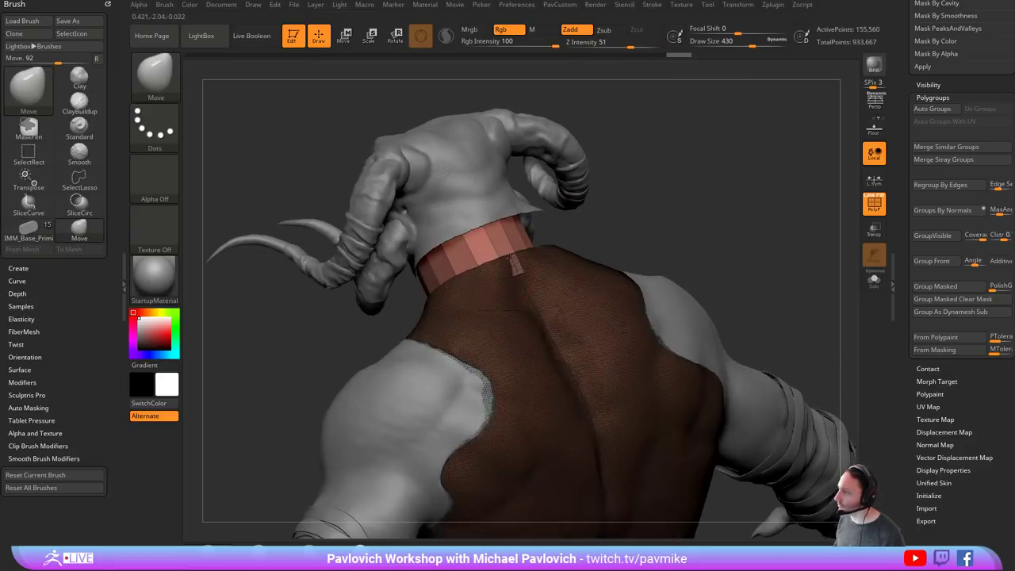
pyautogui.moveTo(560, 208); pyautogui.dragTo(676, 247)
pyautogui.click(874, 280)
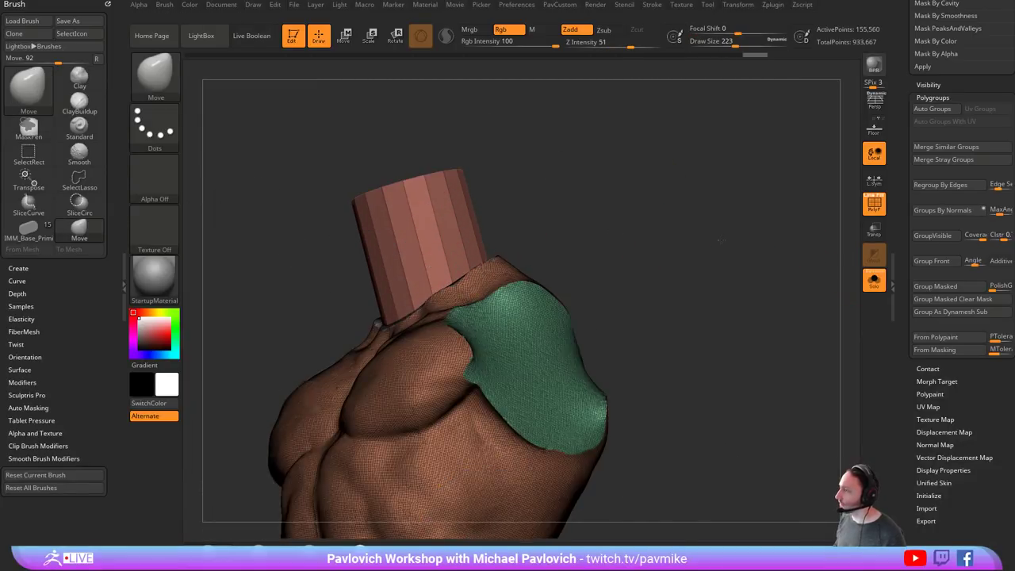
# - Show the whole figure again and split the neck cylinder off the torso into its own subtool
pyautogui.keyDown('alt'); pyautogui.moveTo(566, 141); pyautogui.dragTo(583, 218); pyautogui.keyUp('alt')
pyautogui.click(871, 286)
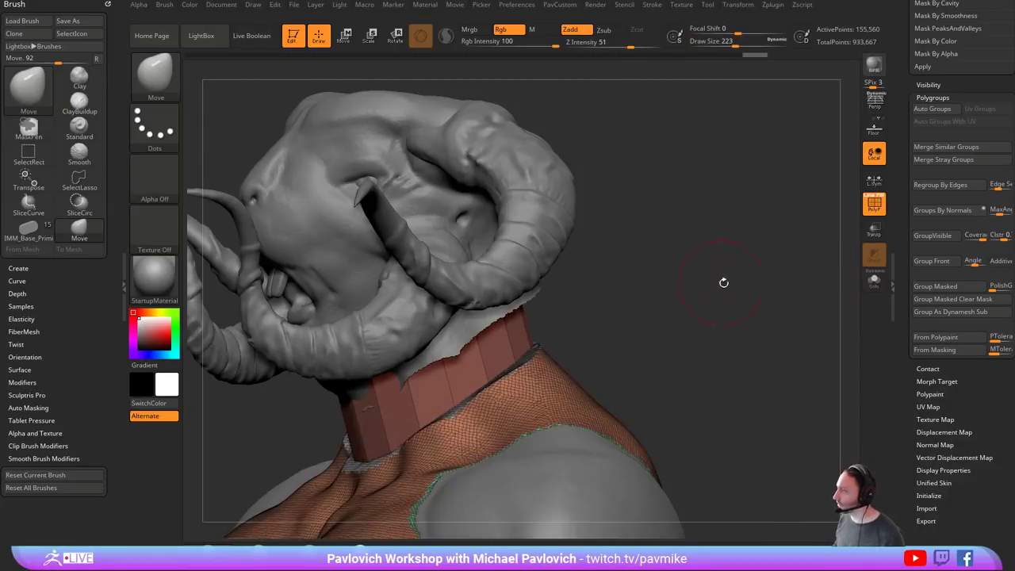
pyautogui.keyDown('alt'); pyautogui.moveTo(723, 283); pyautogui.dragTo(654, 263); pyautogui.keyUp('alt')
pyautogui.keyDown('ctrl'); pyautogui.keyDown('shift'); pyautogui.click(517, 350); pyautogui.keyUp('shift'); pyautogui.keyUp('ctrl')
pyautogui.keyDown('ctrl'); pyautogui.keyDown('shift'); pyautogui.click(659, 283); pyautogui.keyUp('shift'); pyautogui.keyUp('ctrl')
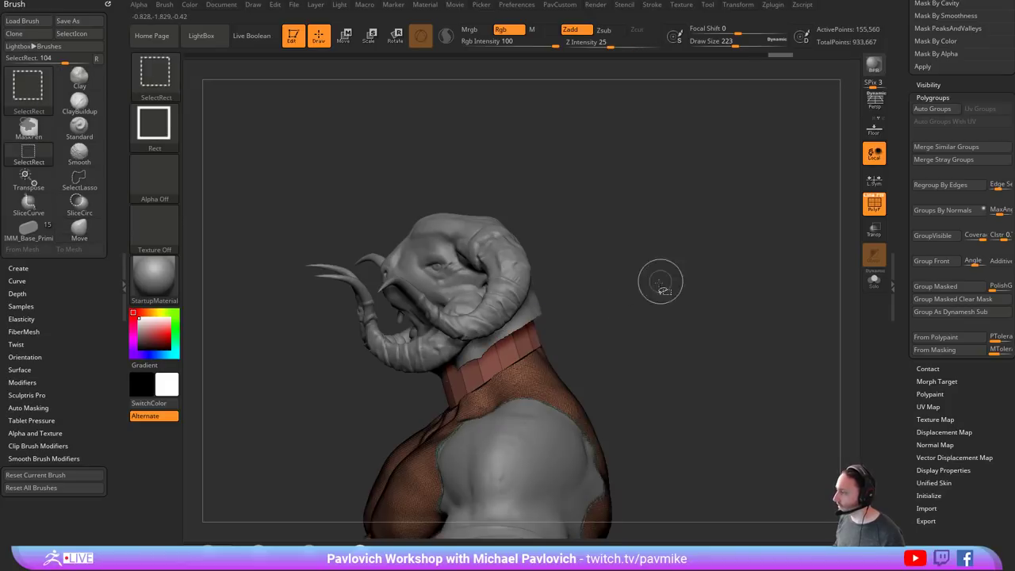
pyautogui.hotkey('ctrl', 'z')
pyautogui.keyDown('ctrl'); pyautogui.keyDown('shift'); pyautogui.click(632, 293); pyautogui.keyUp('shift'); pyautogui.keyUp('ctrl')
pyautogui.keyDown('ctrl'); pyautogui.click(633, 295); pyautogui.keyUp('ctrl')
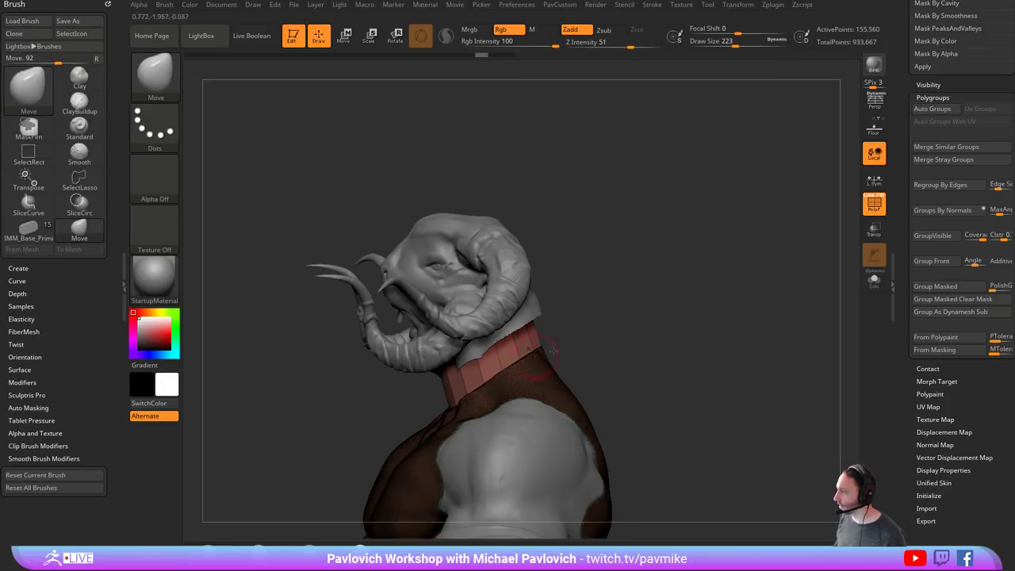
pyautogui.press('`')
pyautogui.click(713, 308)
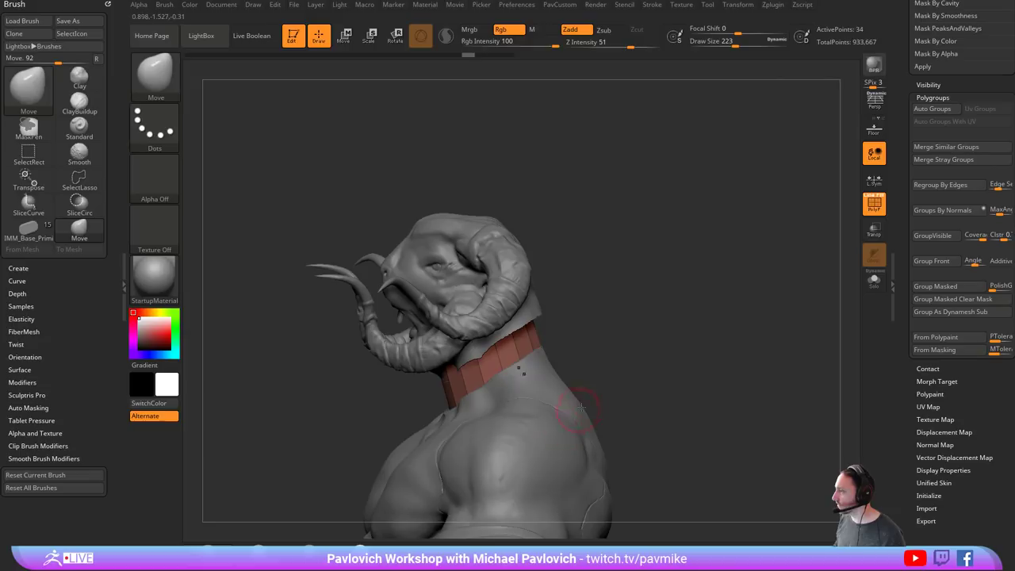
# - Isolate the neck cylinder, add evenly spaced horizontal loops with ZModeler's Insert Multiple EdgeLoops, and show the full figure without polyframe
pyautogui.keyDown('shift'); pyautogui.moveTo(634, 341); pyautogui.dragTo(748, 316); pyautogui.keyUp('shift')
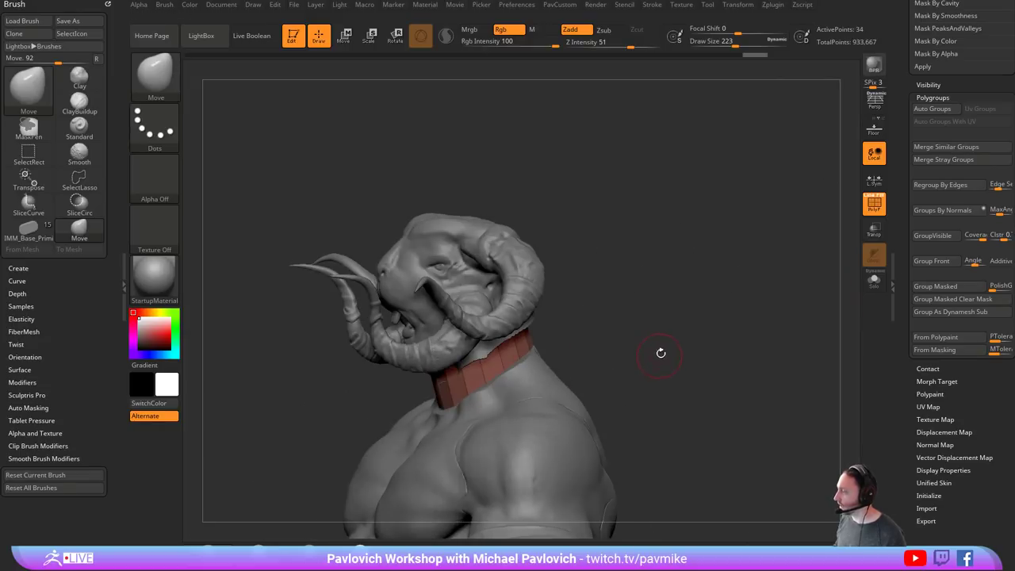
pyautogui.moveTo(657, 295)
pyautogui.mouseDown()
pyautogui.moveTo(722, 301)
pyautogui.moveTo(668, 301)
pyautogui.moveTo(696, 342)
pyautogui.mouseUp()
pyautogui.press('s')
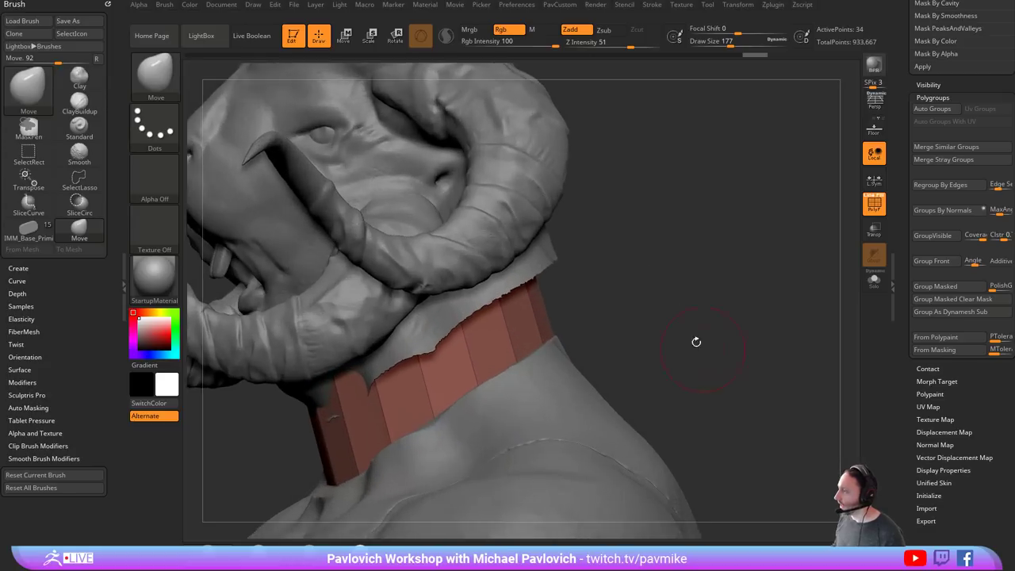
pyautogui.press('b')
pyautogui.press('z')
pyautogui.press('m')
pyautogui.press('space')
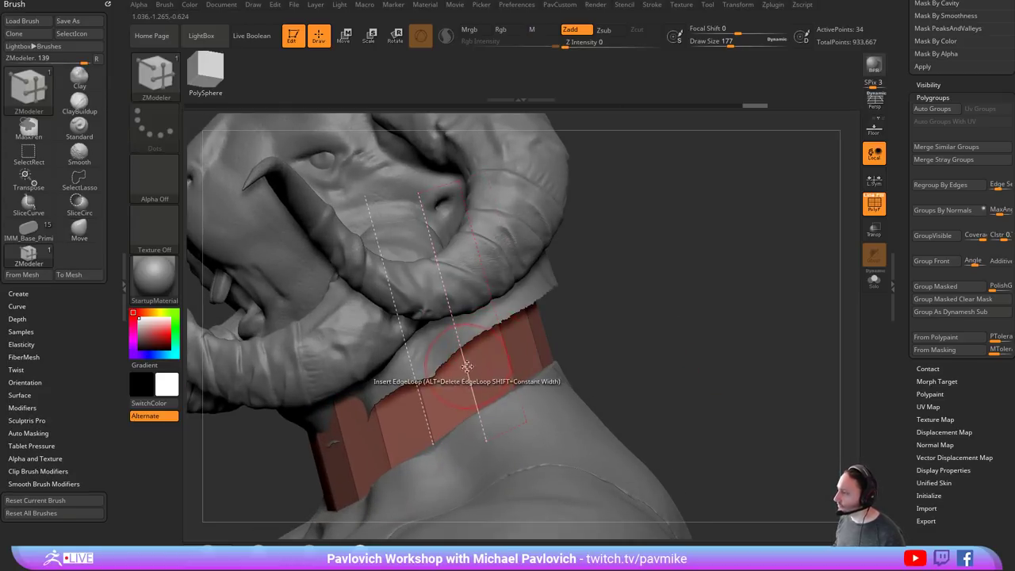
pyautogui.press('space')
pyautogui.click(403, 389)
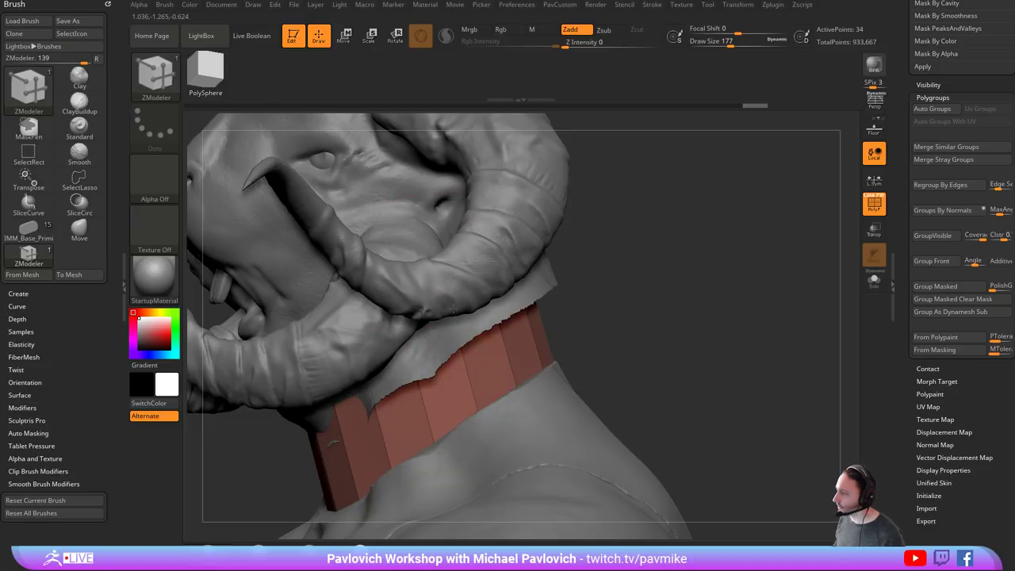
pyautogui.click(872, 281)
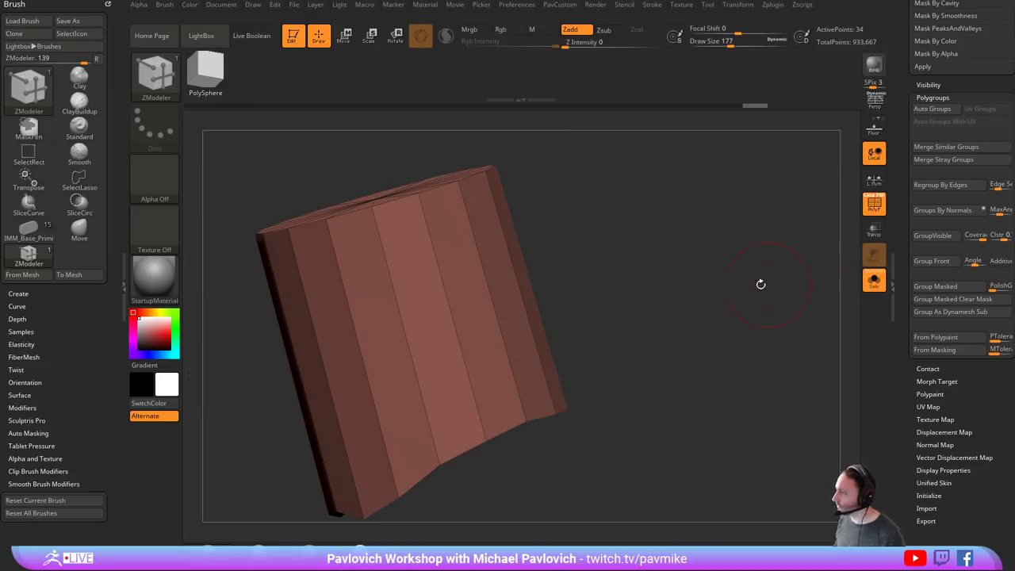
pyautogui.moveTo(704, 285); pyautogui.dragTo(627, 206)
pyautogui.press('v')
pyautogui.click(673, 254)
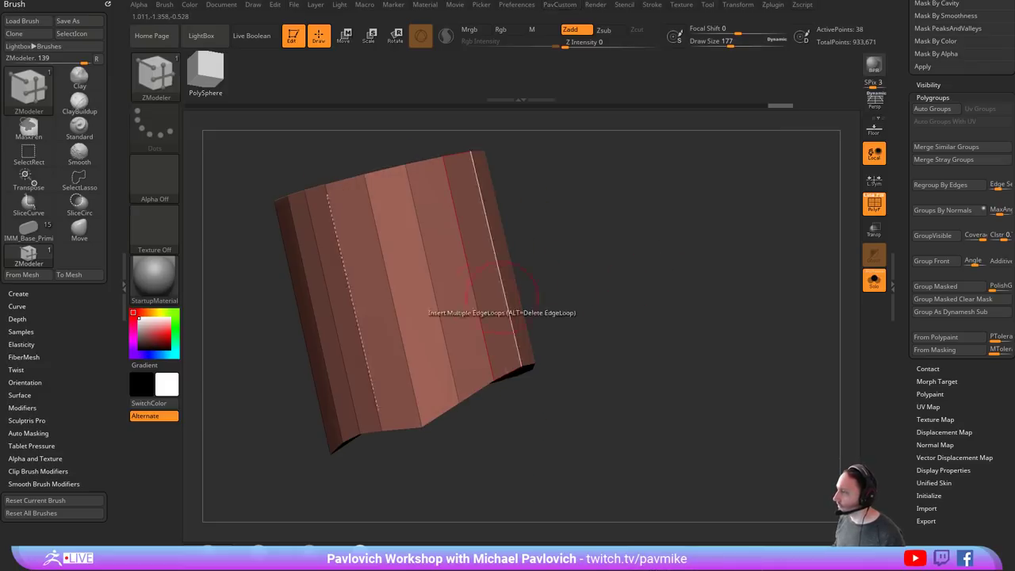
pyautogui.moveTo(435, 285); pyautogui.dragTo(428, 254)
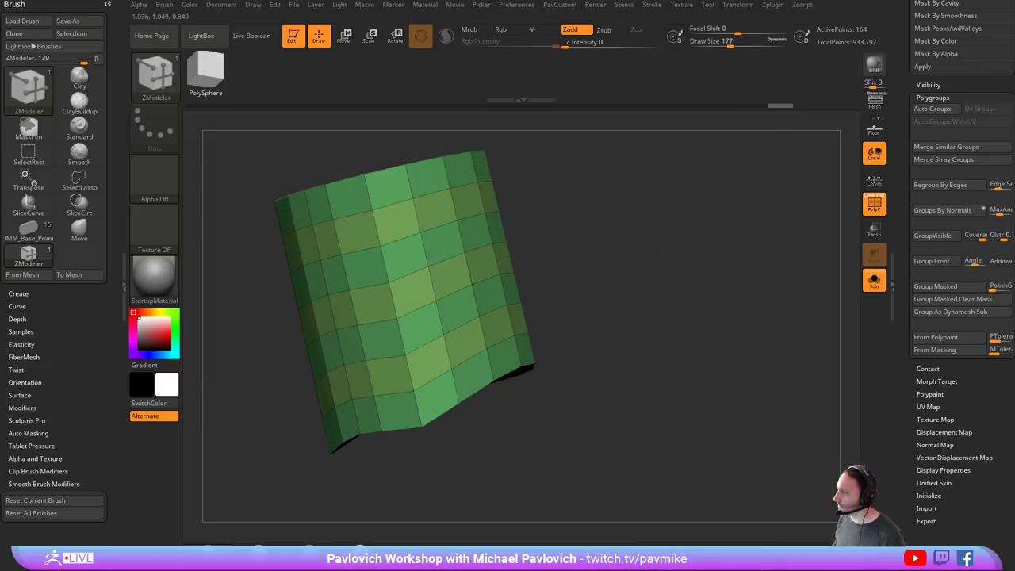
pyautogui.click(874, 279)
pyautogui.hotkey('shift', 'f')
# - Using the Move brush at draw sizes 666 and 585, fit the neck cylinder between the head and the torso's neckline
pyautogui.moveTo(739, 266)
pyautogui.keyDown('alt'); pyautogui.mouseDown()
pyautogui.moveTo(695, 240)
pyautogui.moveTo(669, 283)
pyautogui.moveTo(593, 298)
pyautogui.mouseUp(); pyautogui.keyUp('alt')
pyautogui.press('s')
pyautogui.moveTo(592, 298); pyautogui.dragTo(631, 297)
pyautogui.press('b')
pyautogui.press('m')
pyautogui.press('v')
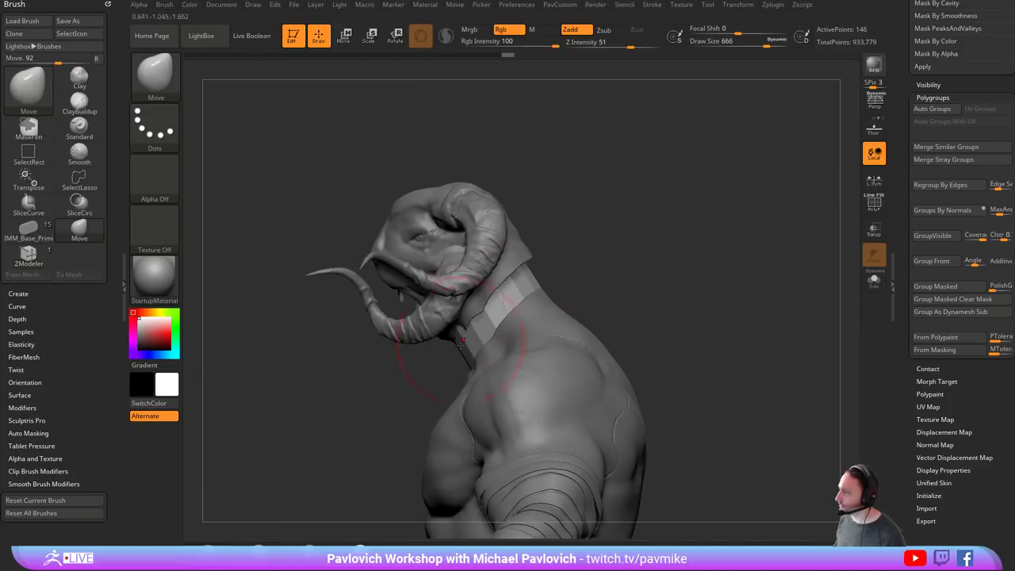
pyautogui.moveTo(472, 368); pyautogui.dragTo(484, 366)
pyautogui.moveTo(484, 366); pyautogui.dragTo(512, 397, button='right')
pyautogui.moveTo(507, 321); pyautogui.dragTo(517, 317)
pyautogui.moveTo(517, 318)
pyautogui.mouseDown(button='right')
pyautogui.moveTo(540, 333)
pyautogui.moveTo(476, 341)
pyautogui.moveTo(496, 329)
pyautogui.mouseUp(button='right')
pyautogui.press('[')
pyautogui.moveTo(520, 326)
pyautogui.mouseDown()
pyautogui.moveTo(493, 348)
pyautogui.moveTo(502, 340)
pyautogui.mouseUp()
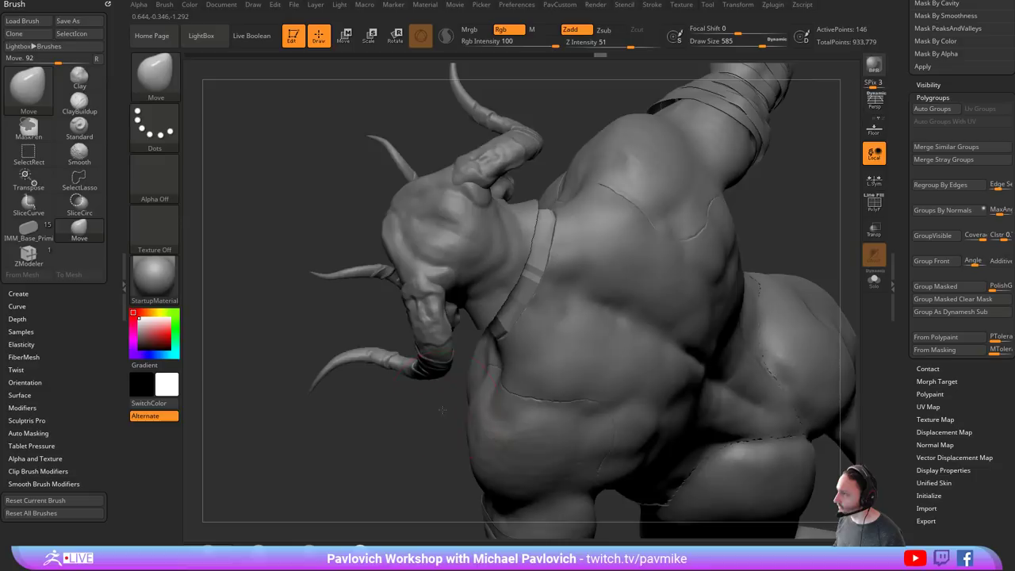
# - Refine the side of the neck cylinder with the Move brush at draw size 245
pyautogui.moveTo(442, 410); pyautogui.dragTo(754, 258, button='right')
pyautogui.moveTo(654, 272); pyautogui.dragTo(710, 289, button='right')
pyautogui.moveTo(622, 293); pyautogui.dragTo(618, 300, button='right')
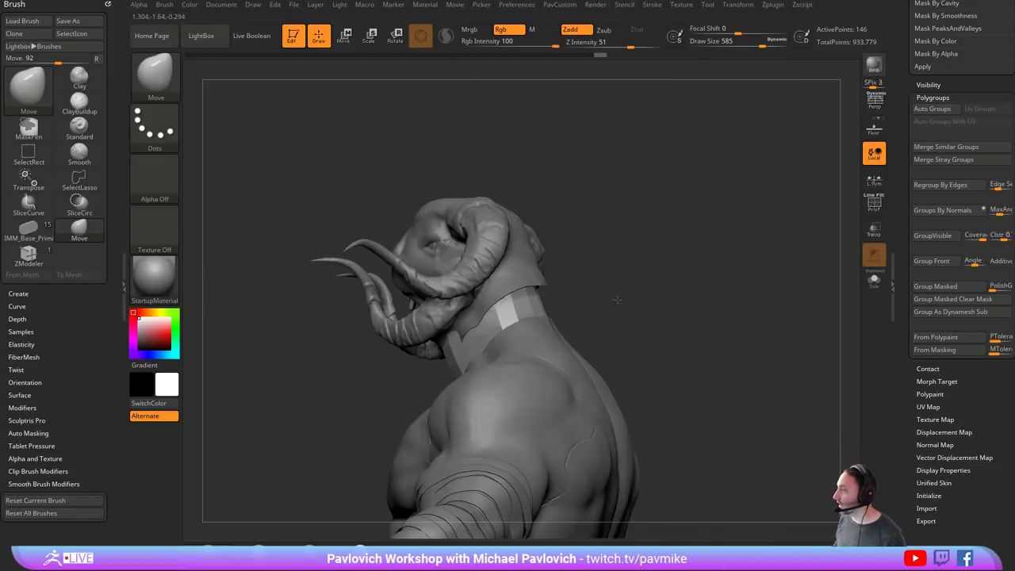
pyautogui.press('s')
pyautogui.moveTo(618, 300); pyautogui.dragTo(602, 299)
pyautogui.moveTo(596, 287); pyautogui.dragTo(651, 296, button='right')
pyautogui.press('s')
pyautogui.moveTo(503, 335); pyautogui.dragTo(490, 336)
pyautogui.moveTo(631, 326); pyautogui.dragTo(614, 319, button='right')
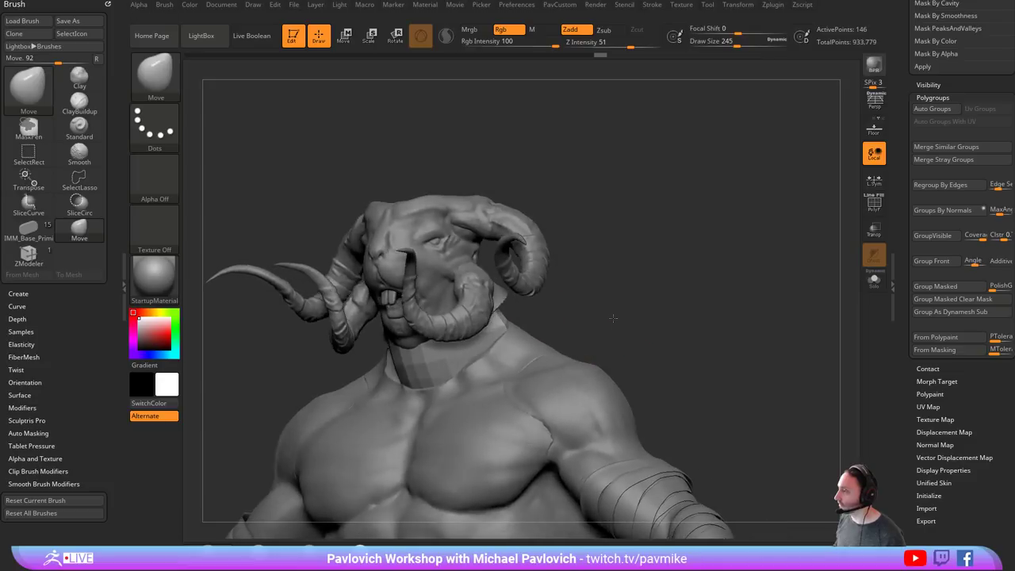
# - Select the torso subtool Body_high1_3 and DynaMesh it at resolution 64
pyautogui.moveTo(613, 318); pyautogui.dragTo(698, 281)
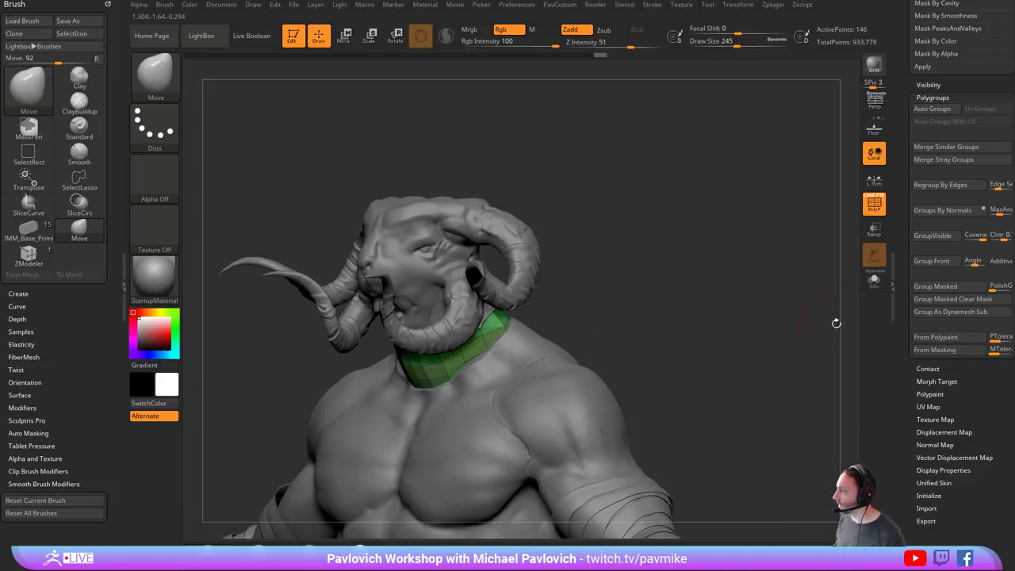
pyautogui.moveTo(910, 323); pyautogui.dragTo(913, 498)
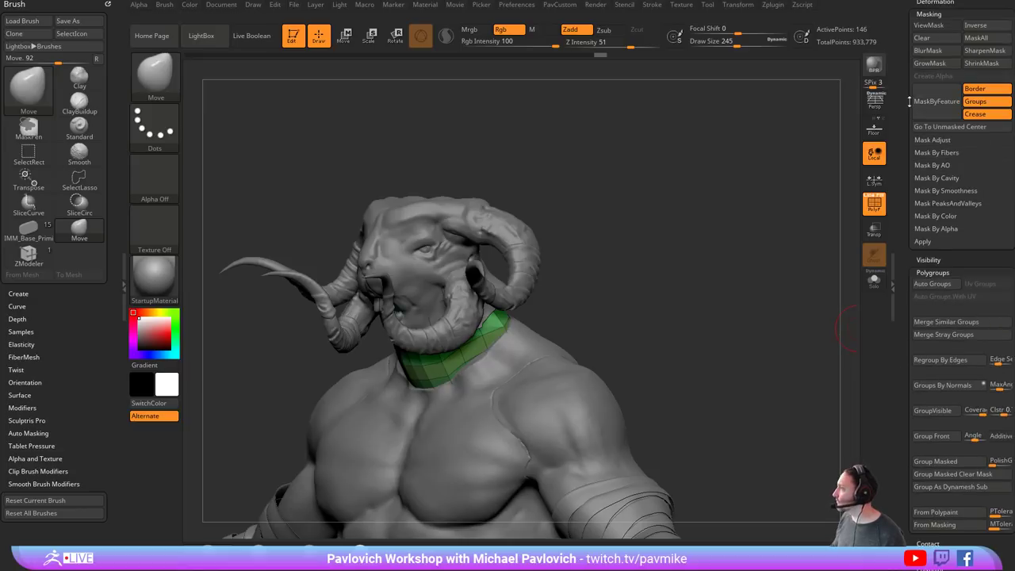
pyautogui.scroll(6, 910, 101)
pyautogui.press('shift')
pyautogui.scroll(5, 906, 143)
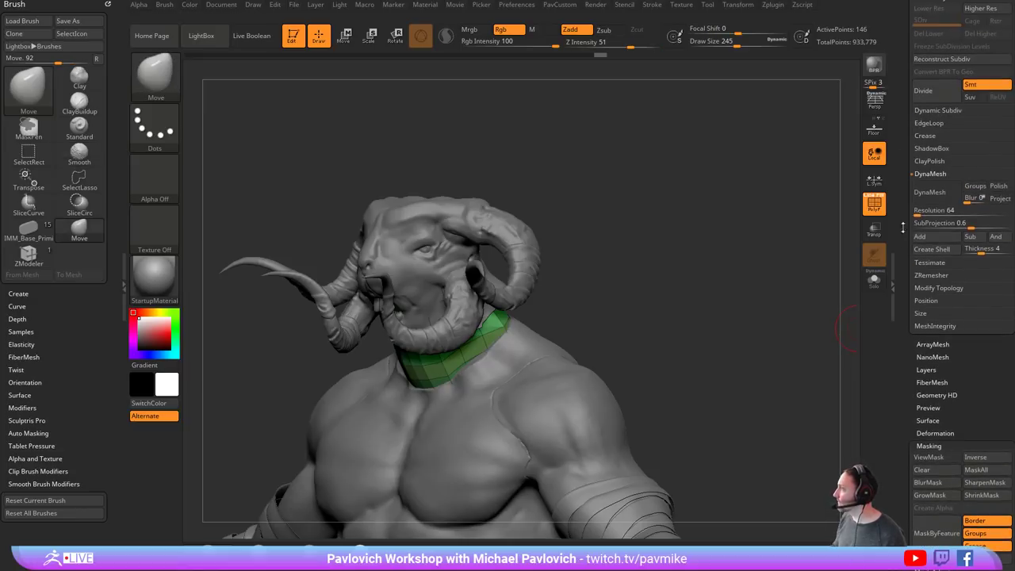
pyautogui.keyDown('alt'); pyautogui.click(561, 350); pyautogui.keyUp('alt')
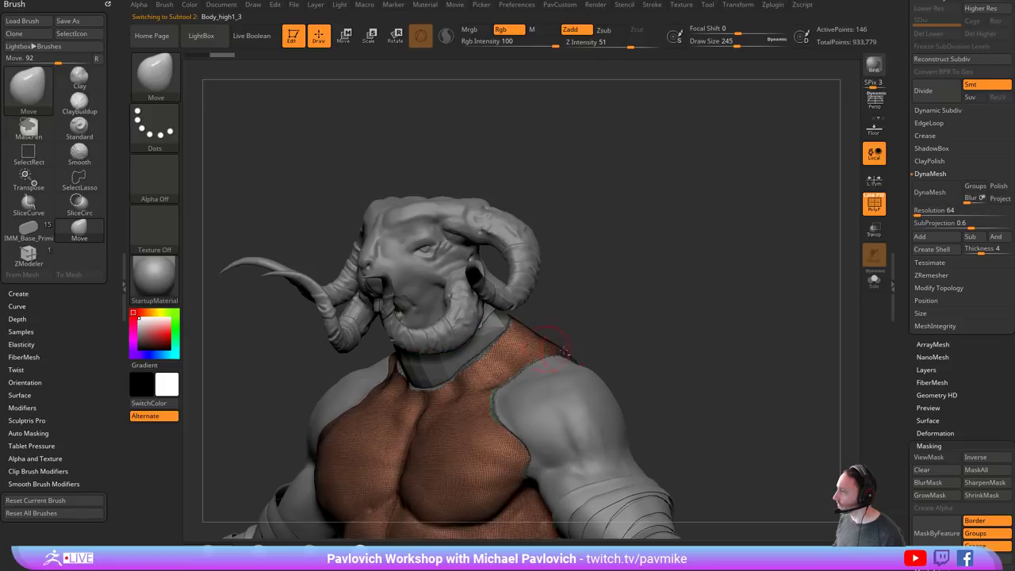
pyautogui.click(930, 192)
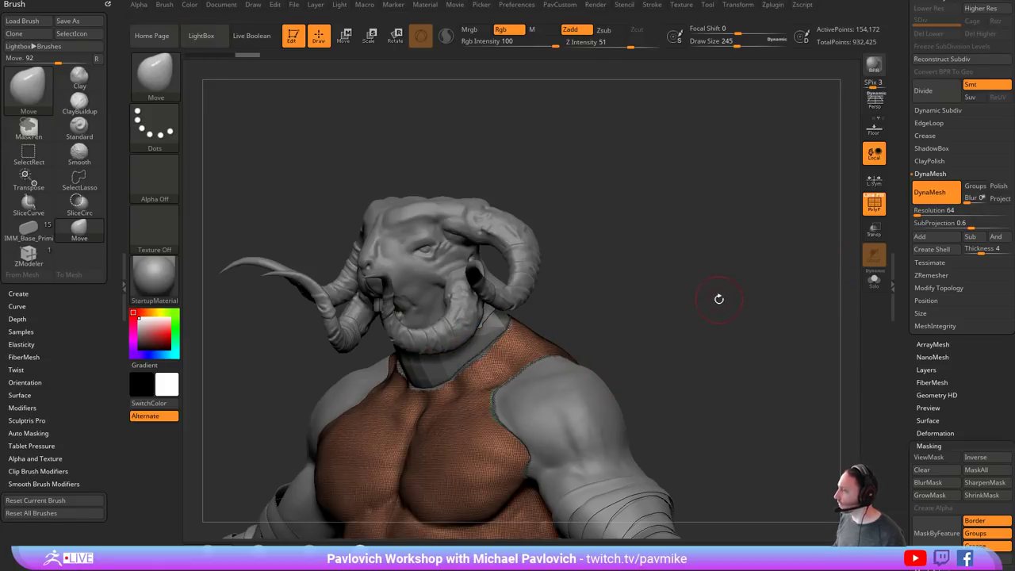
# - Switch to the Standard brush, select the neck cylinder subtool and DynaMesh it at resolution 64
pyautogui.press('b')
pyautogui.press('s')
pyautogui.press('t')
pyautogui.keyDown('alt'); pyautogui.click(493, 333); pyautogui.keyUp('alt')
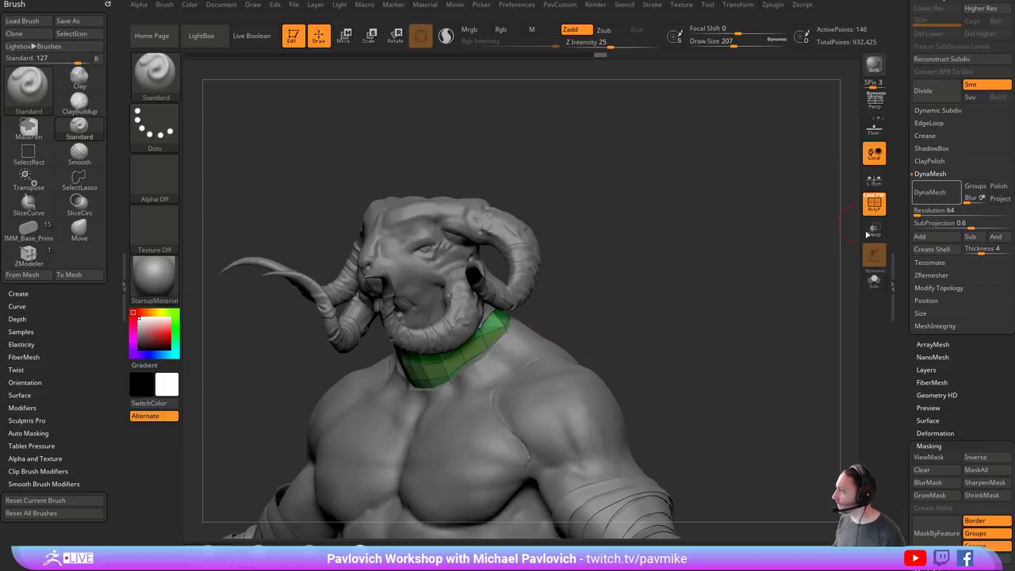
pyautogui.click(930, 192)
# - Merge the neck subtool down into the torso and re-DynaMesh the result into one mesh, with polyframe off
pyautogui.moveTo(905, 218); pyautogui.dragTo(890, 350)
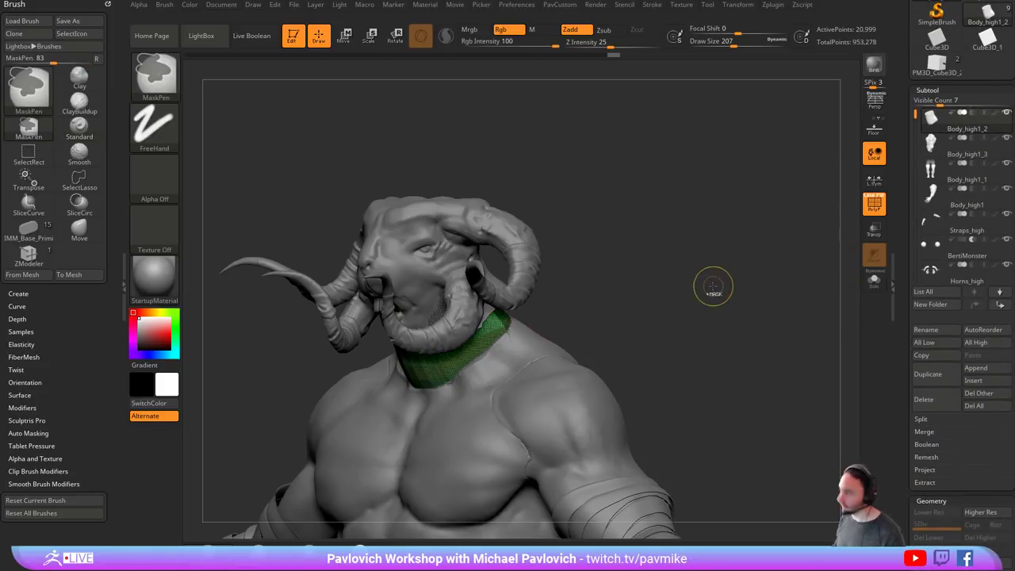
pyautogui.hotkey('ctrl', 'm')
pyautogui.click(674, 309)
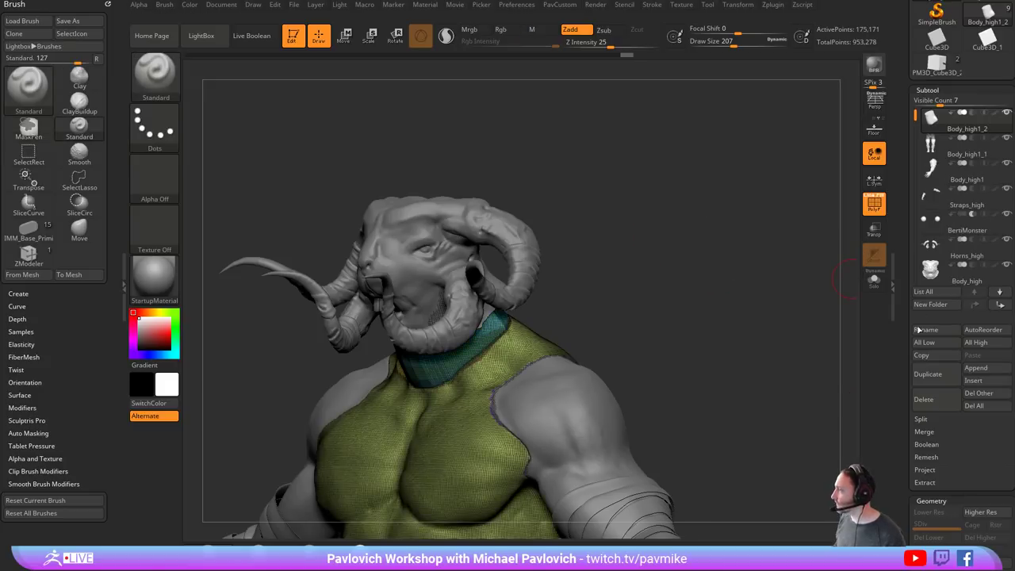
pyautogui.keyDown('shift'); pyautogui.click(927, 434); pyautogui.keyUp('shift')
pyautogui.keyDown('ctrl'); pyautogui.moveTo(687, 219); pyautogui.dragTo(753, 332); pyautogui.keyUp('ctrl')
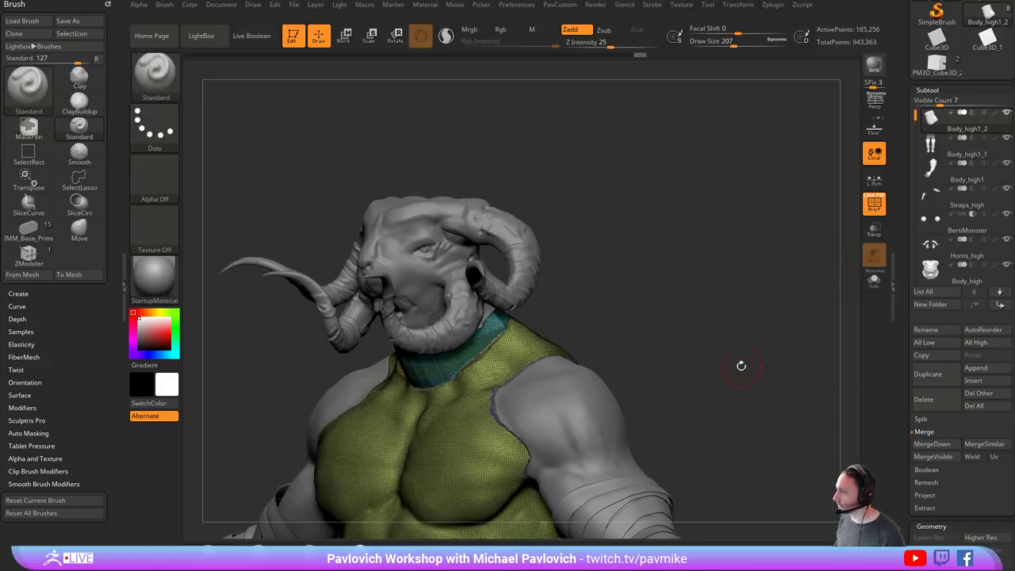
pyautogui.moveTo(680, 290); pyautogui.dragTo(810, 275)
pyautogui.click(873, 206)
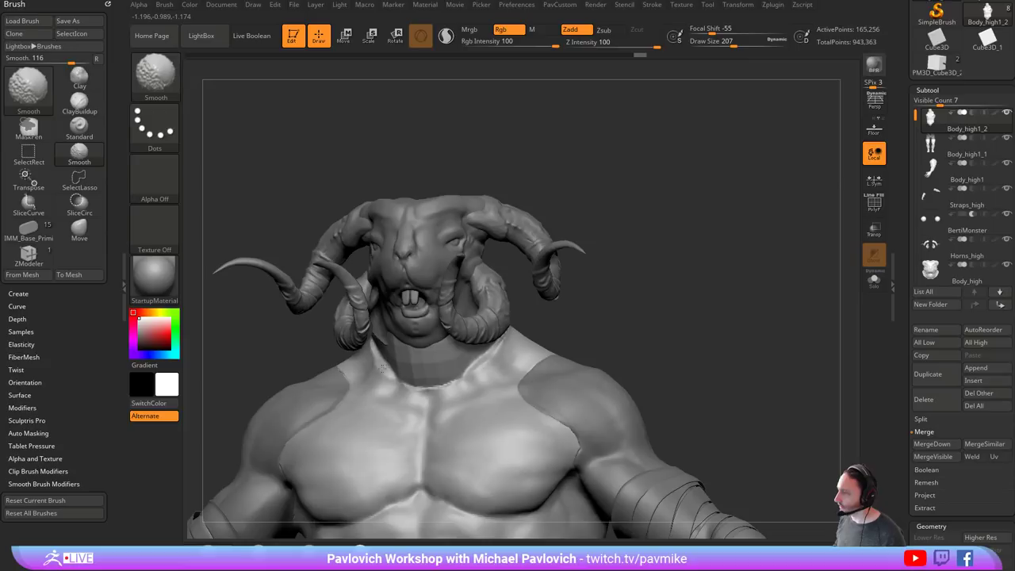
# - Smooth the seam between neck and torso and carve the front neck forms with the DamStandard brush at draw size 217
pyautogui.moveTo(632, 278)
pyautogui.mouseDown()
pyautogui.moveTo(662, 243)
pyautogui.moveTo(655, 198)
pyautogui.mouseUp()
pyautogui.press('b')
pyautogui.press('d')
pyautogui.press('s')
pyautogui.press('s')
pyautogui.moveTo(430, 383)
pyautogui.keyDown('shift'); pyautogui.mouseDown()
pyautogui.moveTo(431, 400)
pyautogui.moveTo(460, 327)
pyautogui.mouseUp(); pyautogui.keyUp('shift')
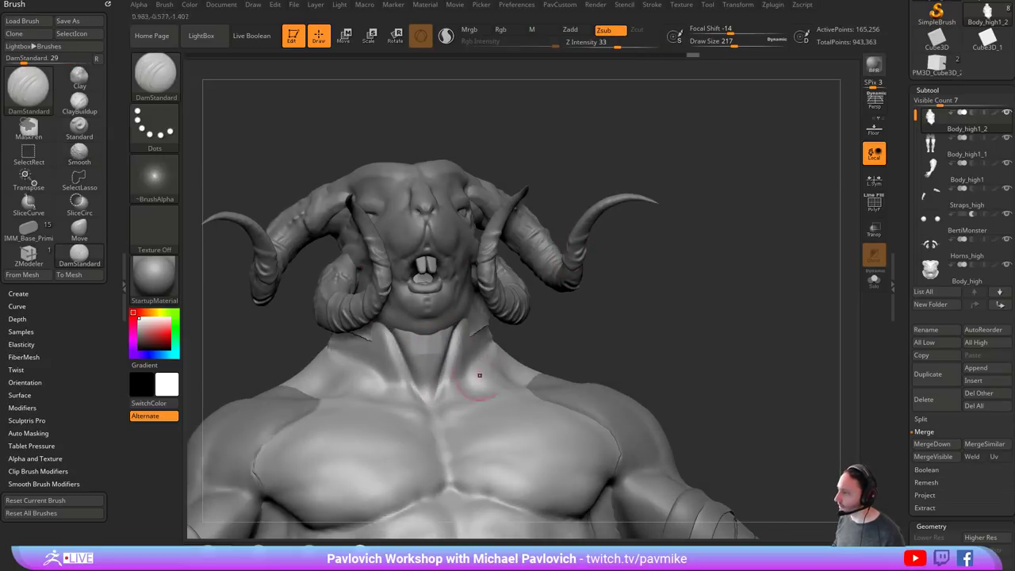
pyautogui.moveTo(552, 343)
pyautogui.mouseDown()
pyautogui.moveTo(461, 341)
pyautogui.moveTo(481, 358)
pyautogui.moveTo(454, 361)
pyautogui.moveTo(446, 385)
pyautogui.mouseUp()
pyautogui.press('s')
pyautogui.click(481, 359)
# - Switch to the Clay brush and smooth the side and back of the neck into the shoulders
pyautogui.press('b')
pyautogui.press('c')
pyautogui.press('l')
pyautogui.moveTo(621, 279)
pyautogui.mouseDown()
pyautogui.moveTo(471, 362)
pyautogui.moveTo(662, 309)
pyautogui.moveTo(585, 338)
pyautogui.moveTo(568, 334)
pyautogui.mouseUp()
pyautogui.keyDown('shift'); pyautogui.moveTo(575, 294); pyautogui.dragTo(565, 313); pyautogui.keyUp('shift')
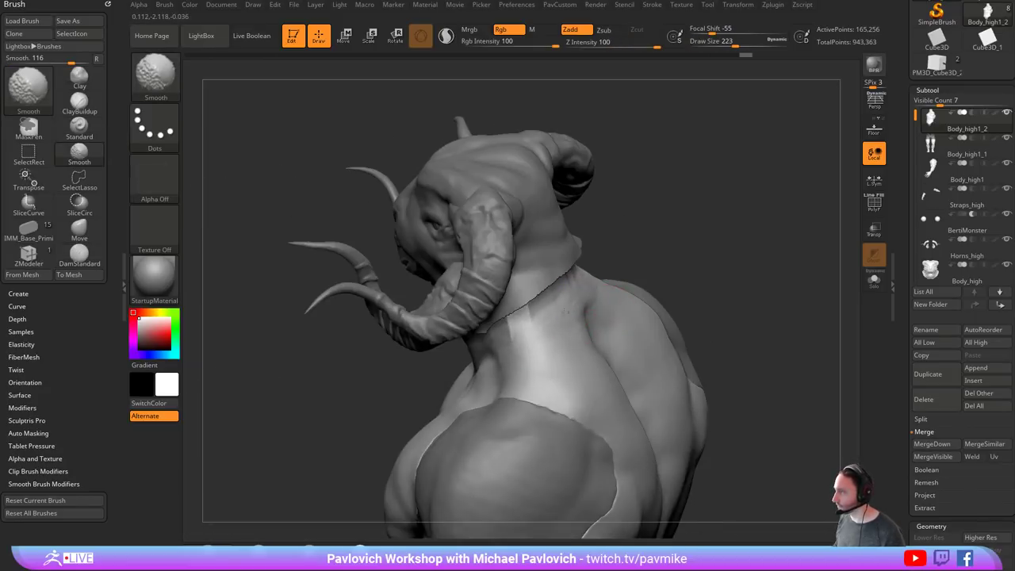
# - Examine the blended neck and torso from the back, front and side
pyautogui.moveTo(684, 249); pyautogui.dragTo(614, 112)
pyautogui.moveTo(793, 230); pyautogui.dragTo(740, 268)
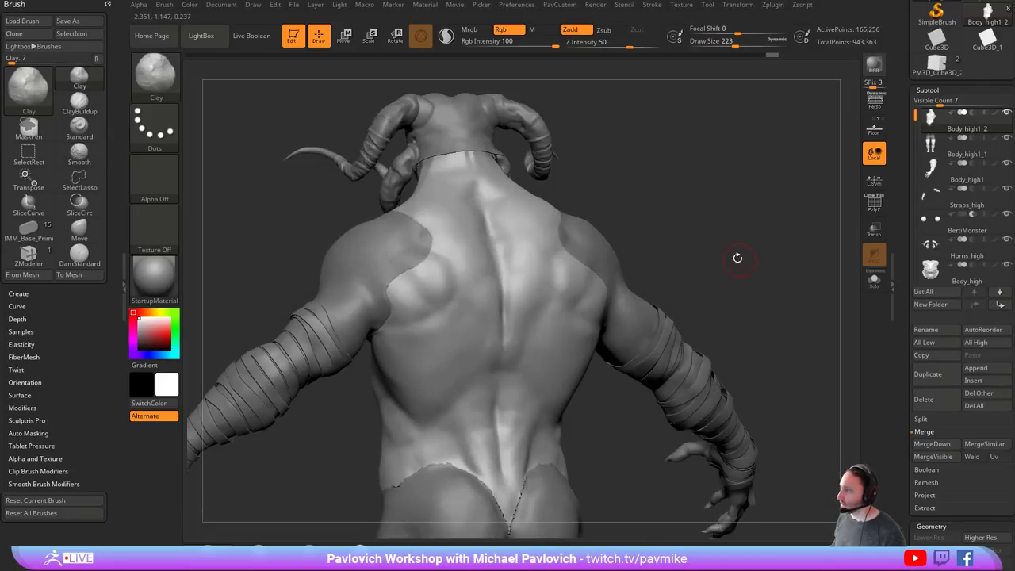
pyautogui.moveTo(706, 216)
pyautogui.mouseDown()
pyautogui.moveTo(802, 216)
pyautogui.moveTo(753, 225)
pyautogui.mouseUp()
pyautogui.press('s')
pyautogui.keyDown('alt'); pyautogui.moveTo(768, 310); pyautogui.dragTo(774, 225); pyautogui.keyUp('alt')
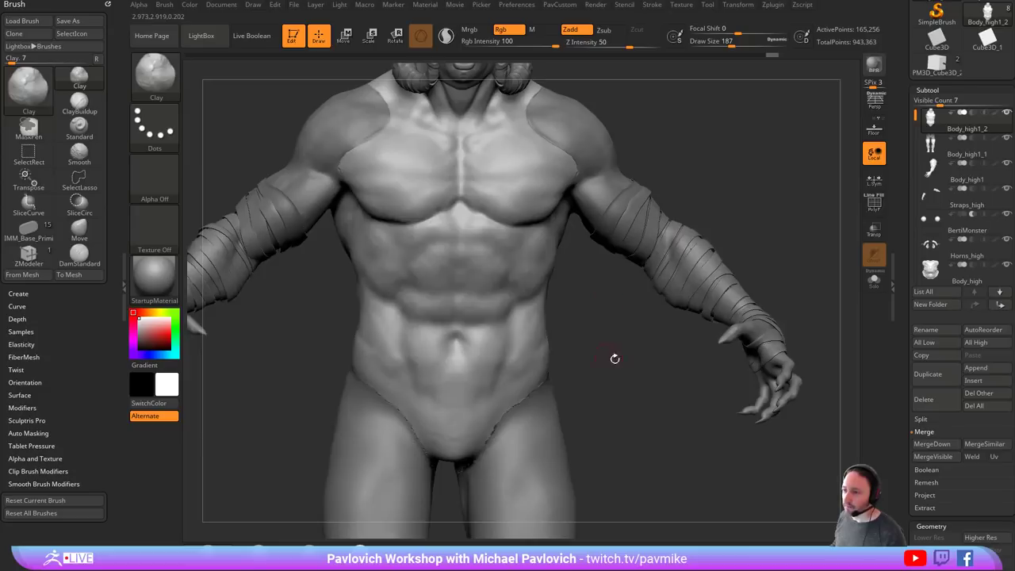
pyautogui.press('s')
pyautogui.moveTo(638, 371); pyautogui.dragTo(640, 371)
pyautogui.keyDown('alt'); pyautogui.moveTo(640, 371); pyautogui.dragTo(659, 404); pyautogui.keyUp('alt')
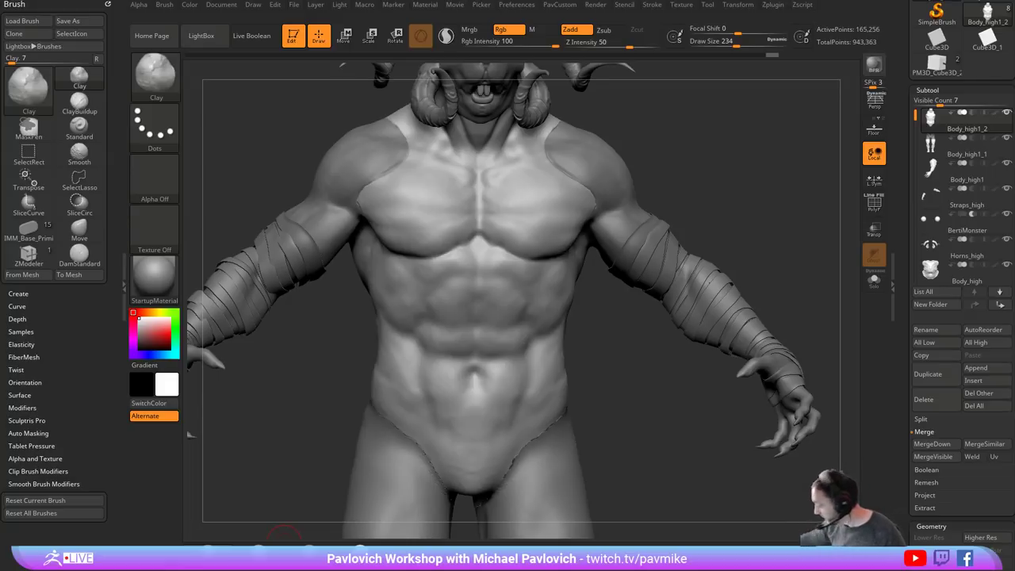
pyautogui.moveTo(750, 155)
pyautogui.mouseDown()
pyautogui.moveTo(738, 131)
pyautogui.moveTo(730, 190)
pyautogui.mouseUp()
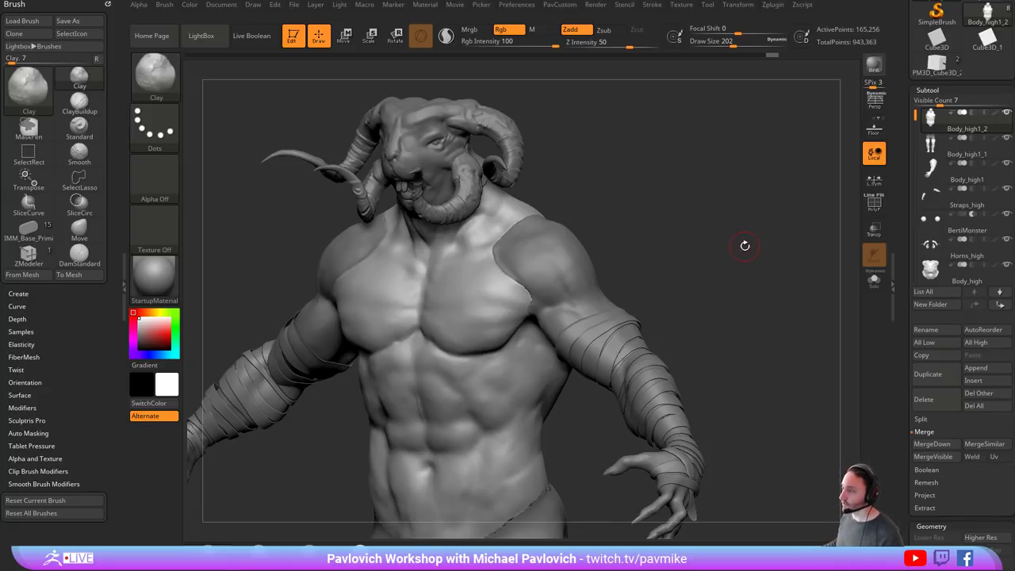
pyautogui.keyDown('shift'); pyautogui.moveTo(736, 246); pyautogui.dragTo(742, 242); pyautogui.keyUp('shift')
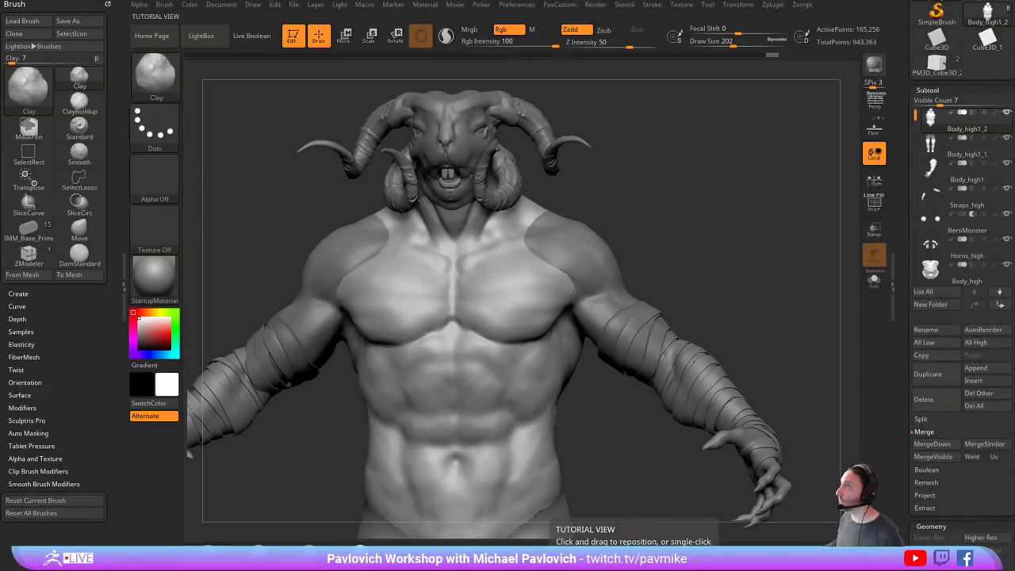
pyautogui.moveTo(674, 170); pyautogui.dragTo(666, 173)
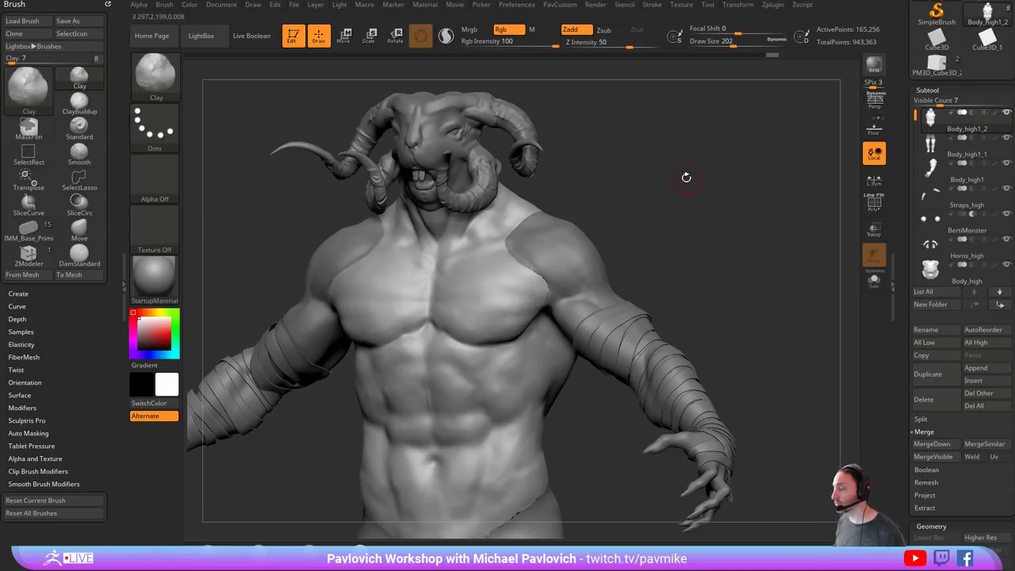
pyautogui.moveTo(705, 185); pyautogui.dragTo(630, 187)
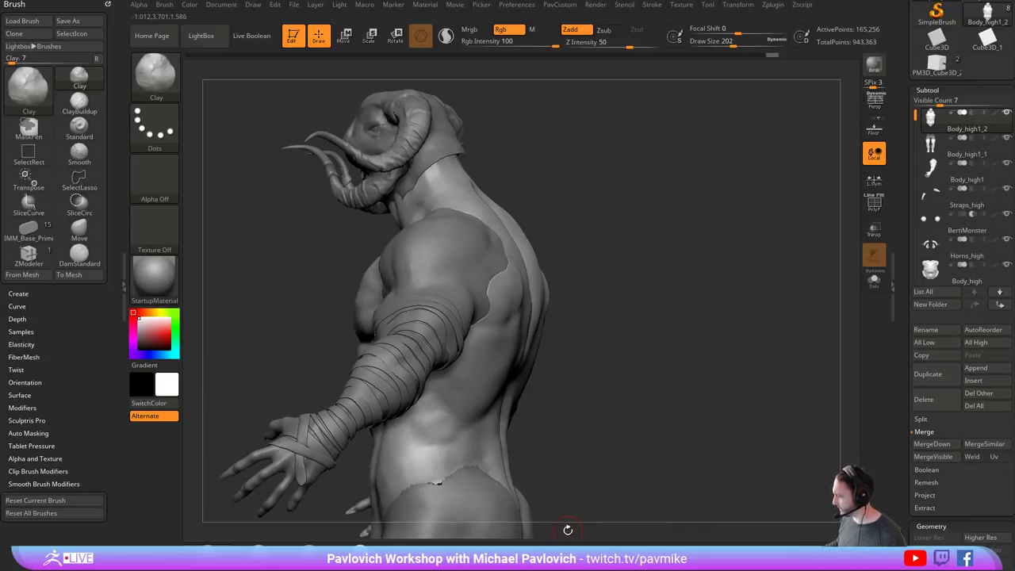
pyautogui.moveTo(624, 444); pyautogui.dragTo(630, 395)
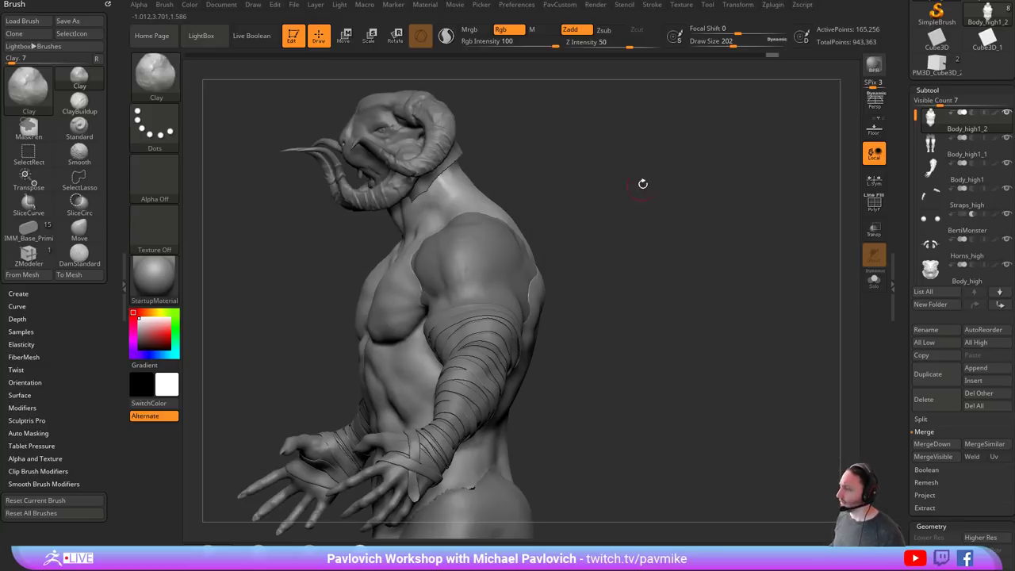
# - Select the legs subtool and DynaMesh it to close its open upper end
pyautogui.moveTo(643, 184)
pyautogui.mouseDown()
pyautogui.moveTo(714, 146)
pyautogui.moveTo(741, 170)
pyautogui.moveTo(682, 175)
pyautogui.moveTo(725, 159)
pyautogui.mouseUp()
pyautogui.moveTo(682, 207)
pyautogui.keyDown('alt'); pyautogui.mouseDown()
pyautogui.moveTo(689, 193)
pyautogui.moveTo(695, 301)
pyautogui.moveTo(718, 201)
pyautogui.mouseUp(); pyautogui.keyUp('alt')
pyautogui.keyDown('alt'); pyautogui.click(523, 306); pyautogui.keyUp('alt')
pyautogui.keyDown('alt'); pyautogui.moveTo(650, 276); pyautogui.dragTo(717, 289); pyautogui.keyUp('alt')
pyautogui.press('space')
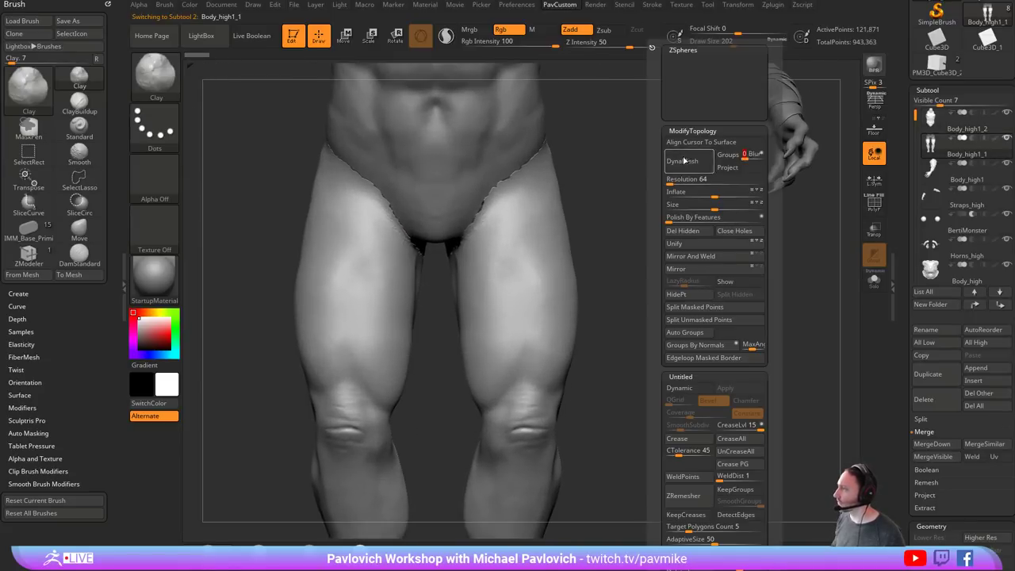
pyautogui.click(685, 161)
pyautogui.keyDown('alt'); pyautogui.moveTo(703, 267); pyautogui.dragTo(688, 331); pyautogui.keyUp('alt')
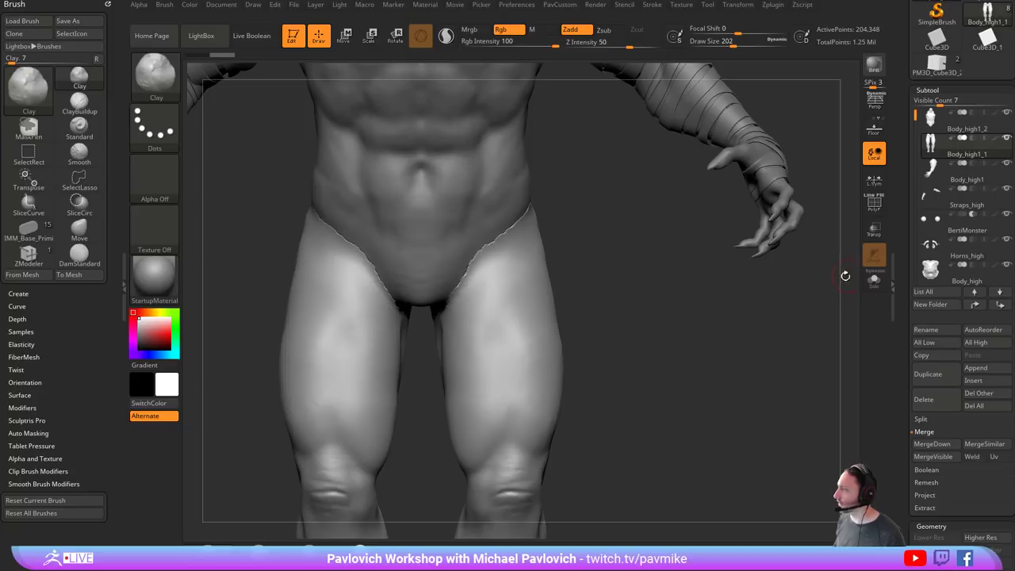
# - Smooth the jagged edge where the thigh meets the pelvis, using draw size 280
pyautogui.moveTo(635, 274); pyautogui.dragTo(668, 271)
pyautogui.press('s')
pyautogui.click(494, 269)
pyautogui.keyDown('shift'); pyautogui.moveTo(470, 279); pyautogui.dragTo(523, 223); pyautogui.keyUp('shift')
pyautogui.moveTo(589, 238); pyautogui.dragTo(563, 243)
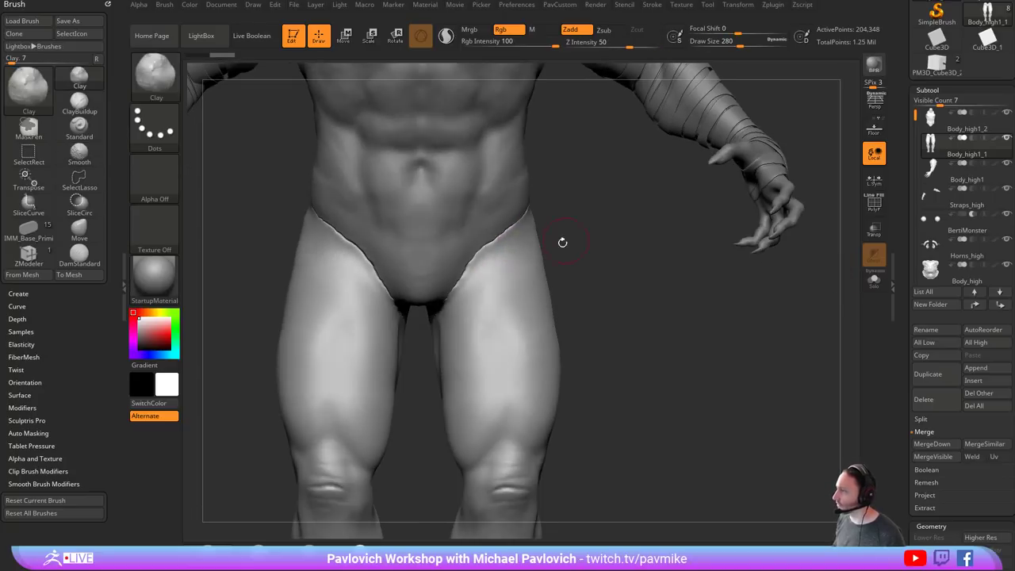
pyautogui.moveTo(496, 255); pyautogui.dragTo(494, 246)
# - Switch to the Move brush at draw size 422 and isolate the legs subtool
pyautogui.press('b')
pyautogui.press('m')
pyautogui.press('v')
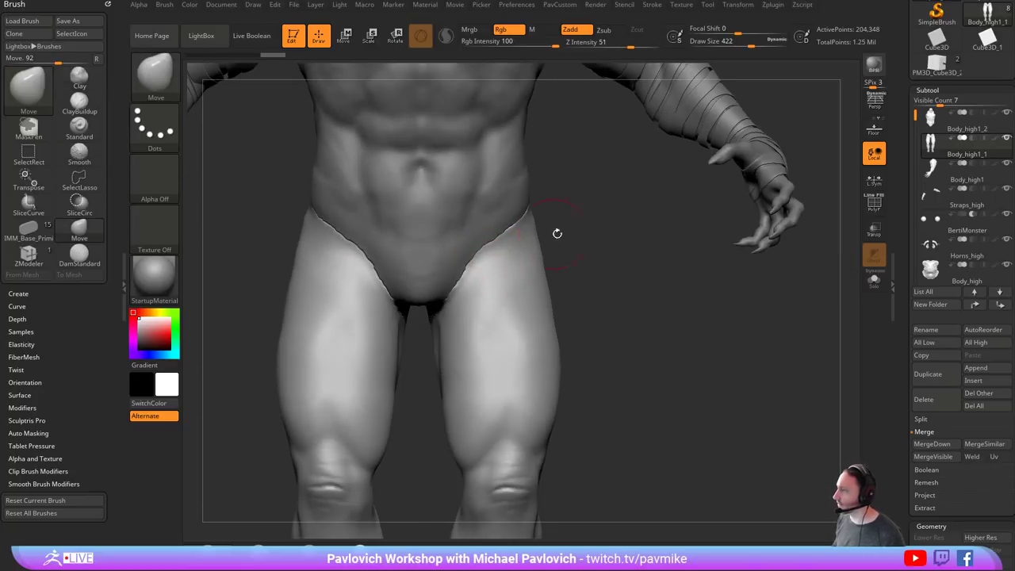
pyautogui.moveTo(558, 233)
pyautogui.mouseDown()
pyautogui.moveTo(714, 258)
pyautogui.moveTo(798, 291)
pyautogui.mouseUp()
pyautogui.click(867, 280)
# - Smooth the thigh's upper rim and the capped surface inside it, adjusting the brush size for the tighter areas
pyautogui.moveTo(675, 242); pyautogui.dragTo(655, 274)
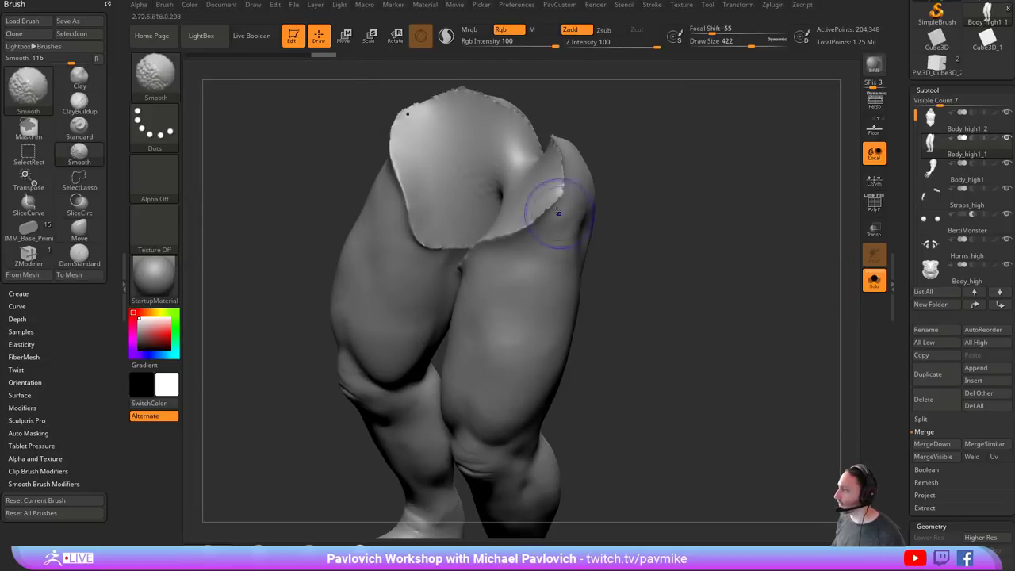
pyautogui.keyDown('shift'); pyautogui.moveTo(560, 213); pyautogui.dragTo(557, 142); pyautogui.keyUp('shift')
pyautogui.press('s')
pyautogui.moveTo(673, 190); pyautogui.dragTo(661, 190)
pyautogui.moveTo(690, 171)
pyautogui.keyDown('alt'); pyautogui.mouseDown()
pyautogui.moveTo(720, 200)
pyautogui.moveTo(659, 193)
pyautogui.mouseUp(); pyautogui.keyUp('alt')
pyautogui.press('s')
pyautogui.moveTo(703, 191); pyautogui.dragTo(684, 191)
pyautogui.moveTo(684, 190); pyautogui.dragTo(556, 218)
pyautogui.moveTo(608, 147)
pyautogui.mouseDown()
pyautogui.moveTo(580, 148)
pyautogui.moveTo(593, 182)
pyautogui.mouseUp()
# - Enable Sculptris Pro for the Smooth brush and smooth the rims at the top of the thighs
pyautogui.keyDown('shift'); pyautogui.click(446, 36); pyautogui.keyUp('shift')
pyautogui.moveTo(478, 116)
pyautogui.mouseDown()
pyautogui.moveTo(456, 176)
pyautogui.moveTo(433, 189)
pyautogui.moveTo(399, 185)
pyautogui.mouseUp()
pyautogui.moveTo(621, 299); pyautogui.dragTo(601, 214)
pyautogui.keyDown('shift'); pyautogui.moveTo(488, 220); pyautogui.dragTo(524, 262); pyautogui.keyUp('shift')
pyautogui.moveTo(622, 295); pyautogui.dragTo(572, 231)
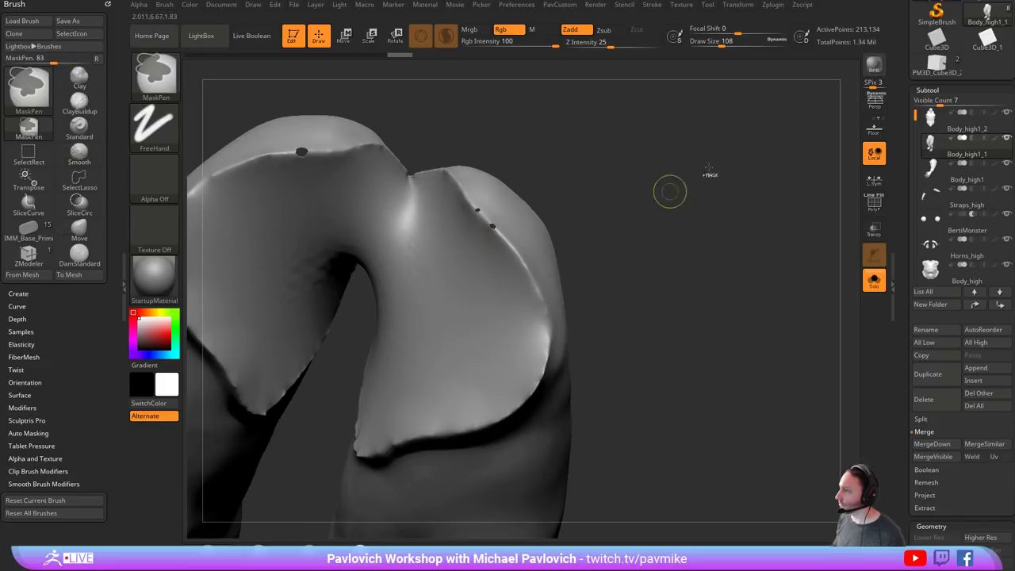
# - Re-DynaMesh the legs to seal the small rim holes, and mirror and weld them so both sides match
pyautogui.keyDown('ctrl'); pyautogui.moveTo(717, 176); pyautogui.dragTo(748, 269); pyautogui.keyUp('ctrl')
pyautogui.keyDown('shift'); pyautogui.moveTo(470, 197); pyautogui.dragTo(533, 273); pyautogui.keyUp('shift')
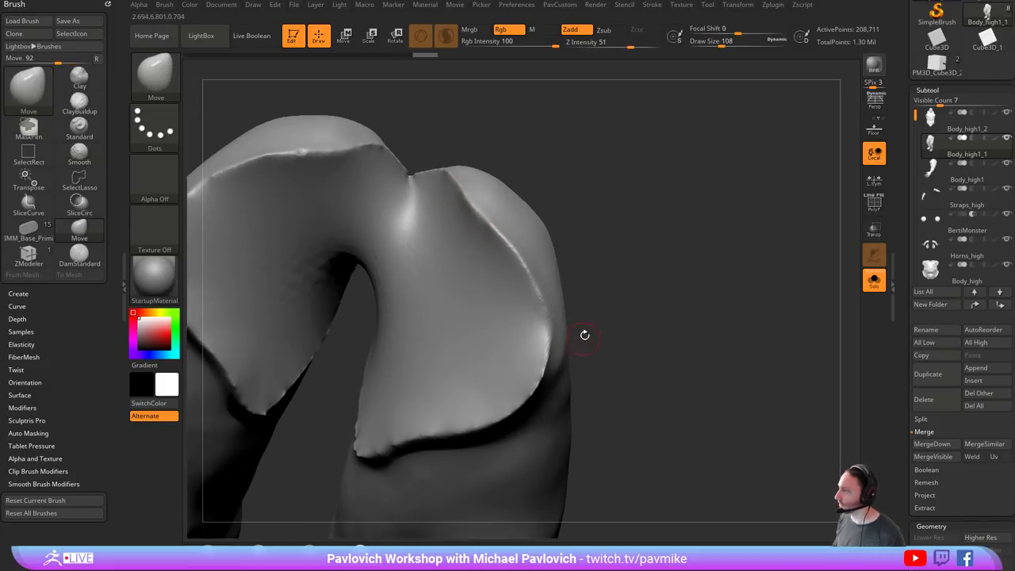
pyautogui.press('2')
pyautogui.click(635, 260)
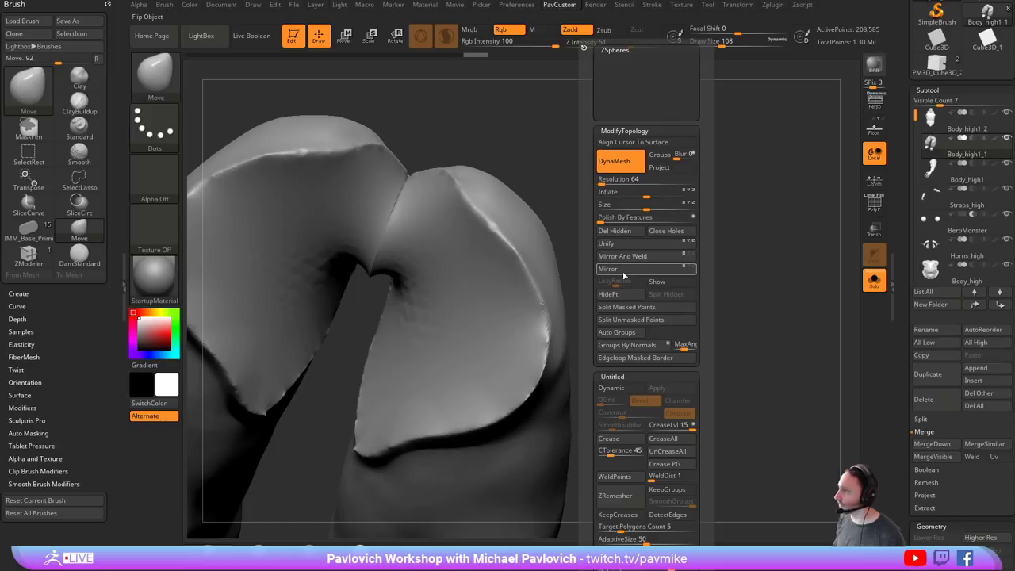
pyautogui.keyDown('shift'); pyautogui.moveTo(696, 344); pyautogui.dragTo(644, 286); pyautogui.keyUp('shift')
pyautogui.press('2')
pyautogui.click(622, 257)
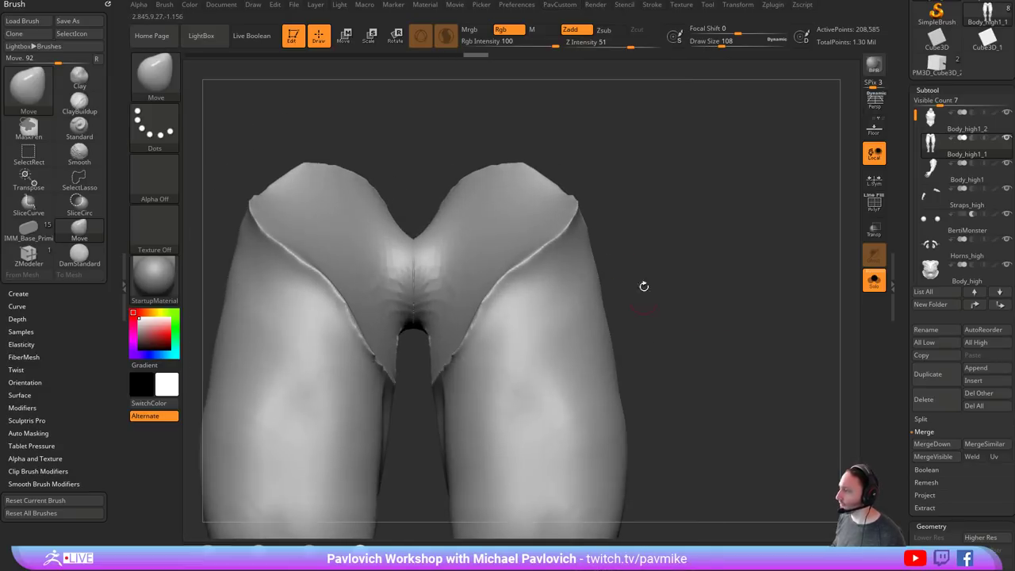
# - Reduce the draw size to 6 and lower the Smooth brush's minimum connected points to the lowest value
pyautogui.moveTo(658, 168)
pyautogui.mouseDown()
pyautogui.moveTo(629, 246)
pyautogui.moveTo(660, 234)
pyautogui.mouseUp()
pyautogui.press('s')
pyautogui.press('s')
pyautogui.moveTo(661, 234)
pyautogui.mouseDown()
pyautogui.moveTo(648, 234)
pyautogui.moveTo(621, 282)
pyautogui.moveTo(655, 276)
pyautogui.moveTo(646, 279)
pyautogui.mouseUp()
pyautogui.press('s')
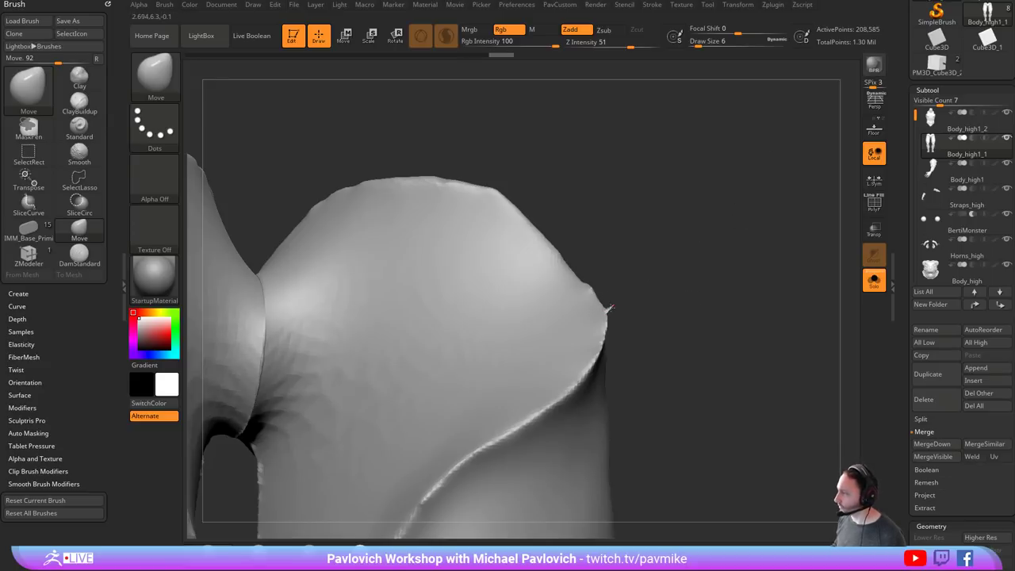
pyautogui.press('shift')
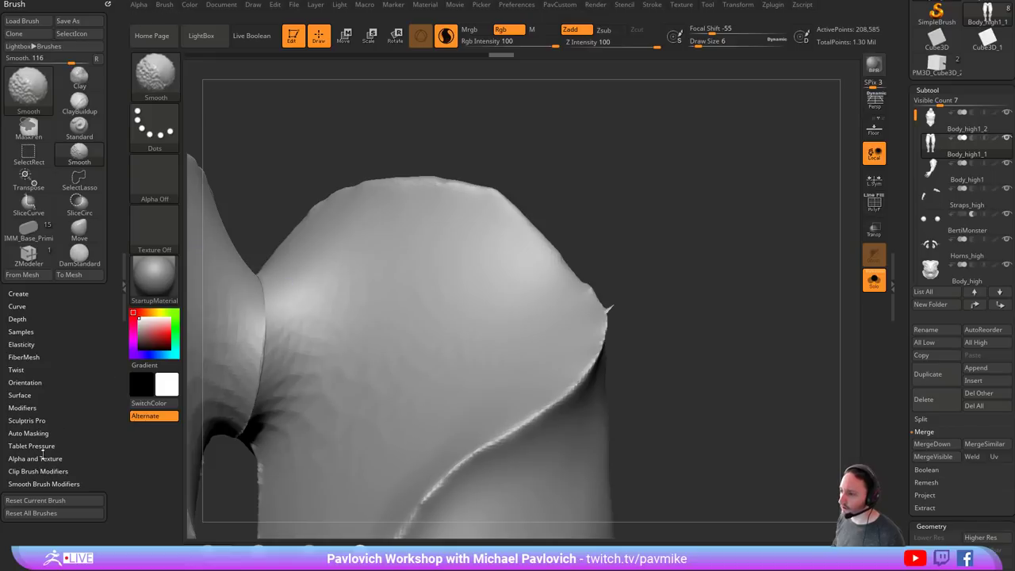
pyautogui.keyDown('shift'); pyautogui.moveTo(43, 454); pyautogui.dragTo(61, 411); pyautogui.keyUp('shift')
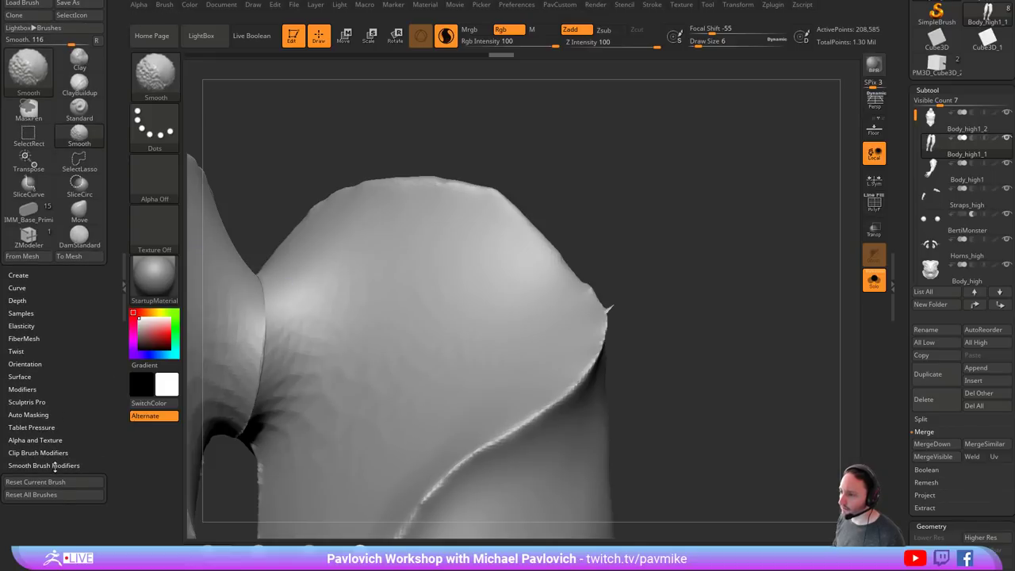
pyautogui.click(53, 466)
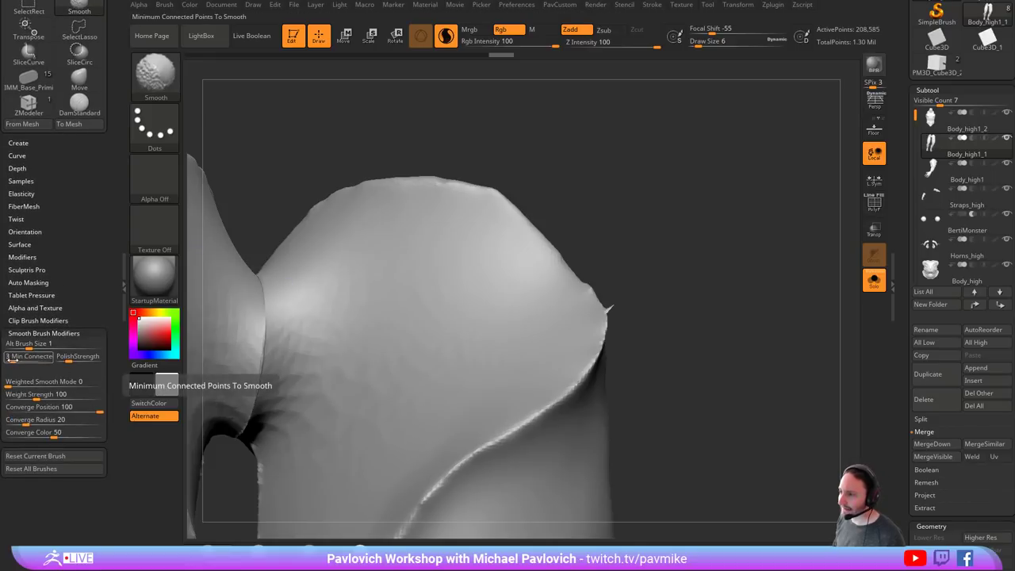
pyautogui.keyDown('shift'); pyautogui.moveTo(11, 360); pyautogui.dragTo(4, 361); pyautogui.keyUp('shift')
# - Set the draw size to 35 and smooth away the small spike at the outer corner of the thigh's rim
pyautogui.press('s')
pyautogui.moveTo(636, 320)
pyautogui.mouseDown()
pyautogui.moveTo(647, 320)
pyautogui.moveTo(609, 309)
pyautogui.moveTo(619, 307)
pyautogui.mouseUp()
pyautogui.press('shift')
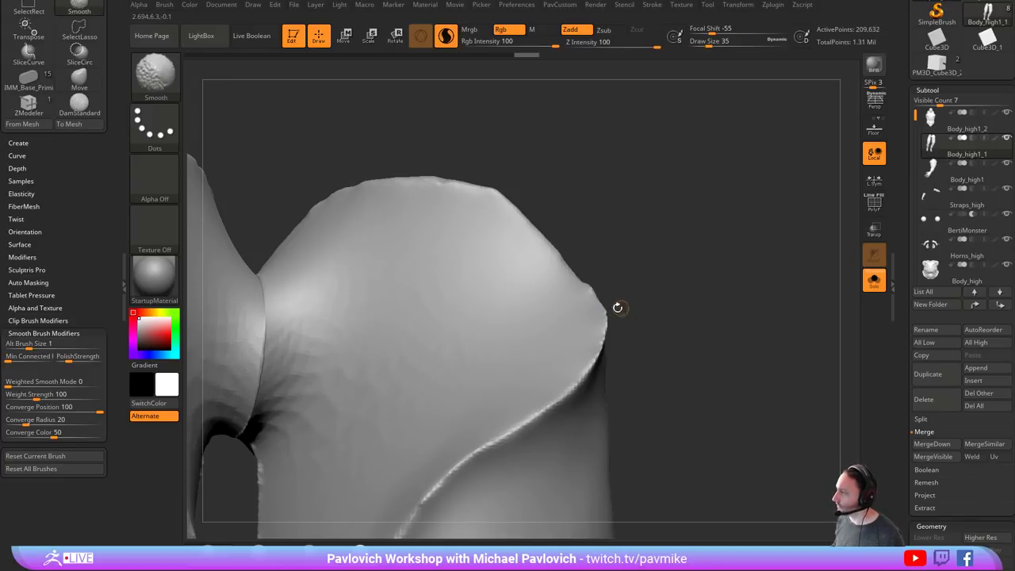
pyautogui.moveTo(686, 291); pyautogui.dragTo(625, 310)
pyautogui.press('\\')
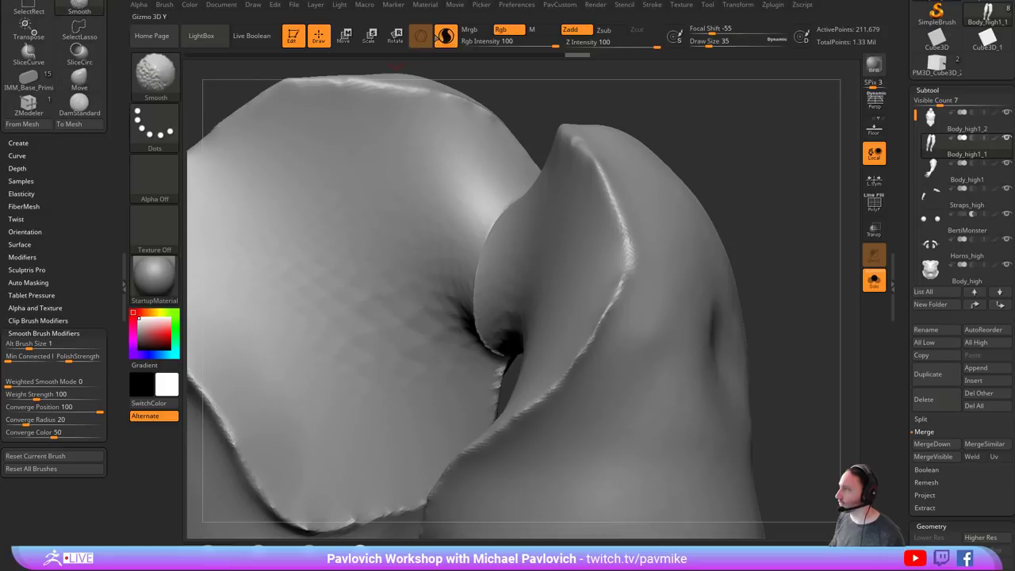
# - Set the draw size to 56, smooth the ragged inner-thigh flap on the legs and update the DynaMesh
pyautogui.keyDown('shift'); pyautogui.click(446, 39); pyautogui.keyUp('shift')
pyautogui.moveTo(736, 228); pyautogui.dragTo(735, 215)
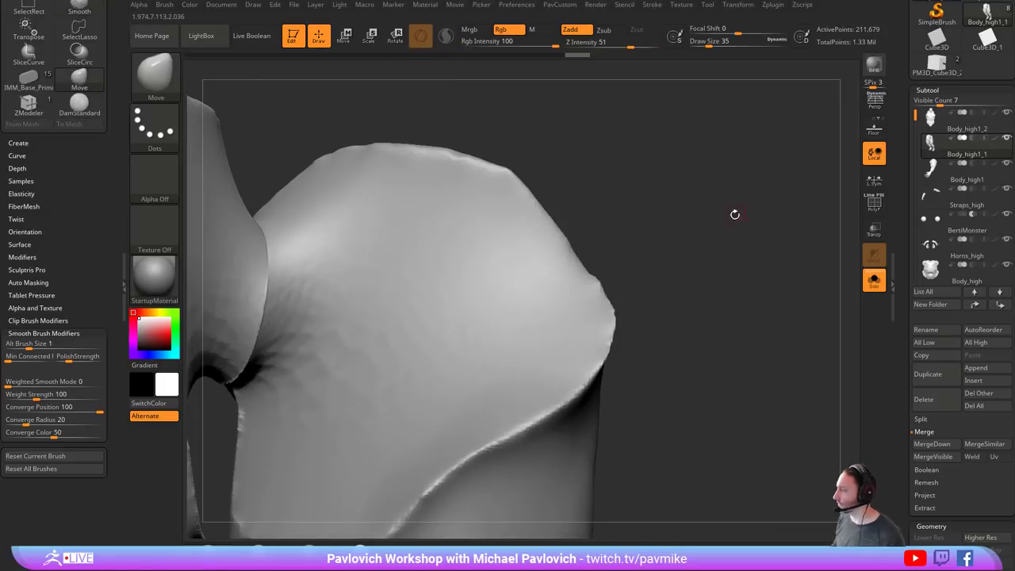
pyautogui.press('s')
pyautogui.moveTo(736, 267)
pyautogui.mouseDown()
pyautogui.moveTo(711, 222)
pyautogui.moveTo(711, 268)
pyautogui.moveTo(650, 237)
pyautogui.moveTo(656, 269)
pyautogui.mouseUp()
pyautogui.press('s')
pyautogui.moveTo(665, 226)
pyautogui.keyDown('ctrl'); pyautogui.mouseDown()
pyautogui.moveTo(715, 362)
pyautogui.moveTo(591, 368)
pyautogui.mouseUp(); pyautogui.keyUp('ctrl')
pyautogui.keyDown('shift'); pyautogui.moveTo(470, 376); pyautogui.dragTo(424, 434); pyautogui.keyUp('shift')
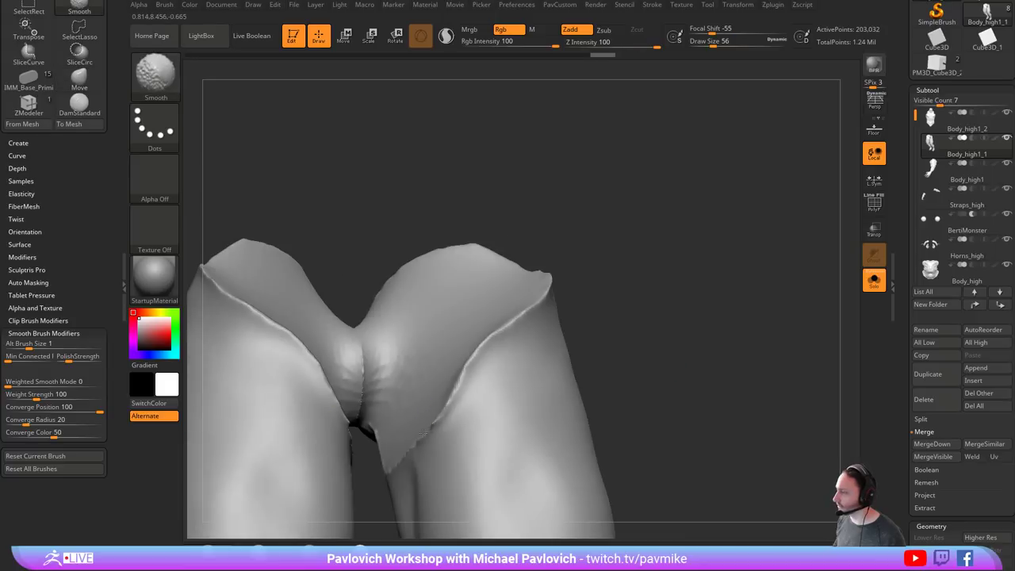
pyautogui.keyDown('ctrl'); pyautogui.moveTo(631, 291); pyautogui.dragTo(651, 374); pyautogui.keyUp('ctrl')
# - Lower the legs' DynaMesh resolution to 32 and remesh them
pyautogui.keyDown('alt'); pyautogui.moveTo(709, 314); pyautogui.dragTo(550, 317); pyautogui.keyUp('alt')
pyautogui.press('space')
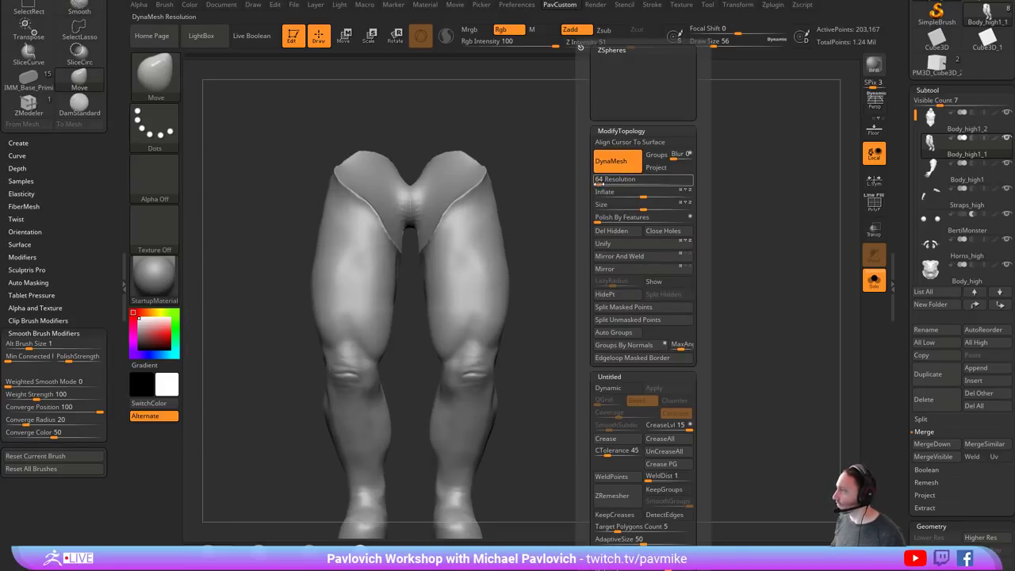
pyautogui.click(599, 184)
pyautogui.write('32')
pyautogui.press('Return')
pyautogui.moveTo(601, 285)
pyautogui.keyDown('ctrl'); pyautogui.mouseDown()
pyautogui.moveTo(633, 352)
pyautogui.moveTo(619, 312)
pyautogui.moveTo(594, 308)
pyautogui.moveTo(648, 315)
pyautogui.moveTo(550, 318)
pyautogui.mouseUp(); pyautogui.keyUp('ctrl')
# - Choose the DamStandard brush and raise the draw size to 1000
pyautogui.press('b')
pyautogui.press('d')
pyautogui.press('s')
pyautogui.press('s')
pyautogui.press('s')
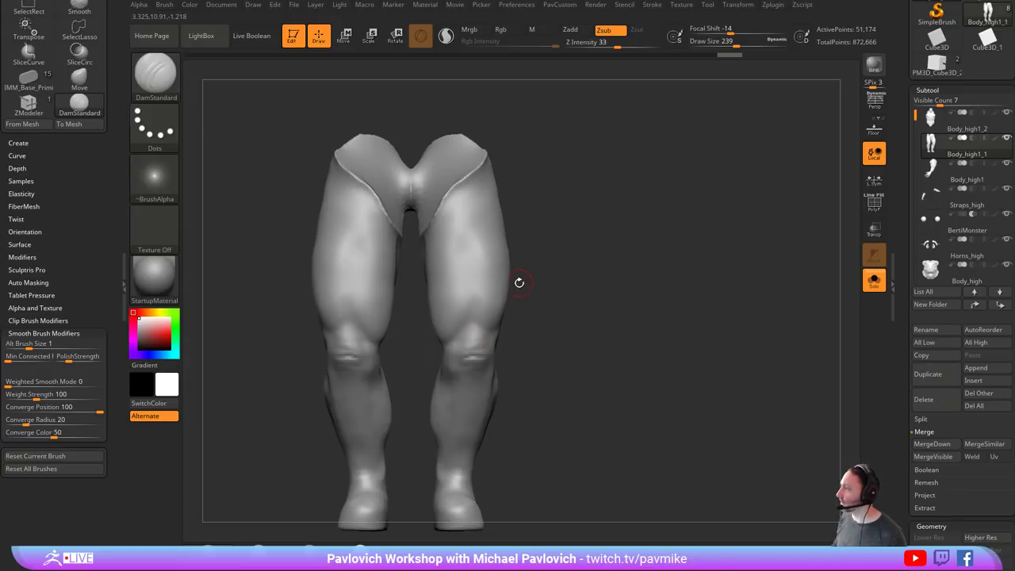
pyautogui.press('s')
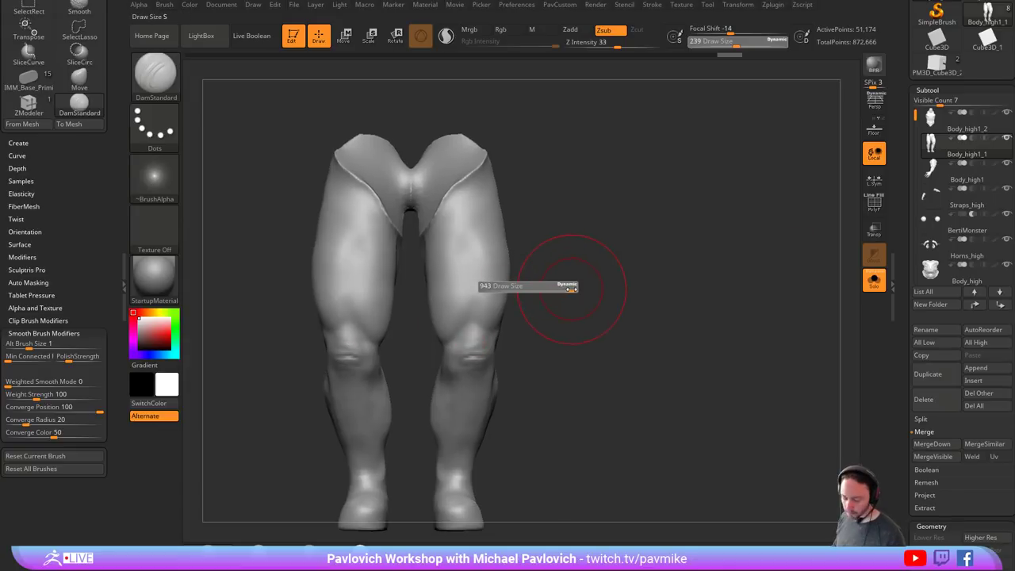
pyautogui.moveTo(572, 290); pyautogui.dragTo(579, 290)
# - Try pulling the outer side of the leg with the Move brush at draw size 1000 and undo the strokes
pyautogui.press('b')
pyautogui.press('m')
pyautogui.press('v')
pyautogui.moveTo(503, 299); pyautogui.dragTo(530, 308)
pyautogui.hotkey('ctrl', 'z')
pyautogui.press('s')
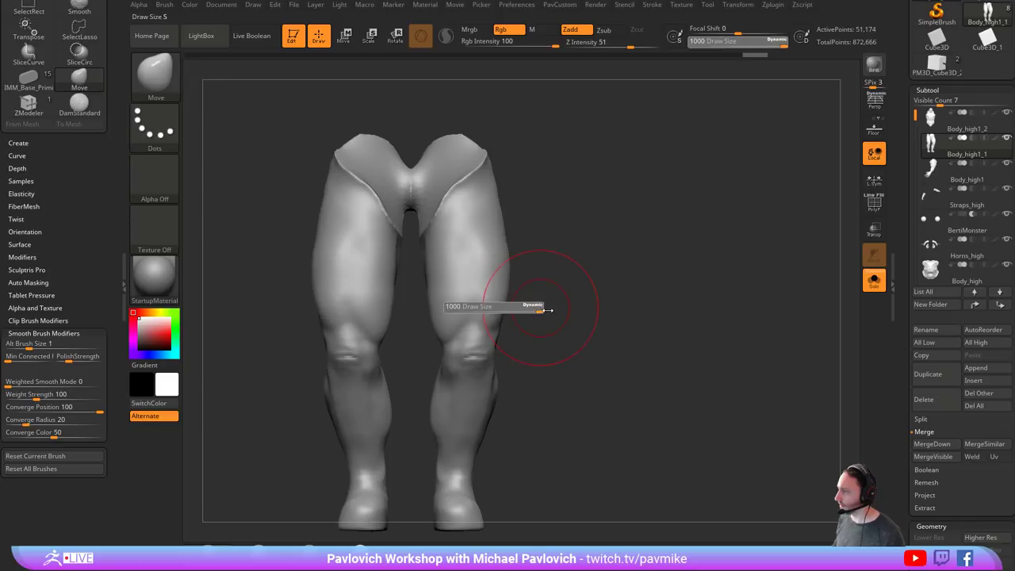
pyautogui.keyDown('ctrl'); pyautogui.moveTo(547, 310); pyautogui.dragTo(519, 306, button='right'); pyautogui.keyUp('ctrl')
pyautogui.moveTo(489, 351)
pyautogui.mouseDown()
pyautogui.moveTo(499, 350)
pyautogui.moveTo(479, 349)
pyautogui.moveTo(504, 352)
pyautogui.mouseUp()
pyautogui.hotkey('ctrl', 'z')
pyautogui.hotkey('ctrl', 'z')
pyautogui.press('s')
# - Turn off solo mode to show the whole creature and try several Move brush sizes, ending at draw size 1000
pyautogui.click(875, 283)
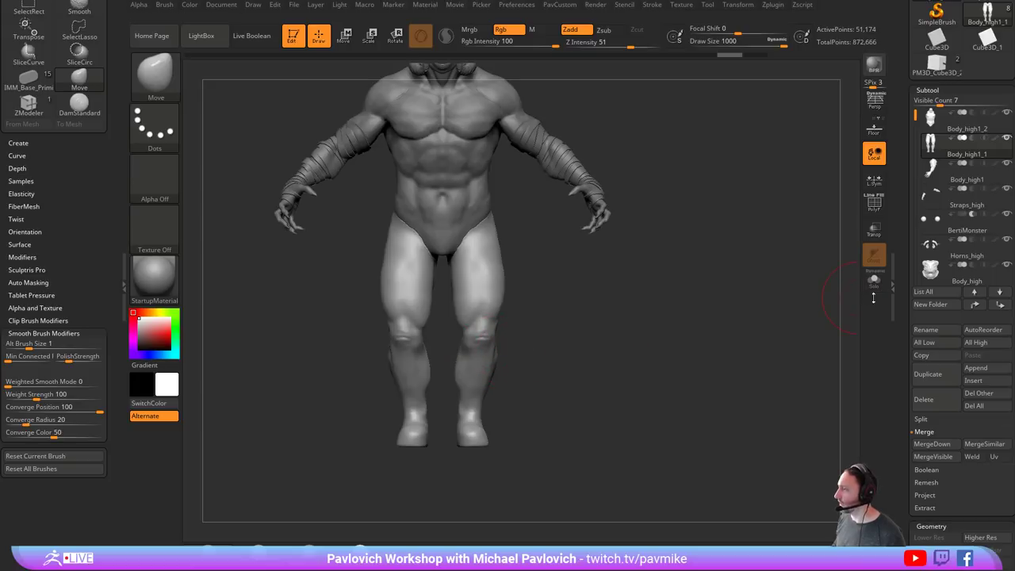
pyautogui.press('s')
pyautogui.keyDown('alt'); pyautogui.moveTo(719, 291); pyautogui.dragTo(719, 333, button='right'); pyautogui.keyUp('alt')
pyautogui.press('s')
pyautogui.moveTo(734, 330); pyautogui.dragTo(712, 329)
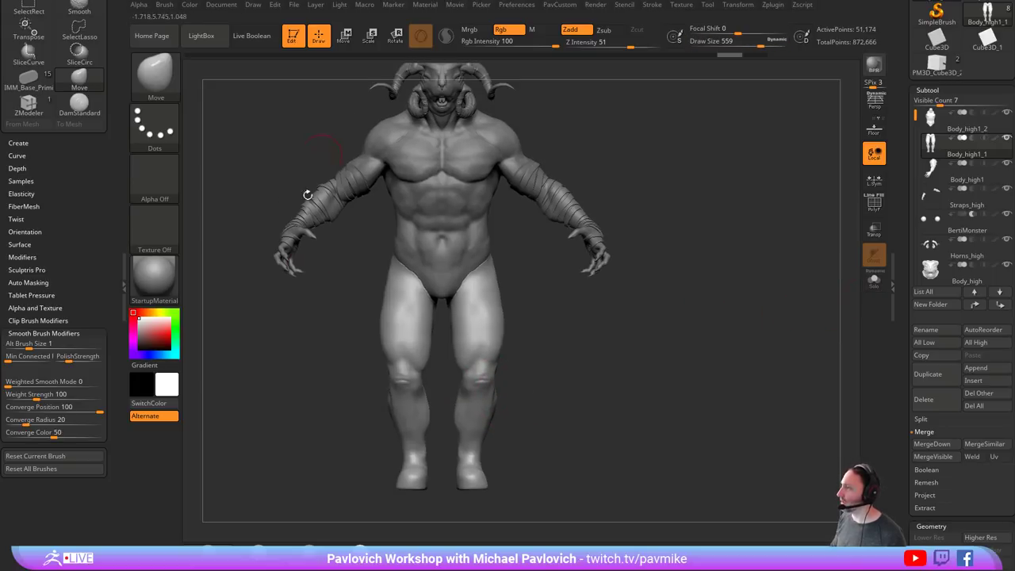
pyautogui.press('s')
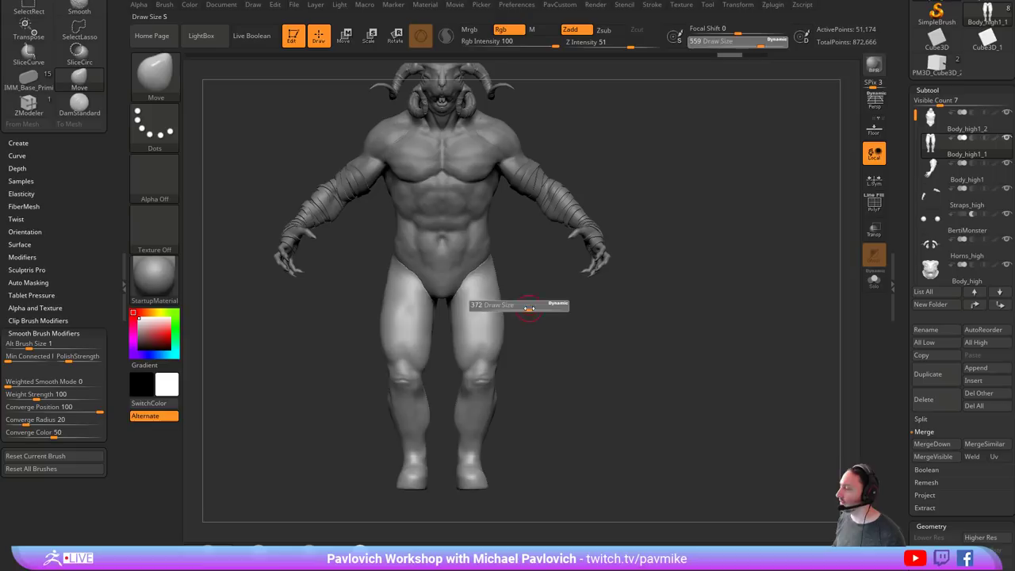
pyautogui.moveTo(529, 308); pyautogui.dragTo(529, 308)
pyautogui.press('s')
pyautogui.moveTo(542, 346); pyautogui.dragTo(546, 346)
pyautogui.moveTo(592, 353); pyautogui.dragTo(593, 352)
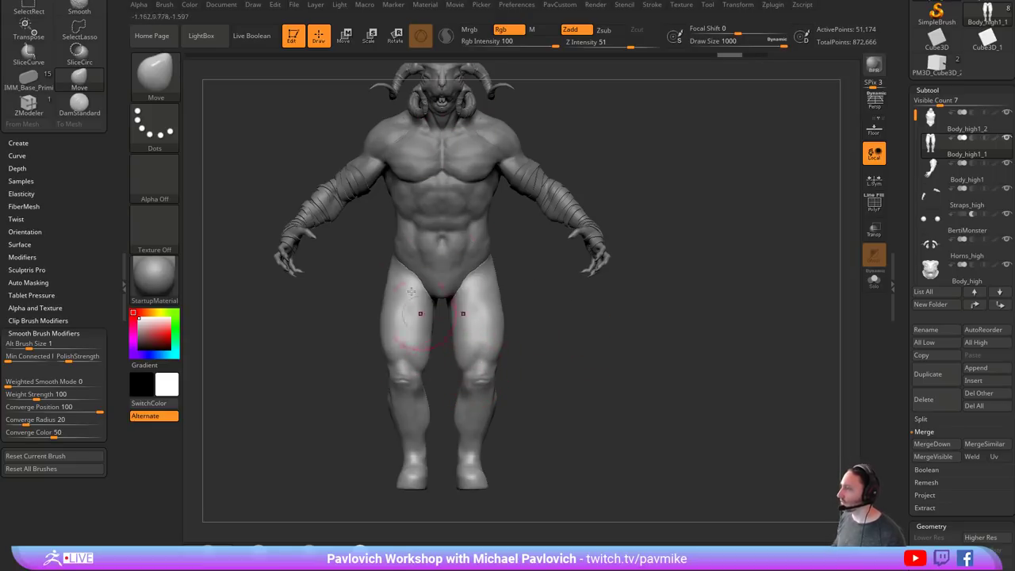
# - Raise the Max Brush Size to 3208 in the draw preferences and enlarge the draw size to 1338
pyautogui.click(525, 7)
pyautogui.keyDown('shift'); pyautogui.click(545, 298); pyautogui.keyUp('shift')
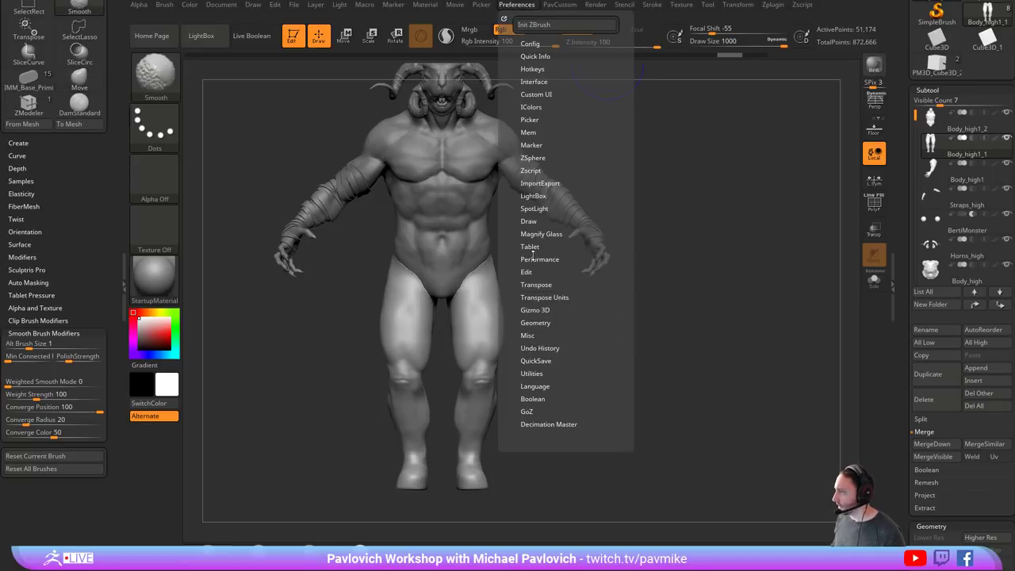
pyautogui.click(529, 223)
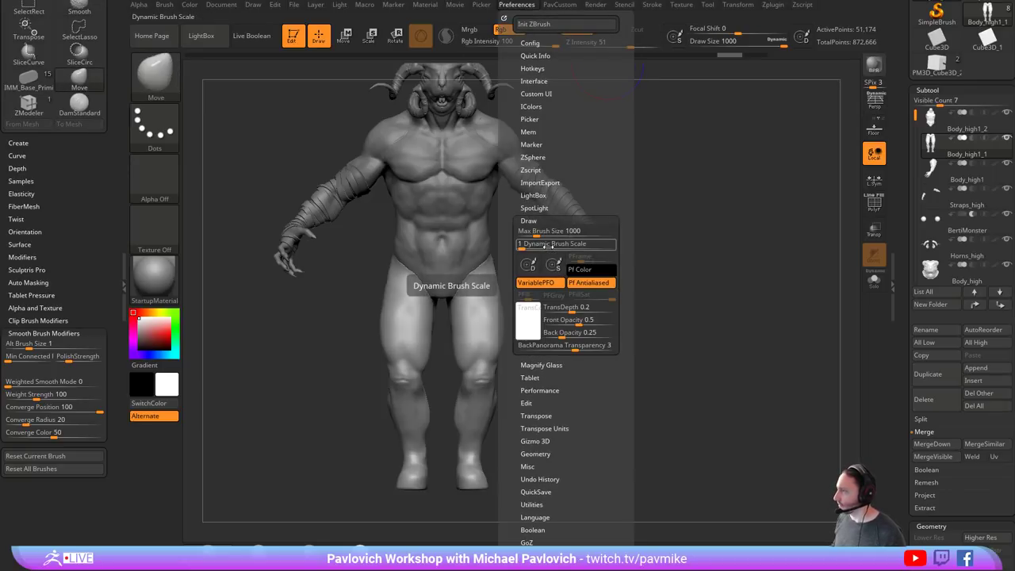
pyautogui.moveTo(540, 232); pyautogui.dragTo(611, 234)
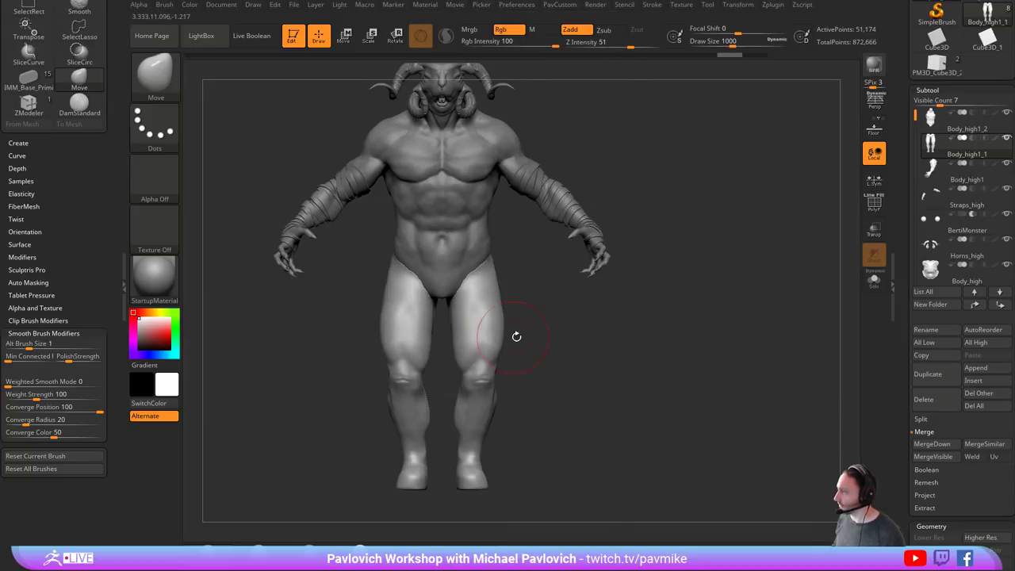
pyautogui.press('s')
pyautogui.moveTo(517, 335)
pyautogui.mouseDown()
pyautogui.moveTo(571, 341)
pyautogui.moveTo(530, 347)
pyautogui.mouseUp()
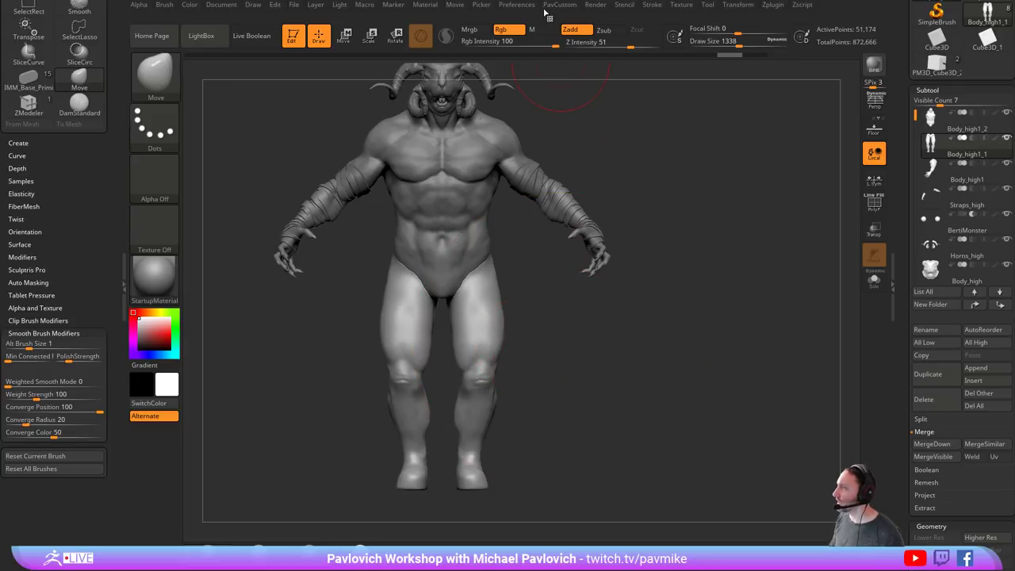
# - Set the Max Brush Size back to 1000 and the Dynamic Brush Scale to 3 in the draw preferences
pyautogui.click(517, 4)
pyautogui.click(568, 235)
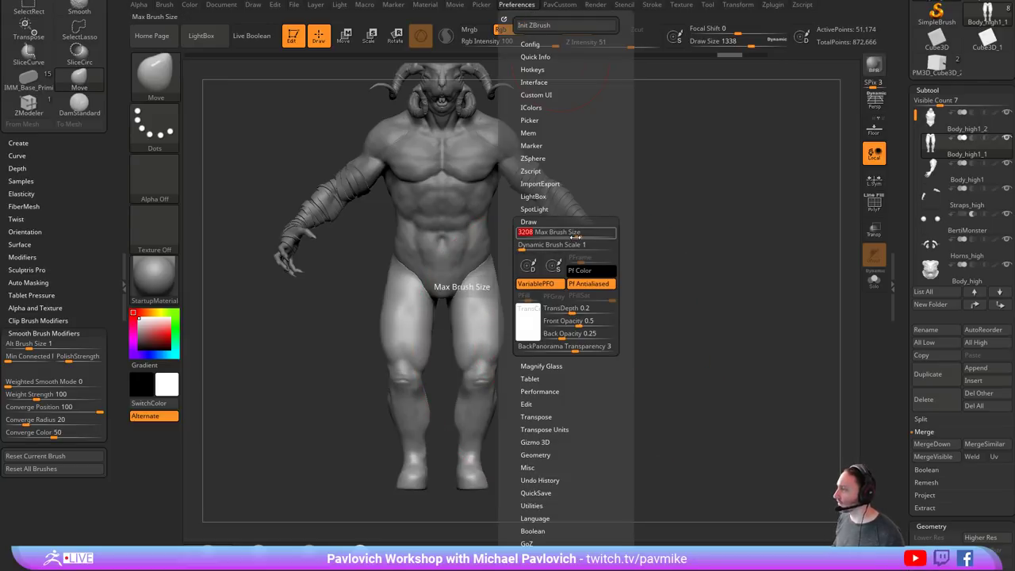
pyautogui.write('1000')
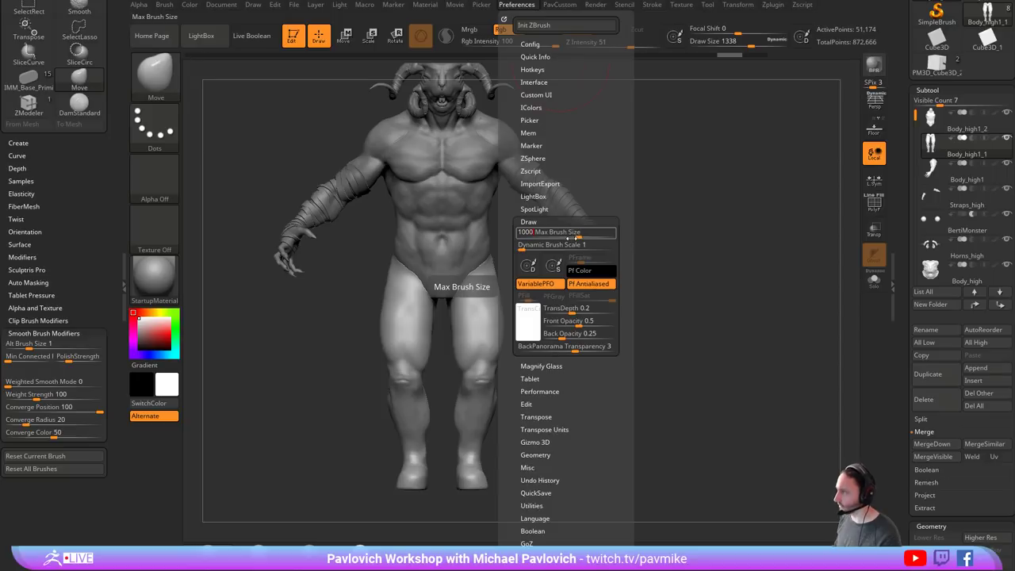
pyautogui.press('Return')
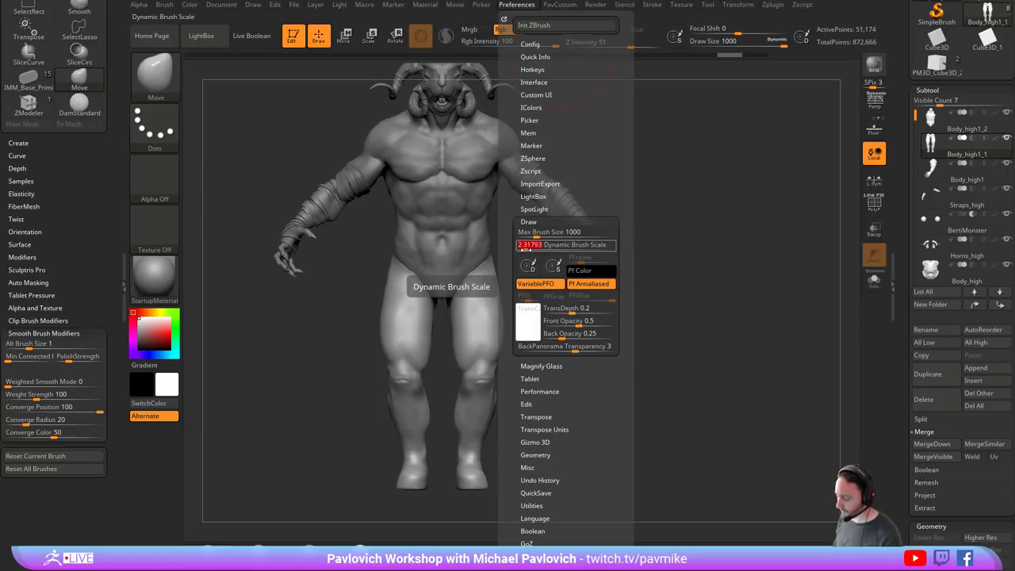
pyautogui.write('3')
pyautogui.press('Return')
# - Try out the scaled Move brush over the legs and reduce its draw size to 223
pyautogui.press('s')
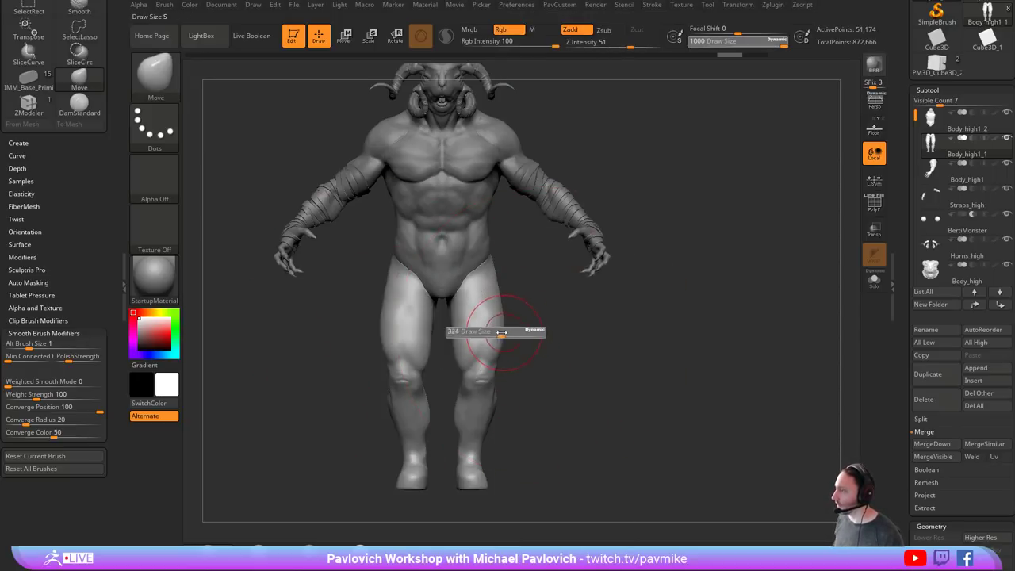
pyautogui.moveTo(560, 332)
pyautogui.mouseDown()
pyautogui.moveTo(505, 337)
pyautogui.moveTo(557, 343)
pyautogui.moveTo(543, 343)
pyautogui.moveTo(561, 314)
pyautogui.mouseUp()
pyautogui.press('s')
pyautogui.press('s')
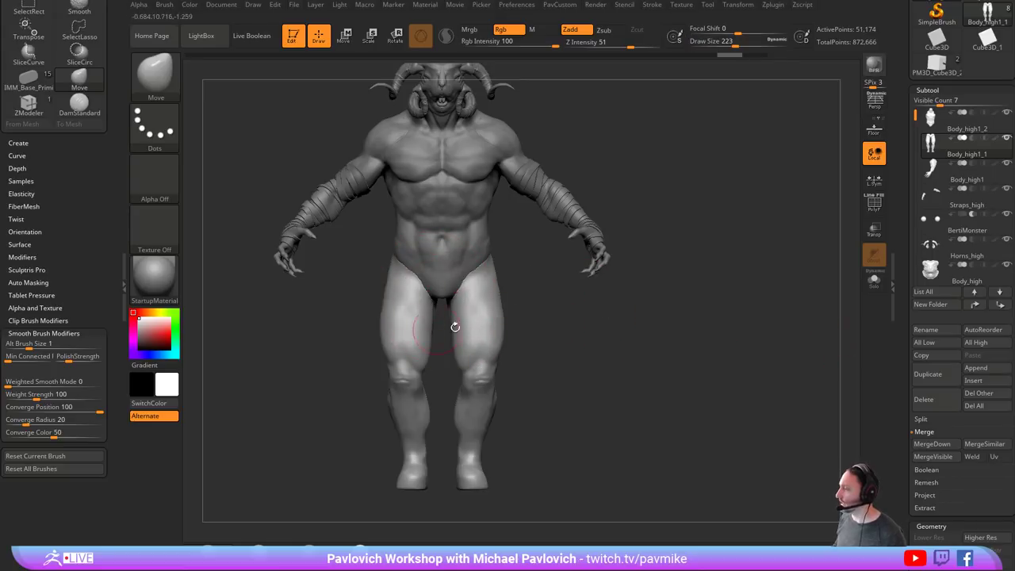
# - Review the Dynamic Brush Scale preference and reduce the Move brush's draw size to 97
pyautogui.click(517, 6)
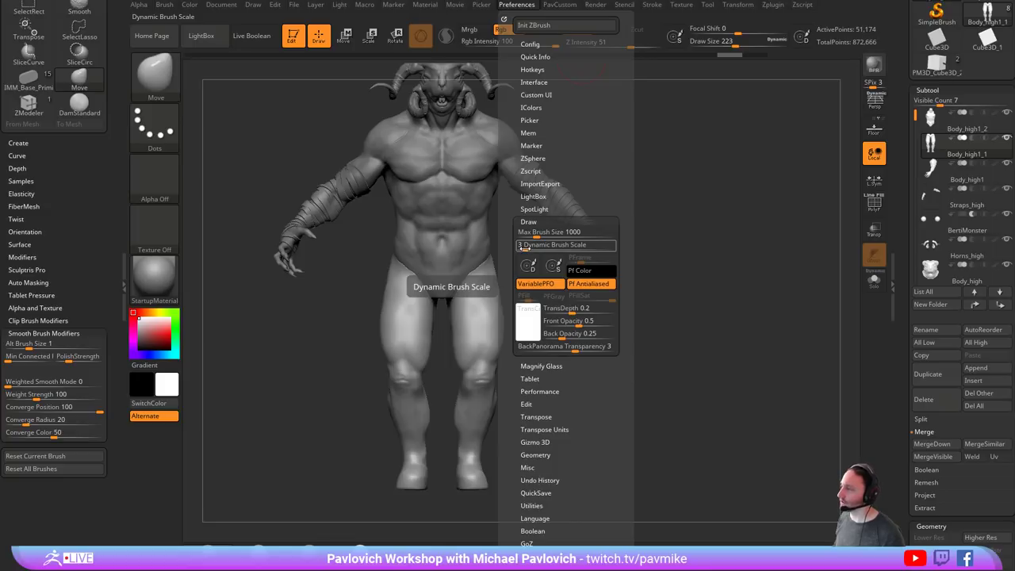
pyautogui.press('s')
pyautogui.moveTo(547, 292)
pyautogui.mouseDown()
pyautogui.moveTo(564, 307)
pyautogui.moveTo(597, 307)
pyautogui.moveTo(546, 314)
pyautogui.mouseUp()
pyautogui.press('s')
pyautogui.keyDown('ctrl'); pyautogui.moveTo(550, 315); pyautogui.dragTo(566, 321, button='right'); pyautogui.keyUp('ctrl')
pyautogui.press('s')
pyautogui.moveTo(566, 320); pyautogui.dragTo(557, 322)
pyautogui.keyDown('alt'); pyautogui.moveTo(590, 322); pyautogui.dragTo(568, 322, button='right'); pyautogui.keyUp('alt')
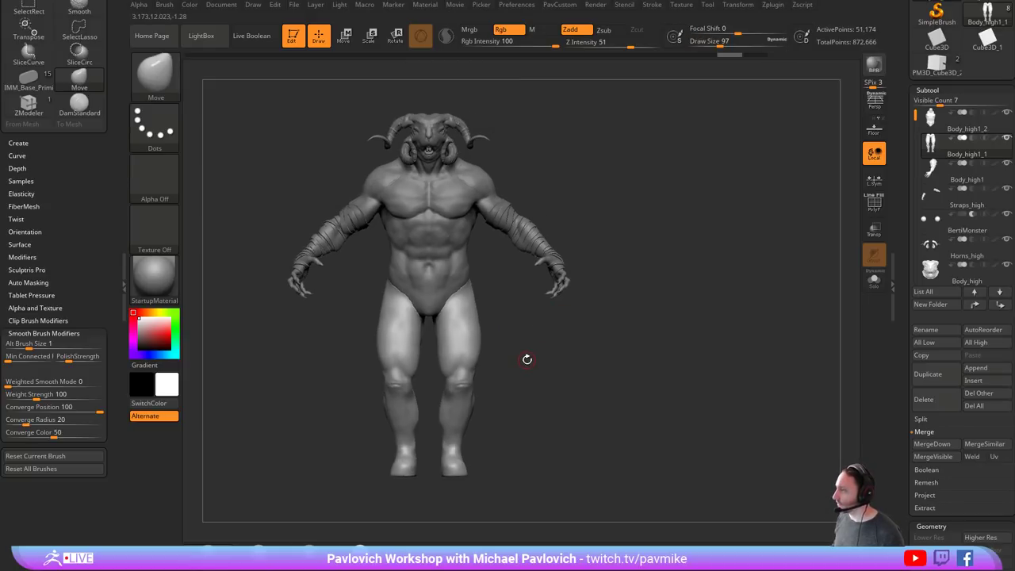
# - Switch to the Merged_Body_high1_1 tool and unify its size
pyautogui.moveTo(899, 333); pyautogui.dragTo(898, 283)
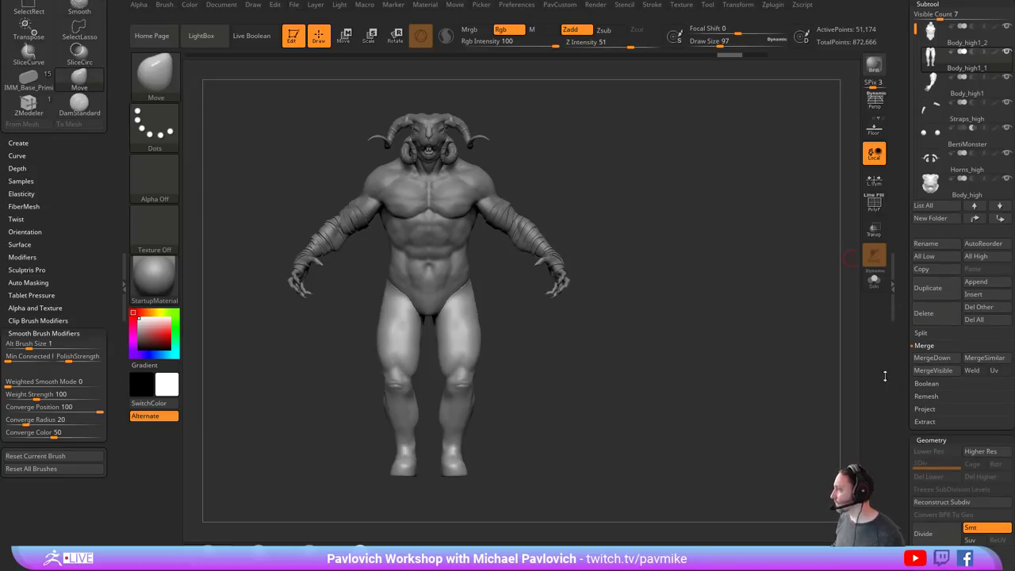
pyautogui.scroll(6, 899, 420)
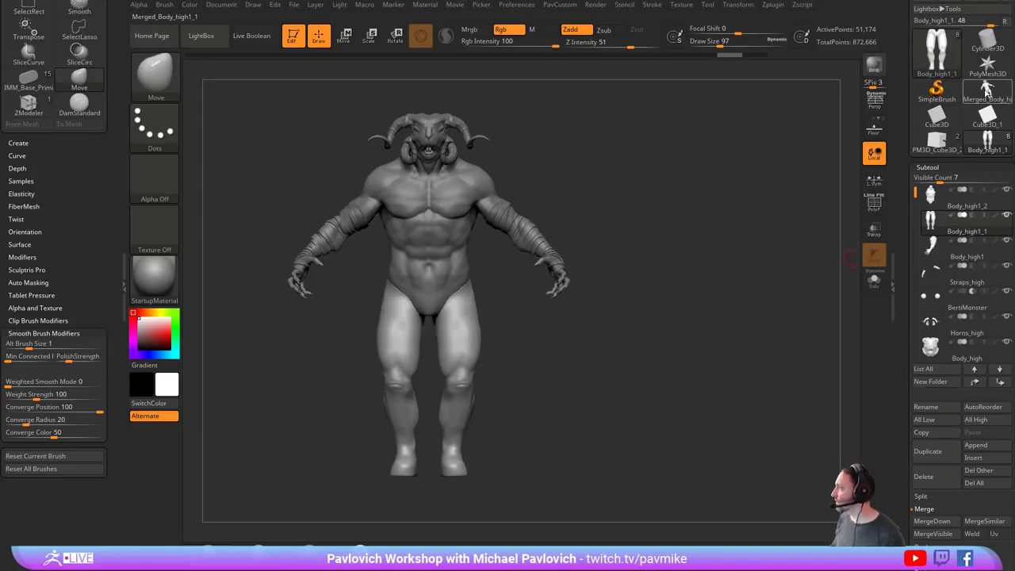
pyautogui.click(988, 90)
pyautogui.press('space')
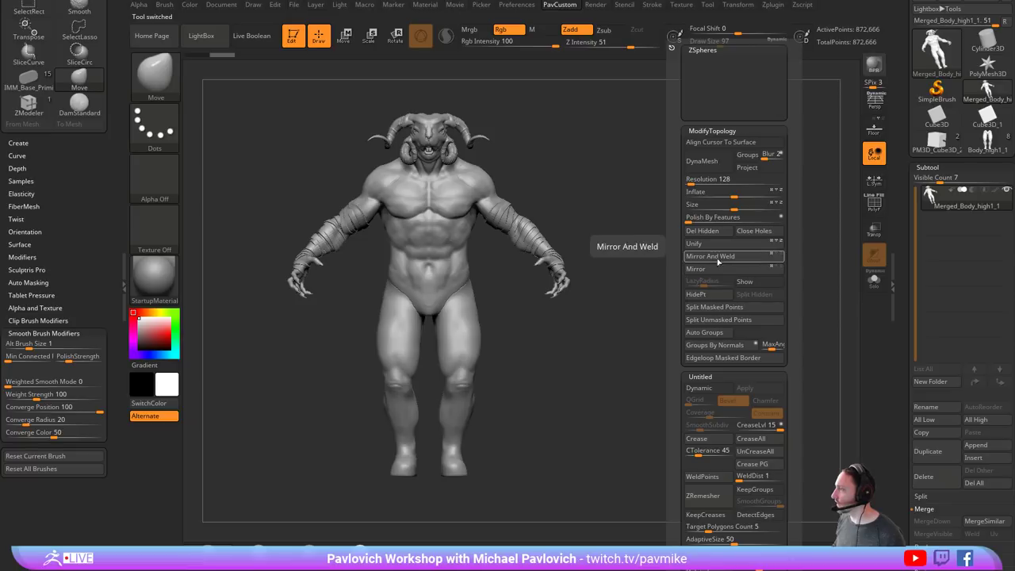
pyautogui.click(720, 245)
pyautogui.keyDown('alt'); pyautogui.moveTo(647, 228); pyautogui.dragTo(706, 396); pyautogui.keyUp('alt')
pyautogui.keyDown('alt'); pyautogui.moveTo(669, 180); pyautogui.dragTo(826, 349); pyautogui.keyUp('alt')
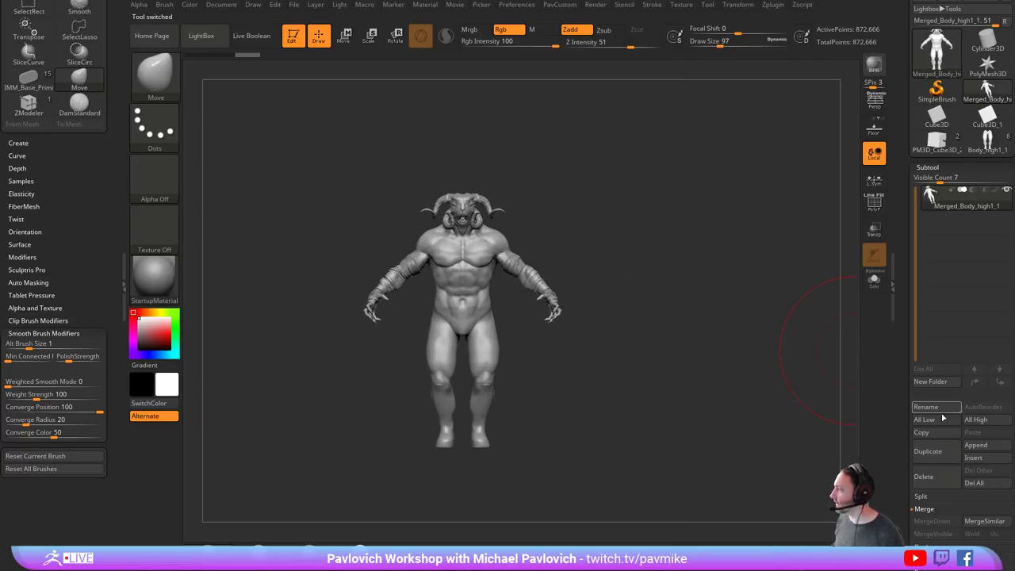
# - Append the Cube3D mesh as a new subtool around the merged body
pyautogui.click(975, 446)
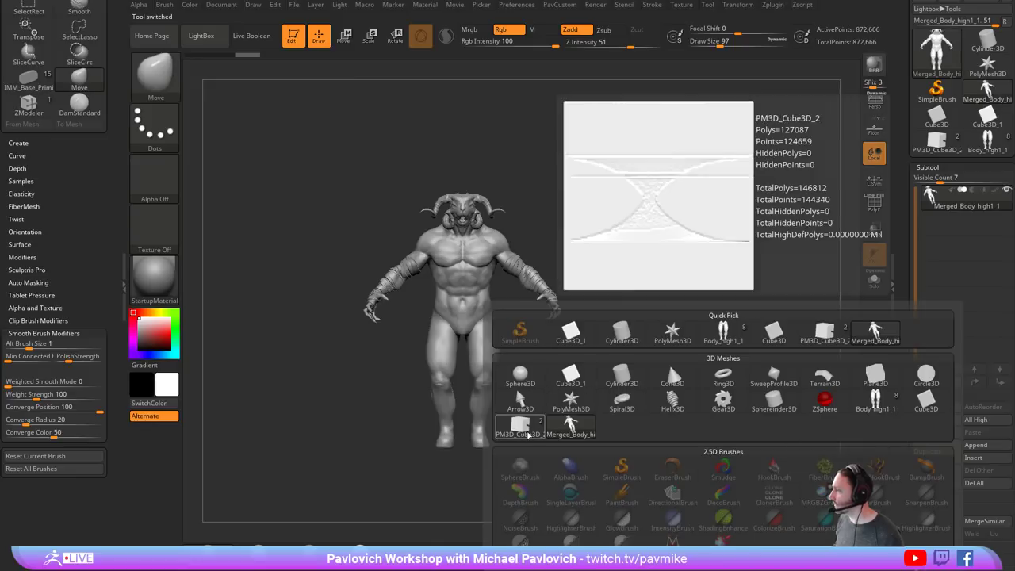
pyautogui.click(926, 401)
pyautogui.moveTo(762, 265); pyautogui.dragTo(810, 250)
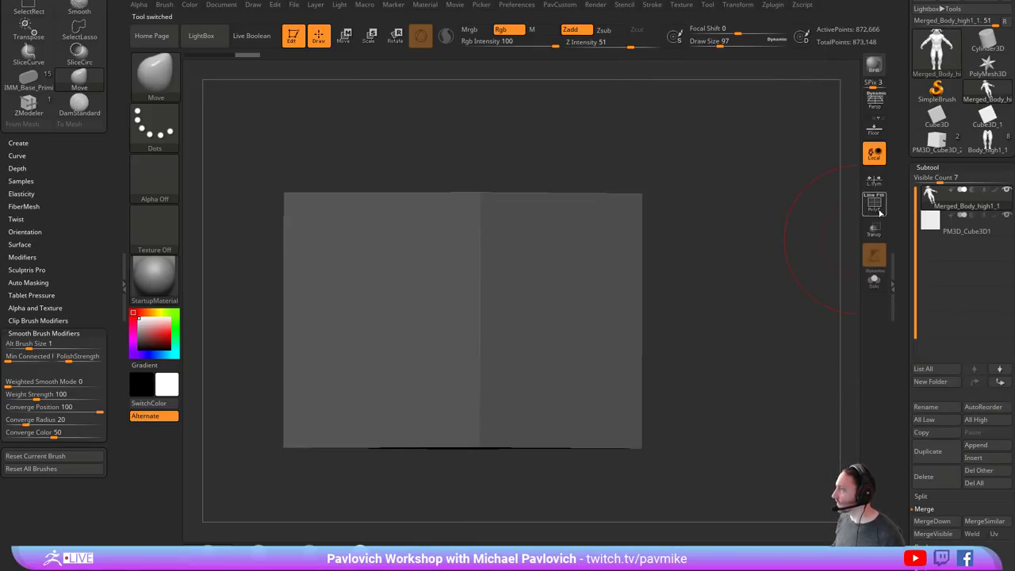
pyautogui.click(878, 209)
pyautogui.click(877, 206)
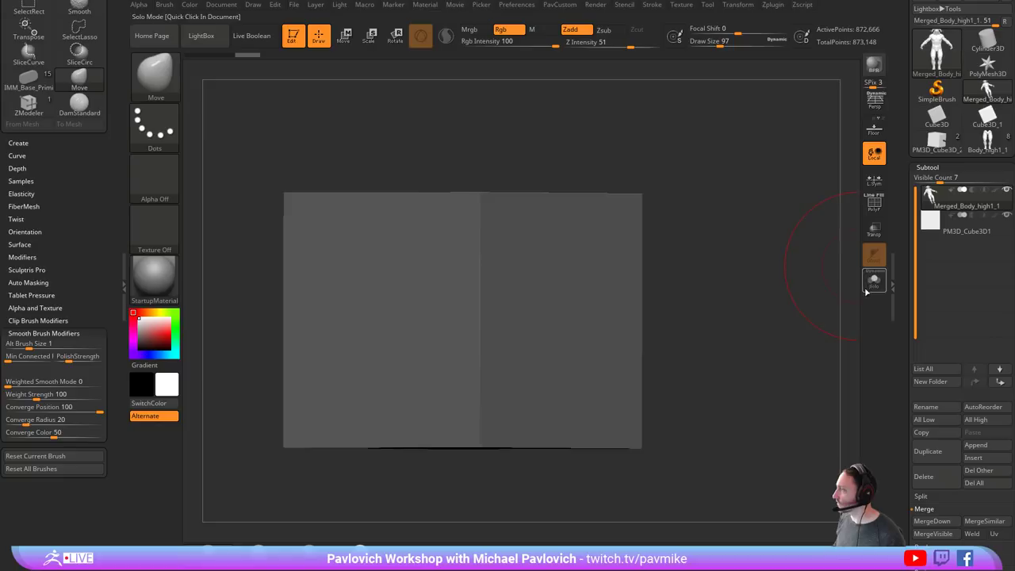
# - View the body alone in solo mode, show the cube again and turn on transparency to reveal the body inside it
pyautogui.click(870, 284)
pyautogui.moveTo(729, 286); pyautogui.dragTo(823, 283)
pyautogui.click(874, 281)
pyautogui.moveTo(751, 291)
pyautogui.mouseDown()
pyautogui.moveTo(738, 290)
pyautogui.moveTo(752, 270)
pyautogui.moveTo(791, 265)
pyautogui.moveTo(665, 276)
pyautogui.moveTo(675, 276)
pyautogui.mouseUp()
pyautogui.click(874, 230)
# - Reduce the Move brush's draw size to 12 beside the transparent cube
pyautogui.press('s')
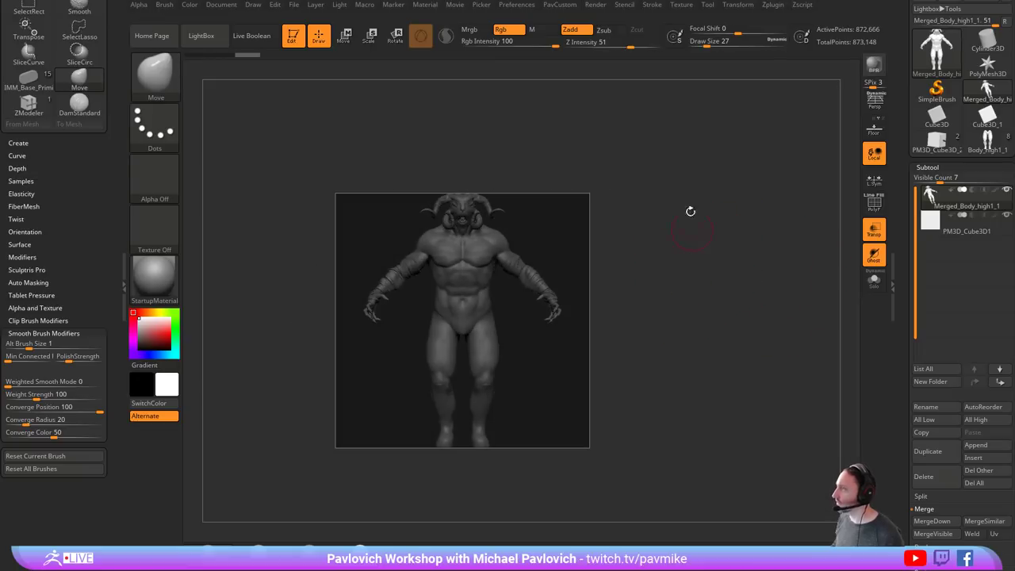
pyautogui.press('s')
pyautogui.moveTo(621, 293)
pyautogui.mouseDown()
pyautogui.moveTo(687, 300)
pyautogui.moveTo(612, 297)
pyautogui.mouseUp()
# - Set the Dynamic Brush Scale back to 1 in the draw preferences
pyautogui.click(523, 7)
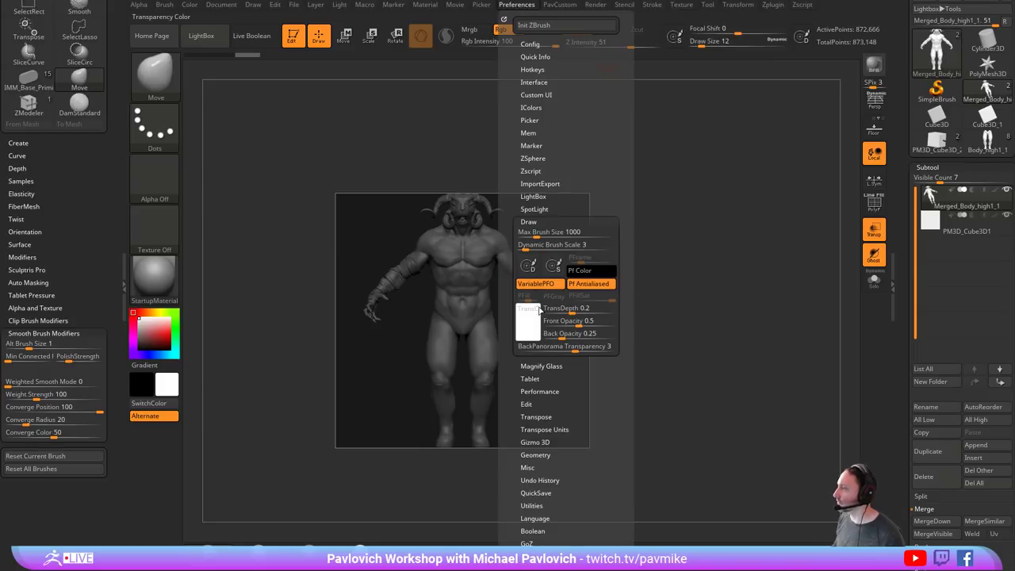
pyautogui.click(530, 405)
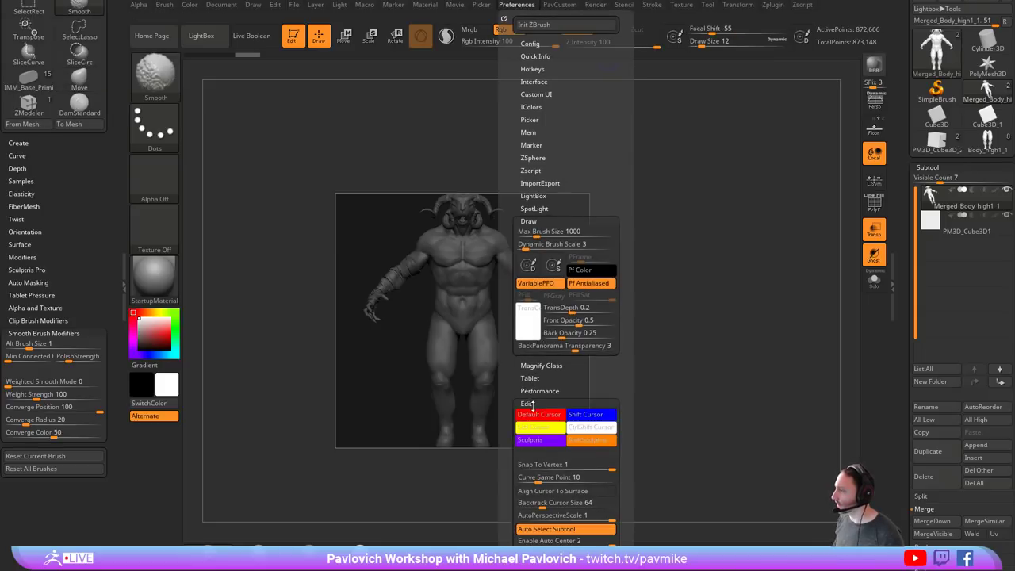
pyautogui.click(533, 249)
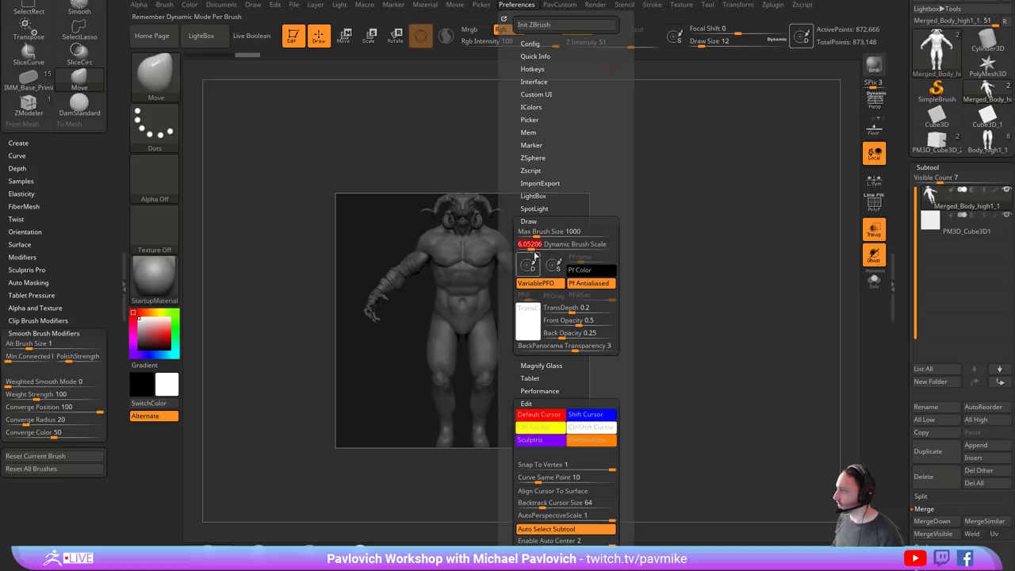
pyautogui.write('1')
pyautogui.press('Return')
# - Increase the Move brush's draw size to 71 and compare it with the figure inside the cube
pyautogui.press('s')
pyautogui.moveTo(645, 292)
pyautogui.mouseDown()
pyautogui.moveTo(694, 299)
pyautogui.moveTo(631, 282)
pyautogui.mouseUp()
pyautogui.press('s')
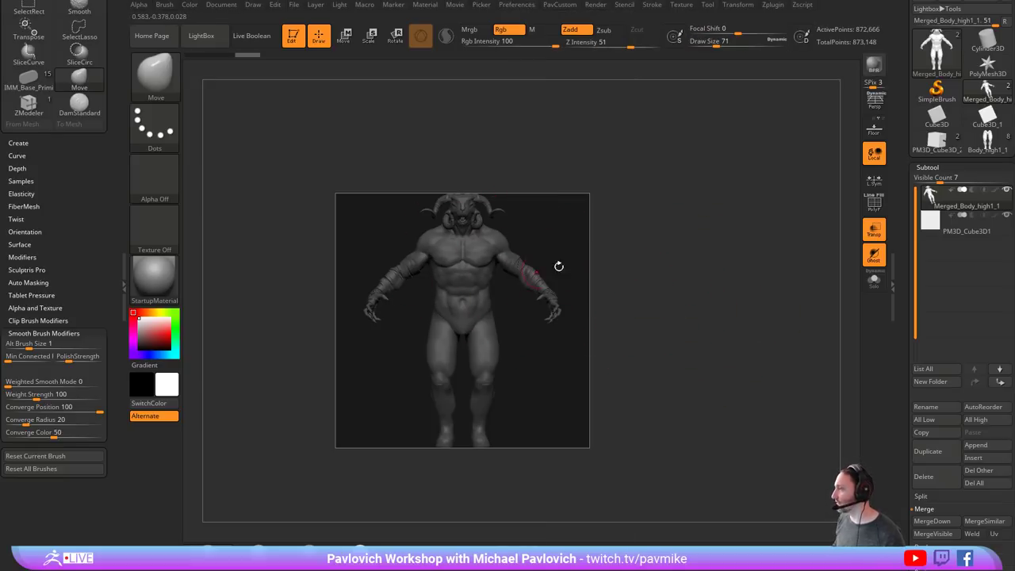
pyautogui.moveTo(715, 251); pyautogui.dragTo(699, 269)
# - Delete the merged body and cube subtools, choosing to skip the confirmation note until the next restart
pyautogui.moveTo(899, 295); pyautogui.dragTo(906, 239)
pyautogui.click(934, 429)
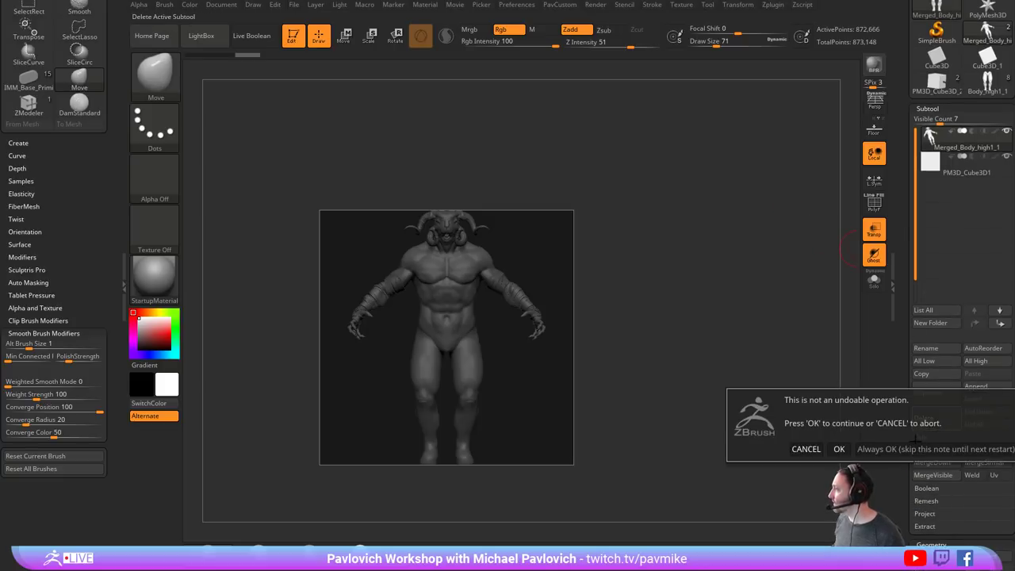
pyautogui.click(934, 446)
pyautogui.click(934, 423)
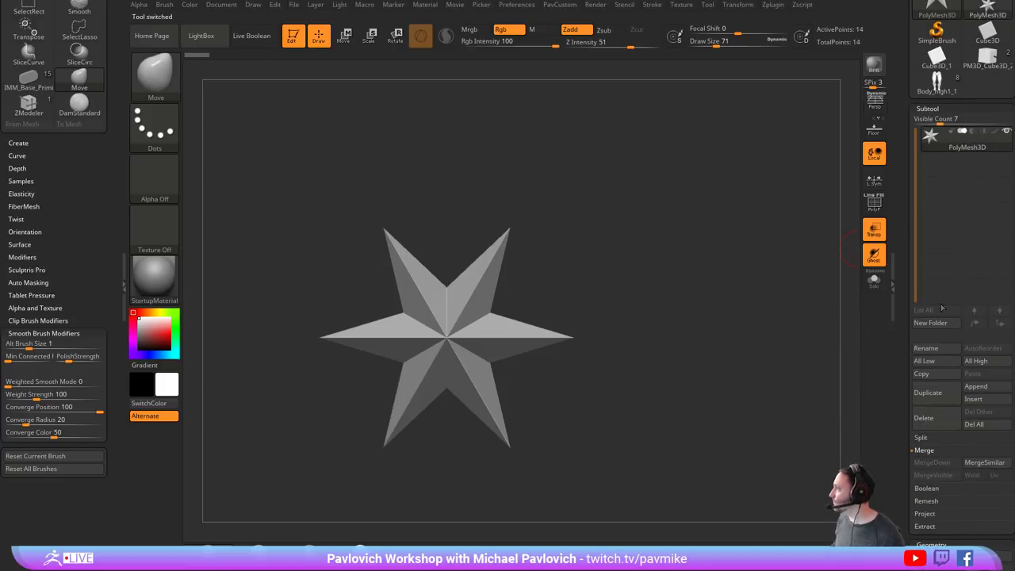
# - Switch to the creature tool with its legs subtool active and frame the whole figure
pyautogui.click(938, 84)
pyautogui.moveTo(818, 166); pyautogui.dragTo(623, 46)
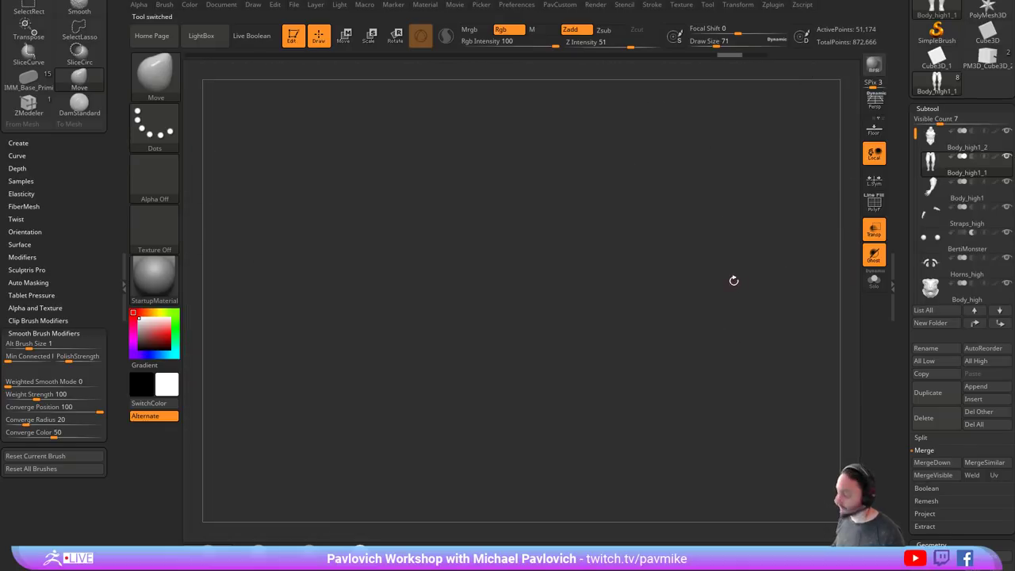
pyautogui.press('f')
pyautogui.keyDown('alt'); pyautogui.moveTo(814, 258); pyautogui.dragTo(778, 263); pyautogui.keyUp('alt')
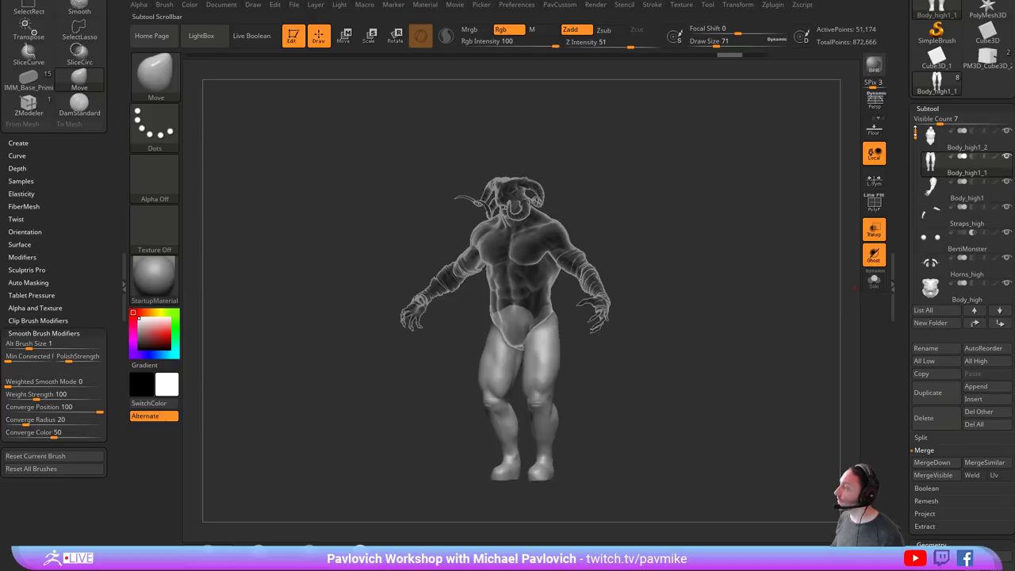
pyautogui.moveTo(915, 134)
pyautogui.mouseDown()
pyautogui.moveTo(911, 230)
pyautogui.moveTo(914, 133)
pyautogui.mouseUp()
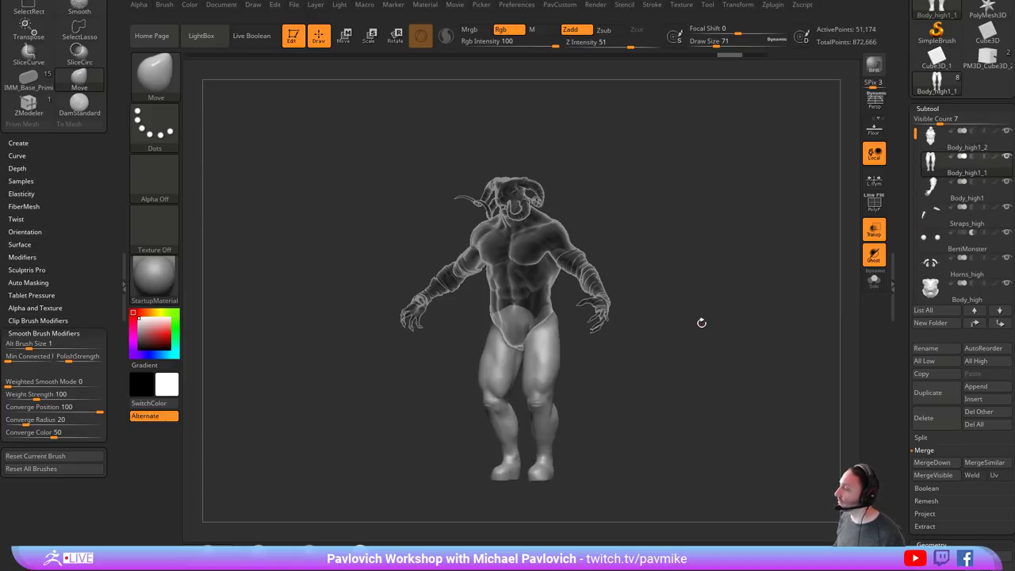
# - Collapse the Polygroups settings and open the Export settings to examine the legs' export scale
pyautogui.moveTo(909, 374); pyautogui.dragTo(896, 176)
pyautogui.keyDown('shift'); pyautogui.click(937, 227); pyautogui.keyUp('shift')
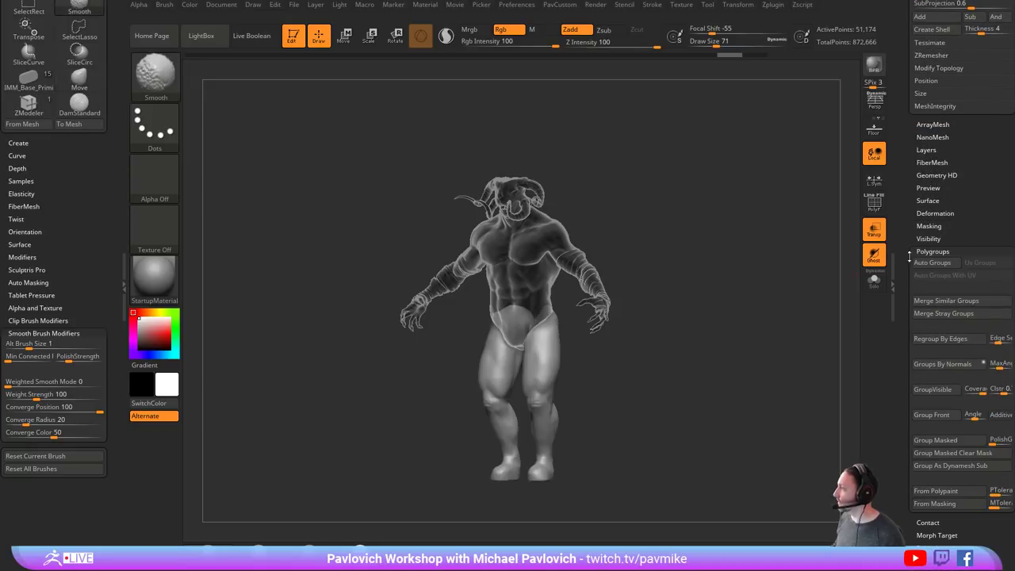
pyautogui.keyDown('shift'); pyautogui.click(933, 252); pyautogui.keyUp('shift')
pyautogui.moveTo(911, 322); pyautogui.dragTo(912, 272)
pyautogui.press('shift')
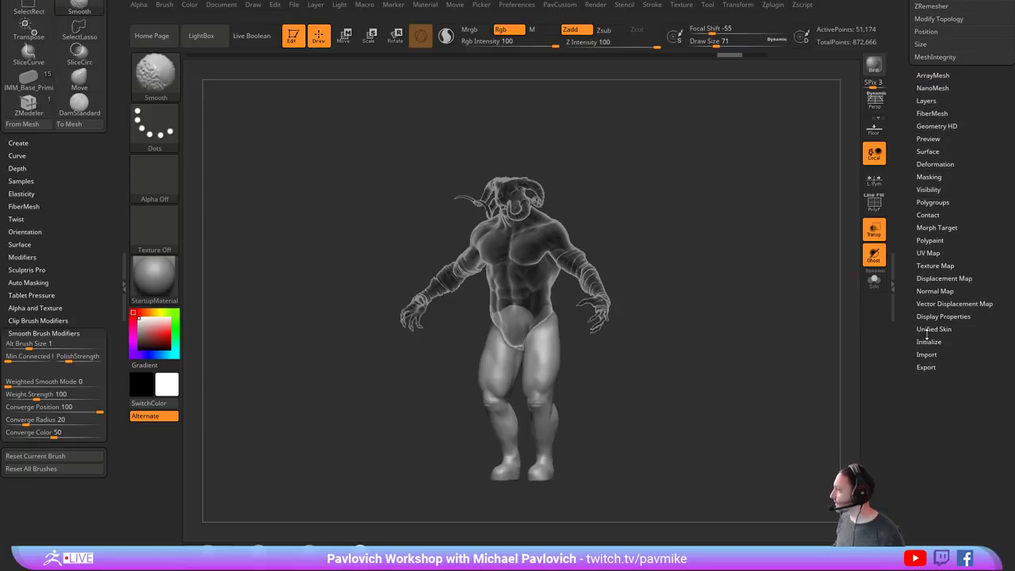
pyautogui.click(926, 367)
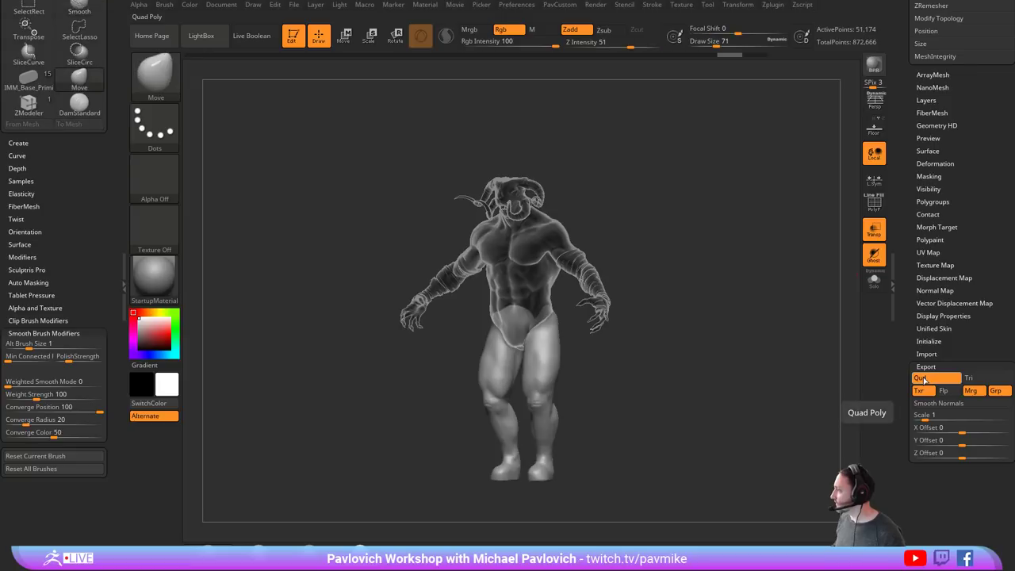
pyautogui.scroll(1, 922, 101)
pyautogui.scroll(4, 933, 101)
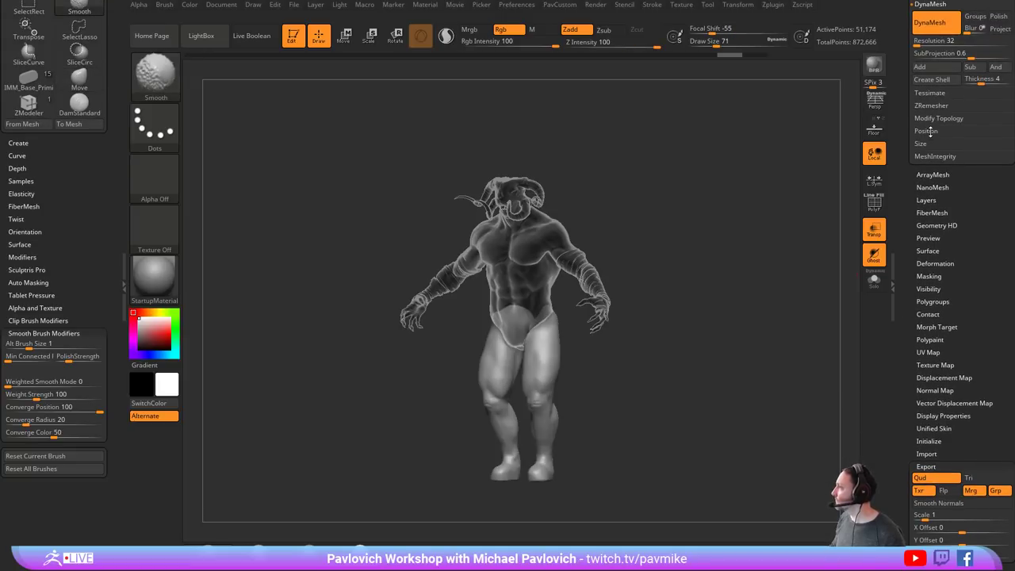
# - Open the legs' geometry size settings and examine their XYZ size
pyautogui.click(925, 144)
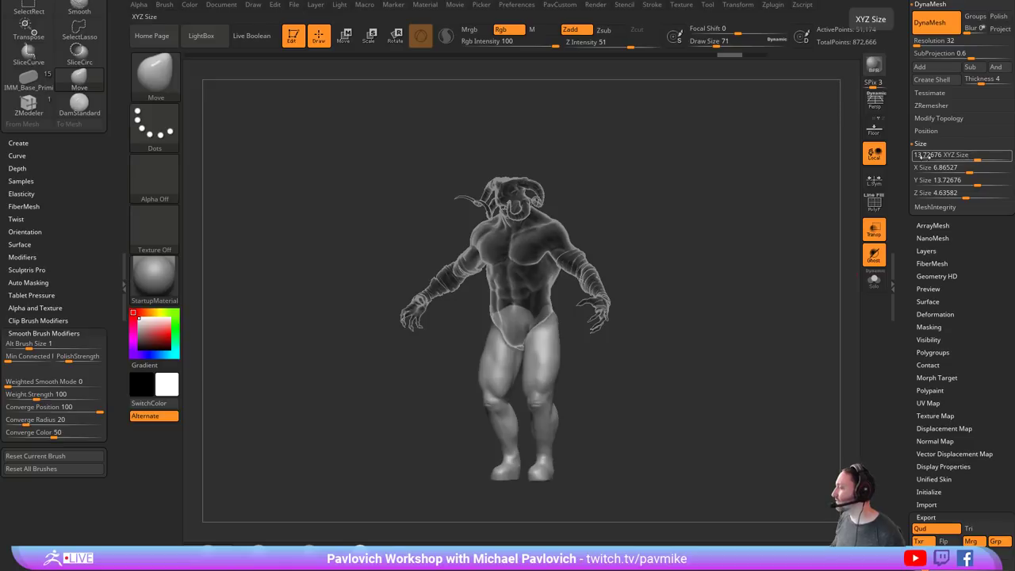
pyautogui.moveTo(902, 203); pyautogui.dragTo(904, 64)
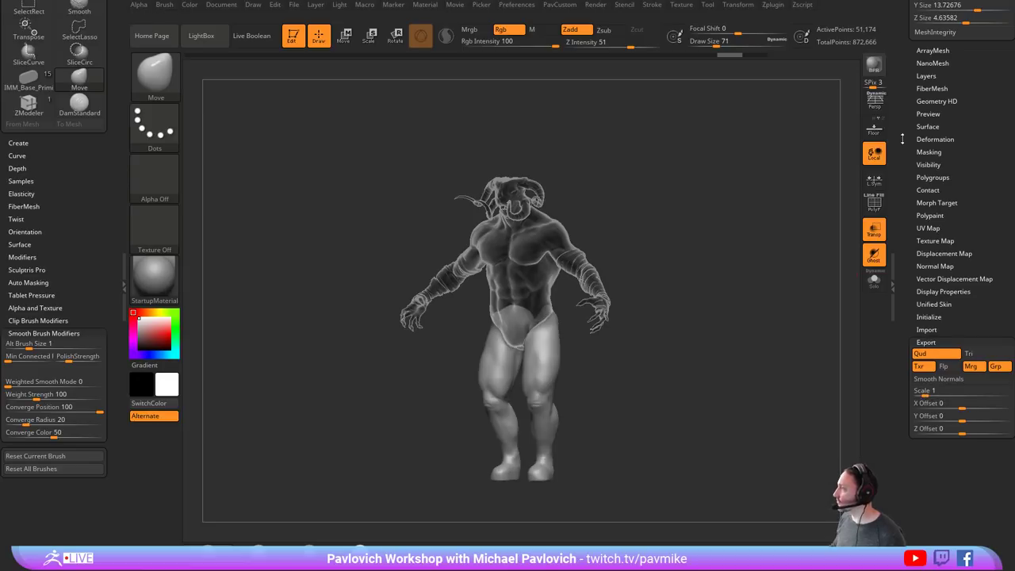
pyautogui.moveTo(903, 301); pyautogui.dragTo(903, 413)
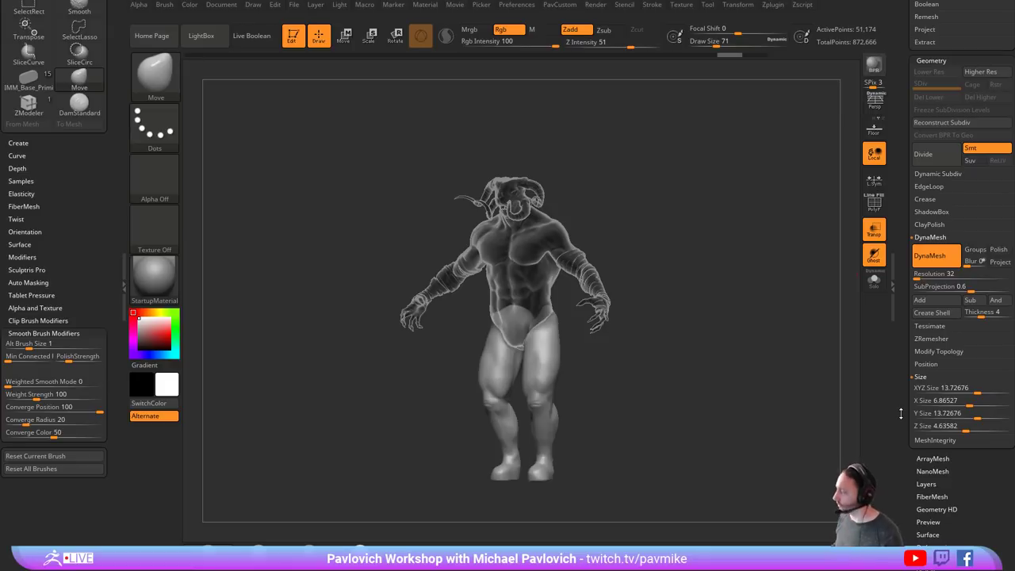
pyautogui.scroll(-2, 900, 414)
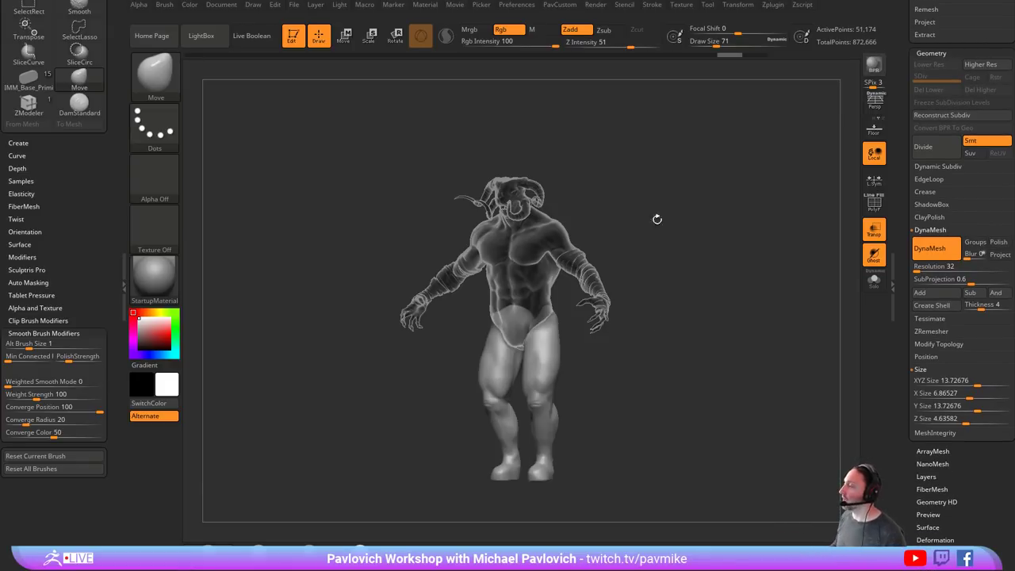
pyautogui.click(956, 382)
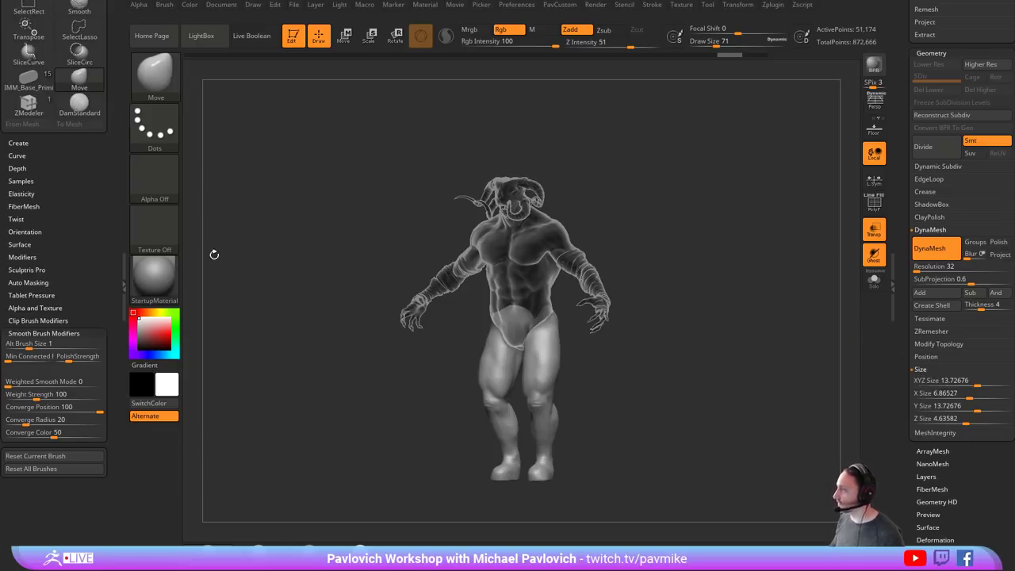
pyautogui.moveTo(907, 386); pyautogui.dragTo(901, 416)
pyautogui.click(925, 357)
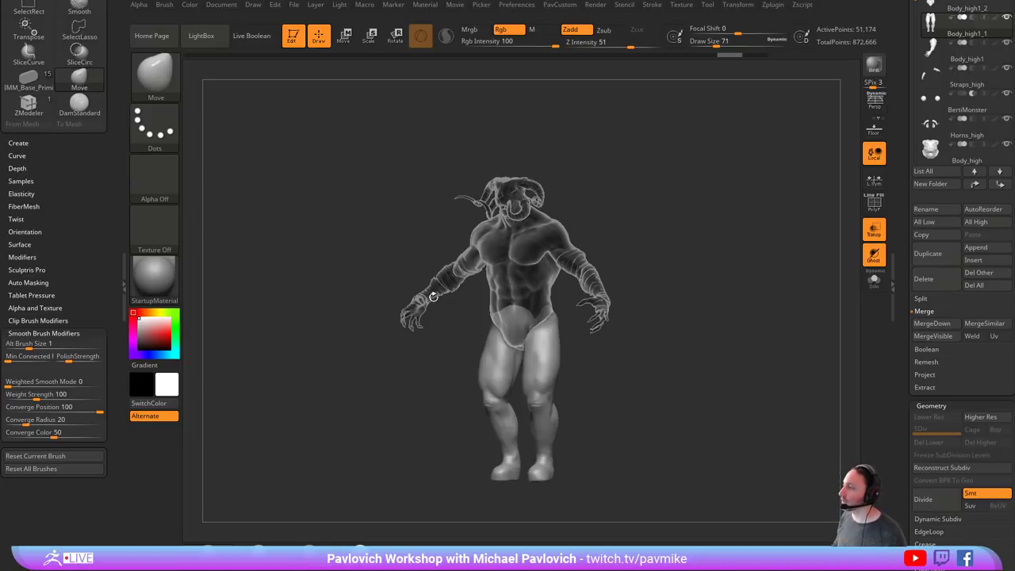
# - Increase the Move brush's draw size to 136, face the creature frontally and compare with the legs' XYZ size
pyautogui.moveTo(399, 254); pyautogui.dragTo(405, 250)
pyautogui.press('s')
pyautogui.click(414, 251)
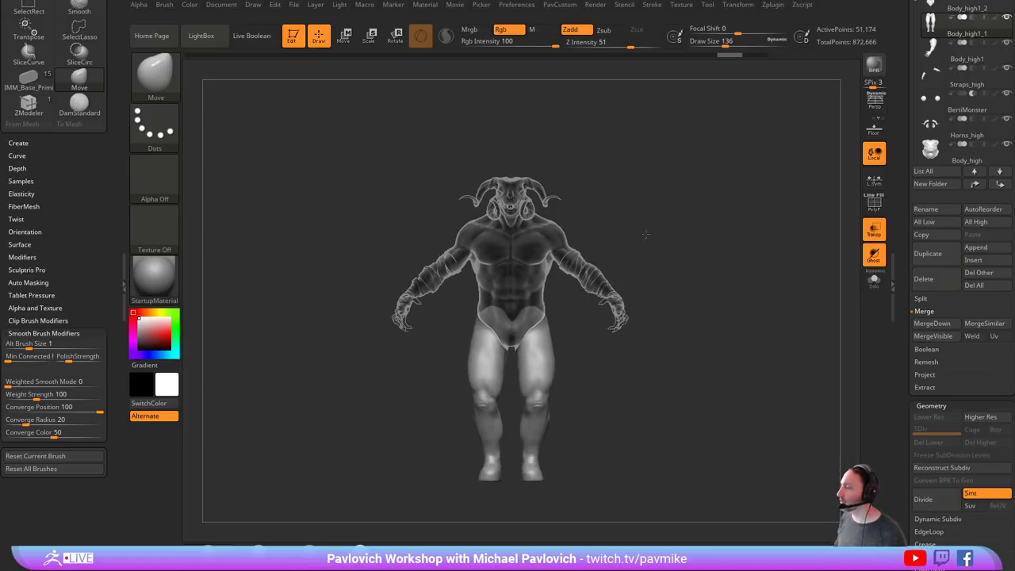
pyautogui.keyDown('shift'); pyautogui.moveTo(644, 231); pyautogui.dragTo(681, 216); pyautogui.keyUp('shift')
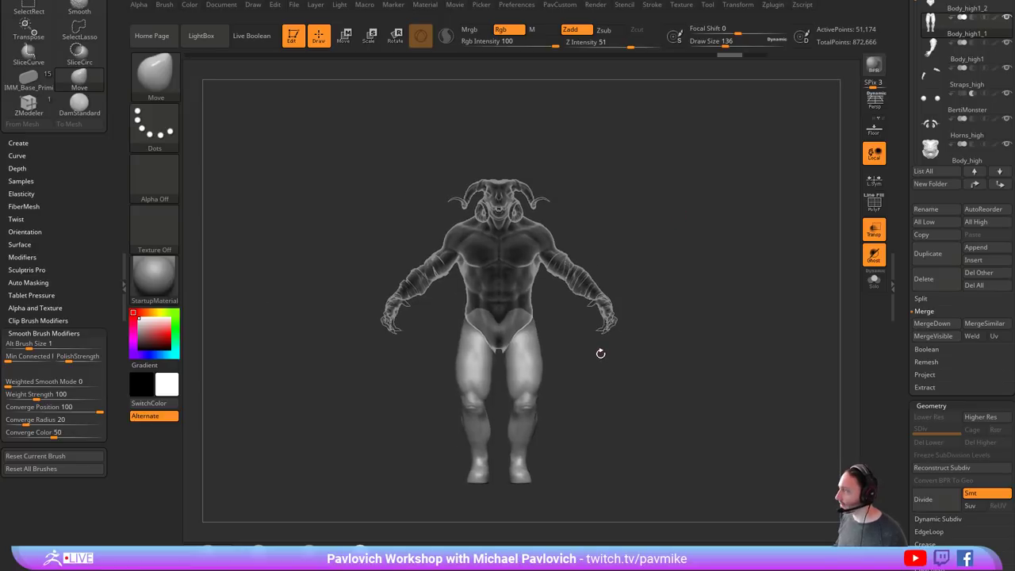
pyautogui.moveTo(902, 355); pyautogui.dragTo(903, 190)
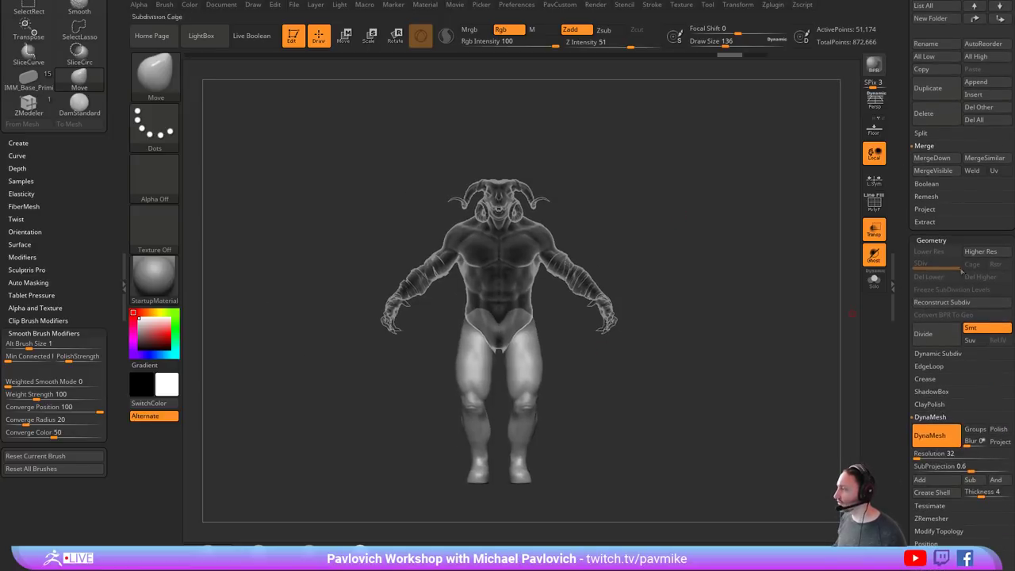
pyautogui.moveTo(906, 424); pyautogui.dragTo(905, 318)
pyautogui.click(945, 461)
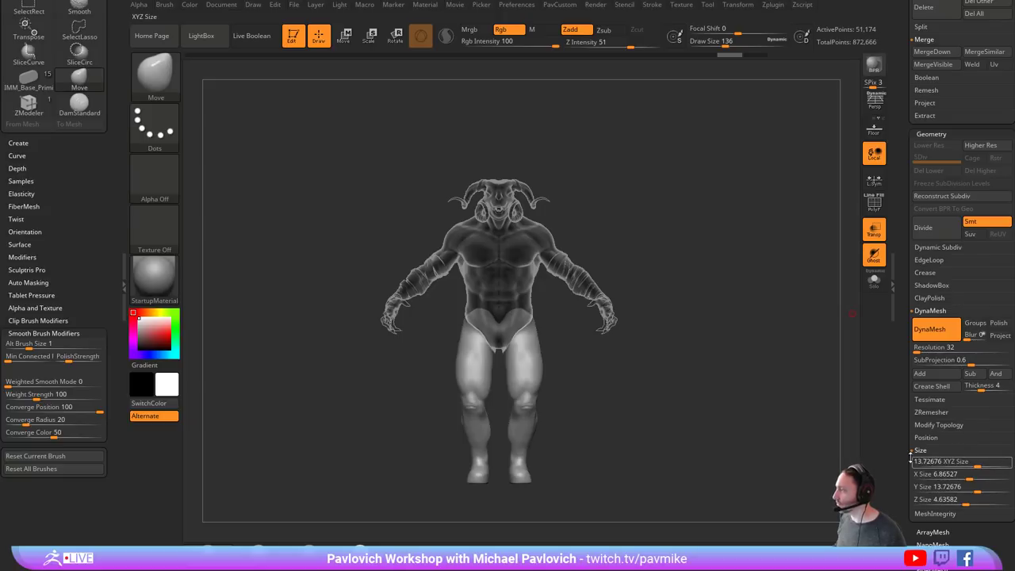
pyautogui.moveTo(908, 465); pyautogui.dragTo(901, 492)
# - Increase the draw size to 245 and turn off ghosting and transparency for the inactive subtools
pyautogui.moveTo(720, 287)
pyautogui.mouseDown()
pyautogui.moveTo(672, 273)
pyautogui.moveTo(683, 279)
pyautogui.mouseUp()
pyautogui.press('s')
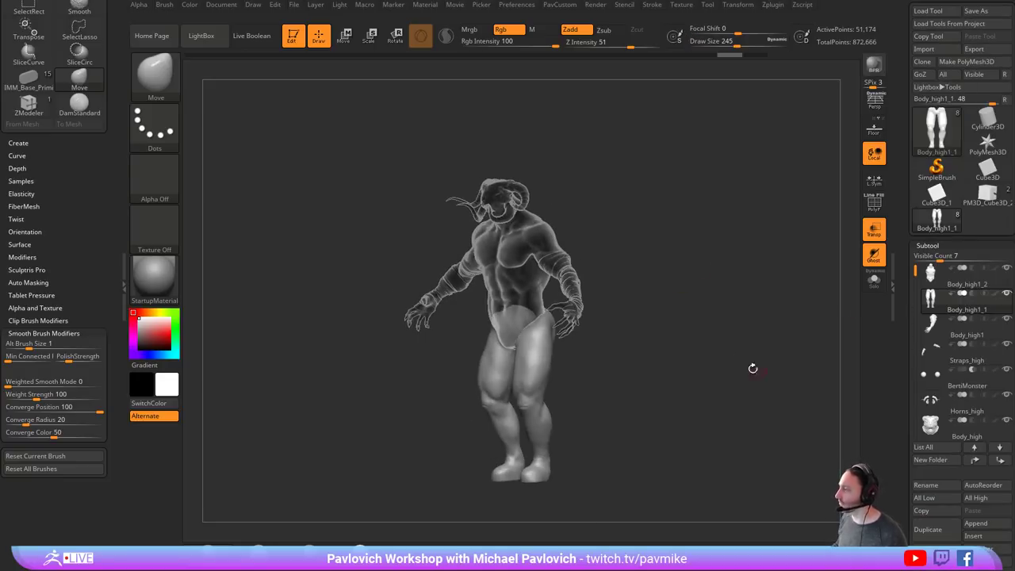
pyautogui.click(874, 256)
pyautogui.click(875, 230)
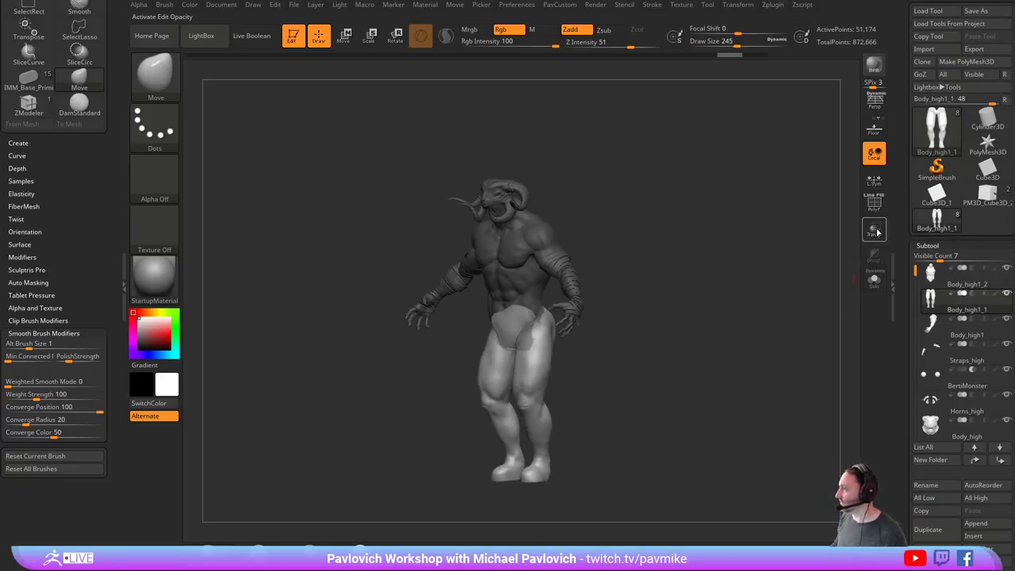
# - Increase the Move brush's draw size to 620 and compare it with the creature from the side and front
pyautogui.moveTo(718, 264)
pyautogui.mouseDown()
pyautogui.moveTo(754, 266)
pyautogui.moveTo(755, 335)
pyautogui.moveTo(760, 256)
pyautogui.moveTo(736, 297)
pyautogui.mouseUp()
pyautogui.press('s')
pyautogui.moveTo(736, 297); pyautogui.dragTo(765, 300)
pyautogui.moveTo(766, 299)
pyautogui.mouseDown()
pyautogui.moveTo(730, 300)
pyautogui.moveTo(700, 284)
pyautogui.mouseUp()
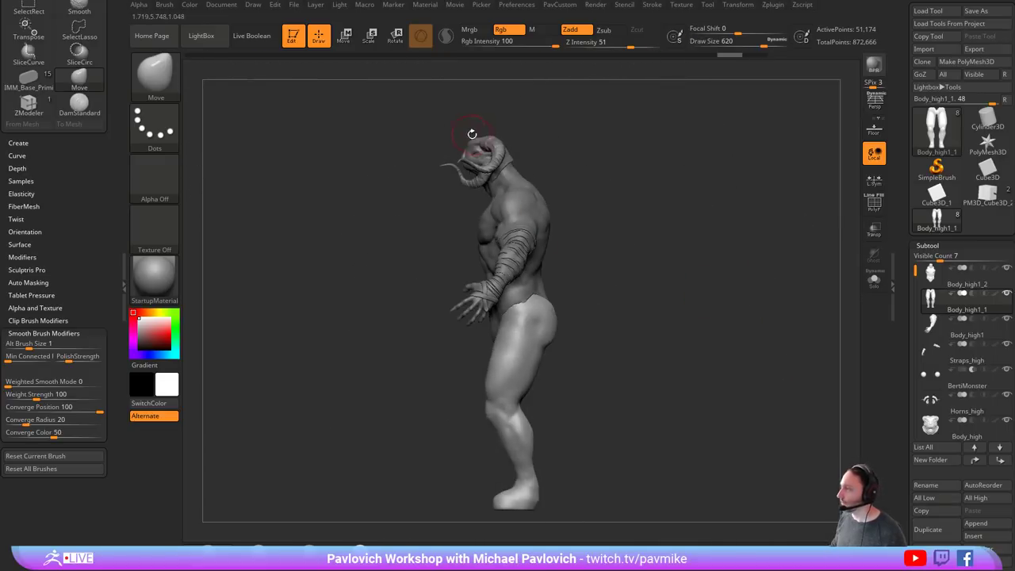
pyautogui.keyDown('alt'); pyautogui.moveTo(601, 418); pyautogui.dragTo(592, 400); pyautogui.keyUp('alt')
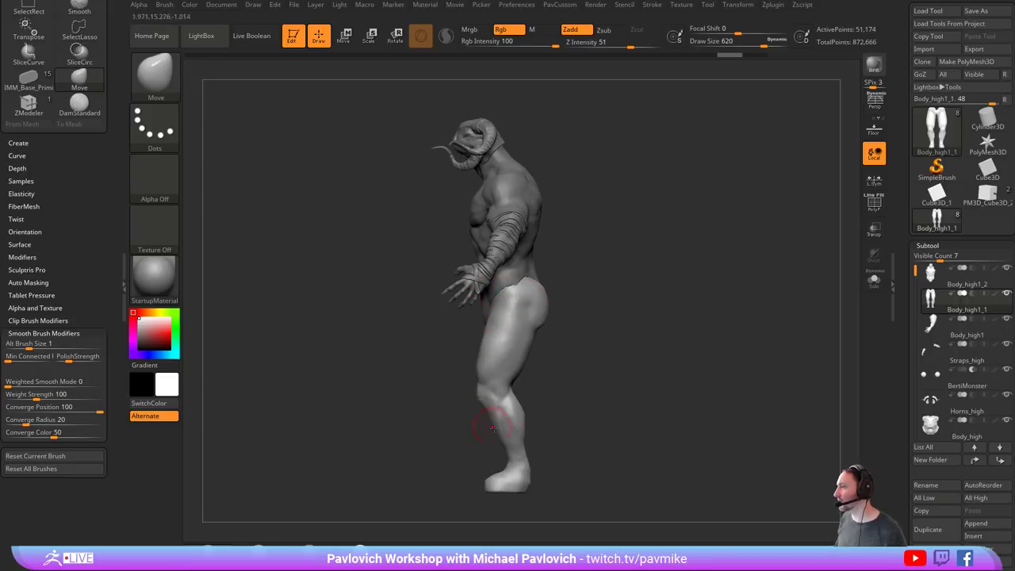
pyautogui.moveTo(580, 374); pyautogui.dragTo(648, 356)
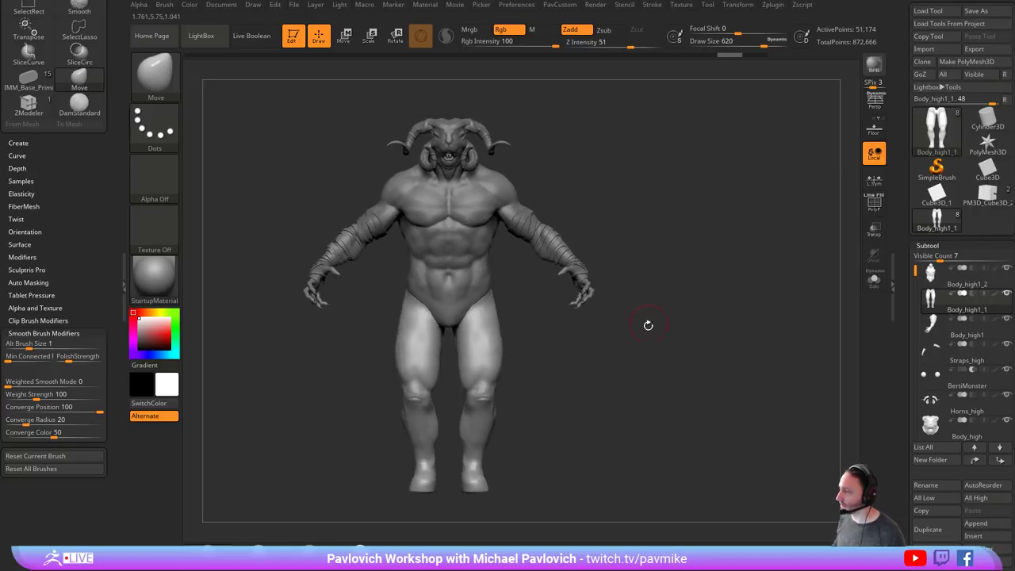
# - Set the Move brush's draw size to 695, then reduce it to 453 with the creature seen from the front
pyautogui.press('s')
pyautogui.moveTo(535, 341); pyautogui.dragTo(545, 342)
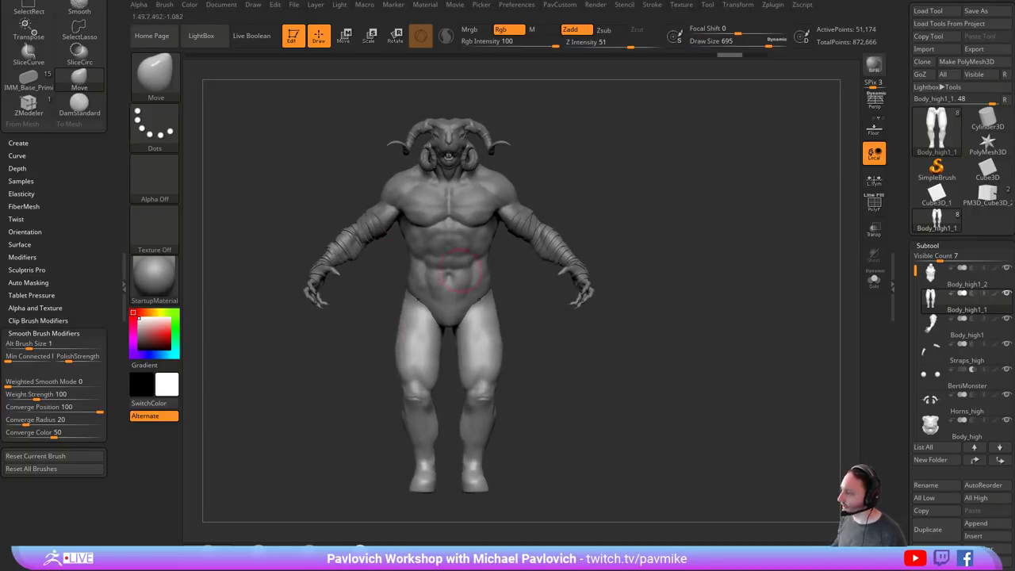
pyautogui.keyDown('alt'); pyautogui.moveTo(606, 358); pyautogui.dragTo(597, 326); pyautogui.keyUp('alt')
pyautogui.moveTo(597, 326); pyautogui.dragTo(612, 334)
pyautogui.keyDown('alt'); pyautogui.moveTo(660, 266); pyautogui.dragTo(590, 331); pyautogui.keyUp('alt')
# - Place the transform gizmo on the upper thigh, stretch the legs vertically by about 1.15 and inspect the longer legs from side and front
pyautogui.press('w')
pyautogui.keyDown('alt'); pyautogui.click(475, 281); pyautogui.keyUp('alt')
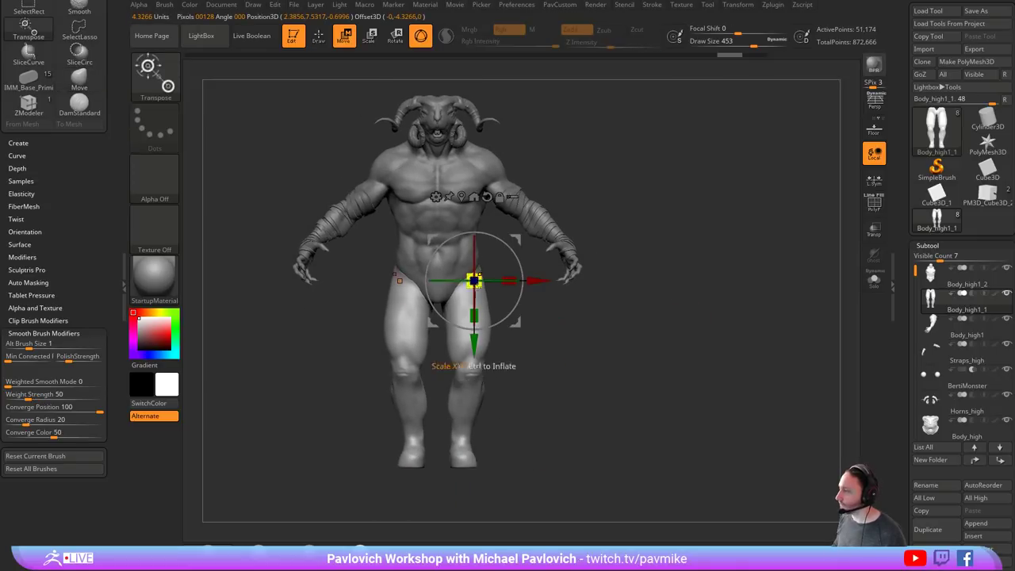
pyautogui.moveTo(474, 315); pyautogui.dragTo(475, 327)
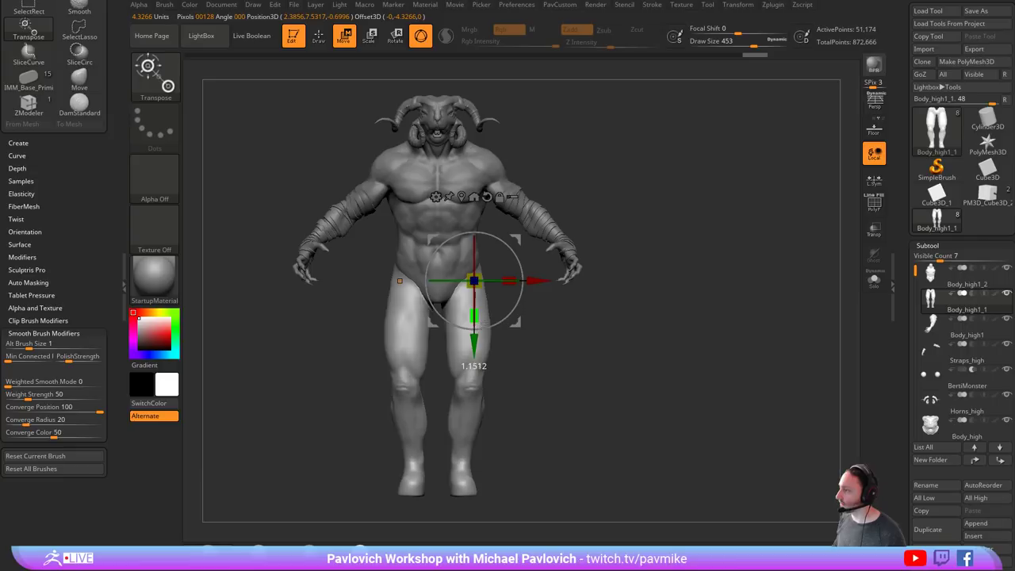
pyautogui.press('q')
pyautogui.moveTo(657, 331)
pyautogui.mouseDown()
pyautogui.moveTo(581, 334)
pyautogui.moveTo(628, 331)
pyautogui.mouseUp()
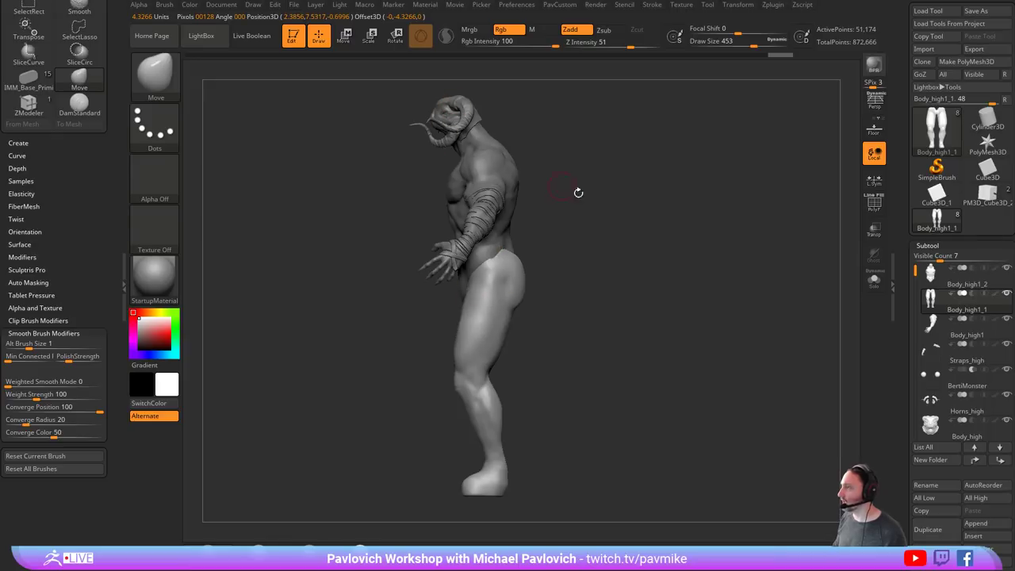
pyautogui.moveTo(578, 193); pyautogui.dragTo(698, 226)
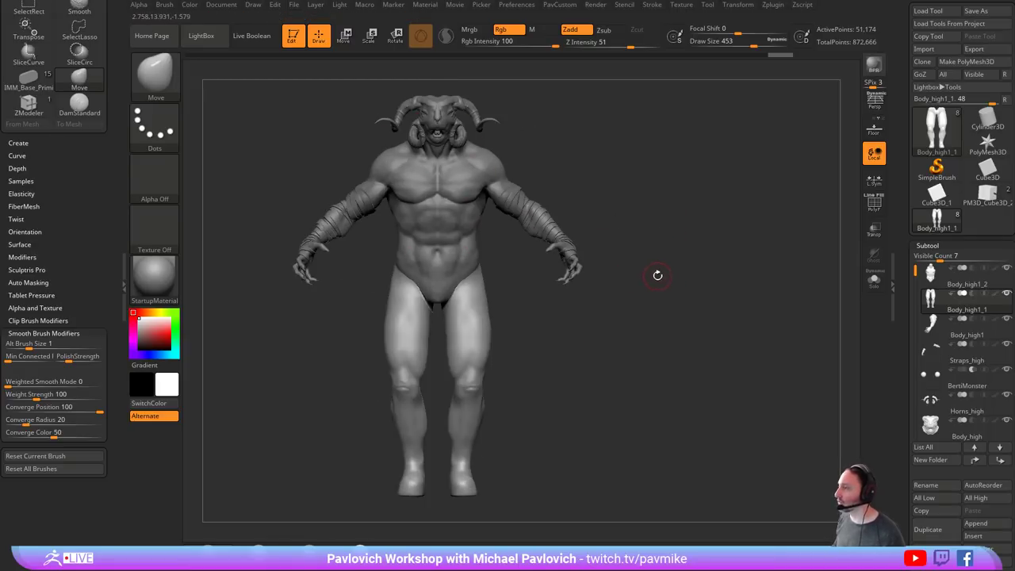
pyautogui.moveTo(673, 264)
pyautogui.mouseDown()
pyautogui.moveTo(642, 327)
pyautogui.moveTo(669, 269)
pyautogui.mouseUp()
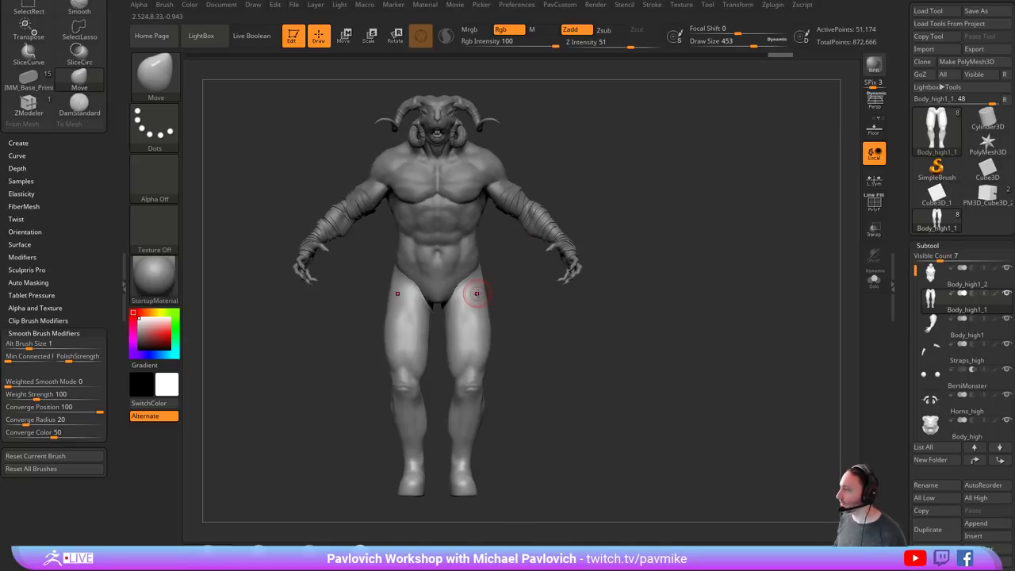
pyautogui.keyDown('shift'); pyautogui.moveTo(616, 248); pyautogui.dragTo(614, 250); pyautogui.keyUp('shift')
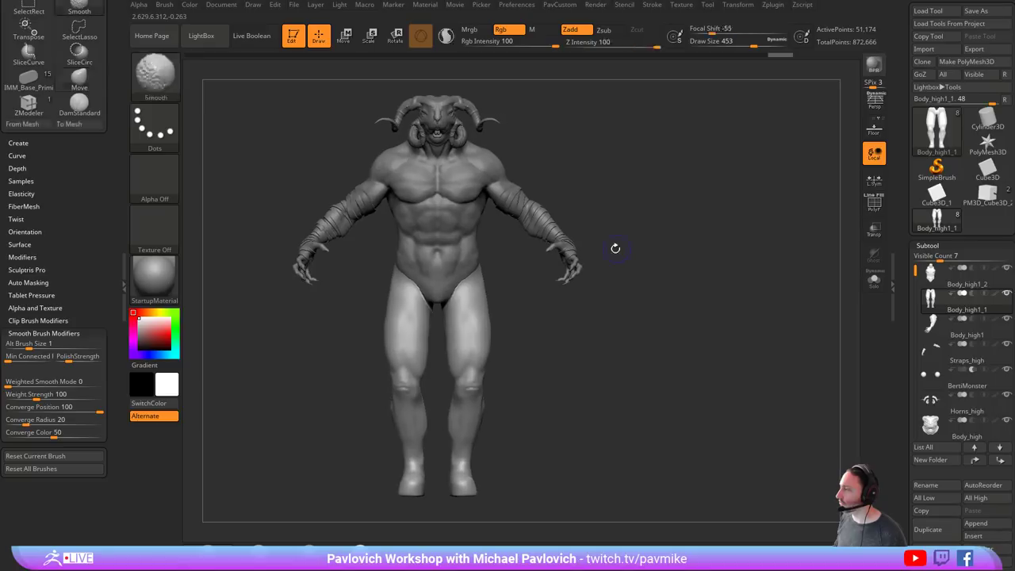
# - Make the arms the active subtool and switch to the Standard brush with a draw size of 372
pyautogui.press('w')
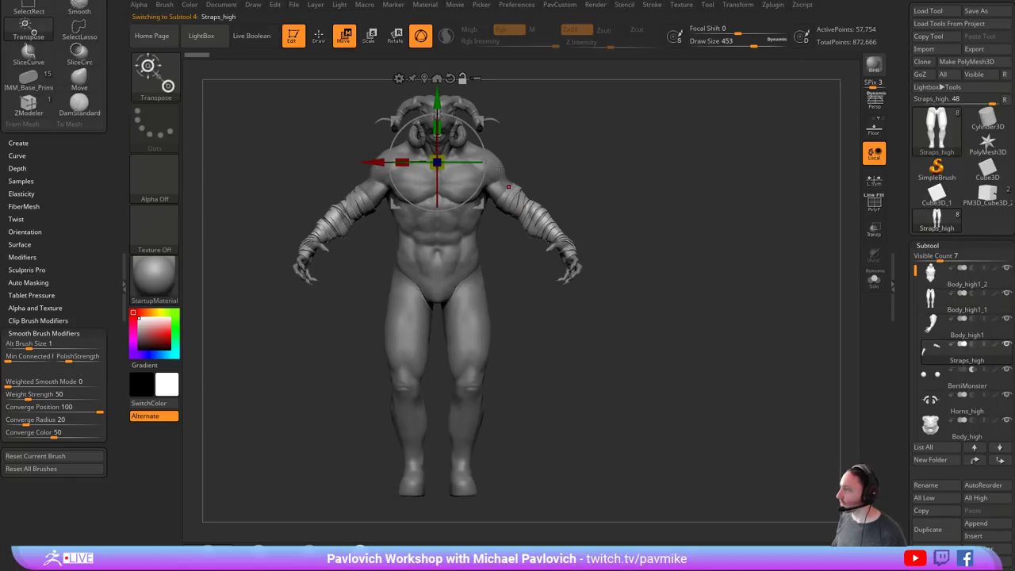
pyautogui.keyDown('alt'); pyautogui.click(502, 168); pyautogui.keyUp('alt')
pyautogui.keyDown('alt'); pyautogui.click(535, 209); pyautogui.keyUp('alt')
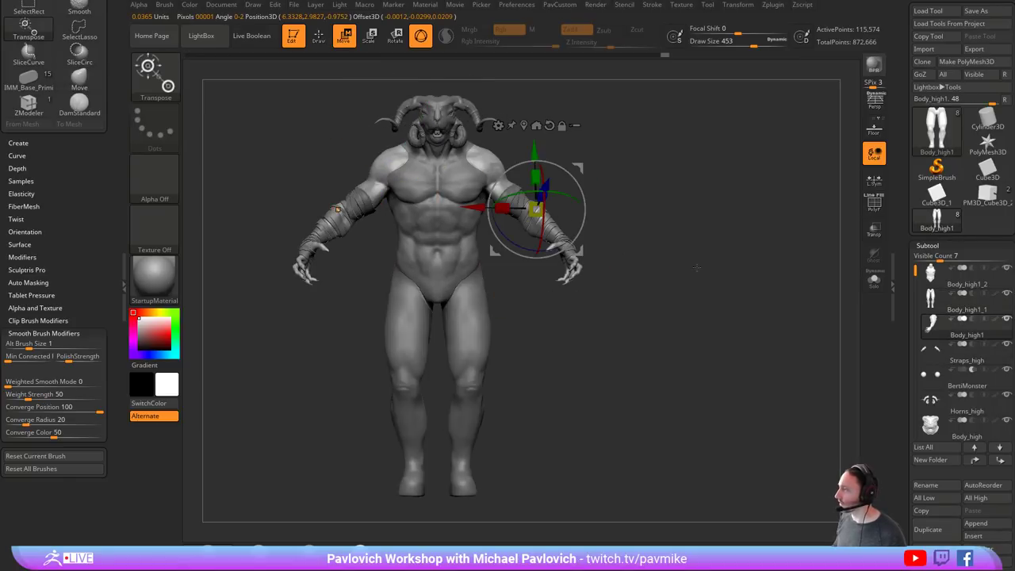
pyautogui.press('q')
pyautogui.press('s')
pyautogui.press('s')
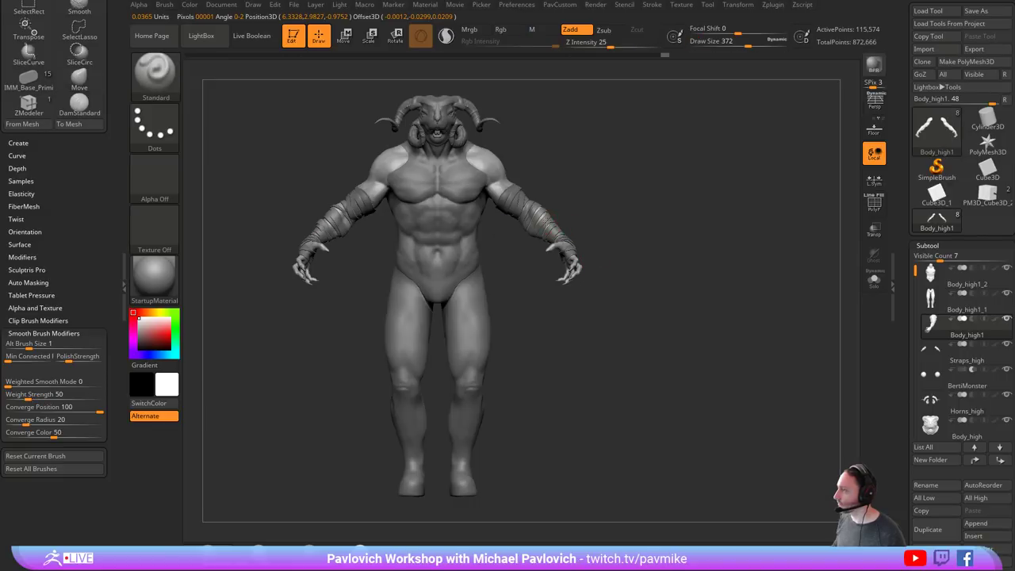
# - Make the arm straps the active subtool, isolate them with Solo and open their Display Properties
pyautogui.keyDown('alt'); pyautogui.click(550, 226); pyautogui.keyUp('alt')
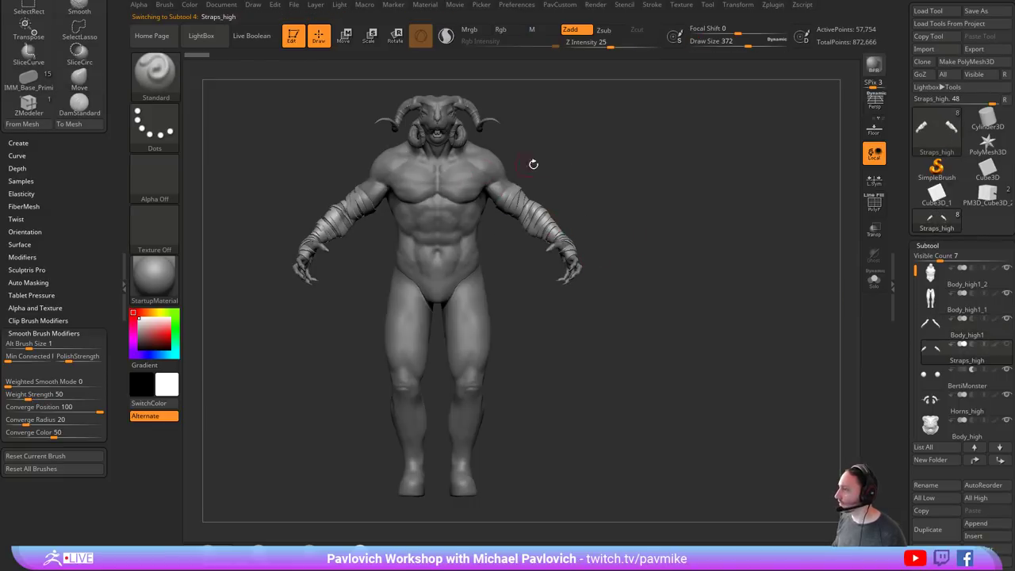
pyautogui.keyDown('ctrl'); pyautogui.moveTo(534, 164); pyautogui.dragTo(853, 311, button='right'); pyautogui.keyUp('ctrl')
pyautogui.click(875, 281)
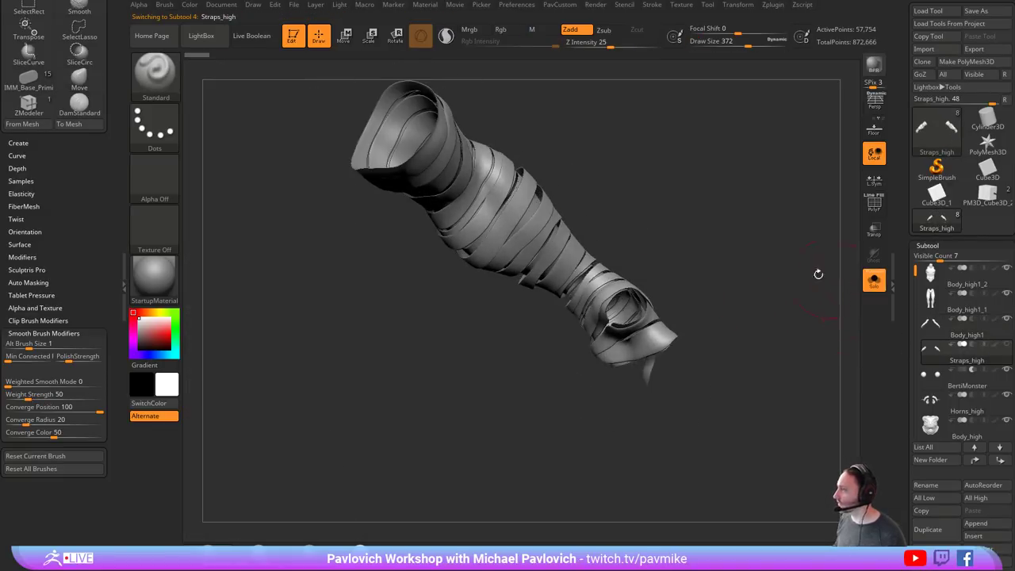
pyautogui.keyDown('alt'); pyautogui.moveTo(818, 275); pyautogui.dragTo(852, 354, button='right'); pyautogui.keyUp('alt')
pyautogui.moveTo(906, 369); pyautogui.dragTo(902, 193)
pyautogui.click(929, 403)
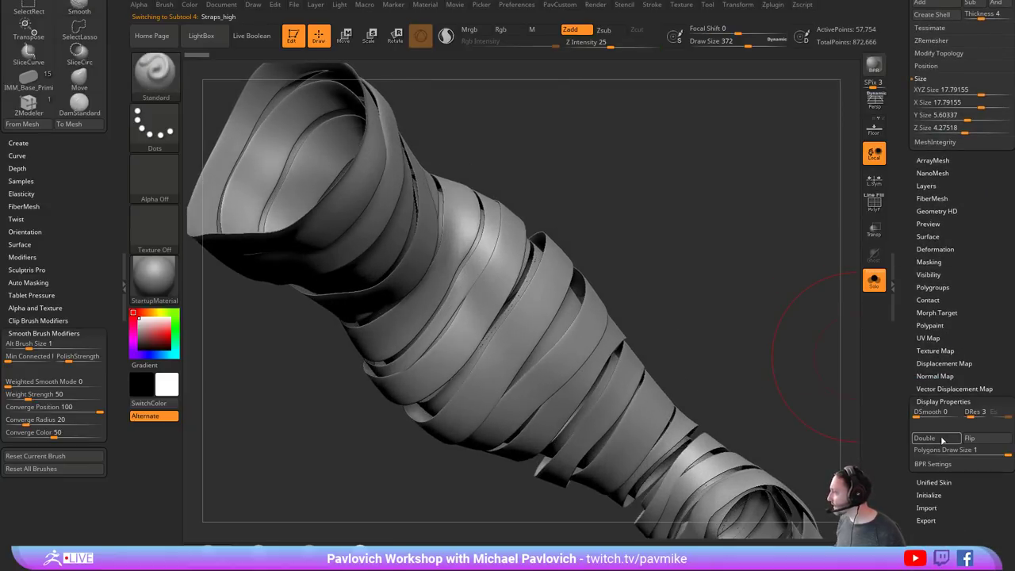
# - Check the straps' Double and Flip display options, inspect the strap surfaces and show the whole creature again
pyautogui.click(940, 441)
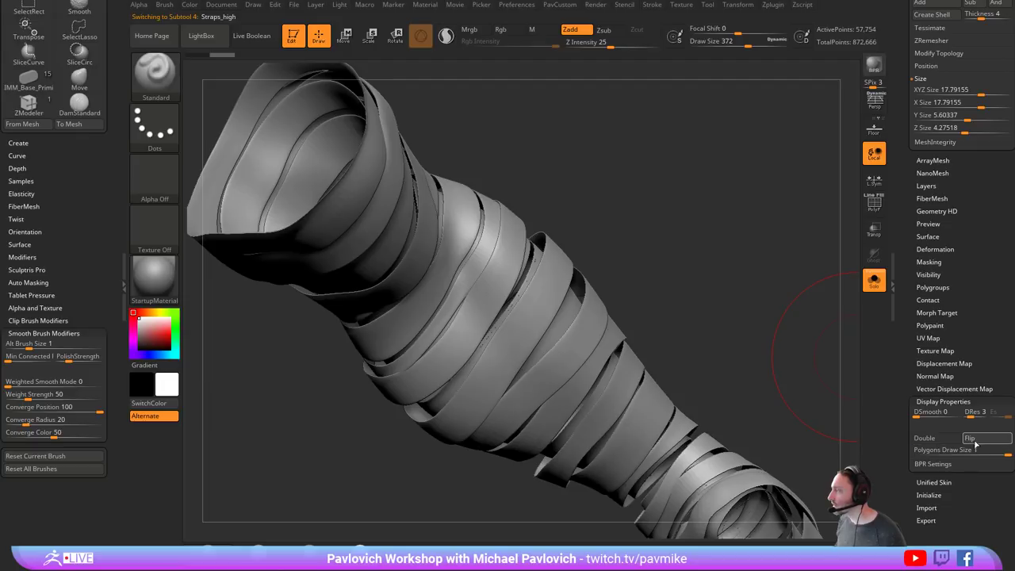
pyautogui.click(976, 442)
pyautogui.moveTo(754, 271)
pyautogui.mouseDown(button='right')
pyautogui.moveTo(729, 236)
pyautogui.moveTo(719, 269)
pyautogui.moveTo(719, 256)
pyautogui.moveTo(770, 243)
pyautogui.moveTo(773, 257)
pyautogui.moveTo(720, 256)
pyautogui.moveTo(730, 265)
pyautogui.moveTo(684, 187)
pyautogui.mouseUp(button='right')
pyautogui.press('s')
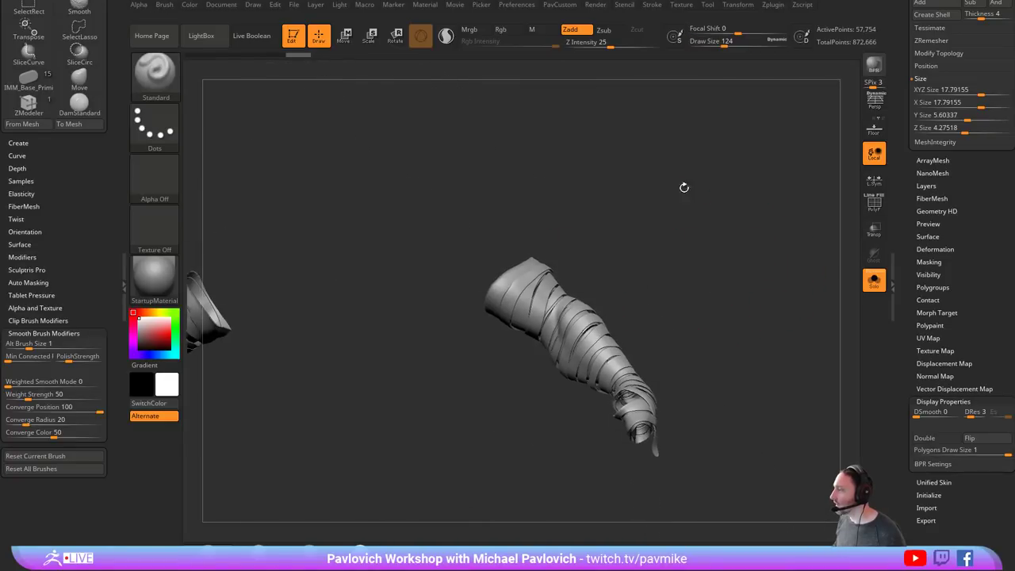
pyautogui.click(876, 283)
pyautogui.keyDown('ctrl'); pyautogui.moveTo(752, 296); pyautogui.dragTo(750, 270, button='right'); pyautogui.keyUp('ctrl')
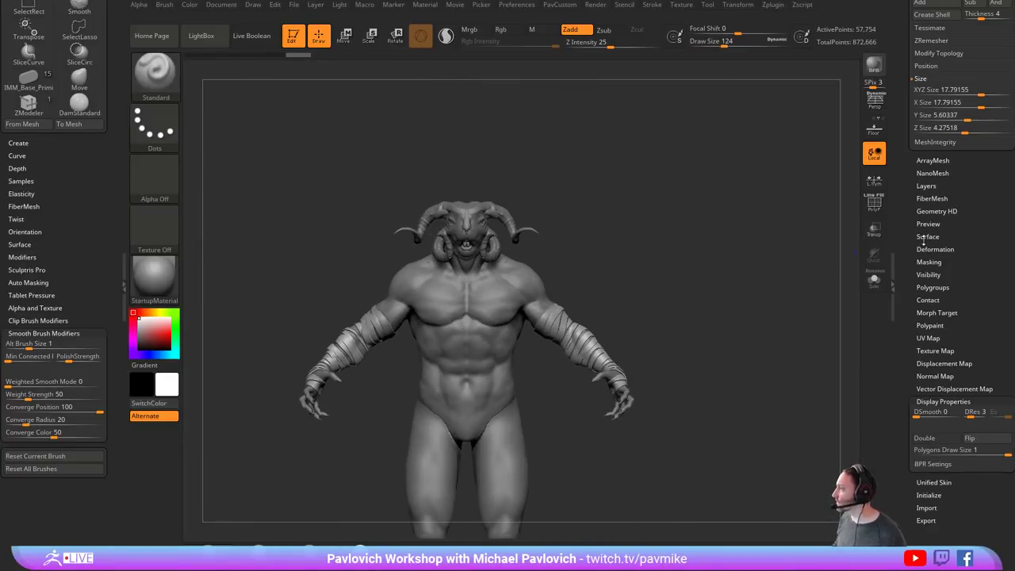
pyautogui.moveTo(920, 244); pyautogui.dragTo(896, 467)
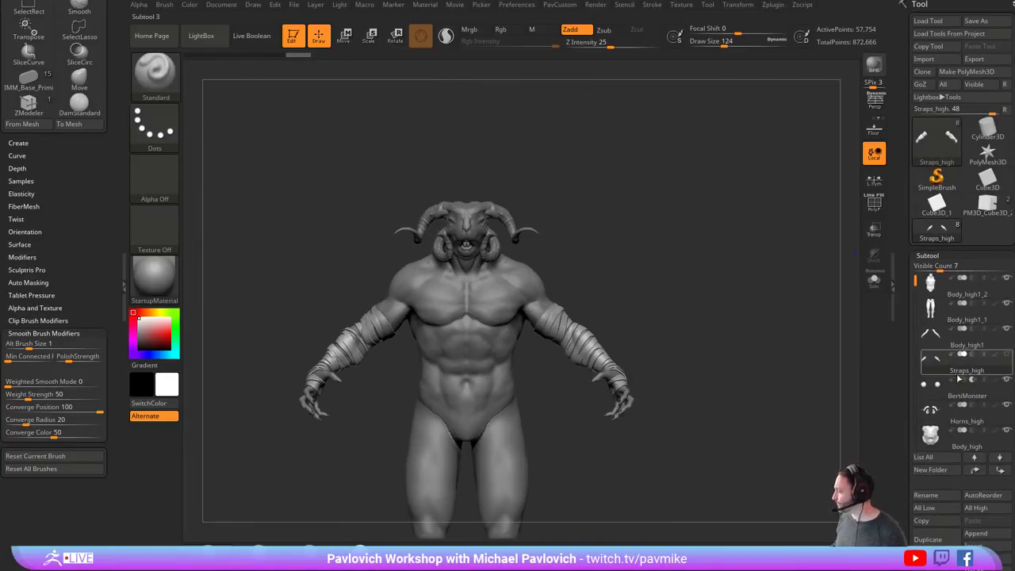
# - Set the draw size to 324 and switch the active subtool to the torso, followed by the arms
pyautogui.press('s')
pyautogui.moveTo(481, 287); pyautogui.dragTo(500, 296)
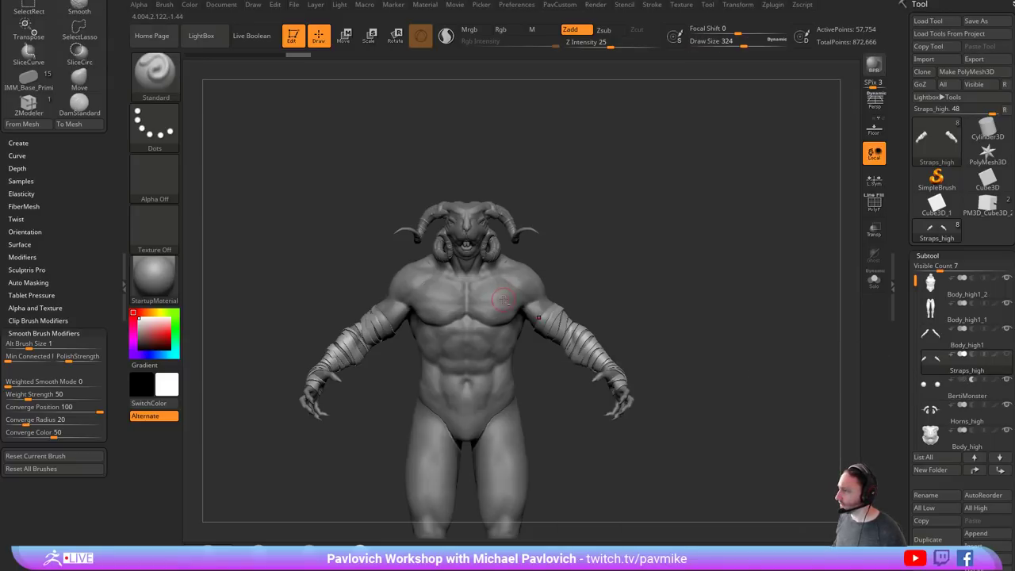
pyautogui.keyDown('alt'); pyautogui.click(505, 300); pyautogui.keyUp('alt')
pyautogui.keyDown('alt'); pyautogui.moveTo(711, 333); pyautogui.dragTo(687, 265, button='right'); pyautogui.keyUp('alt')
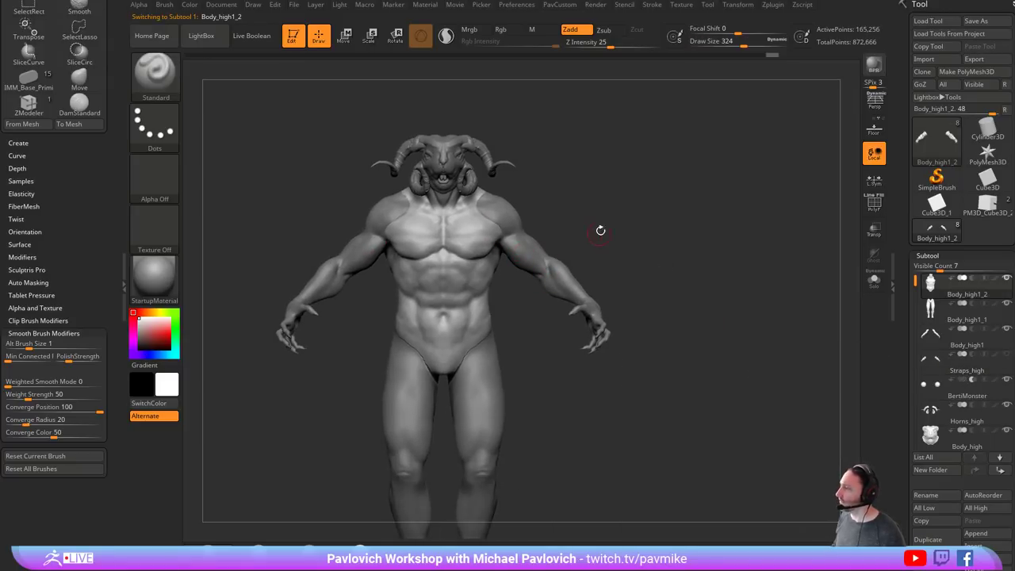
pyautogui.keyDown('alt'); pyautogui.click(553, 264); pyautogui.keyUp('alt')
# - Place the transform gizmo on the shoulder, try rotating both arms down beside the torso and undo the rotation
pyautogui.keyDown('ctrl'); pyautogui.moveTo(598, 238); pyautogui.dragTo(665, 267, button='right'); pyautogui.keyUp('ctrl')
pyautogui.press('w')
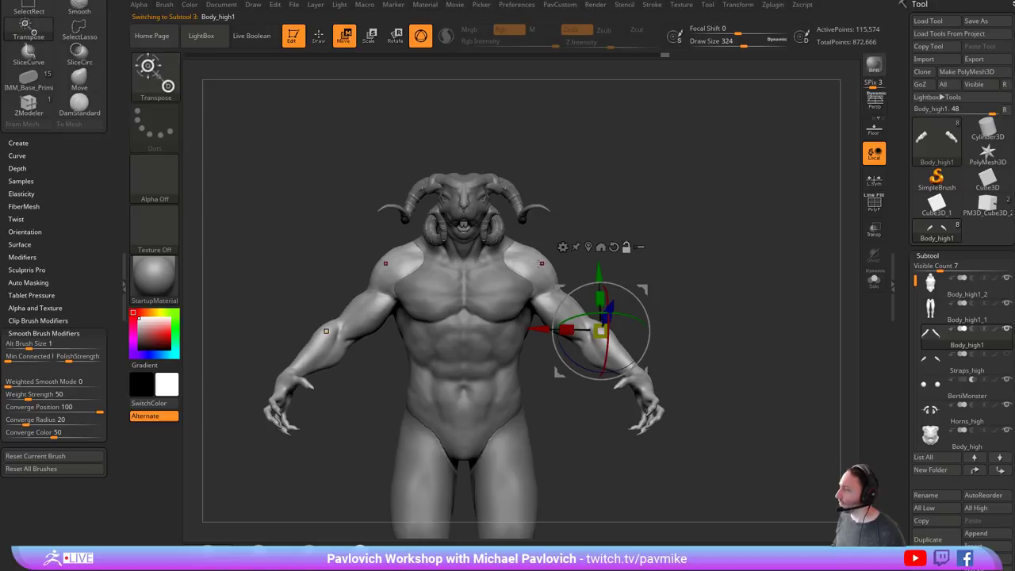
pyautogui.keyDown('alt'); pyautogui.click(530, 263); pyautogui.keyUp('alt')
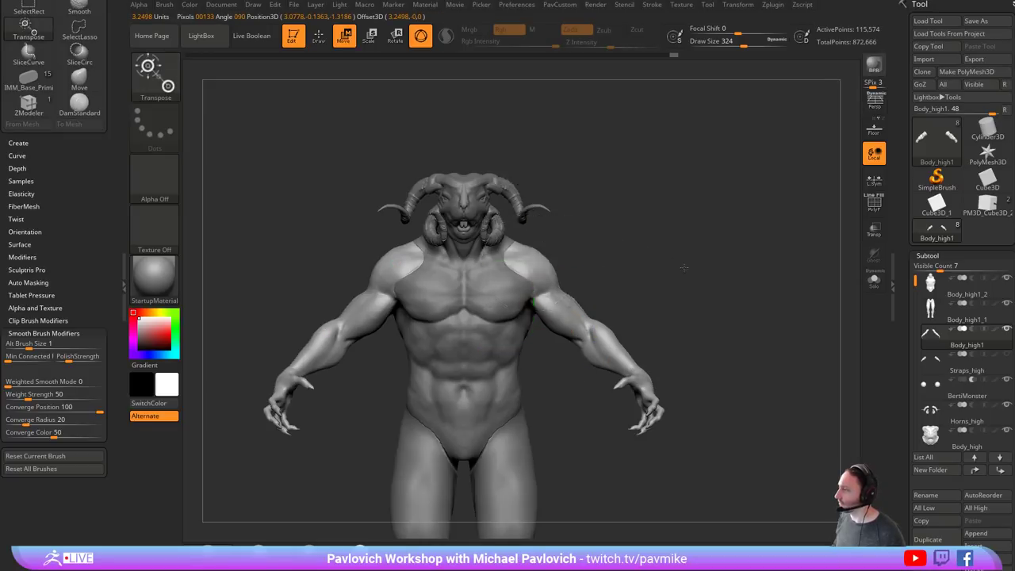
pyautogui.keyDown('ctrl'); pyautogui.moveTo(687, 268); pyautogui.dragTo(623, 220, button='right'); pyautogui.keyUp('ctrl')
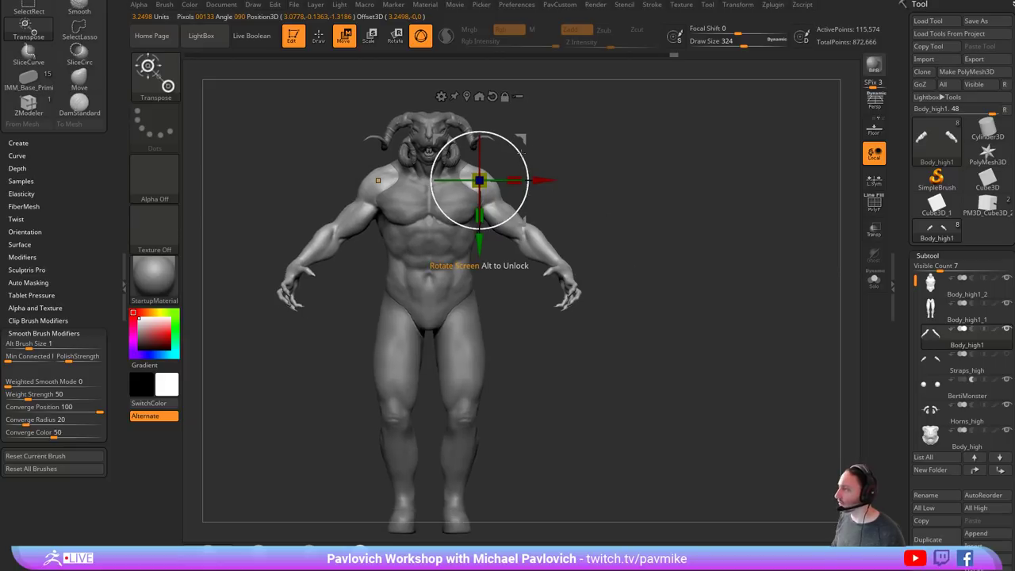
pyautogui.moveTo(521, 140)
pyautogui.keyDown('alt'); pyautogui.mouseDown()
pyautogui.moveTo(527, 184)
pyautogui.moveTo(525, 149)
pyautogui.mouseUp(); pyautogui.keyUp('alt')
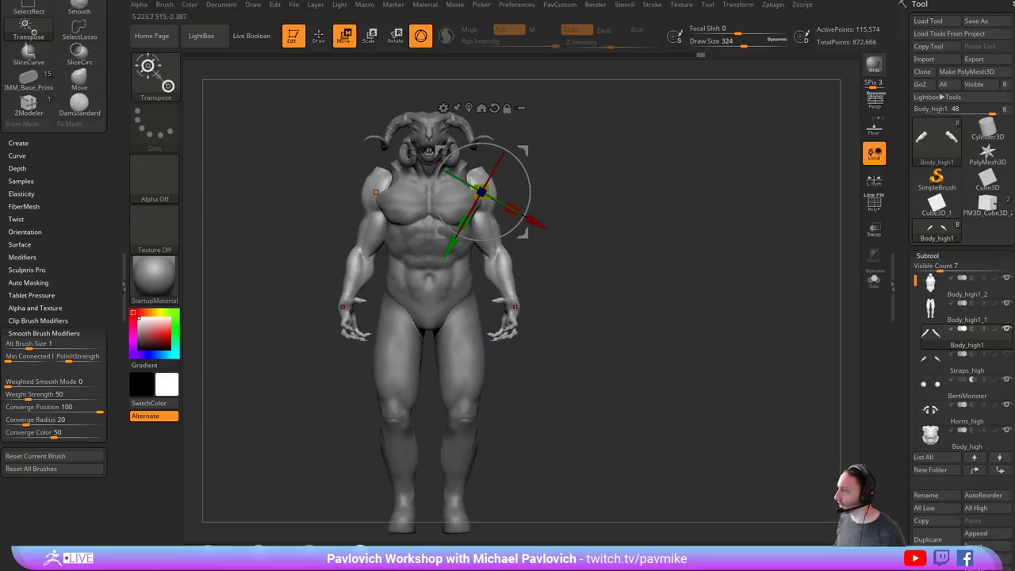
pyautogui.moveTo(588, 284); pyautogui.dragTo(508, 255)
pyautogui.moveTo(479, 334); pyautogui.dragTo(712, 258)
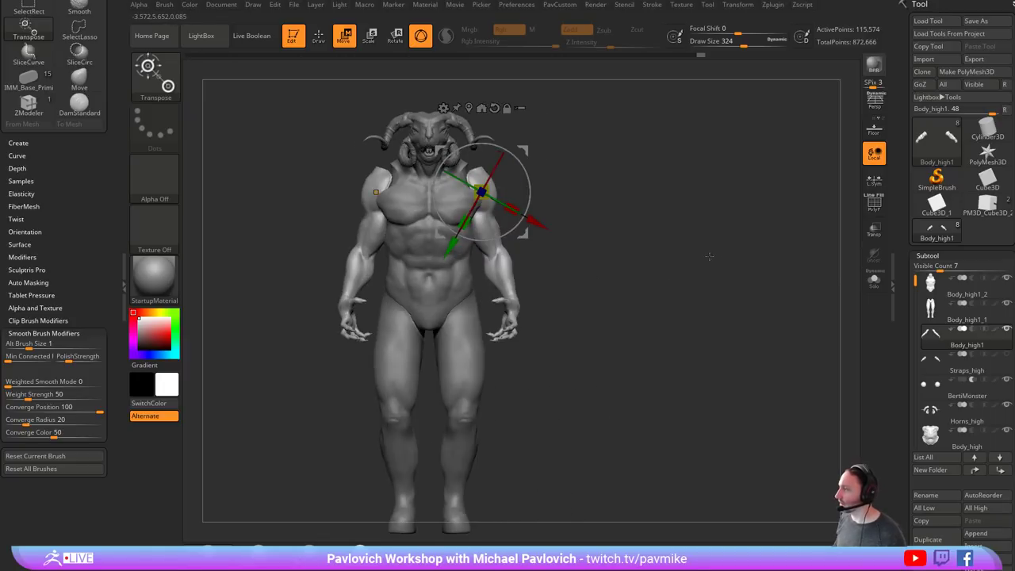
pyautogui.hotkey('ctrl', 'z')
pyautogui.hotkey('ctrl', 'z')
pyautogui.hotkey('ctrl', 'z')
# - Return to Draw mode with a draw size of 415 and mask both arms above the elbows
pyautogui.press('q')
pyautogui.press('s')
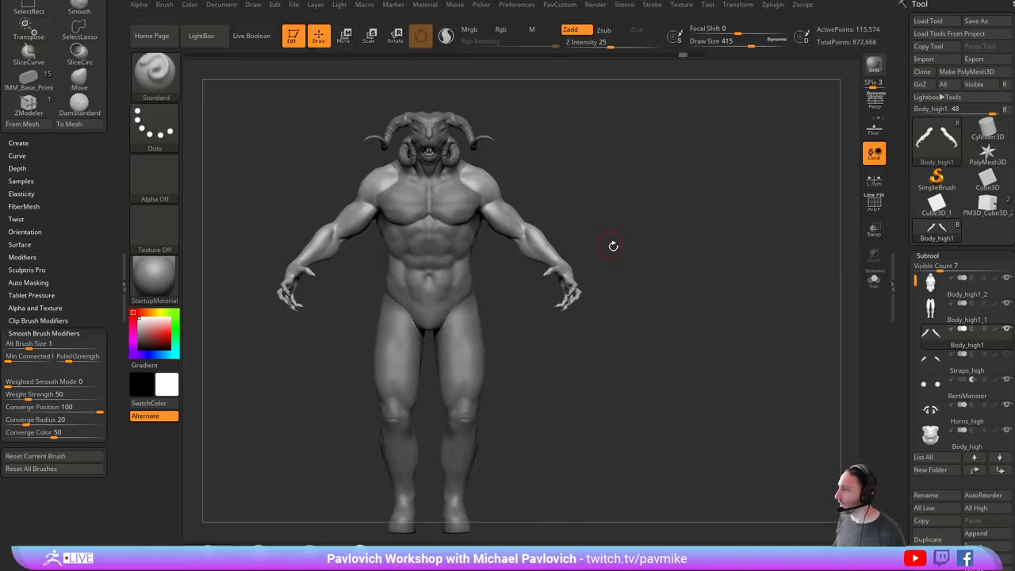
pyautogui.moveTo(616, 245)
pyautogui.mouseDown()
pyautogui.moveTo(633, 249)
pyautogui.moveTo(637, 280)
pyautogui.mouseUp()
pyautogui.keyDown('ctrl'); pyautogui.moveTo(626, 340); pyautogui.dragTo(523, 197); pyautogui.keyUp('ctrl')
pyautogui.keyDown('ctrl'); pyautogui.click(544, 166); pyautogui.keyUp('ctrl')
# - Switch the masking brush to MaskLasso, lasso the forearms and invert the mask to protect the upper arms
pyautogui.press('b')
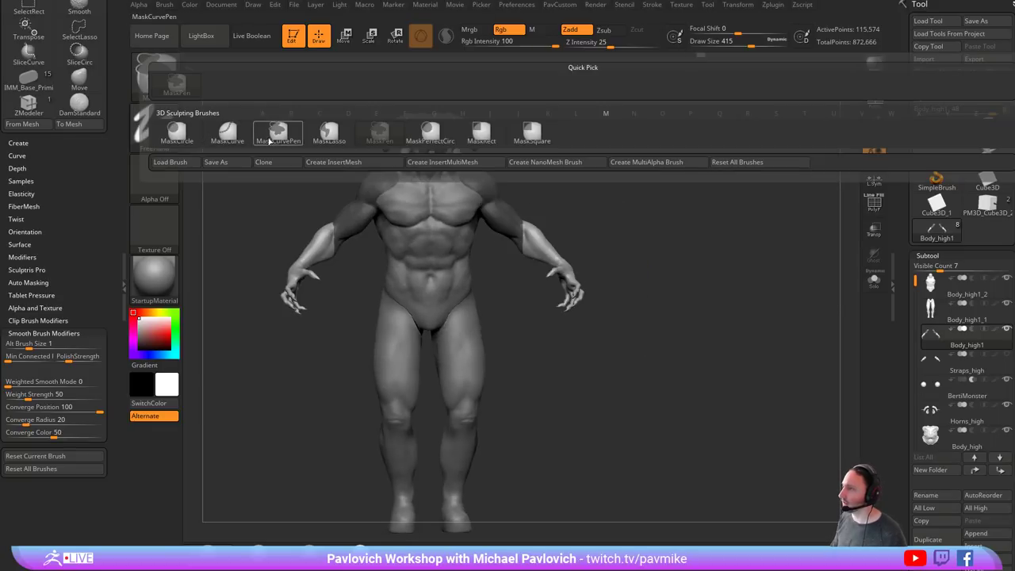
pyautogui.click(328, 133)
pyautogui.moveTo(611, 234)
pyautogui.keyDown('ctrl'); pyautogui.mouseDown()
pyautogui.moveTo(624, 247)
pyautogui.moveTo(622, 270)
pyautogui.mouseUp(); pyautogui.keyUp('ctrl')
pyautogui.moveTo(605, 327)
pyautogui.keyDown('ctrl'); pyautogui.mouseDown()
pyautogui.moveTo(528, 218)
pyautogui.moveTo(713, 347)
pyautogui.mouseUp(); pyautogui.keyUp('ctrl')
pyautogui.keyDown('ctrl'); pyautogui.click(720, 204); pyautogui.keyUp('ctrl')
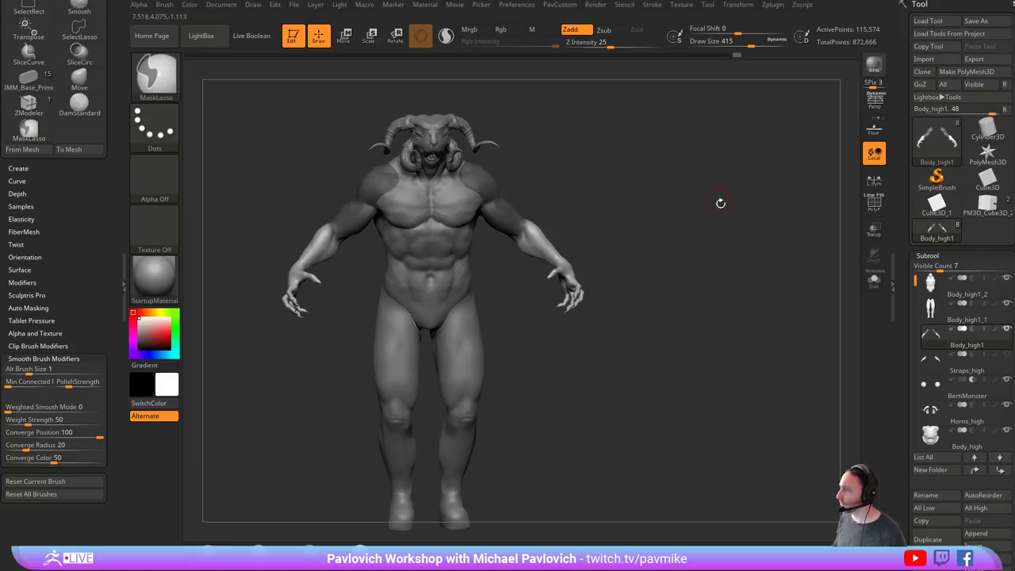
# - Place the transform gizmo at the elbow, try stretching the forearm along the X axis and undo the stretch
pyautogui.keyDown('shift'); pyautogui.moveTo(720, 204); pyautogui.dragTo(593, 196); pyautogui.keyUp('shift')
pyautogui.press('w')
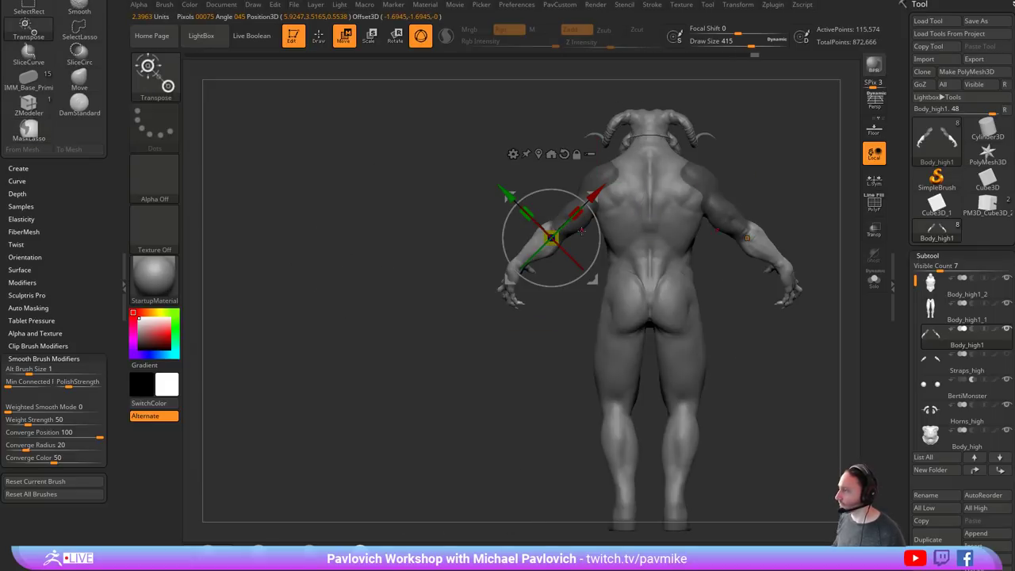
pyautogui.keyDown('alt'); pyautogui.moveTo(476, 319); pyautogui.dragTo(602, 353); pyautogui.keyUp('alt')
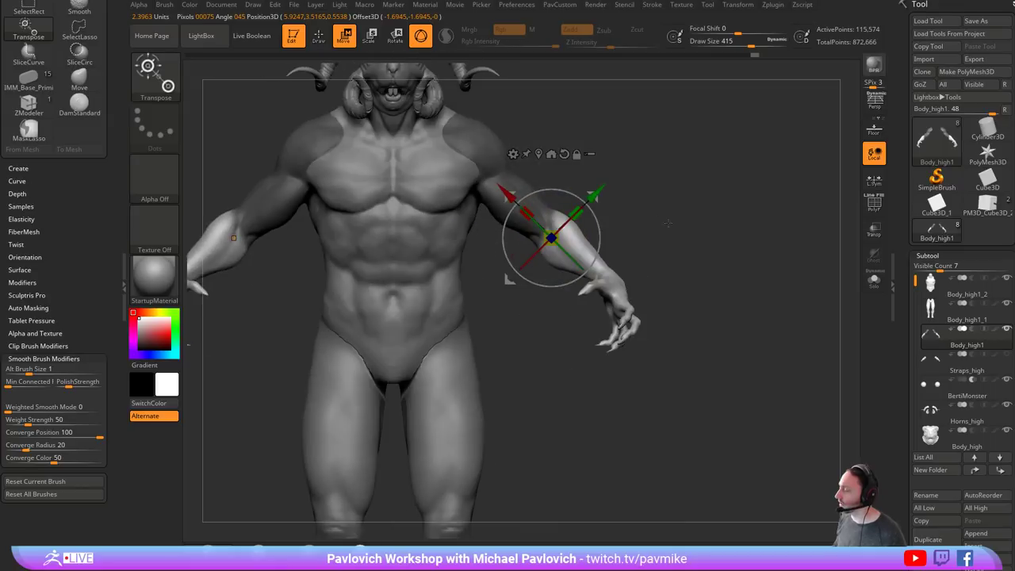
pyautogui.keyDown('alt'); pyautogui.moveTo(674, 239); pyautogui.dragTo(644, 247); pyautogui.keyUp('alt')
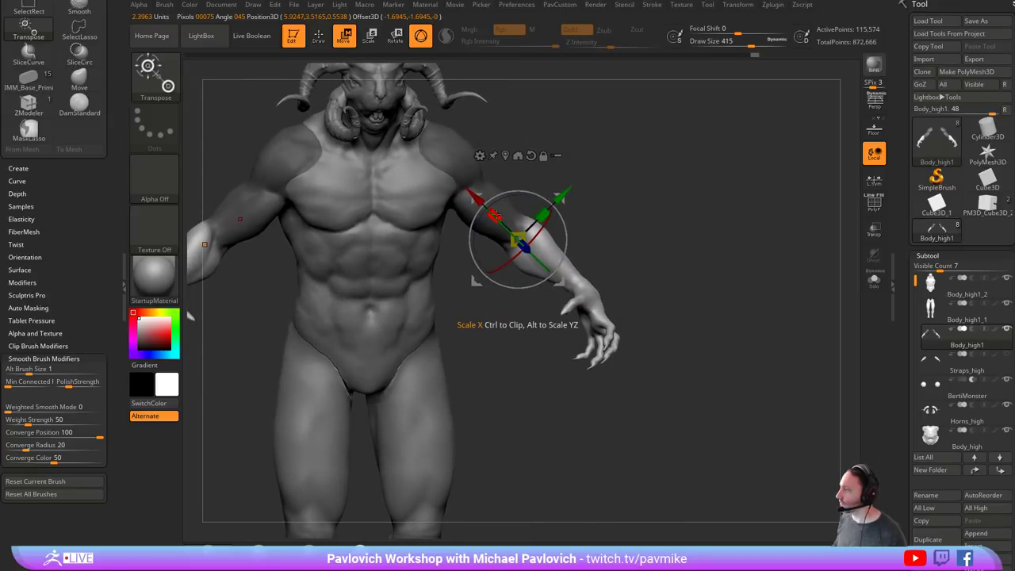
pyautogui.moveTo(496, 215)
pyautogui.mouseDown()
pyautogui.moveTo(548, 230)
pyautogui.moveTo(761, 196)
pyautogui.moveTo(644, 280)
pyautogui.moveTo(762, 202)
pyautogui.mouseUp()
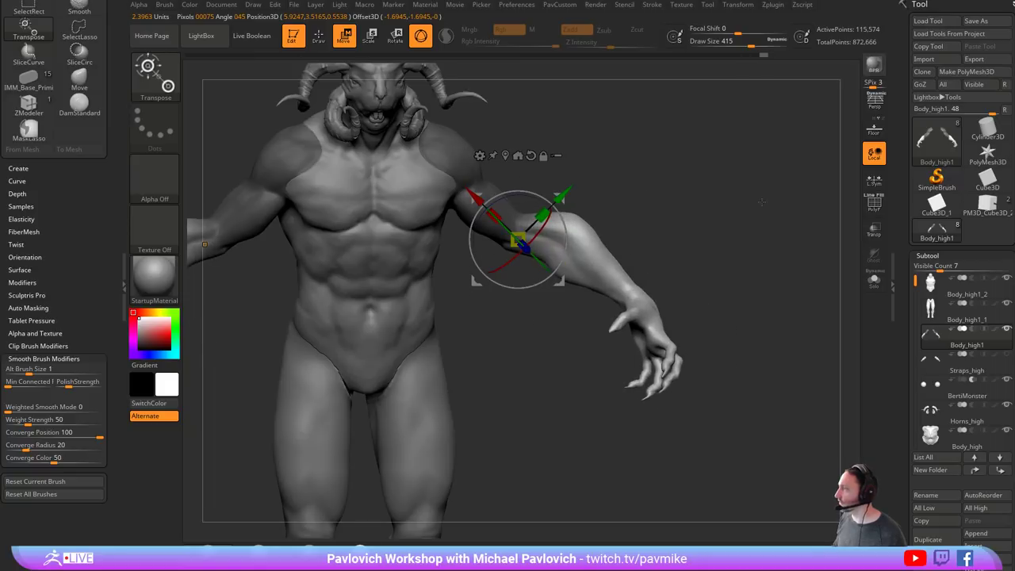
pyautogui.hotkey('ctrl', 'z')
# - Turn on Local Symmetry and try scaling the forearms uniformly by about 1.35 and along X, undoing each attempt
pyautogui.keyDown('shift'); pyautogui.moveTo(644, 272); pyautogui.dragTo(611, 206); pyautogui.keyUp('shift')
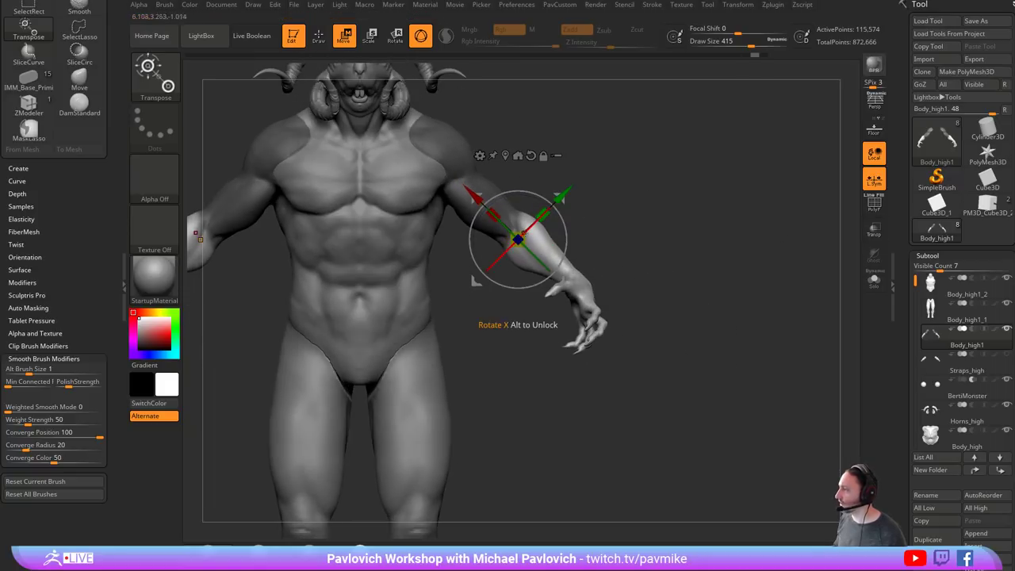
pyautogui.moveTo(518, 240); pyautogui.dragTo(503, 166)
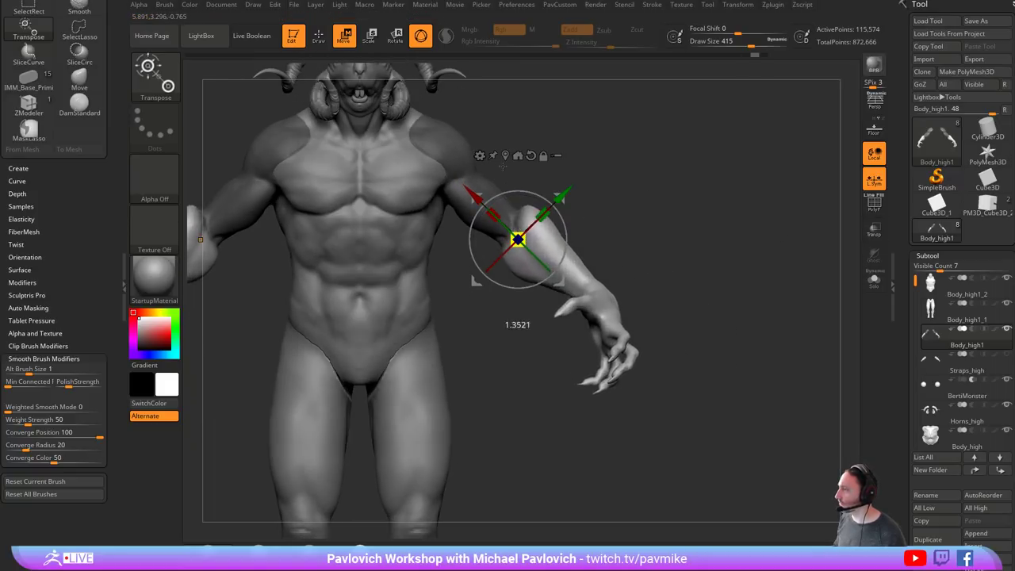
pyautogui.hotkey('ctrl', 'z')
pyautogui.keyDown('alt'); pyautogui.moveTo(673, 200); pyautogui.dragTo(748, 208); pyautogui.keyUp('alt')
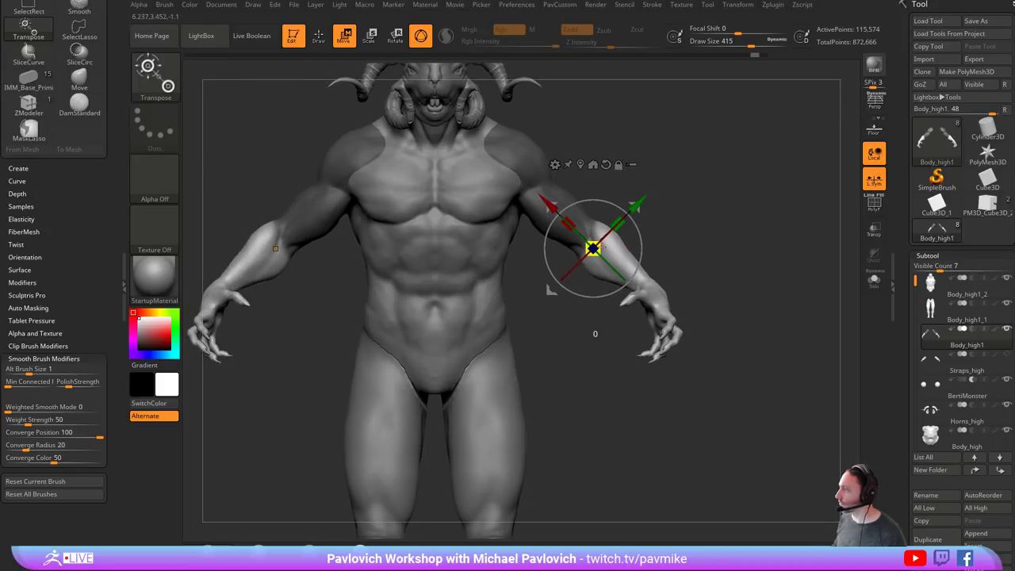
pyautogui.moveTo(602, 247); pyautogui.dragTo(706, 248)
pyautogui.hotkey('ctrl', 'z')
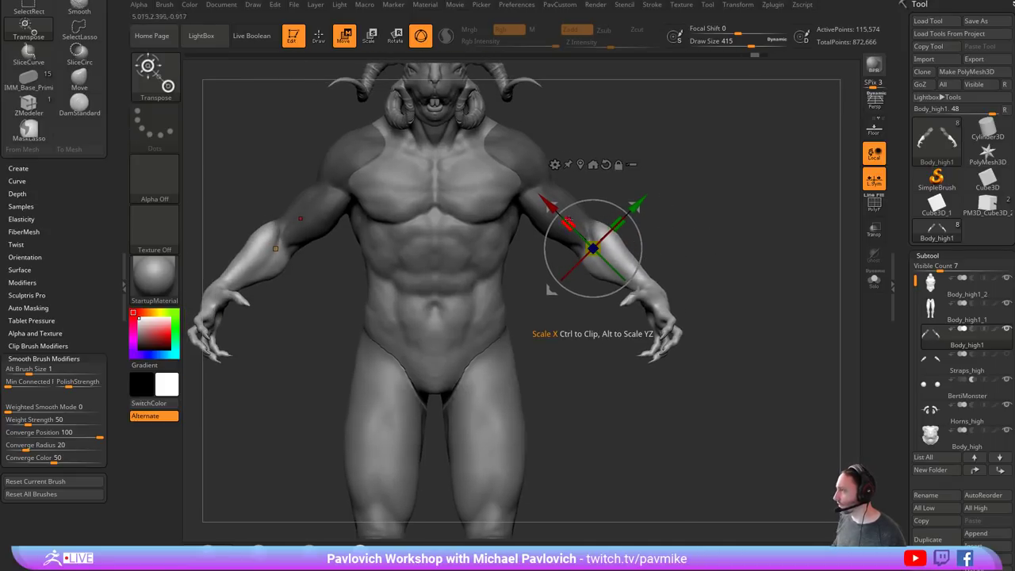
pyautogui.moveTo(569, 219); pyautogui.dragTo(522, 189)
pyautogui.hotkey('ctrl', 'z')
# - Lasso-mask the hands, move the gizmo to the wrist and invert the mask so only the hands stay editable
pyautogui.moveTo(705, 220); pyautogui.dragTo(717, 231)
pyautogui.moveTo(732, 419)
pyautogui.keyDown('ctrl'); pyautogui.mouseDown()
pyautogui.moveTo(739, 309)
pyautogui.moveTo(645, 237)
pyautogui.moveTo(839, 366)
pyautogui.moveTo(841, 349)
pyautogui.mouseUp(); pyautogui.keyUp('ctrl')
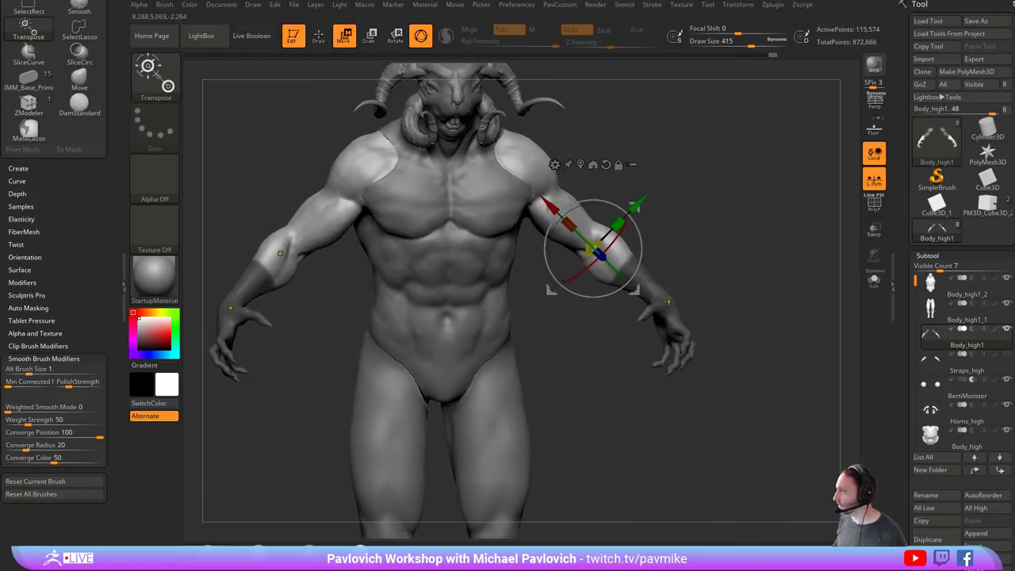
pyautogui.keyDown('ctrl'); pyautogui.moveTo(669, 301); pyautogui.dragTo(669, 307); pyautogui.keyUp('ctrl')
pyautogui.keyDown('ctrl'); pyautogui.moveTo(743, 275); pyautogui.dragTo(747, 279); pyautogui.keyUp('ctrl')
pyautogui.moveTo(790, 386)
pyautogui.keyDown('ctrl'); pyautogui.mouseDown()
pyautogui.moveTo(609, 286)
pyautogui.moveTo(684, 481)
pyautogui.mouseUp(); pyautogui.keyUp('ctrl')
pyautogui.keyDown('ctrl'); pyautogui.click(757, 300); pyautogui.keyUp('ctrl')
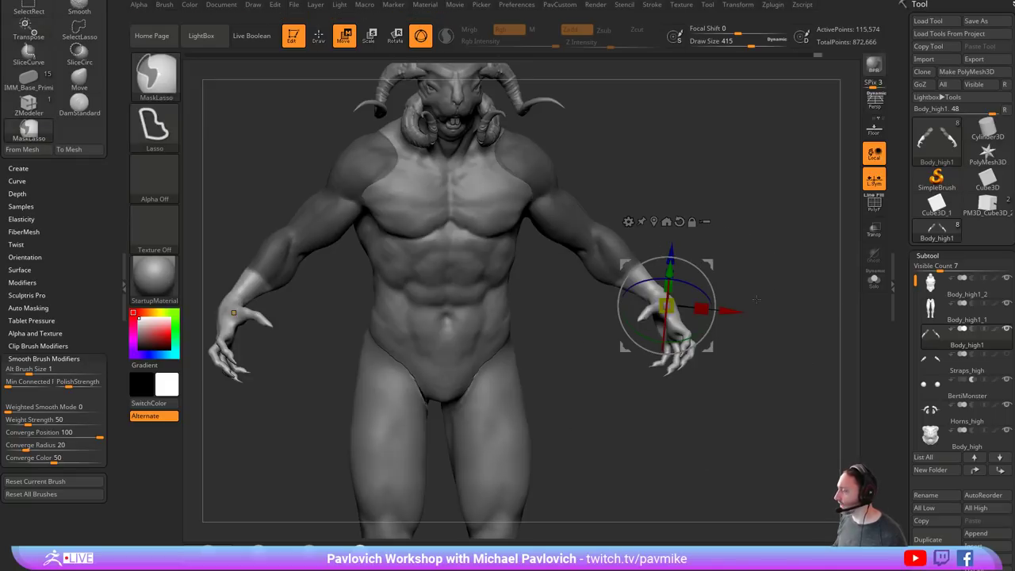
# - Reposition the transform gizmo just above the wrist and align its Y axis with the forearm, checking from several angles
pyautogui.moveTo(743, 285)
pyautogui.mouseDown()
pyautogui.moveTo(749, 299)
pyautogui.moveTo(652, 341)
pyautogui.moveTo(667, 397)
pyautogui.mouseUp()
pyautogui.moveTo(723, 261); pyautogui.dragTo(591, 318)
pyautogui.moveTo(520, 429); pyautogui.dragTo(377, 345)
pyautogui.moveTo(706, 317); pyautogui.dragTo(547, 270)
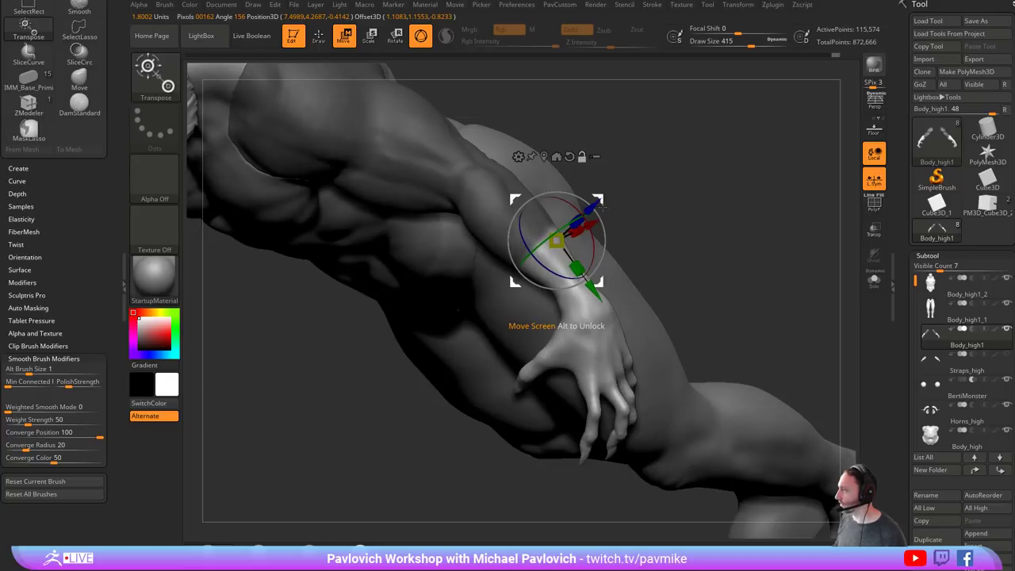
pyautogui.keyDown('alt'); pyautogui.moveTo(515, 200); pyautogui.dragTo(347, 224); pyautogui.keyUp('alt')
pyautogui.moveTo(698, 150); pyautogui.dragTo(587, 238)
pyautogui.moveTo(523, 263); pyautogui.dragTo(532, 280)
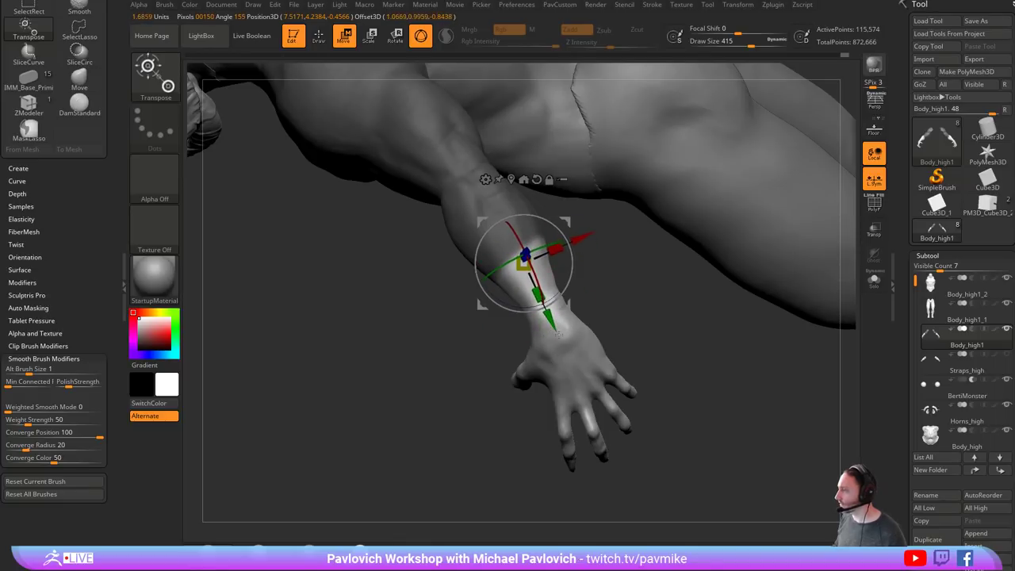
pyautogui.keyDown('ctrl'); pyautogui.moveTo(562, 341); pyautogui.dragTo(563, 341); pyautogui.keyUp('ctrl')
pyautogui.moveTo(468, 357); pyautogui.dragTo(540, 309)
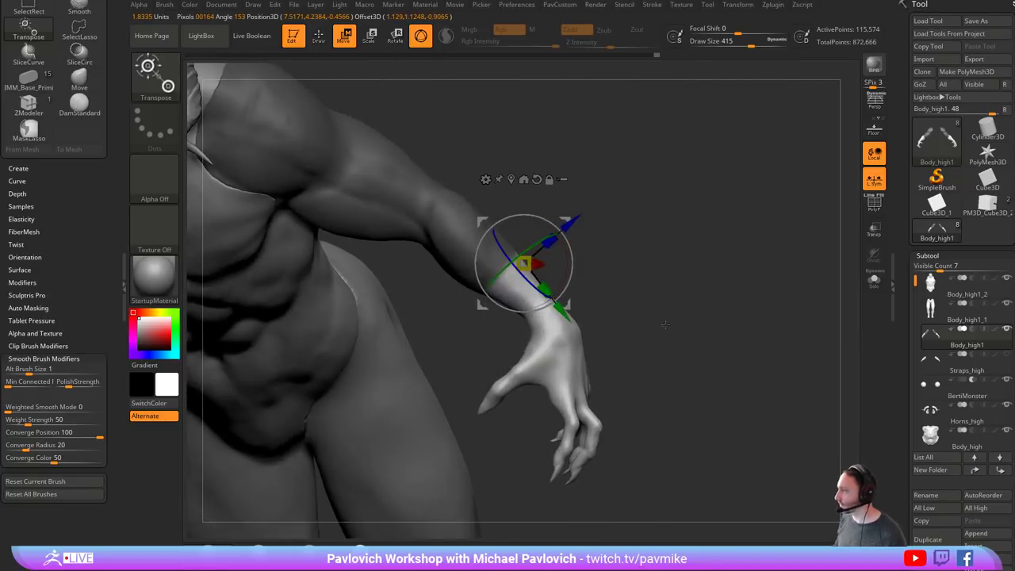
# - Try moving the unmasked hand along the gizmo's Y axis, then undo the move
pyautogui.moveTo(665, 324); pyautogui.dragTo(563, 278)
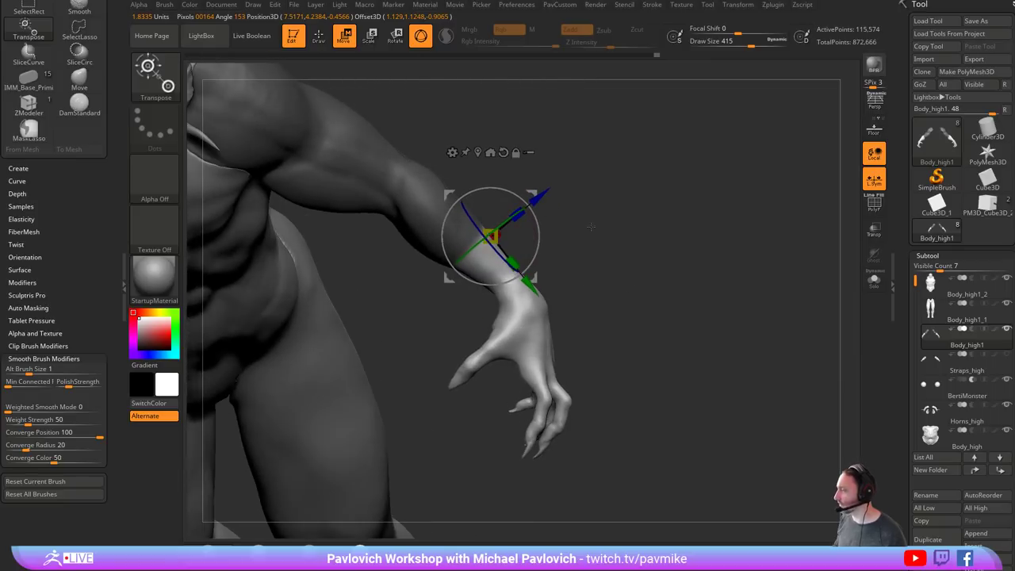
pyautogui.moveTo(631, 263); pyautogui.dragTo(586, 258)
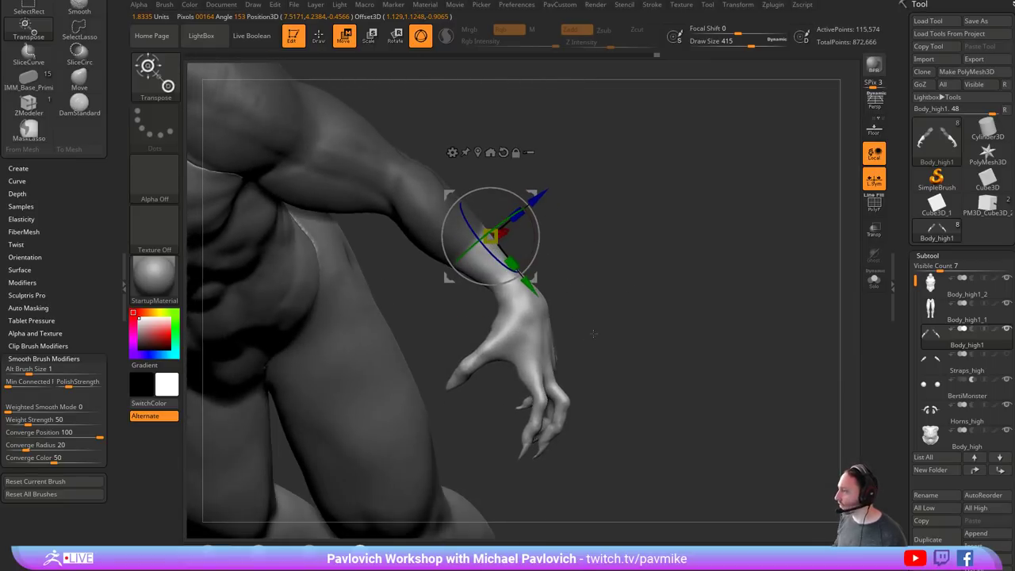
pyautogui.moveTo(593, 334); pyautogui.dragTo(560, 324)
pyautogui.moveTo(533, 290); pyautogui.dragTo(541, 300)
pyautogui.hotkey('ctrl', 'z')
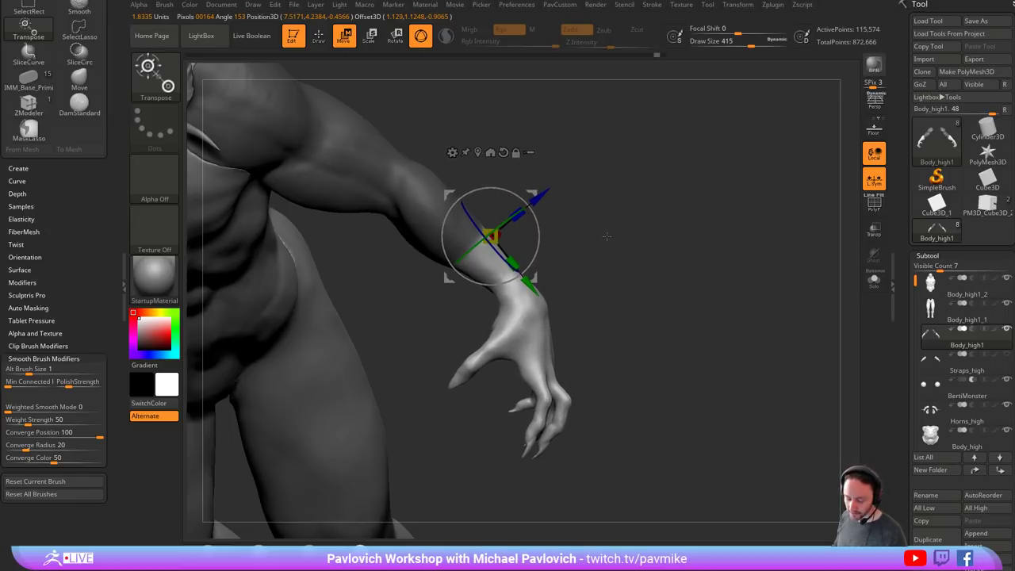
# - Switch to the Transpose Line, draw it from just above the wrist along the hand, and move the unmasked hands outward along the forearm
pyautogui.press('y')
pyautogui.moveTo(614, 220); pyautogui.dragTo(577, 293)
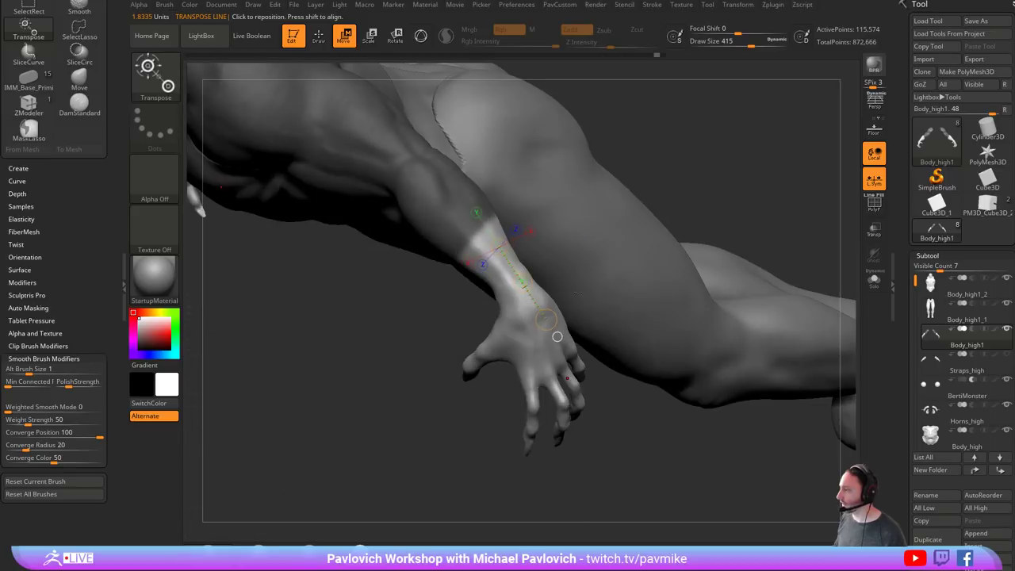
pyautogui.moveTo(430, 274); pyautogui.dragTo(475, 306)
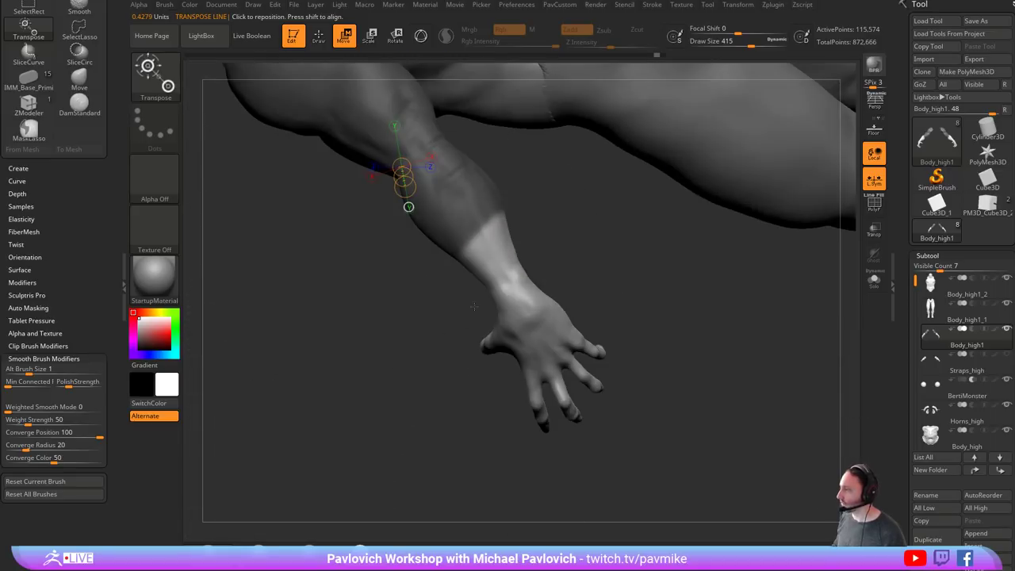
pyautogui.click(484, 243)
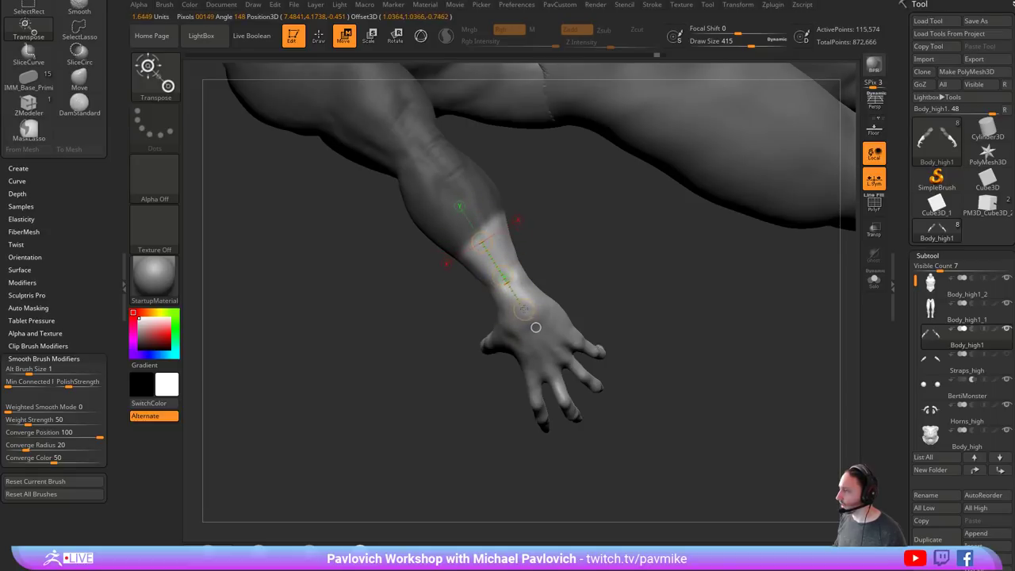
pyautogui.moveTo(512, 311); pyautogui.dragTo(475, 264, button='right')
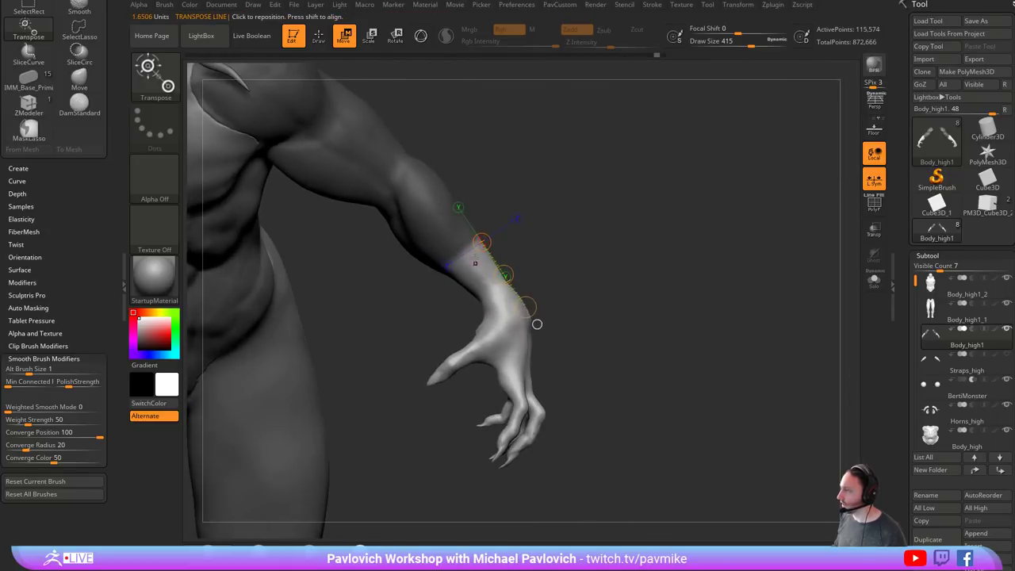
pyautogui.moveTo(561, 271); pyautogui.dragTo(554, 274, button='right')
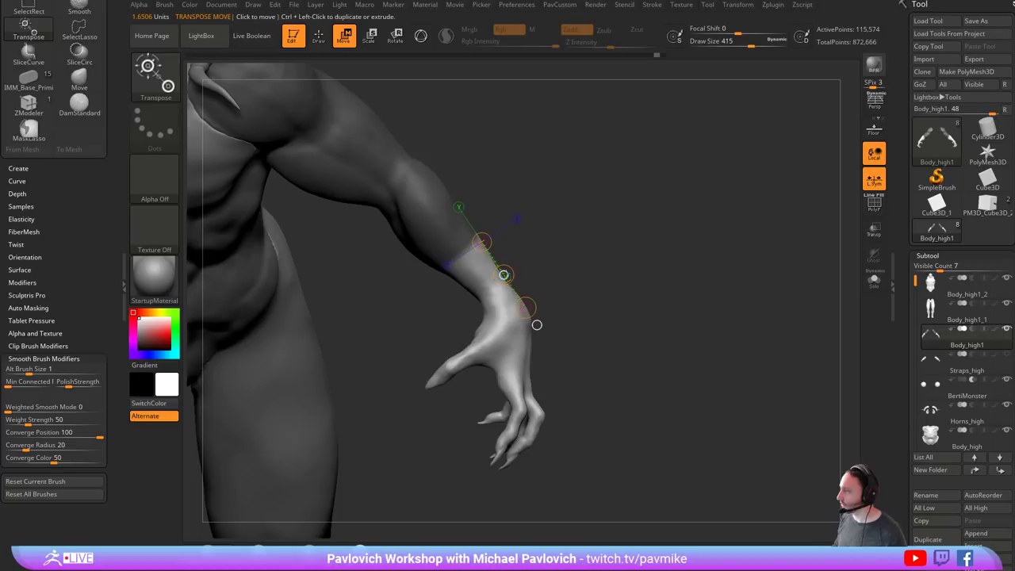
pyautogui.moveTo(503, 275); pyautogui.dragTo(513, 285)
# - Clear the mask and smooth the stretched transition on the forearms at draw size 187
pyautogui.press('q')
pyautogui.moveTo(627, 260)
pyautogui.keyDown('ctrl'); pyautogui.mouseDown(button='right')
pyautogui.moveTo(598, 287)
pyautogui.moveTo(617, 237)
pyautogui.mouseUp(button='right'); pyautogui.keyUp('ctrl')
pyautogui.keyDown('ctrl'); pyautogui.moveTo(621, 233); pyautogui.dragTo(635, 248); pyautogui.keyUp('ctrl')
pyautogui.moveTo(630, 256); pyautogui.dragTo(639, 268, button='right')
pyautogui.press('s')
pyautogui.moveTo(639, 268); pyautogui.dragTo(623, 269)
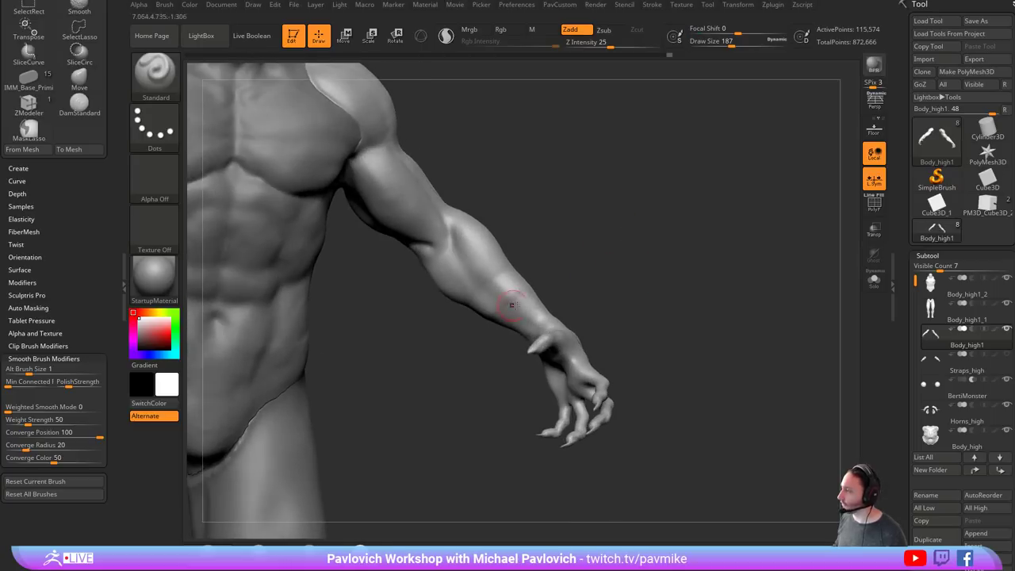
pyautogui.moveTo(513, 306)
pyautogui.keyDown('shift'); pyautogui.mouseDown()
pyautogui.moveTo(516, 287)
pyautogui.moveTo(493, 297)
pyautogui.mouseUp(); pyautogui.keyUp('shift')
# - Build up the underside of the forearm using the Clay brush at draw size 262 and smooth the result
pyautogui.press('b')
pyautogui.press('c')
pyautogui.press('l')
pyautogui.moveTo(547, 254); pyautogui.dragTo(566, 227, button='right')
pyautogui.press('s')
pyautogui.moveTo(484, 292); pyautogui.dragTo(492, 291)
pyautogui.moveTo(468, 350); pyautogui.dragTo(448, 315)
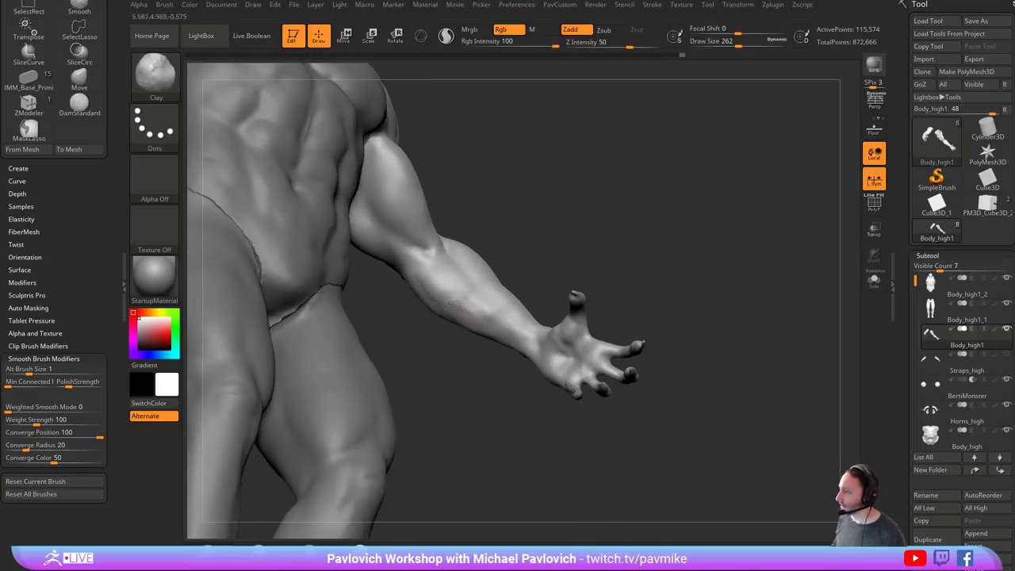
pyautogui.press('shift')
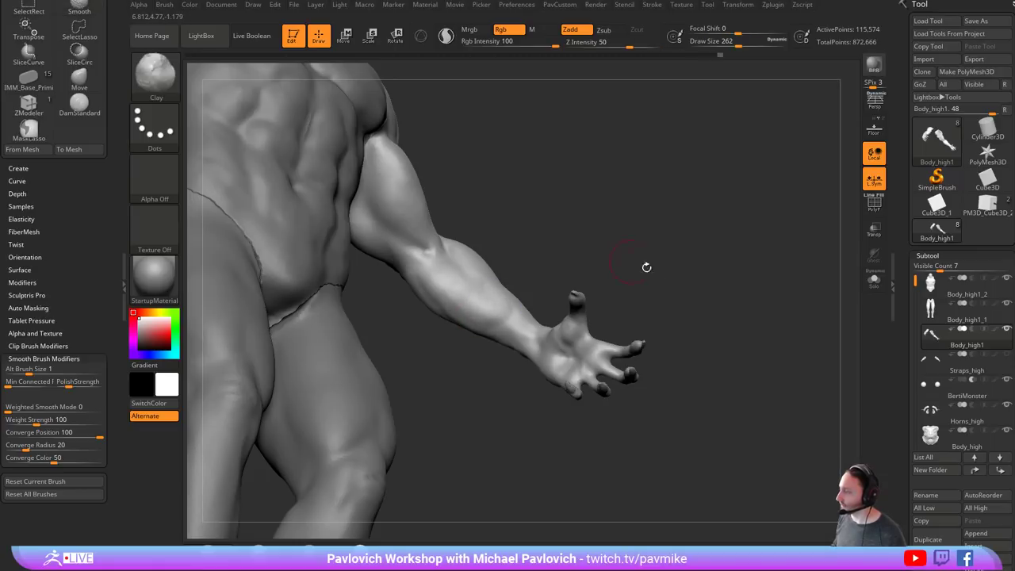
# - Lasso-mask the hands and invert the mask so only the hands stay editable
pyautogui.moveTo(648, 268)
pyautogui.keyDown('ctrl'); pyautogui.mouseDown(button='right')
pyautogui.moveTo(603, 236)
pyautogui.moveTo(577, 270)
pyautogui.mouseUp(button='right'); pyautogui.keyUp('ctrl')
pyautogui.press('s')
pyautogui.moveTo(600, 226); pyautogui.dragTo(591, 341, button='right')
pyautogui.moveTo(586, 363)
pyautogui.keyDown('ctrl'); pyautogui.mouseDown()
pyautogui.moveTo(557, 278)
pyautogui.moveTo(476, 354)
pyautogui.moveTo(555, 464)
pyautogui.mouseUp(); pyautogui.keyUp('ctrl')
pyautogui.keyDown('ctrl'); pyautogui.click(543, 313); pyautogui.keyUp('ctrl')
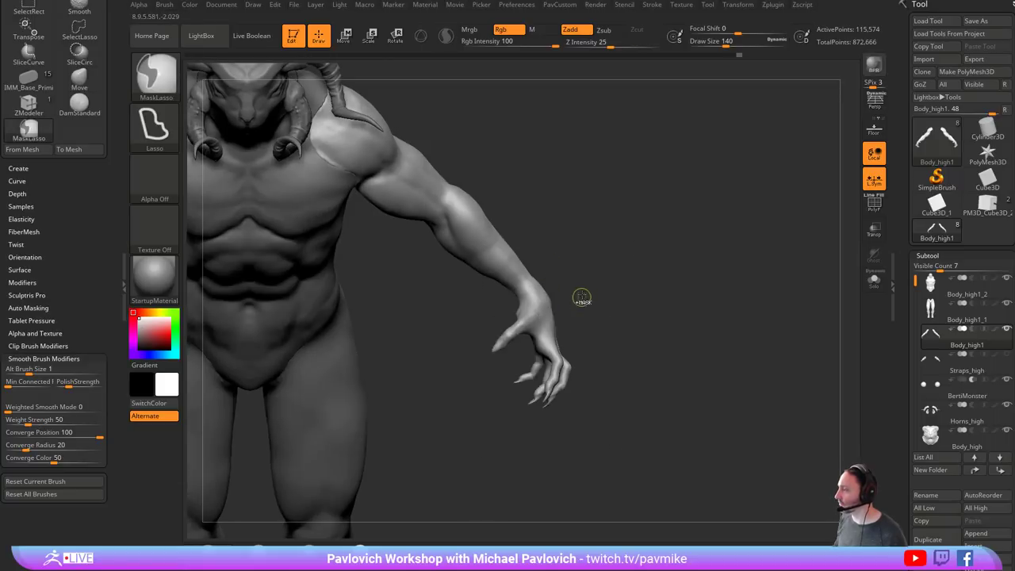
pyautogui.moveTo(606, 349)
pyautogui.keyDown('ctrl'); pyautogui.mouseDown()
pyautogui.moveTo(593, 308)
pyautogui.moveTo(532, 274)
pyautogui.moveTo(649, 402)
pyautogui.moveTo(649, 388)
pyautogui.mouseUp(); pyautogui.keyUp('ctrl')
pyautogui.keyDown('ctrl'); pyautogui.click(643, 289); pyautogui.keyUp('ctrl')
pyautogui.moveTo(666, 288); pyautogui.dragTo(682, 246, button='right')
# - Clear the canvas after leaving Edit mode, redraw the model, and turn Edit mode back on
pyautogui.press('w')
pyautogui.moveTo(698, 297); pyautogui.dragTo(579, 310, button='right')
pyautogui.press('q')
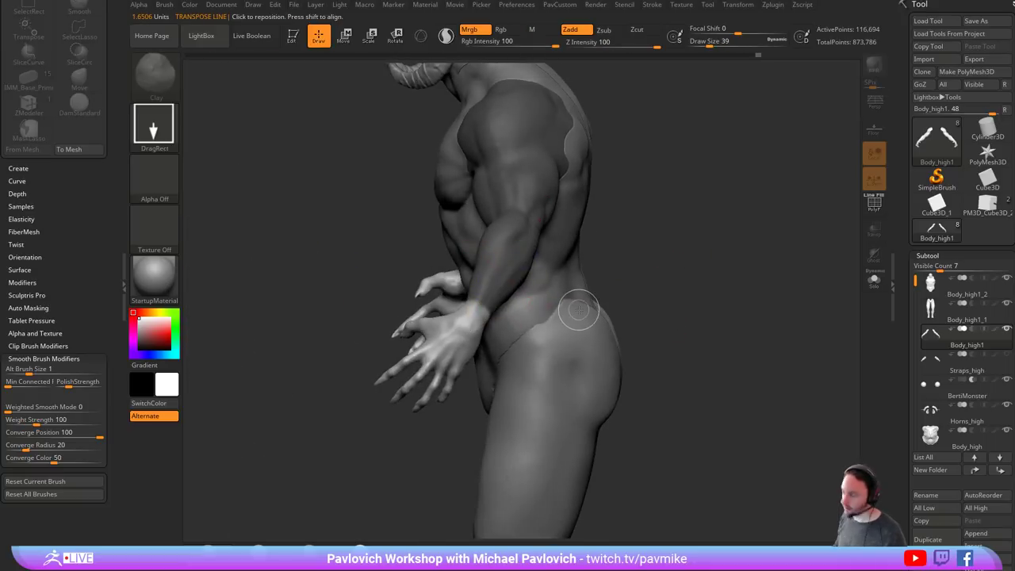
pyautogui.press('w')
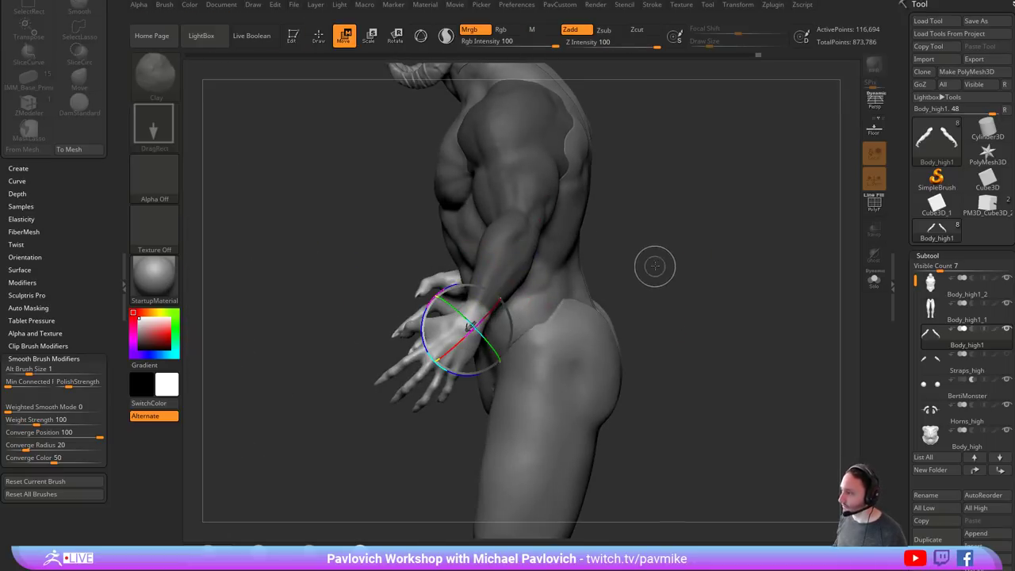
pyautogui.click(657, 271)
pyautogui.hotkey('ctrl', 'n')
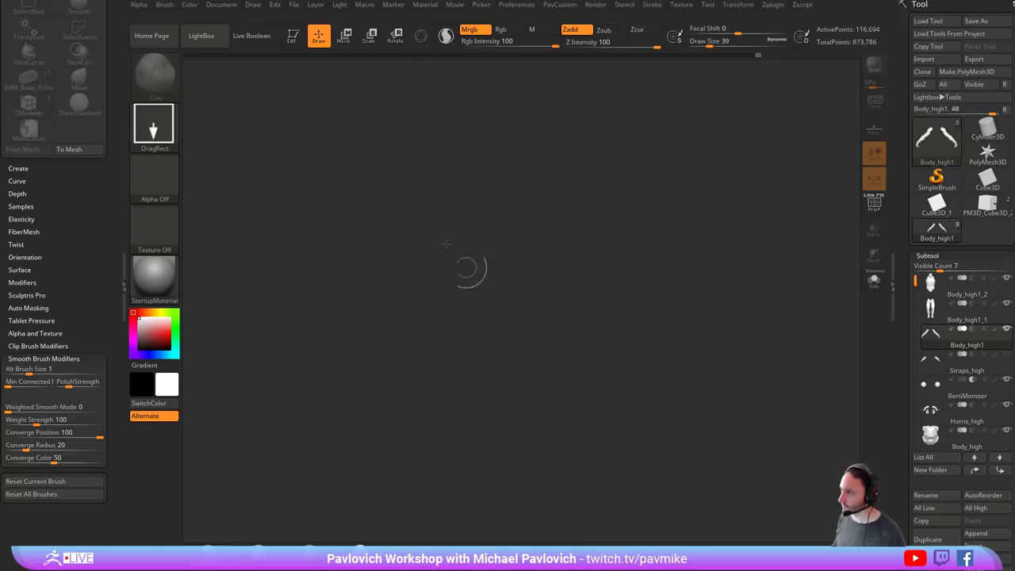
pyautogui.hotkey('ctrl', 'z')
pyautogui.click(292, 39)
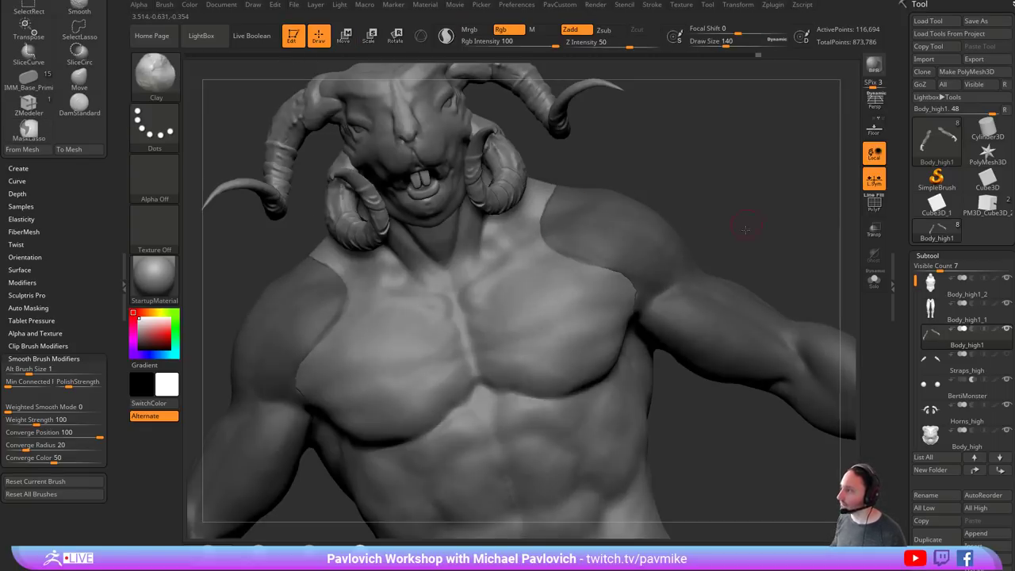
pyautogui.keyDown('shift'); pyautogui.moveTo(748, 227); pyautogui.dragTo(658, 286); pyautogui.keyUp('shift')
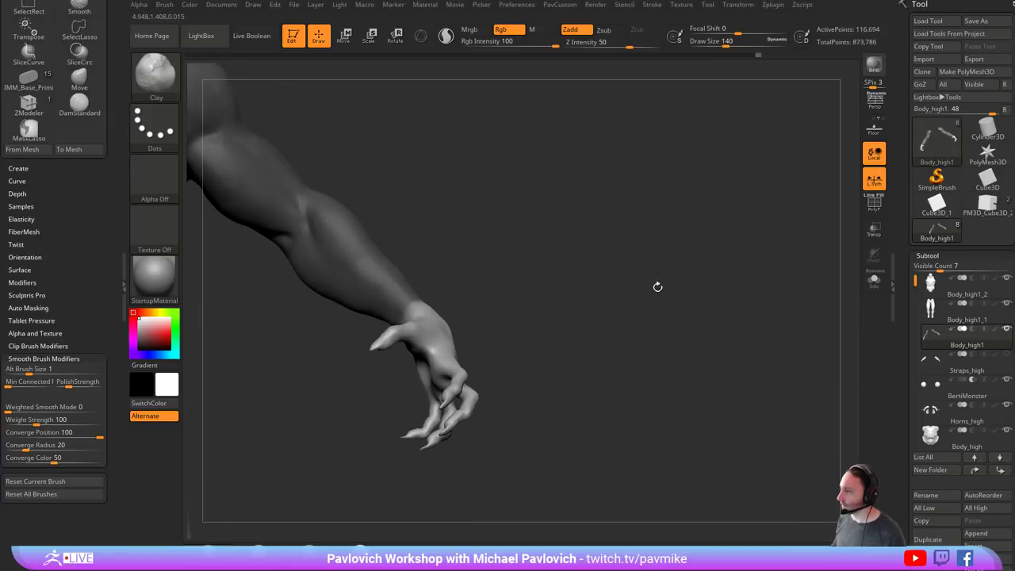
# - Switch from the Transpose Line to the gizmo and reposition it at the centre of the wrist
pyautogui.keyDown('alt'); pyautogui.moveTo(594, 296); pyautogui.dragTo(630, 243); pyautogui.keyUp('alt')
pyautogui.press('w')
pyautogui.moveTo(560, 268)
pyautogui.mouseDown()
pyautogui.moveTo(575, 294)
pyautogui.moveTo(534, 306)
pyautogui.moveTo(572, 283)
pyautogui.mouseUp()
pyautogui.press('y')
pyautogui.keyDown('alt'); pyautogui.click(494, 353); pyautogui.keyUp('alt')
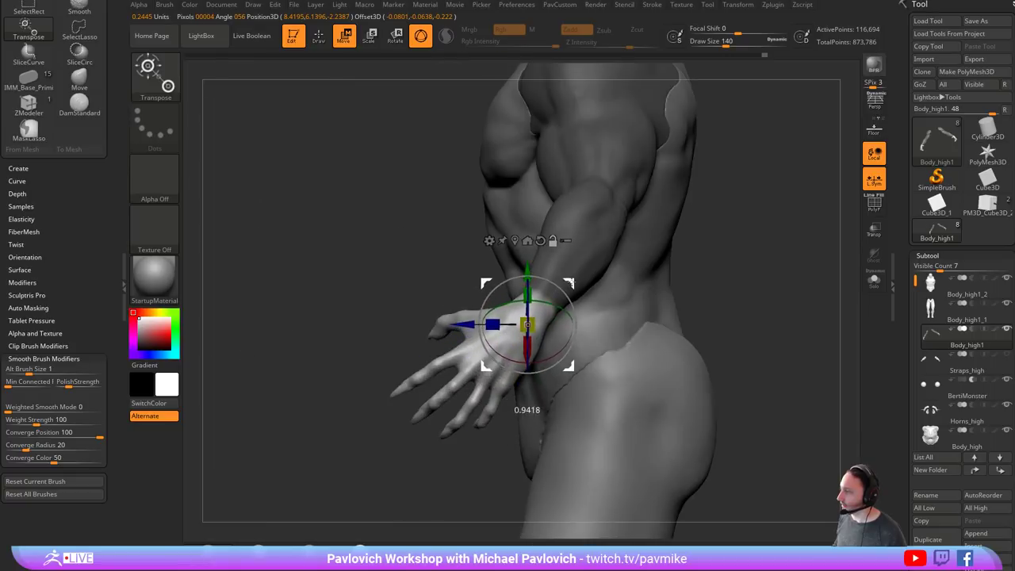
pyautogui.keyDown('shift'); pyautogui.moveTo(425, 281); pyautogui.dragTo(481, 277); pyautogui.keyUp('shift')
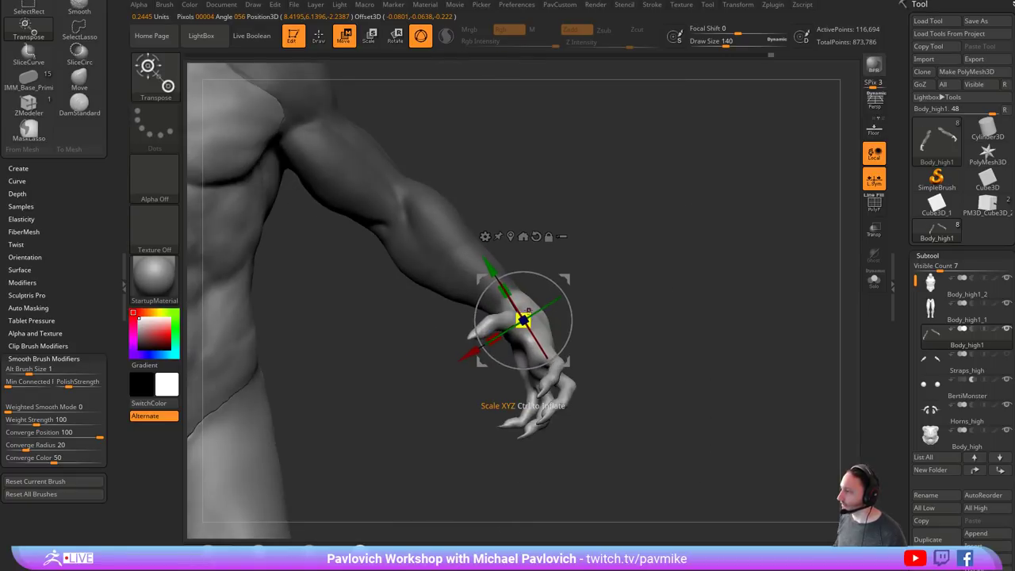
# - Try scaling the hands uniformly by about 1.19 with Local Symmetry on, undo it, then repeat and undo a larger uniform scaling
pyautogui.moveTo(528, 315); pyautogui.dragTo(624, 274)
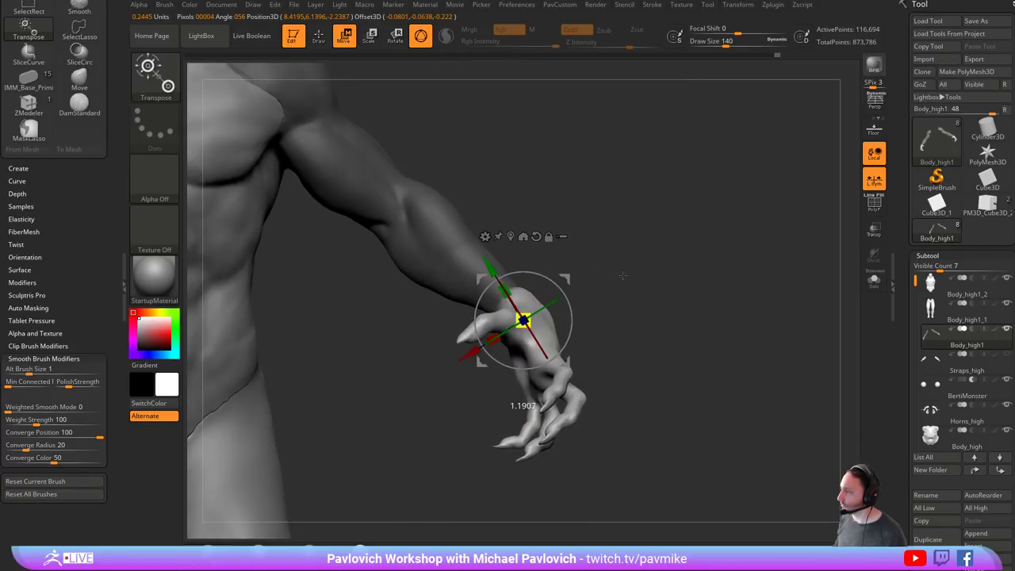
pyautogui.keyDown('ctrl'); pyautogui.moveTo(623, 274); pyautogui.dragTo(607, 306, button='right'); pyautogui.keyUp('ctrl')
pyautogui.hotkey('ctrl', 'z')
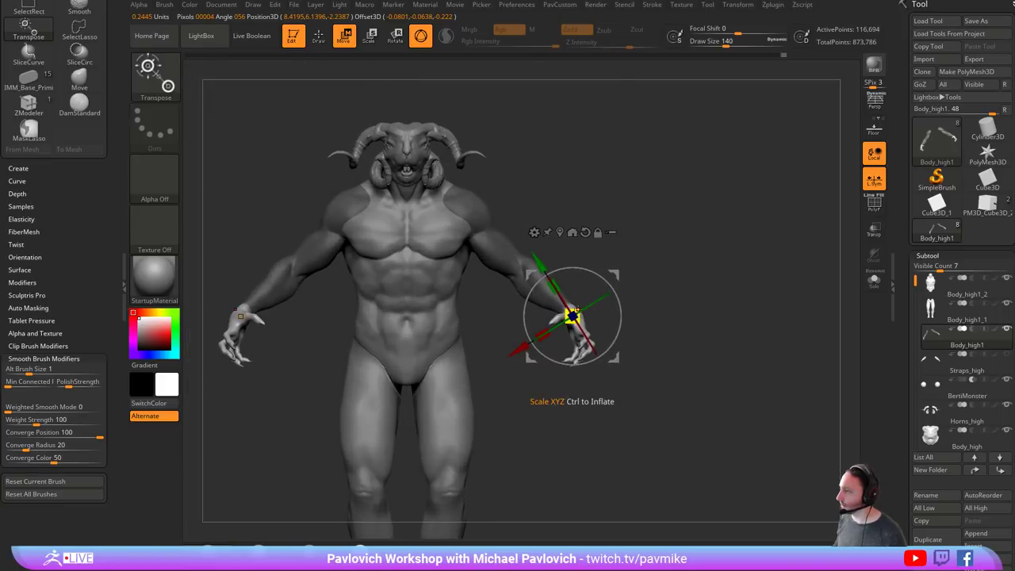
pyautogui.moveTo(573, 316); pyautogui.dragTo(722, 288)
pyautogui.hotkey('ctrl', 'z')
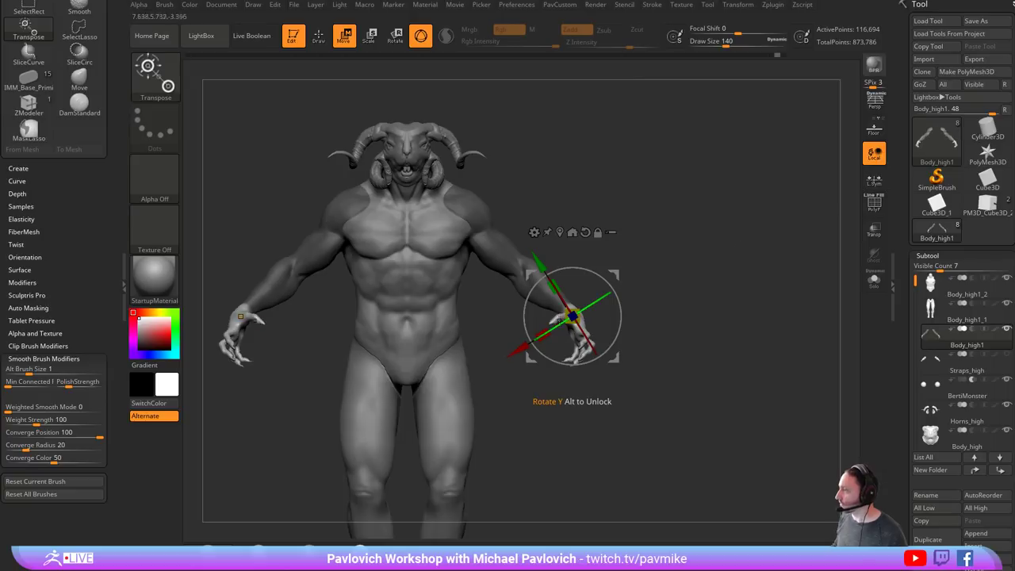
# - Try scaling the hands uniformly with Local Symmetry turned off, then undo the scaling
pyautogui.moveTo(574, 311); pyautogui.dragTo(784, 237)
pyautogui.moveTo(573, 317); pyautogui.dragTo(636, 309)
pyautogui.hotkey('ctrl', 'z')
# - Turn Local Symmetry back on, scale the hands up slightly, and clear the mask
pyautogui.click(879, 186)
pyautogui.moveTo(615, 274); pyautogui.dragTo(614, 276)
pyautogui.press('q')
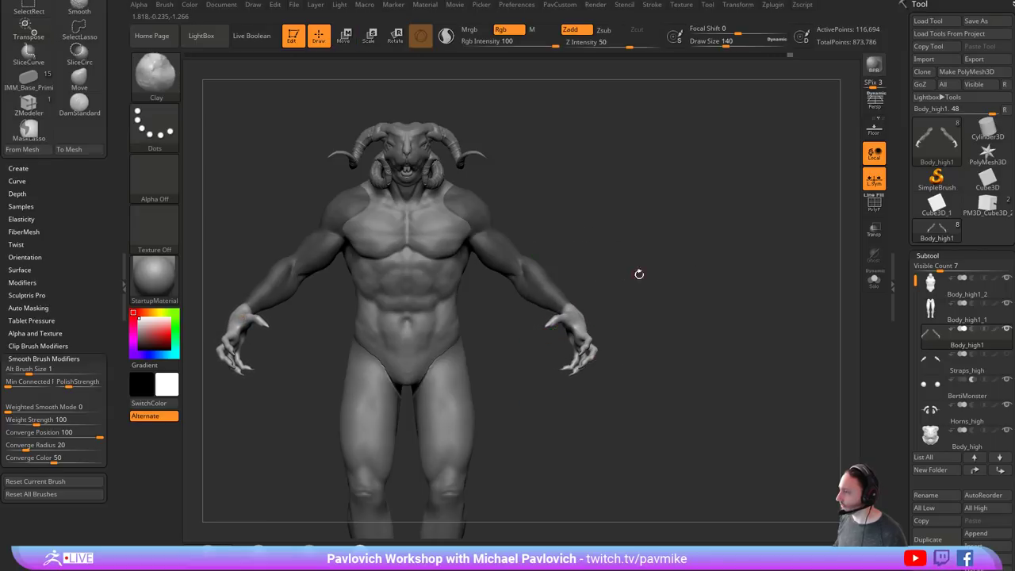
pyautogui.moveTo(742, 276)
pyautogui.mouseDown()
pyautogui.moveTo(673, 280)
pyautogui.moveTo(722, 280)
pyautogui.mouseUp()
pyautogui.keyDown('ctrl'); pyautogui.moveTo(714, 276); pyautogui.dragTo(710, 294); pyautogui.keyUp('ctrl')
# - Make the legs (Body_high1_1) the active subtool
pyautogui.moveTo(688, 342)
pyautogui.keyDown('alt'); pyautogui.mouseDown()
pyautogui.moveTo(685, 267)
pyautogui.moveTo(686, 287)
pyautogui.mouseUp(); pyautogui.keyUp('alt')
pyautogui.keyDown('alt'); pyautogui.click(487, 327); pyautogui.keyUp('alt')
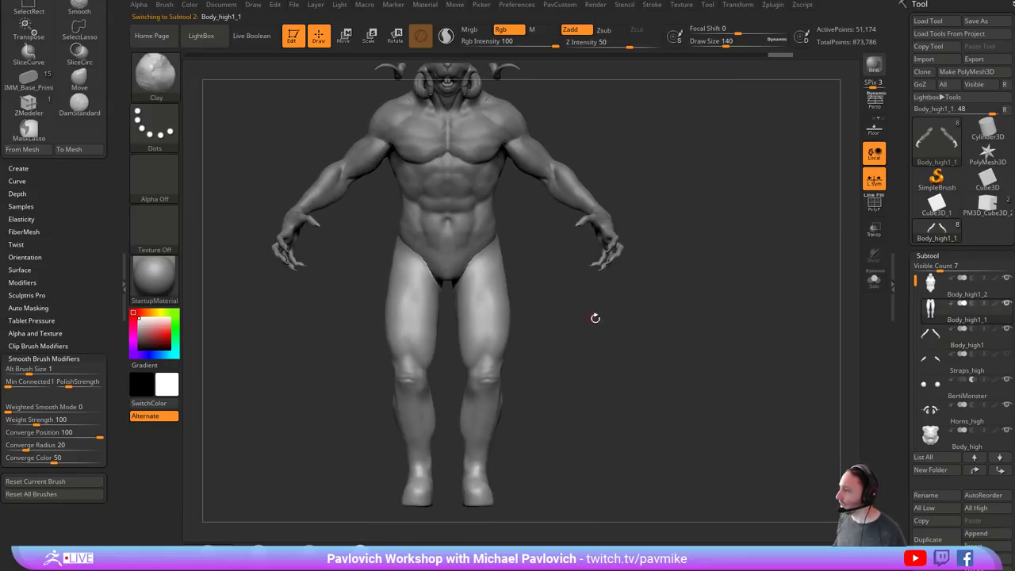
pyautogui.moveTo(596, 319)
pyautogui.keyDown('alt'); pyautogui.mouseDown()
pyautogui.moveTo(596, 331)
pyautogui.moveTo(625, 334)
pyautogui.moveTo(583, 332)
pyautogui.moveTo(575, 299)
pyautogui.moveTo(595, 296)
pyautogui.mouseUp(); pyautogui.keyUp('alt')
# - Carve creases from the front of the hips down the inner thighs with the DamStandard brush at draw size 324
pyautogui.press('s')
pyautogui.click(595, 329)
pyautogui.press('b')
pyautogui.press('d')
pyautogui.press('s')
pyautogui.press('s')
pyautogui.click(562, 304)
pyautogui.press('s')
pyautogui.click(476, 317)
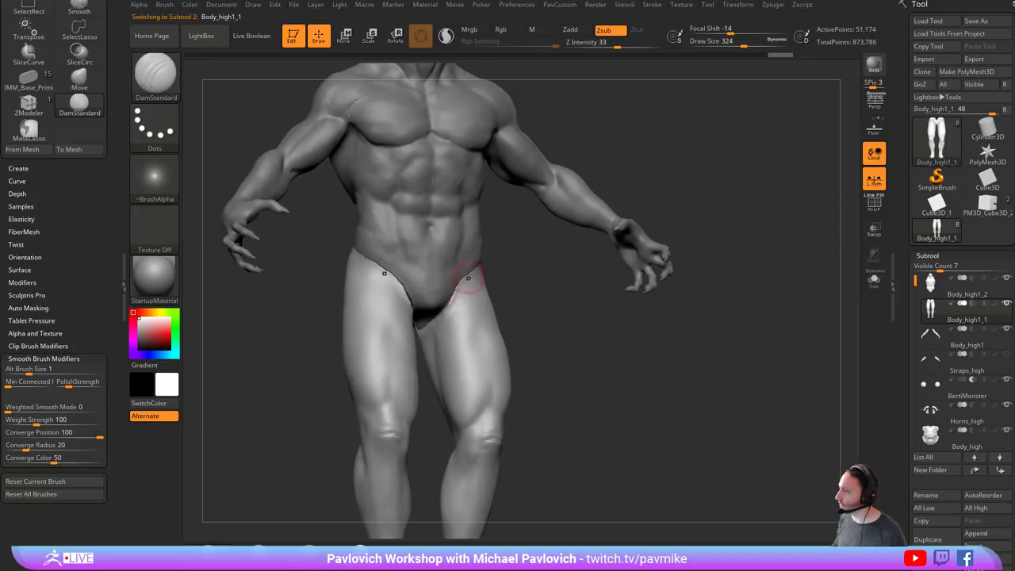
pyautogui.moveTo(469, 280); pyautogui.dragTo(449, 368)
# - Build up a rounded bony bump on the outer hips with the Clay brush at draw size 217 and save the project
pyautogui.moveTo(674, 300)
pyautogui.mouseDown()
pyautogui.moveTo(558, 287)
pyautogui.moveTo(621, 283)
pyautogui.moveTo(627, 262)
pyautogui.moveTo(613, 275)
pyautogui.mouseUp()
pyautogui.press('b')
pyautogui.press('s')
pyautogui.press('t')
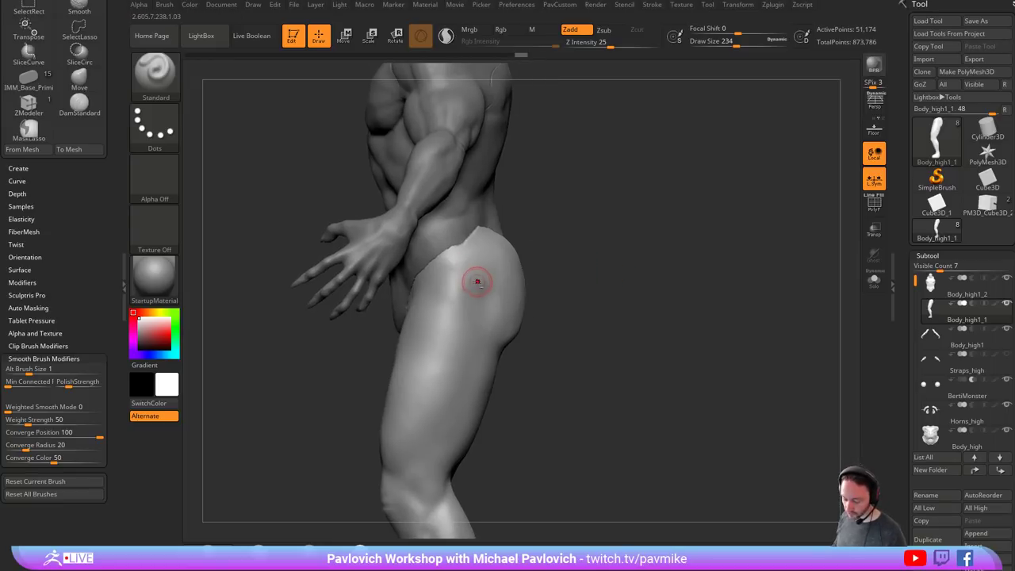
pyautogui.press('b')
pyautogui.press('c')
pyautogui.press('l')
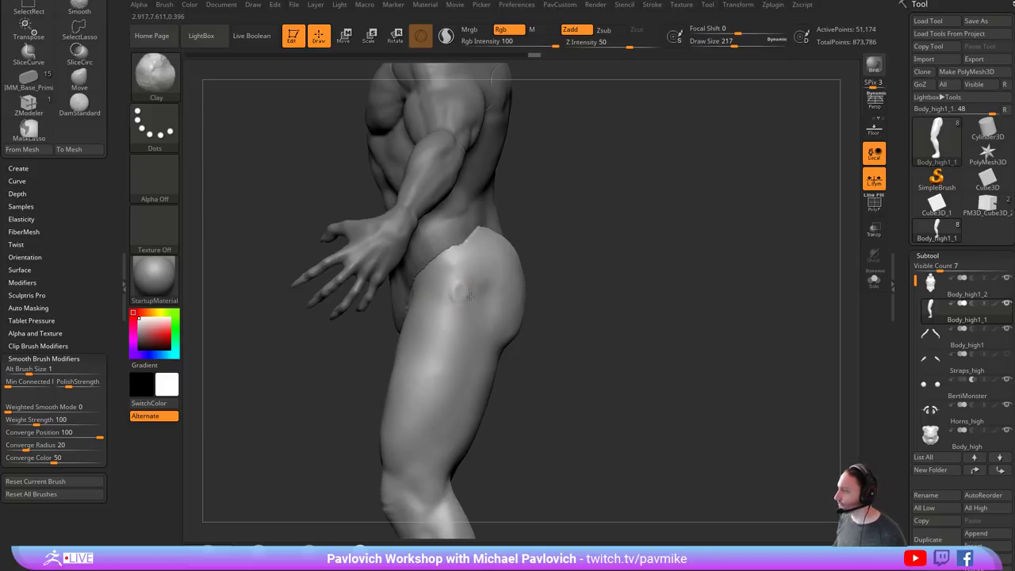
pyautogui.moveTo(559, 292)
pyautogui.mouseDown()
pyautogui.moveTo(471, 288)
pyautogui.moveTo(465, 300)
pyautogui.mouseUp()
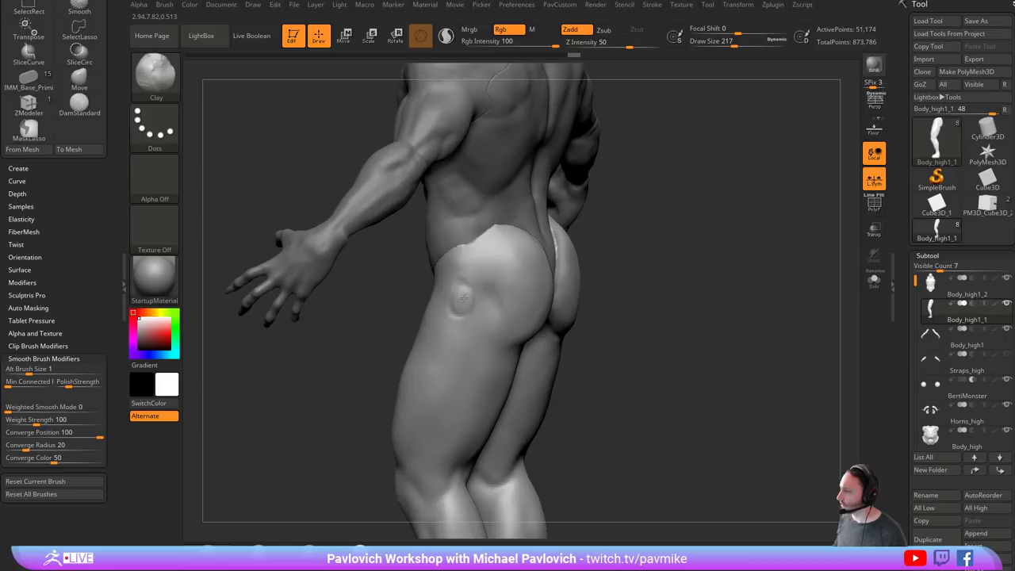
pyautogui.moveTo(685, 287)
pyautogui.mouseDown()
pyautogui.moveTo(397, 294)
pyautogui.moveTo(441, 301)
pyautogui.mouseUp()
pyautogui.moveTo(648, 301); pyautogui.dragTo(637, 284)
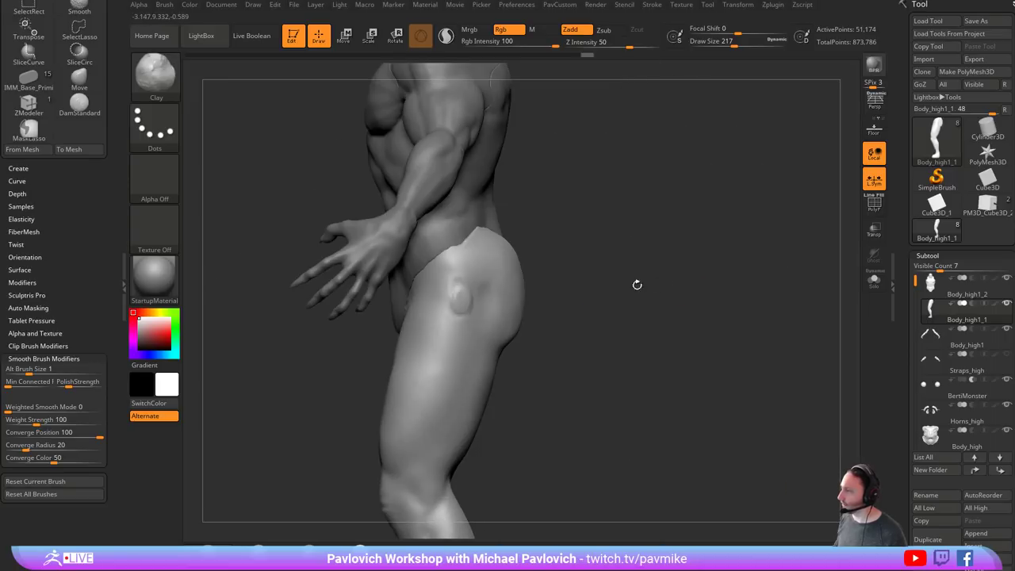
pyautogui.keyDown('alt'); pyautogui.moveTo(549, 261); pyautogui.dragTo(551, 296); pyautogui.keyUp('alt')
pyautogui.hotkey('ctrl', 's')
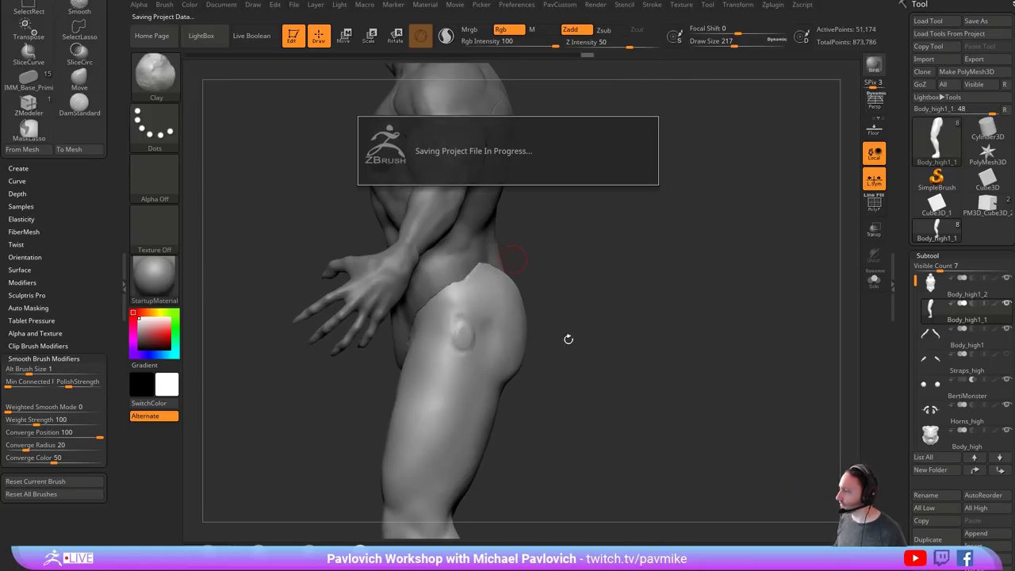
# - Examine the hip bump and the thigh creases from the front and the side
pyautogui.moveTo(456, 289); pyautogui.dragTo(486, 281, button='right')
pyautogui.moveTo(568, 310); pyautogui.dragTo(587, 308, button='right')
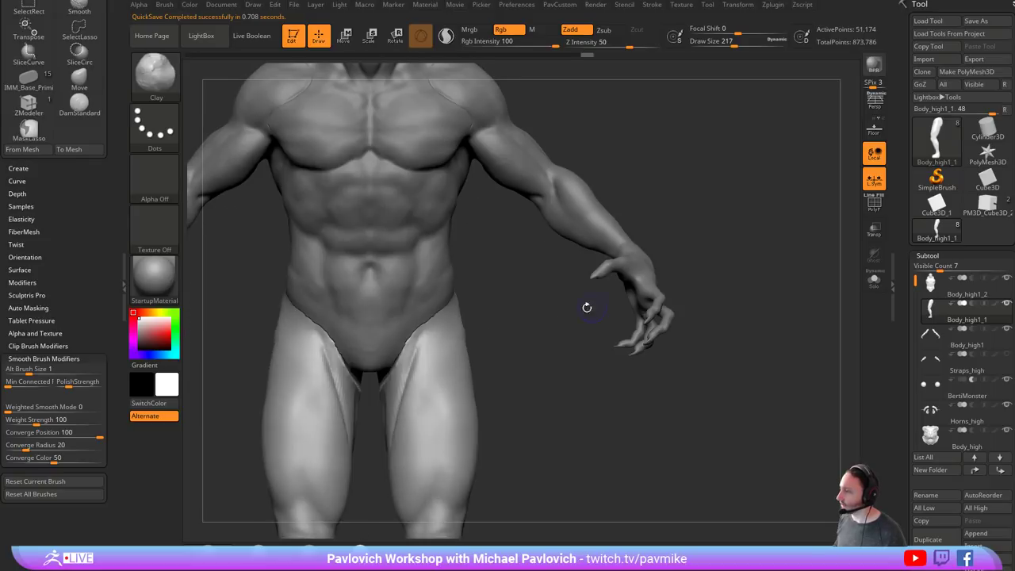
pyautogui.keyDown('alt'); pyautogui.moveTo(498, 286); pyautogui.dragTo(468, 294, button='right'); pyautogui.keyUp('alt')
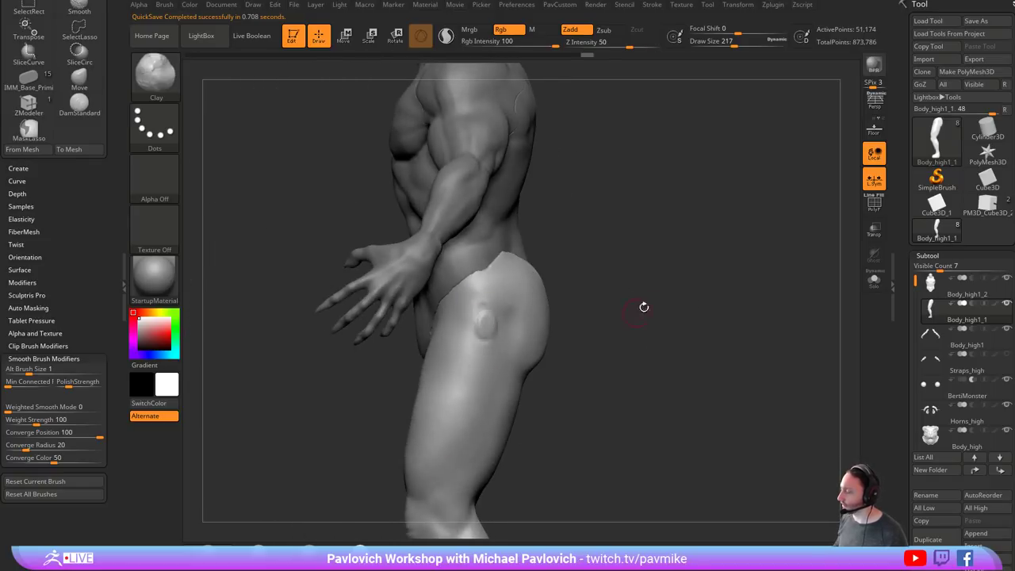
pyautogui.keyDown('alt'); pyautogui.moveTo(644, 307); pyautogui.dragTo(625, 303); pyautogui.keyUp('alt')
pyautogui.keyDown('alt'); pyautogui.moveTo(595, 269); pyautogui.dragTo(546, 252); pyautogui.keyUp('alt')
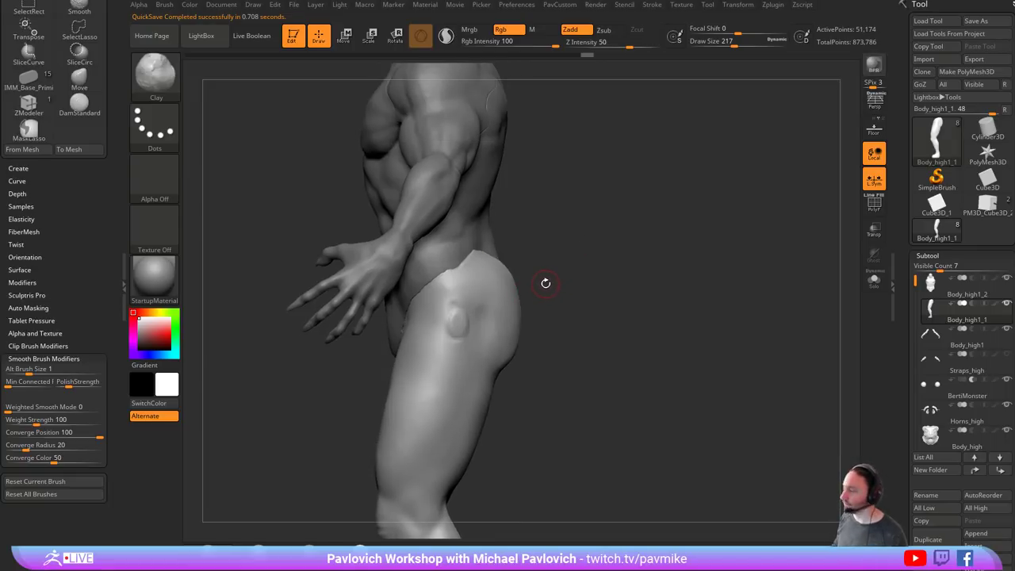
pyautogui.keyDown('alt'); pyautogui.moveTo(546, 272); pyautogui.dragTo(537, 294); pyautogui.keyUp('alt')
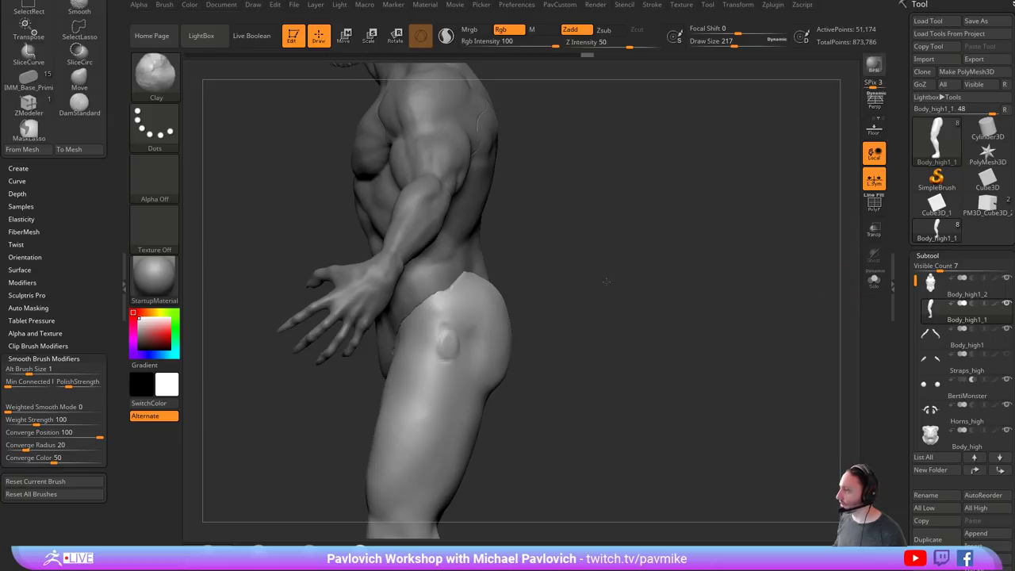
pyautogui.moveTo(606, 280)
pyautogui.mouseDown(button='right')
pyautogui.moveTo(500, 284)
pyautogui.moveTo(413, 309)
pyautogui.mouseUp(button='right')
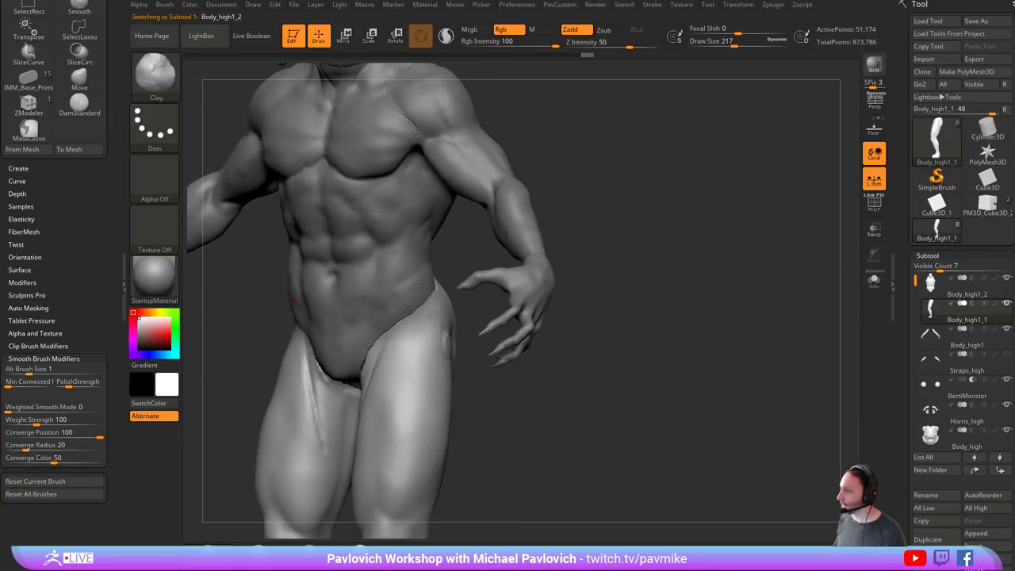
# - Make the torso (Body_high1_2) the active subtool and build up the lower abdomen above the hip line with the Clay brush
pyautogui.keyDown('alt'); pyautogui.click(417, 284); pyautogui.keyUp('alt')
pyautogui.moveTo(609, 268); pyautogui.dragTo(494, 273)
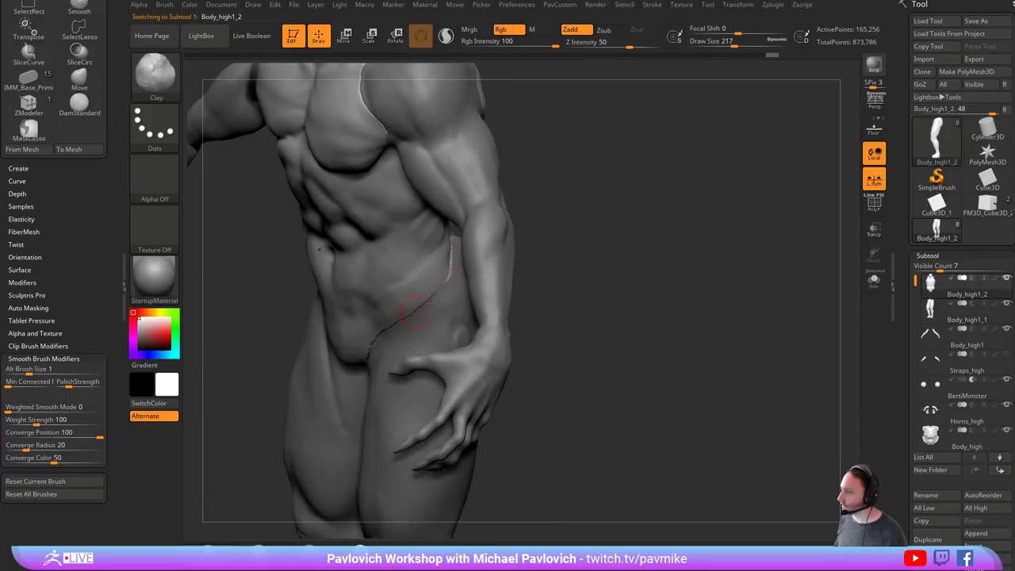
pyautogui.press('shift')
pyautogui.moveTo(566, 277); pyautogui.dragTo(644, 280)
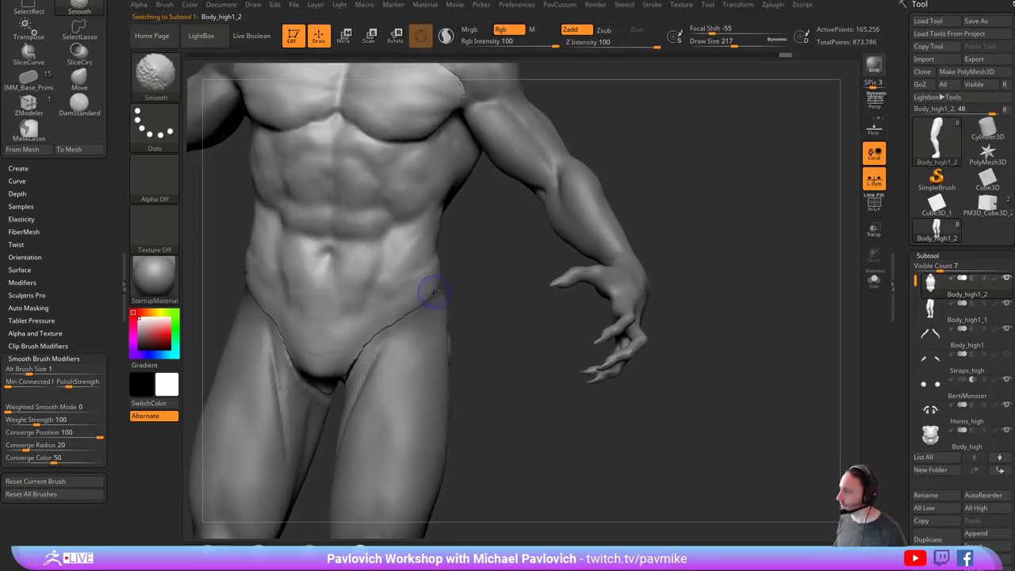
pyautogui.moveTo(488, 264); pyautogui.dragTo(404, 270)
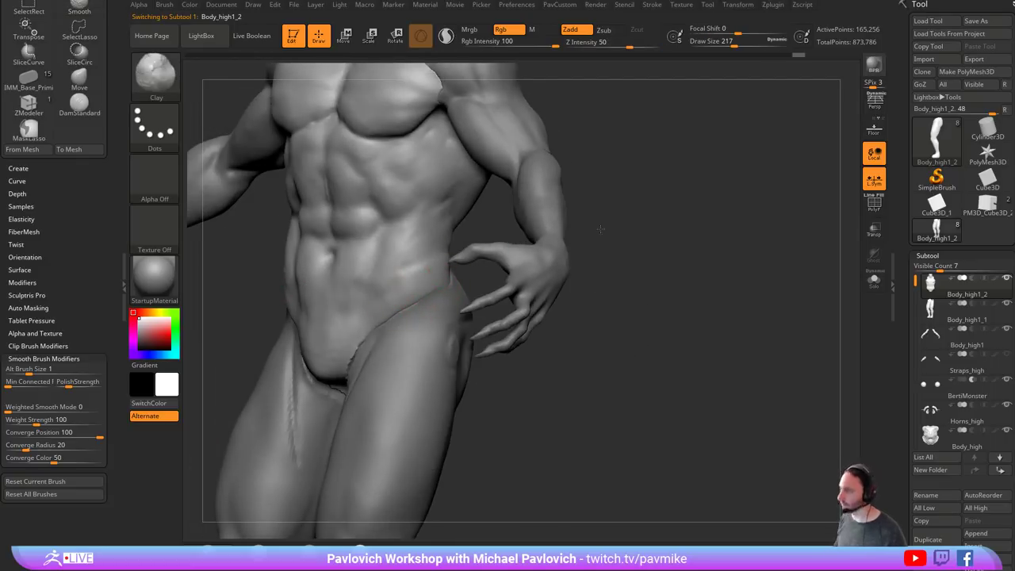
# - Build up the torso's lower side just above the hip crease with the Clay brush at draw size 280
pyautogui.moveTo(600, 229); pyautogui.dragTo(627, 243)
pyautogui.press('s')
pyautogui.moveTo(413, 296)
pyautogui.mouseDown()
pyautogui.moveTo(442, 278)
pyautogui.moveTo(476, 225)
pyautogui.mouseUp()
pyautogui.moveTo(400, 294); pyautogui.dragTo(414, 281)
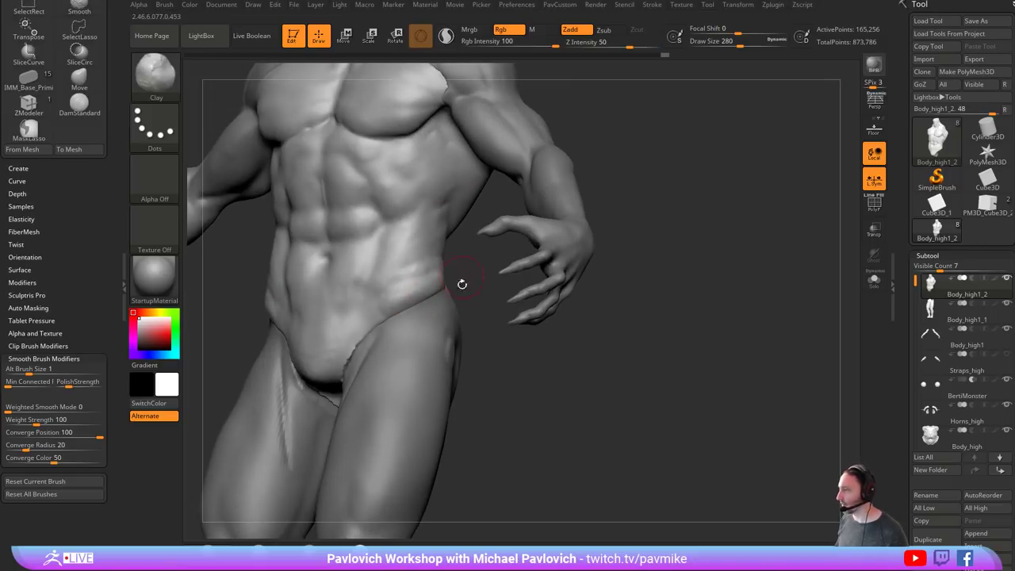
# - Sculpt the torso's edge along the front of the hip line with the Standard brush at draw size 112
pyautogui.moveTo(607, 309); pyautogui.dragTo(674, 317)
pyautogui.press('s')
pyautogui.press('b')
pyautogui.press('s')
pyautogui.press('t')
pyautogui.press('s')
pyautogui.moveTo(462, 322); pyautogui.dragTo(427, 319)
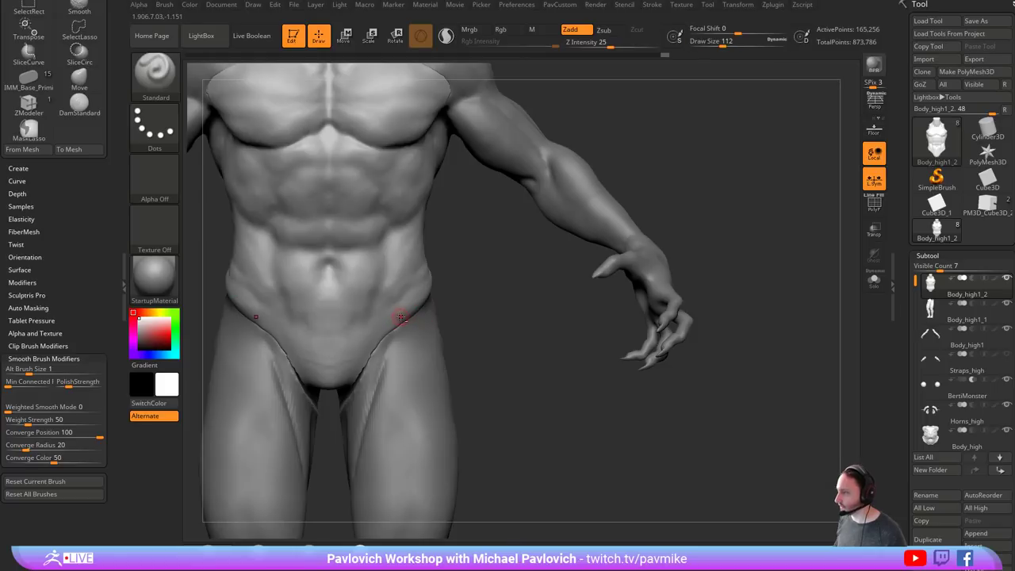
# - Smooth the torso's hip-line edge from the front around to the side
pyautogui.moveTo(480, 294); pyautogui.dragTo(484, 285, button='right')
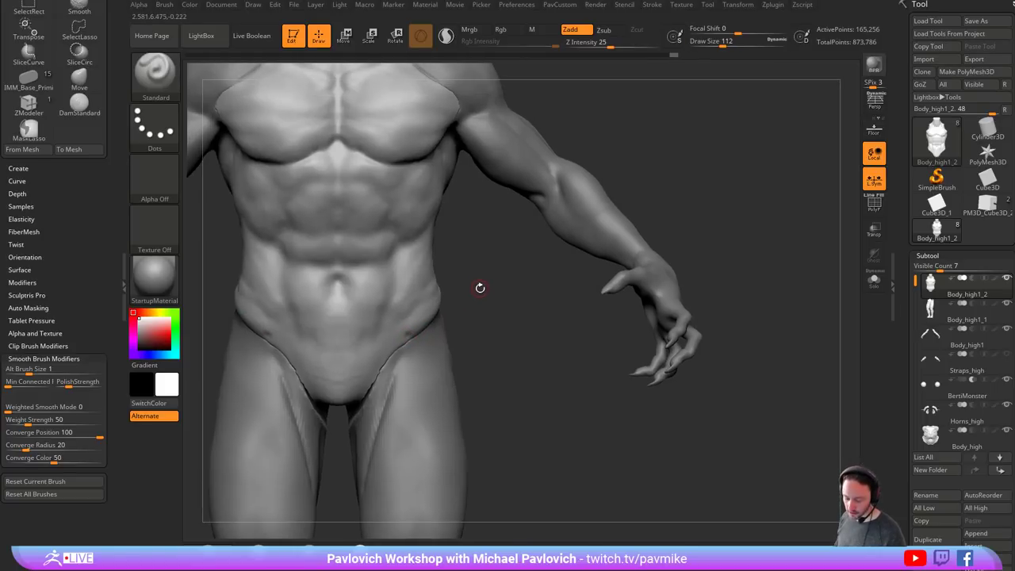
pyautogui.moveTo(500, 307)
pyautogui.mouseDown()
pyautogui.moveTo(471, 291)
pyautogui.moveTo(495, 309)
pyautogui.mouseUp()
pyautogui.press('shift')
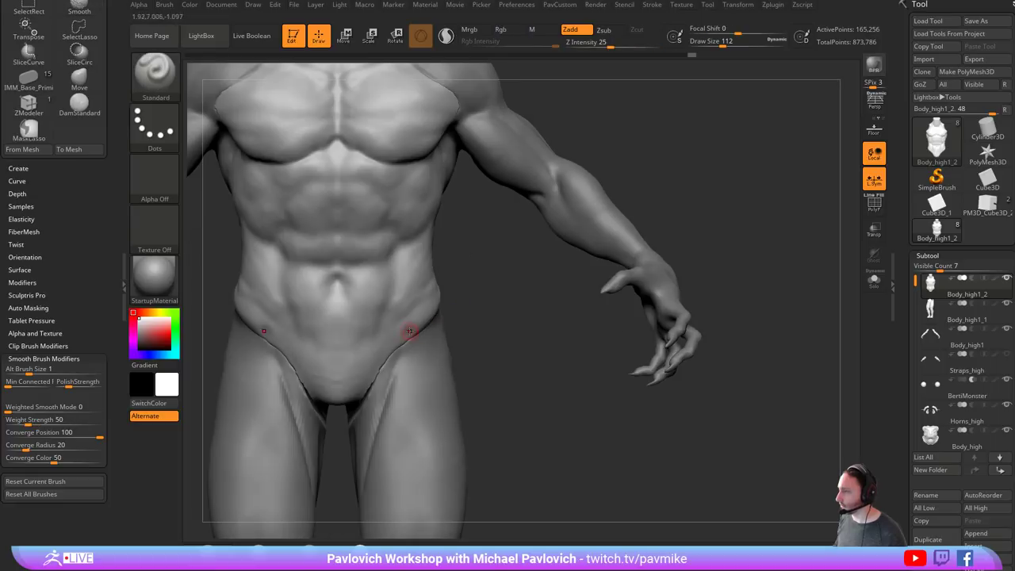
pyautogui.press('shift')
pyautogui.moveTo(506, 327); pyautogui.dragTo(448, 322, button='right')
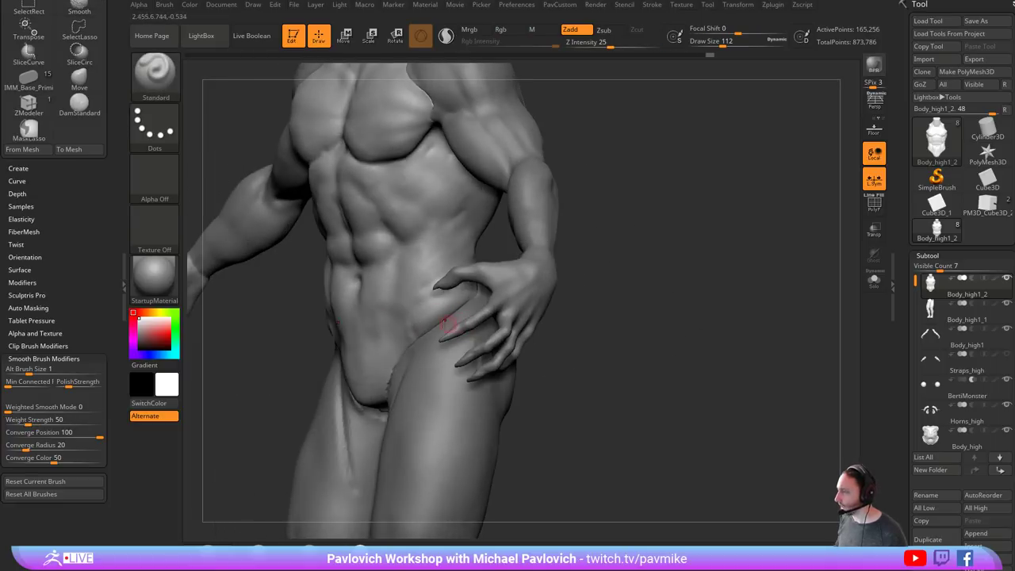
pyautogui.moveTo(602, 327); pyautogui.dragTo(484, 308)
pyautogui.press('shift')
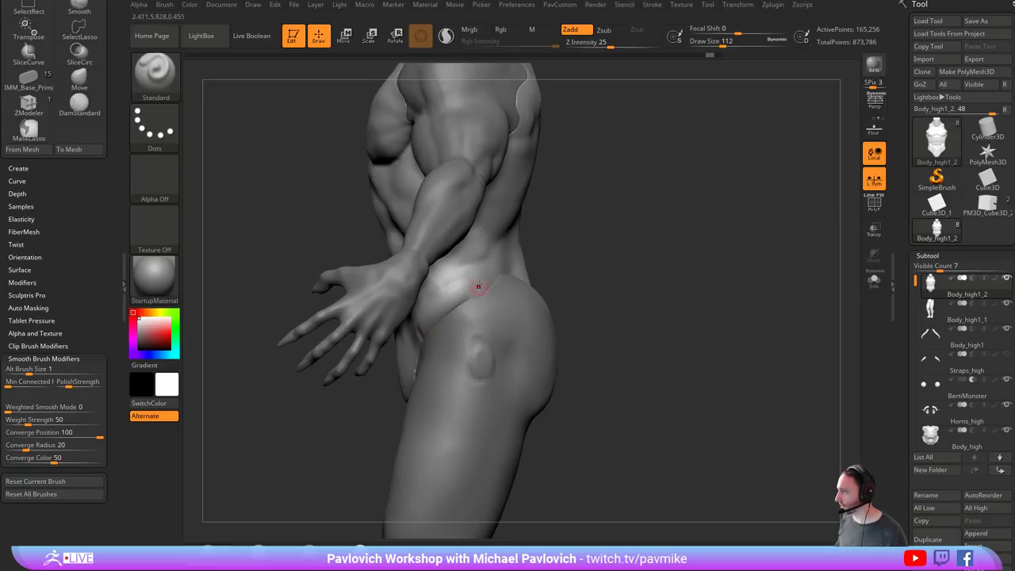
# - Isolate the legs subtool (Body_high1_1), pull its upper hip edge into a rounded arc with the Move brush at draw size 408, and show the whole body again
pyautogui.keyDown('alt'); pyautogui.click(519, 337); pyautogui.keyUp('alt')
pyautogui.click(875, 280)
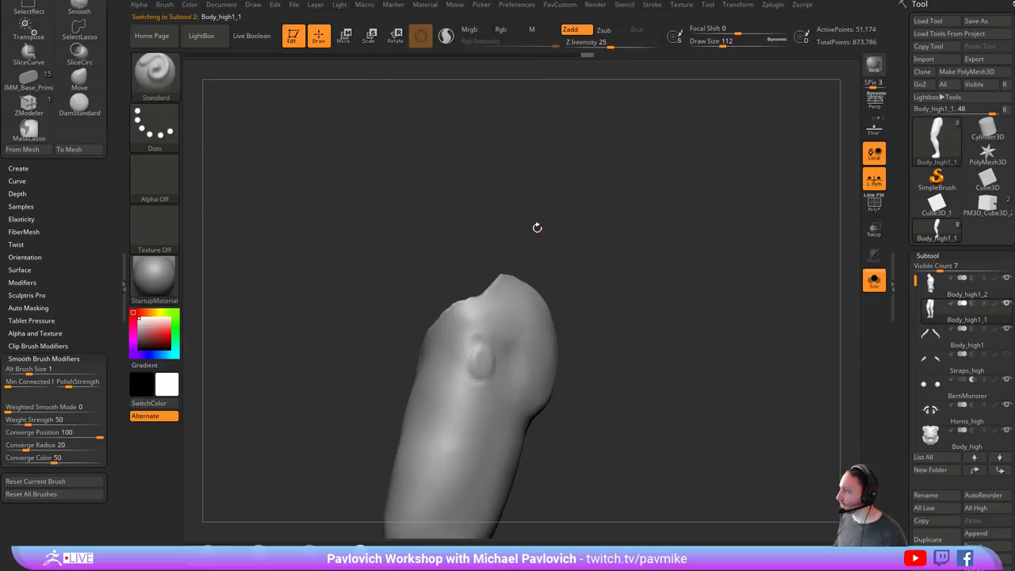
pyautogui.keyDown('alt'); pyautogui.moveTo(537, 227); pyautogui.dragTo(537, 252); pyautogui.keyUp('alt')
pyautogui.press('s')
pyautogui.moveTo(476, 319)
pyautogui.mouseDown()
pyautogui.moveTo(500, 319)
pyautogui.moveTo(469, 315)
pyautogui.moveTo(481, 301)
pyautogui.moveTo(471, 308)
pyautogui.mouseUp()
pyautogui.press('s')
pyautogui.press('b')
pyautogui.press('m')
pyautogui.press('v')
pyautogui.moveTo(471, 308); pyautogui.dragTo(442, 335, button='right')
pyautogui.moveTo(442, 335)
pyautogui.mouseDown()
pyautogui.moveTo(430, 334)
pyautogui.moveTo(468, 306)
pyautogui.mouseUp()
pyautogui.press('[')
pyautogui.moveTo(468, 306); pyautogui.dragTo(515, 299, button='right')
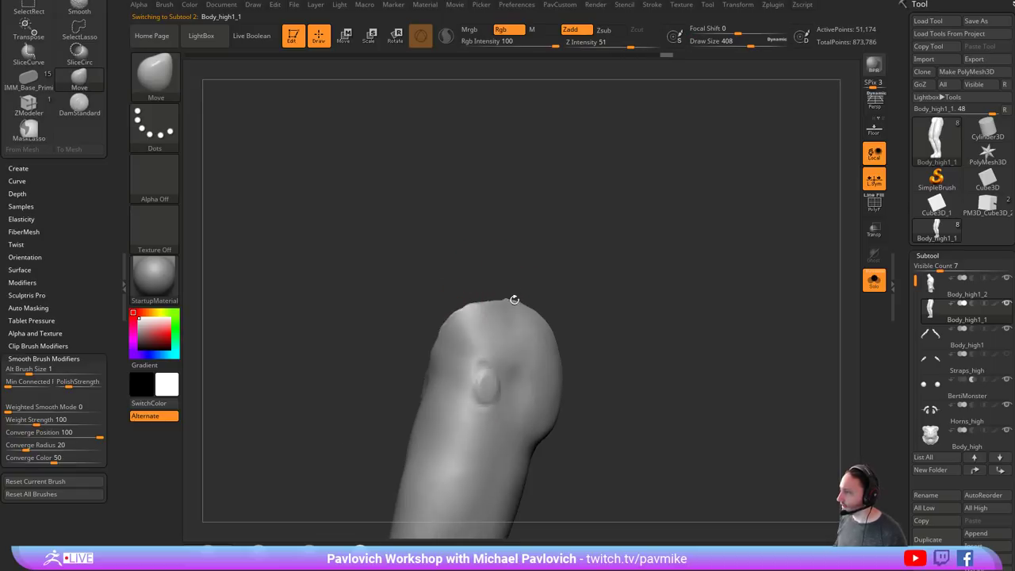
pyautogui.moveTo(503, 311)
pyautogui.mouseDown()
pyautogui.moveTo(498, 300)
pyautogui.moveTo(480, 306)
pyautogui.moveTo(508, 298)
pyautogui.mouseUp()
pyautogui.click(874, 281)
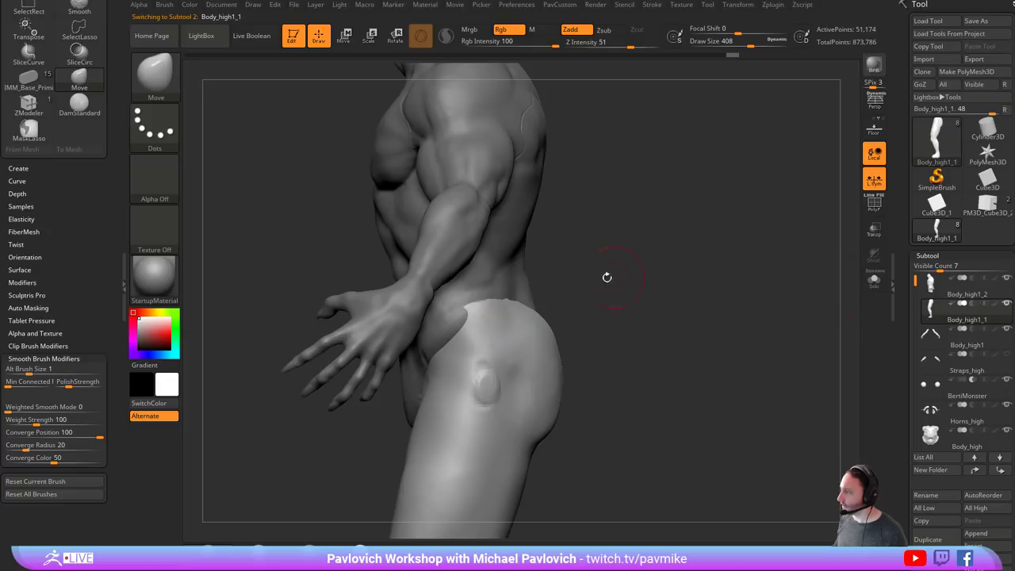
# - Adjust the upper edge of the legs against the torso around the hips with the Move brush, reducing the draw size to 305
pyautogui.moveTo(607, 277); pyautogui.dragTo(718, 289, button='right')
pyautogui.moveTo(544, 309); pyautogui.dragTo(417, 297, button='right')
pyautogui.press(']')
pyautogui.moveTo(475, 289); pyautogui.dragTo(493, 299)
pyautogui.moveTo(444, 307); pyautogui.dragTo(510, 312, button='right')
pyautogui.press('s')
pyautogui.moveTo(512, 313); pyautogui.dragTo(502, 313)
pyautogui.moveTo(587, 316)
pyautogui.mouseDown(button='right')
pyautogui.moveTo(583, 292)
pyautogui.moveTo(614, 299)
pyautogui.mouseUp(button='right')
pyautogui.moveTo(451, 307); pyautogui.dragTo(517, 316, button='right')
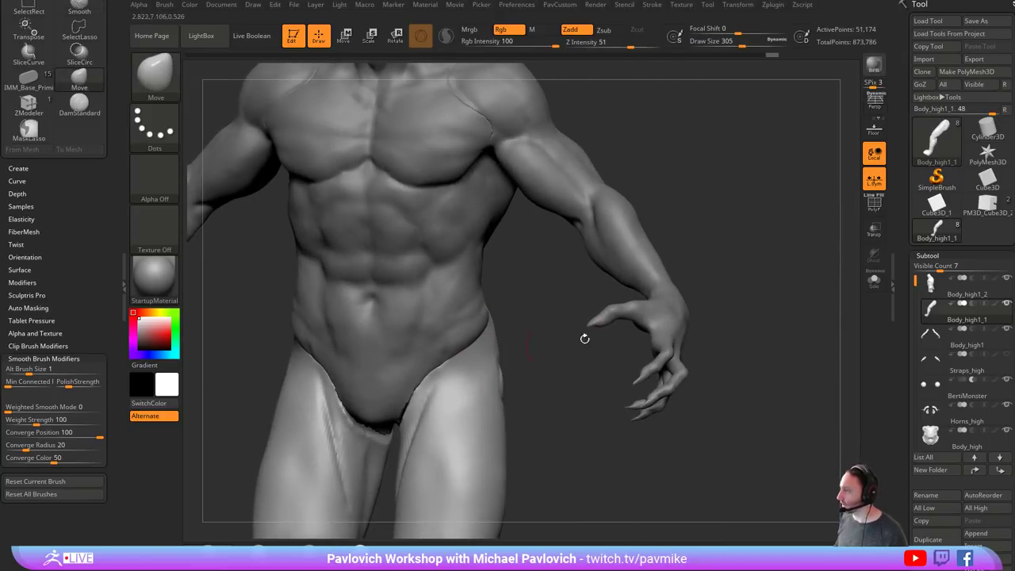
# - Isolate the legs, smooth the outer hip bump and rebuild it with the Clay brush at draw size 163
pyautogui.click(872, 285)
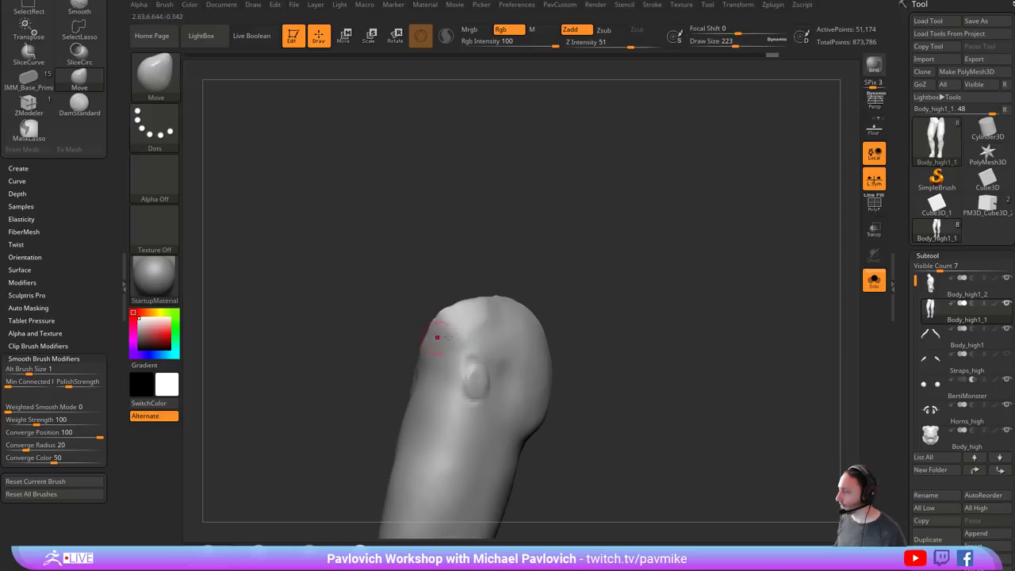
pyautogui.press('[')
pyautogui.press('[')
pyautogui.moveTo(458, 337); pyautogui.dragTo(547, 300, button='right')
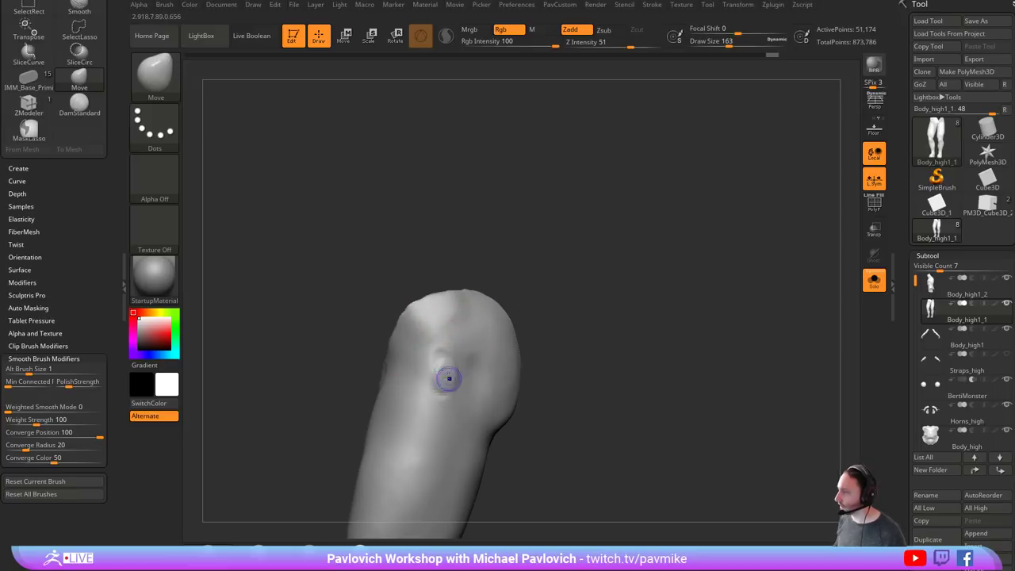
pyautogui.keyDown('shift'); pyautogui.moveTo(449, 379); pyautogui.dragTo(447, 383); pyautogui.keyUp('shift')
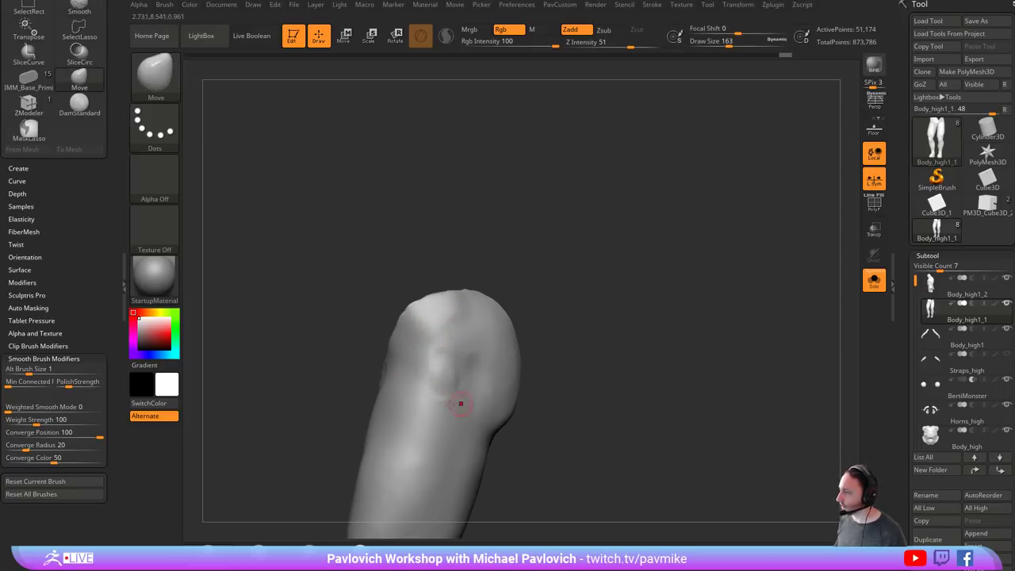
pyautogui.press('2')
pyautogui.moveTo(445, 365); pyautogui.dragTo(444, 383)
pyautogui.keyDown('alt'); pyautogui.moveTo(568, 337); pyautogui.dragTo(546, 335); pyautogui.keyUp('alt')
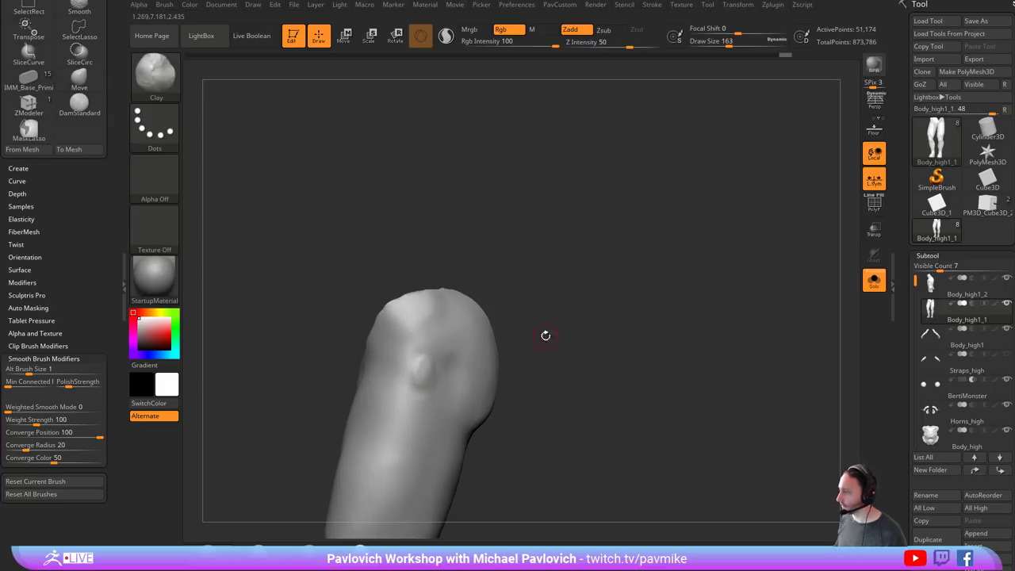
pyautogui.press('b')
pyautogui.press('d')
pyautogui.press('s')
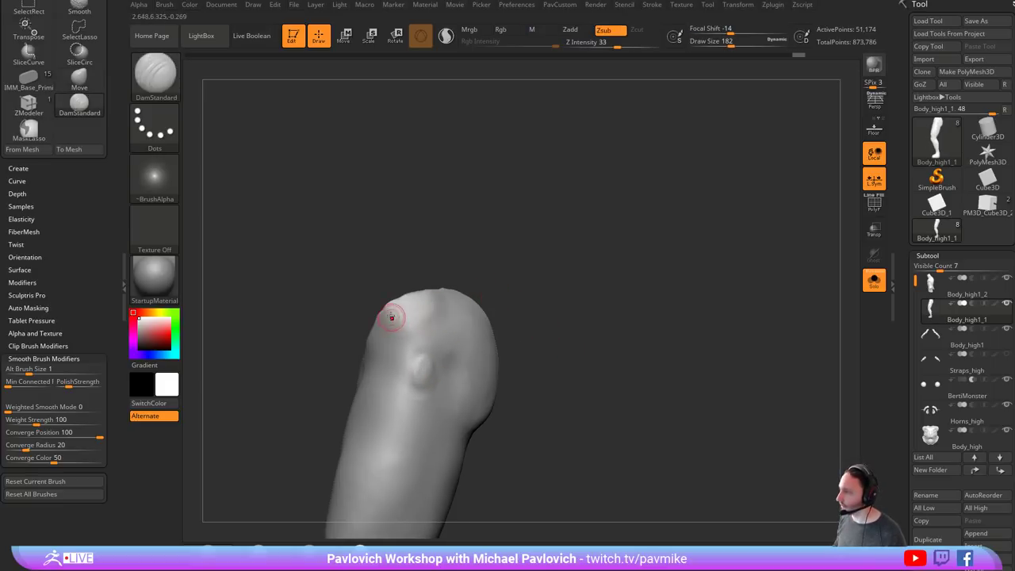
# - Show the whole body and mark small bony points on the back and front of the hips with the Standard brush at draw size 132
pyautogui.moveTo(565, 296); pyautogui.dragTo(407, 292)
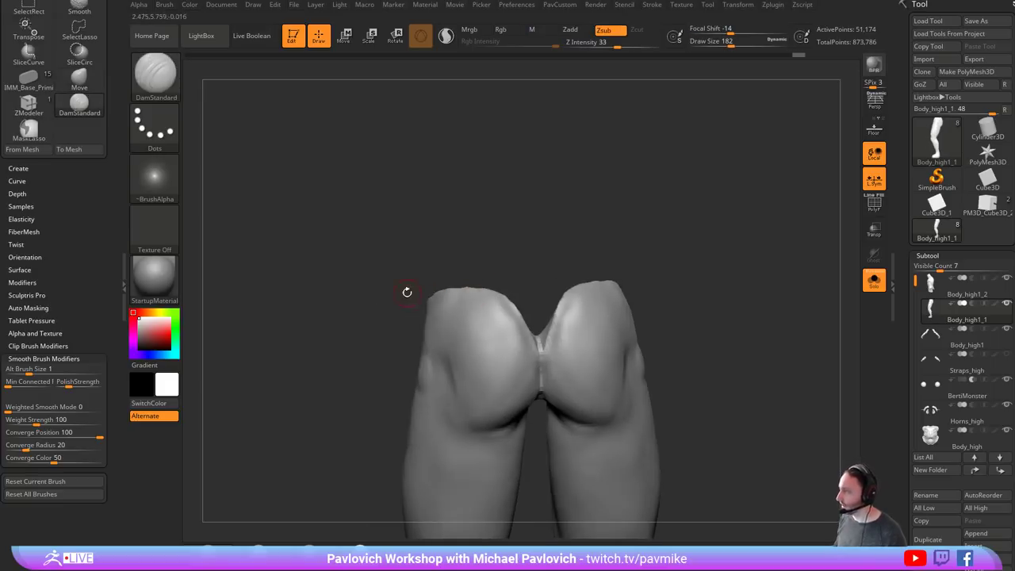
pyautogui.click(874, 280)
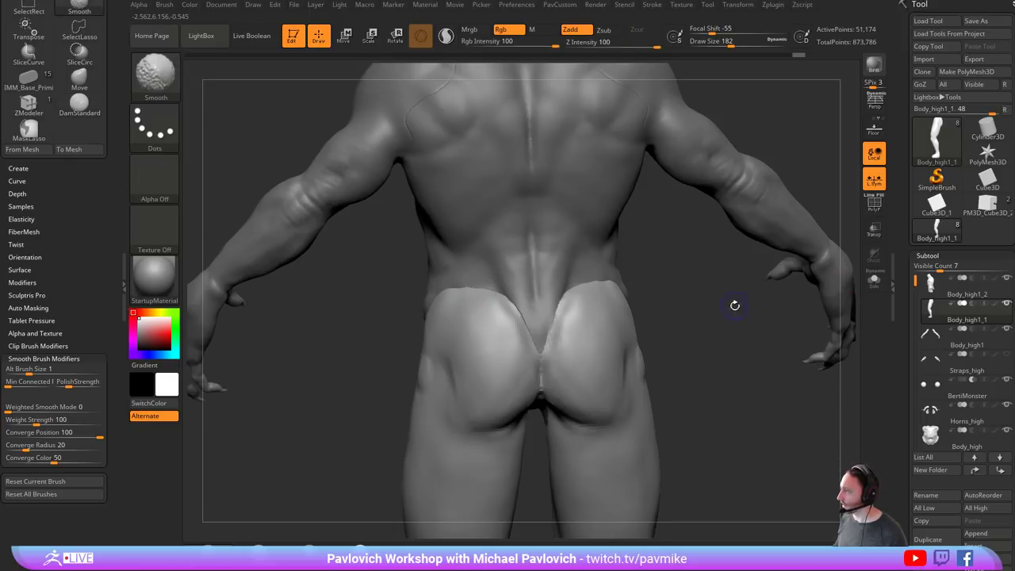
pyautogui.press('b')
pyautogui.press('s')
pyautogui.press('t')
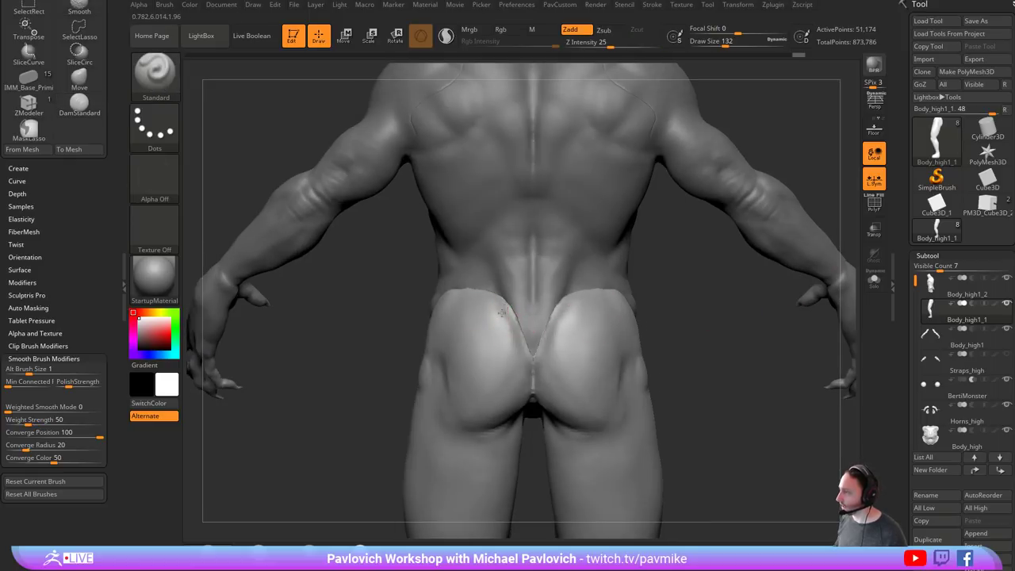
pyautogui.moveTo(503, 308); pyautogui.dragTo(499, 314)
pyautogui.moveTo(357, 316); pyautogui.dragTo(491, 349)
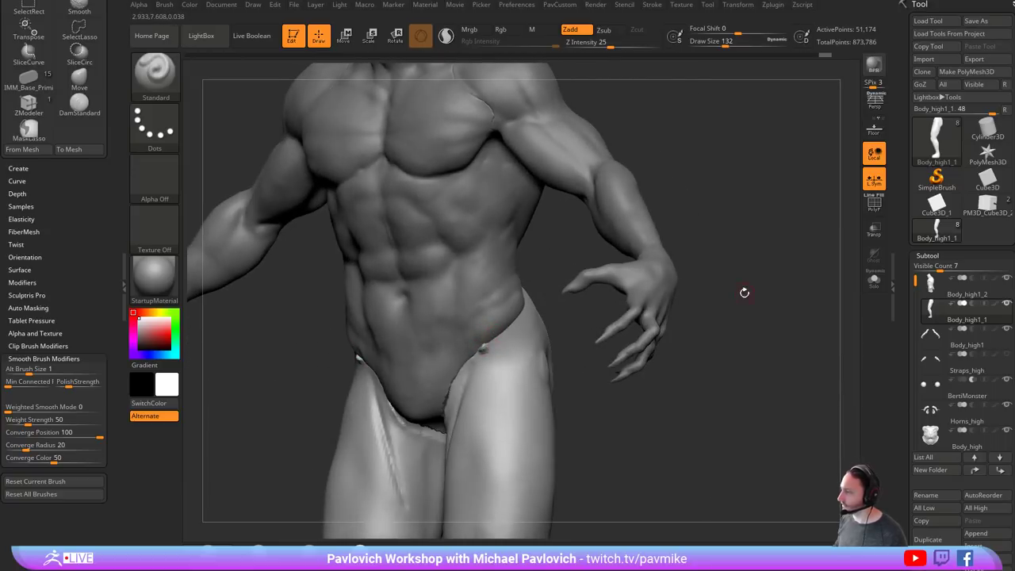
# - Try another stroke at the back of the hips, undo it, and smooth the marks above the buttocks
pyautogui.moveTo(744, 292); pyautogui.dragTo(545, 300)
pyautogui.moveTo(710, 306); pyautogui.dragTo(635, 308)
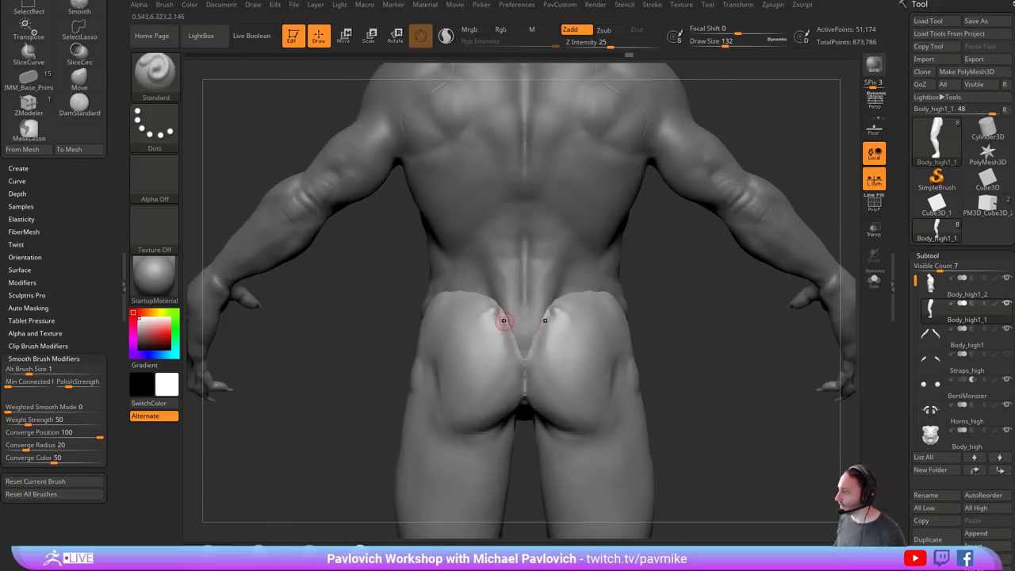
pyautogui.moveTo(501, 316); pyautogui.dragTo(493, 337)
pyautogui.hotkey('ctrl', 'z')
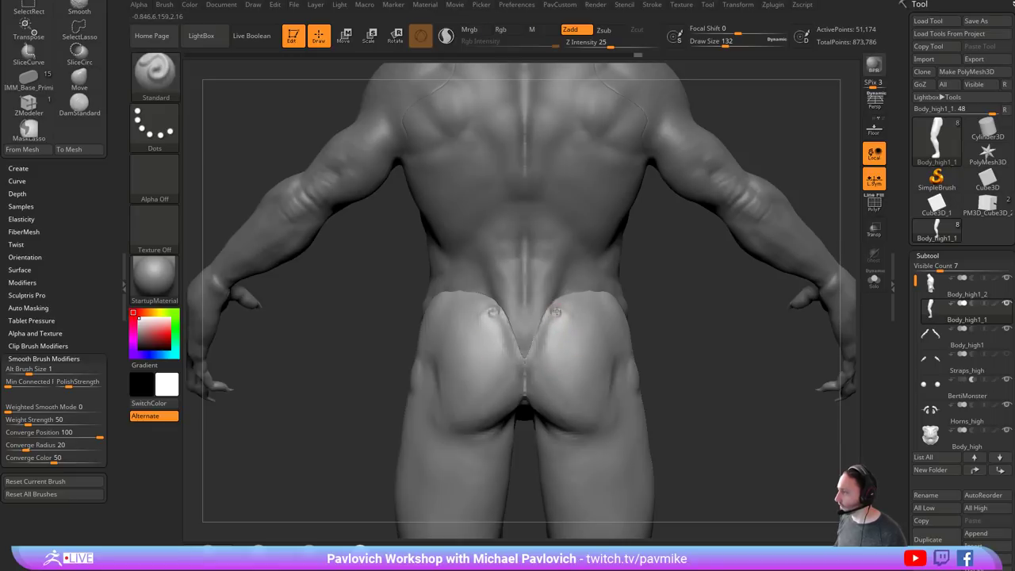
pyautogui.moveTo(683, 310); pyautogui.dragTo(734, 313)
pyautogui.keyDown('shift'); pyautogui.moveTo(554, 312); pyautogui.dragTo(560, 308); pyautogui.keyUp('shift')
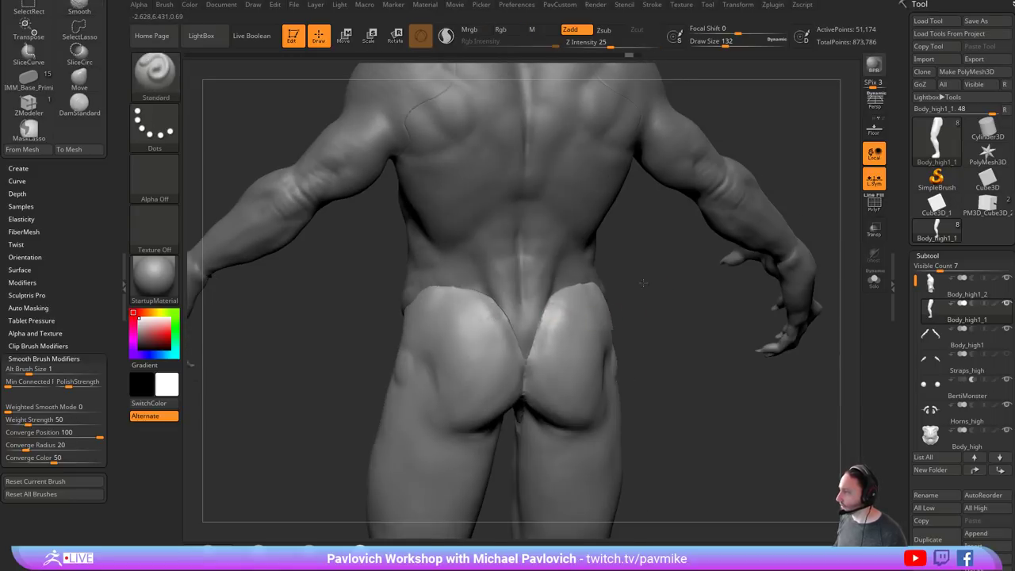
# - Place small bony bumps at the front and back of the hips with the Standard brush at draw size 132 and isolate the legs
pyautogui.moveTo(642, 283)
pyautogui.mouseDown()
pyautogui.moveTo(386, 311)
pyautogui.moveTo(406, 297)
pyautogui.mouseUp()
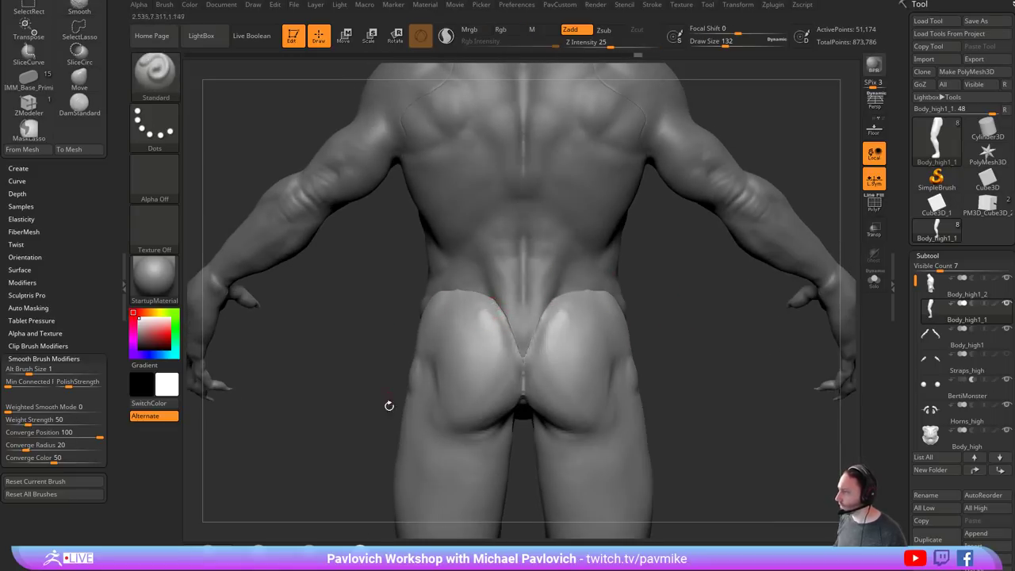
pyautogui.moveTo(361, 379); pyautogui.dragTo(476, 346)
pyautogui.moveTo(576, 296); pyautogui.dragTo(485, 303)
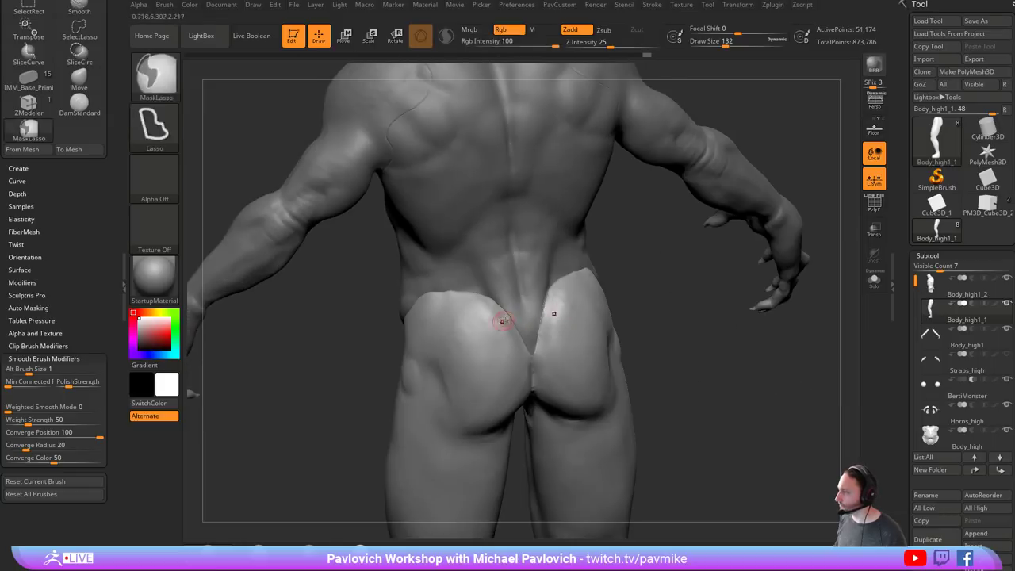
pyautogui.moveTo(714, 316); pyautogui.dragTo(841, 306)
pyautogui.click(874, 281)
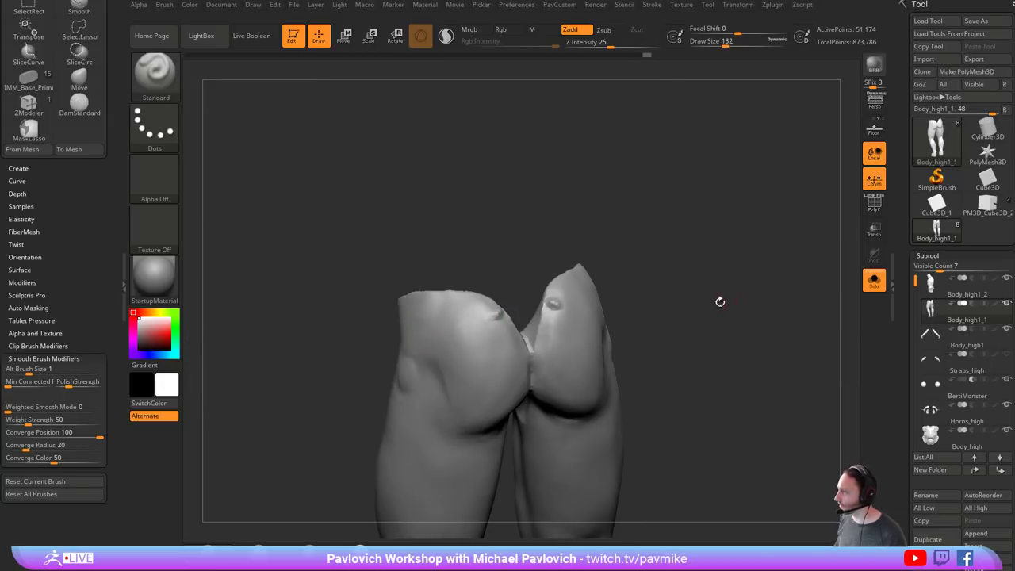
pyautogui.moveTo(705, 302); pyautogui.dragTo(762, 337)
pyautogui.moveTo(448, 248); pyautogui.dragTo(516, 266)
pyautogui.moveTo(381, 328)
pyautogui.mouseDown()
pyautogui.moveTo(450, 301)
pyautogui.moveTo(510, 316)
pyautogui.mouseUp()
pyautogui.keyDown('shift'); pyautogui.moveTo(510, 316); pyautogui.dragTo(467, 320, button='right'); pyautogui.keyUp('shift')
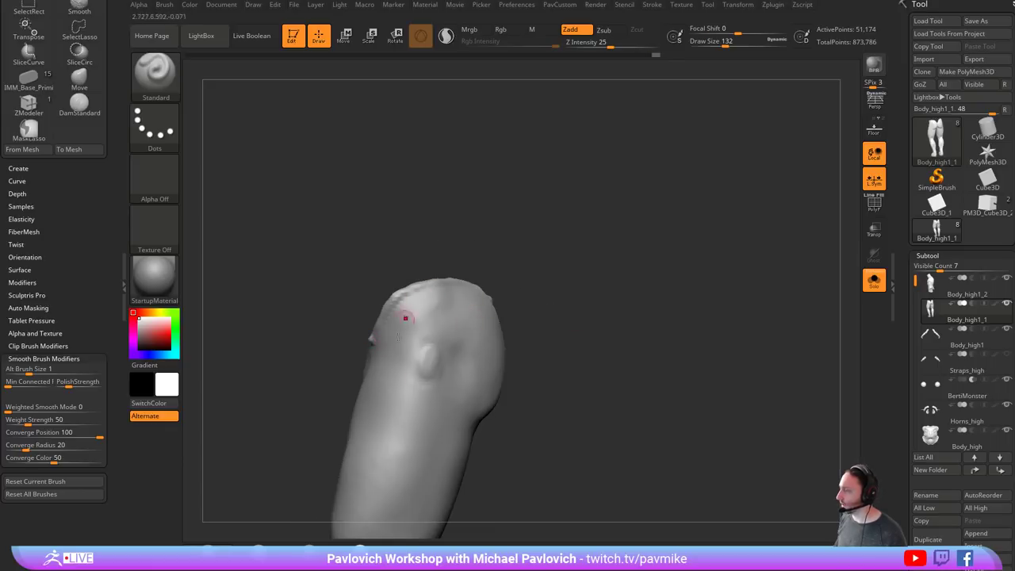
# - Leave edit mode, clear the canvas and load the Ryan_Kingslien_Anatomy_Model tool from LightBox
pyautogui.click(294, 36)
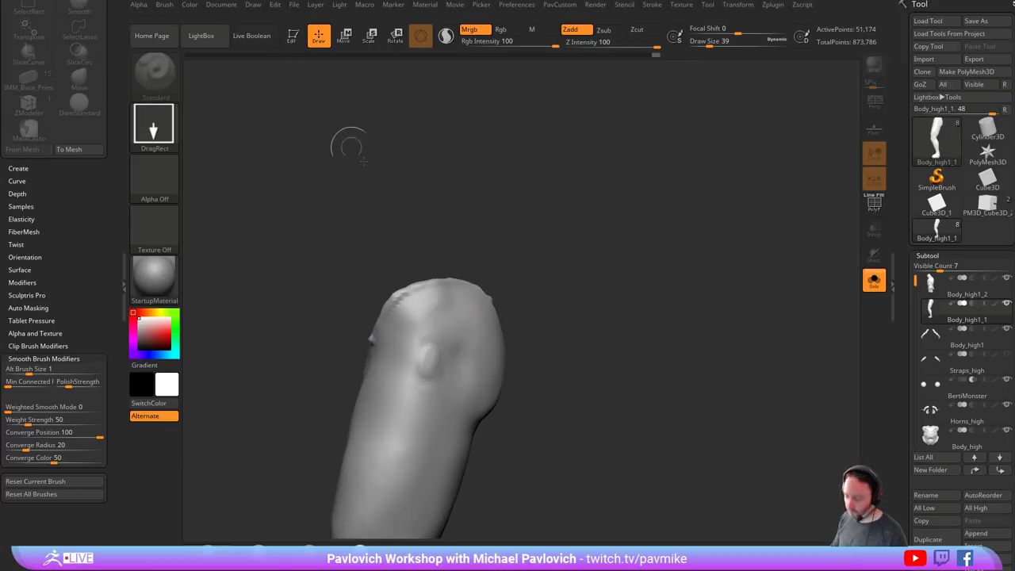
pyautogui.hotkey('ctrl', 'n')
pyautogui.press(',')
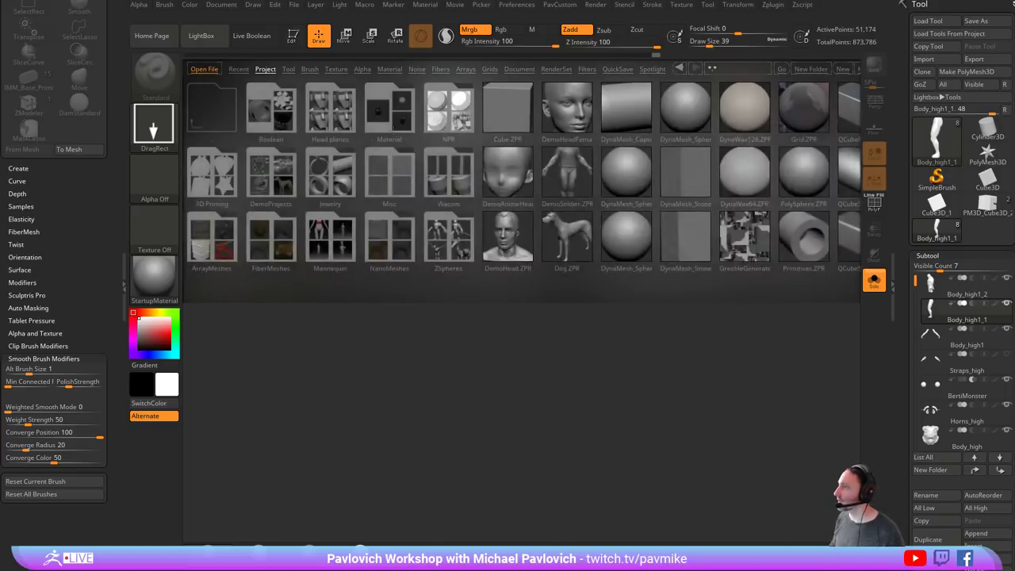
pyautogui.click(282, 69)
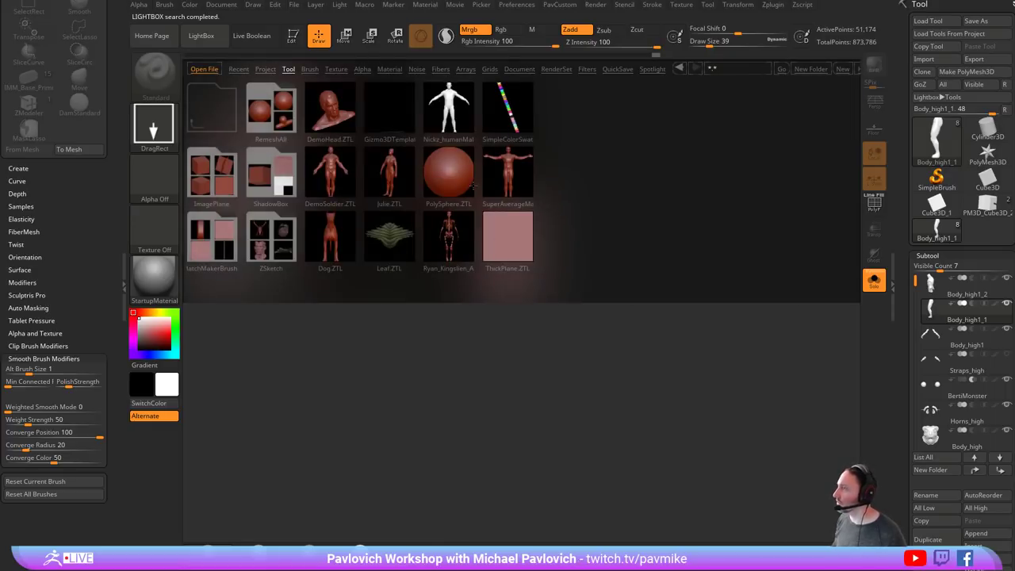
pyautogui.doubleClick(459, 244)
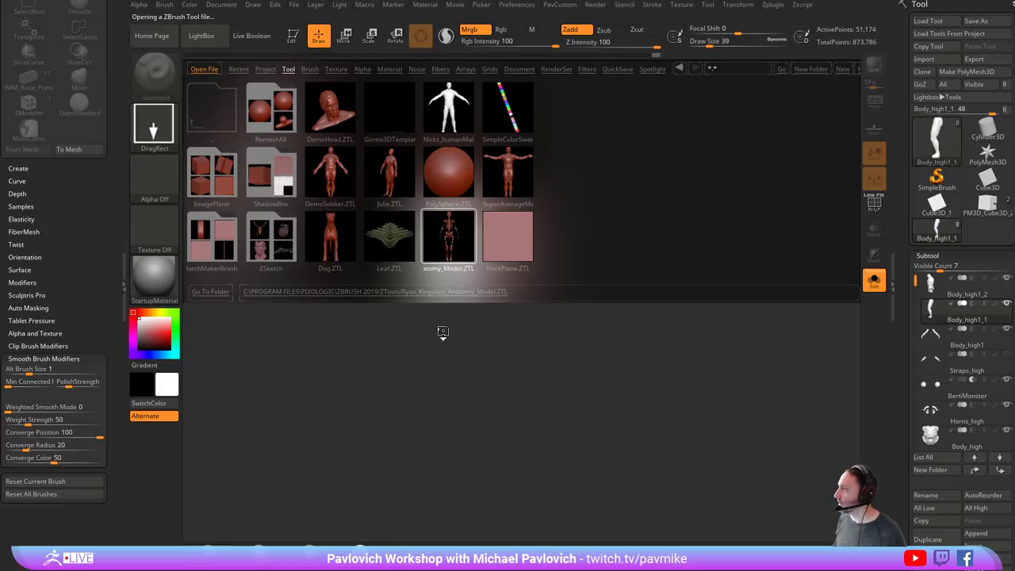
pyautogui.press(',')
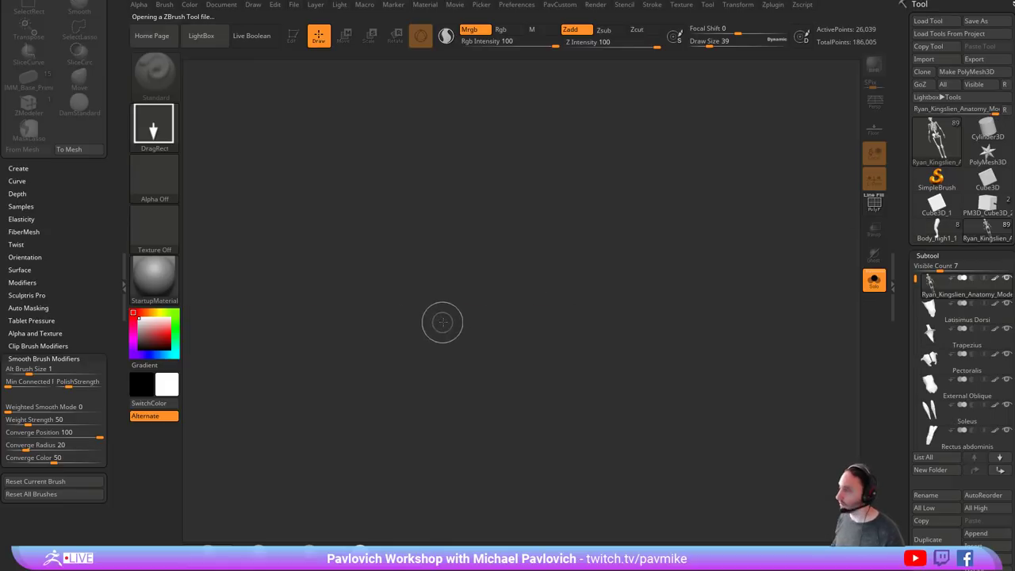
# - Place the anatomy model's skeleton on the canvas in edit mode and view its pelvis from the front
pyautogui.moveTo(442, 322); pyautogui.dragTo(465, 384)
pyautogui.click(295, 36)
pyautogui.moveTo(682, 234)
pyautogui.keyDown('shift'); pyautogui.mouseDown()
pyautogui.moveTo(620, 244)
pyautogui.moveTo(670, 277)
pyautogui.mouseUp(); pyautogui.keyUp('shift')
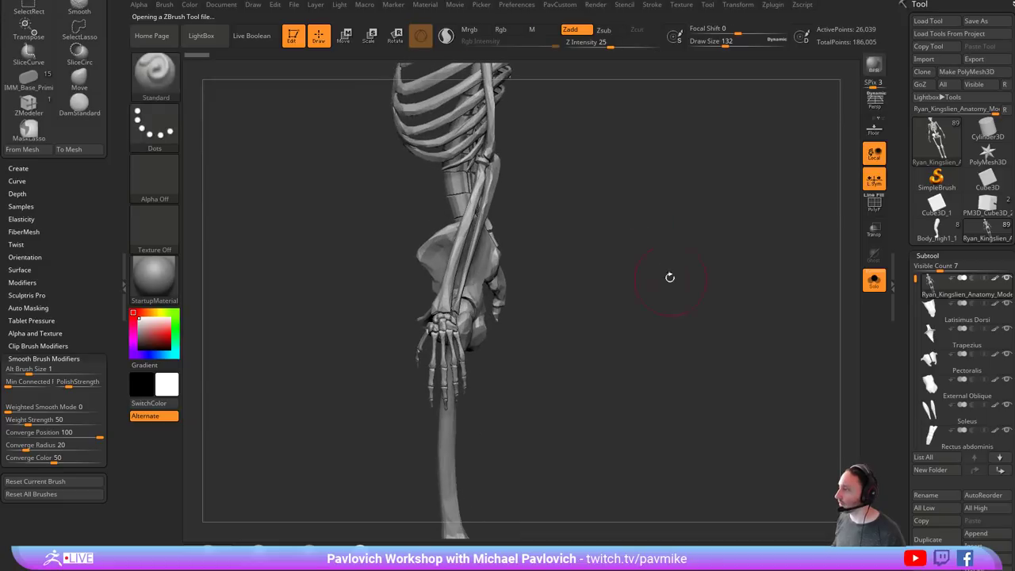
pyautogui.moveTo(626, 239); pyautogui.dragTo(644, 290)
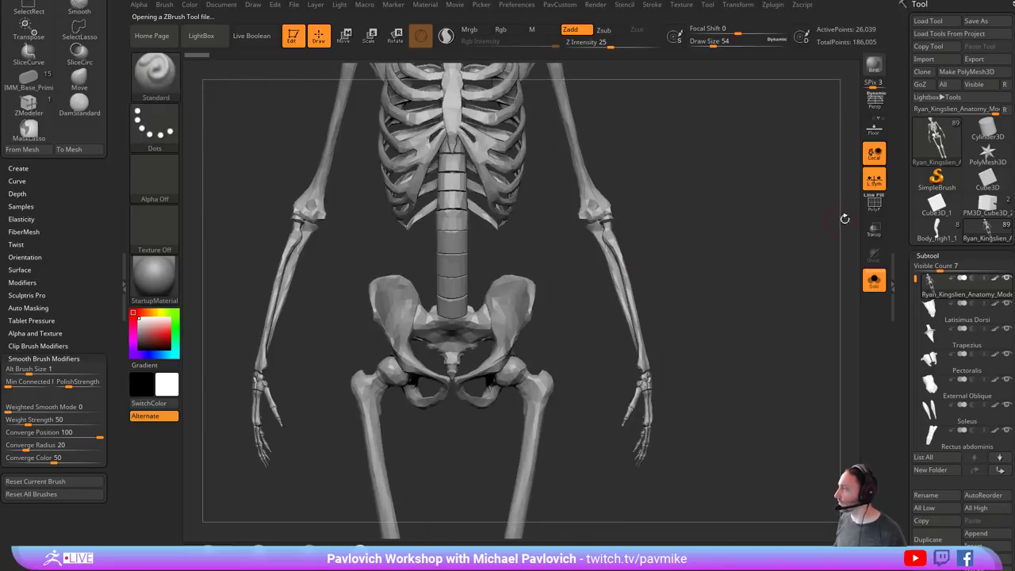
# - Turn on PolyFrame and isolate the skeleton's arm bones with the SelectLasso brush
pyautogui.click(875, 204)
pyautogui.keyDown('alt'); pyautogui.moveTo(745, 247); pyautogui.dragTo(701, 236); pyautogui.keyUp('alt')
pyautogui.keyDown('ctrl'); pyautogui.keyDown('shift'); pyautogui.moveTo(612, 298); pyautogui.dragTo(558, 200); pyautogui.keyUp('shift'); pyautogui.keyUp('ctrl')
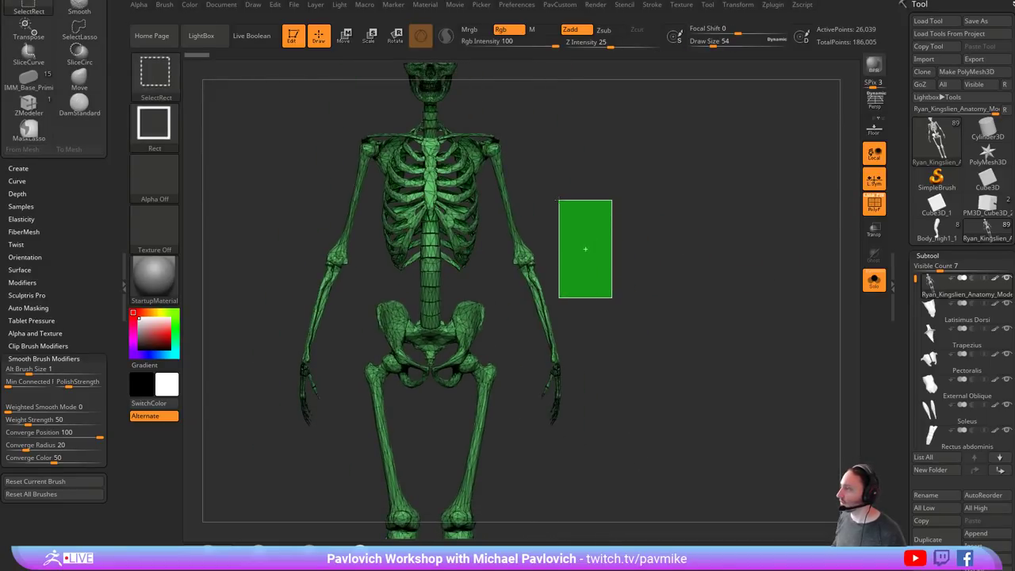
pyautogui.keyDown('ctrl'); pyautogui.keyDown('shift'); pyautogui.click(161, 75); pyautogui.keyUp('shift'); pyautogui.keyUp('ctrl')
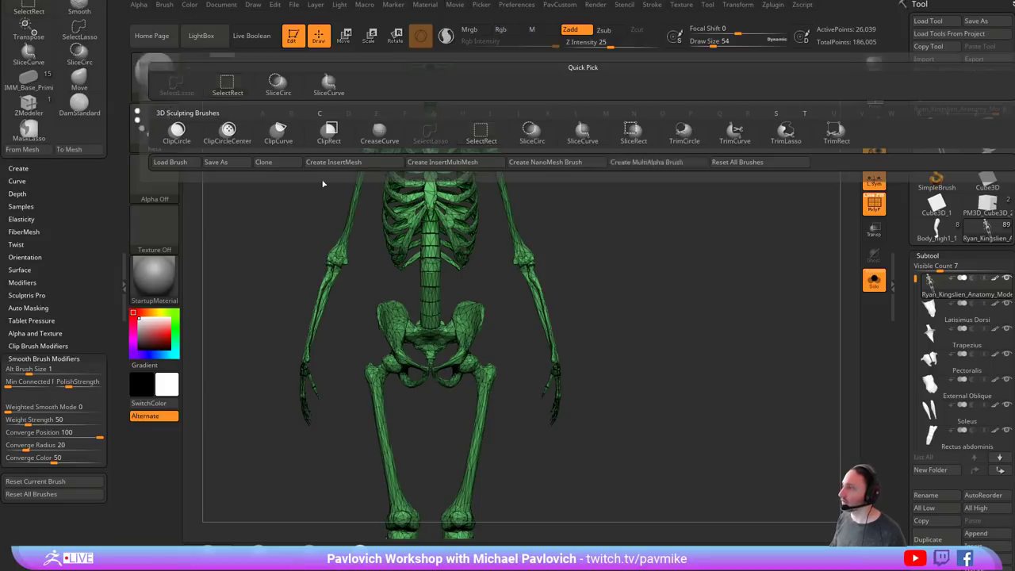
pyautogui.moveTo(625, 310)
pyautogui.keyDown('ctrl'); pyautogui.keyDown('shift'); pyautogui.mouseDown()
pyautogui.moveTo(533, 164)
pyautogui.moveTo(522, 402)
pyautogui.moveTo(687, 406)
pyautogui.mouseUp(); pyautogui.keyUp('shift'); pyautogui.keyUp('ctrl')
pyautogui.hotkey('ctrl', 'shift', 'a')
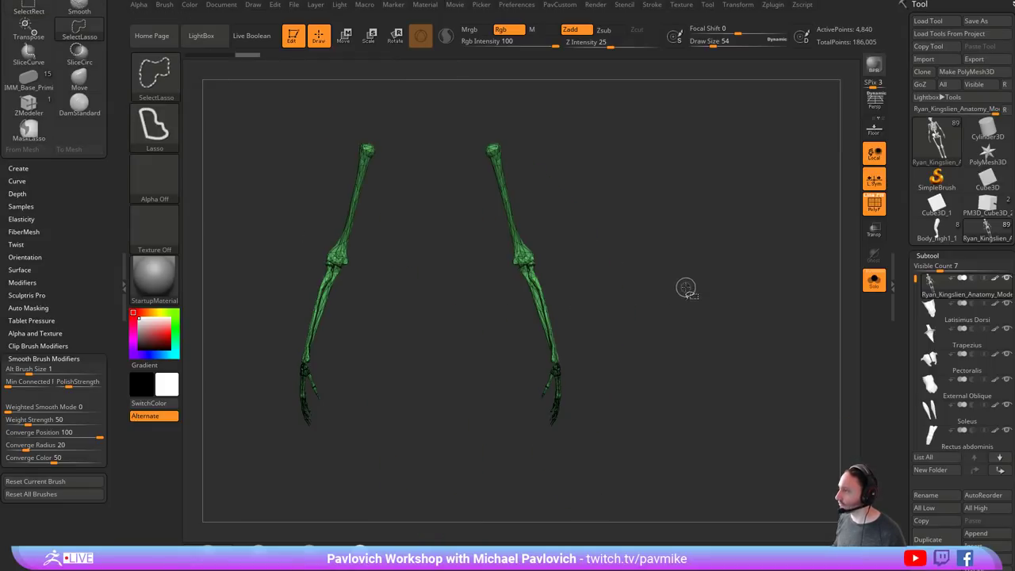
# - Give the arm bones their own polygroup, restore the whole skeleton and isolate the group with the ribcage, pelvis and legs
pyautogui.press('2')
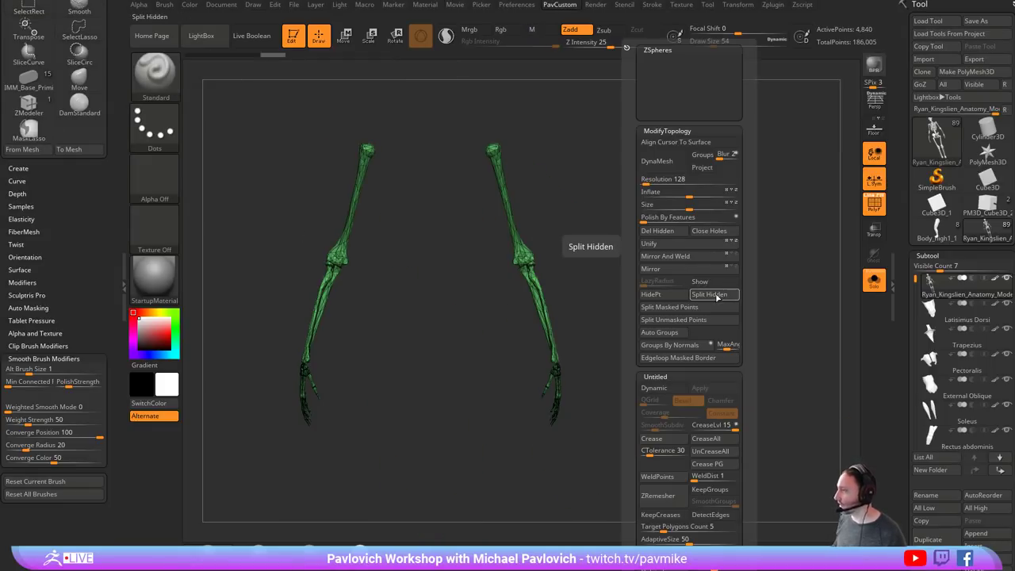
pyautogui.hotkey('ctrl', 'w')
pyautogui.keyDown('ctrl'); pyautogui.keyDown('shift'); pyautogui.click(673, 290); pyautogui.keyUp('shift'); pyautogui.keyUp('ctrl')
pyautogui.moveTo(679, 286)
pyautogui.mouseDown()
pyautogui.moveTo(603, 288)
pyautogui.moveTo(659, 274)
pyautogui.moveTo(601, 296)
pyautogui.moveTo(646, 369)
pyautogui.mouseUp()
pyautogui.keyDown('ctrl'); pyautogui.keyDown('shift'); pyautogui.click(461, 347); pyautogui.keyUp('shift'); pyautogui.keyUp('ctrl')
# - Examine the front and back bony points of the pelvis with the brush reduced to draw size 6
pyautogui.press('s')
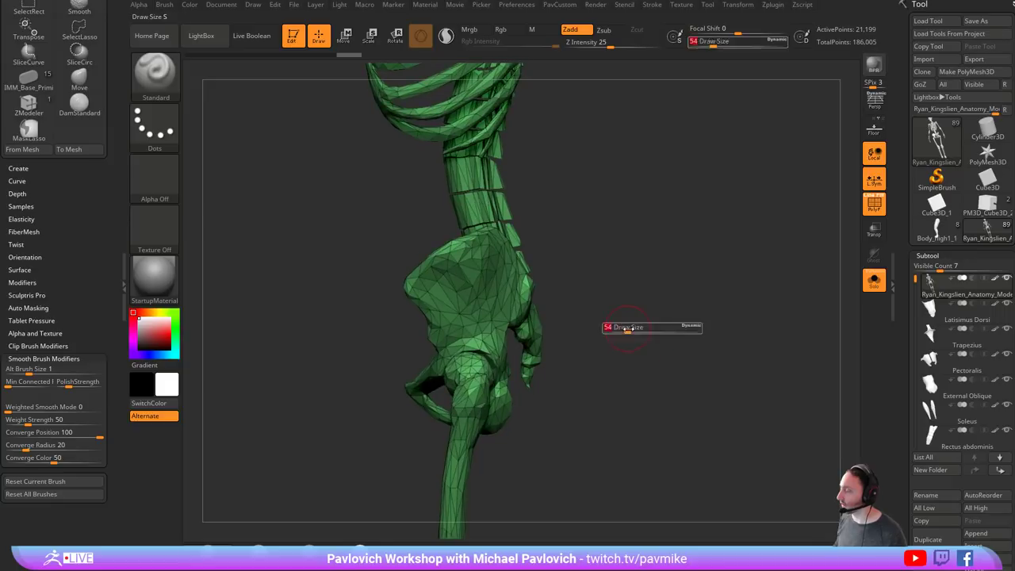
pyautogui.moveTo(616, 279)
pyautogui.keyDown('alt'); pyautogui.mouseDown()
pyautogui.moveTo(608, 293)
pyautogui.moveTo(592, 293)
pyautogui.mouseUp(); pyautogui.keyUp('alt')
pyautogui.press('s')
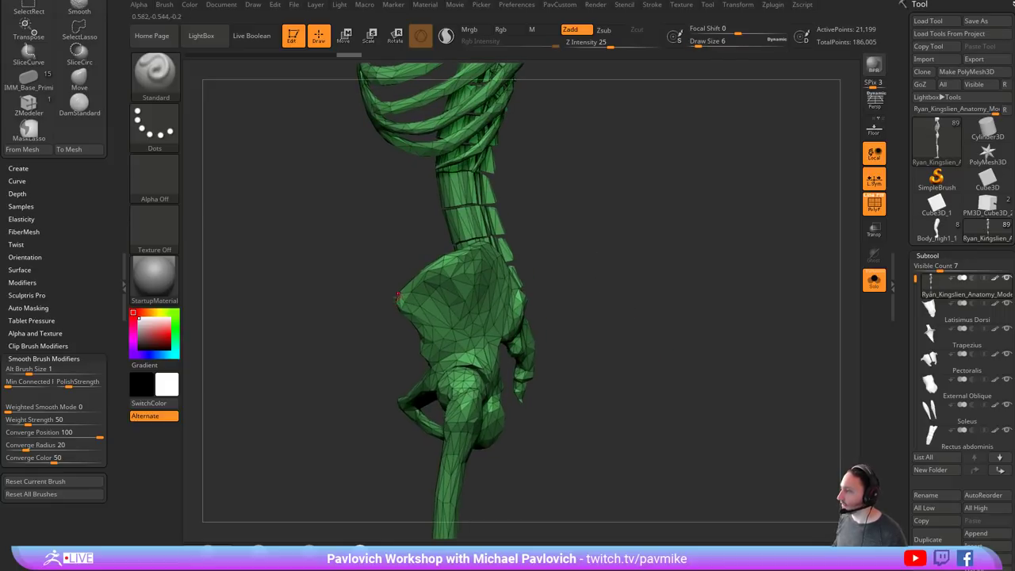
pyautogui.moveTo(436, 279); pyautogui.dragTo(405, 291, button='right')
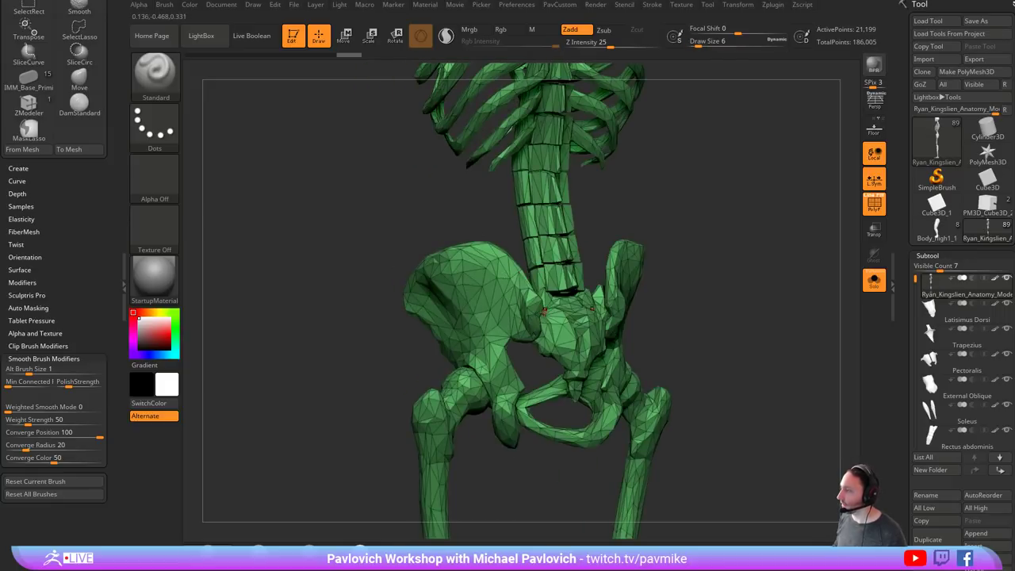
pyautogui.moveTo(687, 261); pyautogui.dragTo(662, 262)
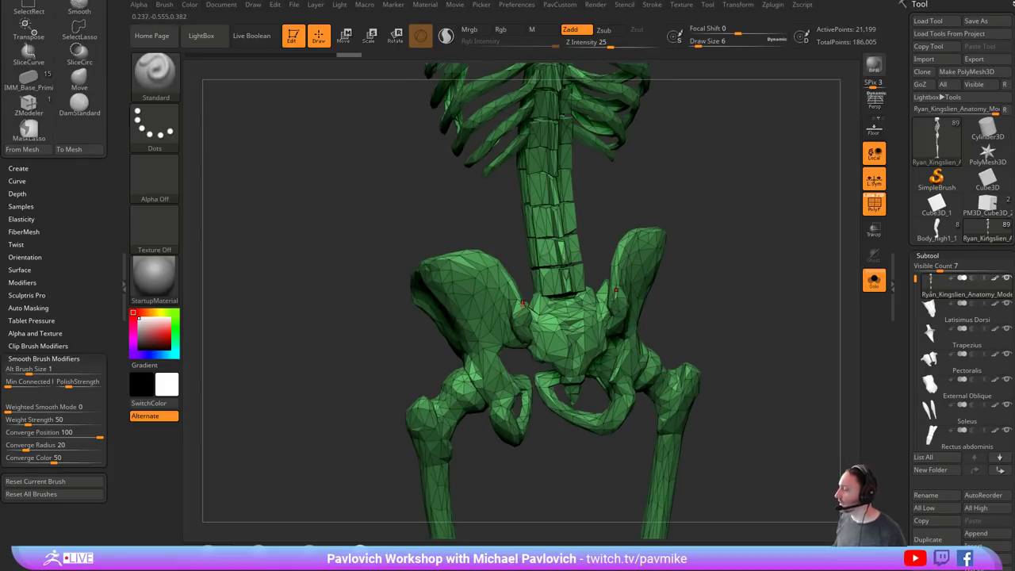
pyautogui.moveTo(525, 308); pyautogui.dragTo(607, 301, button='right')
# - Set the draw size to 17 and switch to the IMM primitives brush, showing its set of meshes
pyautogui.press('s')
pyautogui.moveTo(513, 298); pyautogui.dragTo(517, 298)
pyautogui.press('s')
pyautogui.press('1')
pyautogui.press('m')
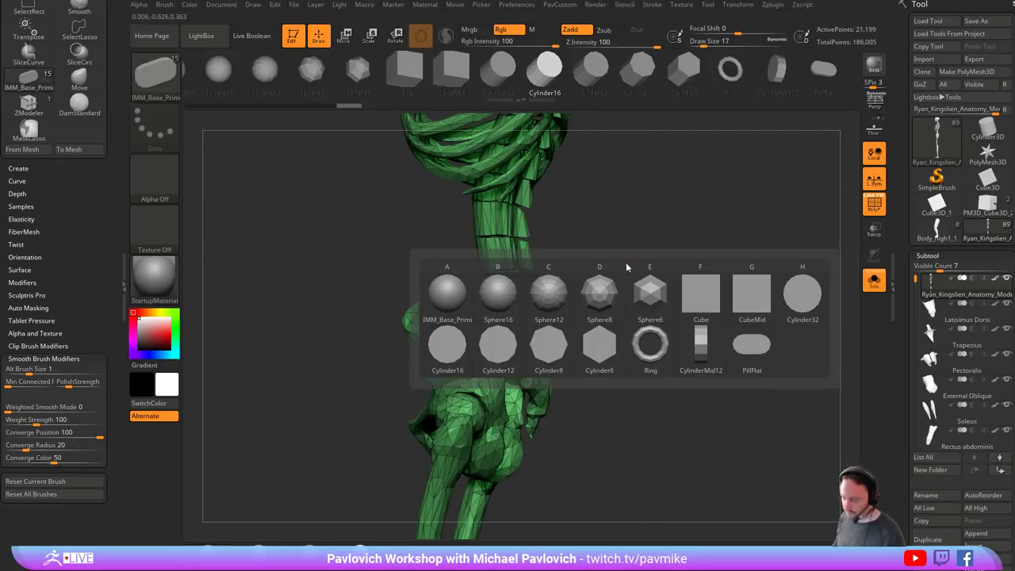
# - Hide the arm bones again and split them from the skeleton into a separate subtool with Split Hidden
pyautogui.keyDown('ctrl'); pyautogui.keyDown('shift'); pyautogui.click(748, 286); pyautogui.keyUp('shift'); pyautogui.keyUp('ctrl')
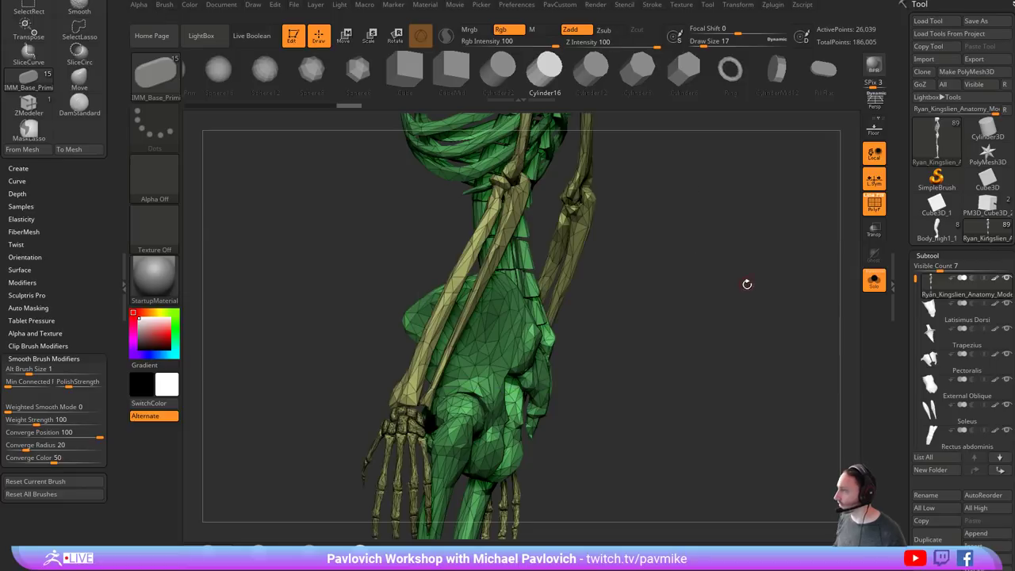
pyautogui.keyDown('ctrl'); pyautogui.moveTo(749, 286); pyautogui.dragTo(675, 261, button='right'); pyautogui.keyUp('ctrl')
pyautogui.moveTo(619, 274); pyautogui.dragTo(684, 278, button='right')
pyautogui.keyDown('ctrl'); pyautogui.keyDown('shift'); pyautogui.click(469, 270); pyautogui.keyUp('shift'); pyautogui.keyUp('ctrl')
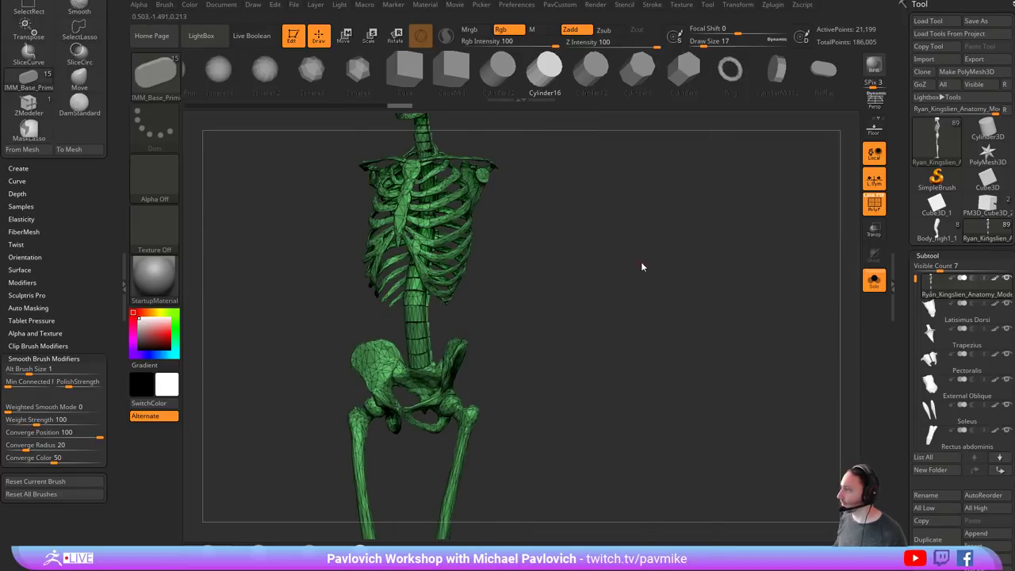
pyautogui.press('2')
pyautogui.click(661, 288)
pyautogui.keyDown('ctrl'); pyautogui.moveTo(605, 275); pyautogui.dragTo(629, 279, button='right'); pyautogui.keyUp('ctrl')
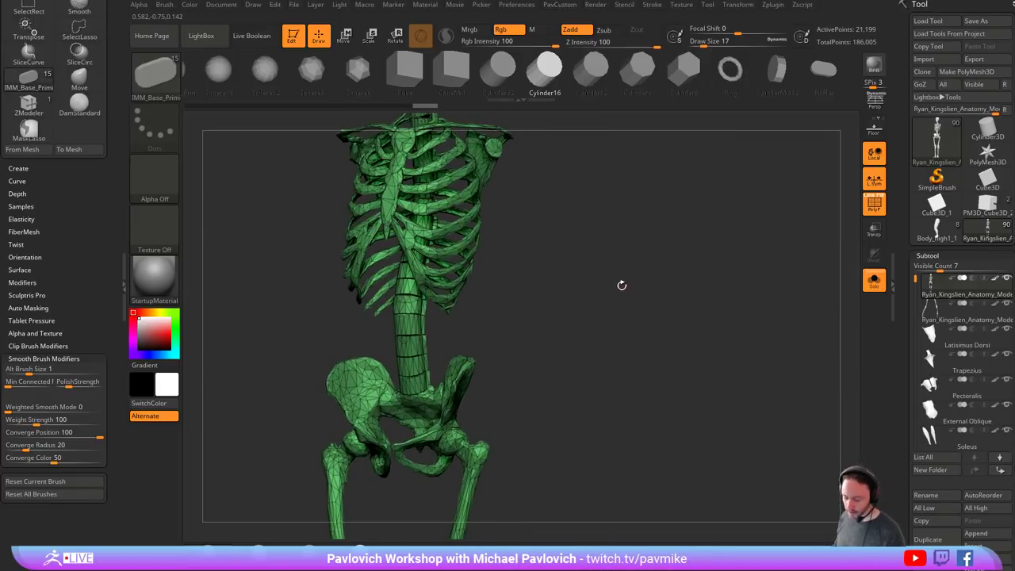
# - Choose the sphere primitive and insert it symmetrically on the outer sides of the pelvis
pyautogui.press('m')
pyautogui.click(440, 318)
pyautogui.moveTo(441, 319); pyautogui.dragTo(388, 323, button='right')
pyautogui.moveTo(460, 405); pyautogui.dragTo(479, 405)
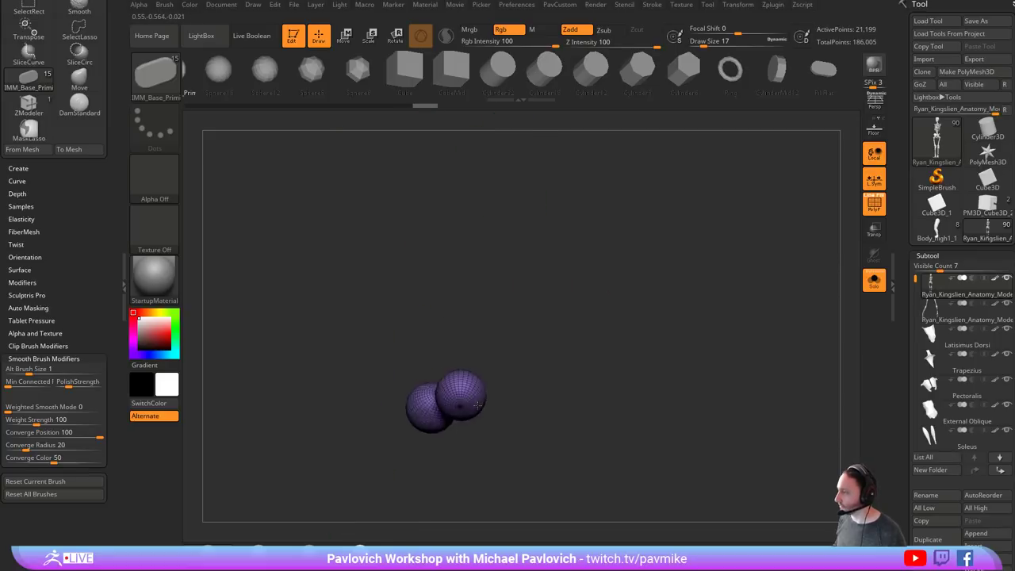
pyautogui.moveTo(508, 387); pyautogui.dragTo(567, 362, button='right')
# - Flatten the inserted spheres and angle them against the outer faces of the iliac bones with the gizmo
pyautogui.press('w')
pyautogui.moveTo(486, 401); pyautogui.dragTo(440, 369)
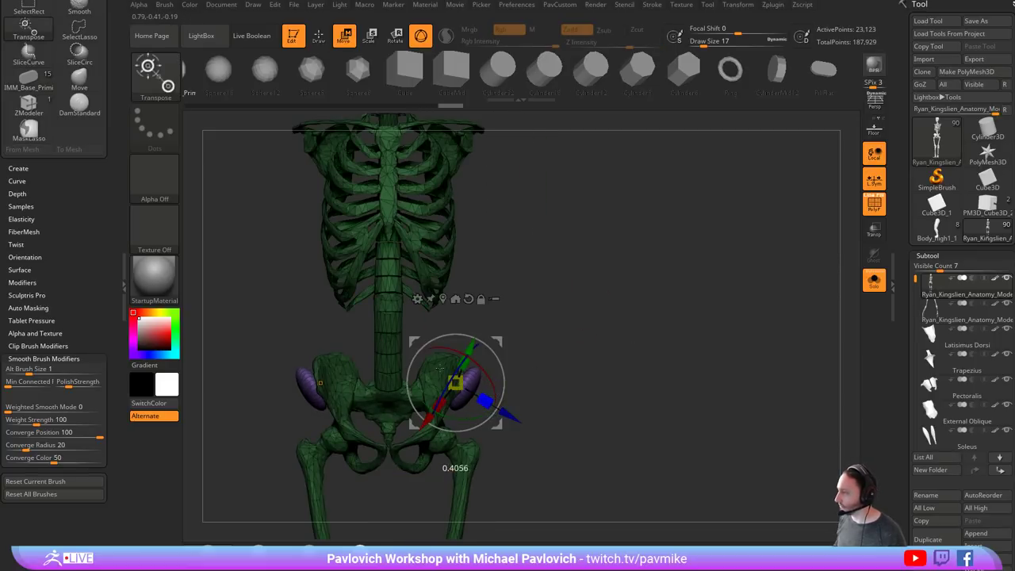
pyautogui.press('q')
pyautogui.press('w')
pyautogui.moveTo(503, 374); pyautogui.dragTo(485, 344)
pyautogui.press('q')
pyautogui.moveTo(583, 321)
pyautogui.mouseDown(button='right')
pyautogui.moveTo(562, 321)
pyautogui.moveTo(653, 344)
pyautogui.moveTo(621, 305)
pyautogui.mouseUp(button='right')
pyautogui.press('w')
pyautogui.press('q')
# - Pull the flattened spheres toward the front of the iliac crest using the Move brush at draw size 182
pyautogui.press('s')
pyautogui.moveTo(411, 332)
pyautogui.mouseDown()
pyautogui.moveTo(422, 332)
pyautogui.moveTo(417, 311)
pyautogui.mouseUp()
pyautogui.press('[')
pyautogui.press('b')
pyautogui.press('m')
pyautogui.press('v')
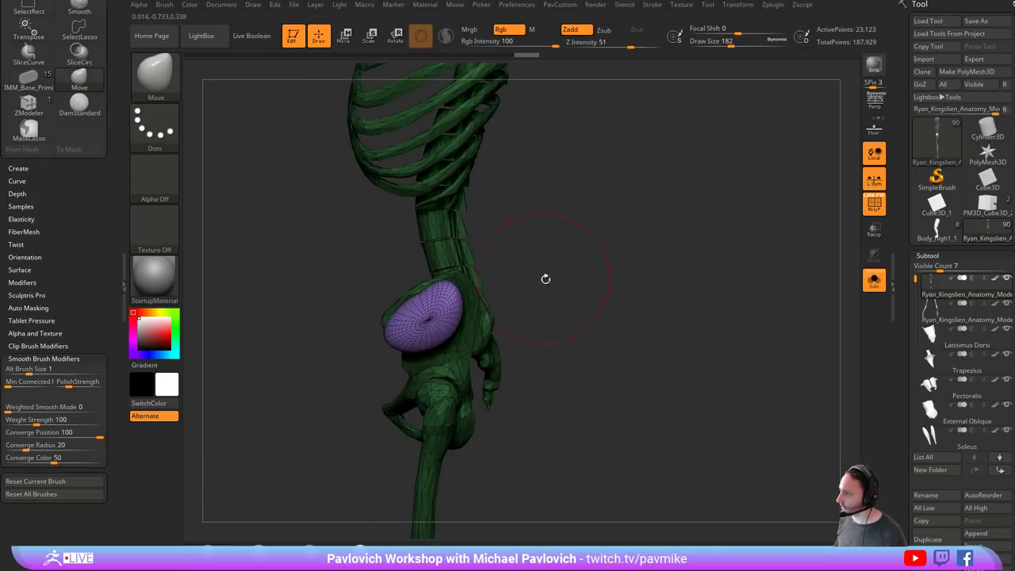
pyautogui.moveTo(546, 279); pyautogui.dragTo(469, 291, button='right')
pyautogui.moveTo(429, 294)
pyautogui.mouseDown()
pyautogui.moveTo(456, 297)
pyautogui.moveTo(403, 298)
pyautogui.mouseUp()
pyautogui.moveTo(403, 299); pyautogui.dragTo(469, 302, button='right')
# - Reshape the upper and rear edges of the hip muscle with the Move brush, reducing the draw size to 145 and 94
pyautogui.press('[')
pyautogui.moveTo(524, 276); pyautogui.dragTo(466, 285, button='right')
pyautogui.moveTo(464, 287); pyautogui.dragTo(509, 279)
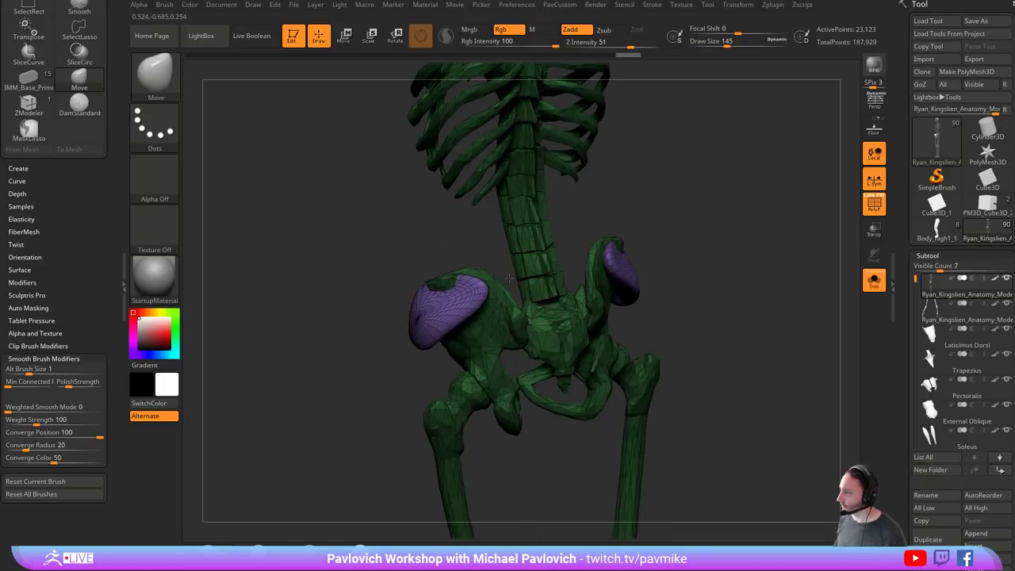
pyautogui.moveTo(448, 289); pyautogui.dragTo(446, 289)
pyautogui.moveTo(420, 291); pyautogui.dragTo(473, 294, button='right')
pyautogui.press('[')
pyautogui.press('[')
pyautogui.moveTo(456, 287); pyautogui.dragTo(450, 294)
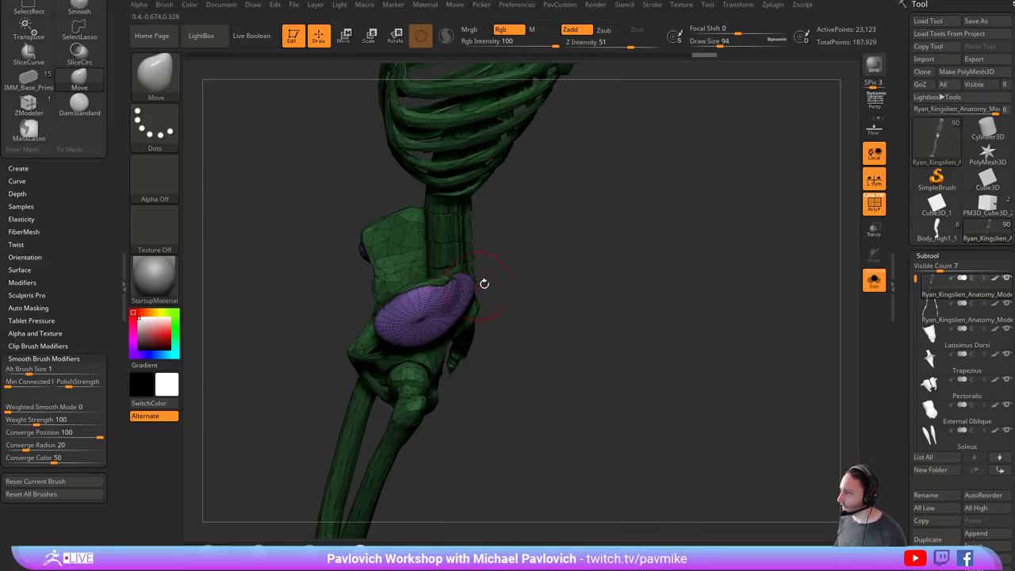
# - Enlarge the Move brush to draw size 182 and adjust the overall form of the muscle below the iliac crest
pyautogui.moveTo(484, 284); pyautogui.dragTo(422, 302, button='right')
pyautogui.press('s')
pyautogui.moveTo(419, 304)
pyautogui.mouseDown()
pyautogui.moveTo(430, 304)
pyautogui.moveTo(411, 302)
pyautogui.mouseUp()
pyautogui.moveTo(408, 296); pyautogui.dragTo(454, 290, button='right')
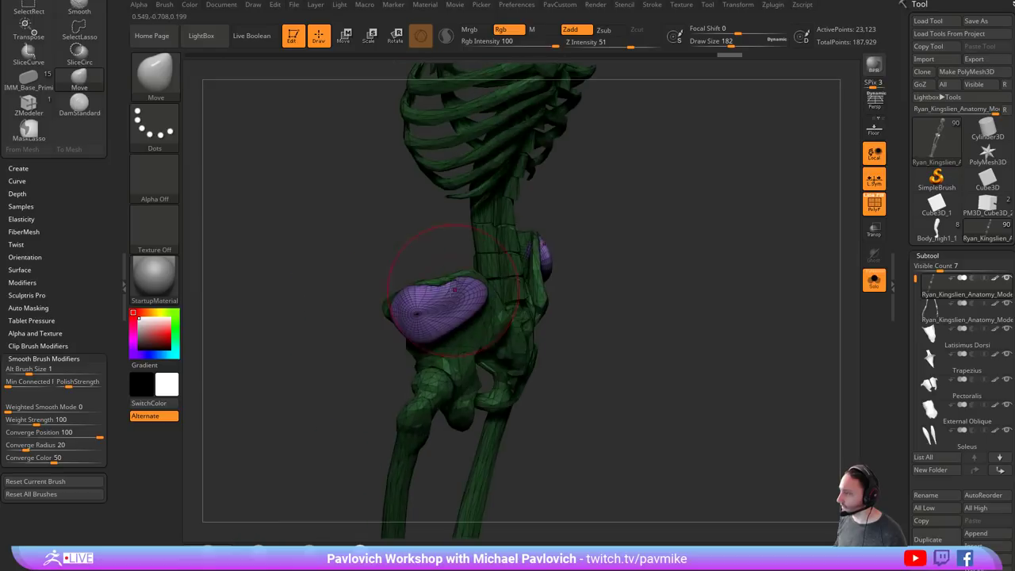
pyautogui.moveTo(457, 291); pyautogui.dragTo(458, 288)
# - Stretch the rear edge of the hip muscle along the back of the iliac crest with the Move brush at draw size 80
pyautogui.moveTo(516, 287); pyautogui.dragTo(485, 289, button='right')
pyautogui.press('s')
pyautogui.moveTo(500, 298); pyautogui.dragTo(486, 297)
pyautogui.moveTo(501, 295); pyautogui.dragTo(490, 297, button='right')
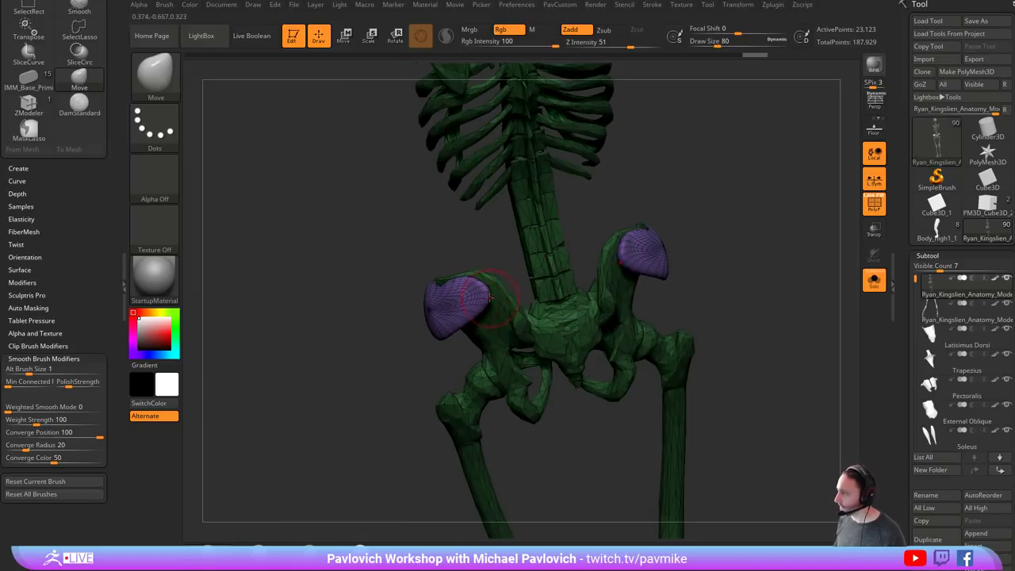
pyautogui.moveTo(526, 320); pyautogui.dragTo(521, 322)
pyautogui.moveTo(464, 349); pyautogui.dragTo(430, 354, button='right')
pyautogui.moveTo(493, 299); pyautogui.dragTo(485, 306)
pyautogui.moveTo(484, 306); pyautogui.dragTo(580, 286, button='right')
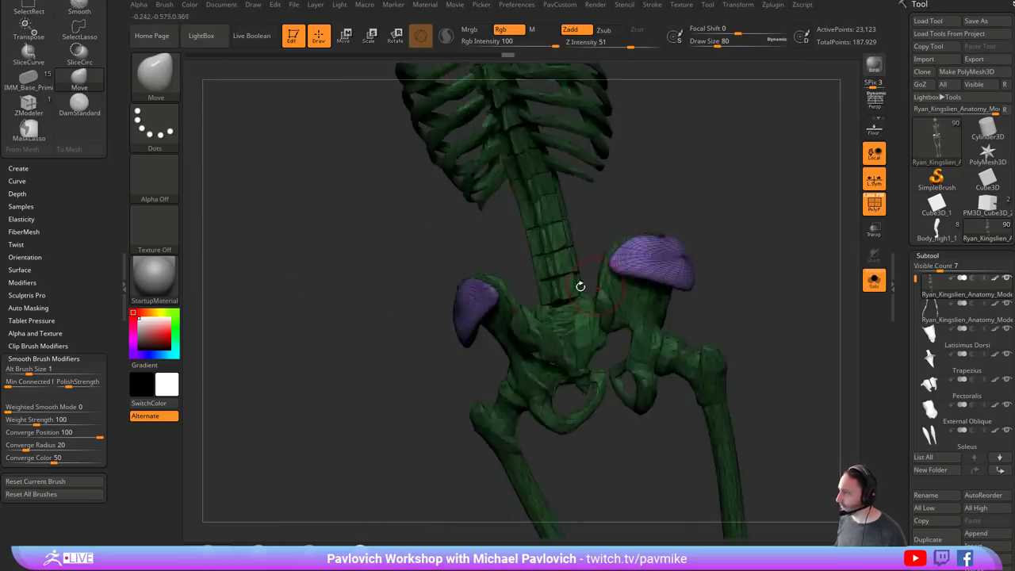
pyautogui.moveTo(629, 260)
pyautogui.mouseDown()
pyautogui.moveTo(618, 273)
pyautogui.moveTo(615, 265)
pyautogui.mouseUp()
# - Pull the lower part of the hip muscle down to the top of the femur with a larger Move brush
pyautogui.moveTo(603, 270)
pyautogui.mouseDown(button='right')
pyautogui.moveTo(458, 346)
pyautogui.moveTo(547, 330)
pyautogui.moveTo(500, 326)
pyautogui.mouseUp(button='right')
pyautogui.press('s')
pyautogui.moveTo(500, 326); pyautogui.dragTo(510, 325)
pyautogui.moveTo(448, 286); pyautogui.dragTo(452, 349)
pyautogui.moveTo(567, 347); pyautogui.dragTo(503, 345, button='right')
pyautogui.press('s')
pyautogui.moveTo(502, 344); pyautogui.dragTo(480, 343)
# - Tighten the muscle's lower end around the top of the femur with the Move brush at draw size 71
pyautogui.keyDown('alt'); pyautogui.moveTo(631, 332); pyautogui.dragTo(596, 313, button='right'); pyautogui.keyUp('alt')
pyautogui.press('s')
pyautogui.moveTo(608, 320); pyautogui.dragTo(616, 321)
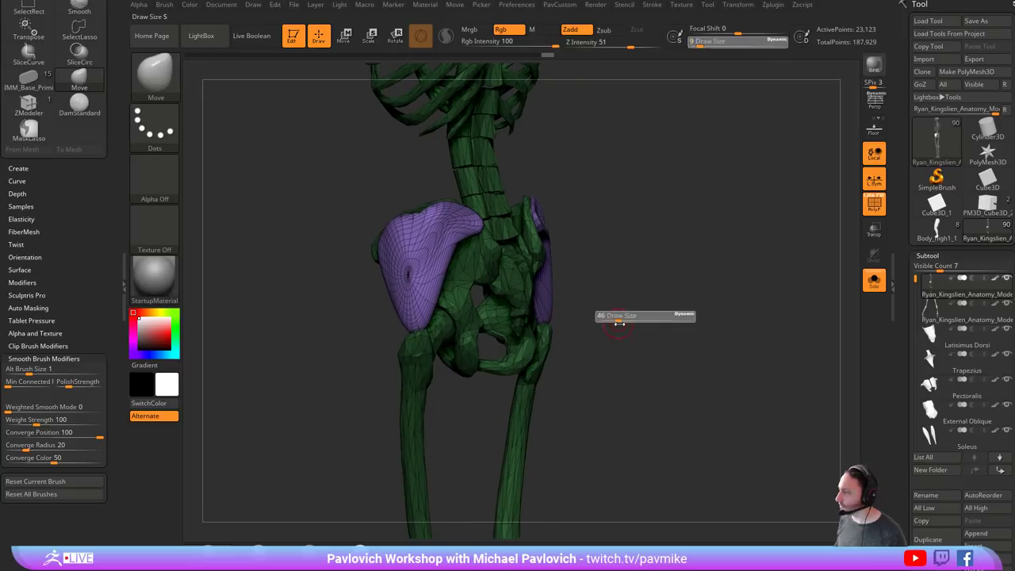
pyautogui.moveTo(591, 320); pyautogui.dragTo(632, 319, button='right')
pyautogui.press('s')
pyautogui.moveTo(411, 328)
pyautogui.mouseDown()
pyautogui.moveTo(431, 325)
pyautogui.moveTo(395, 315)
pyautogui.mouseUp()
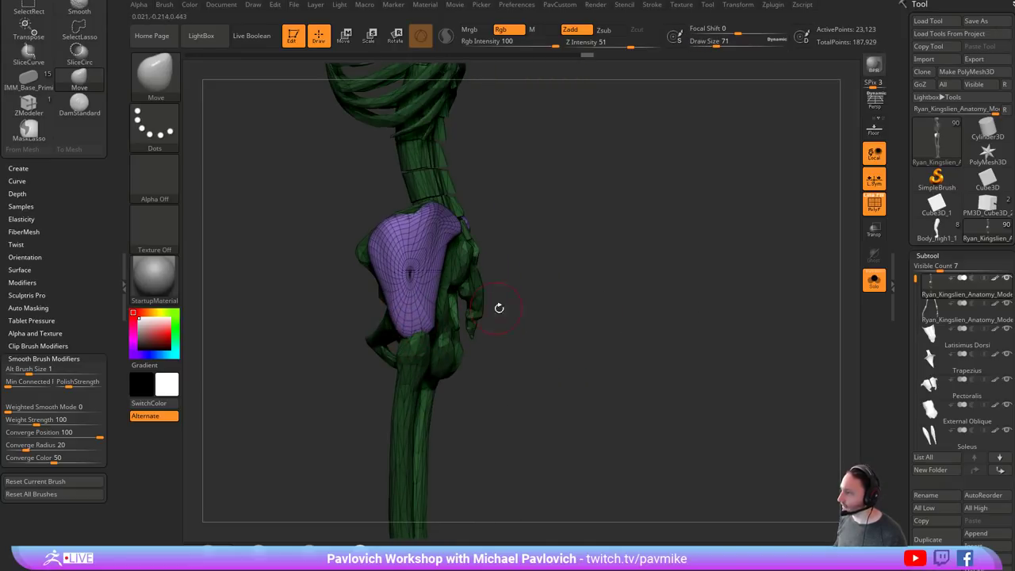
# - Turn off Solo to show the full anatomy, select the Posterior Fat Pads subtool on the thigh and hide it
pyautogui.moveTo(500, 308)
pyautogui.mouseDown(button='right')
pyautogui.moveTo(511, 311)
pyautogui.moveTo(502, 296)
pyautogui.moveTo(550, 294)
pyautogui.mouseUp(button='right')
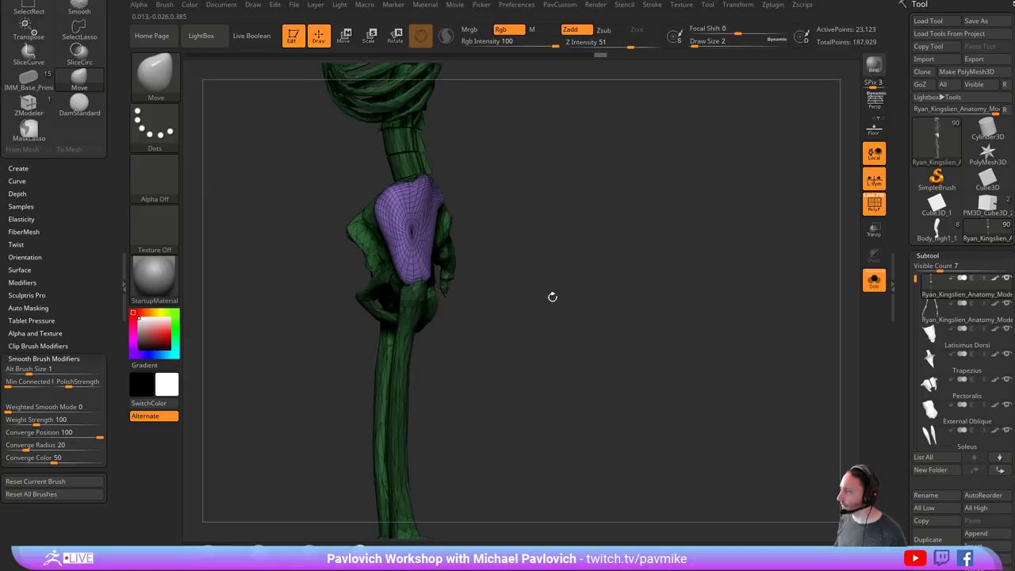
pyautogui.click(875, 281)
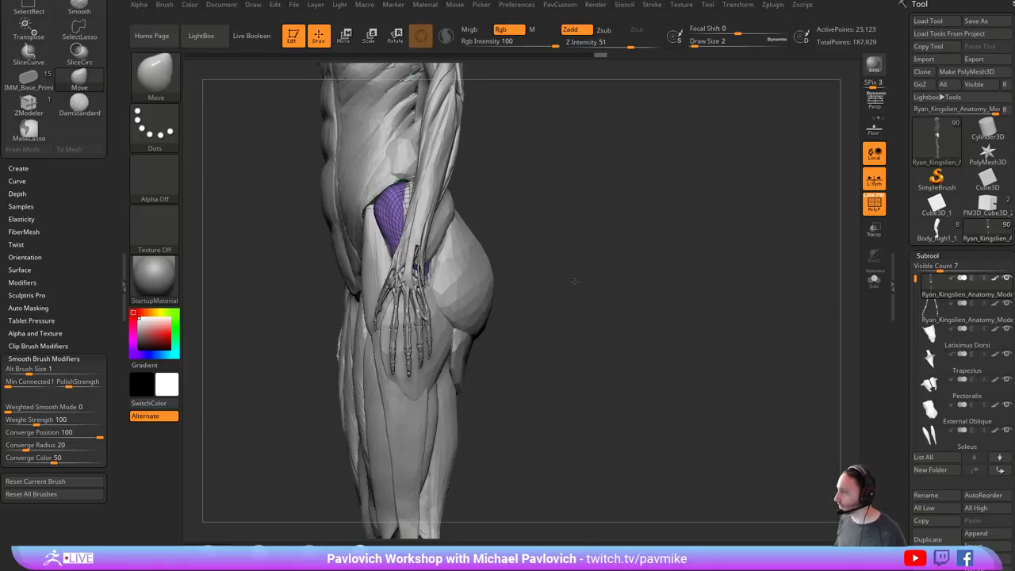
pyautogui.moveTo(556, 284); pyautogui.dragTo(604, 292, button='right')
pyautogui.keyDown('alt'); pyautogui.click(419, 341); pyautogui.keyUp('alt')
pyautogui.press('s')
pyautogui.click(565, 319)
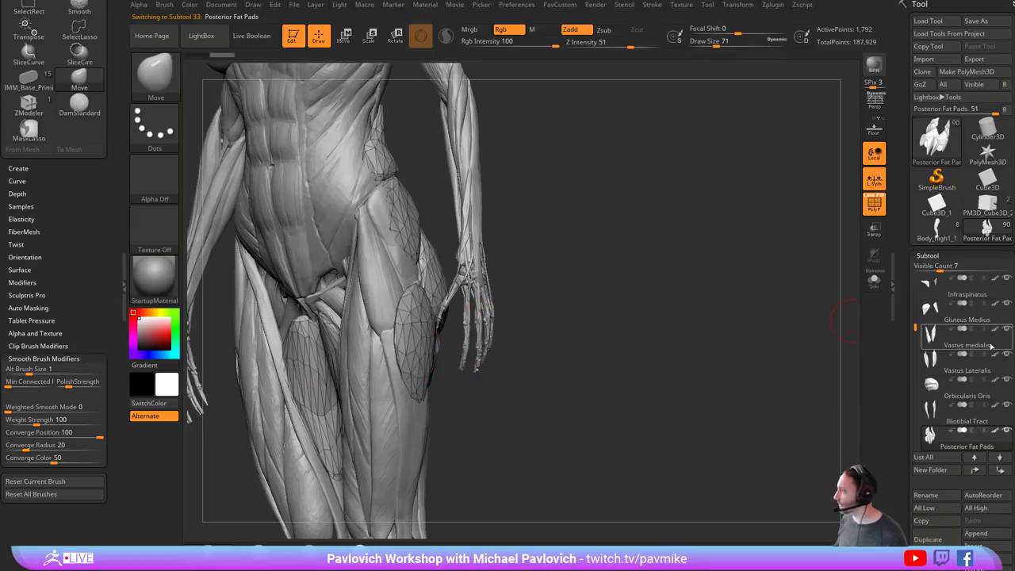
# - Select the Illiotibial Tract subtool, reduce the draw size to 18 and assign the tract a new polygroup
pyautogui.keyDown('alt'); pyautogui.click(400, 372); pyautogui.keyUp('alt')
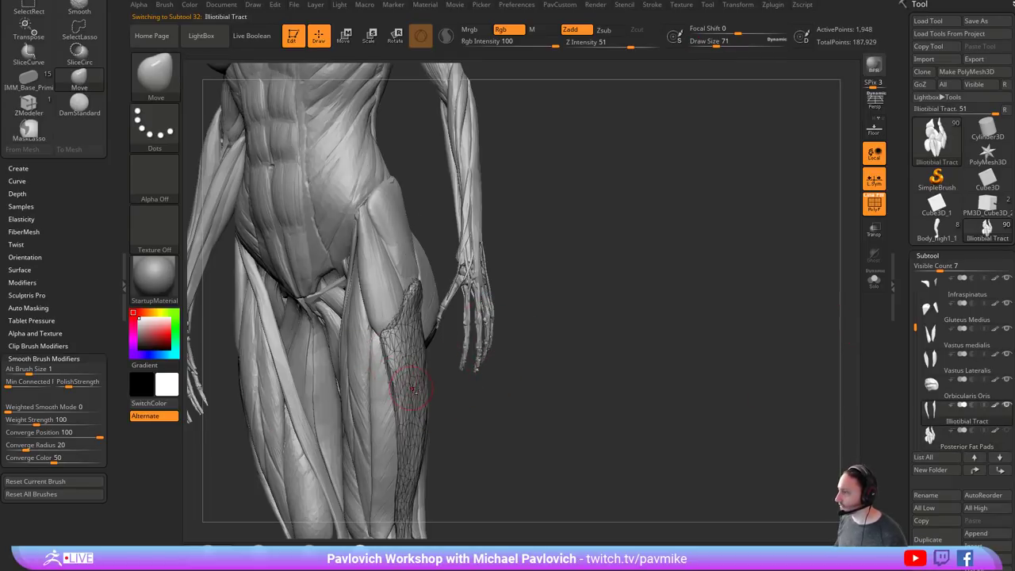
pyautogui.moveTo(544, 344)
pyautogui.mouseDown()
pyautogui.moveTo(640, 306)
pyautogui.moveTo(632, 312)
pyautogui.moveTo(668, 306)
pyautogui.moveTo(599, 305)
pyautogui.mouseUp()
pyautogui.press('s')
pyautogui.click(636, 306)
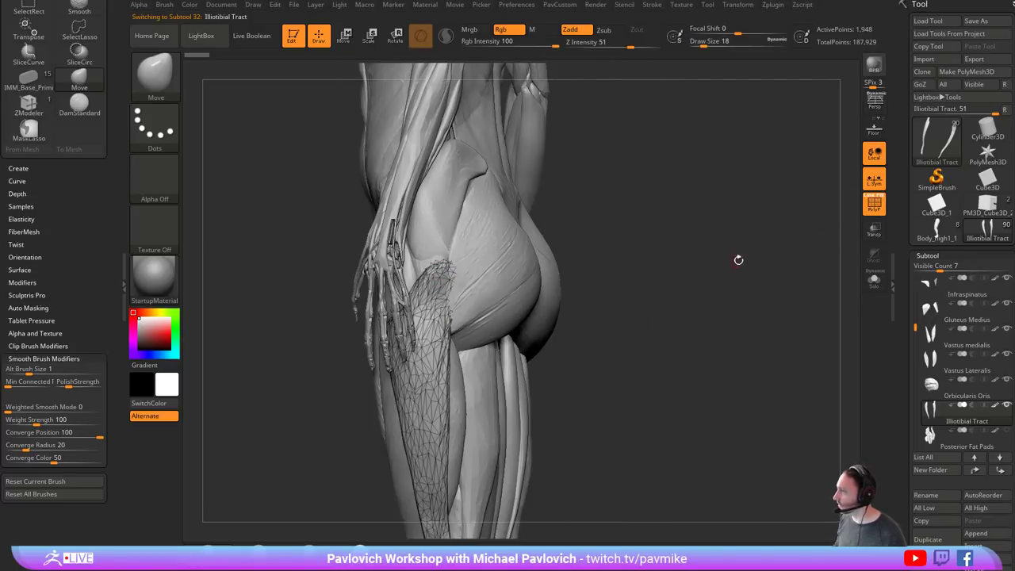
pyautogui.hotkey('ctrl', 'w')
pyautogui.moveTo(676, 246); pyautogui.dragTo(545, 278)
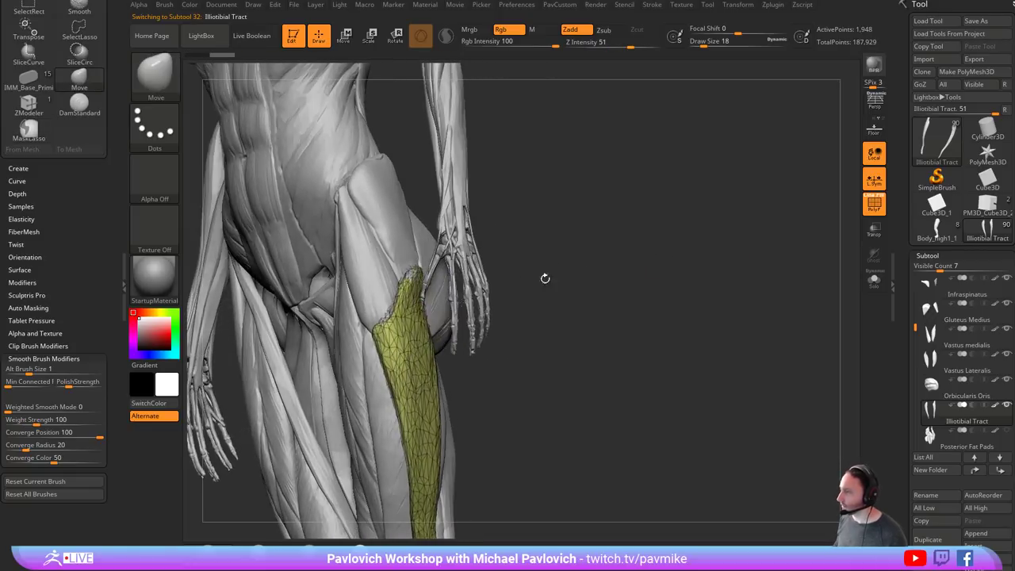
# - Examine how the TFL and gluteal muscles meet the Illiotibial Tract, following the tract from hip to knee
pyautogui.keyDown('alt'); pyautogui.click(379, 268); pyautogui.keyUp('alt')
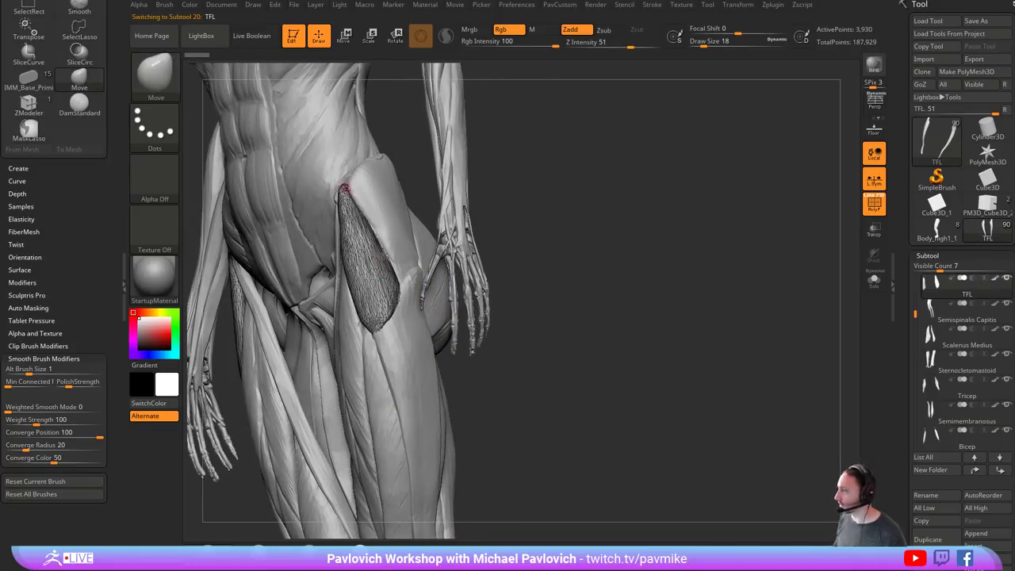
pyautogui.moveTo(562, 300); pyautogui.dragTo(546, 309)
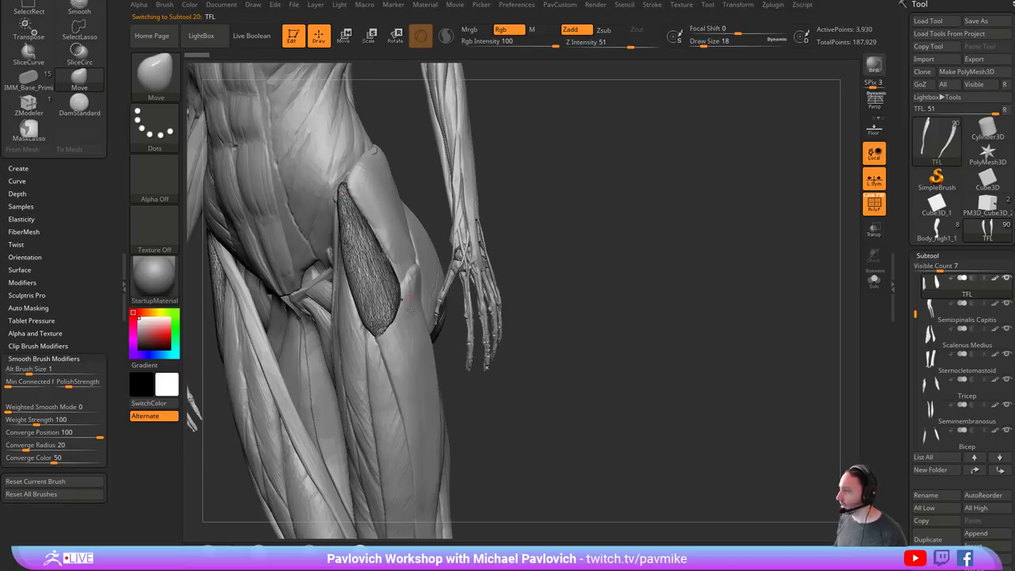
pyautogui.keyDown('alt'); pyautogui.click(416, 306); pyautogui.keyUp('alt')
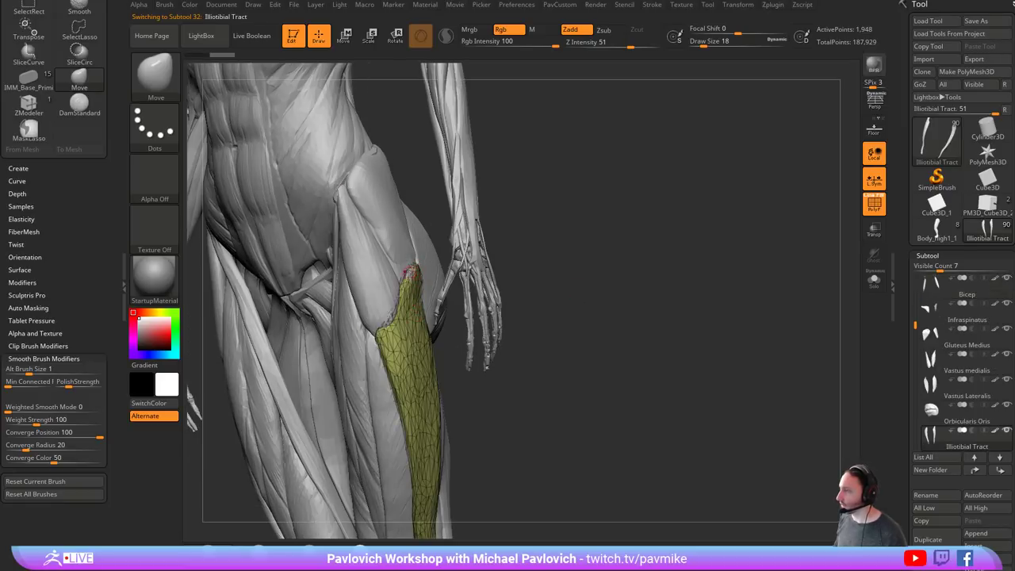
pyautogui.moveTo(570, 288); pyautogui.dragTo(420, 273)
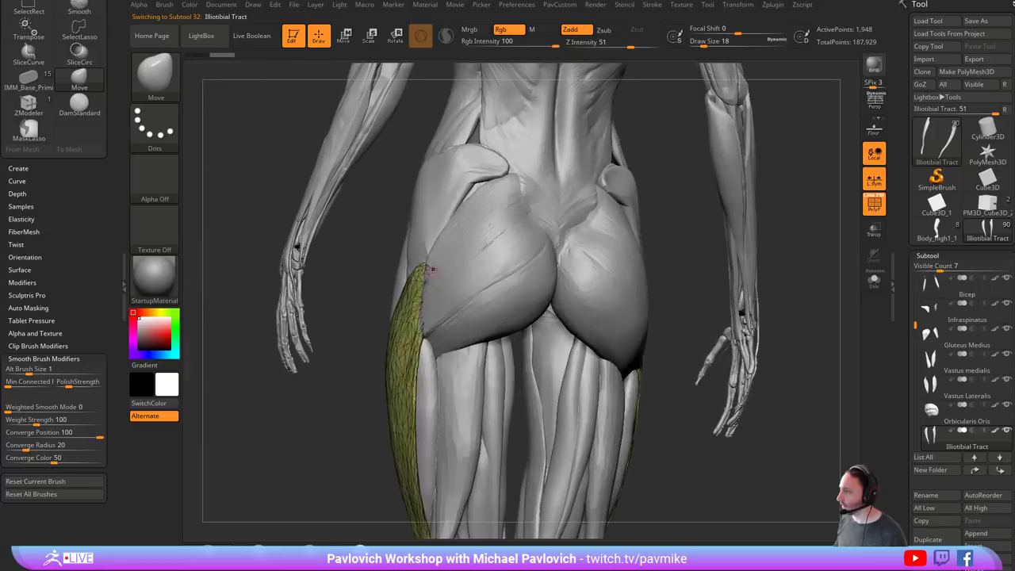
pyautogui.keyDown('alt'); pyautogui.moveTo(425, 335); pyautogui.dragTo(416, 291, button='right'); pyautogui.keyUp('alt')
pyautogui.keyDown('ctrl'); pyautogui.moveTo(322, 421); pyautogui.dragTo(631, 317, button='right'); pyautogui.keyUp('ctrl')
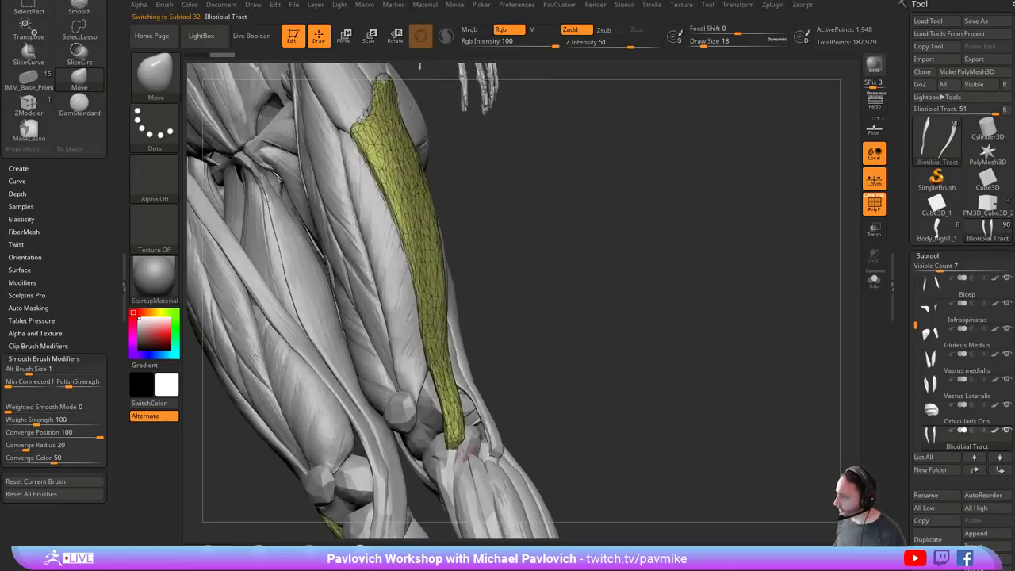
# - Select the anatomy model's skeleton subtool and isolate it with Solo mode
pyautogui.keyDown('alt'); pyautogui.click(450, 453); pyautogui.keyUp('alt')
pyautogui.moveTo(613, 274); pyautogui.dragTo(572, 246, button='right')
pyautogui.moveTo(573, 246); pyautogui.dragTo(529, 375, button='right')
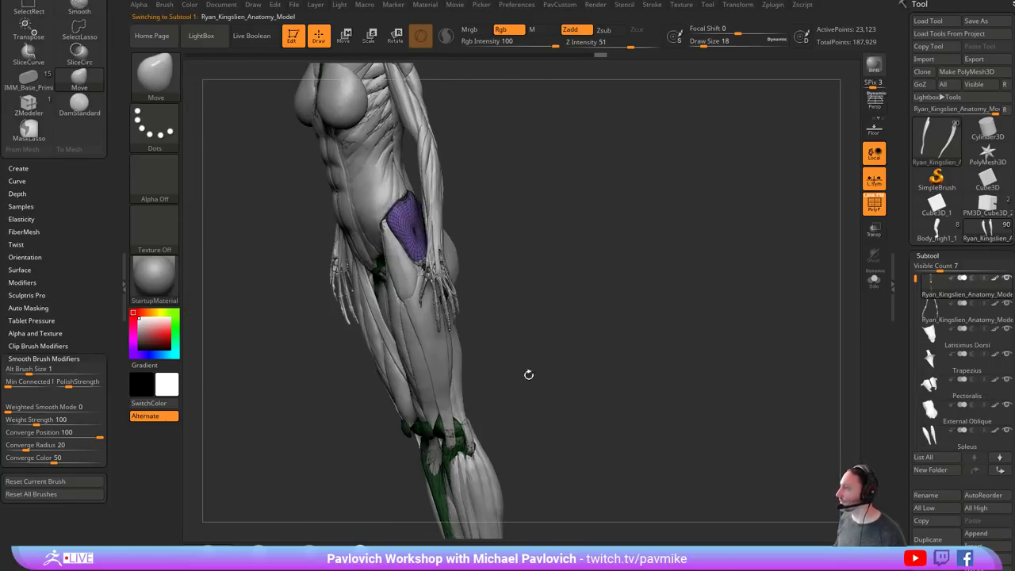
pyautogui.click(943, 316)
pyautogui.moveTo(952, 324)
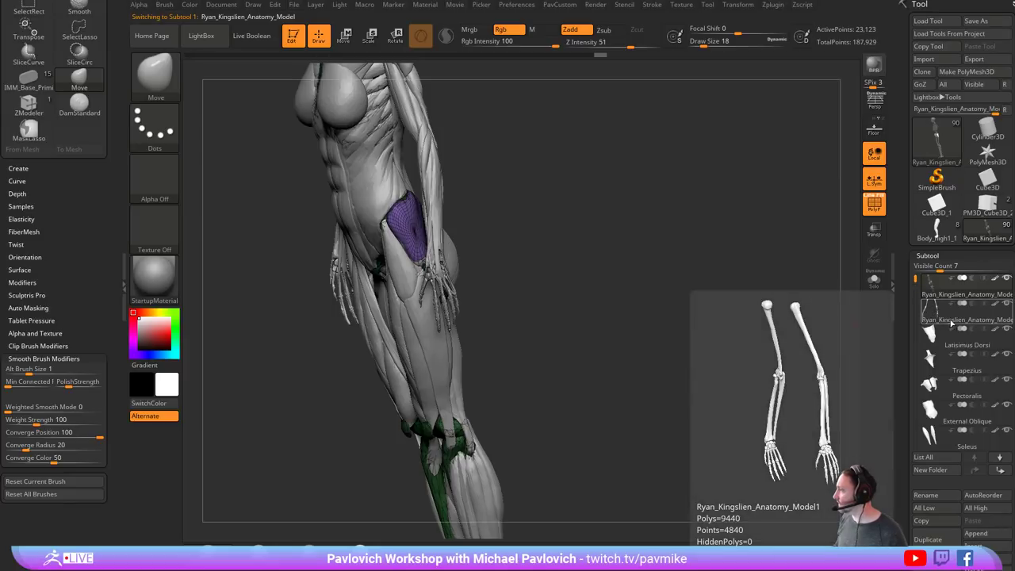
pyautogui.click(877, 286)
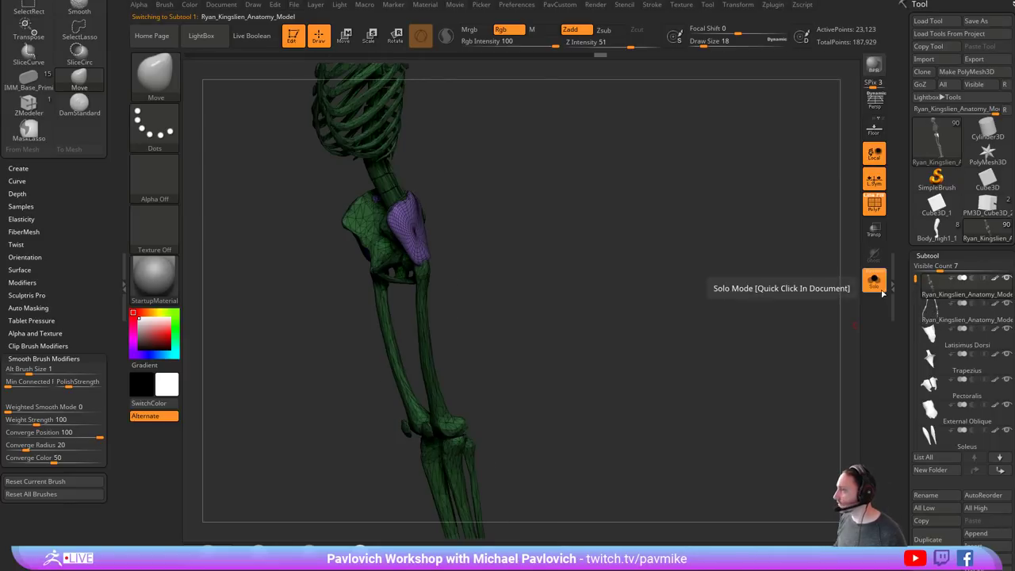
# - Examine the isolated pelvis, gluteus medius and top of the femur from the side, back and front
pyautogui.moveTo(793, 289)
pyautogui.mouseDown()
pyautogui.moveTo(709, 288)
pyautogui.moveTo(637, 332)
pyautogui.moveTo(614, 311)
pyautogui.mouseUp()
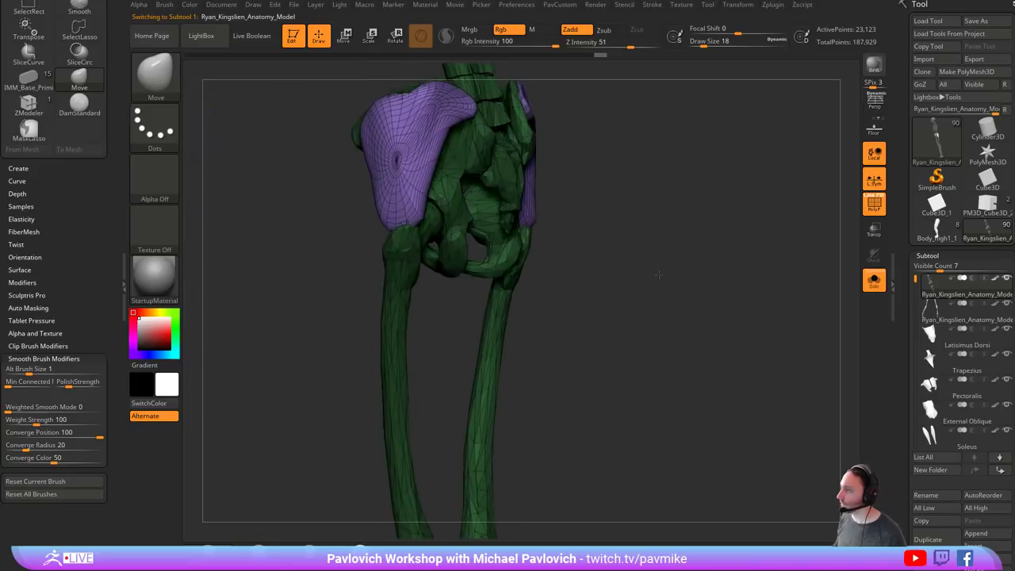
pyautogui.keyDown('alt'); pyautogui.moveTo(658, 238); pyautogui.dragTo(661, 328); pyautogui.keyUp('alt')
pyautogui.moveTo(661, 328)
pyautogui.mouseDown()
pyautogui.moveTo(643, 325)
pyautogui.moveTo(619, 274)
pyautogui.mouseUp()
pyautogui.press('s')
pyautogui.click(457, 280)
pyautogui.keyDown('alt'); pyautogui.moveTo(619, 274); pyautogui.dragTo(599, 170); pyautogui.keyUp('alt')
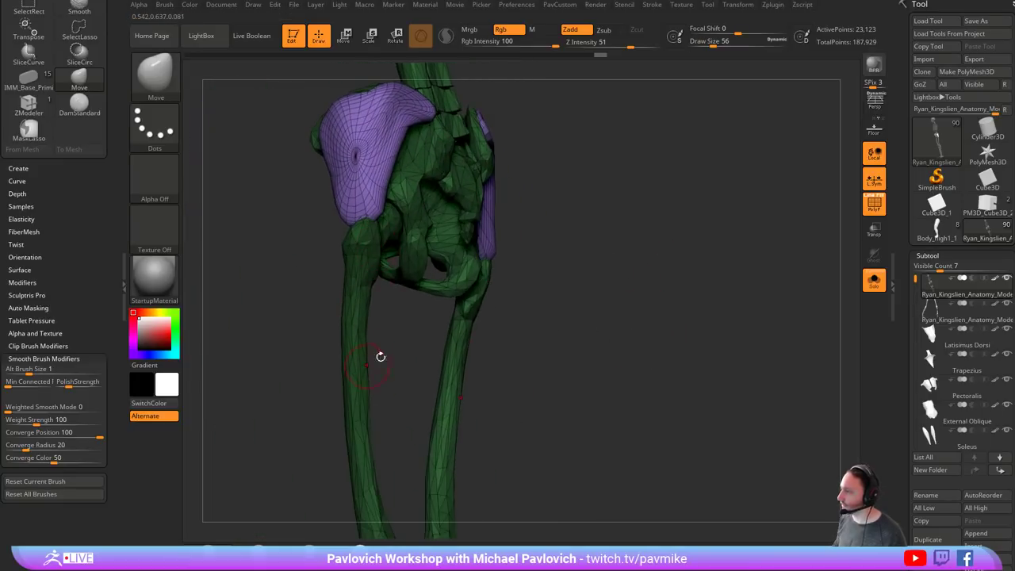
pyautogui.keyDown('alt'); pyautogui.moveTo(526, 354); pyautogui.dragTo(509, 246); pyautogui.keyUp('alt')
pyautogui.moveTo(509, 245); pyautogui.dragTo(476, 252)
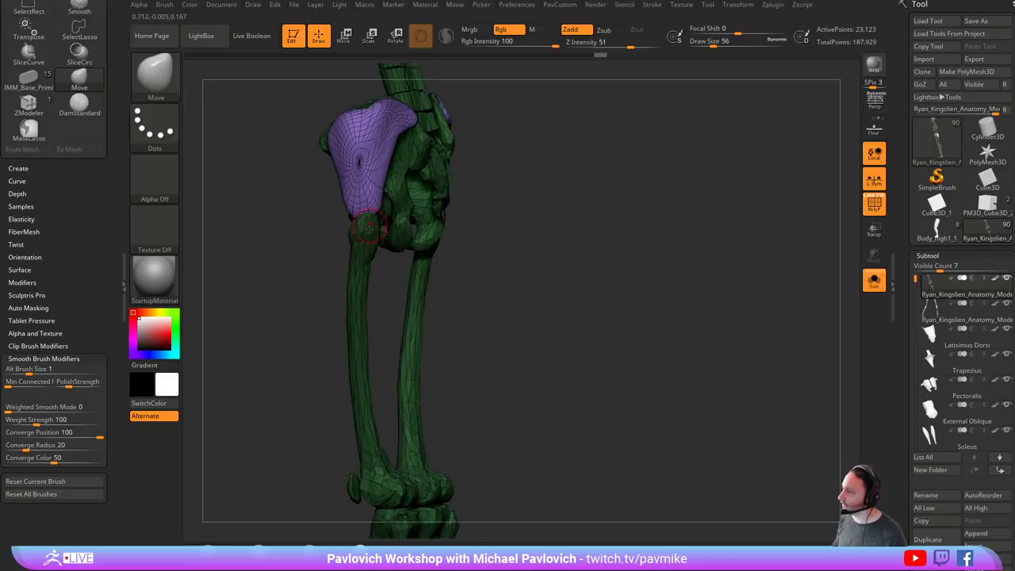
pyautogui.keyDown('alt'); pyautogui.moveTo(553, 155); pyautogui.dragTo(496, 241); pyautogui.keyUp('alt')
pyautogui.moveTo(387, 342); pyautogui.dragTo(506, 236)
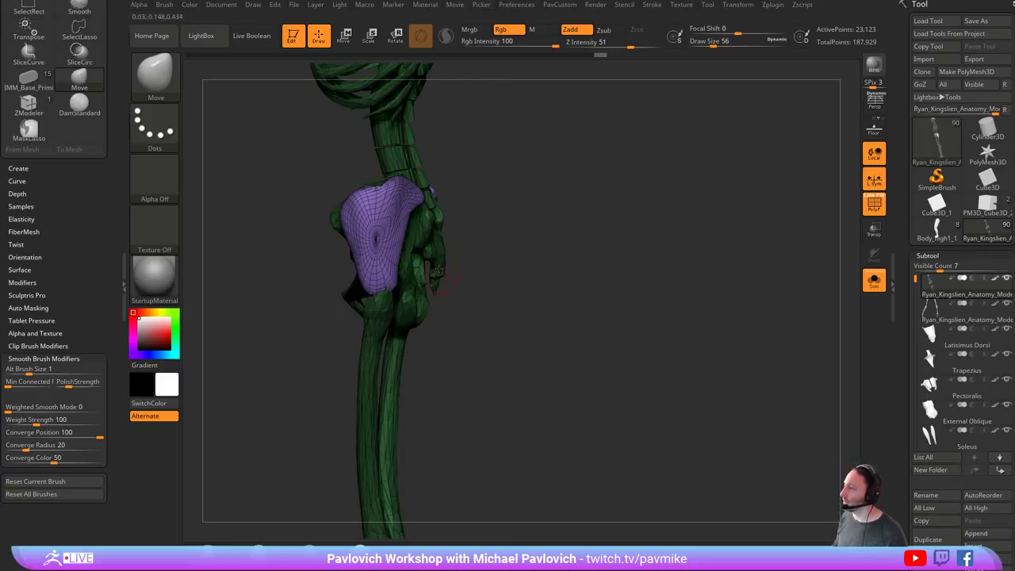
pyautogui.moveTo(466, 274); pyautogui.dragTo(548, 288)
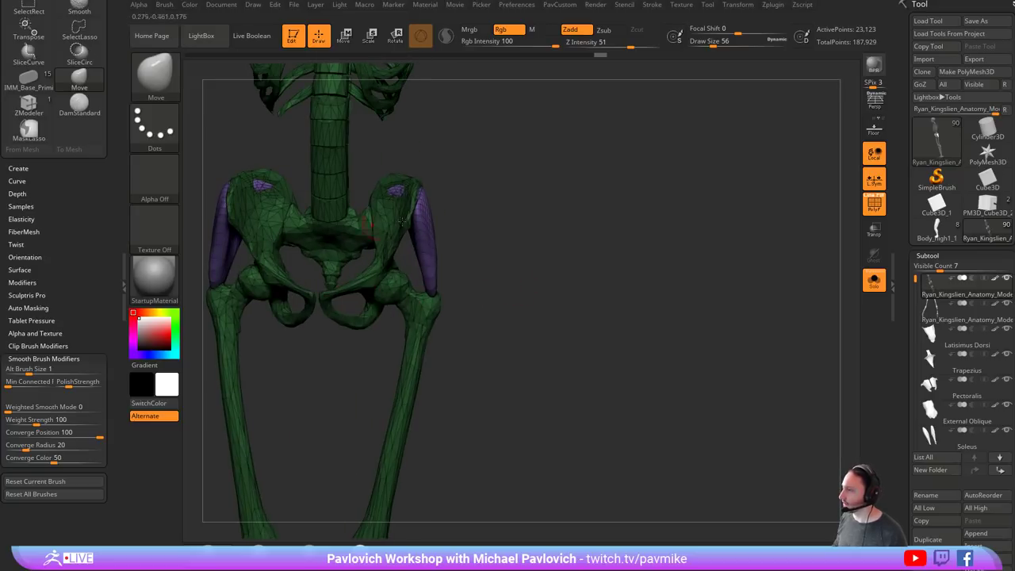
pyautogui.moveTo(324, 322); pyautogui.dragTo(410, 212)
pyautogui.moveTo(504, 234); pyautogui.dragTo(528, 235)
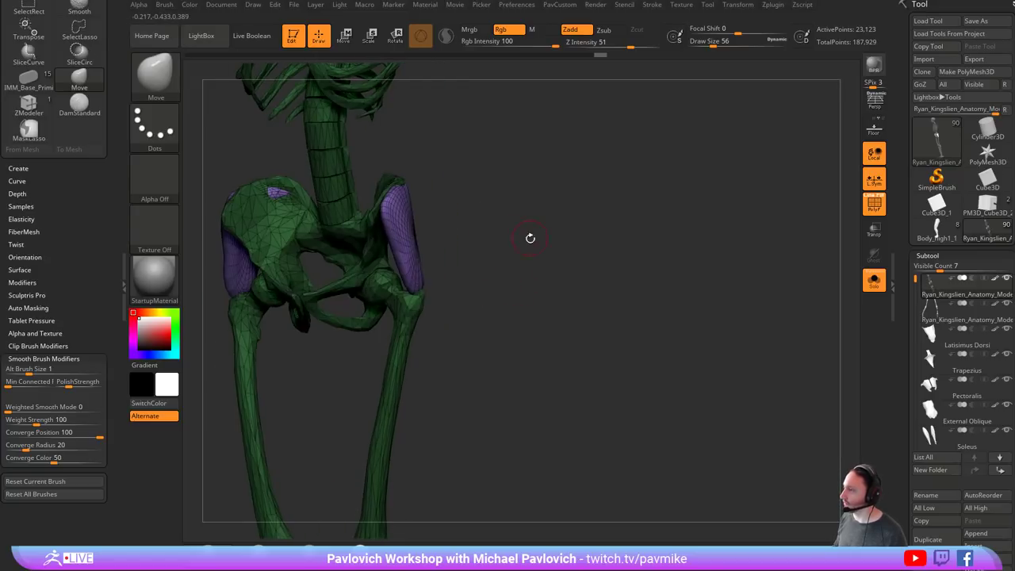
# - Switch to the Body_high1_1 creature tool, frame the hip and turn off Solo and PolyFrame
pyautogui.click(937, 228)
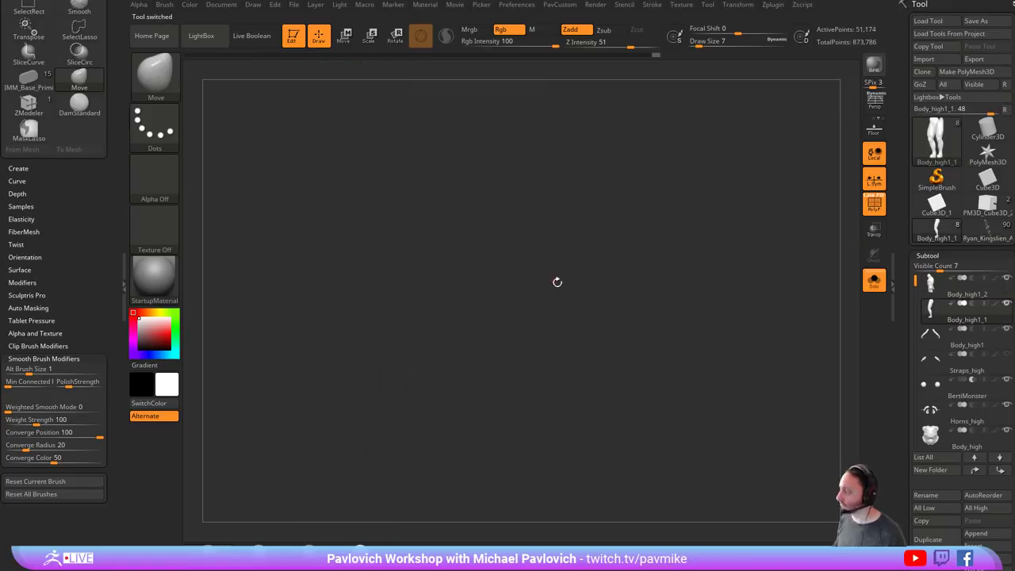
pyautogui.press('f')
pyautogui.moveTo(710, 249); pyautogui.dragTo(650, 246)
pyautogui.moveTo(738, 147)
pyautogui.keyDown('alt'); pyautogui.mouseDown()
pyautogui.moveTo(681, 287)
pyautogui.moveTo(626, 230)
pyautogui.moveTo(603, 280)
pyautogui.mouseUp(); pyautogui.keyUp('alt')
pyautogui.click(874, 281)
pyautogui.click(875, 204)
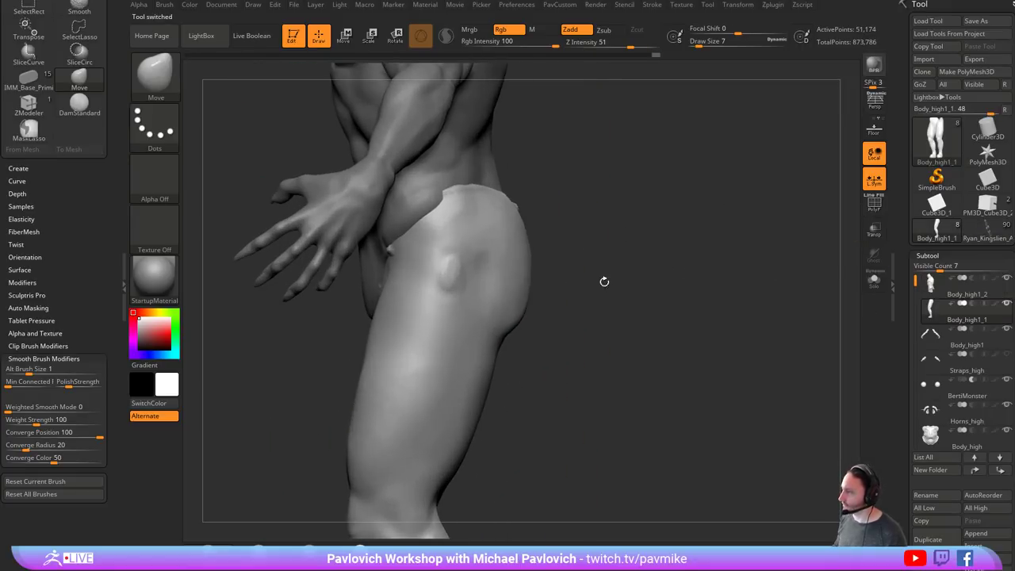
# - Carve around the greater trochanter and along the gluteus medius and maximus border with the DamStandard brush at draw size 344
pyautogui.press('b')
pyautogui.press('d')
pyautogui.press('s')
pyautogui.moveTo(614, 223)
pyautogui.mouseDown()
pyautogui.moveTo(616, 299)
pyautogui.moveTo(613, 273)
pyautogui.mouseUp()
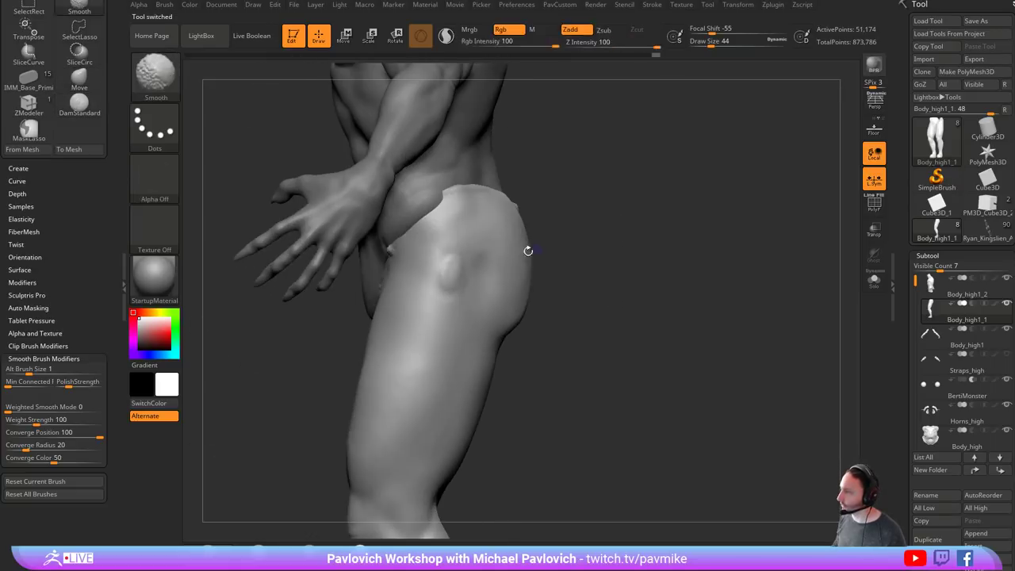
pyautogui.press('s')
pyautogui.click(450, 252)
pyautogui.moveTo(451, 251); pyautogui.dragTo(462, 251)
pyautogui.moveTo(430, 297)
pyautogui.mouseDown()
pyautogui.moveTo(438, 290)
pyautogui.moveTo(423, 230)
pyautogui.mouseUp()
pyautogui.moveTo(595, 239); pyautogui.dragTo(485, 263)
pyautogui.moveTo(507, 204)
pyautogui.mouseDown()
pyautogui.moveTo(516, 216)
pyautogui.moveTo(479, 242)
pyautogui.moveTo(482, 255)
pyautogui.mouseUp()
pyautogui.moveTo(482, 257)
pyautogui.mouseDown(button='right')
pyautogui.moveTo(494, 255)
pyautogui.moveTo(478, 243)
pyautogui.moveTo(469, 340)
pyautogui.mouseUp(button='right')
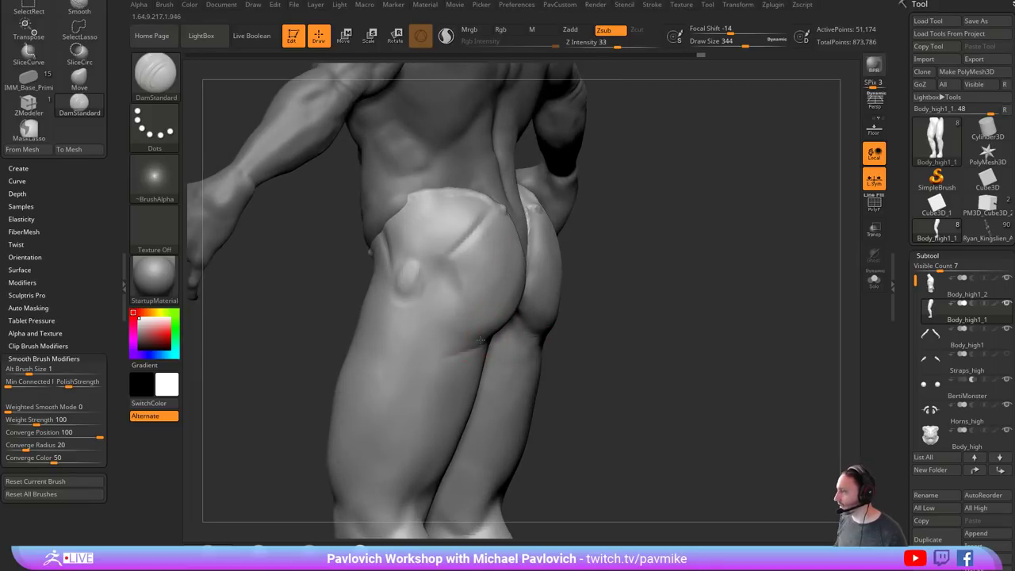
# - Carve the gluteal fold beneath the buttock with DamStandard and decline activating Dynamic Subdiv
pyautogui.moveTo(481, 340); pyautogui.dragTo(403, 331)
pyautogui.moveTo(595, 320); pyautogui.dragTo(481, 344)
pyautogui.moveTo(382, 380)
pyautogui.mouseDown()
pyautogui.moveTo(416, 381)
pyautogui.moveTo(548, 337)
pyautogui.mouseUp()
pyautogui.moveTo(547, 337); pyautogui.dragTo(607, 276, button='right')
pyautogui.moveTo(600, 289); pyautogui.dragTo(637, 305)
pyautogui.press('d')
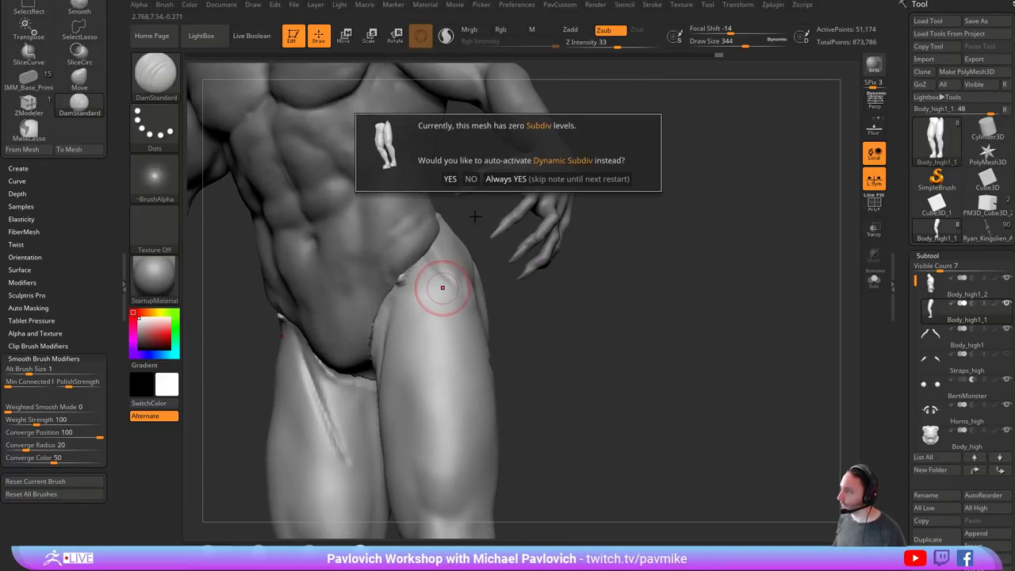
pyautogui.click(471, 178)
# - Build up the TFL at the front of the hip with the Clay brush at draw size 318
pyautogui.press('b')
pyautogui.press('c')
pyautogui.press('l')
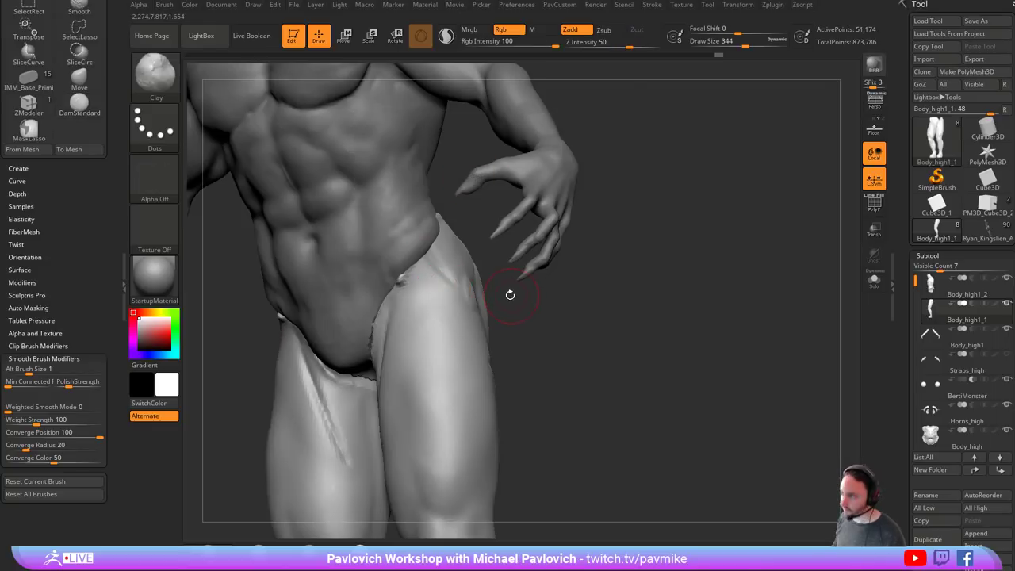
pyautogui.press('s')
pyautogui.click(422, 272)
pyautogui.moveTo(416, 260); pyautogui.dragTo(432, 288)
# - Build up the iliac crest, gluteus medius and gluteus maximus from behind with Clay strokes
pyautogui.moveTo(548, 282); pyautogui.dragTo(257, 291)
pyautogui.moveTo(447, 238); pyautogui.dragTo(456, 238)
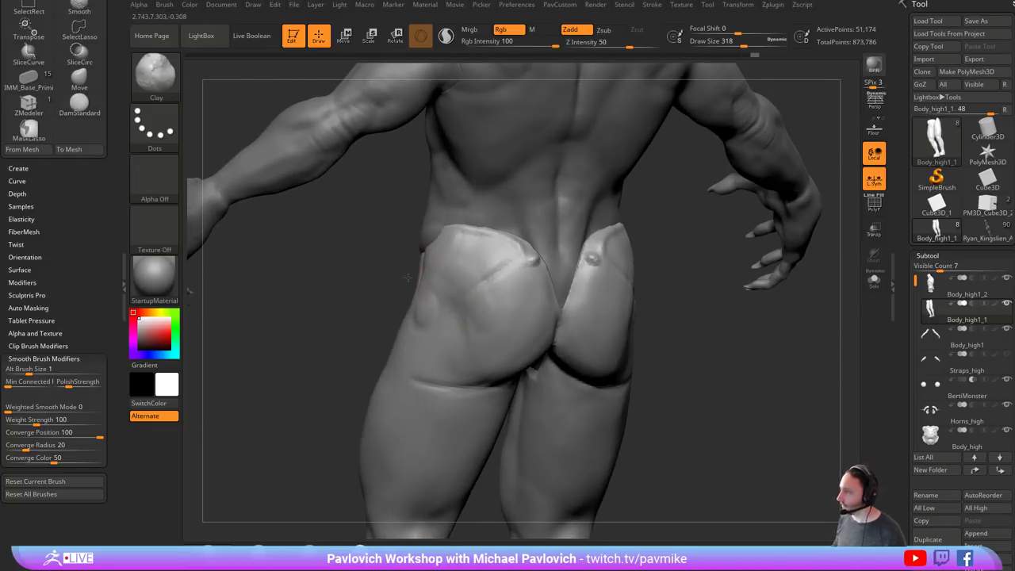
pyautogui.moveTo(309, 305); pyautogui.dragTo(369, 298)
pyautogui.moveTo(458, 248); pyautogui.dragTo(492, 254)
pyautogui.moveTo(684, 311)
pyautogui.mouseDown()
pyautogui.moveTo(637, 313)
pyautogui.moveTo(484, 253)
pyautogui.mouseUp()
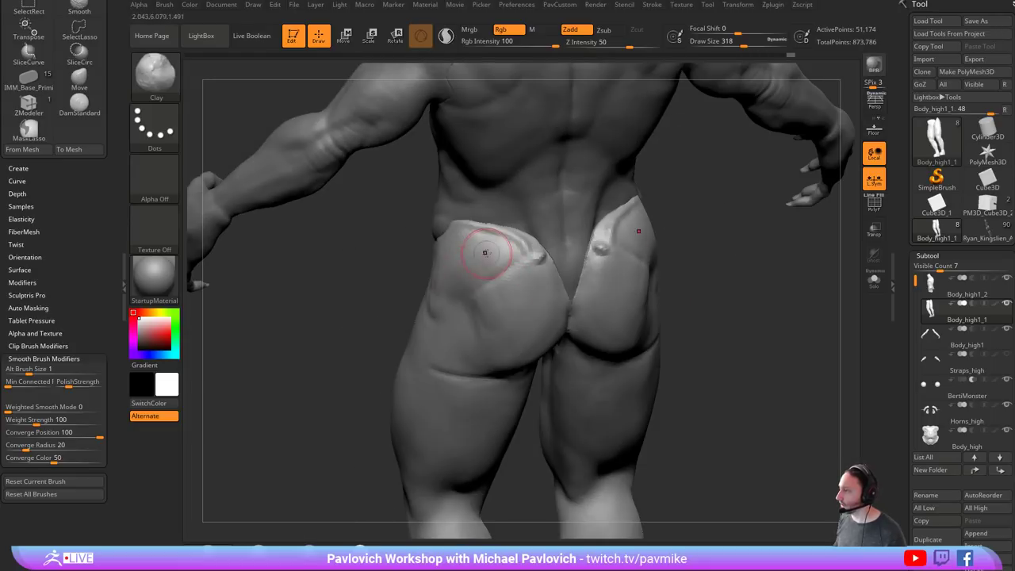
pyautogui.moveTo(328, 309)
pyautogui.mouseDown()
pyautogui.moveTo(468, 272)
pyautogui.moveTo(547, 277)
pyautogui.moveTo(526, 297)
pyautogui.moveTo(554, 332)
pyautogui.mouseUp()
pyautogui.moveTo(388, 317); pyautogui.dragTo(484, 272)
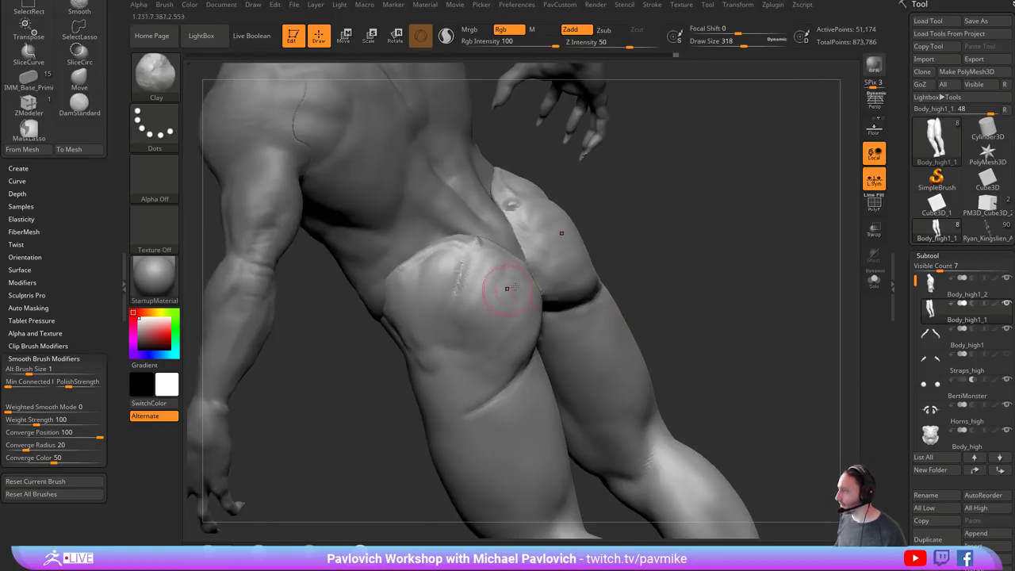
# - Refine the gluteal forms at the outer side of the buttock with the Standard brush at draw size 318
pyautogui.moveTo(541, 318)
pyautogui.mouseDown(button='right')
pyautogui.moveTo(674, 267)
pyautogui.moveTo(516, 267)
pyautogui.mouseUp(button='right')
pyautogui.press('b')
pyautogui.press('s')
pyautogui.press('t')
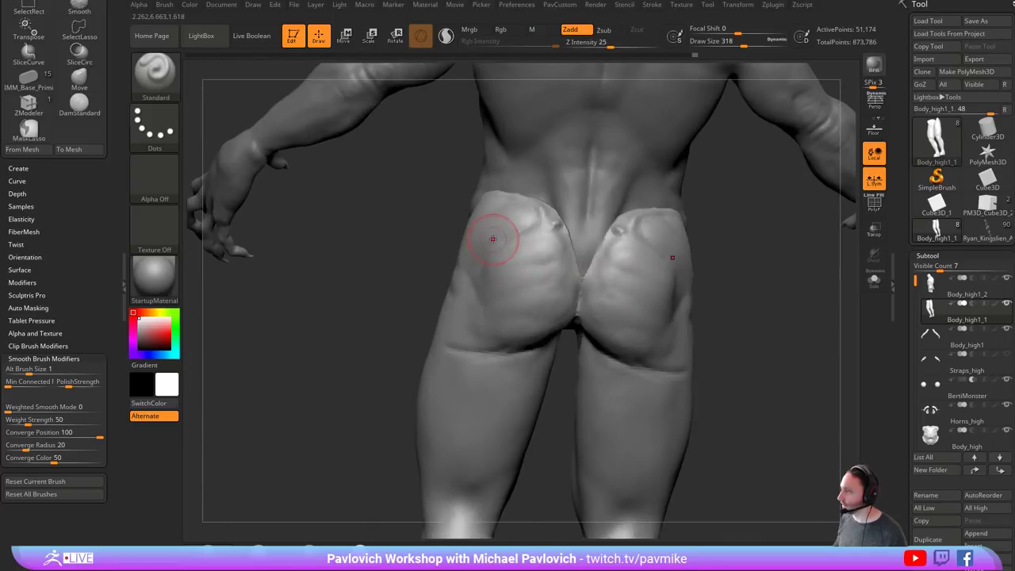
pyautogui.moveTo(494, 238)
pyautogui.mouseDown()
pyautogui.moveTo(480, 228)
pyautogui.moveTo(479, 278)
pyautogui.mouseUp()
pyautogui.moveTo(357, 368)
pyautogui.mouseDown()
pyautogui.moveTo(606, 291)
pyautogui.moveTo(444, 297)
pyautogui.moveTo(478, 298)
pyautogui.moveTo(464, 298)
pyautogui.mouseUp()
pyautogui.moveTo(464, 297)
pyautogui.mouseDown(button='right')
pyautogui.moveTo(555, 315)
pyautogui.moveTo(612, 277)
pyautogui.moveTo(603, 217)
pyautogui.mouseUp(button='right')
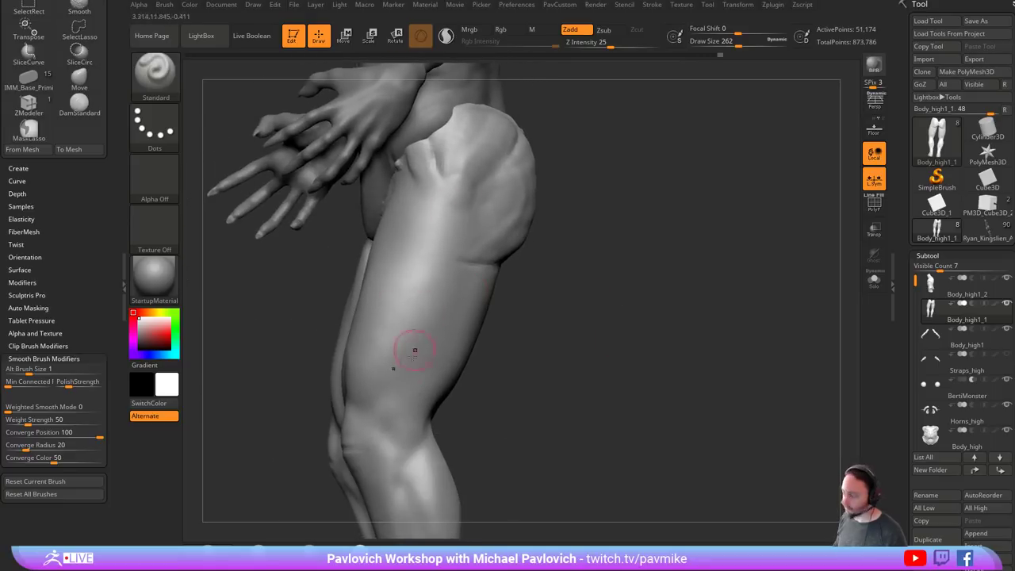
# - Build up the iliotibial tract from the hip down the outer thigh with the Clay brush at draw size 453
pyautogui.press('b')
pyautogui.press('c')
pyautogui.press('l')
pyautogui.moveTo(447, 208); pyautogui.dragTo(426, 284)
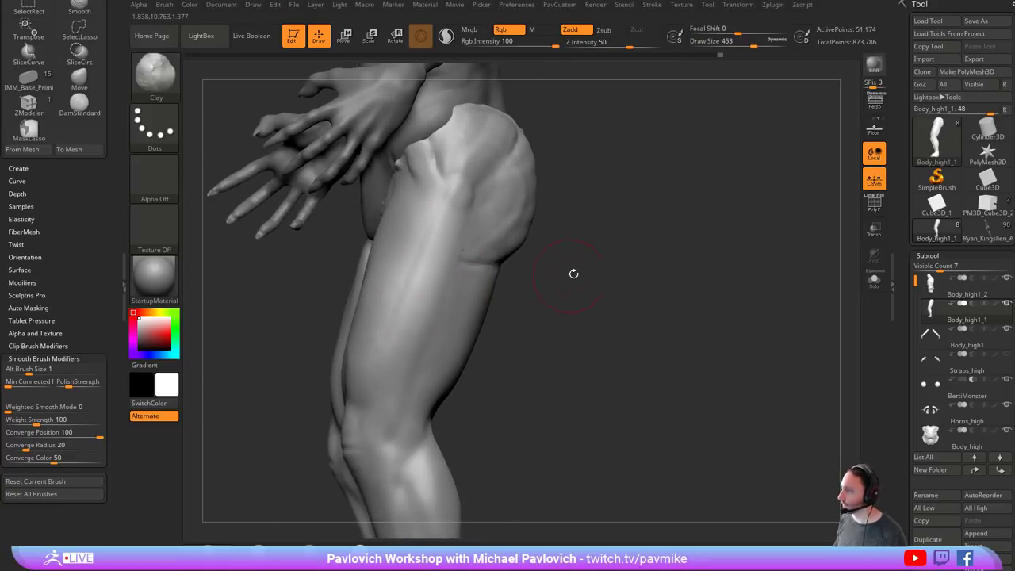
pyautogui.moveTo(458, 203)
pyautogui.mouseDown()
pyautogui.moveTo(389, 395)
pyautogui.moveTo(438, 269)
pyautogui.moveTo(417, 341)
pyautogui.mouseUp()
# - Define the muscles of the upper front thigh with the Clay brush at draw size 136
pyautogui.keyDown('shift'); pyautogui.moveTo(557, 240); pyautogui.dragTo(601, 264, button='right'); pyautogui.keyUp('shift')
pyautogui.press('s')
pyautogui.moveTo(601, 265); pyautogui.dragTo(573, 264)
pyautogui.keyDown('alt'); pyautogui.moveTo(492, 244); pyautogui.dragTo(484, 291, button='right'); pyautogui.keyUp('alt')
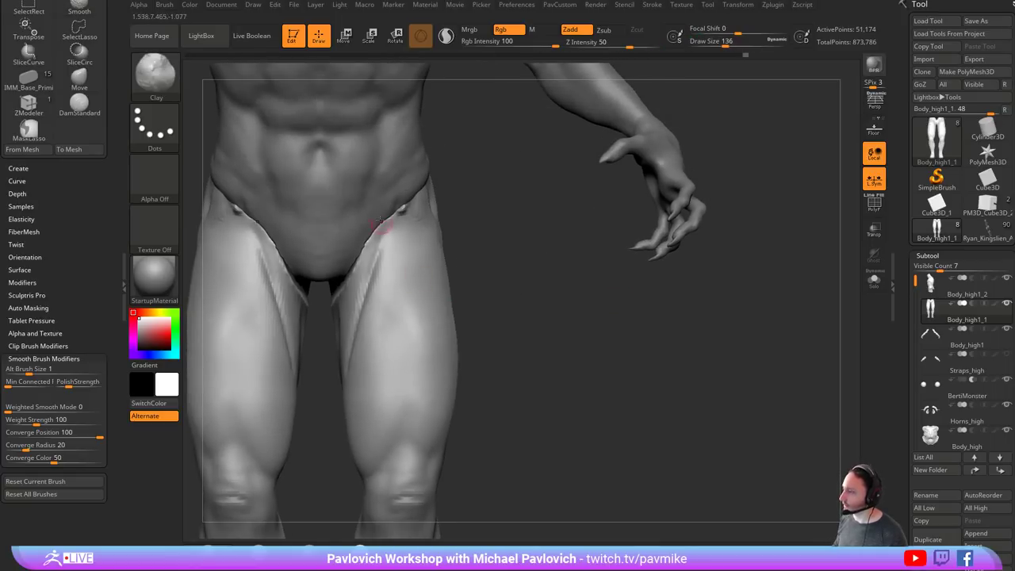
pyautogui.keyDown('alt'); pyautogui.moveTo(495, 386); pyautogui.dragTo(514, 305, button='right'); pyautogui.keyUp('alt')
pyautogui.keyDown('alt'); pyautogui.moveTo(440, 238); pyautogui.dragTo(431, 297, button='right'); pyautogui.keyUp('alt')
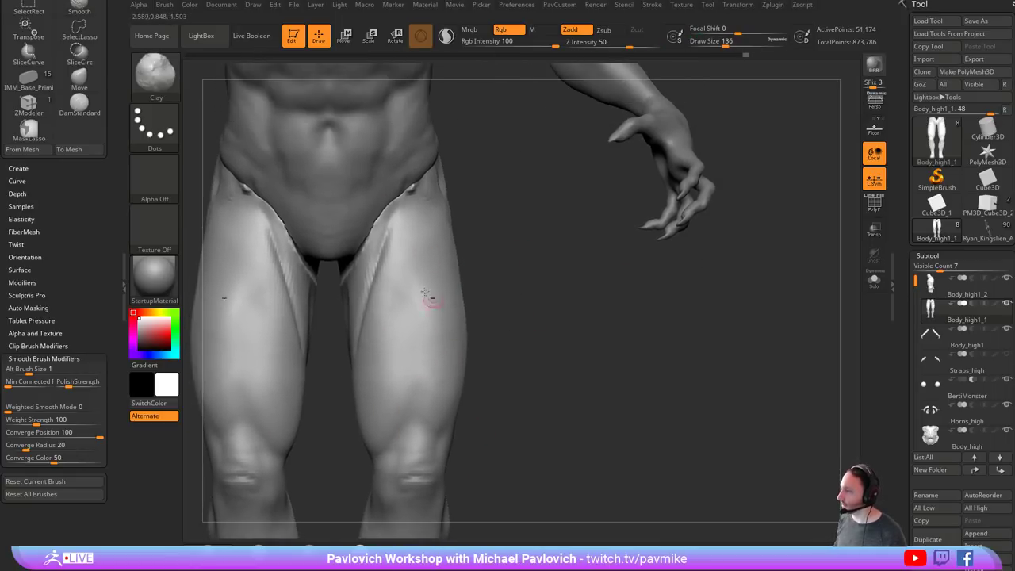
pyautogui.moveTo(487, 366)
pyautogui.mouseDown(button='right')
pyautogui.moveTo(560, 370)
pyautogui.moveTo(524, 230)
pyautogui.mouseUp(button='right')
# - Build up the quadriceps along the front and outer thigh toward the knee with Clay strokes at varying draw sizes up to 305
pyautogui.moveTo(534, 290)
pyautogui.keyDown('shift'); pyautogui.mouseDown()
pyautogui.moveTo(490, 288)
pyautogui.moveTo(461, 300)
pyautogui.mouseUp(); pyautogui.keyUp('shift')
pyautogui.press('s')
pyautogui.moveTo(381, 284); pyautogui.dragTo(431, 277, button='right')
pyautogui.press('s')
pyautogui.moveTo(430, 277); pyautogui.dragTo(442, 300)
pyautogui.press('s')
pyautogui.moveTo(441, 301)
pyautogui.mouseDown()
pyautogui.moveTo(469, 306)
pyautogui.moveTo(447, 301)
pyautogui.mouseUp()
pyautogui.press('s')
pyautogui.moveTo(429, 241)
pyautogui.mouseDown()
pyautogui.moveTo(475, 303)
pyautogui.moveTo(458, 274)
pyautogui.moveTo(438, 265)
pyautogui.moveTo(449, 272)
pyautogui.mouseUp()
pyautogui.keyDown('shift'); pyautogui.moveTo(571, 265); pyautogui.dragTo(524, 274); pyautogui.keyUp('shift')
pyautogui.press('s')
pyautogui.moveTo(480, 299); pyautogui.dragTo(471, 300)
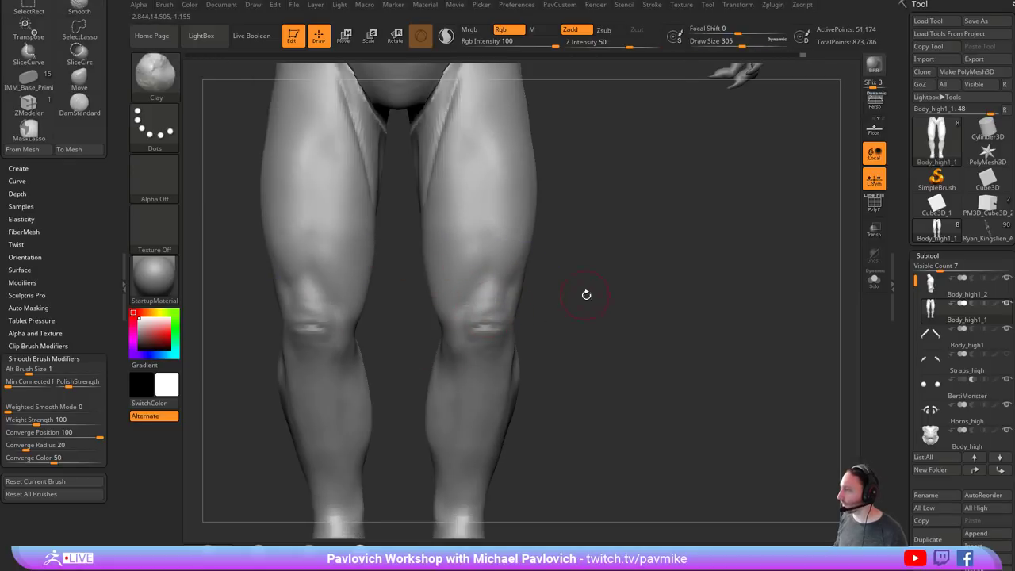
# - Adjust the shape of the leg around the knee with the Move brush
pyautogui.keyDown('alt'); pyautogui.moveTo(587, 295); pyautogui.dragTo(454, 356); pyautogui.keyUp('alt')
pyautogui.press('s')
pyautogui.press('b')
pyautogui.press('m')
pyautogui.press('v')
pyautogui.moveTo(501, 327)
pyautogui.mouseDown()
pyautogui.moveTo(521, 285)
pyautogui.moveTo(494, 310)
pyautogui.moveTo(445, 317)
pyautogui.mouseUp()
pyautogui.moveTo(383, 350)
pyautogui.mouseDown()
pyautogui.moveTo(531, 321)
pyautogui.moveTo(502, 330)
pyautogui.moveTo(484, 287)
pyautogui.mouseUp()
# - Carve the crease at the inner side of the knee with the DamStandard brush at draw size 338
pyautogui.press('b')
pyautogui.press('d')
pyautogui.press('s')
pyautogui.press('s')
pyautogui.click(410, 328)
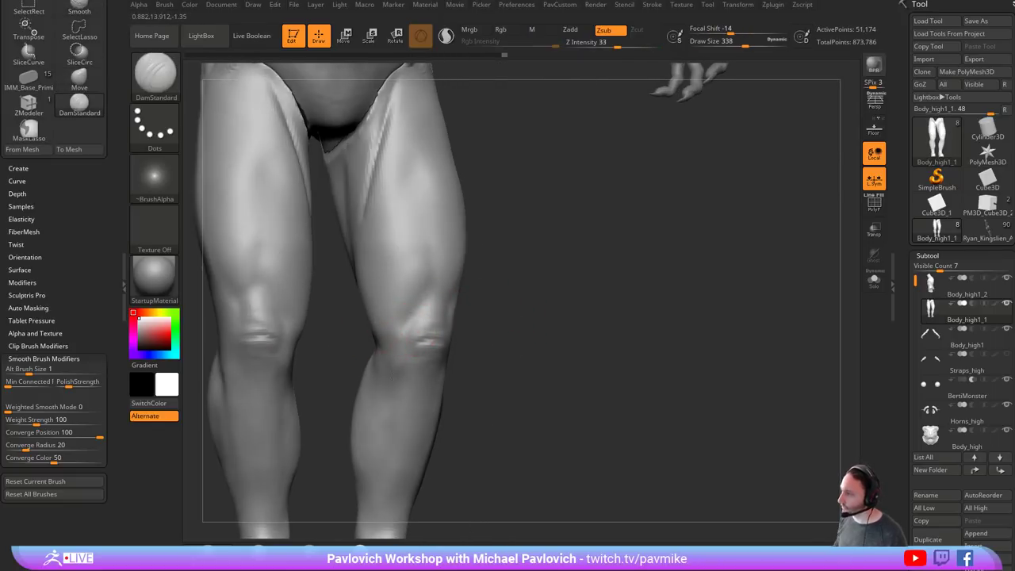
pyautogui.moveTo(377, 340)
pyautogui.mouseDown()
pyautogui.moveTo(416, 411)
pyautogui.moveTo(385, 348)
pyautogui.mouseUp()
# - Carve the form down the lower leg below the knee and smooth it into the shin
pyautogui.moveTo(493, 386)
pyautogui.mouseDown()
pyautogui.moveTo(478, 385)
pyautogui.moveTo(513, 299)
pyautogui.moveTo(507, 310)
pyautogui.mouseUp()
pyautogui.moveTo(390, 242); pyautogui.dragTo(411, 333)
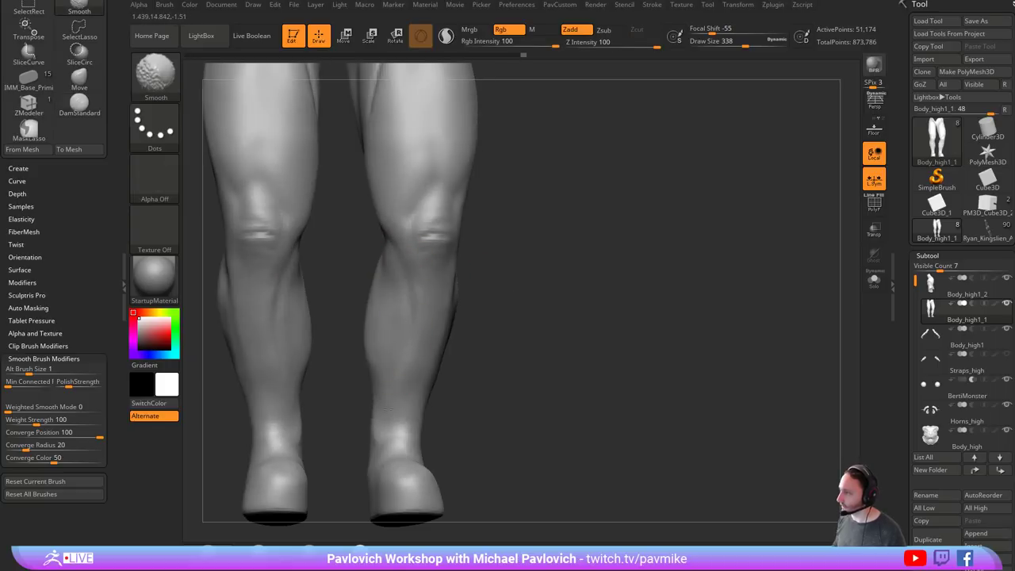
pyautogui.moveTo(493, 333)
pyautogui.keyDown('shift'); pyautogui.mouseDown()
pyautogui.moveTo(476, 317)
pyautogui.moveTo(407, 367)
pyautogui.mouseUp(); pyautogui.keyUp('shift')
pyautogui.keyDown('shift'); pyautogui.moveTo(402, 292); pyautogui.dragTo(408, 337); pyautogui.keyUp('shift')
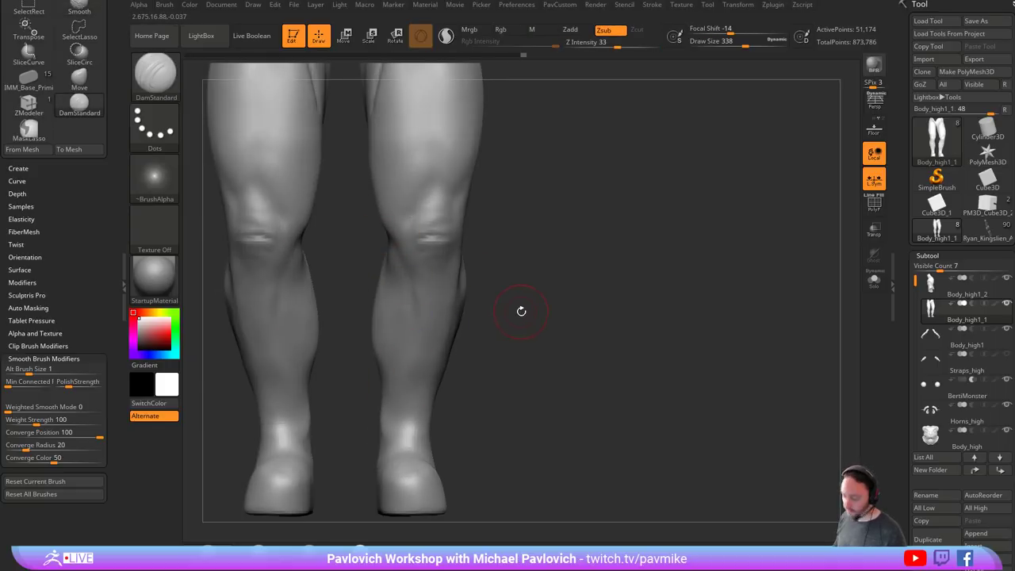
# - Build up the calf muscles of the lower leg with the Clay brush at draw size 400
pyautogui.press('b')
pyautogui.press('c')
pyautogui.press('l')
pyautogui.moveTo(508, 296)
pyautogui.mouseDown()
pyautogui.moveTo(594, 278)
pyautogui.moveTo(405, 301)
pyautogui.moveTo(417, 336)
pyautogui.mouseUp()
pyautogui.moveTo(396, 283); pyautogui.dragTo(431, 408)
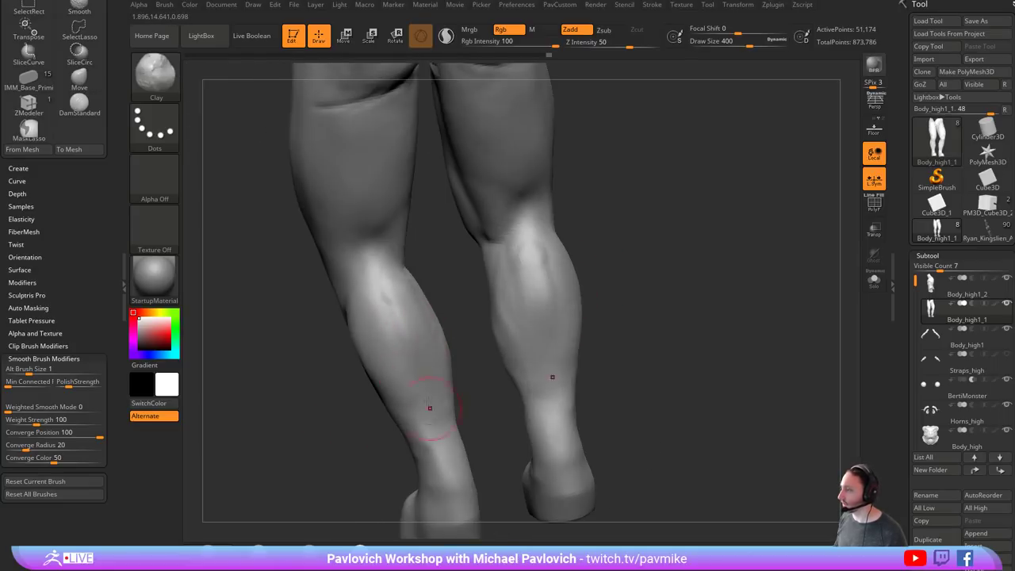
pyautogui.moveTo(323, 411); pyautogui.dragTo(524, 273)
pyautogui.keyDown('alt'); pyautogui.moveTo(567, 306); pyautogui.dragTo(449, 416); pyautogui.keyUp('alt')
pyautogui.keyDown('alt'); pyautogui.moveTo(467, 240); pyautogui.dragTo(324, 420); pyautogui.keyUp('alt')
# - Refine the outer side of the buttock behind the greater trochanter with the Clay brush
pyautogui.moveTo(449, 378); pyautogui.dragTo(392, 273)
pyautogui.moveTo(521, 291); pyautogui.dragTo(430, 239)
pyautogui.keyDown('alt'); pyautogui.moveTo(581, 241); pyautogui.dragTo(777, 258); pyautogui.keyUp('alt')
pyautogui.moveTo(651, 338)
pyautogui.mouseDown()
pyautogui.moveTo(731, 325)
pyautogui.moveTo(656, 322)
pyautogui.mouseUp()
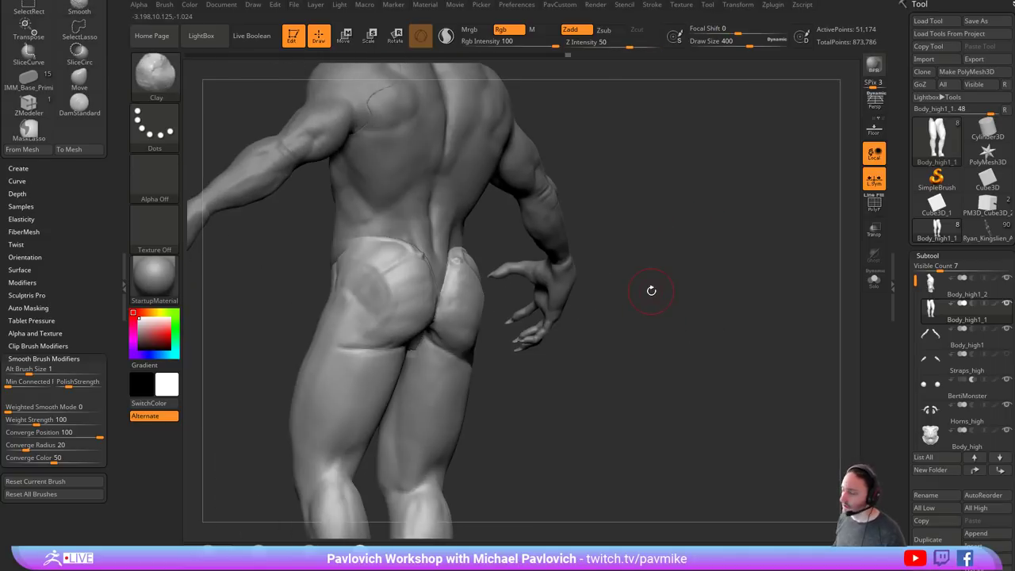
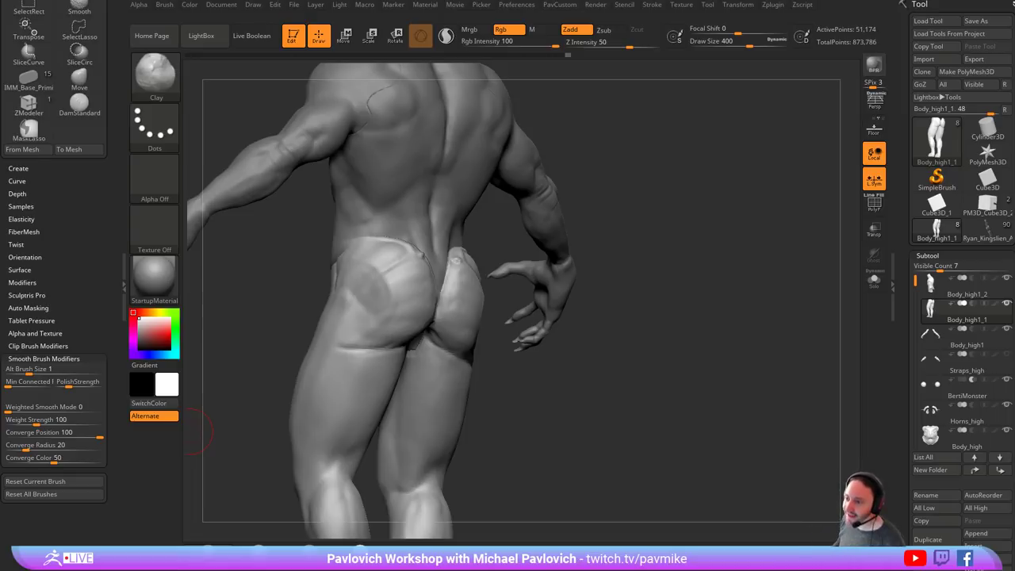
# - Reduce the Clay draw size to 182 and then 172, and strengthen the quadriceps forms on the front thigh
pyautogui.moveTo(653, 183)
pyautogui.mouseDown()
pyautogui.moveTo(664, 188)
pyautogui.moveTo(648, 195)
pyautogui.moveTo(683, 200)
pyautogui.mouseUp()
pyautogui.press('s')
pyautogui.click(656, 193)
pyautogui.press('s')
pyautogui.moveTo(527, 381); pyautogui.dragTo(516, 382)
pyautogui.moveTo(535, 444)
pyautogui.keyDown('alt'); pyautogui.mouseDown()
pyautogui.moveTo(541, 233)
pyautogui.moveTo(547, 258)
pyautogui.mouseUp(); pyautogui.keyUp('alt')
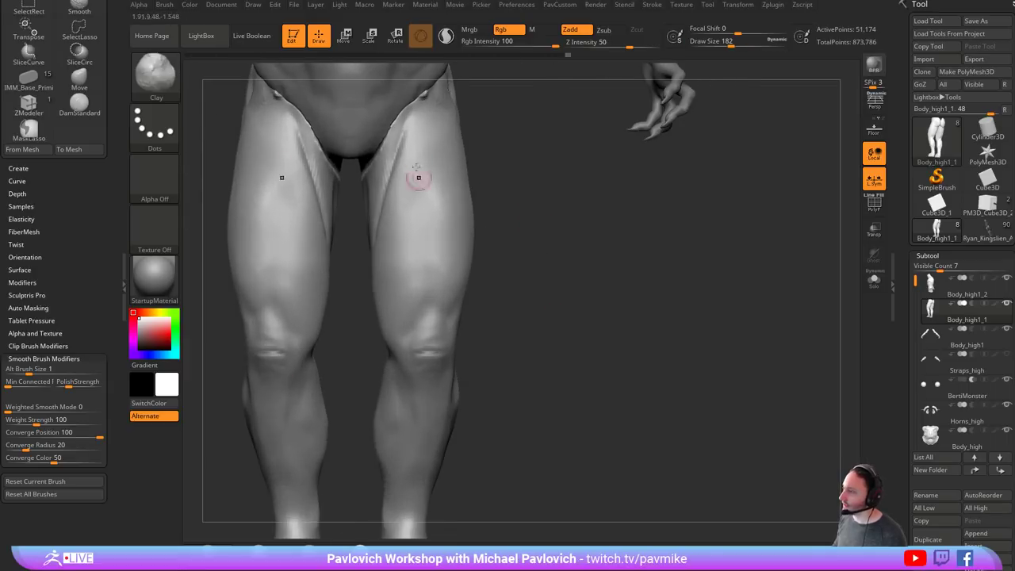
pyautogui.press('s')
pyautogui.moveTo(436, 267); pyautogui.dragTo(435, 266)
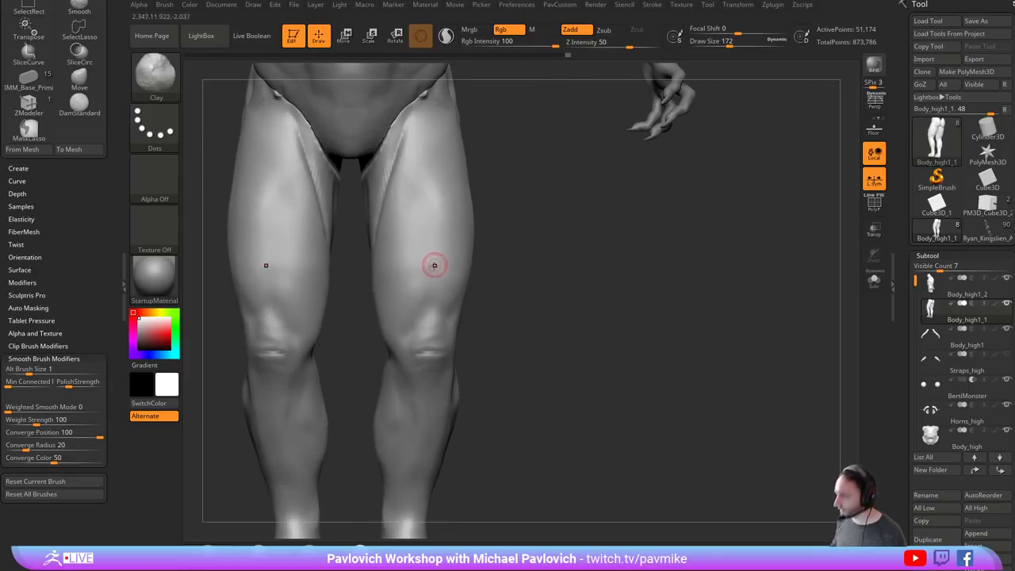
# - Check the legs from the side and front, and bring up the ZBrush Training 2018 Video List spreadsheet in the browser
pyautogui.keyDown('alt'); pyautogui.moveTo(537, 283); pyautogui.dragTo(410, 309); pyautogui.keyUp('alt')
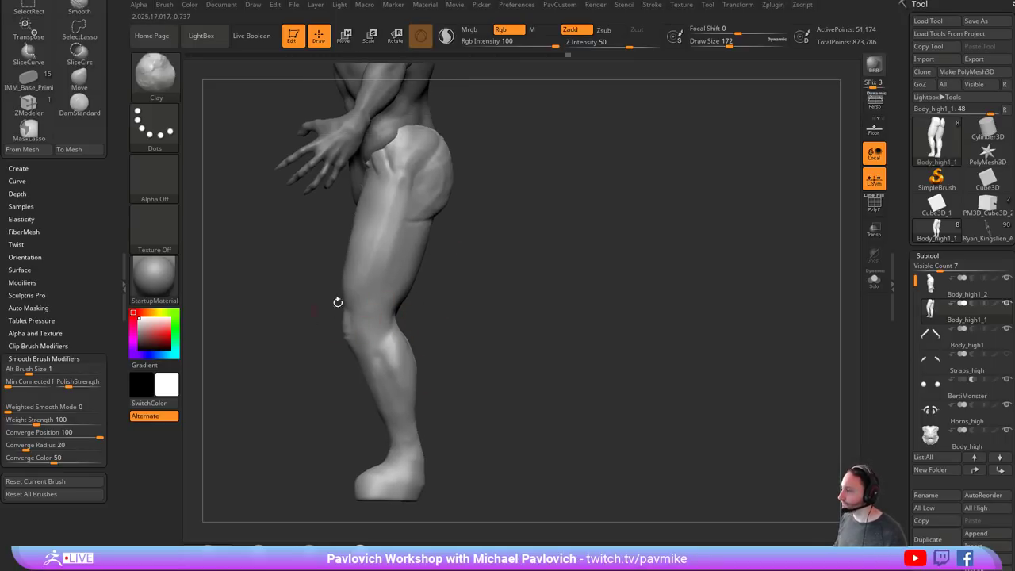
pyautogui.moveTo(338, 302); pyautogui.dragTo(491, 286)
pyautogui.press('s')
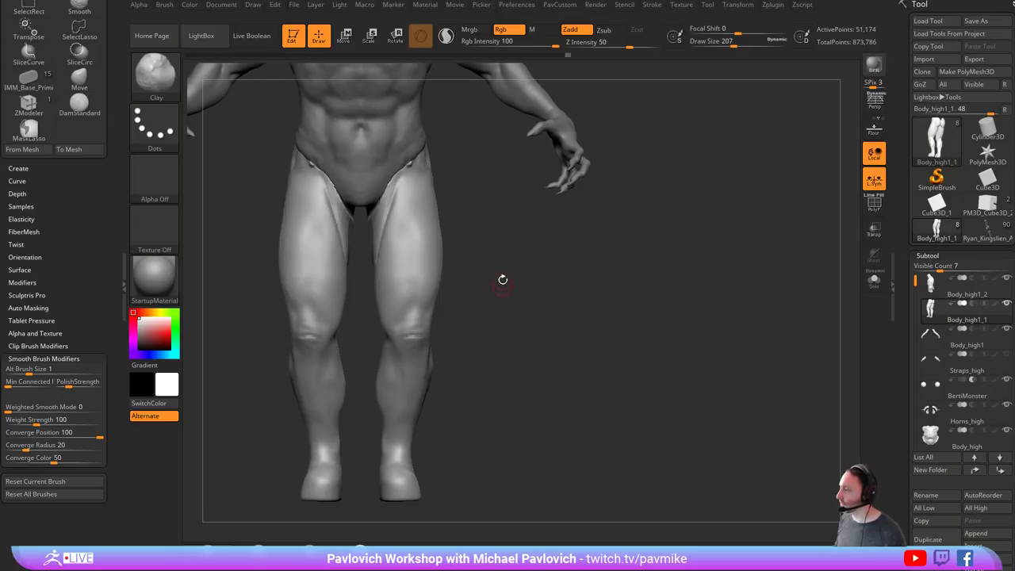
pyautogui.moveTo(476, 0); pyautogui.dragTo(529, 32)
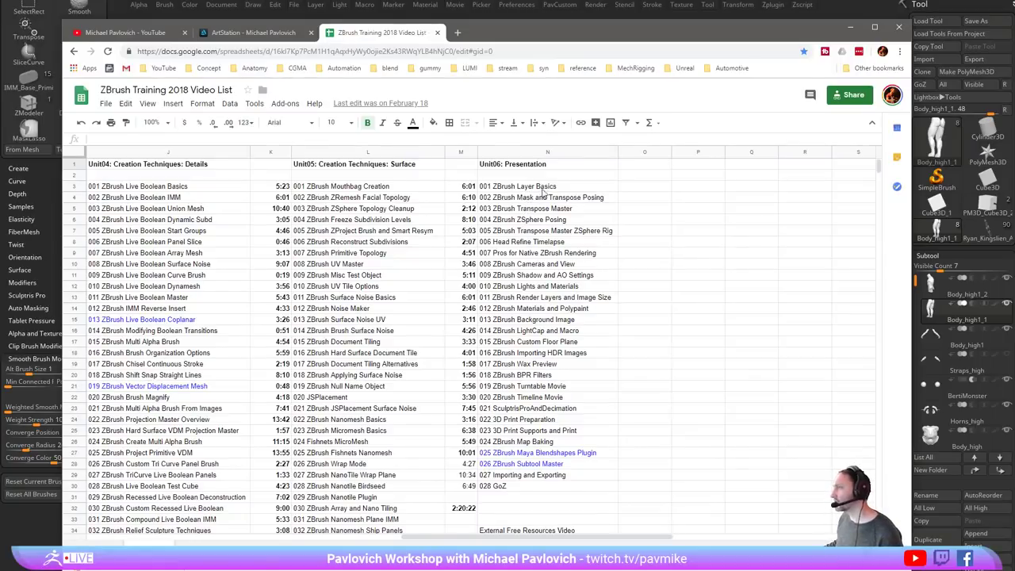
# - Switch back to ZBrush from the browser and mask the lower legs below the knees, softening the mask edge
pyautogui.moveTo(548, 34); pyautogui.dragTo(615, 568)
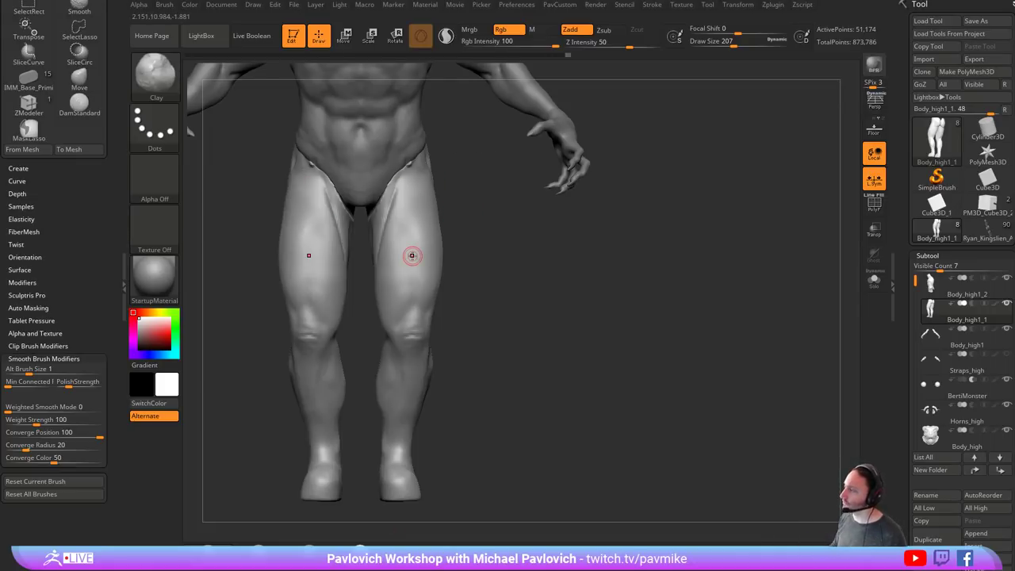
pyautogui.moveTo(512, 217); pyautogui.dragTo(532, 299)
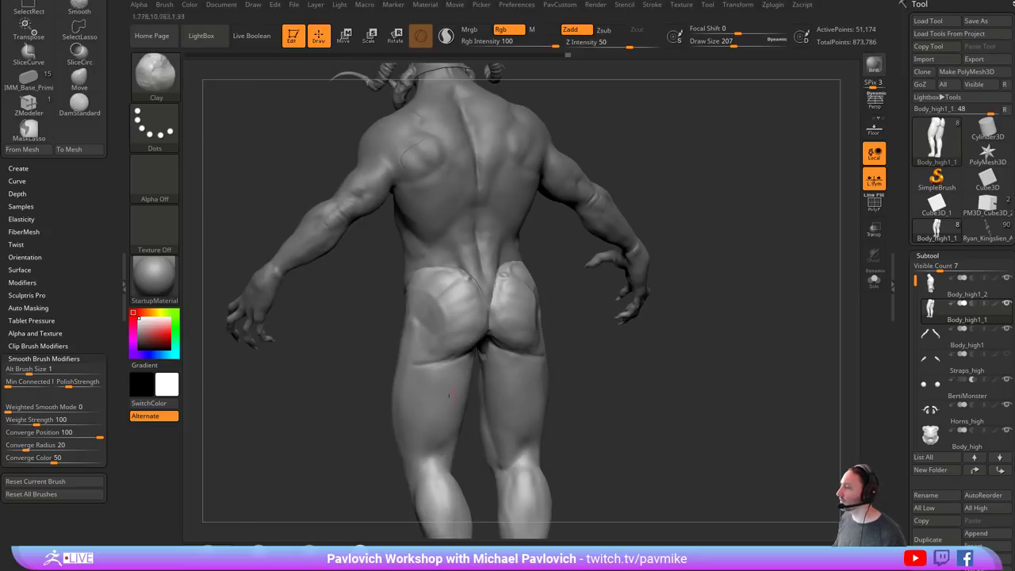
pyautogui.moveTo(649, 394)
pyautogui.mouseDown()
pyautogui.moveTo(666, 333)
pyautogui.moveTo(655, 269)
pyautogui.mouseUp()
pyautogui.press('w')
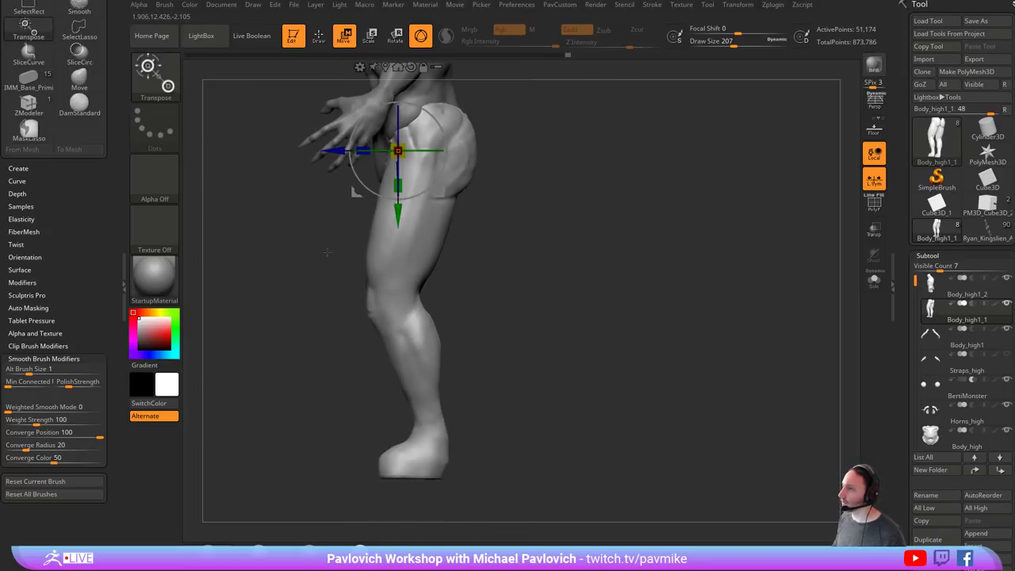
pyautogui.moveTo(484, 351)
pyautogui.keyDown('ctrl'); pyautogui.mouseDown()
pyautogui.moveTo(396, 302)
pyautogui.moveTo(712, 401)
pyautogui.mouseUp(); pyautogui.keyUp('ctrl')
pyautogui.press('y')
pyautogui.keyDown('ctrl'); pyautogui.click(421, 346); pyautogui.keyUp('ctrl')
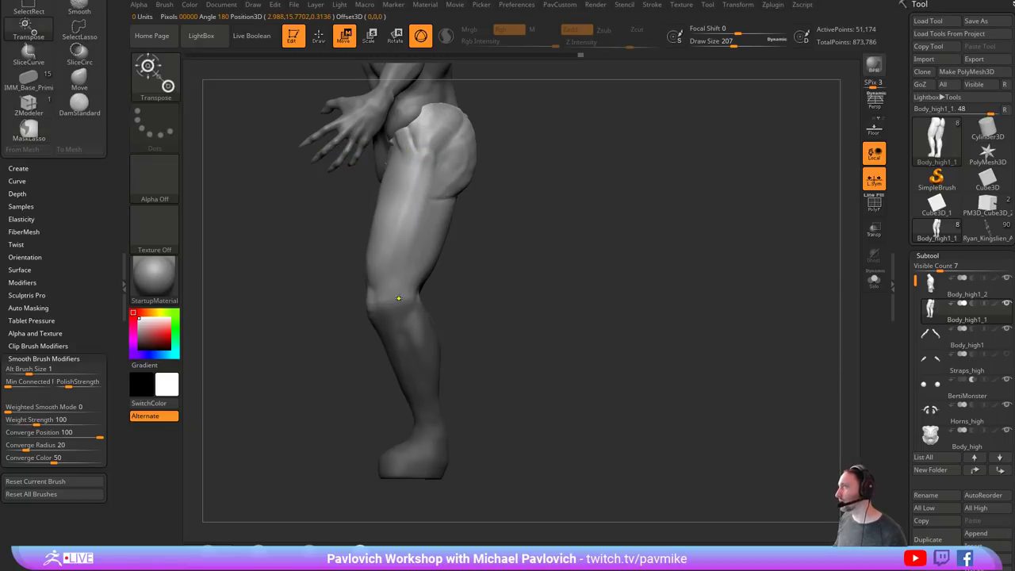
pyautogui.keyDown('ctrl'); pyautogui.click(394, 311); pyautogui.keyUp('ctrl')
# - Show the Masking options and sharpen the edge of the lower-leg mask at the knee
pyautogui.moveTo(901, 378); pyautogui.dragTo(905, 222)
pyautogui.scroll(-5, 904, 222)
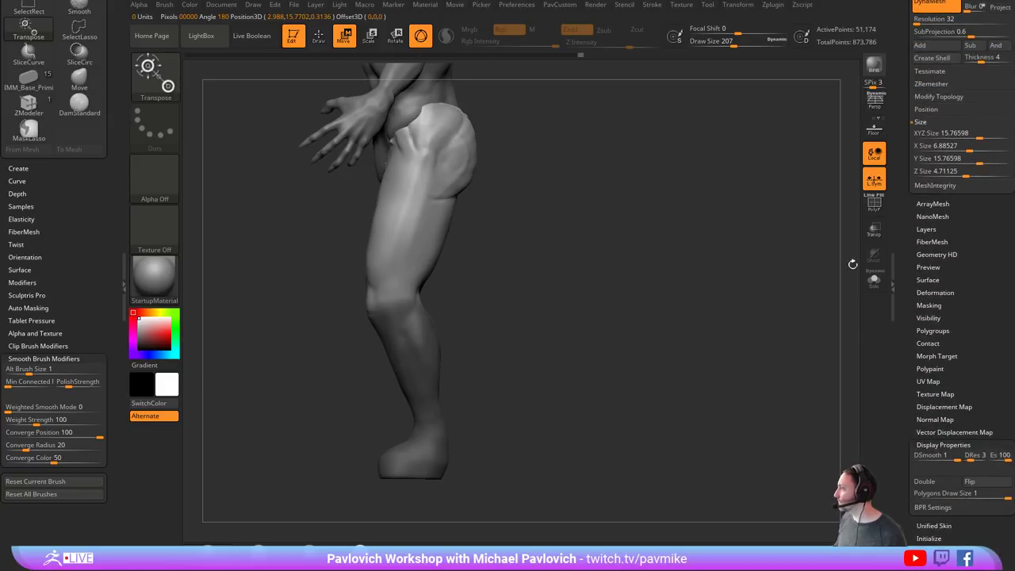
pyautogui.moveTo(923, 304); pyautogui.dragTo(908, 278)
pyautogui.click(920, 294)
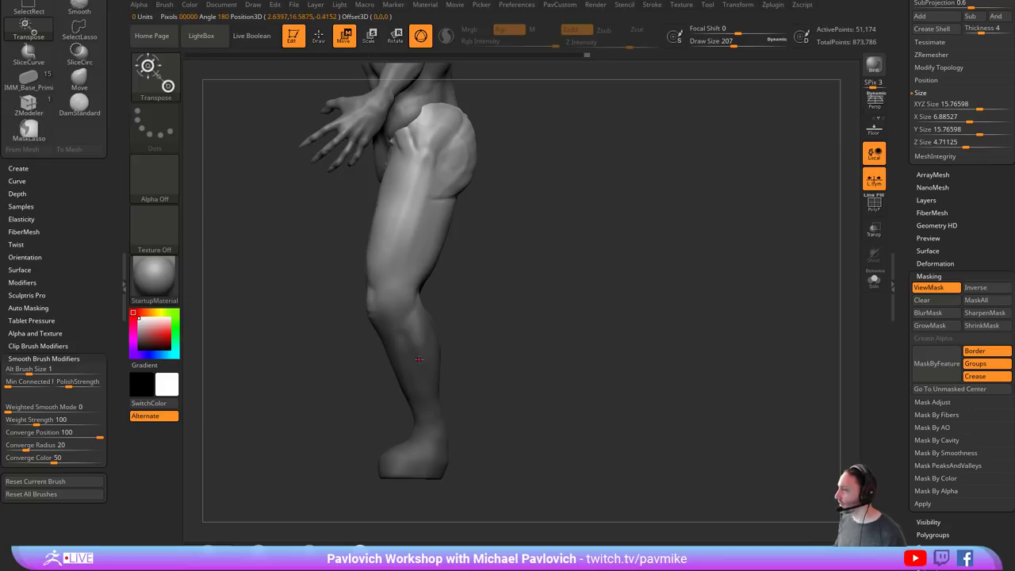
pyautogui.press('q')
pyautogui.moveTo(415, 245); pyautogui.dragTo(435, 249, button='right')
pyautogui.keyDown('ctrl'); pyautogui.keyDown('alt'); pyautogui.click(418, 248); pyautogui.keyUp('alt'); pyautogui.keyUp('ctrl')
pyautogui.keyDown('ctrl'); pyautogui.keyDown('alt'); pyautogui.click(419, 247); pyautogui.keyUp('alt'); pyautogui.keyUp('ctrl')
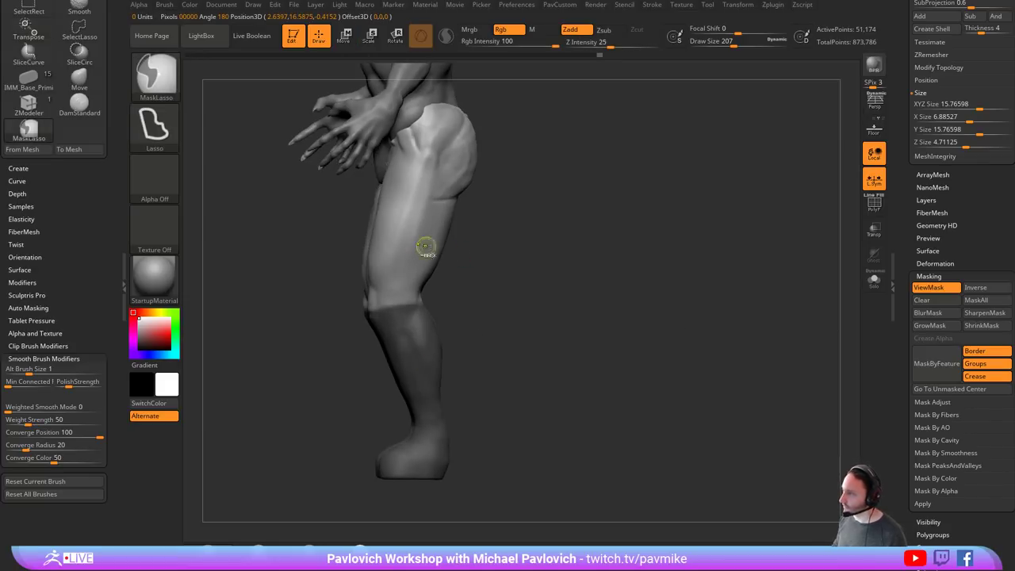
# - Blur the lower-leg mask at the knee, invert it and invert it back
pyautogui.keyDown('ctrl'); pyautogui.click(421, 363); pyautogui.keyUp('ctrl')
pyautogui.keyDown('ctrl'); pyautogui.click(420, 363); pyautogui.keyUp('ctrl')
pyautogui.keyDown('ctrl'); pyautogui.click(550, 331); pyautogui.keyUp('ctrl')
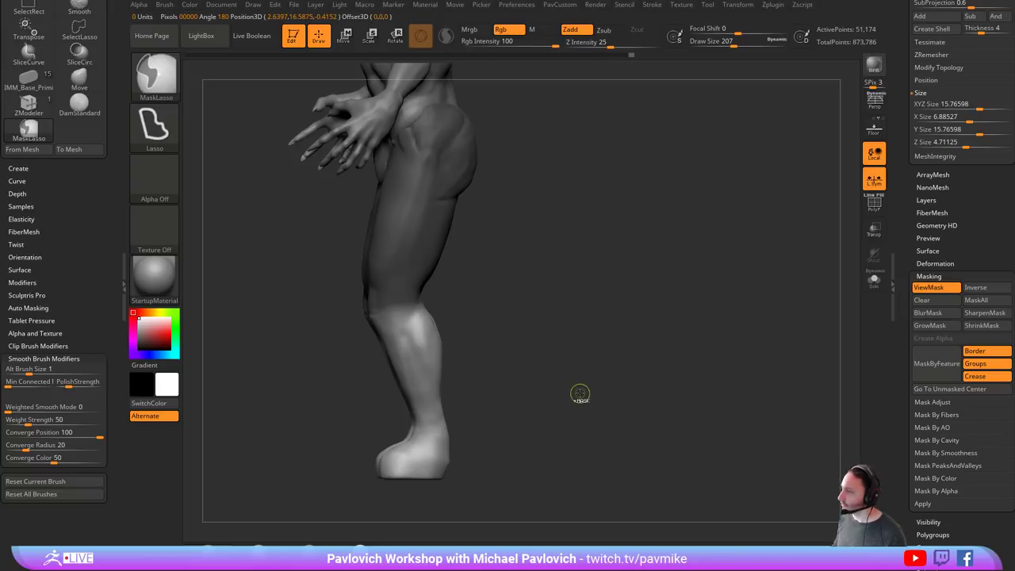
pyautogui.keyDown('ctrl'); pyautogui.click(583, 386); pyautogui.keyUp('ctrl')
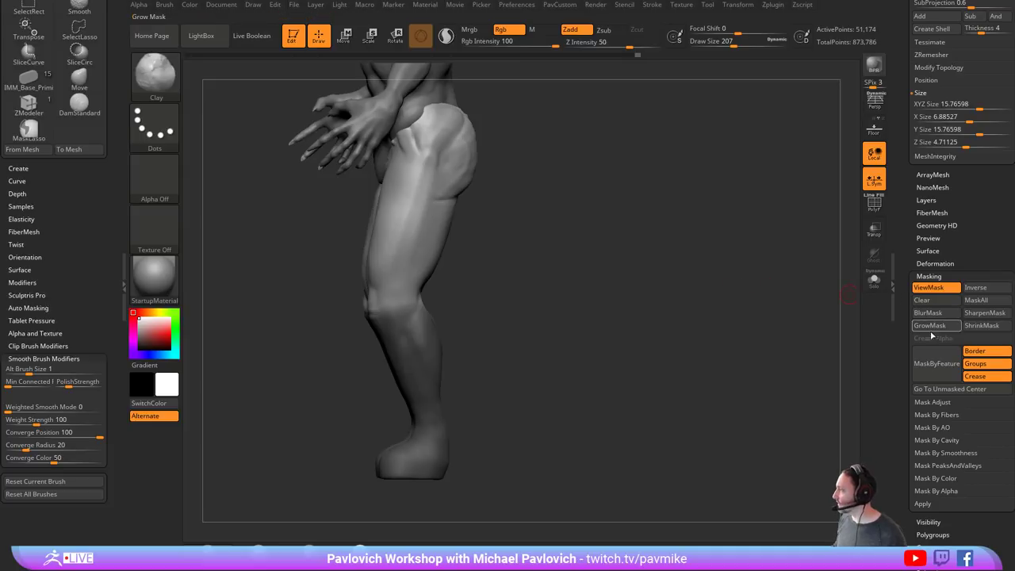
# - Sharpen the lower-leg mask once more, and soften its edge with two passes of BlurMask
pyautogui.press('ctrl')
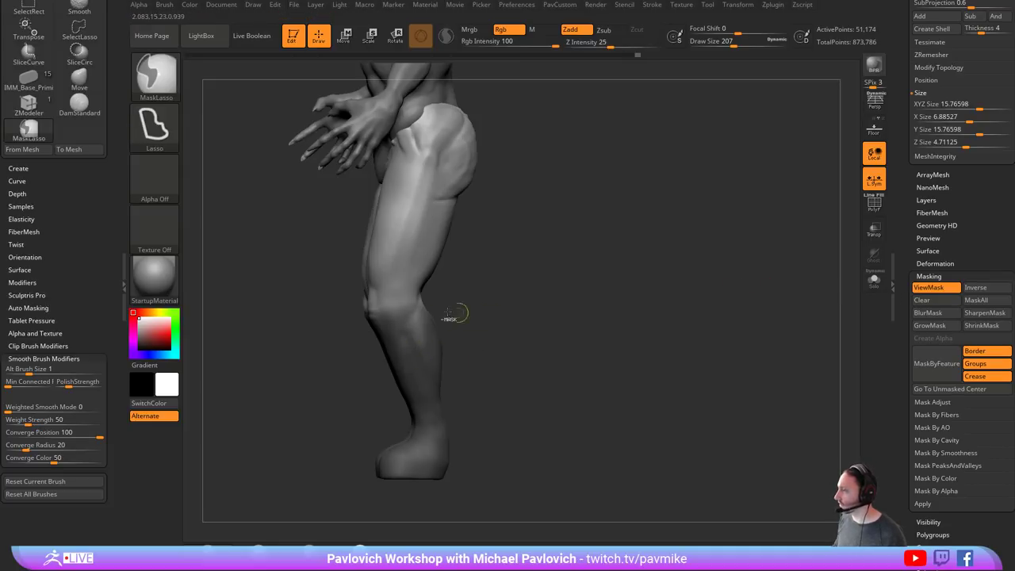
pyautogui.keyDown('ctrl'); pyautogui.keyDown('alt'); pyautogui.click(422, 314); pyautogui.keyUp('alt'); pyautogui.keyUp('ctrl')
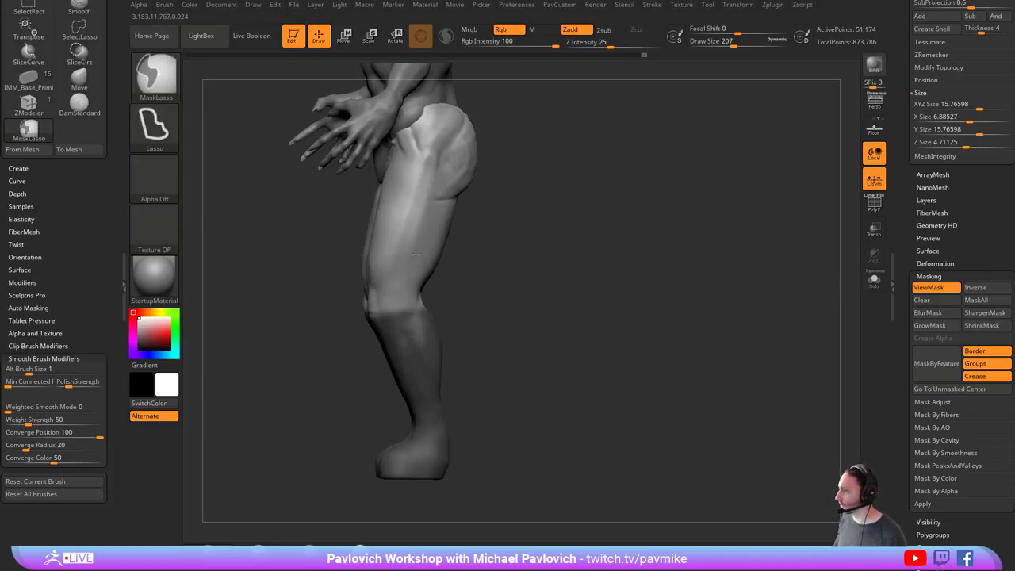
pyautogui.click(937, 315)
pyautogui.click(937, 315)
# - Invert the mask, bend the lower legs backward at the knees with the transpose tool, and clear the mask
pyautogui.keyDown('shift'); pyautogui.moveTo(658, 313); pyautogui.dragTo(639, 312); pyautogui.keyUp('shift')
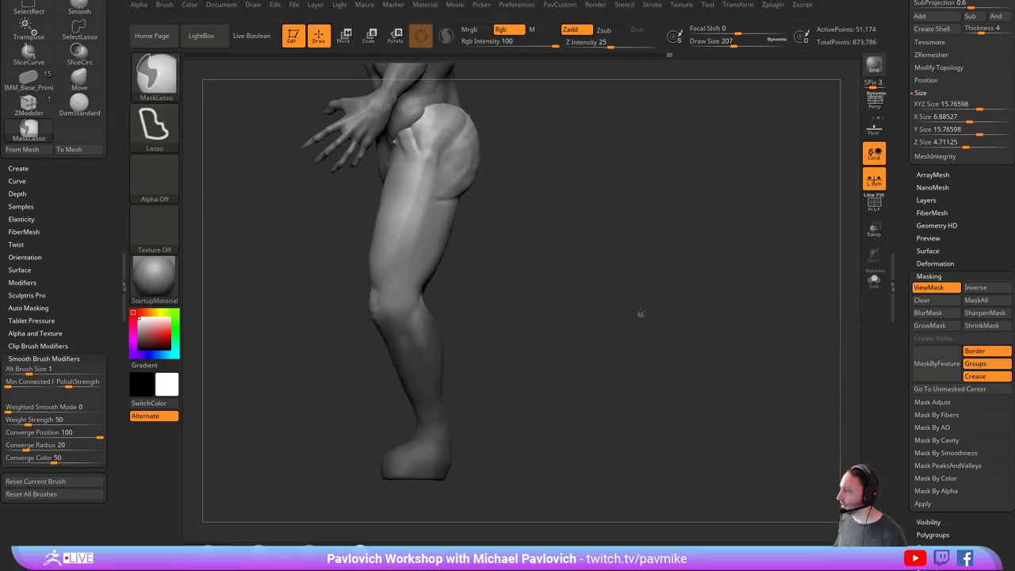
pyautogui.keyDown('ctrl'); pyautogui.click(640, 312); pyautogui.keyUp('ctrl')
pyautogui.press('w')
pyautogui.moveTo(450, 293); pyautogui.dragTo(429, 258)
pyautogui.press('q')
pyautogui.moveTo(544, 286); pyautogui.dragTo(583, 287)
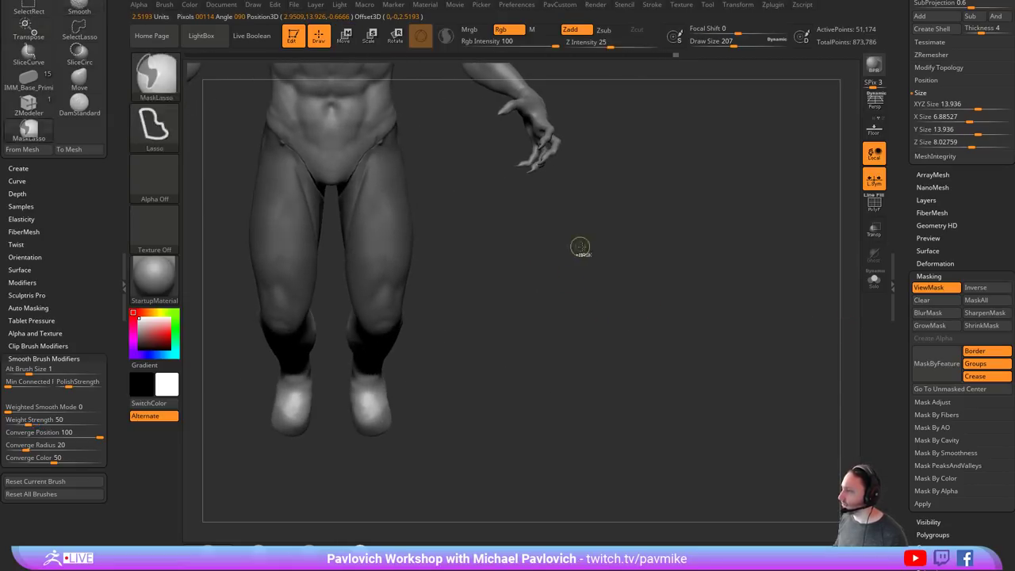
pyautogui.keyDown('ctrl'); pyautogui.moveTo(580, 247); pyautogui.dragTo(698, 299); pyautogui.keyUp('ctrl')
# - Build up the kneecaps on the fronts of the bent knees with the Clay brush at draw size 207
pyautogui.keyDown('alt'); pyautogui.moveTo(645, 244); pyautogui.dragTo(692, 295); pyautogui.keyUp('alt')
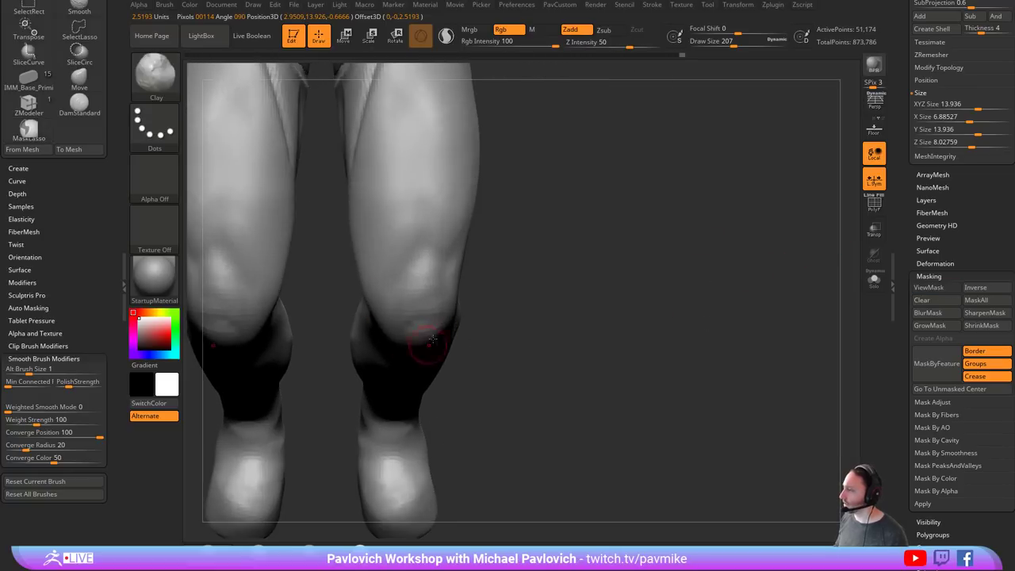
pyautogui.keyDown('alt'); pyautogui.moveTo(582, 284); pyautogui.dragTo(519, 336); pyautogui.keyUp('alt')
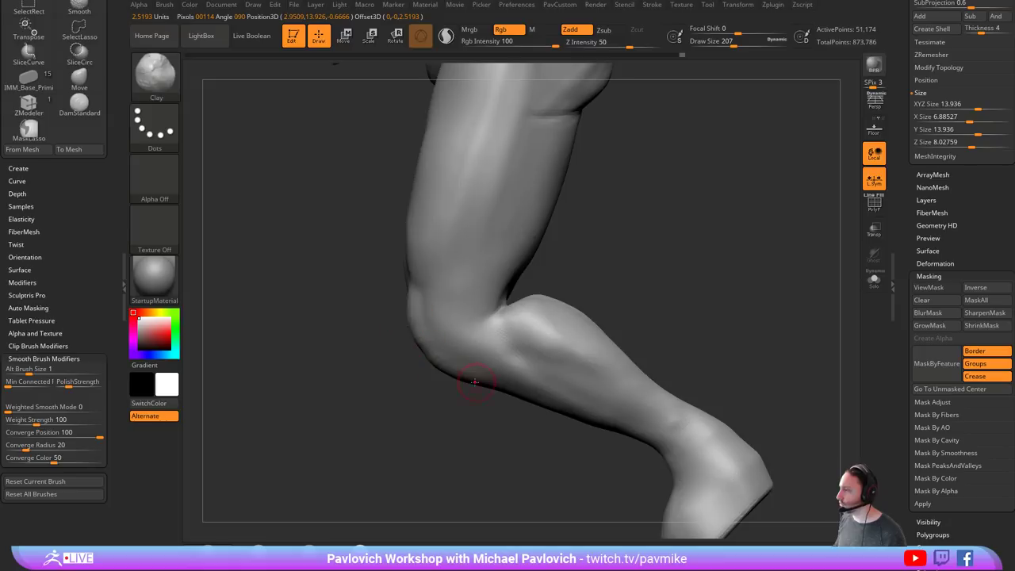
pyautogui.moveTo(327, 400); pyautogui.dragTo(446, 366)
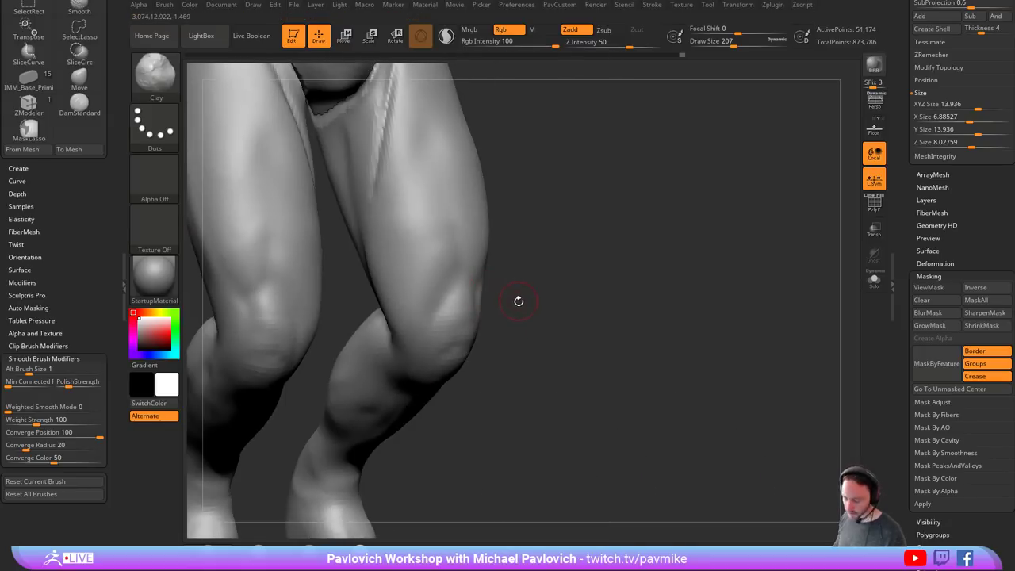
pyautogui.moveTo(517, 300)
pyautogui.mouseDown()
pyautogui.moveTo(428, 322)
pyautogui.moveTo(441, 345)
pyautogui.mouseUp()
pyautogui.moveTo(434, 288); pyautogui.dragTo(438, 316)
pyautogui.moveTo(480, 356)
pyautogui.mouseDown()
pyautogui.moveTo(471, 392)
pyautogui.moveTo(446, 371)
pyautogui.mouseUp()
pyautogui.moveTo(515, 372)
pyautogui.mouseDown()
pyautogui.moveTo(427, 321)
pyautogui.moveTo(433, 354)
pyautogui.mouseUp()
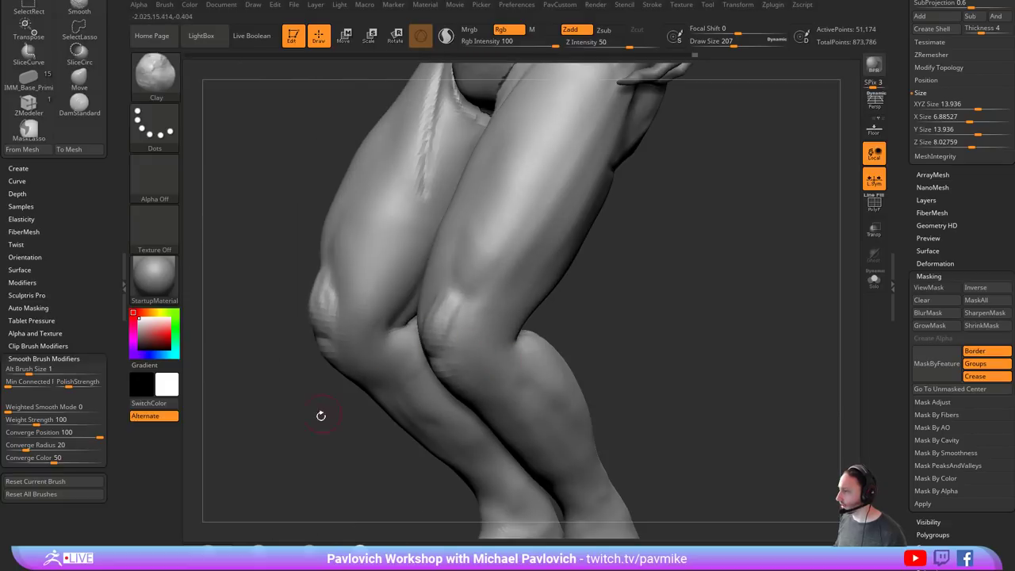
# - Define the patella outline and the bony landmarks below and beside the knee with the Clay brush
pyautogui.moveTo(321, 416); pyautogui.dragTo(403, 394)
pyautogui.moveTo(423, 330); pyautogui.dragTo(435, 307)
pyautogui.moveTo(544, 344)
pyautogui.mouseDown()
pyautogui.moveTo(454, 345)
pyautogui.moveTo(440, 339)
pyautogui.moveTo(436, 311)
pyautogui.mouseUp()
pyautogui.moveTo(545, 326); pyautogui.dragTo(435, 331)
pyautogui.moveTo(430, 337); pyautogui.dragTo(432, 326)
pyautogui.moveTo(558, 303)
pyautogui.mouseDown()
pyautogui.moveTo(421, 317)
pyautogui.moveTo(449, 285)
pyautogui.mouseUp()
pyautogui.moveTo(551, 259)
pyautogui.mouseDown()
pyautogui.moveTo(488, 274)
pyautogui.moveTo(481, 258)
pyautogui.mouseUp()
pyautogui.moveTo(560, 294)
pyautogui.mouseDown()
pyautogui.moveTo(595, 314)
pyautogui.moveTo(431, 294)
pyautogui.mouseUp()
pyautogui.moveTo(545, 270); pyautogui.dragTo(459, 330)
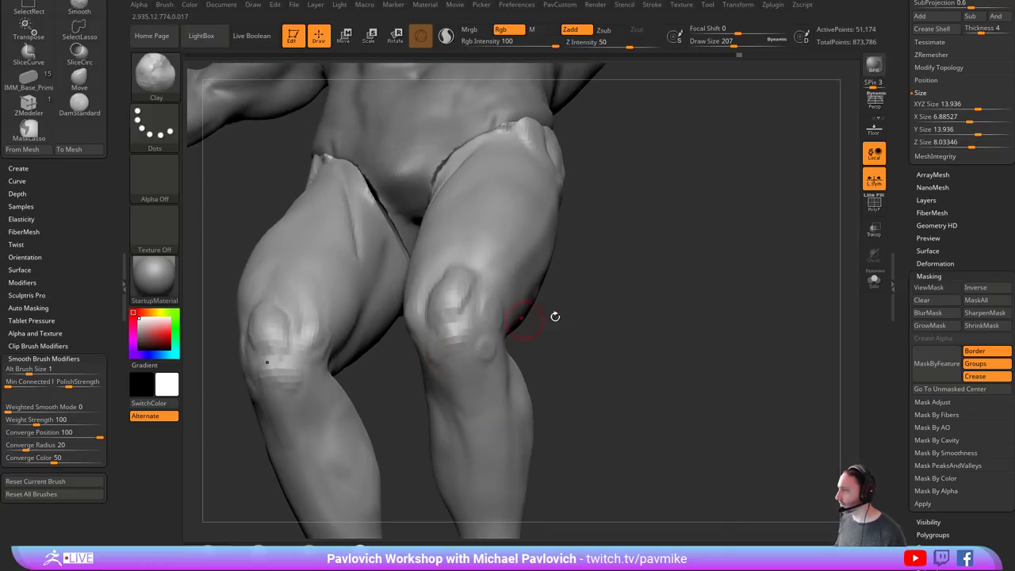
# - Review the bent legs and buttocks from behind, the front and the side
pyautogui.moveTo(553, 315); pyautogui.dragTo(517, 280)
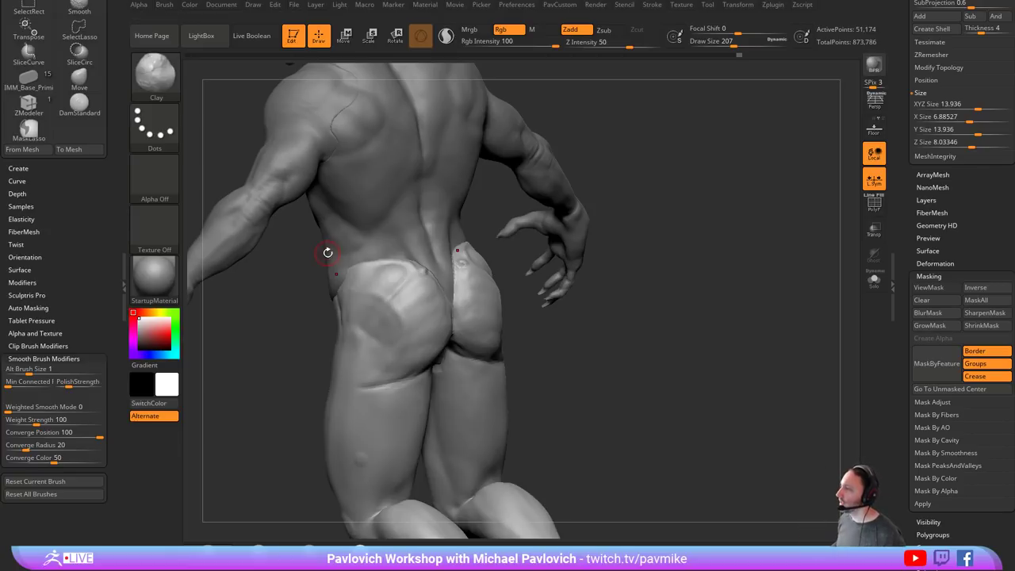
pyautogui.moveTo(657, 221); pyautogui.dragTo(292, 193)
pyautogui.moveTo(643, 270); pyautogui.dragTo(668, 234)
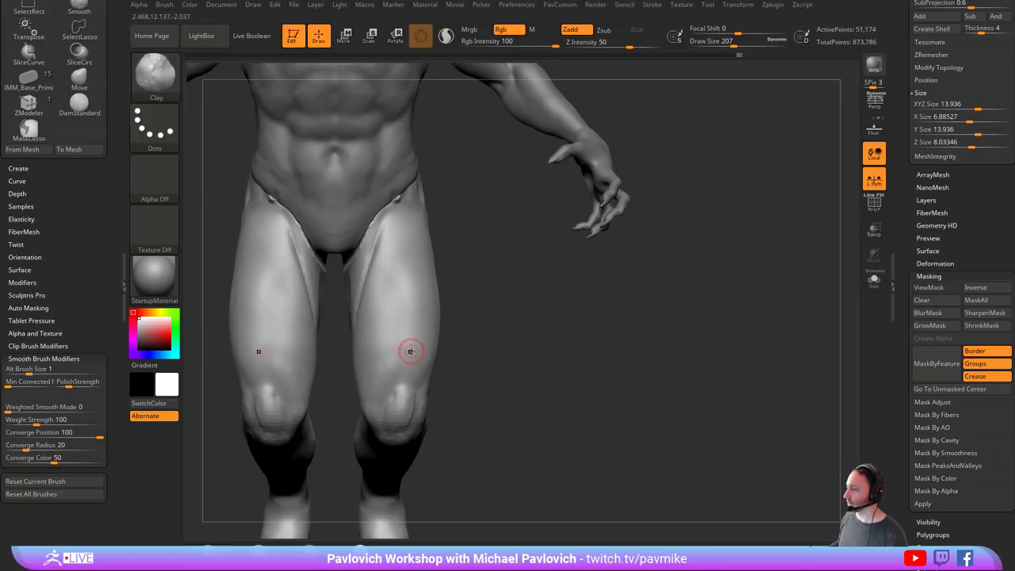
pyautogui.moveTo(528, 295); pyautogui.dragTo(423, 311)
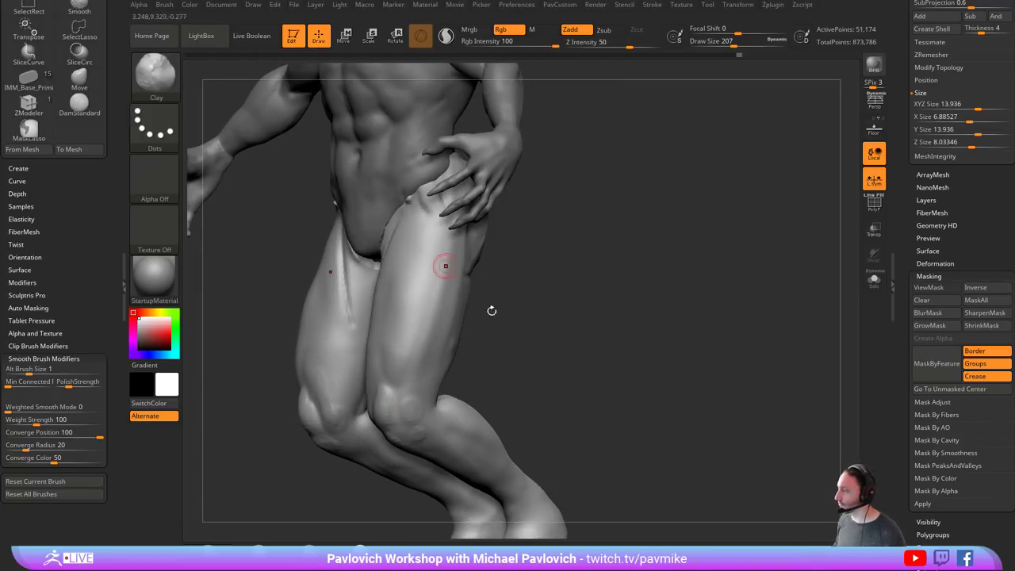
pyautogui.moveTo(566, 372); pyautogui.dragTo(605, 371)
pyautogui.moveTo(606, 326); pyautogui.dragTo(548, 328)
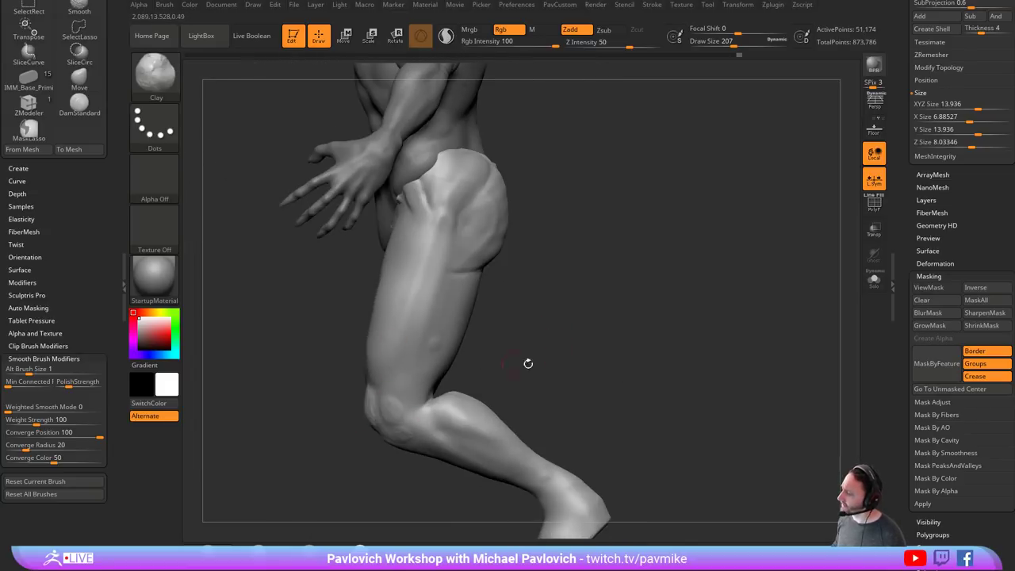
pyautogui.moveTo(528, 363); pyautogui.dragTo(527, 302)
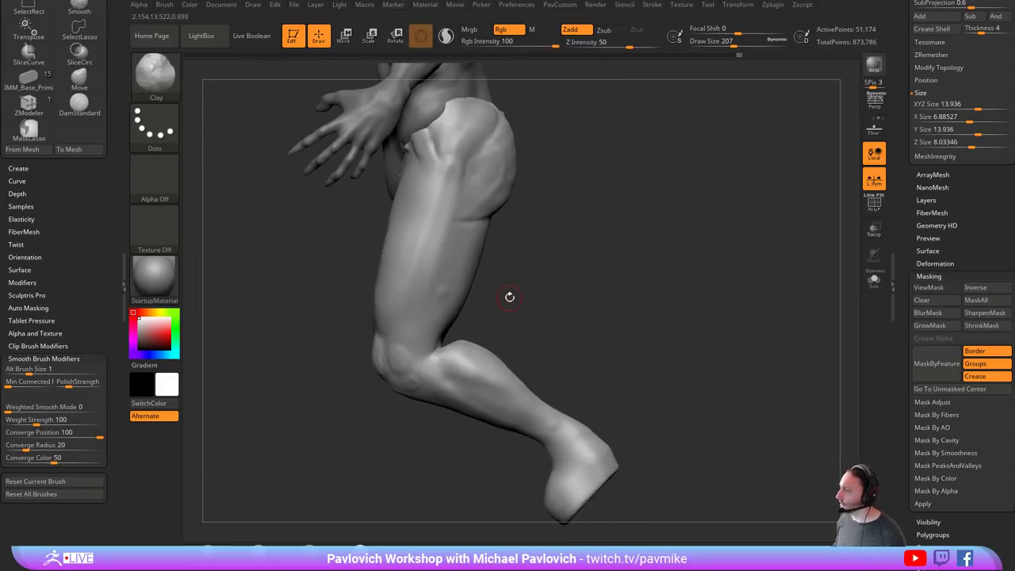
# - Reshape the front profile of the bent knee with the Move brush at draw sizes 542 and 372
pyautogui.press('s')
pyautogui.moveTo(367, 391); pyautogui.dragTo(392, 388)
pyautogui.press('b')
pyautogui.press('m')
pyautogui.press('v')
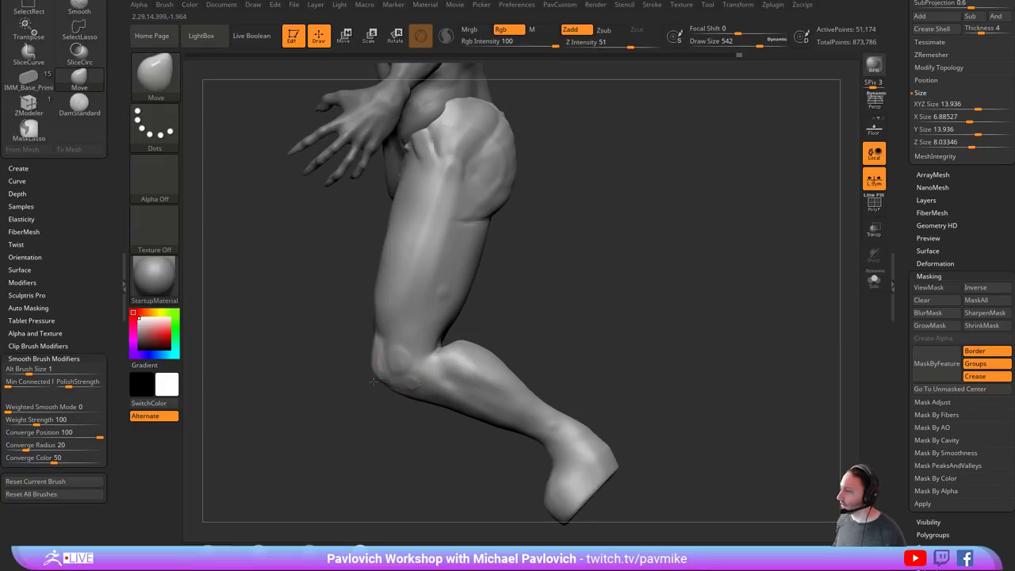
pyautogui.moveTo(347, 362)
pyautogui.mouseDown()
pyautogui.moveTo(436, 367)
pyautogui.moveTo(356, 352)
pyautogui.moveTo(404, 351)
pyautogui.mouseUp()
pyautogui.press('s')
pyautogui.moveTo(361, 353); pyautogui.dragTo(367, 355)
pyautogui.press('s')
pyautogui.moveTo(447, 341)
pyautogui.mouseDown()
pyautogui.moveTo(412, 345)
pyautogui.moveTo(428, 347)
pyautogui.mouseUp()
pyautogui.moveTo(455, 335); pyautogui.dragTo(455, 357)
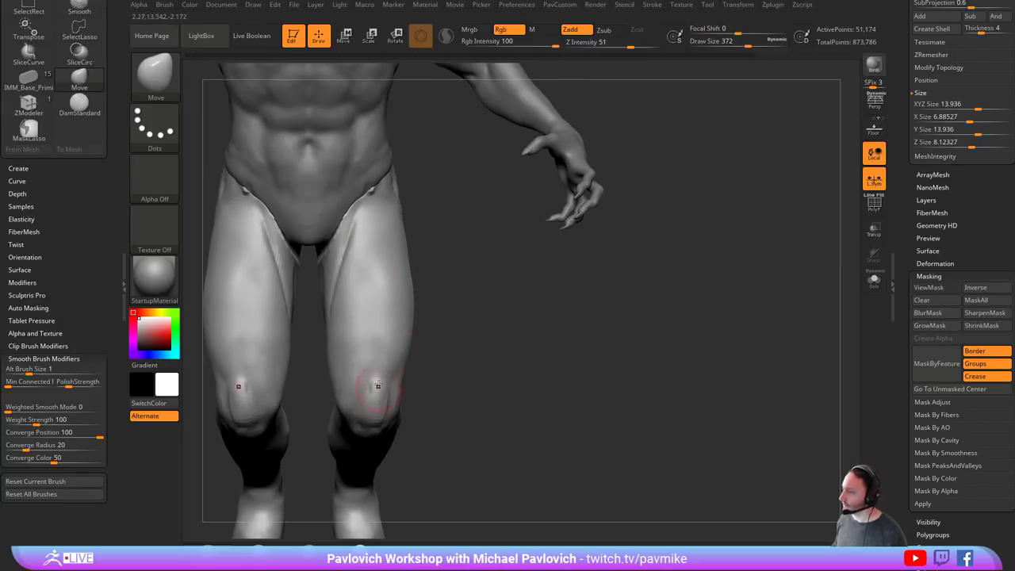
# - Check the bent legs from behind and make the arms the active subtool
pyautogui.moveTo(478, 304); pyautogui.dragTo(361, 285)
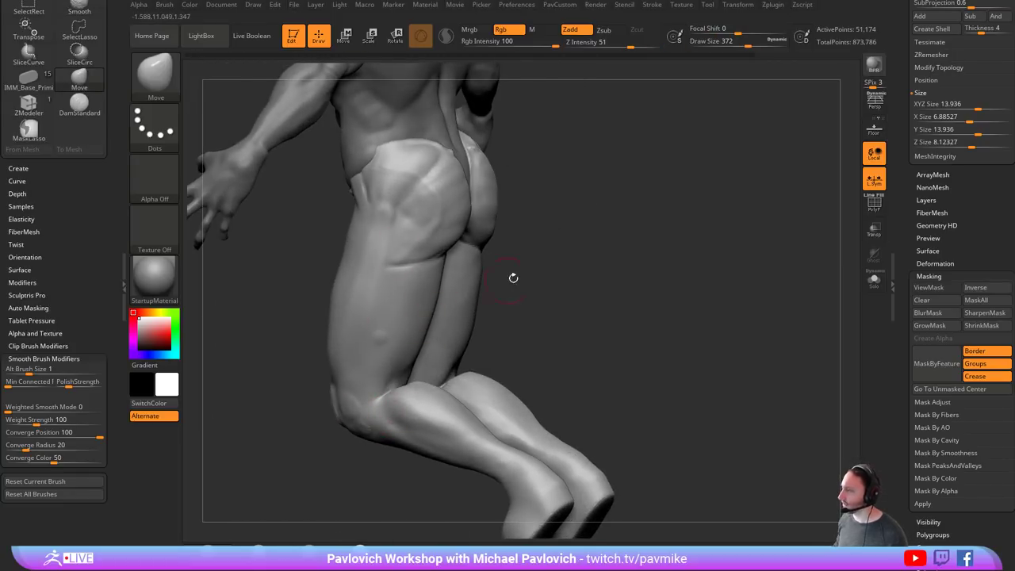
pyautogui.moveTo(513, 279)
pyautogui.mouseDown()
pyautogui.moveTo(607, 227)
pyautogui.moveTo(458, 288)
pyautogui.moveTo(384, 273)
pyautogui.mouseUp()
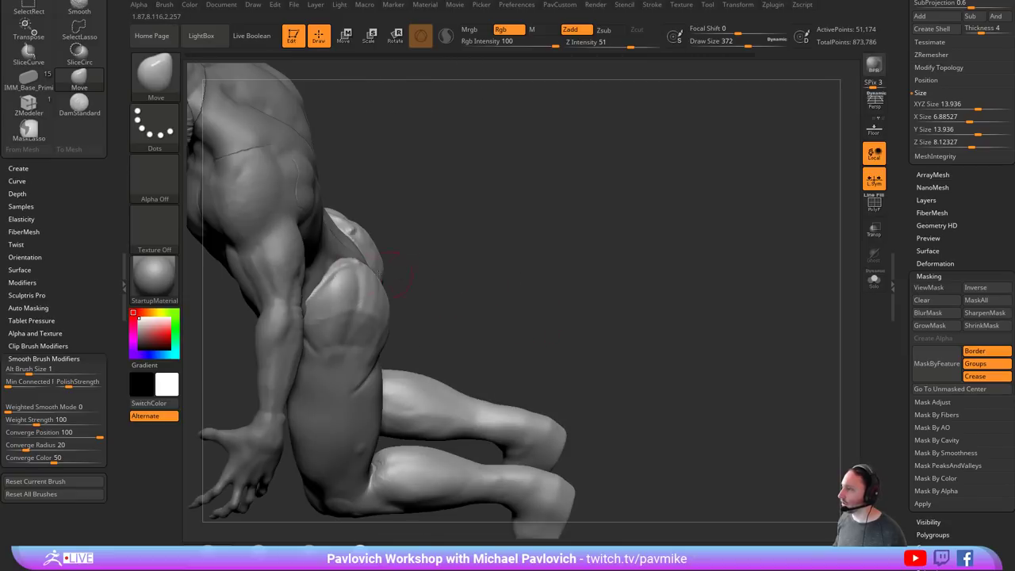
pyautogui.keyDown('alt'); pyautogui.click(303, 312); pyautogui.keyUp('alt')
pyautogui.moveTo(482, 315); pyautogui.dragTo(529, 305)
# - Mask the forearms and hands, invert the mask, and bend the forearms at the elbows with the transpose tool
pyautogui.moveTo(496, 371)
pyautogui.keyDown('ctrl'); pyautogui.mouseDown()
pyautogui.moveTo(472, 280)
pyautogui.moveTo(431, 271)
pyautogui.moveTo(297, 376)
pyautogui.moveTo(453, 508)
pyautogui.mouseUp(); pyautogui.keyUp('ctrl')
pyautogui.keyDown('ctrl'); pyautogui.click(421, 341); pyautogui.keyUp('ctrl')
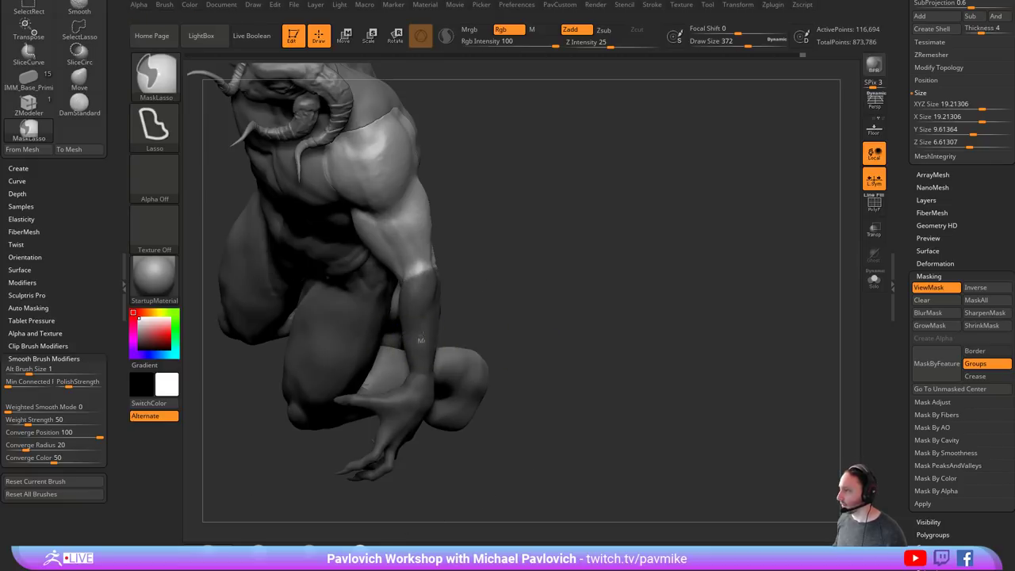
pyautogui.keyDown('ctrl'); pyautogui.click(547, 238); pyautogui.keyUp('ctrl')
pyautogui.press('w')
pyautogui.keyDown('alt'); pyautogui.click(421, 281); pyautogui.keyUp('alt')
pyautogui.moveTo(434, 236)
pyautogui.mouseDown()
pyautogui.moveTo(467, 250)
pyautogui.moveTo(452, 258)
pyautogui.moveTo(468, 270)
pyautogui.moveTo(520, 278)
pyautogui.mouseUp()
pyautogui.press('q')
pyautogui.moveTo(675, 196); pyautogui.dragTo(480, 224)
pyautogui.press('2')
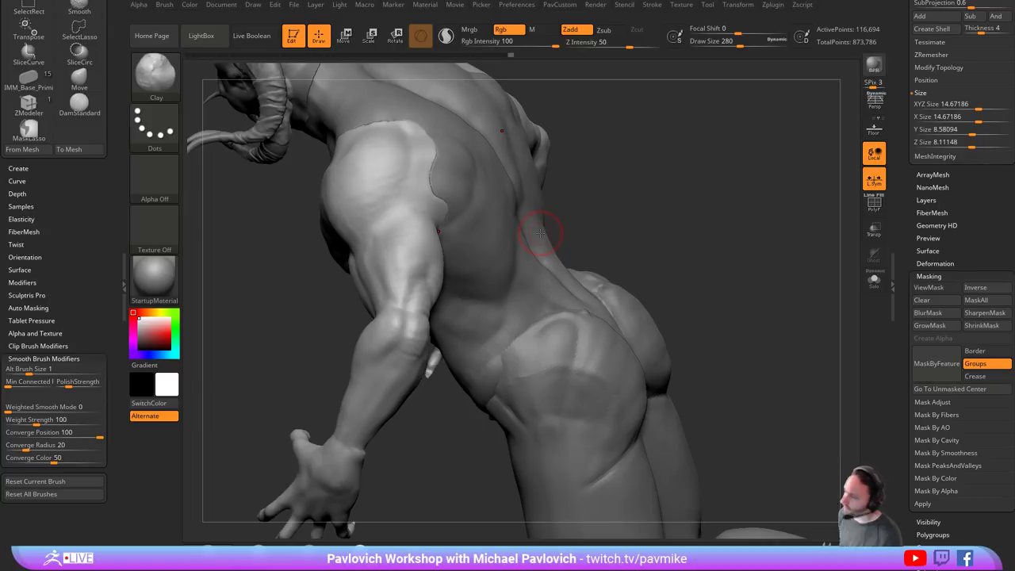
# - Shape the bent elbow with the Move brush at draw size 508 and smooth the surface around it
pyautogui.moveTo(613, 207)
pyautogui.mouseDown()
pyautogui.moveTo(699, 203)
pyautogui.moveTo(555, 203)
pyautogui.mouseUp()
pyautogui.press('s')
pyautogui.moveTo(398, 295)
pyautogui.mouseDown()
pyautogui.moveTo(418, 296)
pyautogui.moveTo(385, 295)
pyautogui.moveTo(394, 304)
pyautogui.mouseUp()
pyautogui.press('s')
pyautogui.click(401, 300)
pyautogui.press('b')
pyautogui.press('m')
pyautogui.press('v')
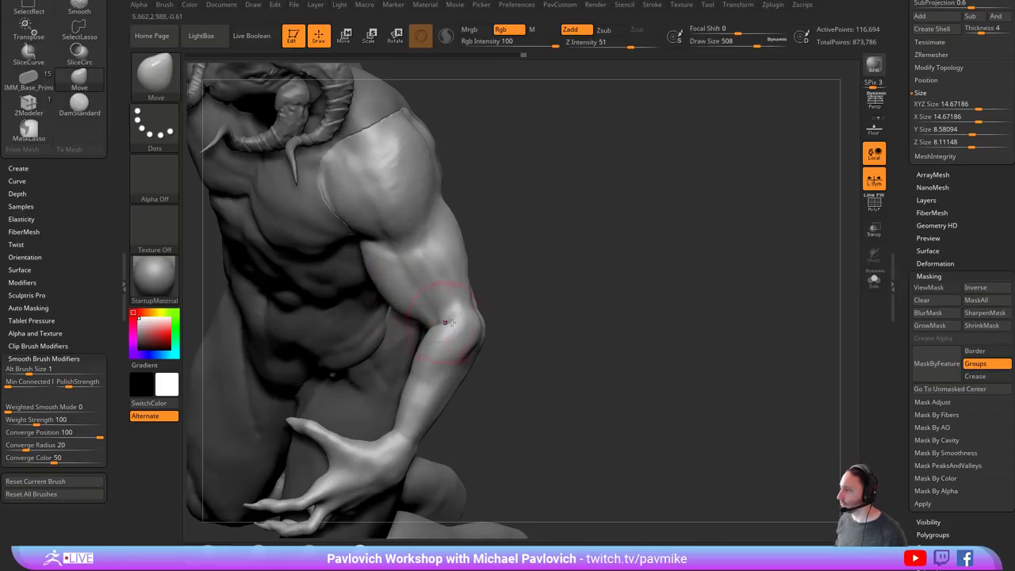
pyautogui.moveTo(394, 318); pyautogui.dragTo(439, 345, button='right')
pyautogui.moveTo(609, 252)
pyautogui.mouseDown(button='right')
pyautogui.moveTo(553, 230)
pyautogui.moveTo(445, 278)
pyautogui.mouseUp(button='right')
pyautogui.keyDown('shift'); pyautogui.moveTo(436, 273); pyautogui.dragTo(428, 287); pyautogui.keyUp('shift')
pyautogui.moveTo(377, 253)
pyautogui.mouseDown(button='right')
pyautogui.moveTo(335, 268)
pyautogui.moveTo(560, 253)
pyautogui.moveTo(547, 236)
pyautogui.moveTo(563, 272)
pyautogui.mouseUp(button='right')
# - Undo the elbow reshaping and the forearm bend, and clear the arm mask
pyautogui.hotkey('ctrl', 'z')
pyautogui.hotkey('ctrl', 'z')
pyautogui.hotkey('ctrl', 'z')
pyautogui.hotkey('ctrl', 'z')
pyautogui.hotkey('ctrl', 'z')
pyautogui.hotkey('ctrl', 'z')
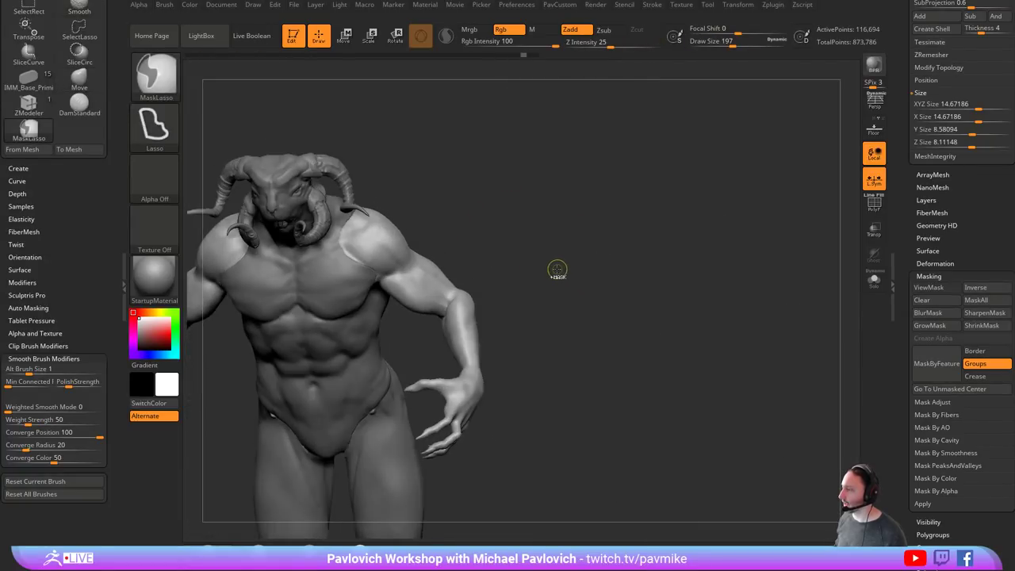
pyautogui.keyDown('ctrl'); pyautogui.moveTo(558, 230); pyautogui.dragTo(555, 266); pyautogui.keyUp('ctrl')
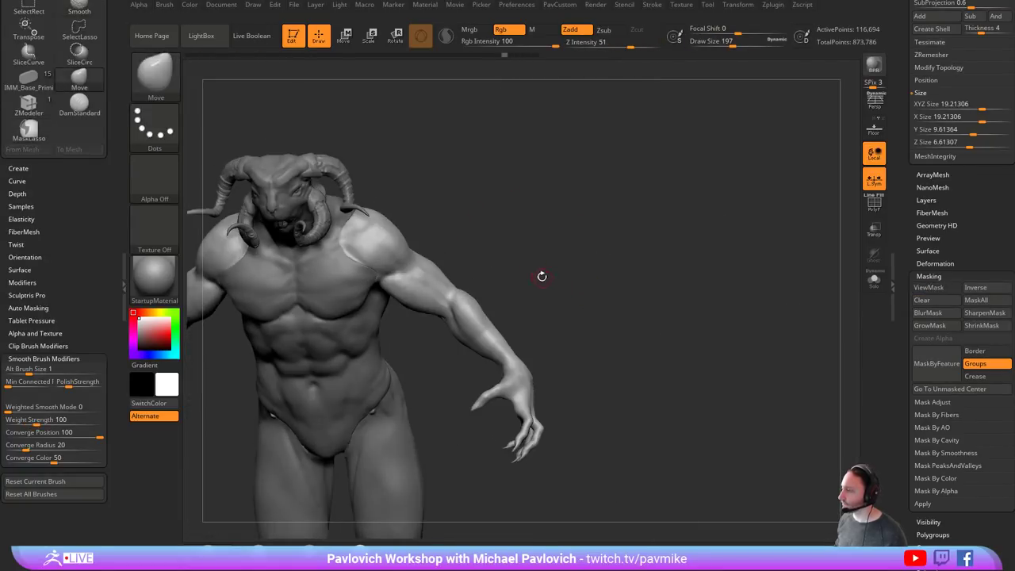
# - Adjust the underside of the upper arm near the armpit with the Move brush at draw size 753
pyautogui.moveTo(542, 277); pyautogui.dragTo(492, 305, button='right')
pyautogui.press('s')
pyautogui.press('s')
pyautogui.moveTo(412, 306); pyautogui.dragTo(428, 307)
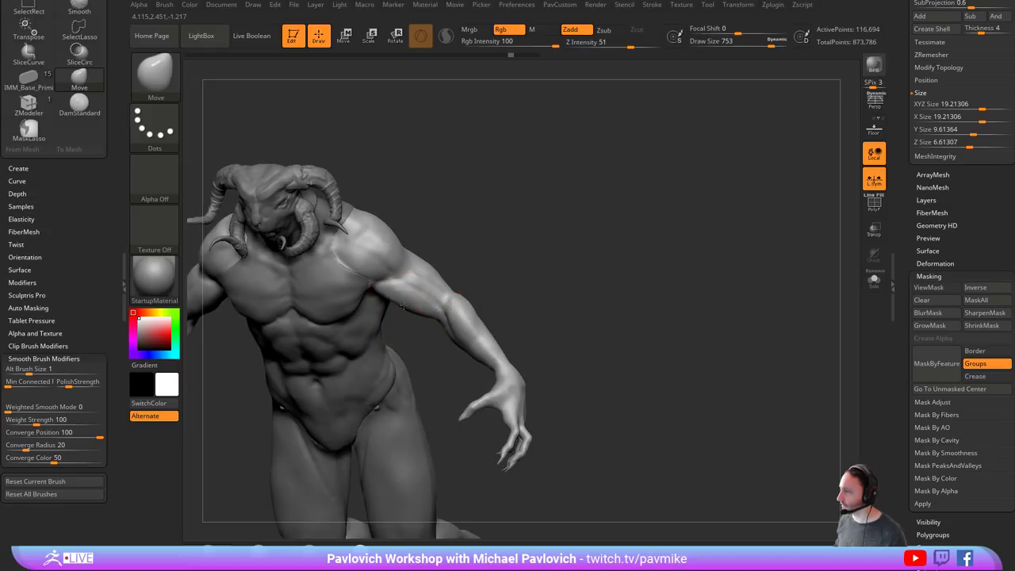
pyautogui.moveTo(525, 297)
pyautogui.mouseDown()
pyautogui.moveTo(560, 203)
pyautogui.moveTo(458, 317)
pyautogui.mouseUp()
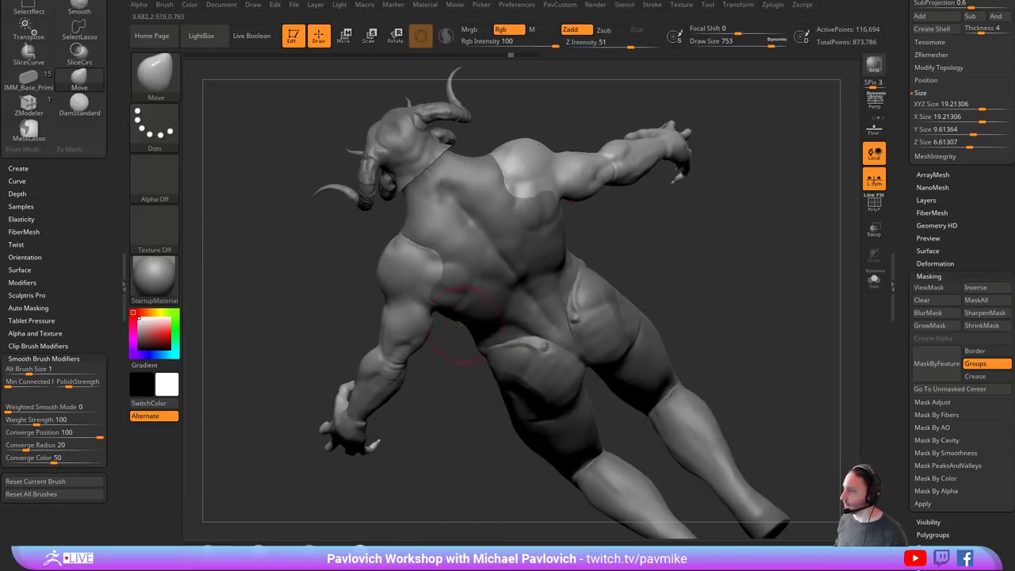
# - Build up the back of the shoulder and upper arm near the armpit with the Clay brush at draw size 365
pyautogui.press('b')
pyautogui.press('c')
pyautogui.press('l')
pyautogui.moveTo(300, 263)
pyautogui.mouseDown()
pyautogui.moveTo(344, 245)
pyautogui.moveTo(417, 339)
pyautogui.moveTo(319, 337)
pyautogui.moveTo(425, 305)
pyautogui.mouseUp()
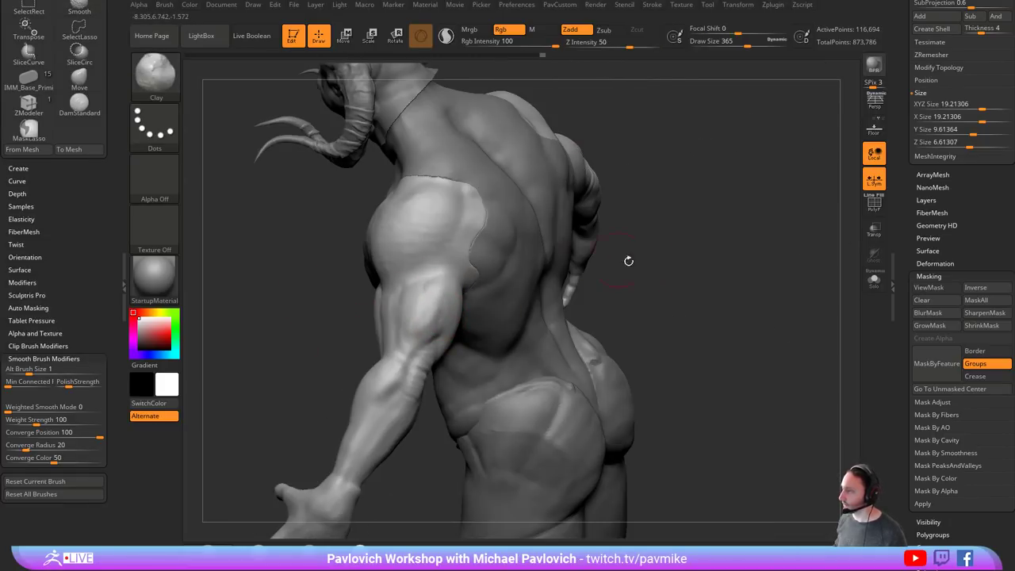
pyautogui.moveTo(628, 261)
pyautogui.mouseDown()
pyautogui.moveTo(693, 270)
pyautogui.moveTo(647, 255)
pyautogui.mouseUp()
# - Switch to the Body_high1_1 legs subtool and undo the knee bend and its mask
pyautogui.press('b')
pyautogui.press('s')
pyautogui.press('t')
pyautogui.keyDown('alt'); pyautogui.click(418, 428); pyautogui.keyUp('alt')
pyautogui.keyDown('alt'); pyautogui.moveTo(547, 476); pyautogui.dragTo(576, 237); pyautogui.keyUp('alt')
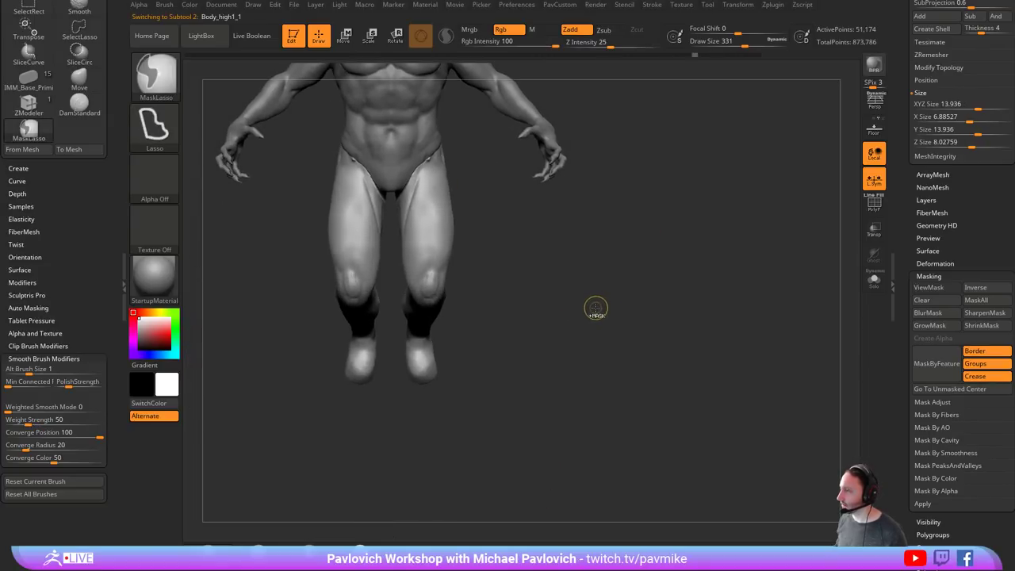
pyautogui.hotkey('ctrl', 'z')
pyautogui.hotkey('ctrl', 'z')
pyautogui.hotkey('ctrl', 'z')
pyautogui.hotkey('ctrl', 'z')
pyautogui.hotkey('ctrl', 'z')
pyautogui.hotkey('ctrl', 'z')
pyautogui.moveTo(595, 308)
pyautogui.keyDown('ctrl'); pyautogui.mouseDown()
pyautogui.moveTo(572, 310)
pyautogui.moveTo(558, 349)
pyautogui.moveTo(537, 327)
pyautogui.mouseUp(); pyautogui.keyUp('ctrl')
pyautogui.click(612, 382)
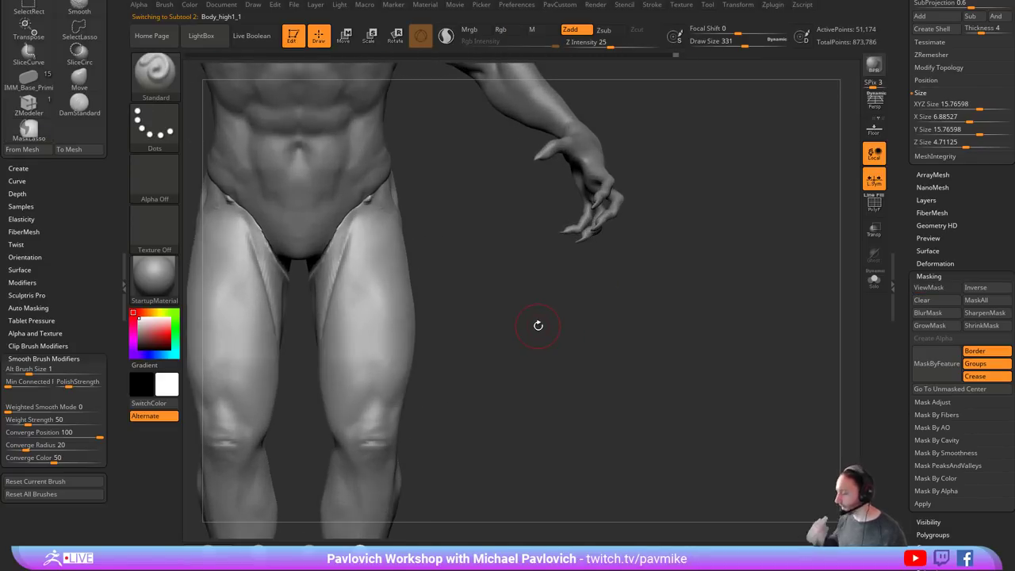
# - Carve the muscle separation lines along the inner and outer thigh with the DamStandard brush at draw size 344
pyautogui.keyDown('alt'); pyautogui.moveTo(415, 273); pyautogui.dragTo(447, 243); pyautogui.keyUp('alt')
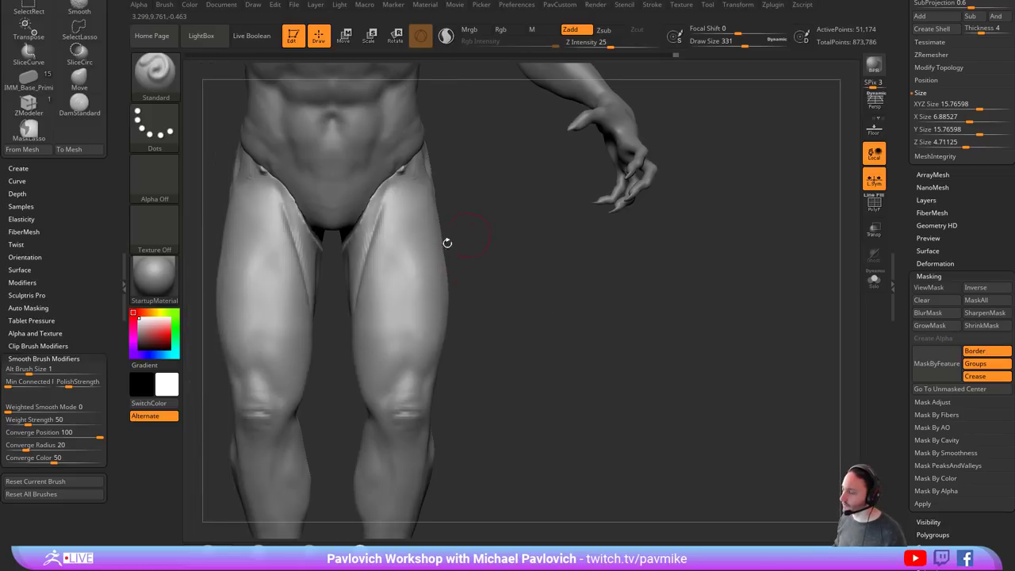
pyautogui.press('b')
pyautogui.press('d')
pyautogui.press('s')
pyautogui.press('s')
pyautogui.moveTo(380, 256); pyautogui.dragTo(386, 254)
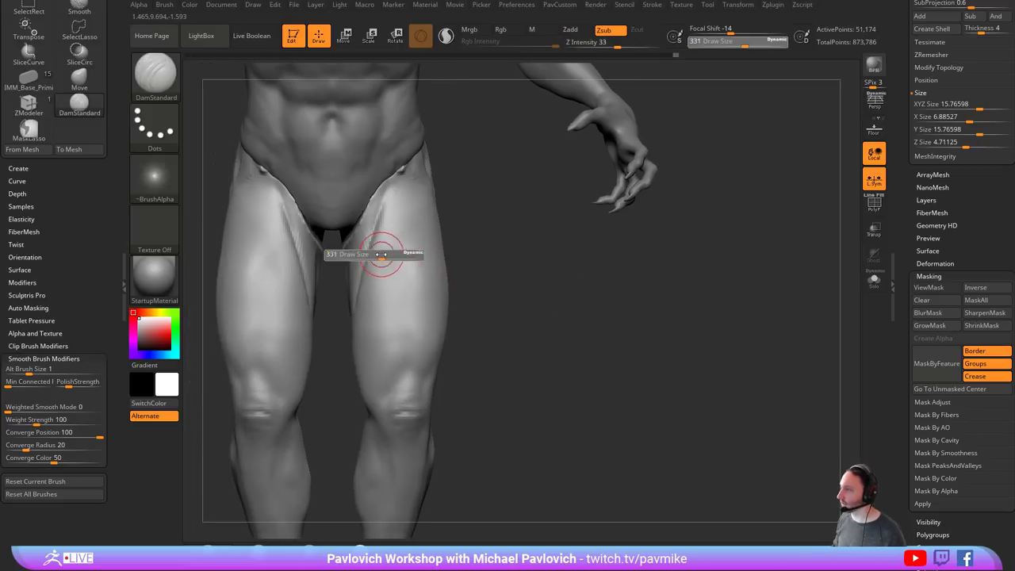
pyautogui.moveTo(386, 193)
pyautogui.mouseDown()
pyautogui.moveTo(372, 220)
pyautogui.moveTo(379, 330)
pyautogui.mouseUp()
pyautogui.moveTo(376, 292); pyautogui.dragTo(389, 357)
pyautogui.moveTo(495, 351); pyautogui.dragTo(434, 296)
pyautogui.moveTo(443, 209); pyautogui.dragTo(434, 357)
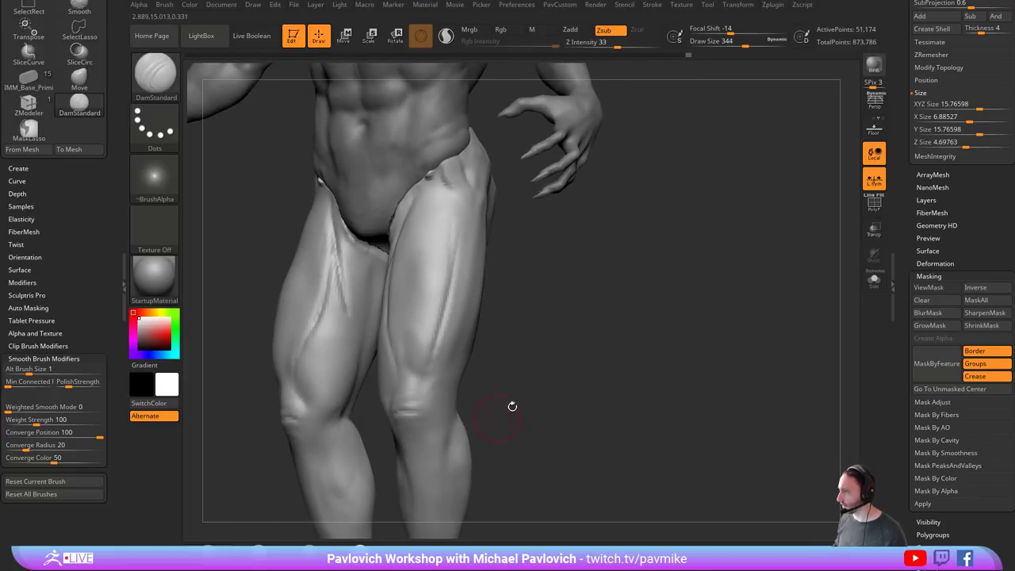
# - Build up the inner and front thigh muscles down to the knee with the Clay brush at draw size 344
pyautogui.moveTo(513, 407)
pyautogui.keyDown('alt'); pyautogui.mouseDown()
pyautogui.moveTo(512, 302)
pyautogui.moveTo(524, 301)
pyautogui.mouseUp(); pyautogui.keyUp('alt')
pyautogui.press('b')
pyautogui.press('c')
pyautogui.press('l')
pyautogui.moveTo(411, 284); pyautogui.dragTo(411, 290)
pyautogui.moveTo(488, 270); pyautogui.dragTo(453, 273)
pyautogui.moveTo(412, 240); pyautogui.dragTo(389, 324)
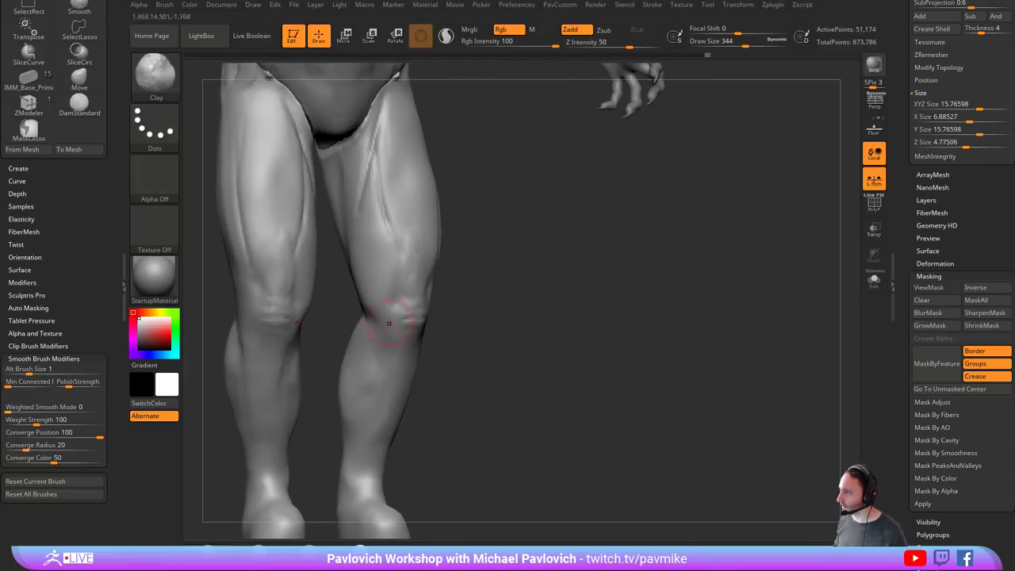
pyautogui.moveTo(379, 218); pyautogui.dragTo(382, 261)
pyautogui.moveTo(461, 309)
pyautogui.keyDown('shift'); pyautogui.mouseDown()
pyautogui.moveTo(497, 310)
pyautogui.moveTo(494, 297)
pyautogui.moveTo(480, 316)
pyautogui.mouseUp(); pyautogui.keyUp('shift')
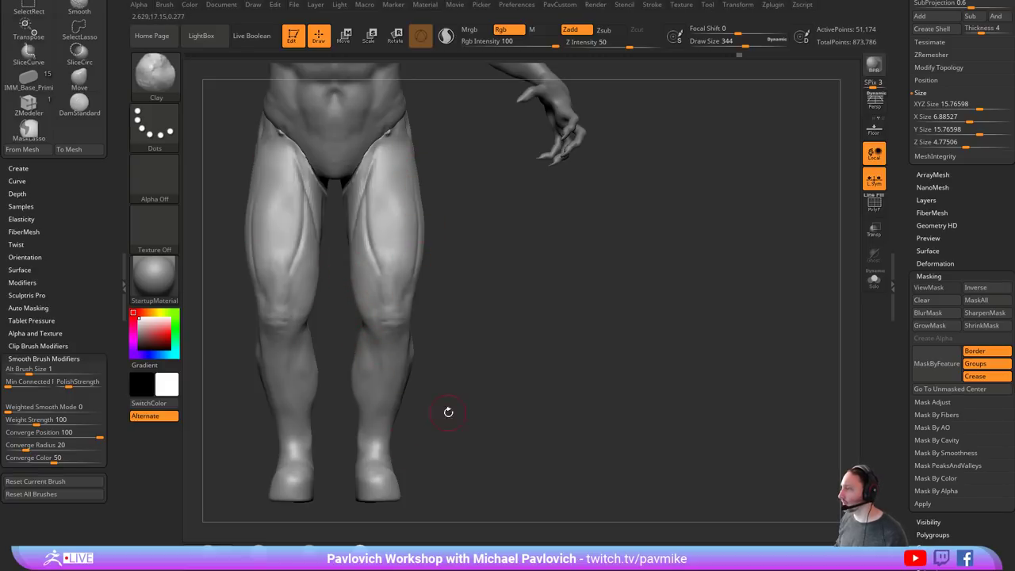
# - Mask the lower legs, invert the mask, and move the lower legs outward from the knees with the gizmo
pyautogui.keyDown('alt'); pyautogui.moveTo(448, 413); pyautogui.dragTo(447, 380); pyautogui.keyUp('alt')
pyautogui.keyDown('alt'); pyautogui.moveTo(444, 298); pyautogui.dragTo(278, 285); pyautogui.keyUp('alt')
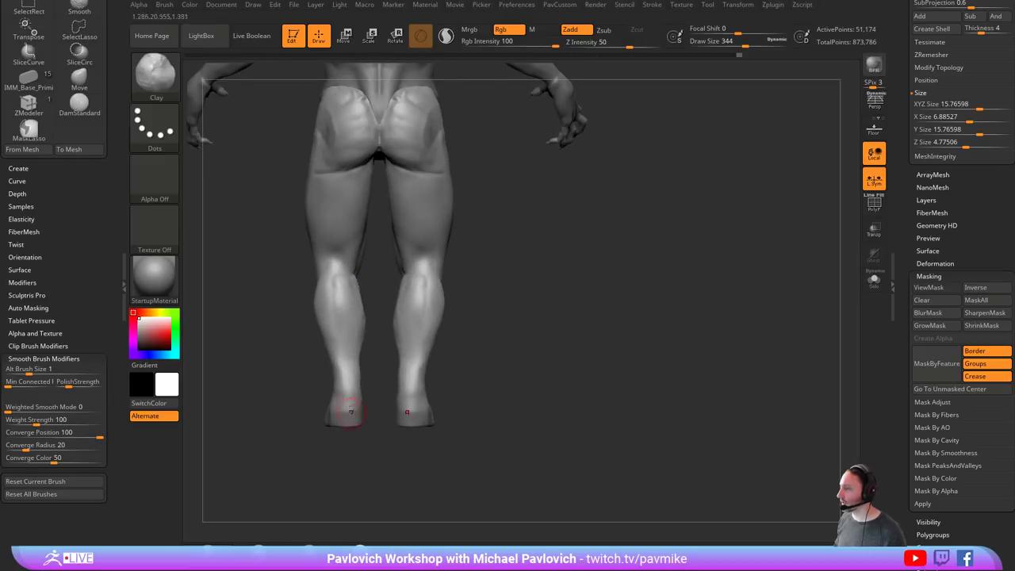
pyautogui.moveTo(278, 386); pyautogui.dragTo(372, 381)
pyautogui.keyDown('alt'); pyautogui.moveTo(419, 158); pyautogui.dragTo(419, 233); pyautogui.keyUp('alt')
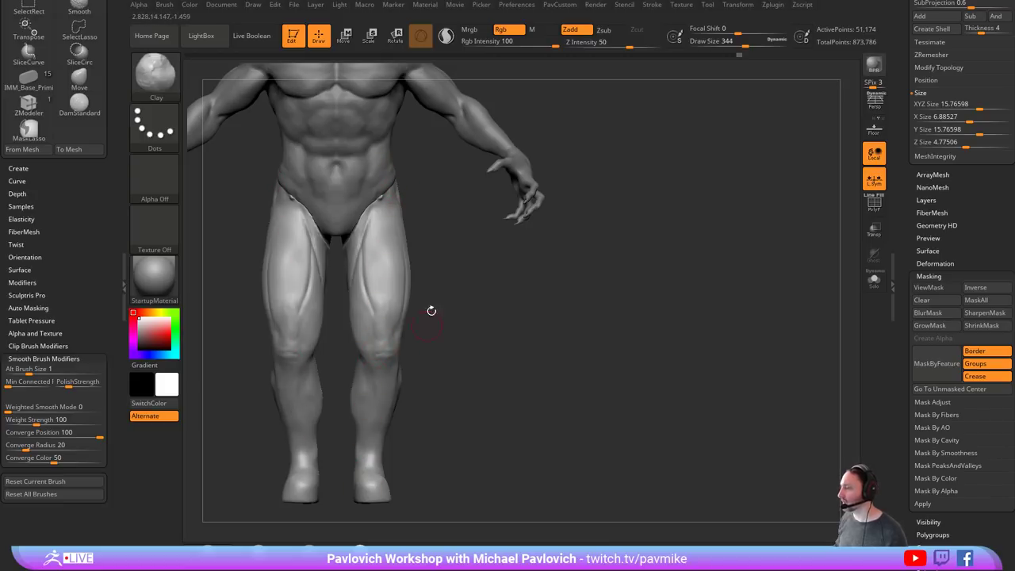
pyautogui.moveTo(441, 377)
pyautogui.keyDown('alt'); pyautogui.mouseDown()
pyautogui.moveTo(443, 341)
pyautogui.moveTo(406, 314)
pyautogui.moveTo(459, 519)
pyautogui.moveTo(461, 508)
pyautogui.mouseUp(); pyautogui.keyUp('alt')
pyautogui.keyDown('ctrl'); pyautogui.click(464, 350); pyautogui.keyUp('ctrl')
pyautogui.press('w')
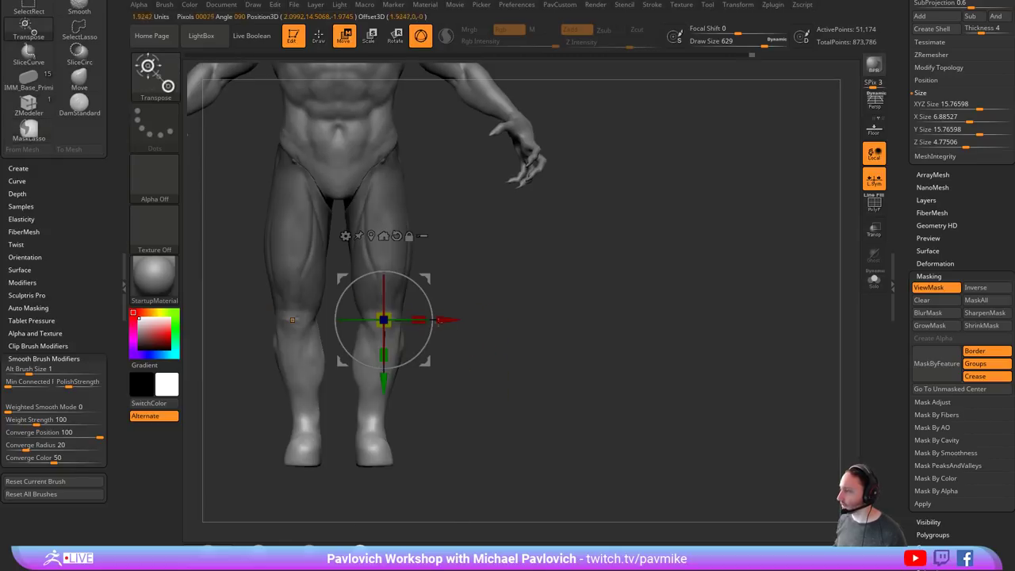
pyautogui.moveTo(430, 307); pyautogui.dragTo(430, 299)
pyautogui.press('q')
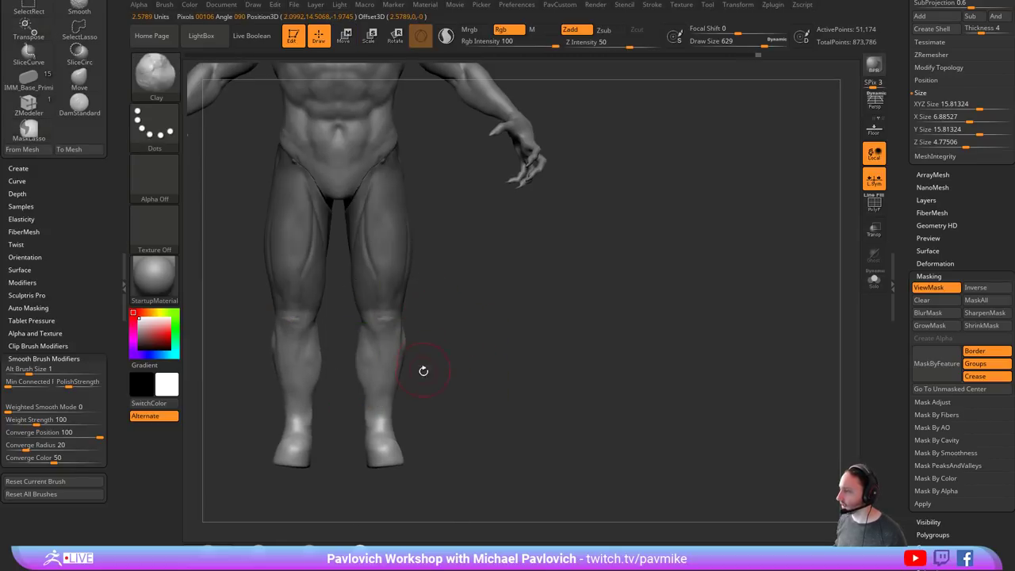
# - Mask the feet, invert the mask, shift the feet sideways with the gizmo at the ankles, and clear the mask
pyautogui.moveTo(426, 391)
pyautogui.keyDown('ctrl'); pyautogui.mouseDown()
pyautogui.moveTo(449, 456)
pyautogui.moveTo(344, 496)
pyautogui.moveTo(429, 494)
pyautogui.mouseUp(); pyautogui.keyUp('ctrl')
pyautogui.moveTo(461, 397)
pyautogui.keyDown('alt'); pyautogui.mouseDown()
pyautogui.moveTo(454, 336)
pyautogui.moveTo(436, 324)
pyautogui.moveTo(406, 370)
pyautogui.moveTo(389, 490)
pyautogui.moveTo(416, 472)
pyautogui.mouseUp(); pyautogui.keyUp('alt')
pyautogui.keyDown('ctrl'); pyautogui.click(436, 355); pyautogui.keyUp('ctrl')
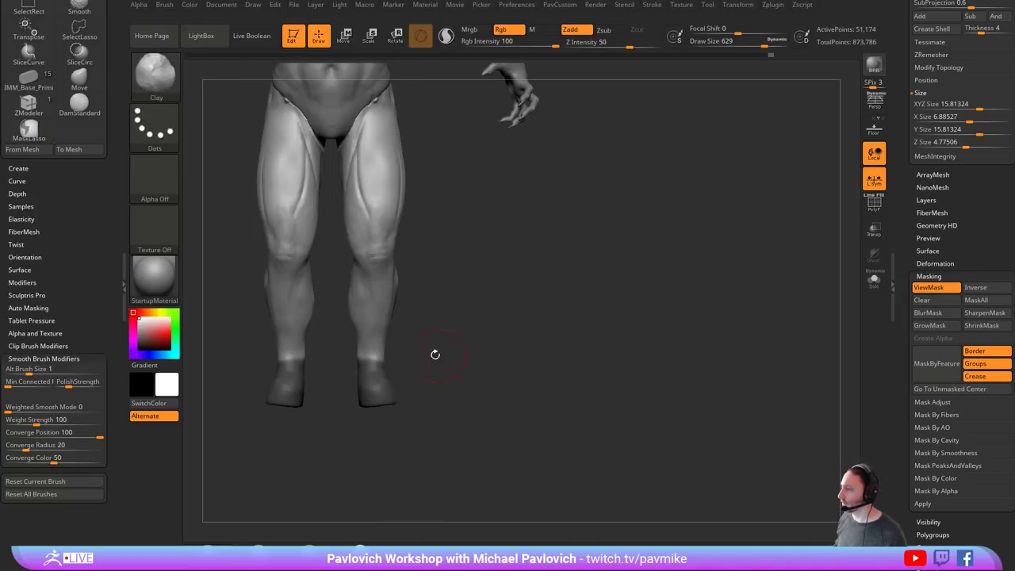
pyautogui.press('w')
pyautogui.keyDown('ctrl'); pyautogui.click(449, 354); pyautogui.keyUp('ctrl')
pyautogui.keyDown('alt'); pyautogui.click(372, 365); pyautogui.keyUp('alt')
pyautogui.moveTo(418, 332); pyautogui.dragTo(508, 319)
pyautogui.press('q')
pyautogui.keyDown('shift'); pyautogui.moveTo(599, 315); pyautogui.dragTo(503, 324); pyautogui.keyUp('shift')
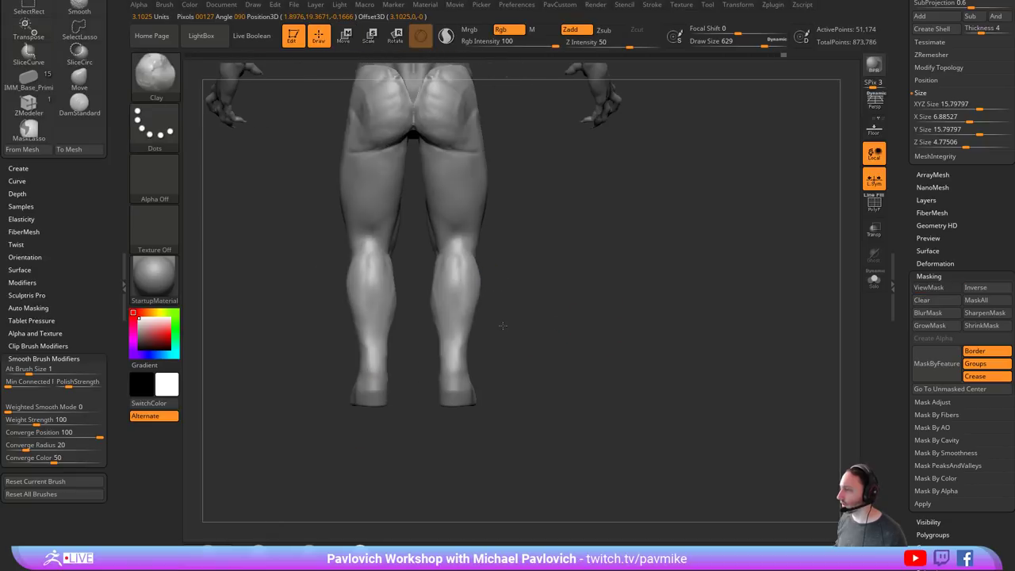
# - Adjust the ankle and knee contours from behind with the Move brush at draw size 1000
pyautogui.press('b')
pyautogui.press('m')
pyautogui.press('v')
pyautogui.press('s')
pyautogui.moveTo(381, 336)
pyautogui.mouseDown()
pyautogui.moveTo(399, 338)
pyautogui.moveTo(369, 349)
pyautogui.mouseUp()
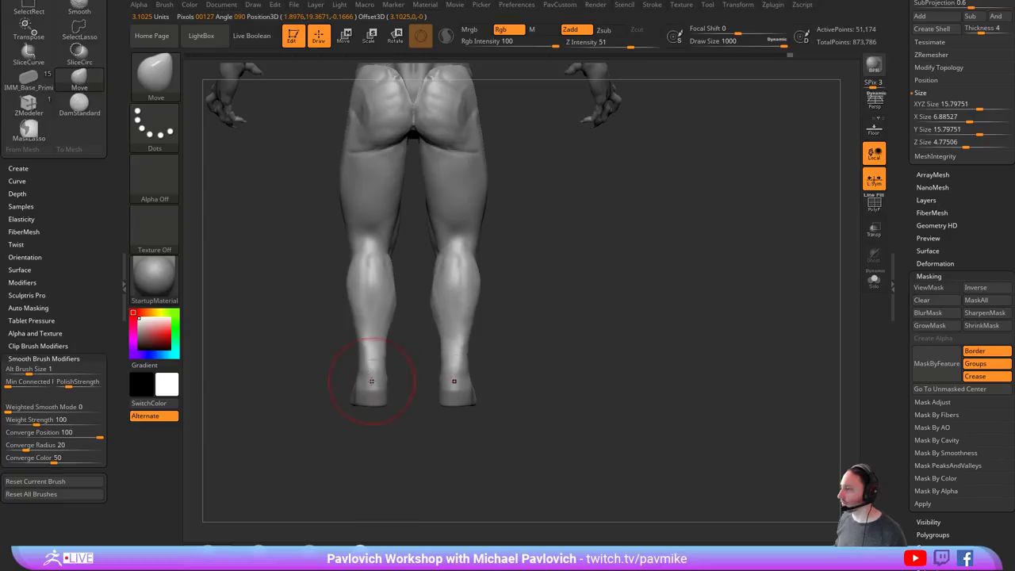
pyautogui.moveTo(369, 259); pyautogui.dragTo(366, 250)
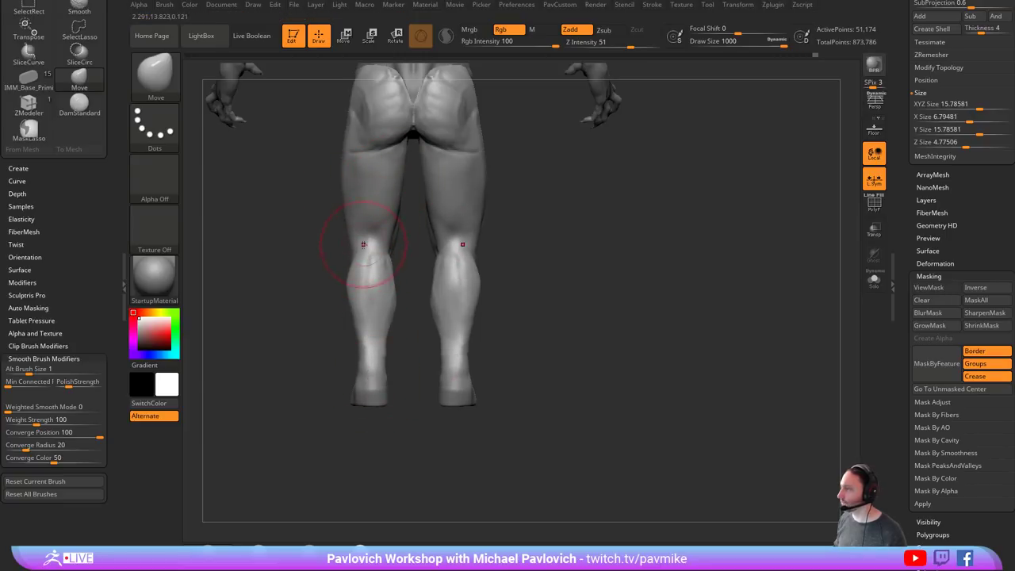
pyautogui.moveTo(364, 245); pyautogui.dragTo(370, 247)
pyautogui.moveTo(302, 277)
pyautogui.keyDown('shift'); pyautogui.mouseDown()
pyautogui.moveTo(403, 238)
pyautogui.moveTo(419, 277)
pyautogui.moveTo(388, 254)
pyautogui.moveTo(386, 158)
pyautogui.mouseUp(); pyautogui.keyUp('shift')
# - Build up the kneecap and the pad below it with the Clay brush at draw size 207
pyautogui.moveTo(461, 334)
pyautogui.mouseDown()
pyautogui.moveTo(444, 315)
pyautogui.moveTo(417, 318)
pyautogui.moveTo(471, 279)
pyautogui.moveTo(492, 339)
pyautogui.mouseUp()
pyautogui.press('s')
pyautogui.press('b')
pyautogui.press('c')
pyautogui.press('l')
pyautogui.press('s')
pyautogui.moveTo(492, 338)
pyautogui.mouseDown()
pyautogui.moveTo(471, 337)
pyautogui.moveTo(498, 210)
pyautogui.mouseUp()
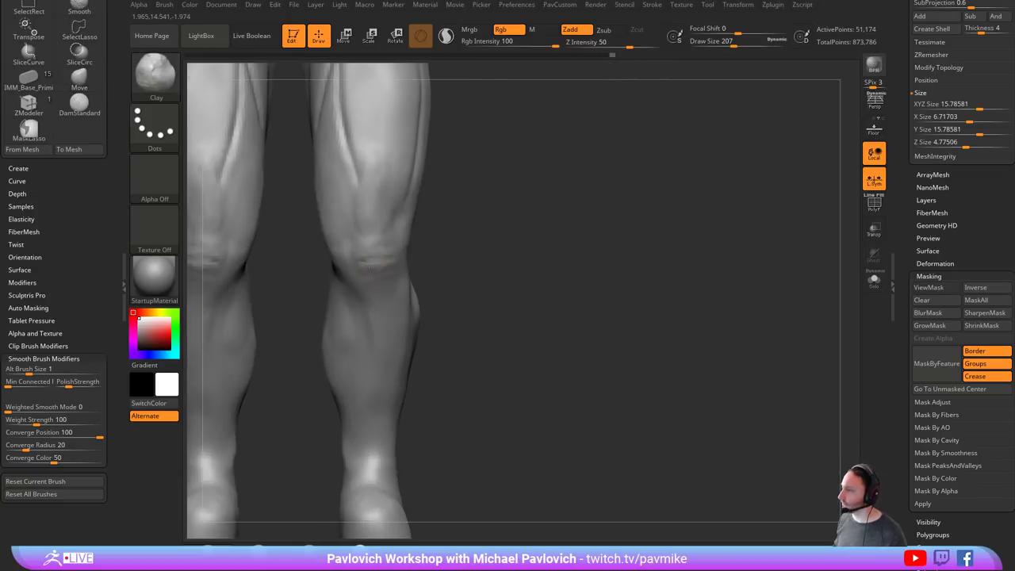
pyautogui.moveTo(361, 250)
pyautogui.mouseDown()
pyautogui.moveTo(389, 251)
pyautogui.moveTo(370, 279)
pyautogui.mouseUp()
pyautogui.moveTo(439, 283); pyautogui.dragTo(446, 287)
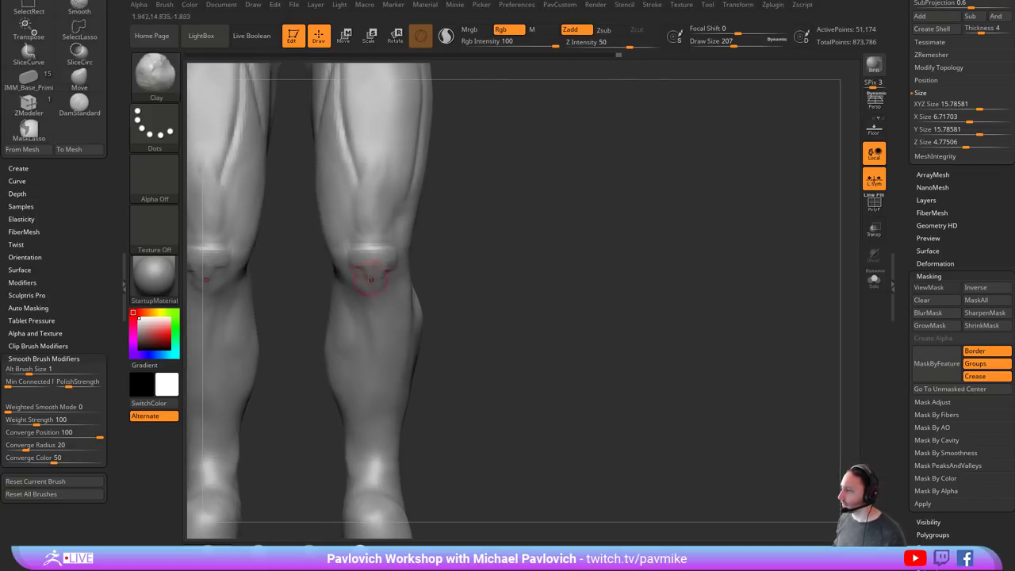
pyautogui.moveTo(358, 290); pyautogui.dragTo(390, 292)
# - Shape the sides of the knee and the area around the kneecap with the Clay brush at draw size 358
pyautogui.moveTo(446, 262)
pyautogui.mouseDown()
pyautogui.moveTo(444, 249)
pyautogui.moveTo(446, 323)
pyautogui.mouseUp()
pyautogui.moveTo(357, 249); pyautogui.dragTo(336, 163)
pyautogui.moveTo(432, 295)
pyautogui.keyDown('alt'); pyautogui.mouseDown()
pyautogui.moveTo(438, 250)
pyautogui.moveTo(424, 274)
pyautogui.moveTo(428, 324)
pyautogui.mouseUp(); pyautogui.keyUp('alt')
pyautogui.press('s')
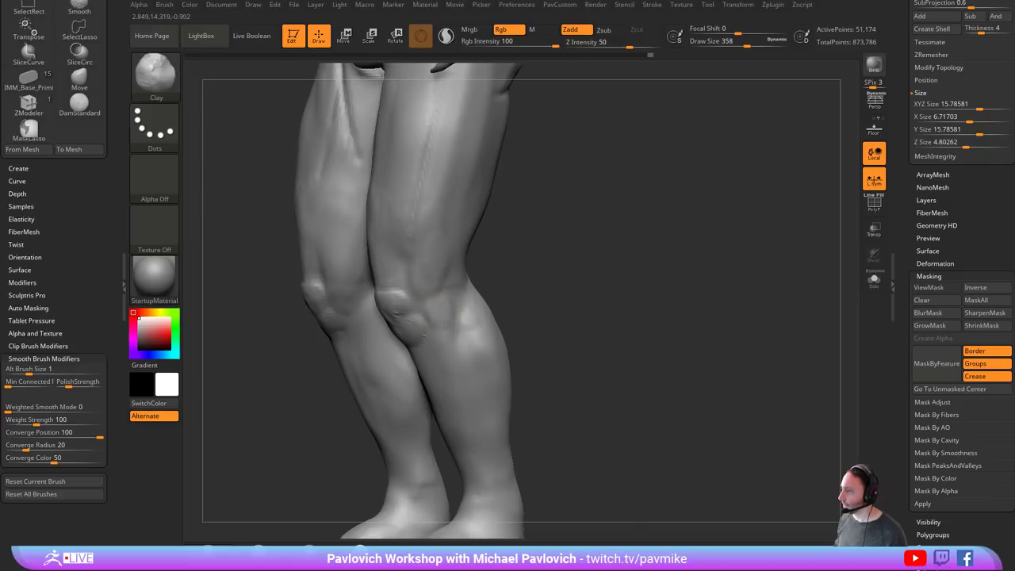
pyautogui.moveTo(565, 349)
pyautogui.keyDown('shift'); pyautogui.mouseDown()
pyautogui.moveTo(582, 328)
pyautogui.moveTo(533, 335)
pyautogui.moveTo(510, 270)
pyautogui.mouseUp(); pyautogui.keyUp('shift')
# - Add the inner and outer ankle bone bumps with the Clay brush at draw size 217
pyautogui.press('s')
pyautogui.moveTo(388, 261); pyautogui.dragTo(374, 268)
pyautogui.keyDown('alt'); pyautogui.moveTo(436, 371); pyautogui.dragTo(444, 343); pyautogui.keyUp('alt')
pyautogui.moveTo(449, 405)
pyautogui.keyDown('alt'); pyautogui.mouseDown()
pyautogui.moveTo(489, 370)
pyautogui.moveTo(462, 395)
pyautogui.mouseUp(); pyautogui.keyUp('alt')
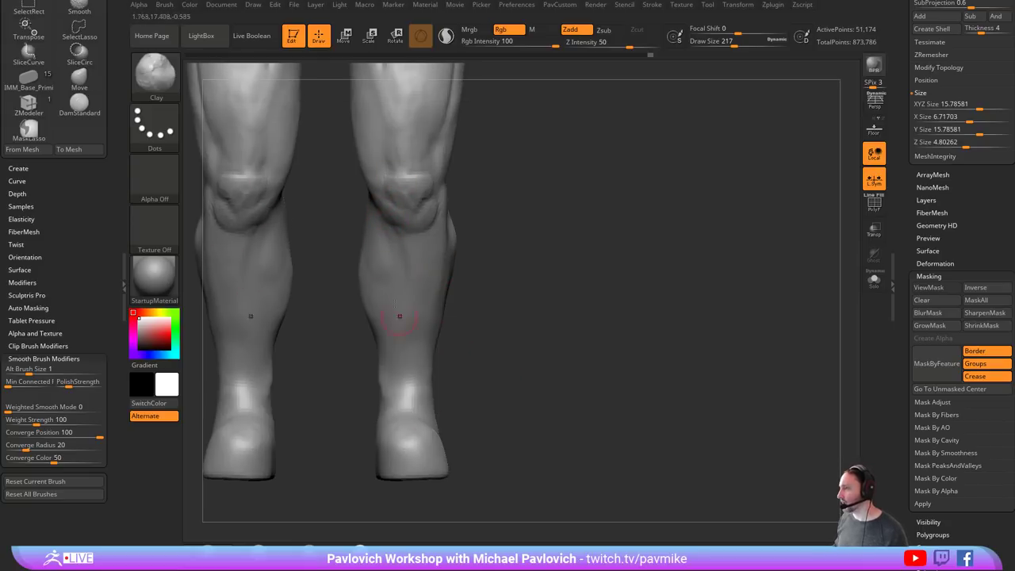
pyautogui.moveTo(358, 404); pyautogui.dragTo(385, 410)
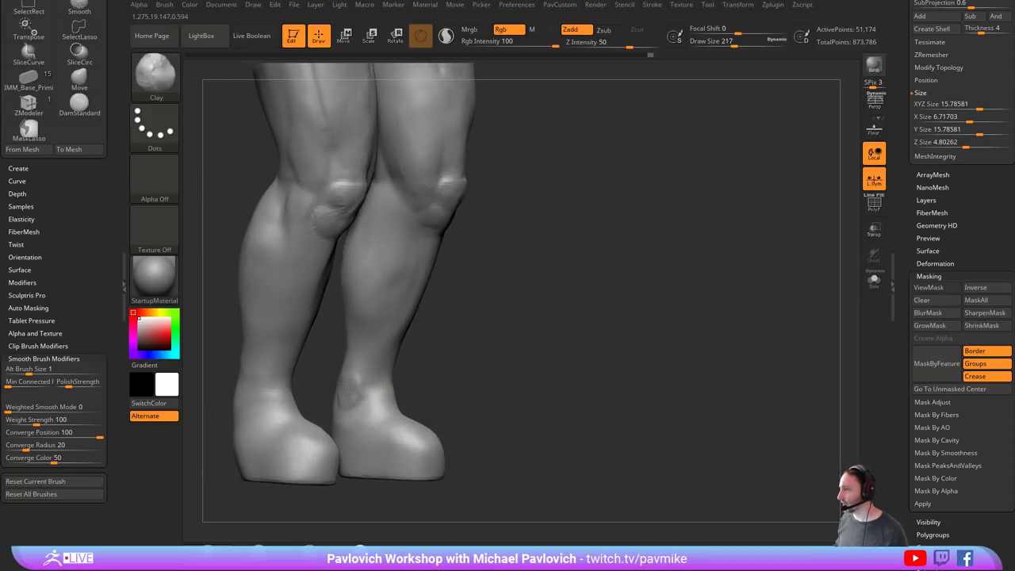
pyautogui.keyDown('shift'); pyautogui.moveTo(530, 347); pyautogui.dragTo(511, 361); pyautogui.keyUp('shift')
pyautogui.moveTo(444, 361); pyautogui.dragTo(442, 319)
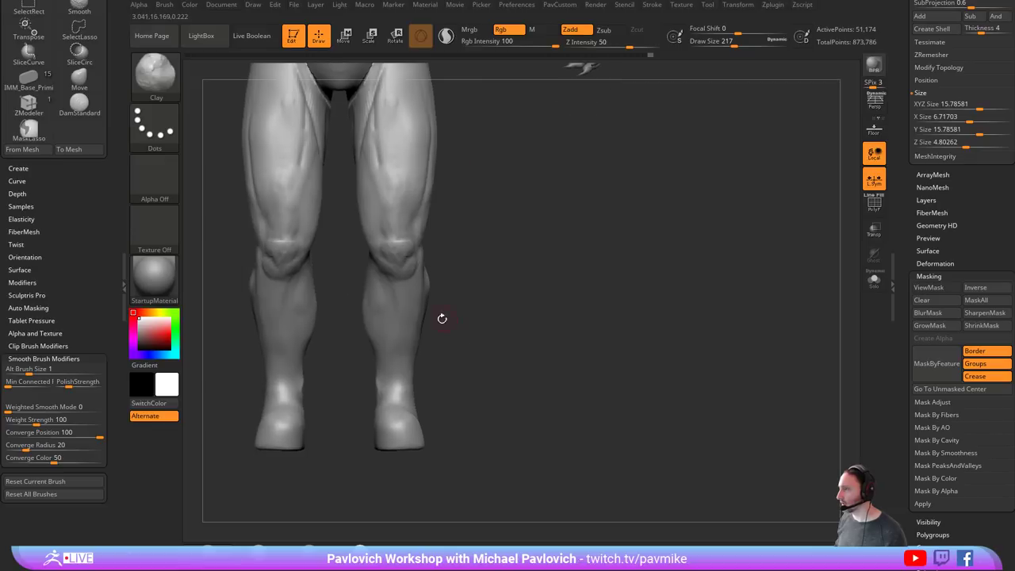
pyautogui.moveTo(397, 343)
pyautogui.mouseDown(button='right')
pyautogui.moveTo(474, 327)
pyautogui.moveTo(352, 317)
pyautogui.moveTo(380, 322)
pyautogui.mouseUp(button='right')
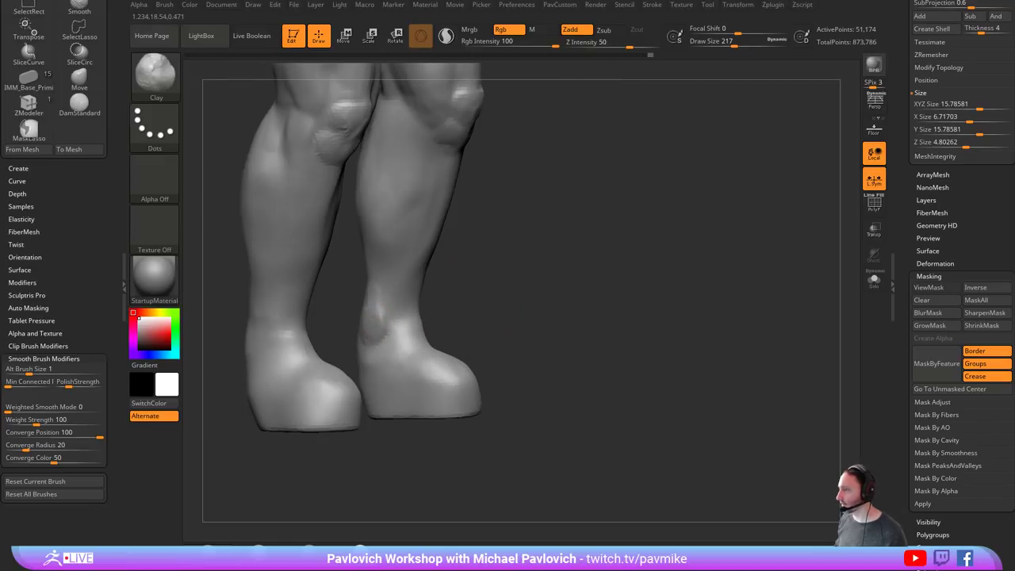
pyautogui.moveTo(493, 319); pyautogui.dragTo(389, 329, button='right')
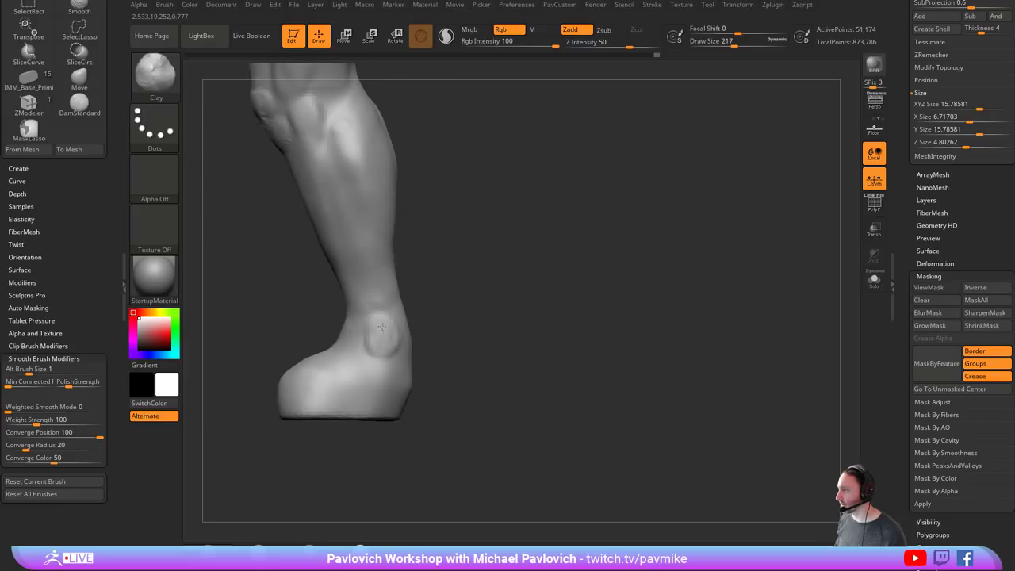
# - Build up the outer knee, the upper calf and the tendons behind the knee with the Clay brush at draw size 217
pyautogui.keyDown('alt'); pyautogui.moveTo(440, 292); pyautogui.dragTo(449, 376, button='right'); pyautogui.keyUp('alt')
pyautogui.moveTo(324, 200); pyautogui.dragTo(319, 186)
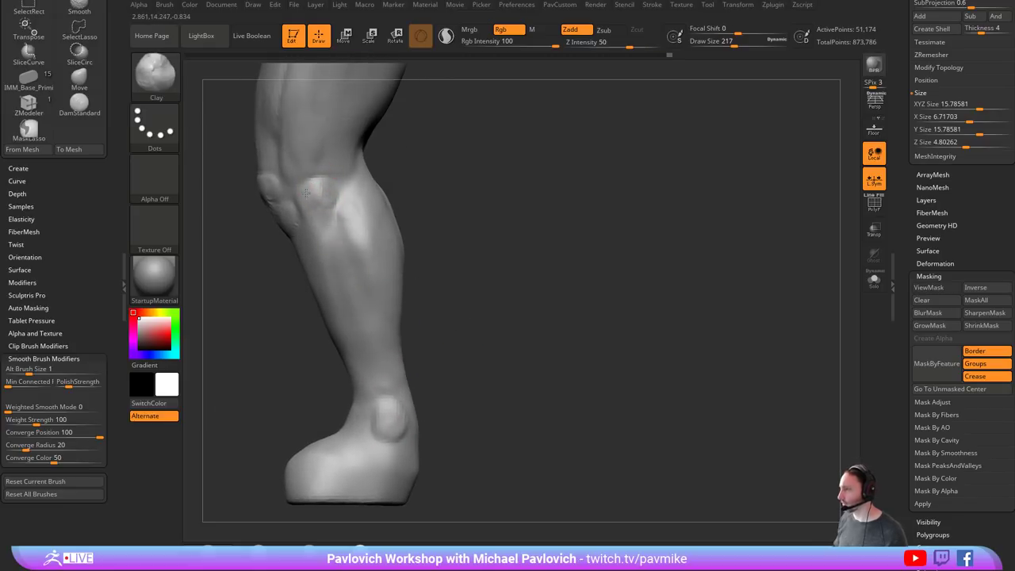
pyautogui.moveTo(339, 227); pyautogui.dragTo(340, 198)
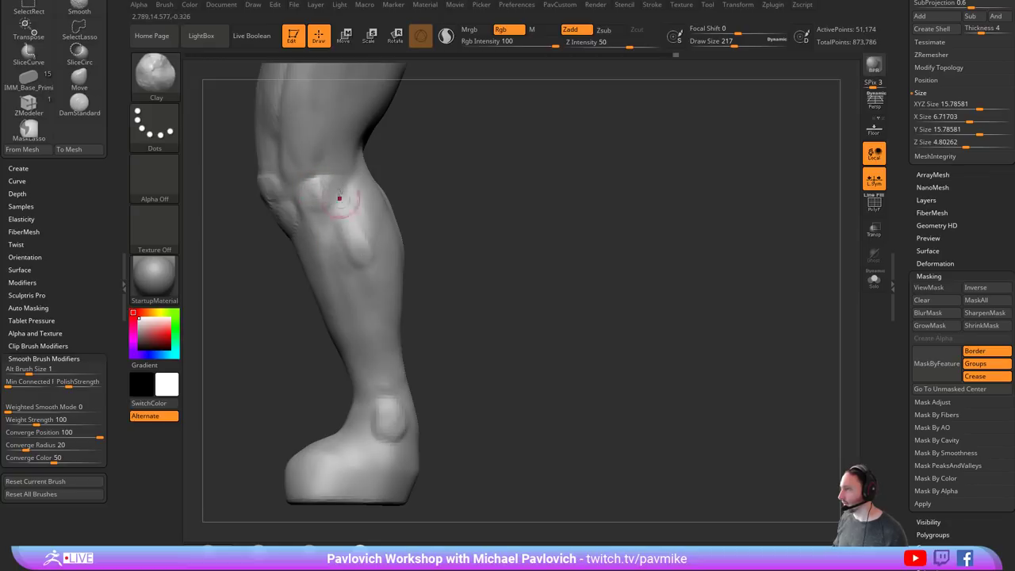
pyautogui.moveTo(486, 257); pyautogui.dragTo(404, 299, button='right')
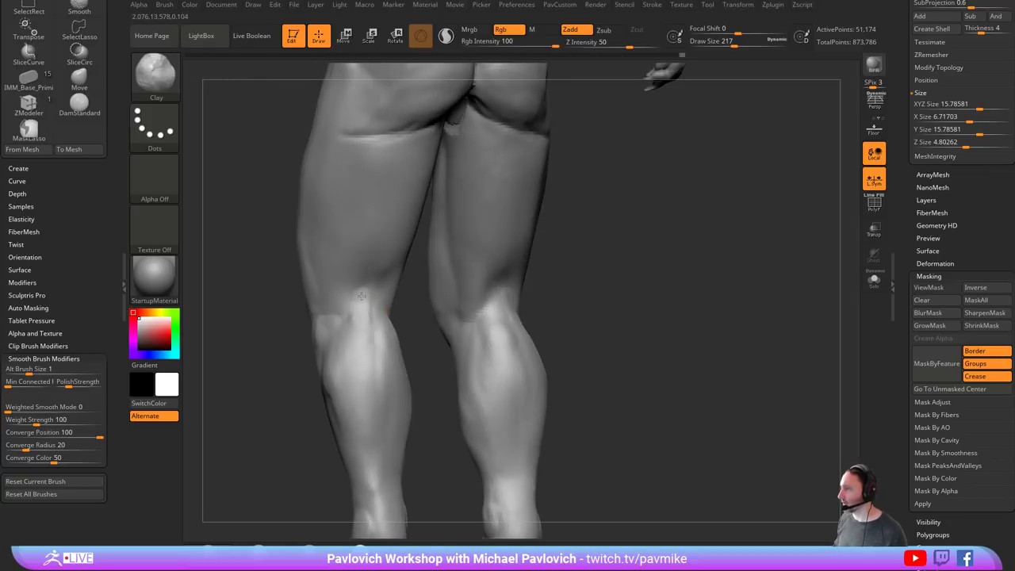
pyautogui.moveTo(377, 311); pyautogui.dragTo(373, 295)
pyautogui.moveTo(346, 352); pyautogui.dragTo(430, 334, button='right')
pyautogui.moveTo(357, 376); pyautogui.dragTo(324, 314)
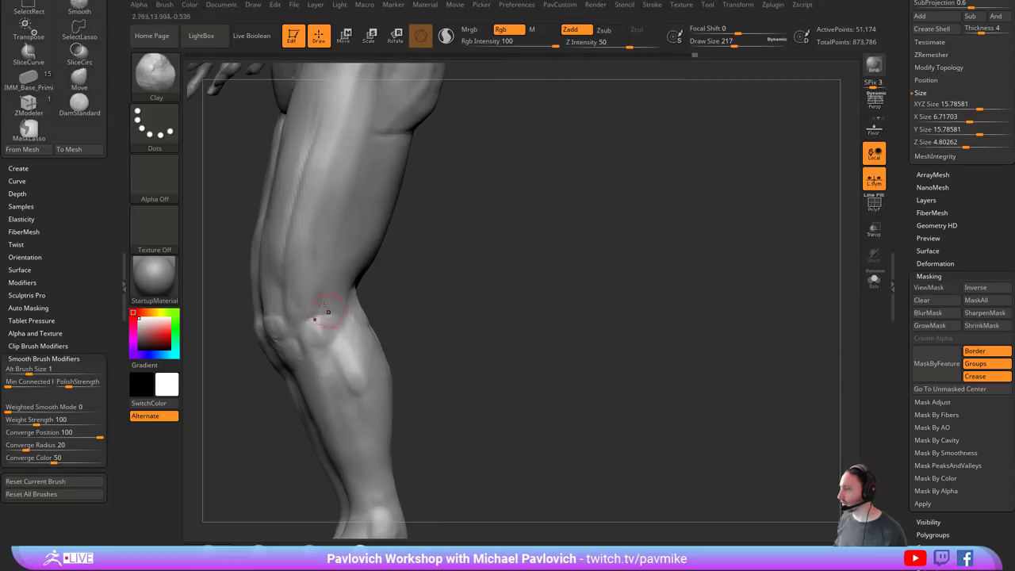
pyautogui.moveTo(382, 300); pyautogui.dragTo(360, 293, button='right')
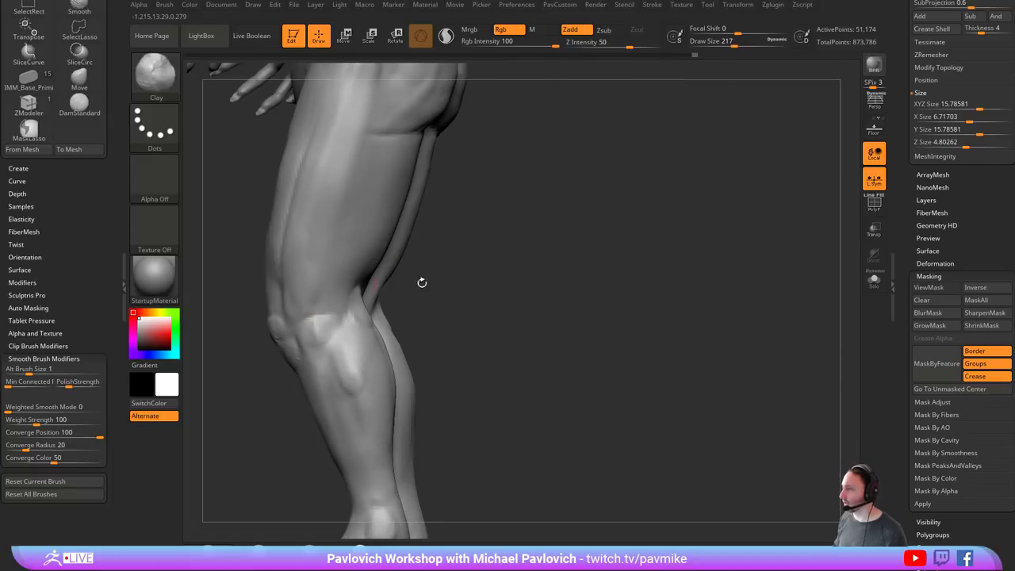
# - Adjust the back and side contours of the calf with the Move brush at draw size 525
pyautogui.moveTo(422, 283); pyautogui.dragTo(473, 264, button='right')
pyautogui.press('b')
pyautogui.press('m')
pyautogui.press('v')
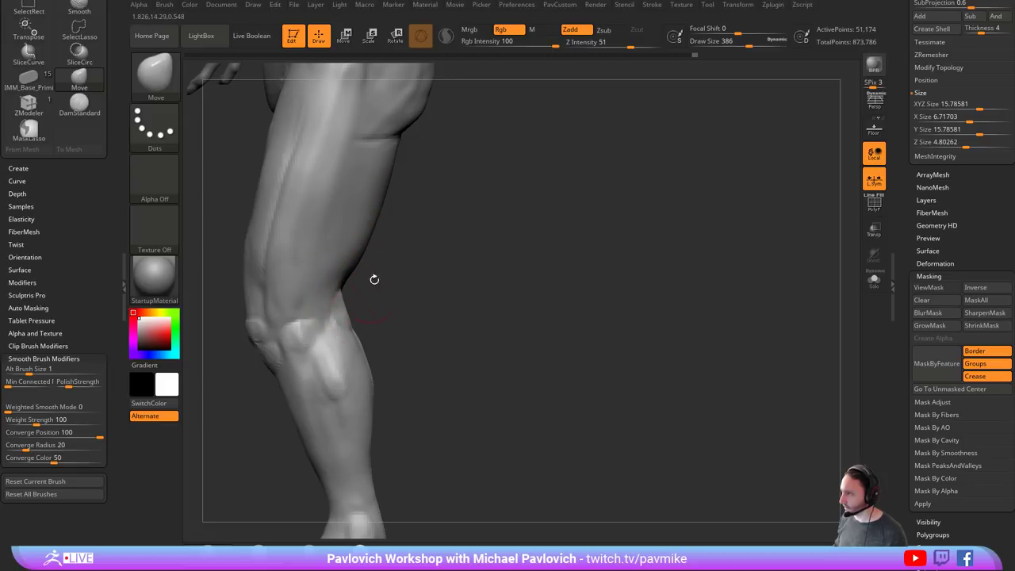
pyautogui.press(']')
pyautogui.keyDown('alt'); pyautogui.moveTo(368, 366); pyautogui.dragTo(371, 312, button='right'); pyautogui.keyUp('alt')
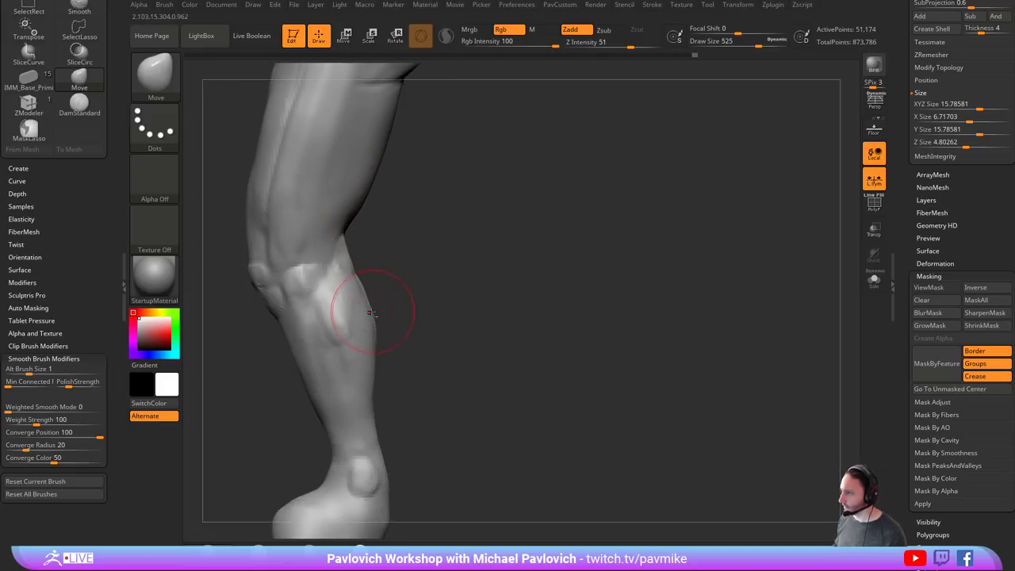
pyautogui.moveTo(375, 384); pyautogui.dragTo(379, 382)
pyautogui.moveTo(380, 383); pyautogui.dragTo(357, 369, button='right')
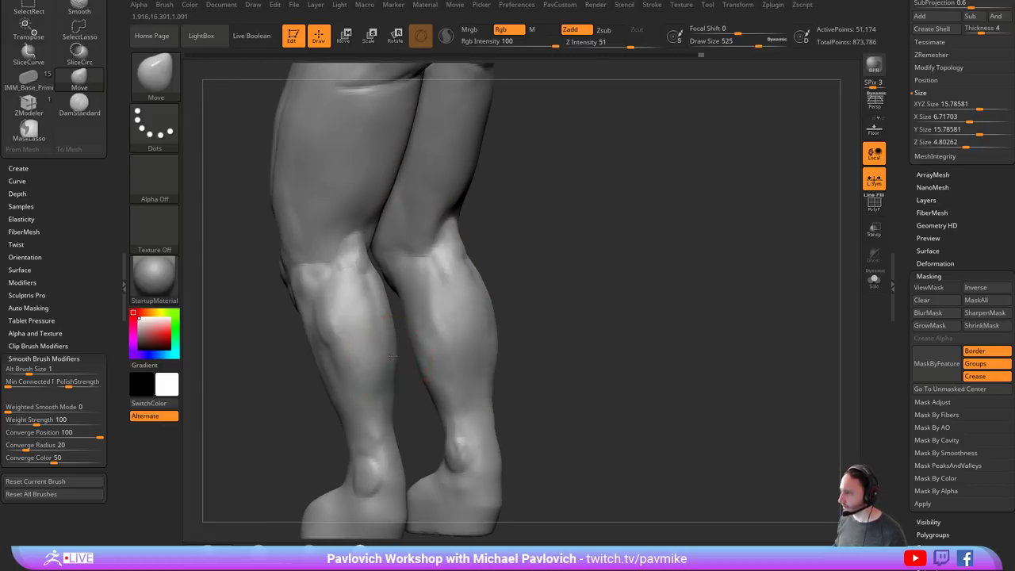
pyautogui.moveTo(447, 332)
pyautogui.mouseDown(button='right')
pyautogui.moveTo(420, 339)
pyautogui.moveTo(422, 385)
pyautogui.mouseUp(button='right')
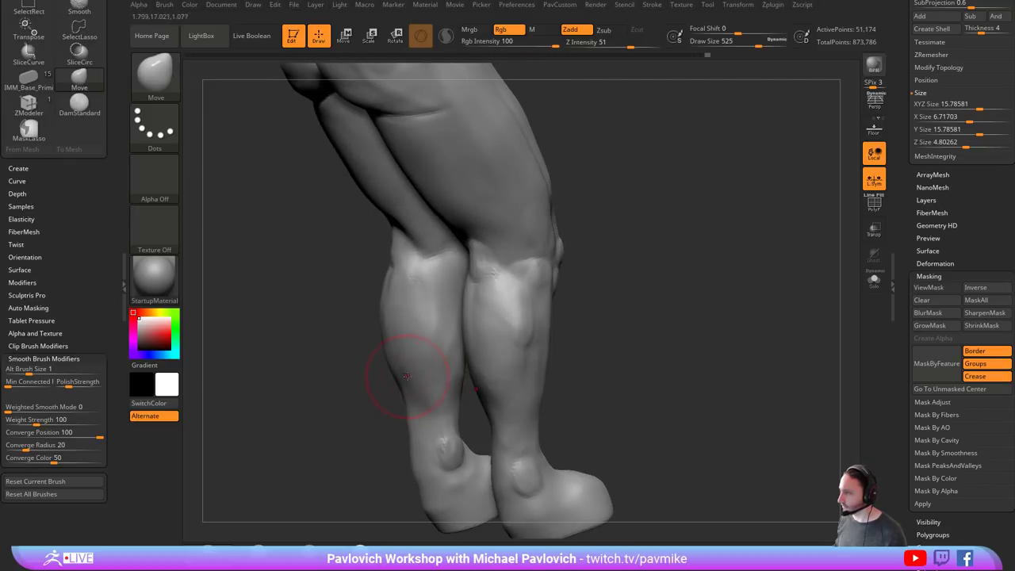
pyautogui.moveTo(406, 376); pyautogui.dragTo(399, 370)
pyautogui.moveTo(328, 312)
pyautogui.mouseDown(button='right')
pyautogui.moveTo(481, 274)
pyautogui.moveTo(565, 301)
pyautogui.mouseUp(button='right')
pyautogui.moveTo(565, 301)
pyautogui.keyDown('ctrl'); pyautogui.mouseDown(button='right')
pyautogui.moveTo(518, 216)
pyautogui.moveTo(535, 342)
pyautogui.mouseUp(button='right'); pyautogui.keyUp('ctrl')
pyautogui.moveTo(490, 349); pyautogui.dragTo(444, 352, button='right')
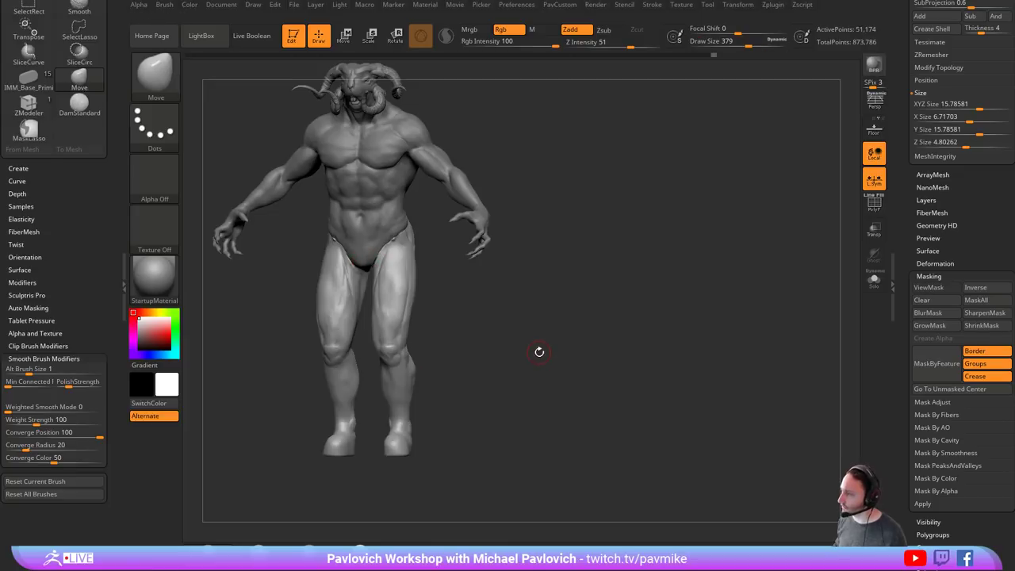
pyautogui.moveTo(540, 351)
pyautogui.keyDown('shift'); pyautogui.mouseDown(button='right')
pyautogui.moveTo(564, 349)
pyautogui.moveTo(551, 356)
pyautogui.moveTo(555, 386)
pyautogui.mouseUp(button='right'); pyautogui.keyUp('shift')
pyautogui.moveTo(558, 330)
pyautogui.keyDown('alt'); pyautogui.mouseDown(button='right')
pyautogui.moveTo(554, 442)
pyautogui.moveTo(567, 420)
pyautogui.mouseUp(button='right'); pyautogui.keyUp('alt')
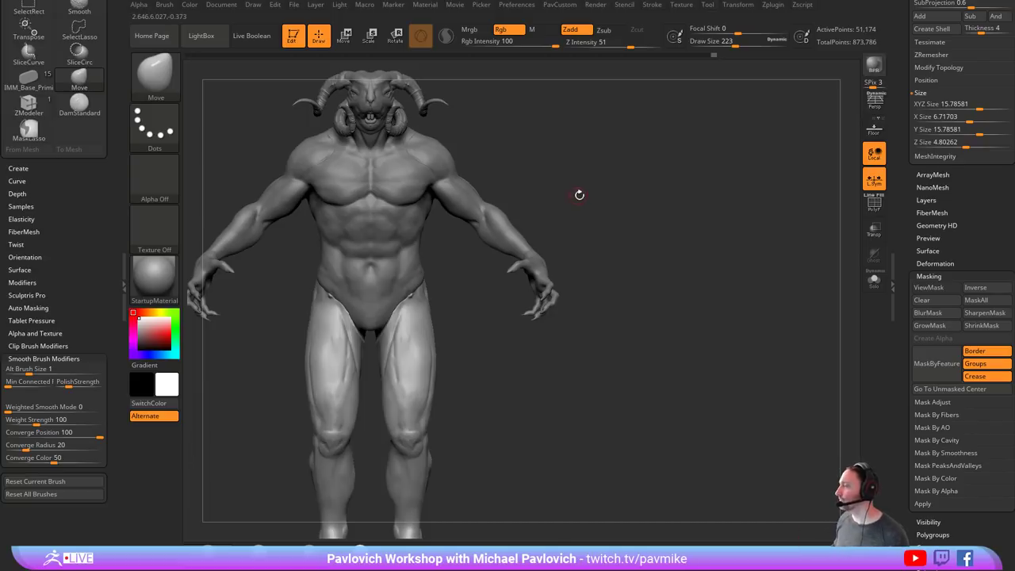
pyautogui.moveTo(579, 195); pyautogui.dragTo(541, 191)
pyautogui.press('s')
pyautogui.click(543, 192)
pyautogui.keyDown('alt'); pyautogui.click(482, 228); pyautogui.keyUp('alt')
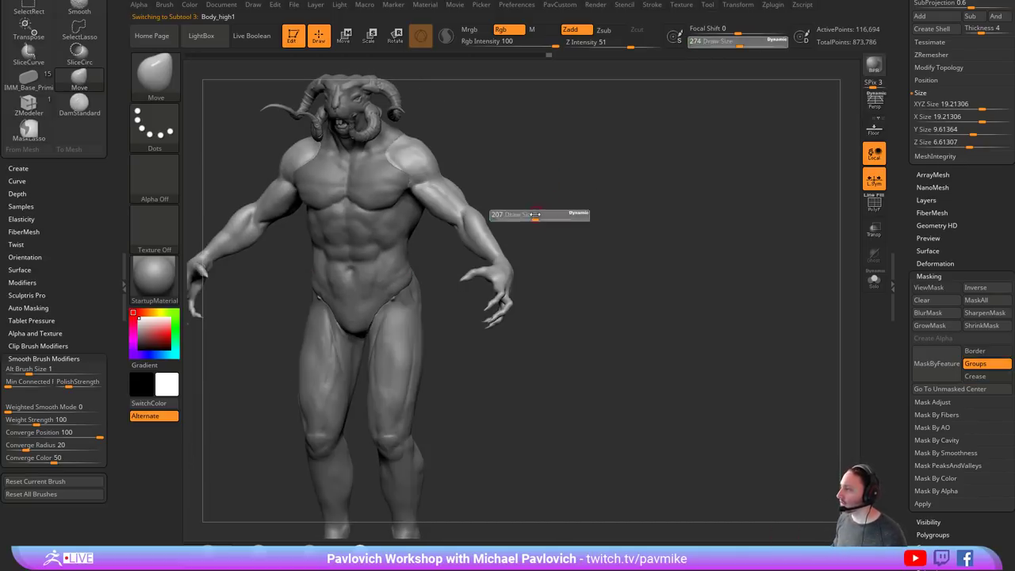
pyautogui.moveTo(446, 189)
pyautogui.mouseDown()
pyautogui.moveTo(468, 175)
pyautogui.moveTo(595, 153)
pyautogui.mouseUp()
pyautogui.hotkey('ctrl', 'z')
# - Select the head subtool and DynaMesh it at resolution 64 with Blur set to 0
pyautogui.keyDown('alt'); pyautogui.moveTo(542, 104); pyautogui.dragTo(505, 211); pyautogui.keyUp('alt')
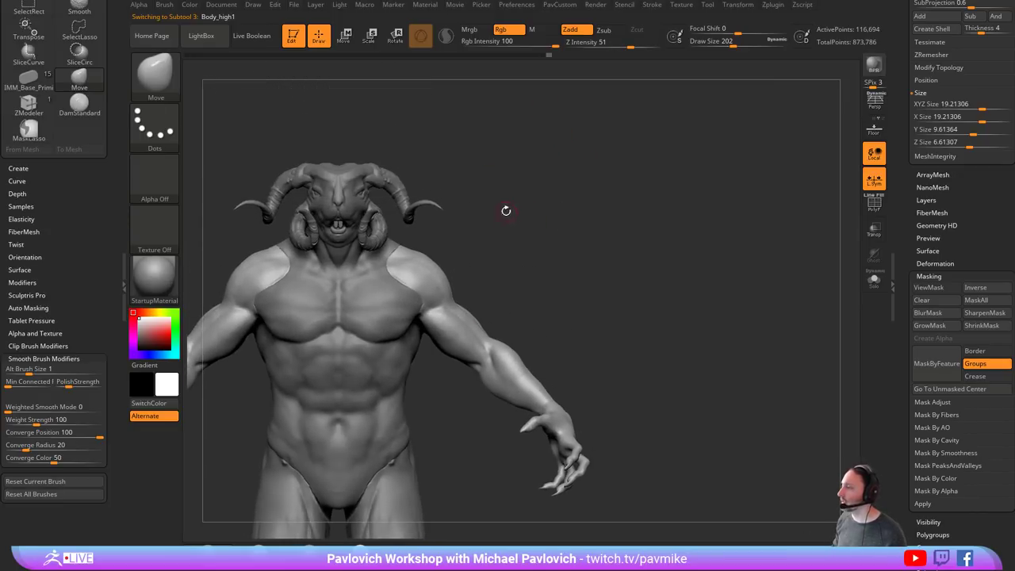
pyautogui.keyDown('alt'); pyautogui.click(374, 172); pyautogui.keyUp('alt')
pyautogui.keyDown('alt'); pyautogui.moveTo(548, 152); pyautogui.dragTo(767, 286); pyautogui.keyUp('alt')
pyautogui.click(875, 282)
pyautogui.click(880, 280)
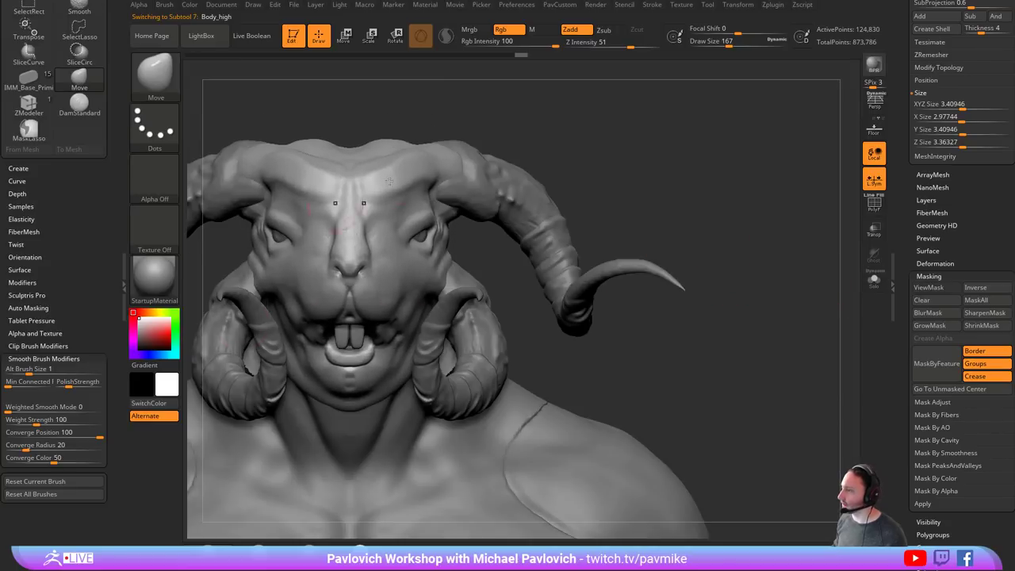
pyautogui.keyDown('alt'); pyautogui.moveTo(536, 103); pyautogui.dragTo(567, 169); pyautogui.keyUp('alt')
pyautogui.press('1')
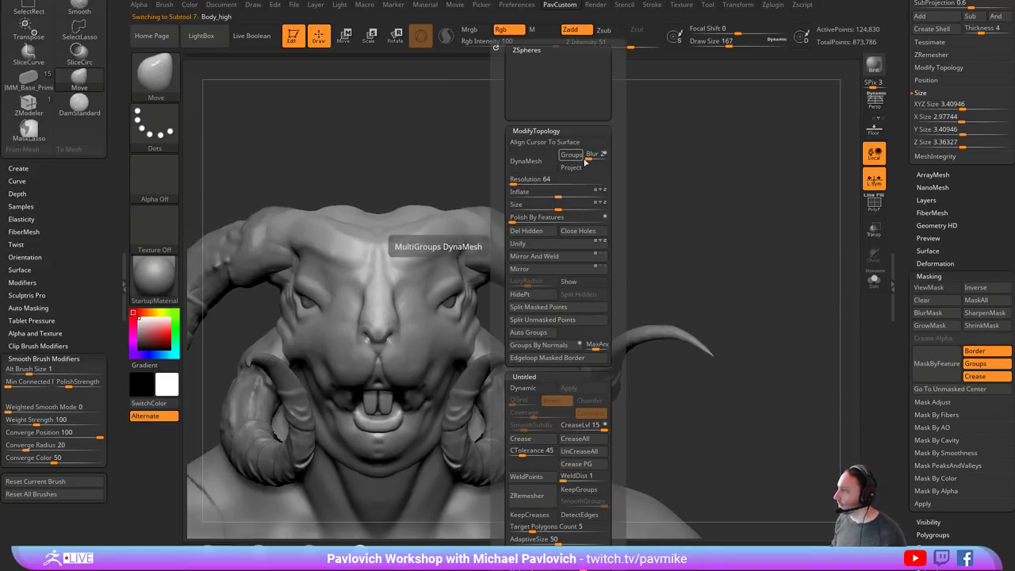
pyautogui.click(595, 156)
pyautogui.write('0')
pyautogui.click(535, 158)
# - Build up the brow and upper eyelids above the eyes with the Clay brush at draw size 132
pyautogui.press('s')
pyautogui.moveTo(499, 292); pyautogui.dragTo(490, 292)
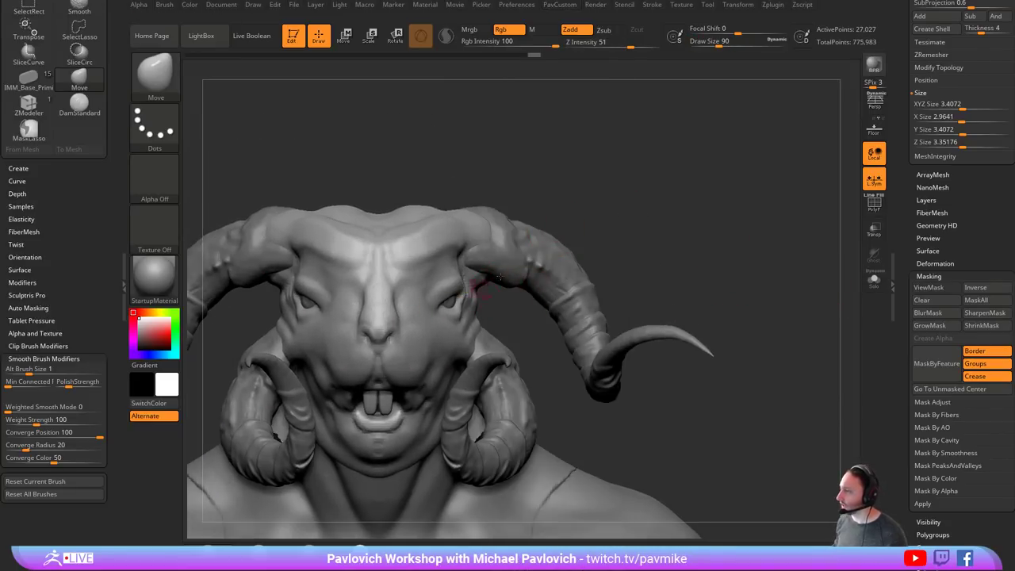
pyautogui.press('b')
pyautogui.press('c')
pyautogui.press('l')
pyautogui.keyDown('alt'); pyautogui.moveTo(641, 160); pyautogui.dragTo(603, 163); pyautogui.keyUp('alt')
pyautogui.moveTo(603, 163); pyautogui.dragTo(566, 169)
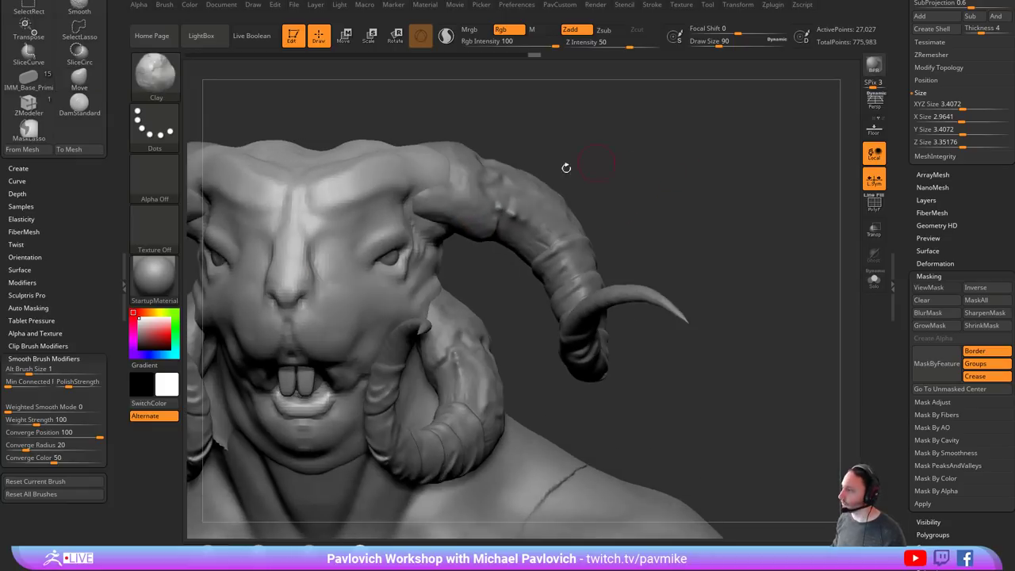
pyautogui.moveTo(366, 250)
pyautogui.mouseDown()
pyautogui.moveTo(390, 236)
pyautogui.moveTo(360, 241)
pyautogui.mouseUp()
pyautogui.keyDown('alt'); pyautogui.moveTo(391, 199); pyautogui.dragTo(453, 220, button='right'); pyautogui.keyUp('alt')
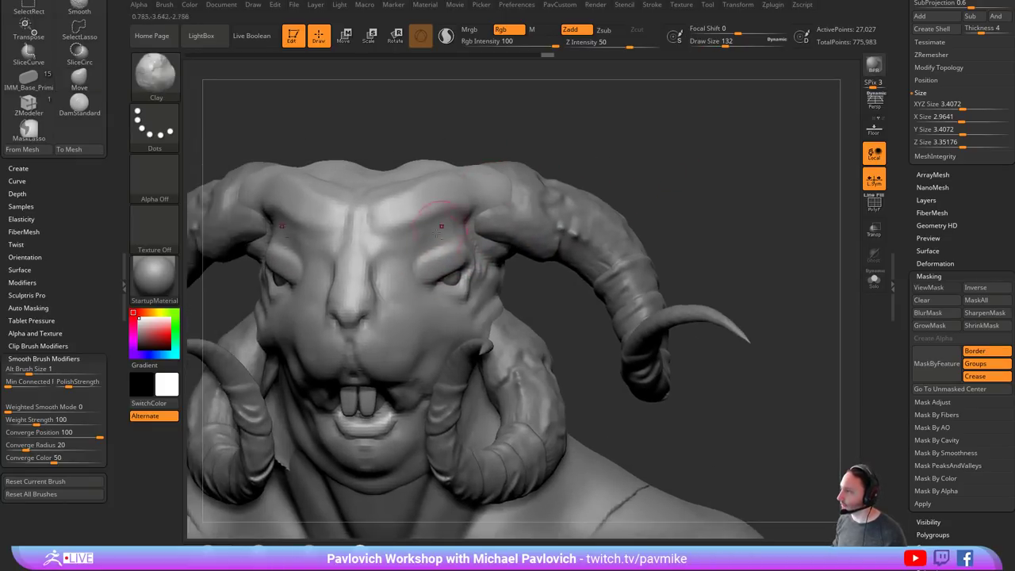
pyautogui.moveTo(426, 252)
pyautogui.mouseDown()
pyautogui.moveTo(450, 236)
pyautogui.moveTo(444, 250)
pyautogui.mouseUp()
pyautogui.moveTo(424, 238); pyautogui.dragTo(444, 228)
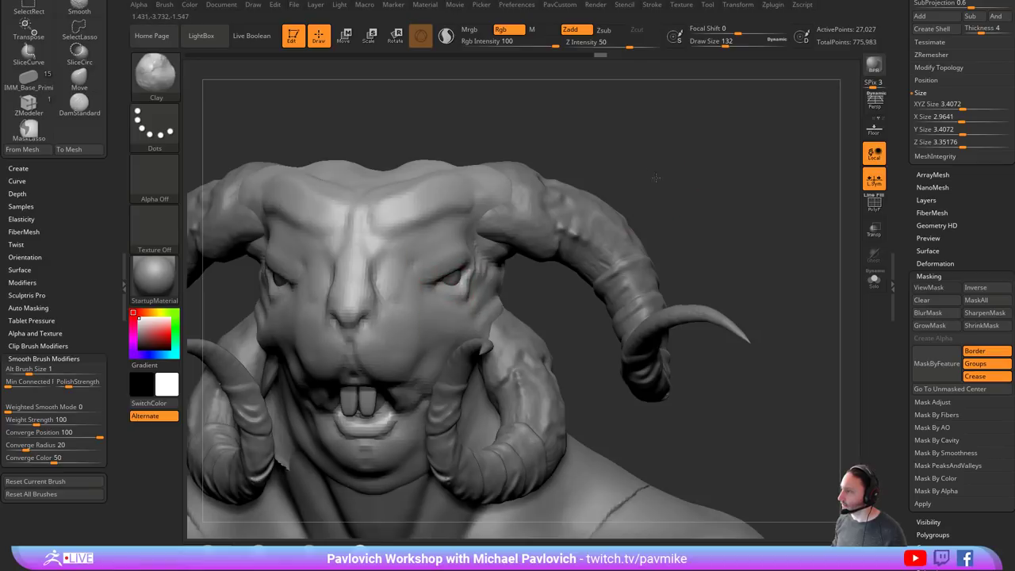
# - Sculpt creases at the inner corners of the eyes with the Standard brush at draw size 71
pyautogui.moveTo(656, 177)
pyautogui.keyDown('alt'); pyautogui.mouseDown()
pyautogui.moveTo(675, 154)
pyautogui.moveTo(702, 156)
pyautogui.mouseUp(); pyautogui.keyUp('alt')
pyautogui.press('b')
pyautogui.press('s')
pyautogui.press('t')
pyautogui.press('s')
pyautogui.moveTo(432, 271); pyautogui.dragTo(423, 270)
pyautogui.moveTo(414, 263); pyautogui.dragTo(407, 276)
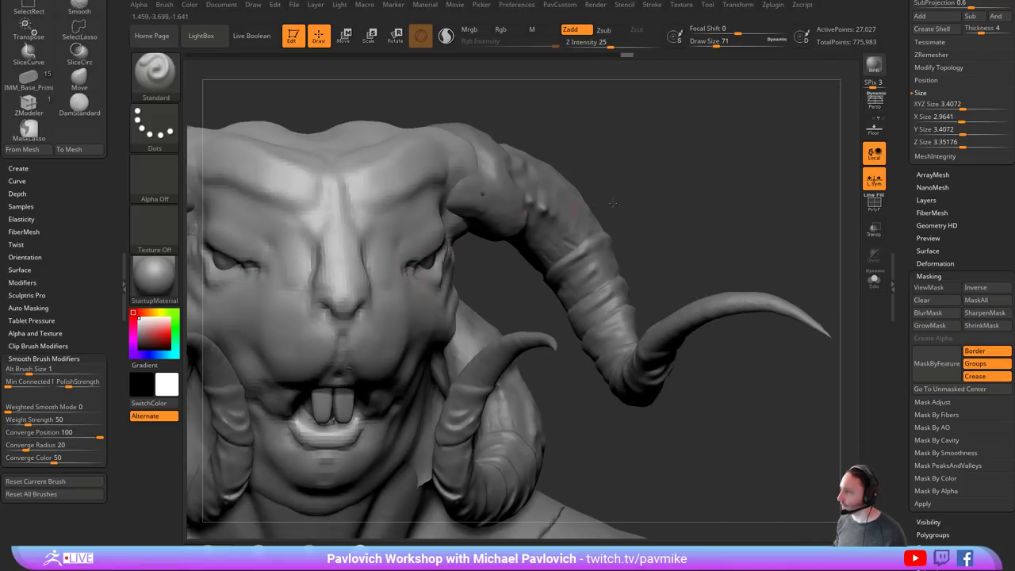
pyautogui.moveTo(612, 204); pyautogui.dragTo(556, 202)
# - Set the LazyRadius to 20, test it with strokes across the cheek and undo them
pyautogui.press('3')
pyautogui.press('3')
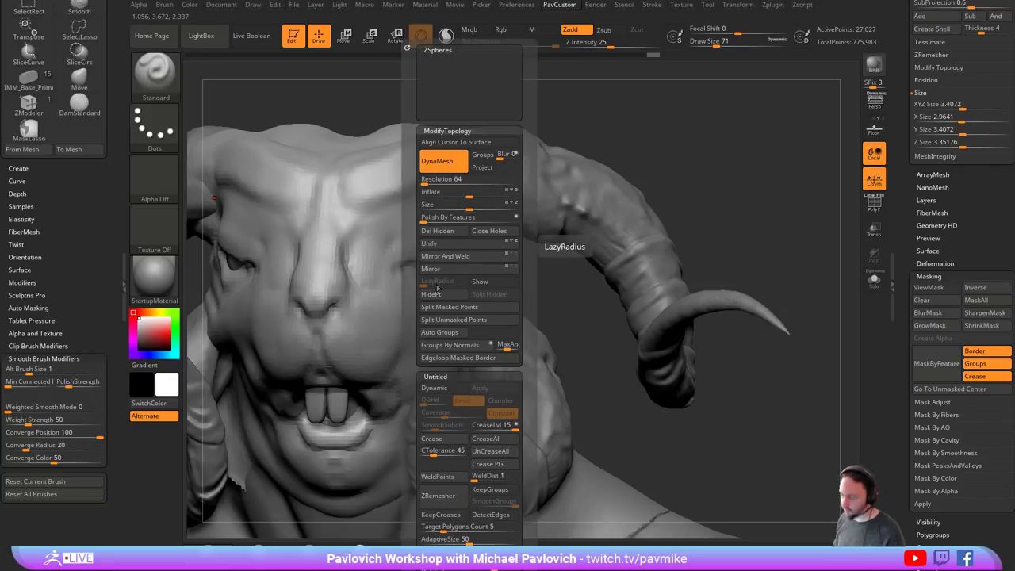
pyautogui.moveTo(431, 287); pyautogui.dragTo(435, 286)
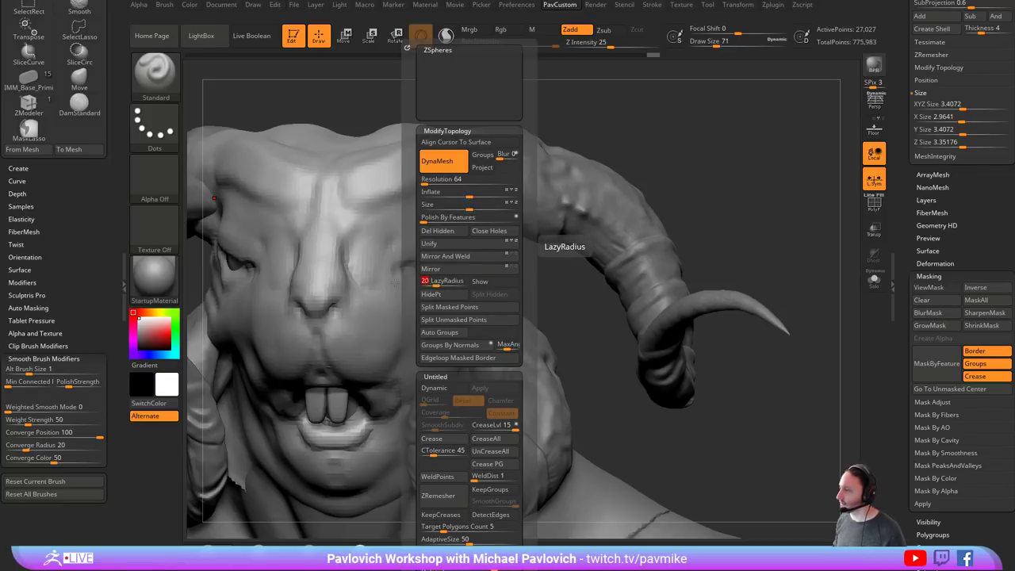
pyautogui.moveTo(414, 231)
pyautogui.mouseDown()
pyautogui.moveTo(376, 300)
pyautogui.moveTo(373, 275)
pyautogui.moveTo(453, 181)
pyautogui.moveTo(378, 305)
pyautogui.mouseUp()
pyautogui.hotkey('ctrl', 'z')
pyautogui.moveTo(450, 222); pyautogui.dragTo(373, 299)
pyautogui.hotkey('ctrl', 'z')
pyautogui.hotkey('ctrl', 'z')
# - Examine the Lazy Mouse settings of the current stroke
pyautogui.click(654, 7)
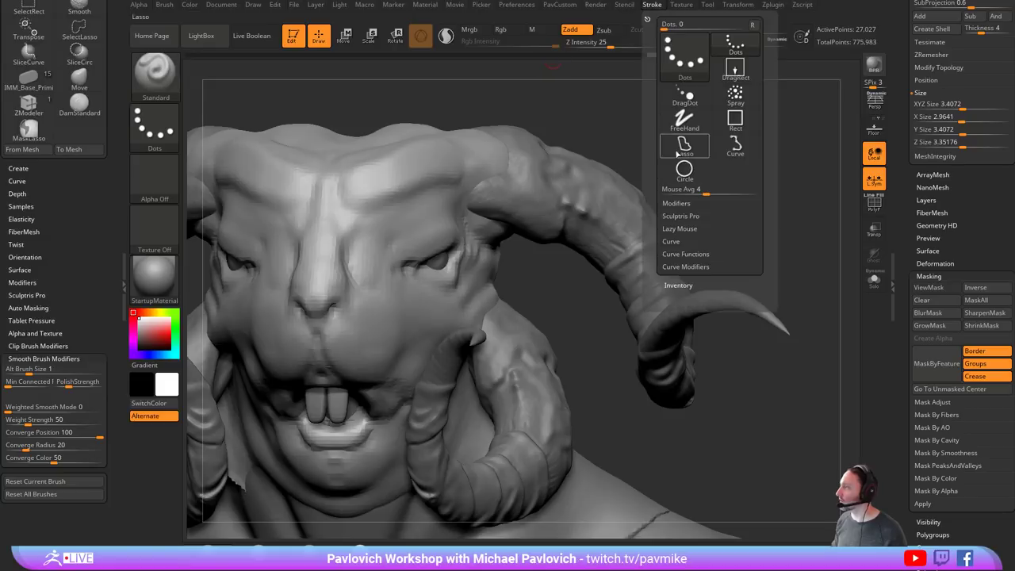
pyautogui.keyDown('shift'); pyautogui.click(688, 206); pyautogui.keyUp('shift')
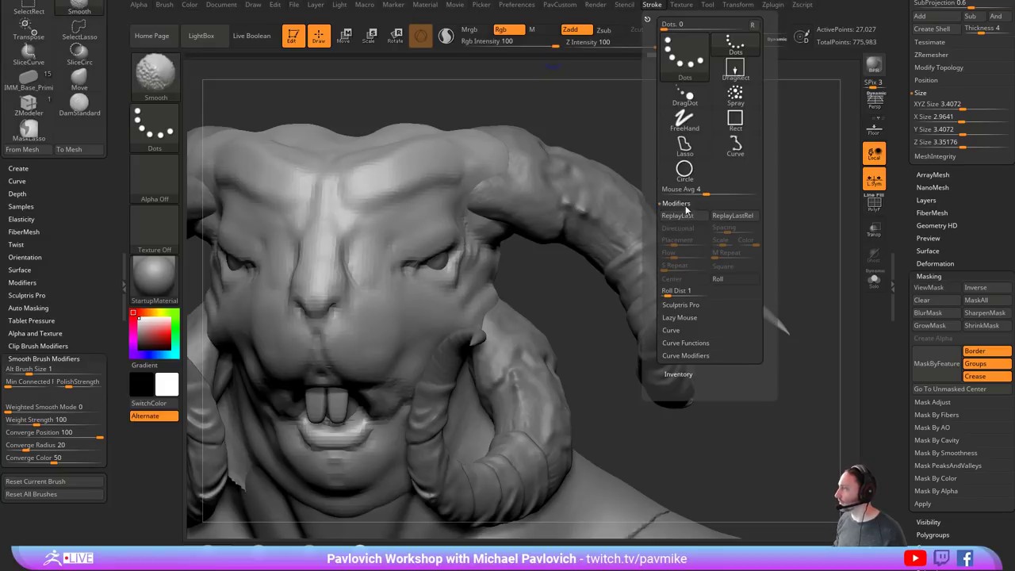
pyautogui.keyDown('shift'); pyautogui.click(687, 207); pyautogui.keyUp('shift')
pyautogui.keyDown('shift'); pyautogui.click(686, 231); pyautogui.keyUp('shift')
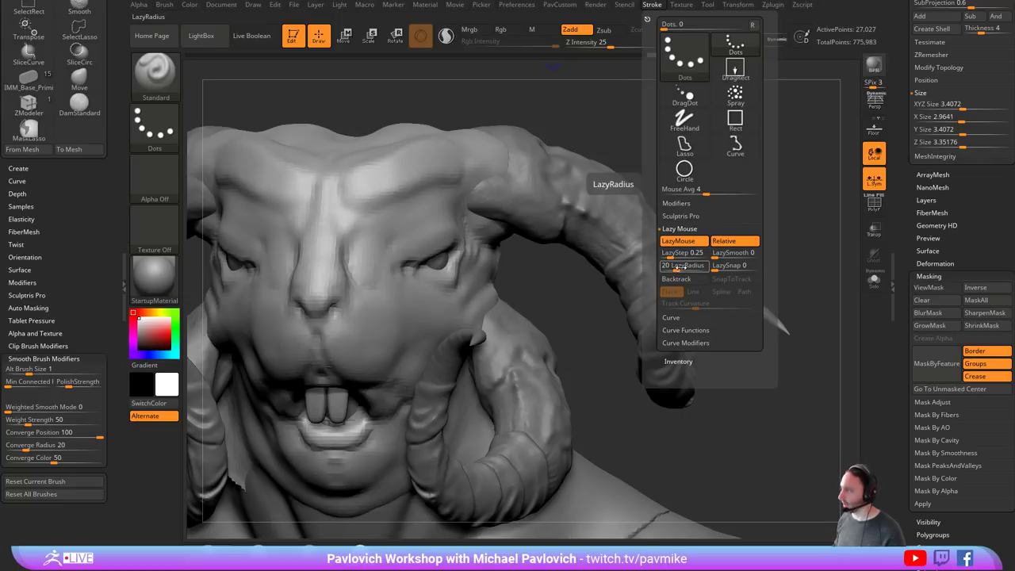
# - Shape the lower eyelids and inner eye corners with the Standard brush at draw size 39
pyautogui.keyDown('alt'); pyautogui.moveTo(549, 163); pyautogui.dragTo(578, 182, button='right'); pyautogui.keyUp('alt')
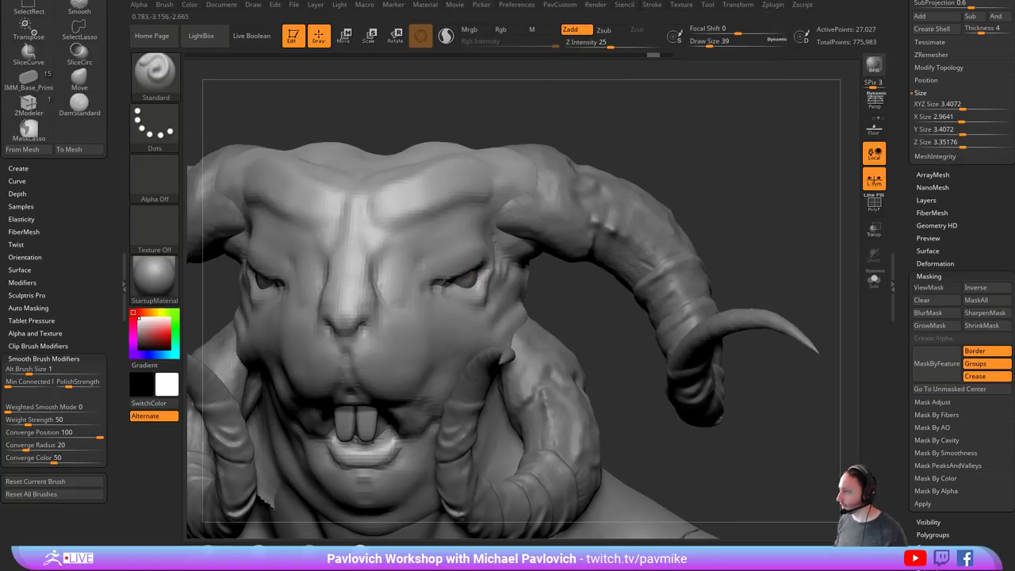
pyautogui.moveTo(447, 282); pyautogui.dragTo(453, 290)
pyautogui.moveTo(557, 287)
pyautogui.mouseDown(button='right')
pyautogui.moveTo(480, 294)
pyautogui.moveTo(460, 311)
pyautogui.mouseUp(button='right')
pyautogui.moveTo(450, 293)
pyautogui.mouseDown()
pyautogui.moveTo(481, 286)
pyautogui.moveTo(477, 301)
pyautogui.mouseUp()
pyautogui.moveTo(698, 171)
pyautogui.mouseDown(button='right')
pyautogui.moveTo(782, 169)
pyautogui.moveTo(707, 167)
pyautogui.moveTo(733, 179)
pyautogui.mouseUp(button='right')
pyautogui.moveTo(733, 179)
pyautogui.keyDown('ctrl'); pyautogui.mouseDown(button='right')
pyautogui.moveTo(744, 150)
pyautogui.moveTo(685, 174)
pyautogui.mouseUp(button='right'); pyautogui.keyUp('ctrl')
# - Try to activate Dynamic Subdiv on the head mesh, choosing to always auto-activate it
pyautogui.press('2')
pyautogui.press('d')
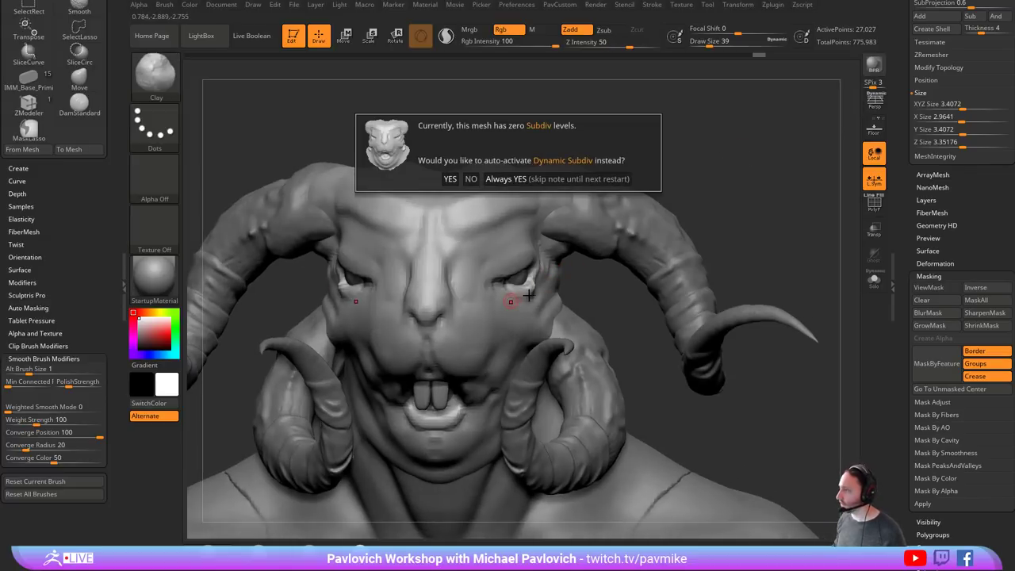
pyautogui.click(492, 183)
pyautogui.keyDown('alt'); pyautogui.moveTo(724, 196); pyautogui.dragTo(694, 159, button='right'); pyautogui.keyUp('alt')
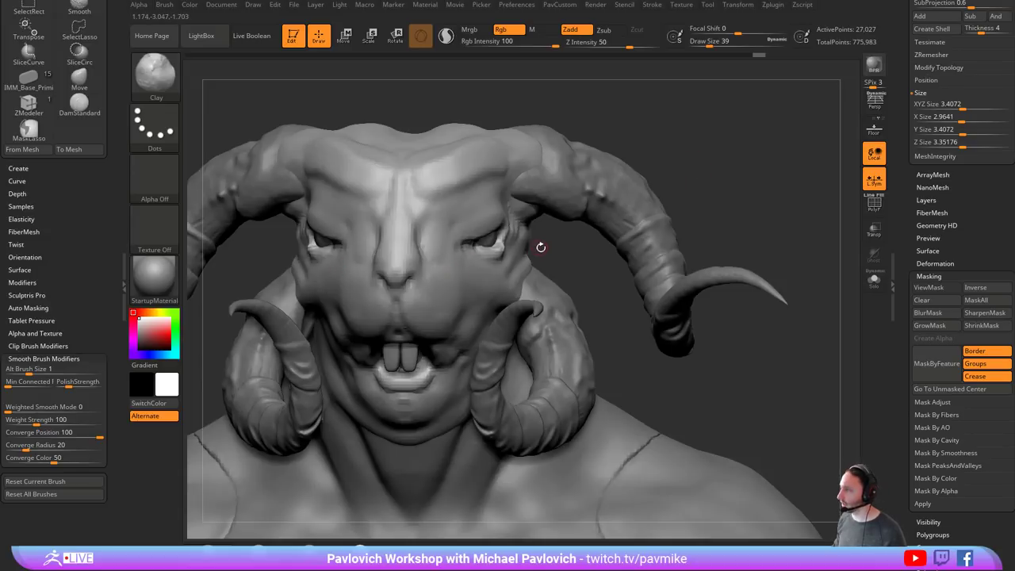
pyautogui.press('d')
pyautogui.click(547, 180)
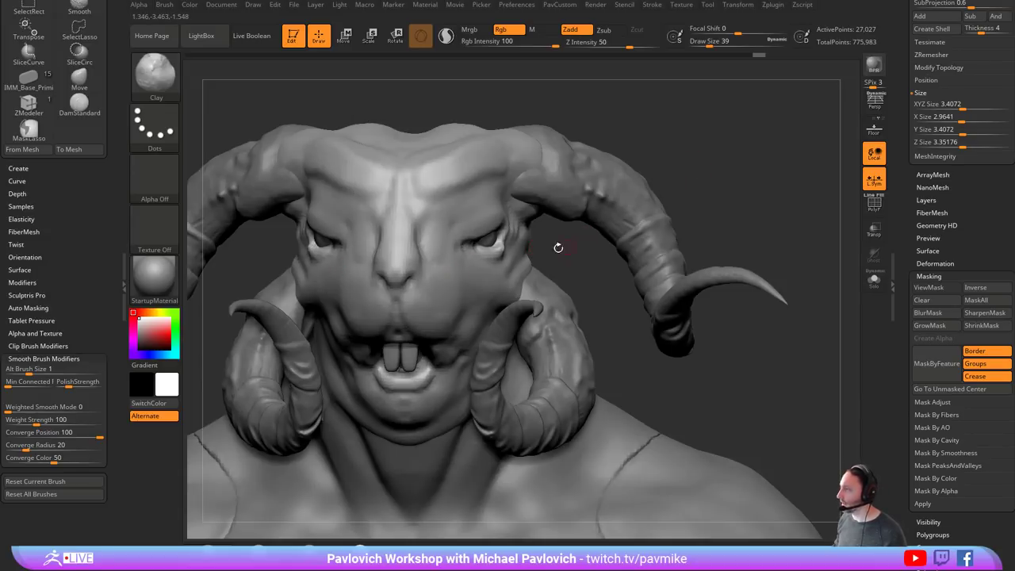
pyautogui.press('s')
pyautogui.moveTo(443, 235); pyautogui.dragTo(452, 234)
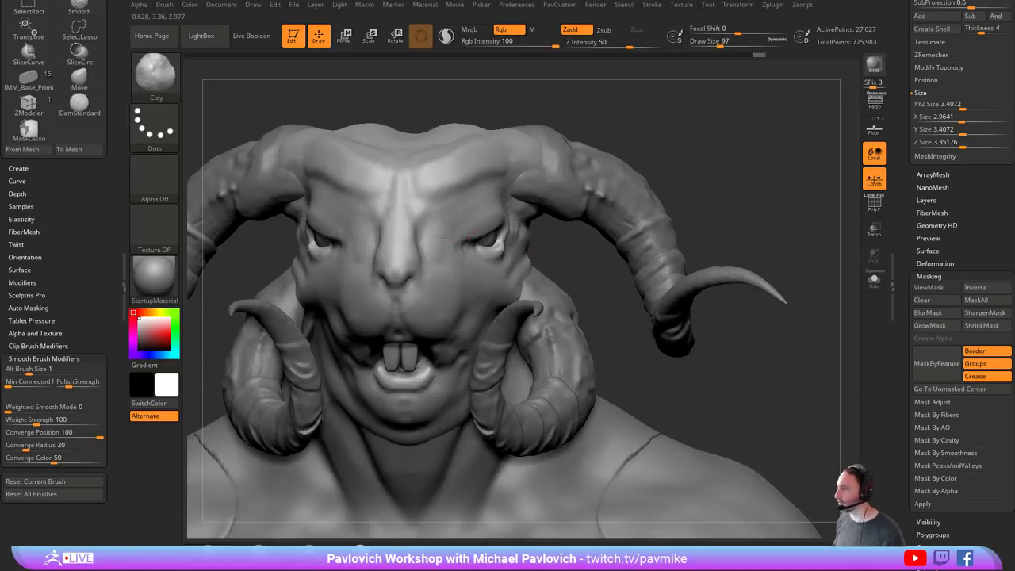
pyautogui.hotkey('ctrl', 'z')
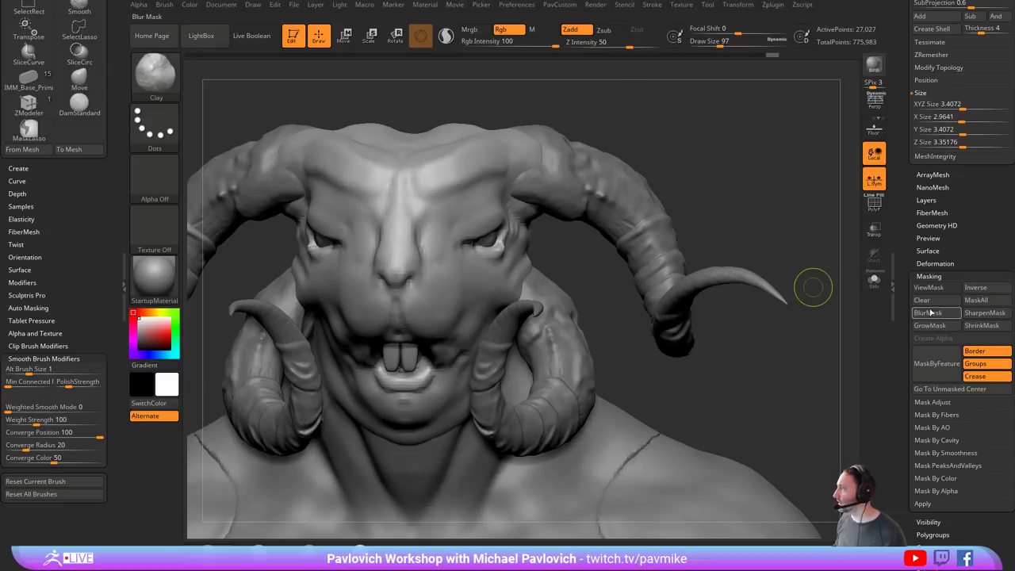
# - Expand the Dynamic Subdiv settings in the geometry options and try to enable Dynamic there
pyautogui.moveTo(906, 185); pyautogui.dragTo(910, 270)
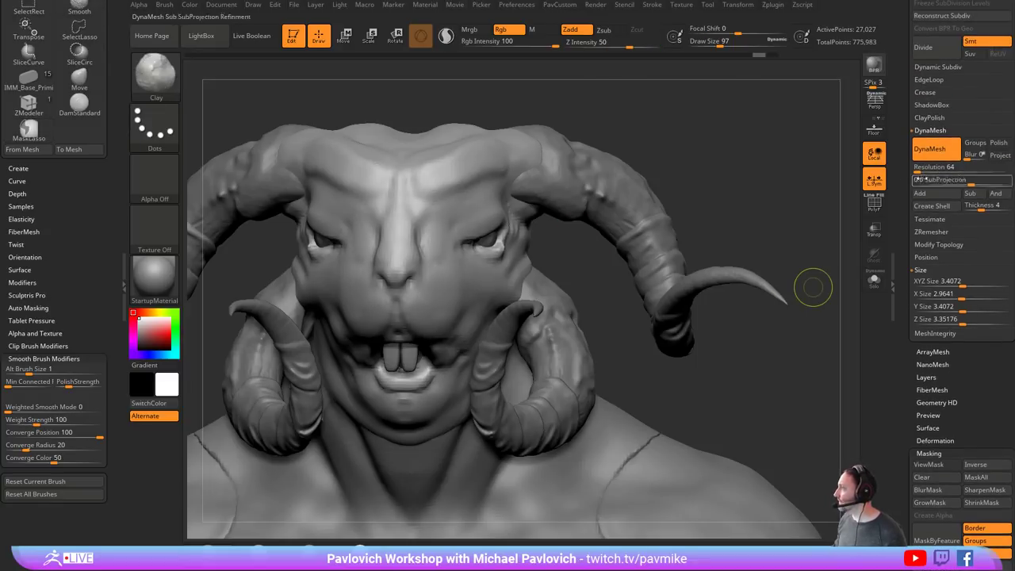
pyautogui.press('shift')
pyautogui.click(936, 69)
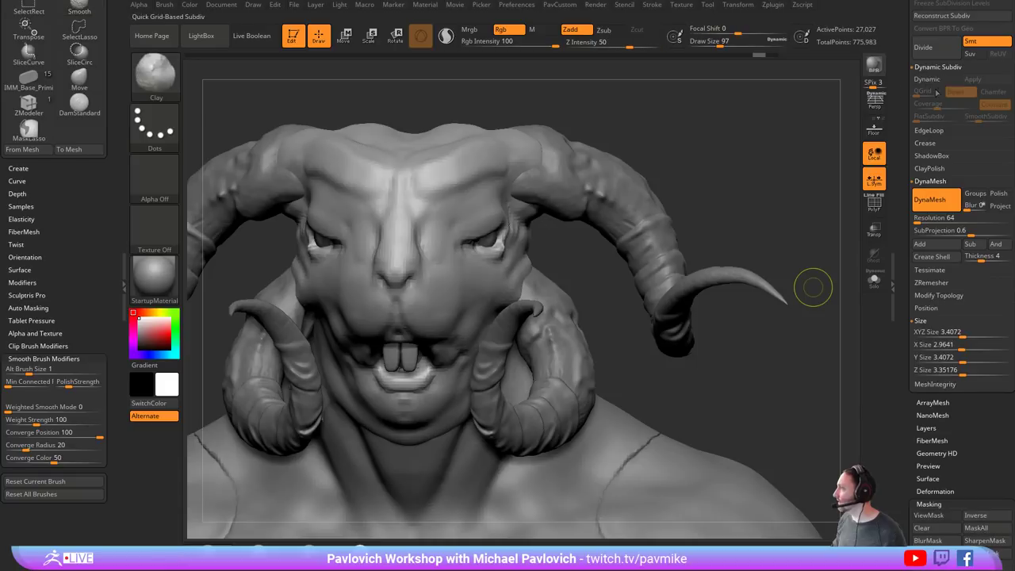
pyautogui.click(934, 81)
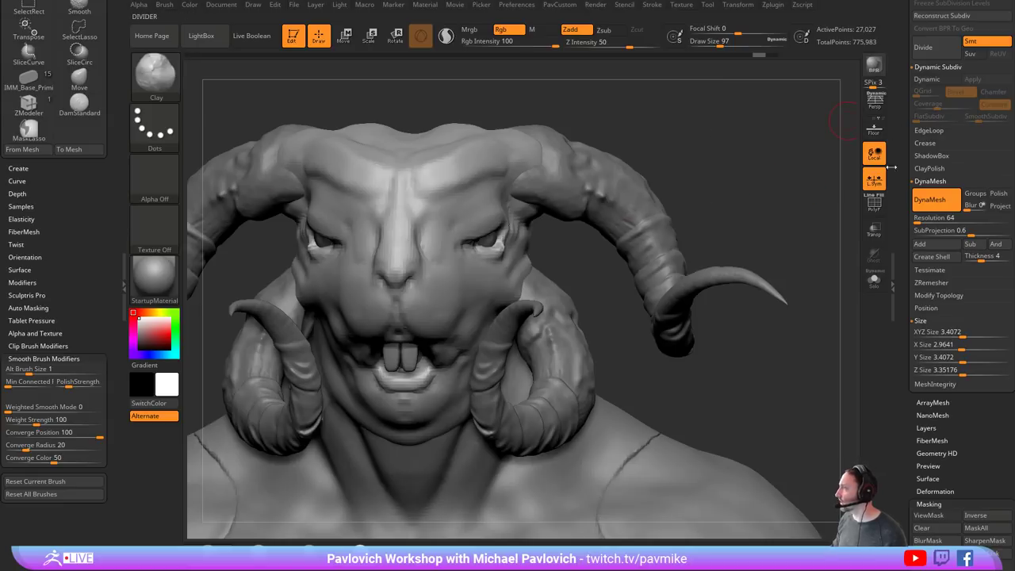
# - Repair the head with Fix Mesh, and toggle Dynamic Subdiv on and off to test it
pyautogui.scroll(-1, 932, 143)
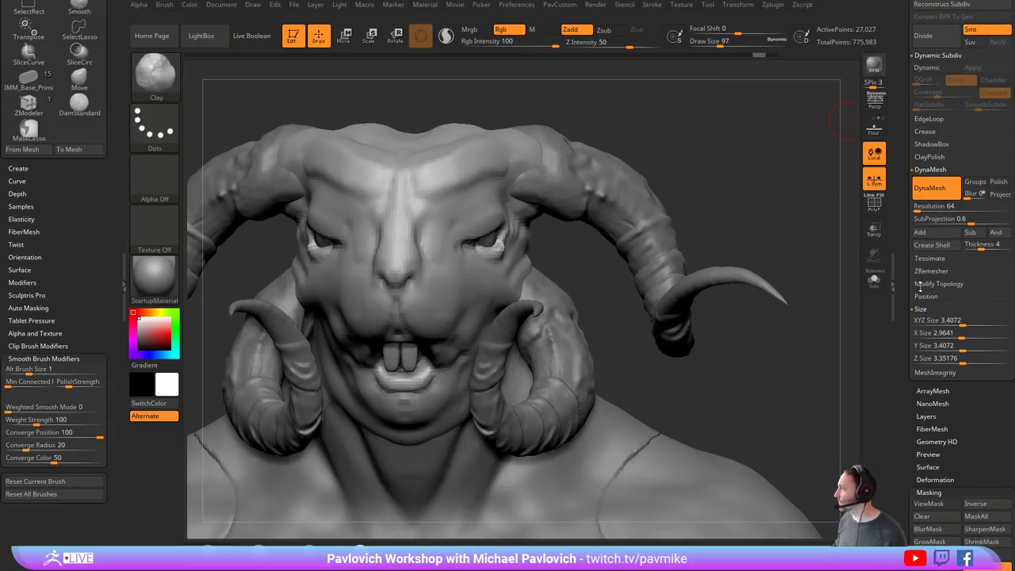
pyautogui.keyDown('shift'); pyautogui.click(922, 311); pyautogui.keyUp('shift')
pyautogui.keyDown('shift'); pyautogui.click(935, 321); pyautogui.keyUp('shift')
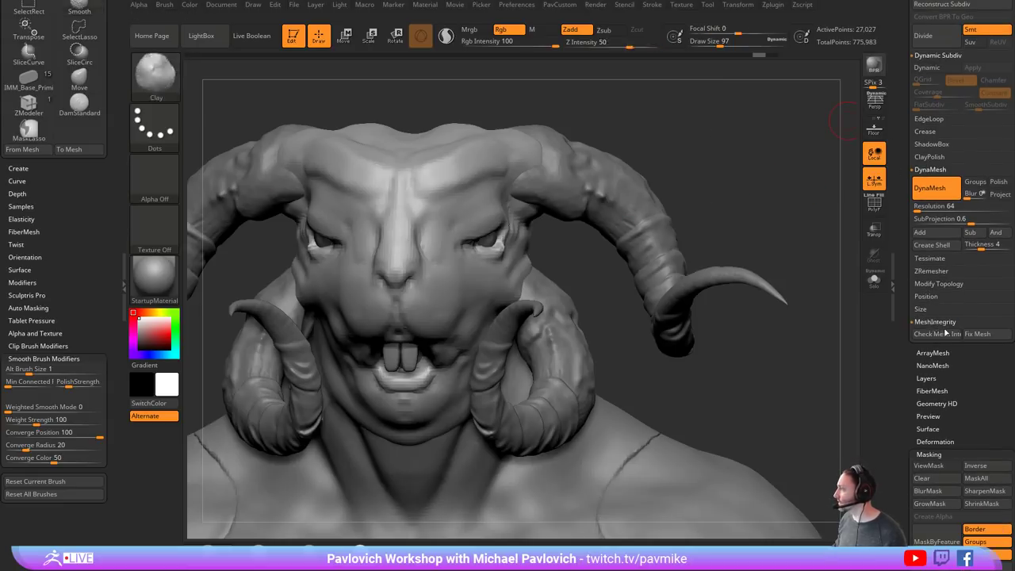
pyautogui.click(969, 337)
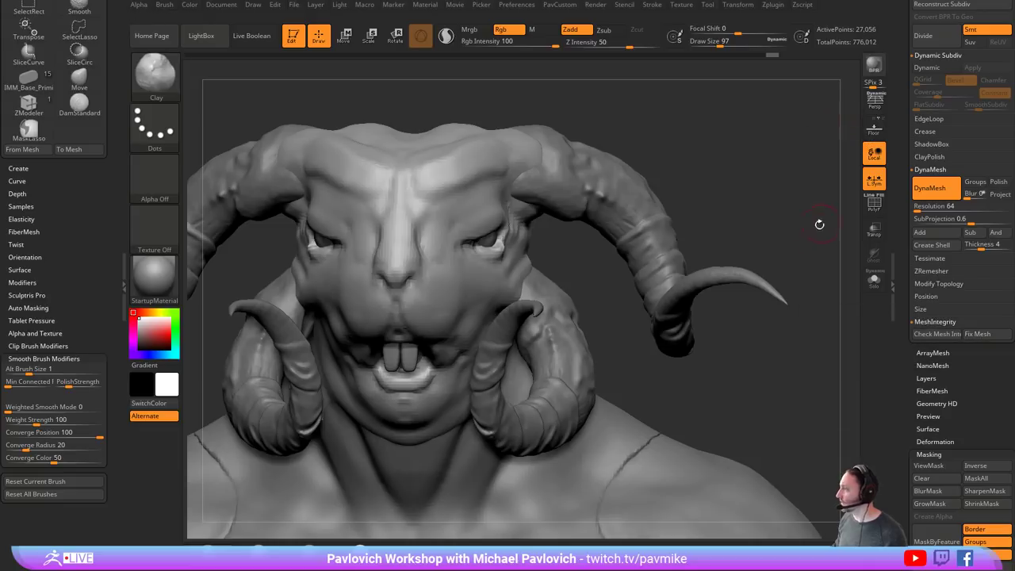
pyautogui.moveTo(782, 233); pyautogui.dragTo(789, 233)
pyautogui.press('d')
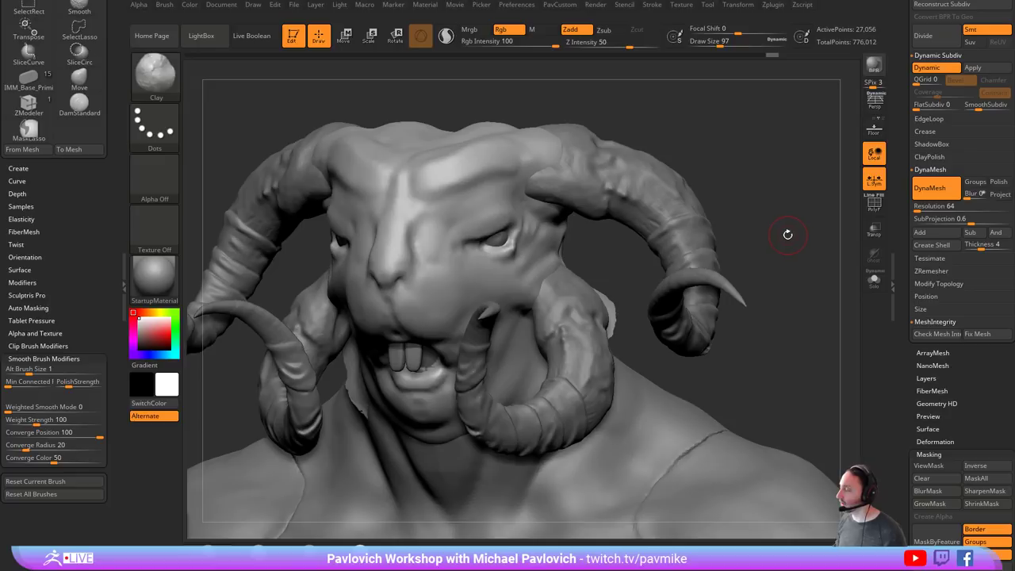
pyautogui.hotkey('shift', 'd')
# - Build up the forms around the eyes, outer brow and nose bridge with the Clay brush at draw size 132
pyautogui.keyDown('alt'); pyautogui.moveTo(728, 124); pyautogui.dragTo(725, 154); pyautogui.keyUp('alt')
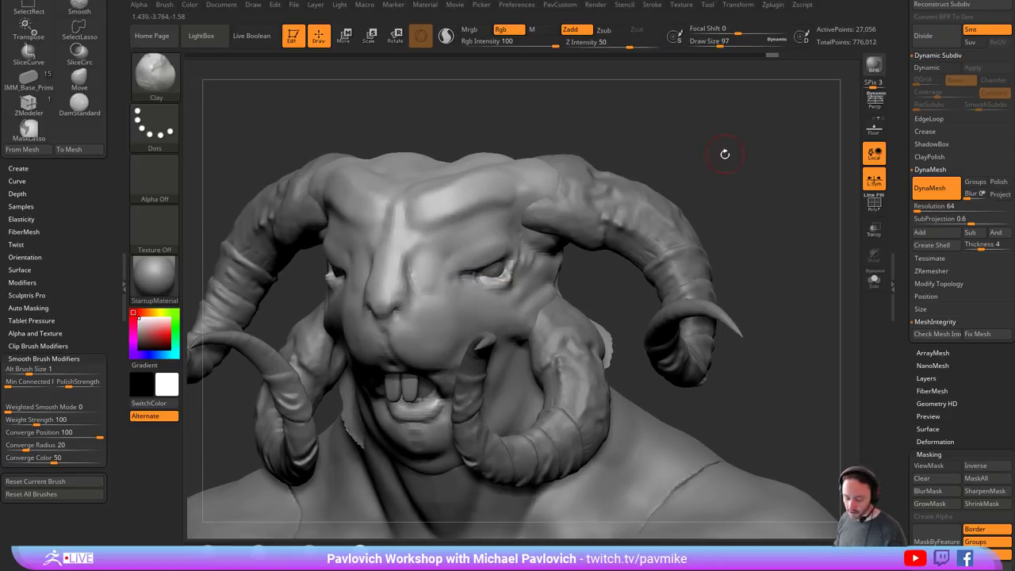
pyautogui.press('s')
pyautogui.moveTo(489, 259)
pyautogui.mouseDown()
pyautogui.moveTo(449, 260)
pyautogui.moveTo(560, 238)
pyautogui.mouseUp()
pyautogui.moveTo(749, 197); pyautogui.dragTo(635, 204)
pyautogui.moveTo(506, 238)
pyautogui.mouseDown()
pyautogui.moveTo(519, 225)
pyautogui.moveTo(544, 250)
pyautogui.moveTo(541, 231)
pyautogui.mouseUp()
pyautogui.moveTo(684, 138); pyautogui.dragTo(786, 151)
pyautogui.moveTo(421, 232); pyautogui.dragTo(452, 277)
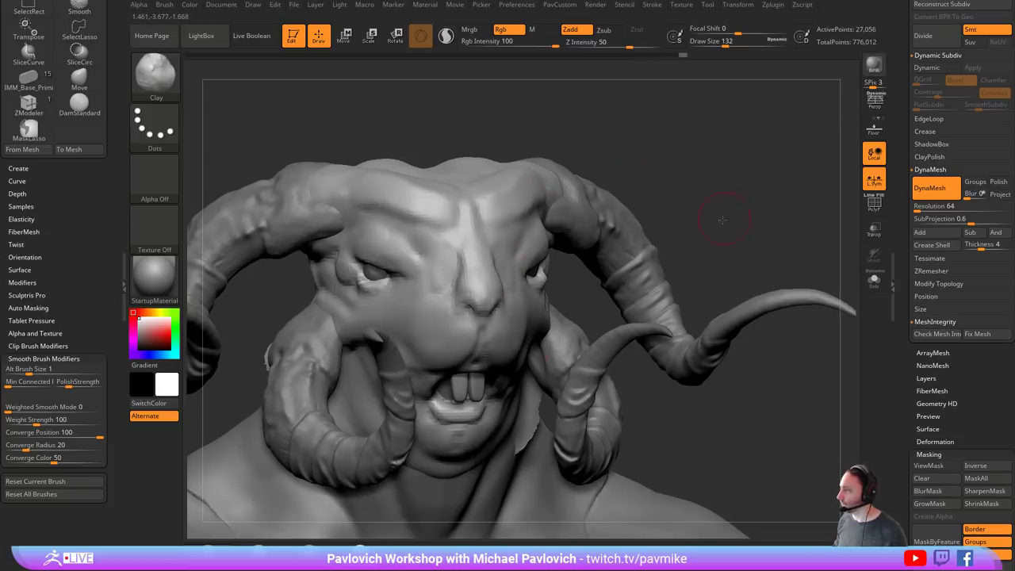
pyautogui.moveTo(721, 223)
pyautogui.keyDown('shift'); pyautogui.mouseDown()
pyautogui.moveTo(692, 218)
pyautogui.moveTo(706, 165)
pyautogui.moveTo(673, 165)
pyautogui.moveTo(665, 230)
pyautogui.mouseUp(); pyautogui.keyUp('shift')
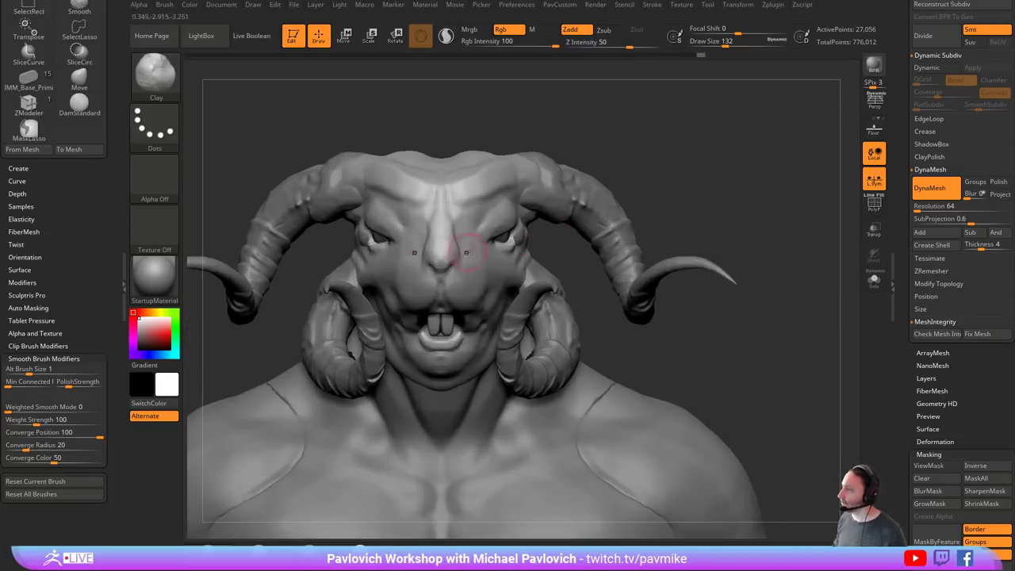
pyautogui.press('s')
pyautogui.moveTo(484, 258); pyautogui.dragTo(488, 258)
# - Adjust the side of the skull where it overlaps the horn base with the Move brush at draw size 245
pyautogui.moveTo(645, 122)
pyautogui.keyDown('alt'); pyautogui.mouseDown()
pyautogui.moveTo(608, 199)
pyautogui.moveTo(547, 226)
pyautogui.moveTo(565, 238)
pyautogui.mouseUp(); pyautogui.keyUp('alt')
pyautogui.press('s')
pyautogui.moveTo(627, 190); pyautogui.dragTo(572, 253)
pyautogui.press('b')
pyautogui.press('m')
pyautogui.press('v')
pyautogui.moveTo(519, 278); pyautogui.dragTo(511, 300)
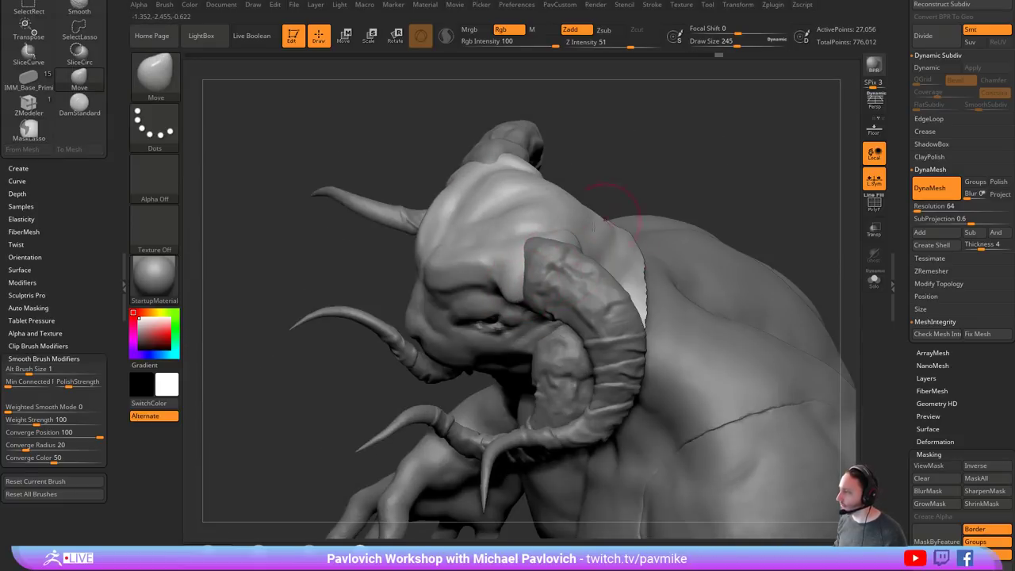
# - Pull the skull around the upper horn bases into raised peaks with the Move brush at draw size 257
pyautogui.moveTo(627, 189)
pyautogui.mouseDown()
pyautogui.moveTo(776, 86)
pyautogui.moveTo(561, 260)
pyautogui.mouseUp()
pyautogui.press('s')
pyautogui.moveTo(561, 260); pyautogui.dragTo(566, 259)
pyautogui.moveTo(471, 294); pyautogui.dragTo(468, 279)
pyautogui.moveTo(470, 274); pyautogui.dragTo(467, 248, button='right')
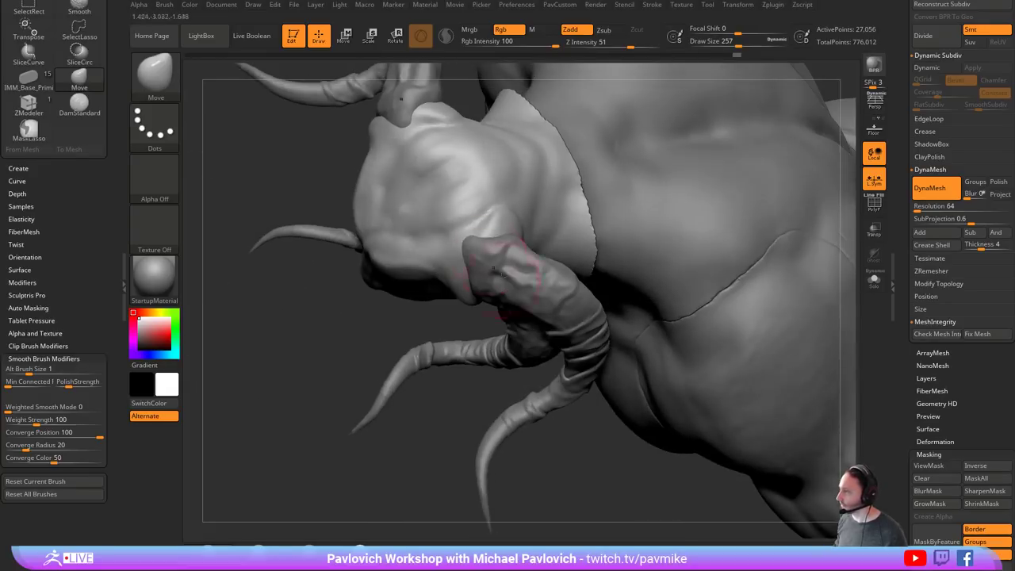
pyautogui.moveTo(466, 248); pyautogui.dragTo(441, 243)
pyautogui.moveTo(441, 243); pyautogui.dragTo(438, 250, button='right')
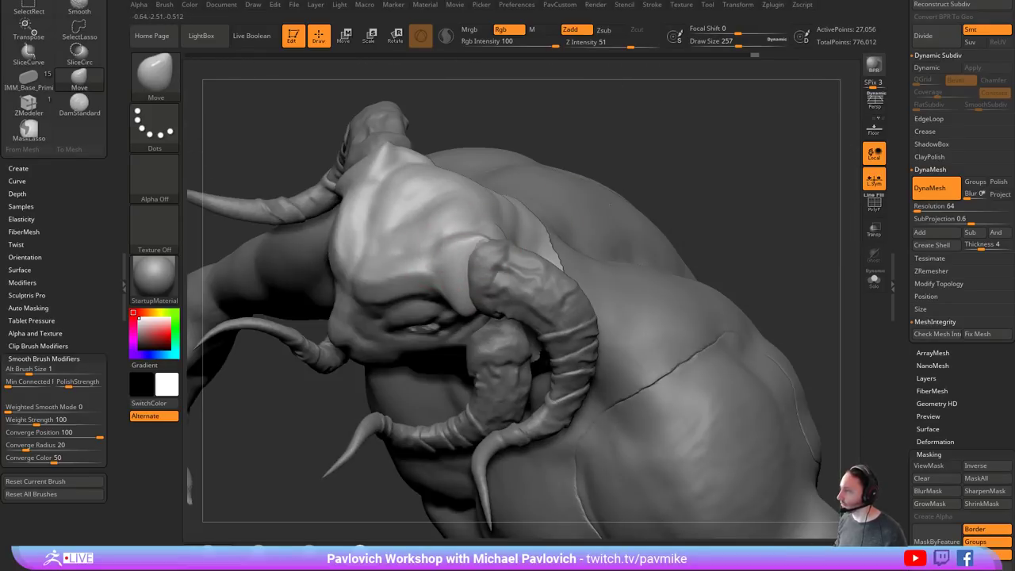
pyautogui.moveTo(567, 199)
pyautogui.mouseDown(button='right')
pyautogui.moveTo(746, 166)
pyautogui.moveTo(579, 197)
pyautogui.mouseUp(button='right')
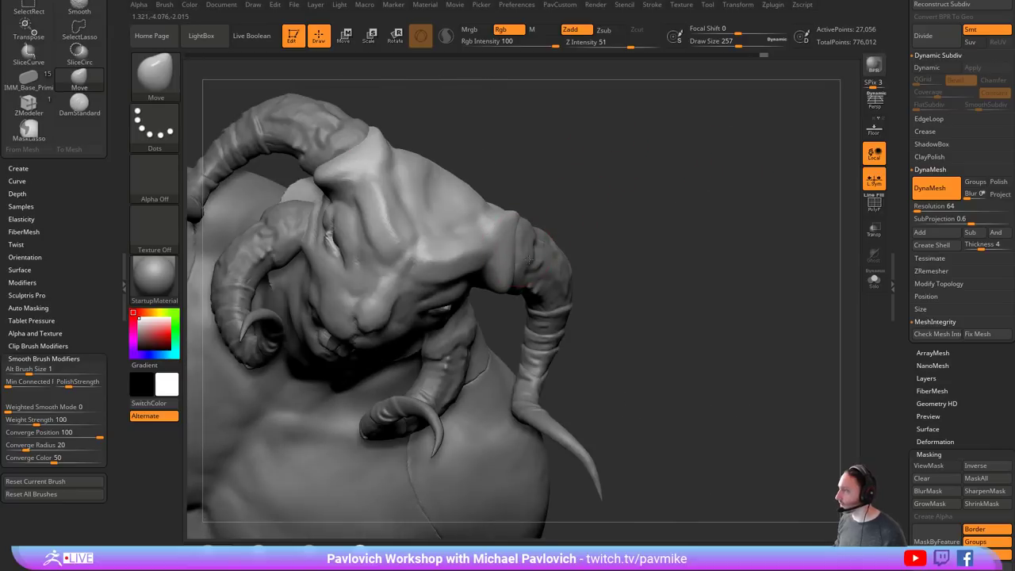
pyautogui.moveTo(521, 241); pyautogui.dragTo(546, 217)
pyautogui.moveTo(624, 208); pyautogui.dragTo(641, 134, button='right')
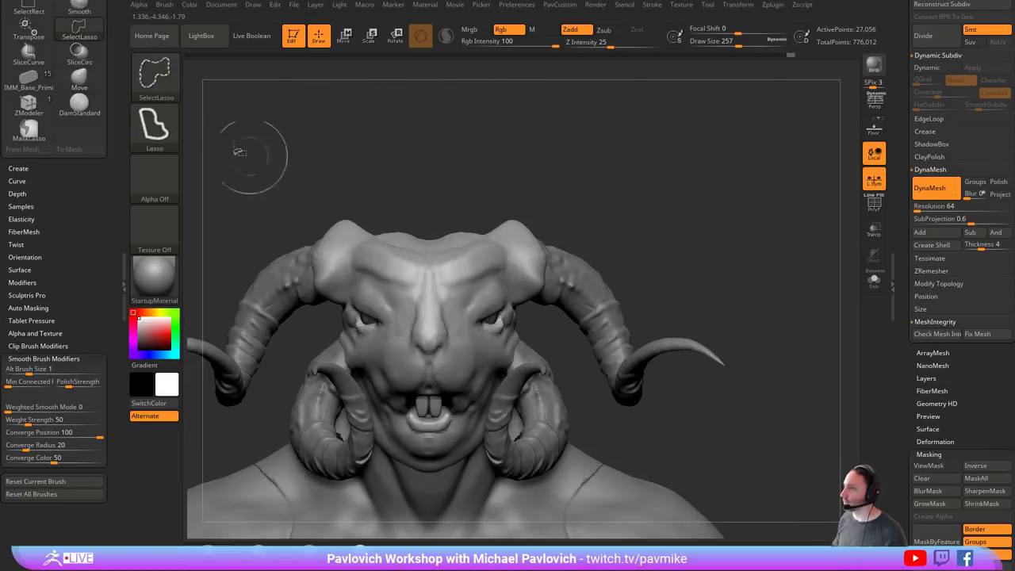
# - Clip the raised skull peaks around the upper horn bases with the ClipCurve brush, and re-DynaMesh the head at resolution 64
pyautogui.keyDown('ctrl'); pyautogui.keyDown('shift'); pyautogui.click(156, 77); pyautogui.keyUp('shift'); pyautogui.keyUp('ctrl')
pyautogui.click(278, 131)
pyautogui.keyDown('ctrl'); pyautogui.keyDown('shift'); pyautogui.moveTo(453, 173); pyautogui.dragTo(558, 283); pyautogui.keyUp('shift'); pyautogui.keyUp('ctrl')
pyautogui.moveTo(572, 184)
pyautogui.keyDown('ctrl'); pyautogui.keyDown('shift'); pyautogui.mouseDown()
pyautogui.moveTo(551, 305)
pyautogui.moveTo(521, 325)
pyautogui.mouseUp(); pyautogui.keyUp('shift'); pyautogui.keyUp('ctrl')
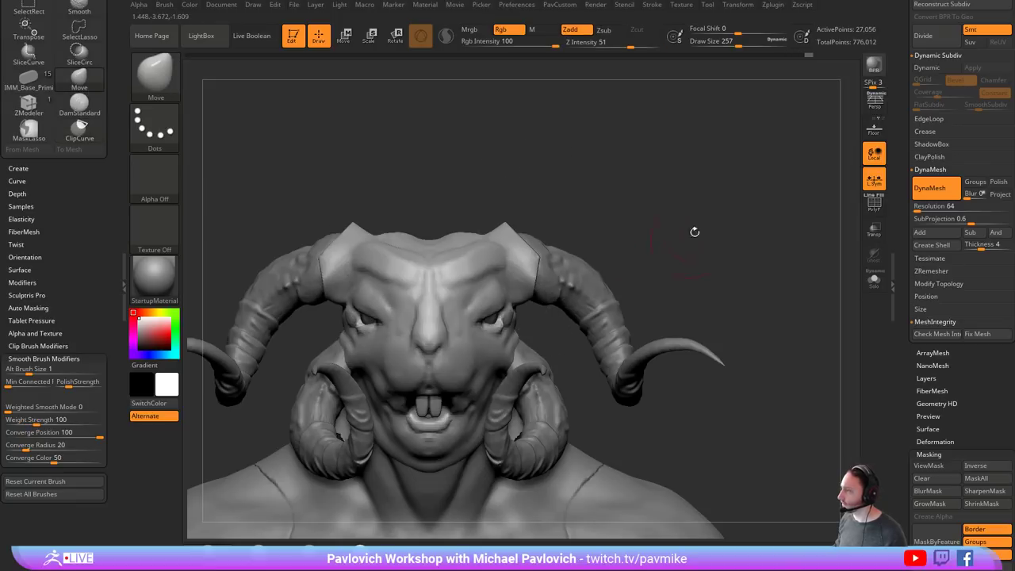
pyautogui.moveTo(696, 231); pyautogui.dragTo(639, 232, button='right')
pyautogui.keyDown('ctrl'); pyautogui.moveTo(644, 236); pyautogui.dragTo(693, 277); pyautogui.keyUp('ctrl')
# - Adjust the temple beside the eye and beneath the upper horn base with the Move brush at draw sizes 299 and 245
pyautogui.moveTo(693, 277); pyautogui.dragTo(728, 302, button='right')
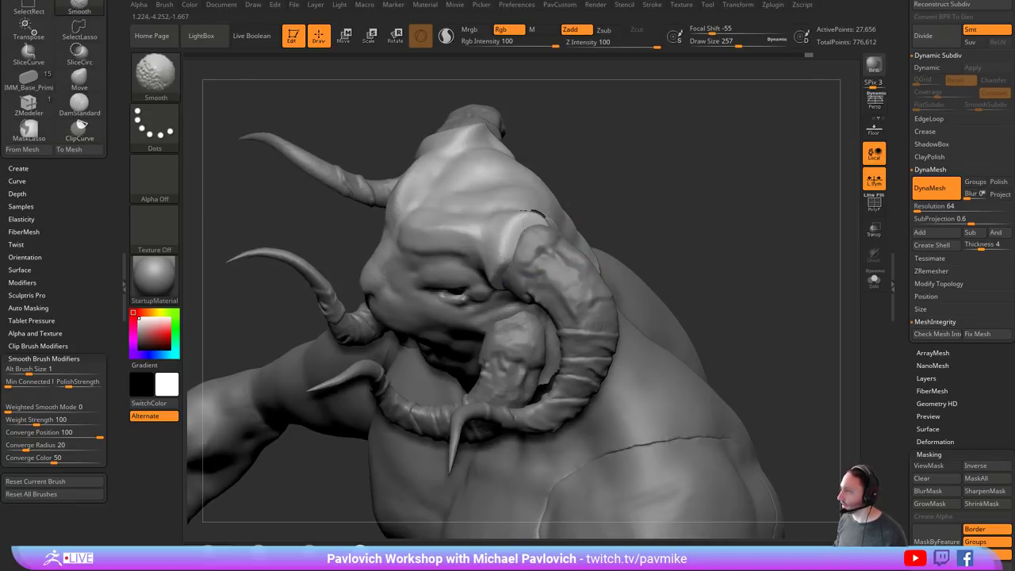
pyautogui.moveTo(601, 230)
pyautogui.mouseDown(button='right')
pyautogui.moveTo(585, 191)
pyautogui.moveTo(574, 225)
pyautogui.moveTo(565, 208)
pyautogui.mouseUp(button='right')
pyautogui.press('s')
pyautogui.moveTo(540, 254); pyautogui.dragTo(545, 255)
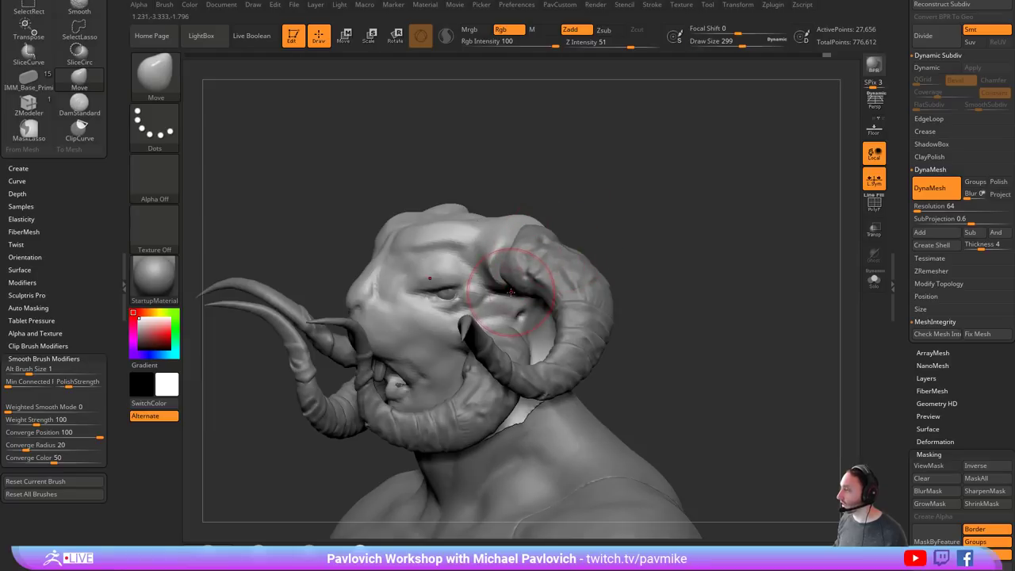
pyautogui.moveTo(511, 292); pyautogui.dragTo(519, 303)
pyautogui.press('s')
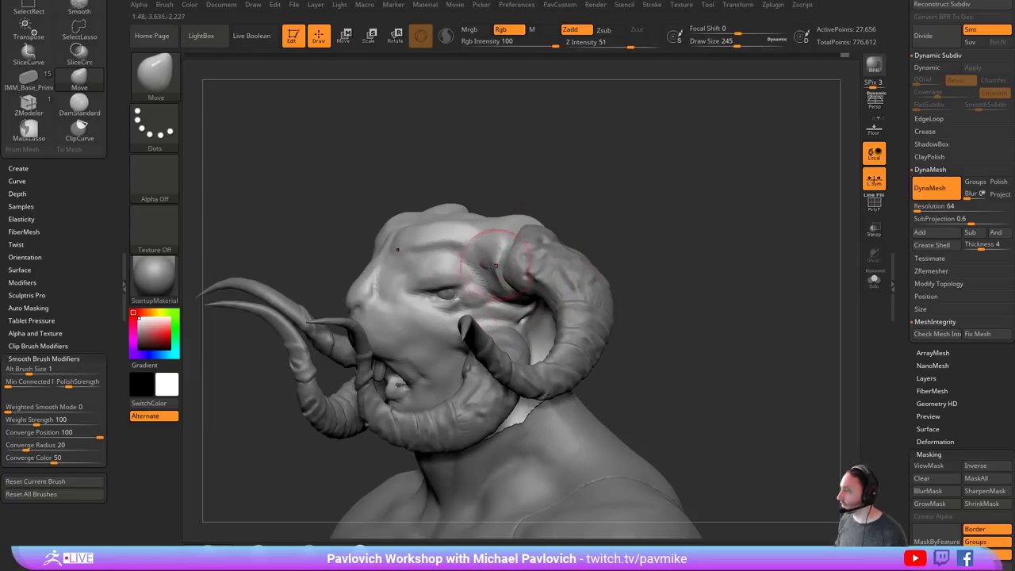
pyautogui.press('[')
# - Pull the back of the skull around the upper horn base into shape with the Move brush at draw size 293
pyautogui.moveTo(582, 193); pyautogui.dragTo(532, 228, button='right')
pyautogui.press('s')
pyautogui.moveTo(532, 234); pyautogui.dragTo(523, 227)
pyautogui.moveTo(740, 190); pyautogui.dragTo(692, 198)
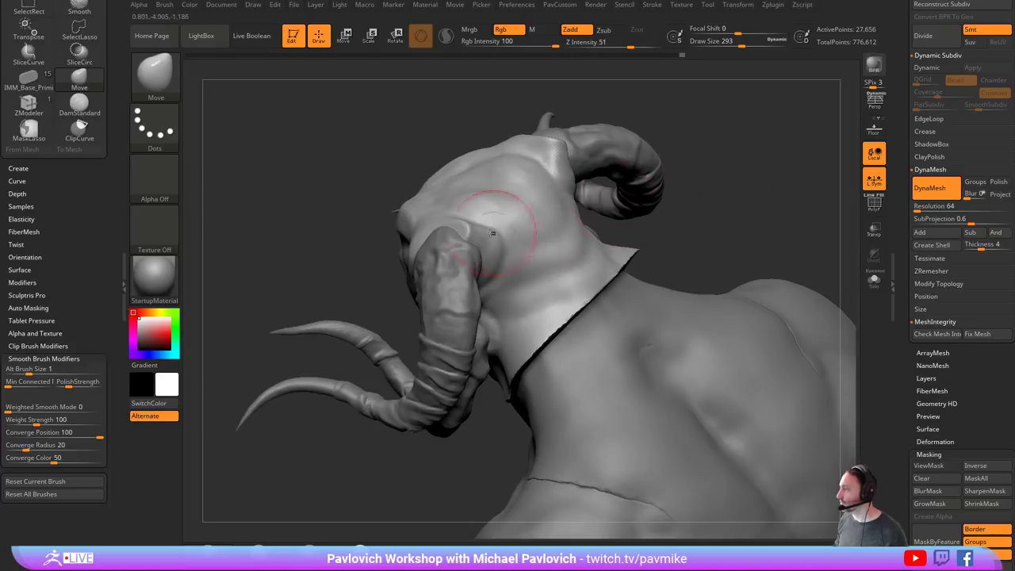
pyautogui.moveTo(491, 229); pyautogui.dragTo(483, 234)
pyautogui.moveTo(743, 247); pyautogui.dragTo(698, 257)
pyautogui.moveTo(500, 259)
pyautogui.mouseDown()
pyautogui.moveTo(488, 268)
pyautogui.moveTo(495, 277)
pyautogui.mouseUp()
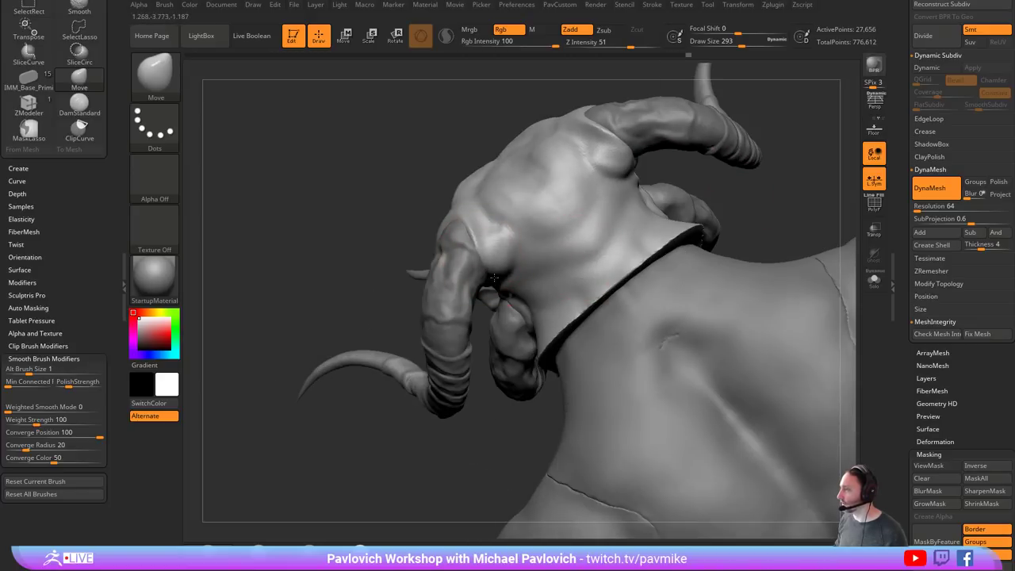
# - Fit the underside and rear rim of the skull socket to the upper horn with the Move brush at draw size 293
pyautogui.moveTo(475, 353); pyautogui.dragTo(504, 232, button='right')
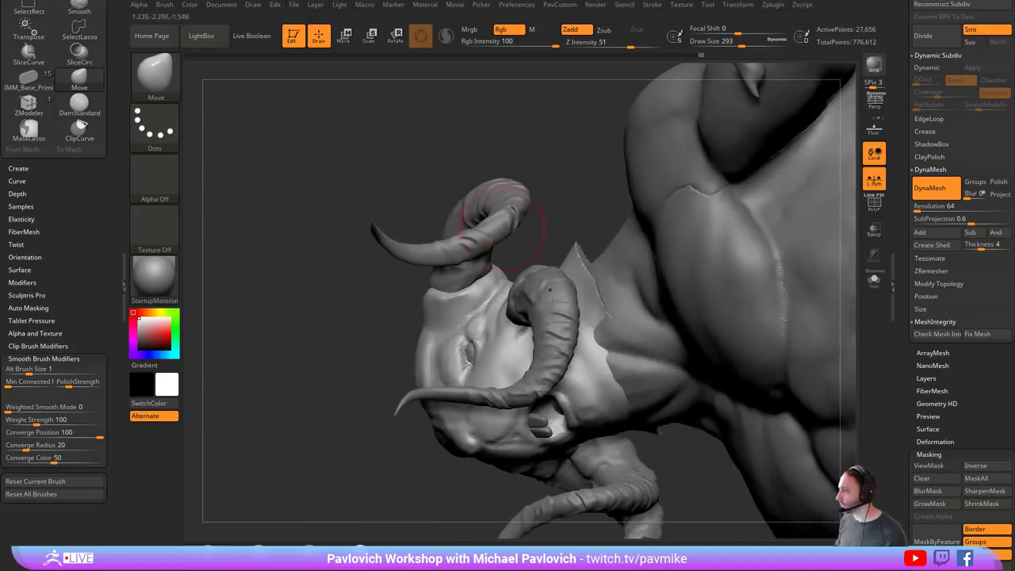
pyautogui.moveTo(505, 268); pyautogui.dragTo(505, 263)
pyautogui.moveTo(505, 263)
pyautogui.mouseDown(button='right')
pyautogui.moveTo(468, 238)
pyautogui.moveTo(462, 256)
pyautogui.mouseUp(button='right')
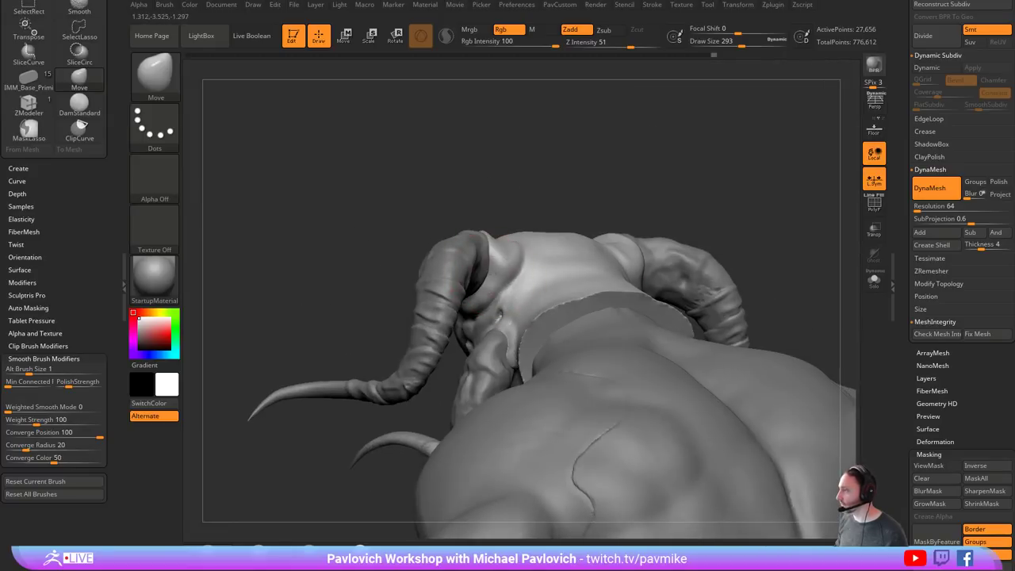
pyautogui.moveTo(554, 203); pyautogui.dragTo(557, 175)
pyautogui.moveTo(557, 176); pyautogui.dragTo(496, 262, button='right')
pyautogui.moveTo(488, 263); pyautogui.dragTo(505, 225)
pyautogui.moveTo(506, 225)
pyautogui.mouseDown(button='right')
pyautogui.moveTo(674, 136)
pyautogui.moveTo(563, 247)
pyautogui.mouseUp(button='right')
# - Build up the back of the skull between the horns with the Clay brush at draw sizes 262 and 207, and re-DynaMesh the head
pyautogui.press('2')
pyautogui.moveTo(563, 248); pyautogui.dragTo(515, 254)
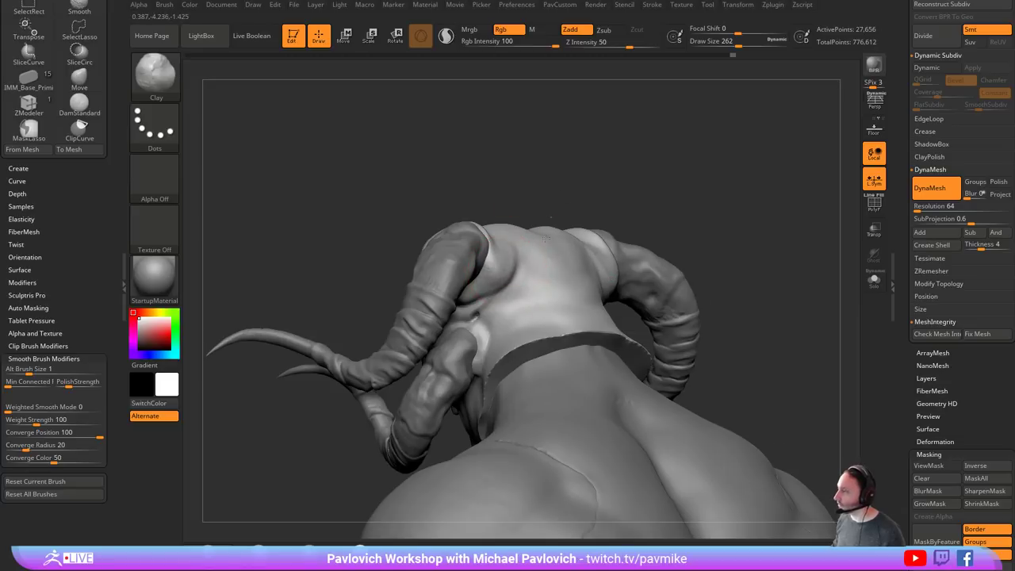
pyautogui.moveTo(468, 230); pyautogui.dragTo(500, 246, button='right')
pyautogui.moveTo(495, 240); pyautogui.dragTo(533, 230)
pyautogui.moveTo(536, 306); pyautogui.dragTo(515, 268, button='right')
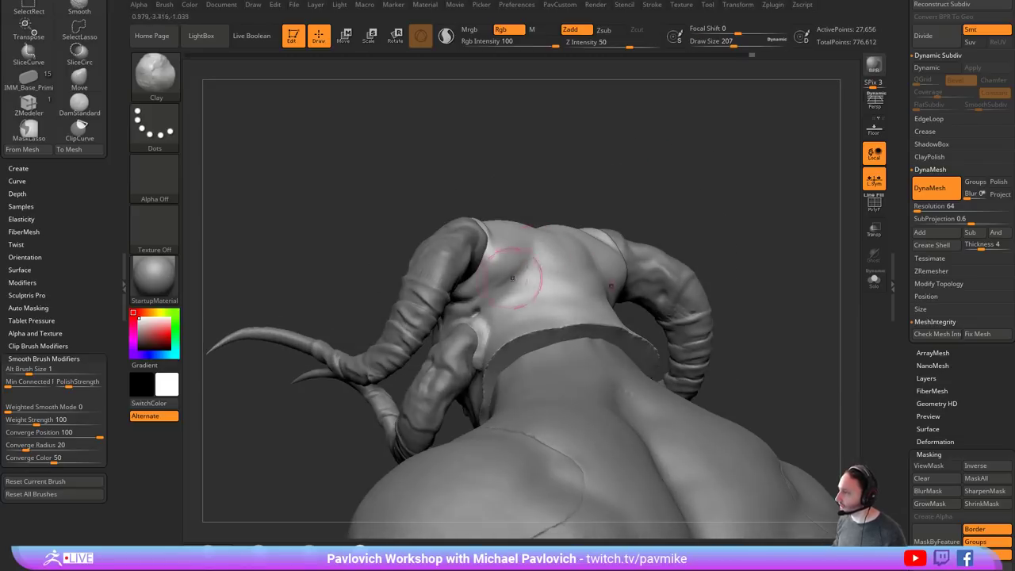
pyautogui.moveTo(516, 267)
pyautogui.mouseDown()
pyautogui.moveTo(476, 293)
pyautogui.moveTo(510, 295)
pyautogui.mouseUp()
pyautogui.moveTo(635, 194); pyautogui.dragTo(703, 170, button='right')
pyautogui.keyDown('ctrl'); pyautogui.moveTo(703, 169); pyautogui.dragTo(722, 194); pyautogui.keyUp('ctrl')
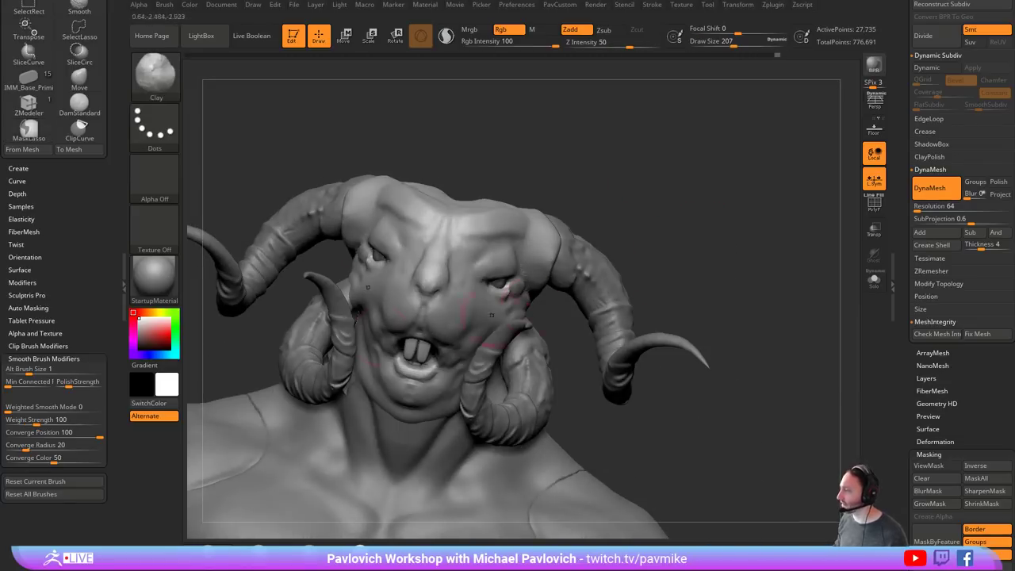
# - Select the DamStandard brush, and toggle PolyFrame on and off to inspect the head's mesh density
pyautogui.moveTo(658, 224); pyautogui.dragTo(691, 208, button='right')
pyautogui.press('s')
pyautogui.moveTo(661, 226); pyautogui.dragTo(649, 226)
pyautogui.moveTo(683, 193)
pyautogui.keyDown('alt'); pyautogui.mouseDown(button='right')
pyautogui.moveTo(729, 145)
pyautogui.moveTo(652, 172)
pyautogui.mouseUp(button='right'); pyautogui.keyUp('alt')
pyautogui.press('b')
pyautogui.press('d')
pyautogui.press('s')
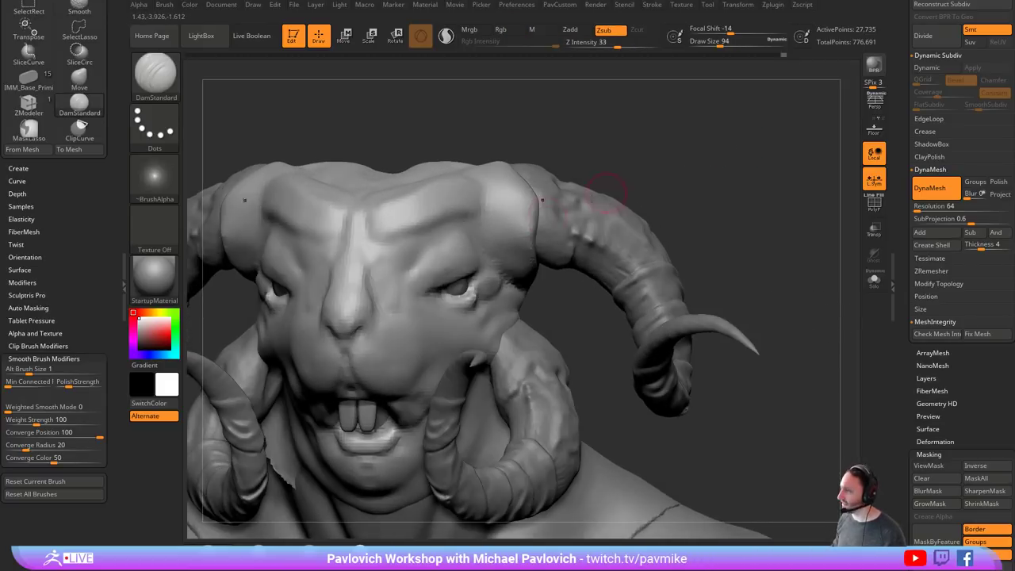
pyautogui.click(875, 204)
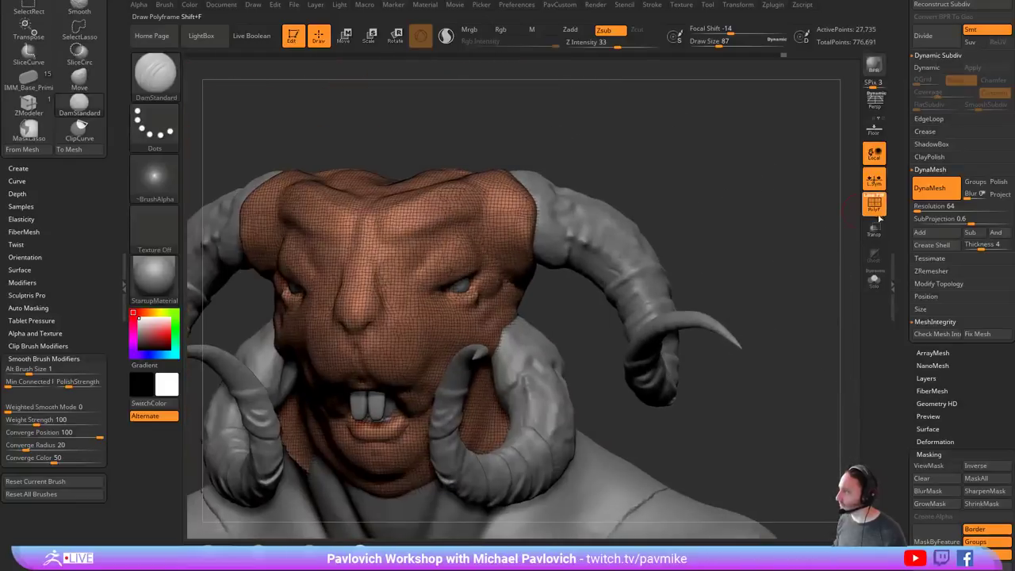
pyautogui.click(878, 212)
# - Carve creases from the inner eye corners toward the nose with the DamStandard brush at draw size 80
pyautogui.moveTo(667, 169); pyautogui.dragTo(741, 143, button='right')
pyautogui.press('[')
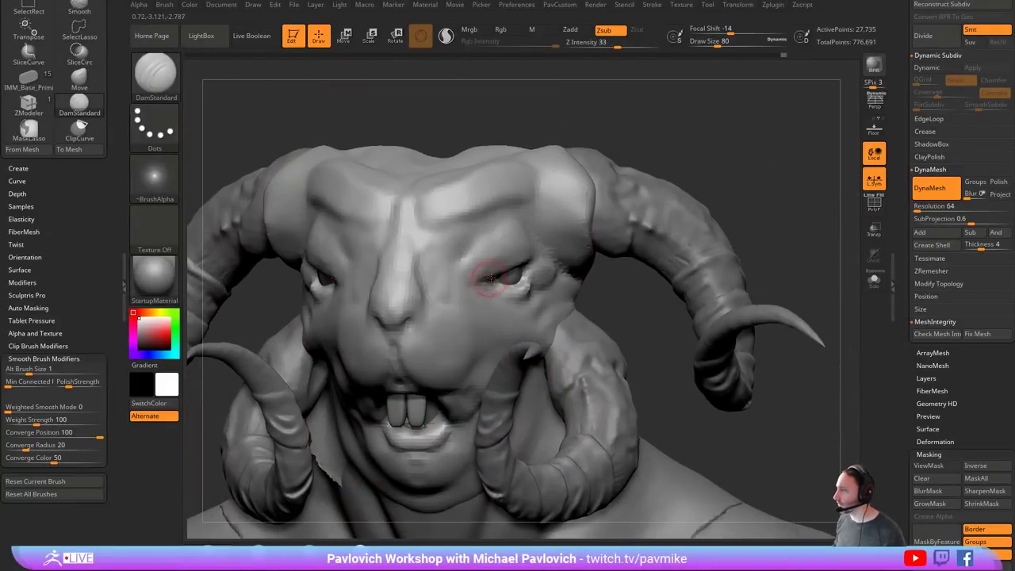
pyautogui.moveTo(495, 276); pyautogui.dragTo(441, 279)
pyautogui.moveTo(694, 133)
pyautogui.mouseDown()
pyautogui.moveTo(696, 113)
pyautogui.moveTo(659, 102)
pyautogui.mouseUp()
pyautogui.moveTo(451, 270)
pyautogui.mouseDown()
pyautogui.moveTo(414, 259)
pyautogui.moveTo(409, 274)
pyautogui.mouseUp()
pyautogui.moveTo(685, 158); pyautogui.dragTo(714, 155)
pyautogui.moveTo(572, 277); pyautogui.dragTo(666, 242, button='right')
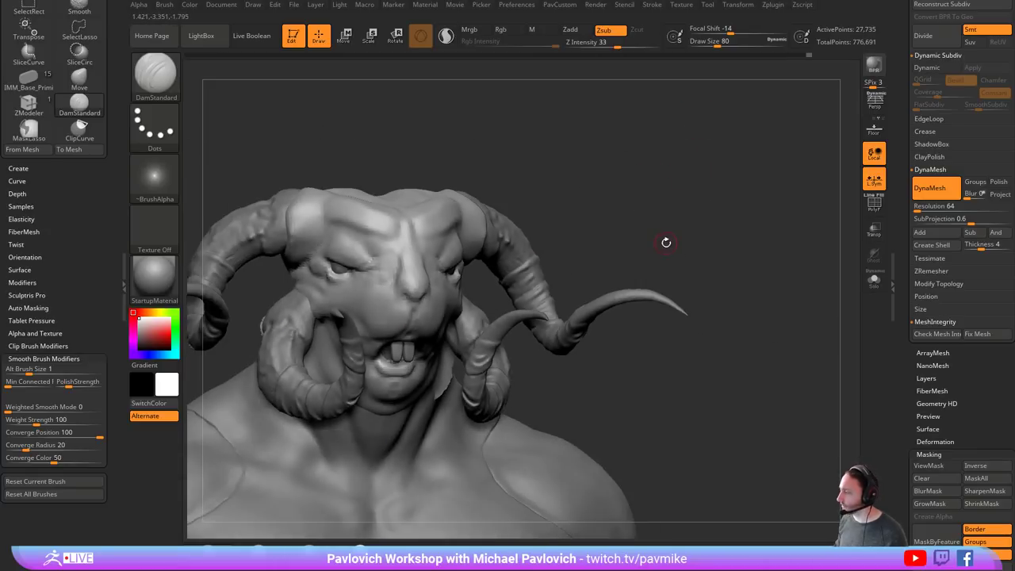
pyautogui.moveTo(719, 275); pyautogui.dragTo(853, 316, button='right')
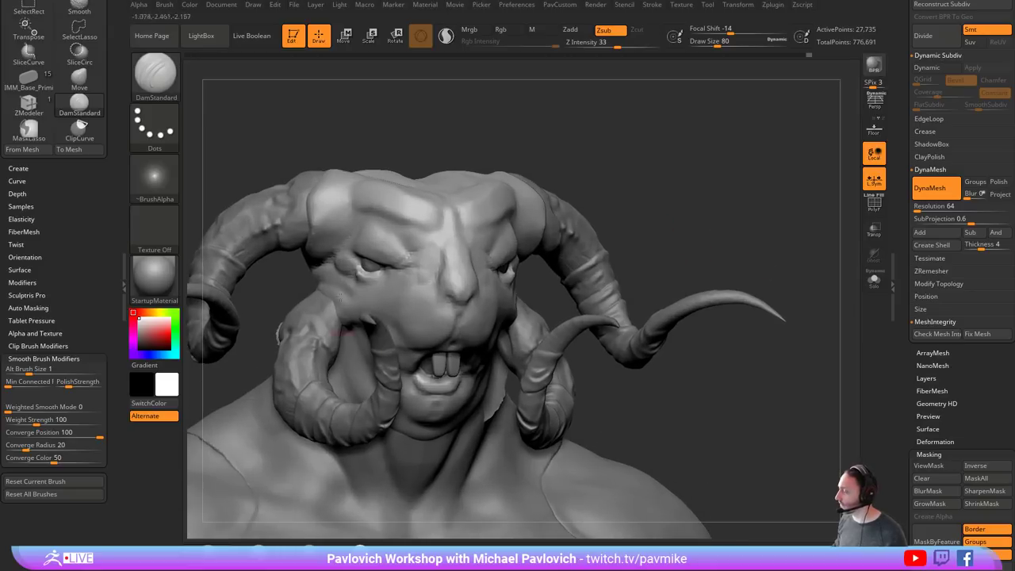
pyautogui.moveTo(628, 196); pyautogui.dragTo(600, 209, button='right')
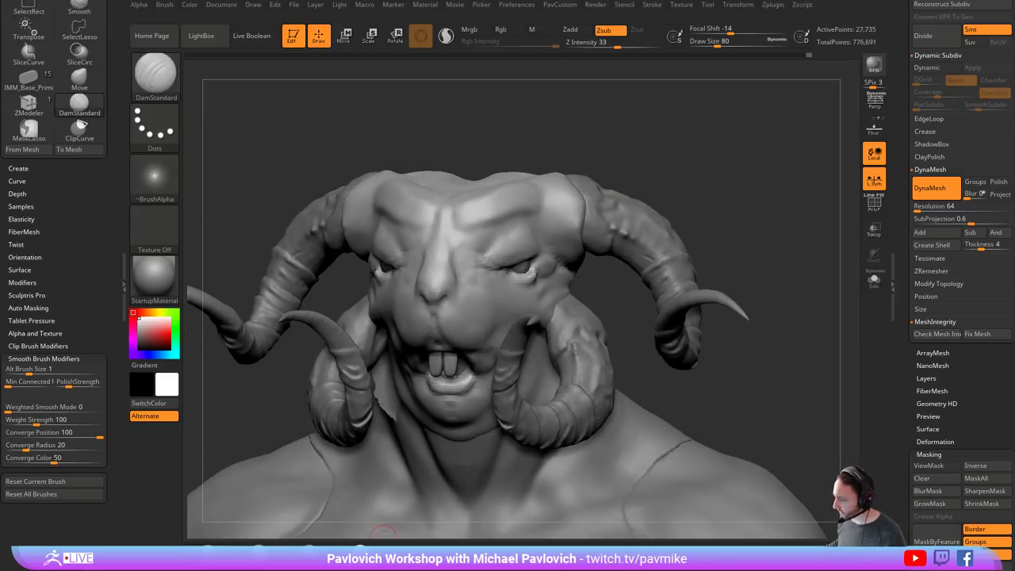
# - Switch to the YouTube channel in the browser and search its videos for "zremesh topology"
pyautogui.moveTo(573, 569); pyautogui.dragTo(580, 51)
pyautogui.scroll(3, 674, 186)
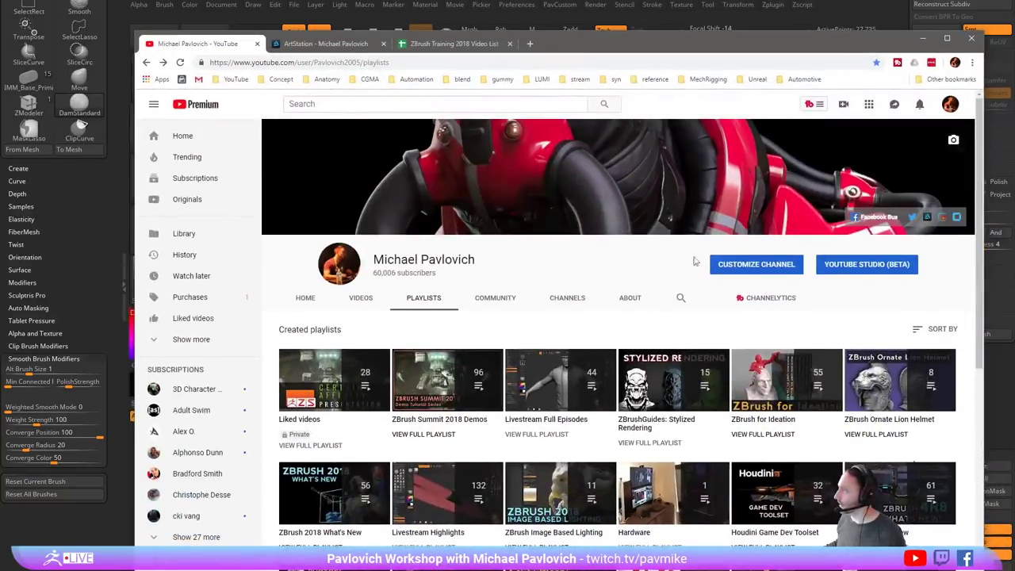
pyautogui.click(680, 300)
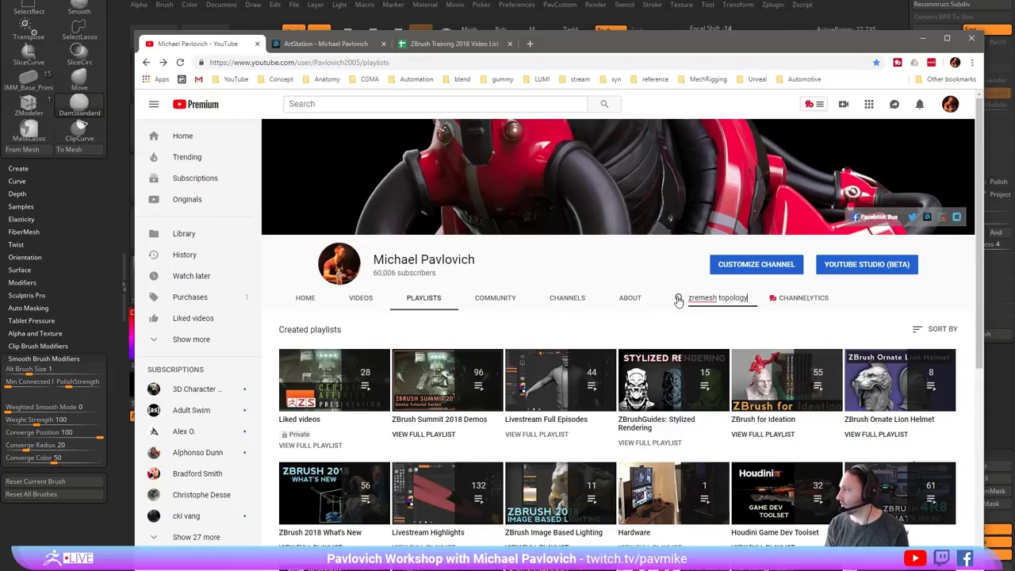
pyautogui.press('Return')
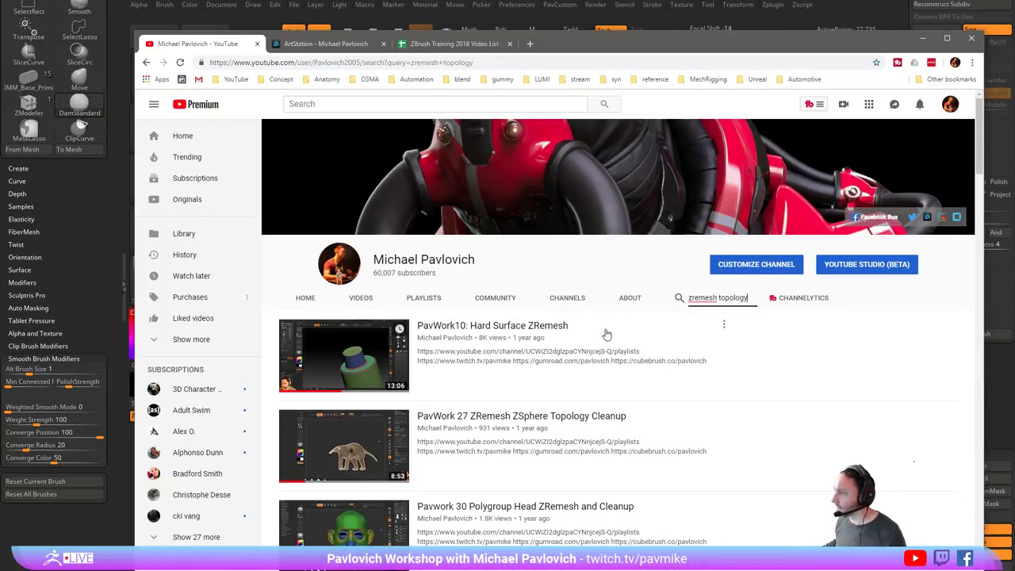
# - Look through the channel's video search results for zremesh topology and return to the horned creature sculpt
pyautogui.scroll(-2, 606, 334)
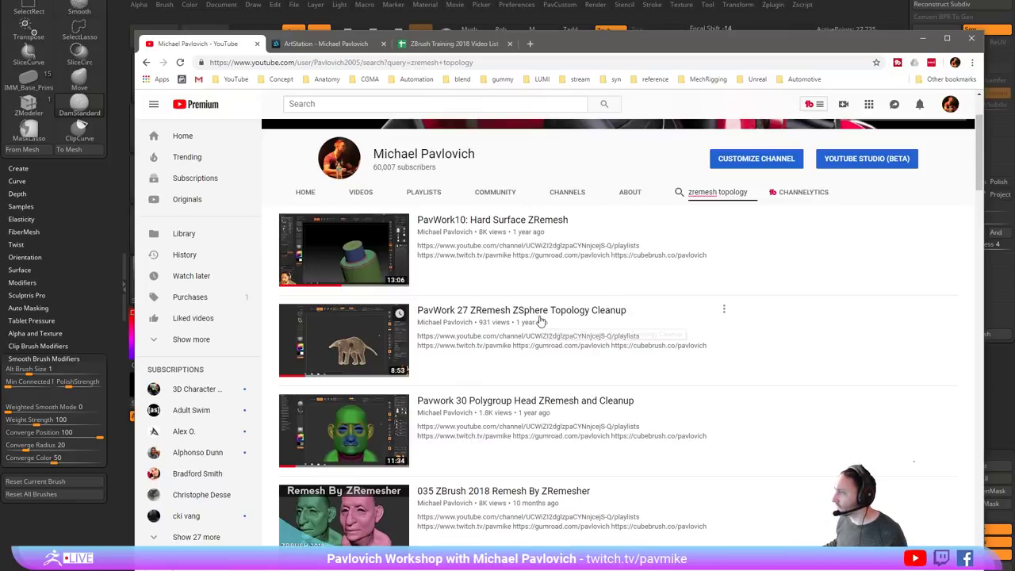
pyautogui.scroll(-2, 539, 319)
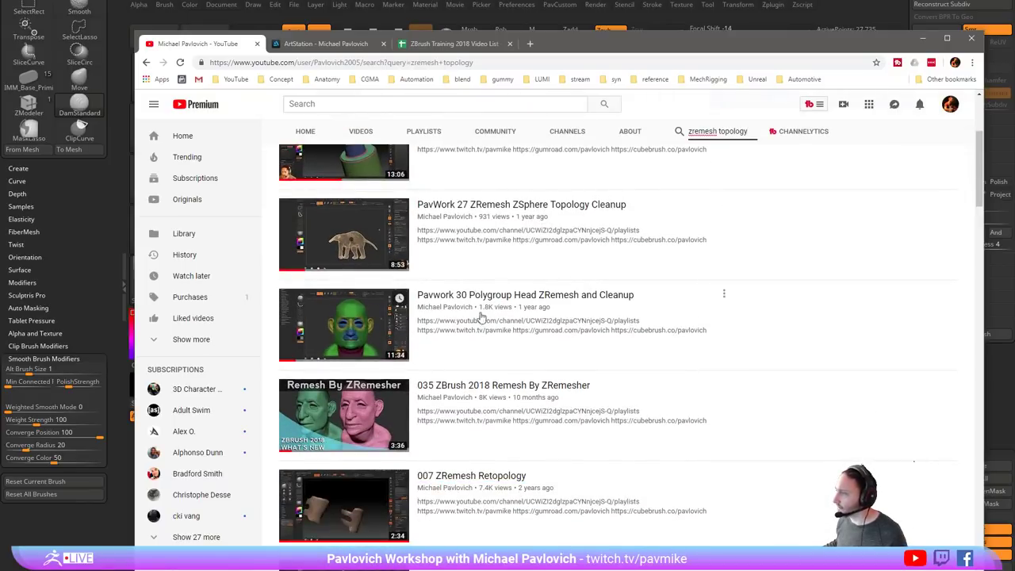
pyautogui.scroll(-2, 519, 334)
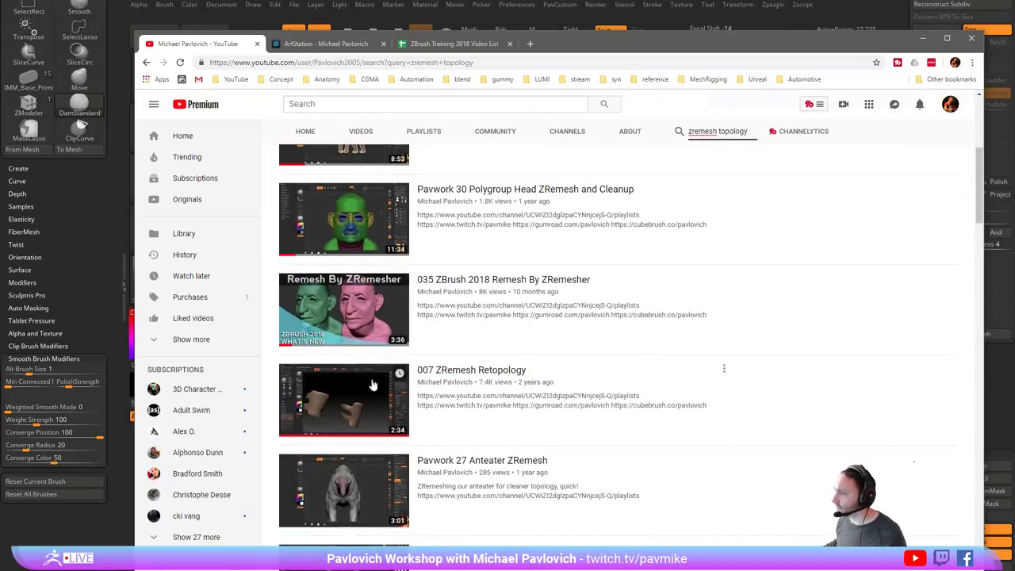
pyautogui.moveTo(592, 43); pyautogui.dragTo(698, 570)
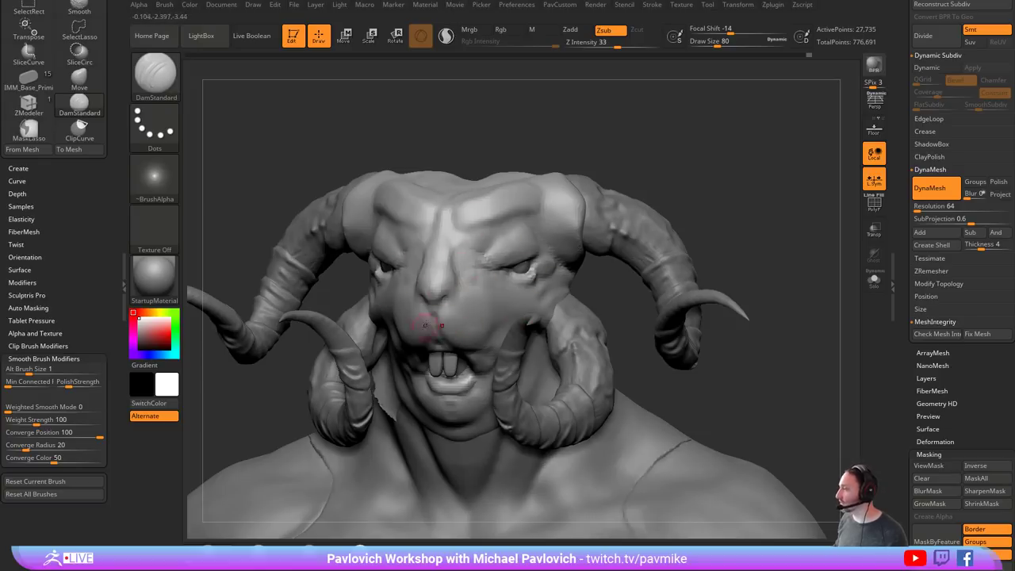
# - Reshape the head around the horn base with the Move brush at draw size 163 and update the DynaMesh
pyautogui.moveTo(706, 172)
pyautogui.mouseDown()
pyautogui.moveTo(661, 169)
pyautogui.moveTo(716, 175)
pyautogui.moveTo(692, 204)
pyautogui.mouseUp()
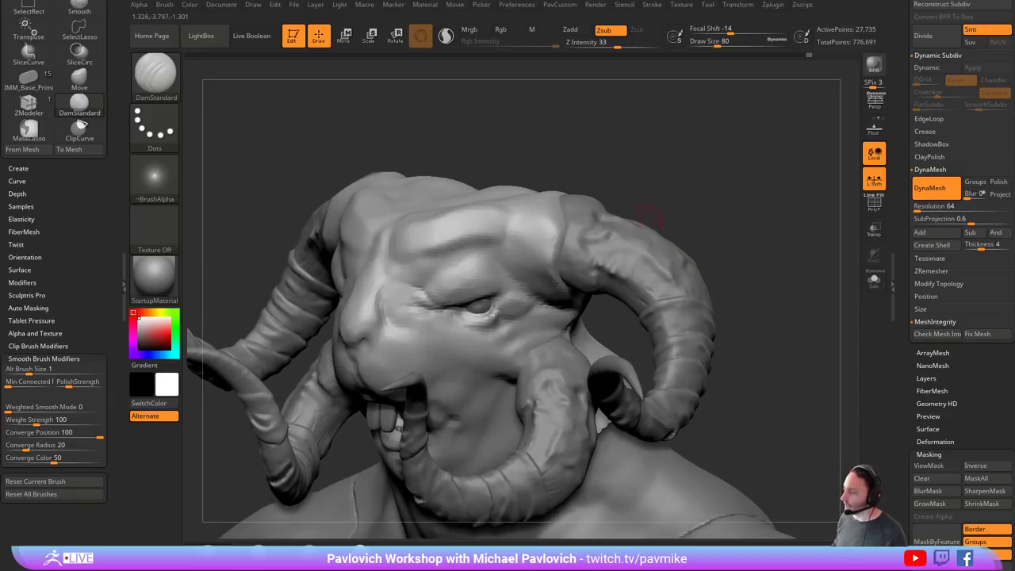
pyautogui.moveTo(685, 165); pyautogui.dragTo(681, 189)
pyautogui.press('s')
pyautogui.moveTo(582, 174)
pyautogui.mouseDown()
pyautogui.moveTo(593, 172)
pyautogui.moveTo(554, 182)
pyautogui.moveTo(560, 200)
pyautogui.mouseUp()
pyautogui.press('b')
pyautogui.press('m')
pyautogui.press('v')
pyautogui.moveTo(635, 155); pyautogui.dragTo(637, 225)
pyautogui.moveTo(557, 181); pyautogui.dragTo(588, 168)
pyautogui.moveTo(820, 106); pyautogui.dragTo(746, 112)
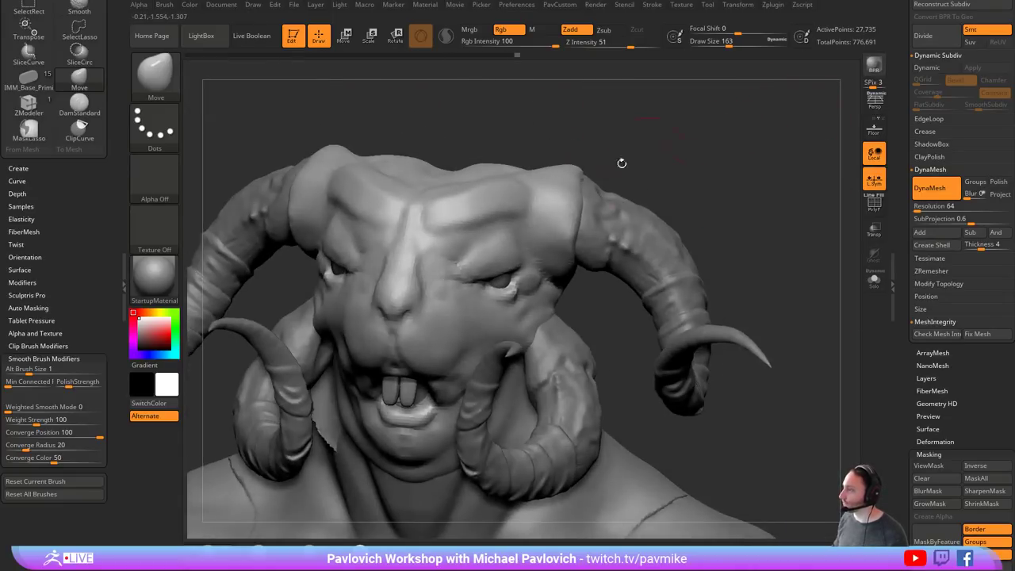
pyautogui.moveTo(642, 154); pyautogui.dragTo(579, 184)
pyautogui.moveTo(702, 156); pyautogui.dragTo(721, 109)
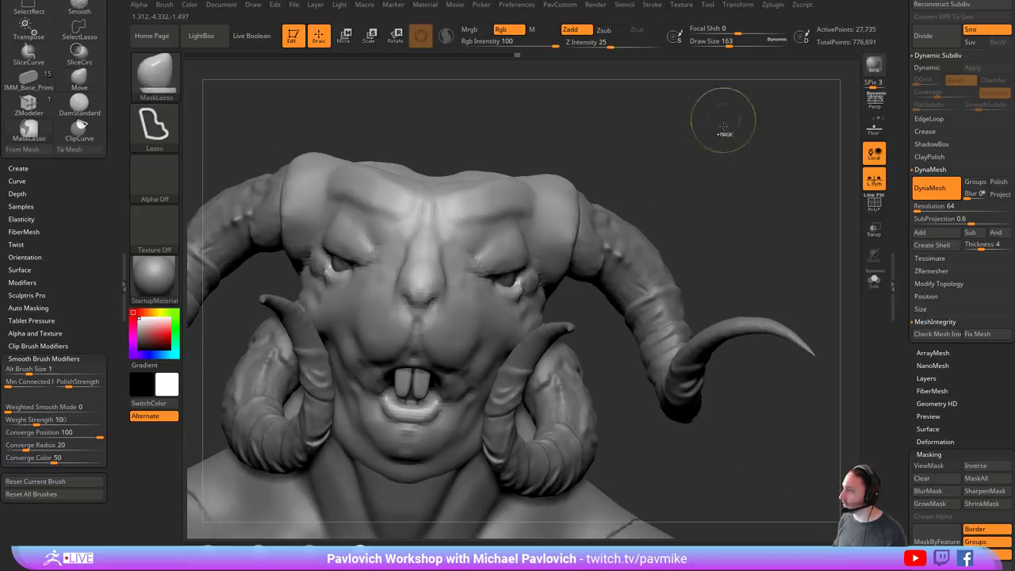
pyautogui.moveTo(743, 201)
pyautogui.mouseDown()
pyautogui.moveTo(750, 156)
pyautogui.moveTo(643, 174)
pyautogui.mouseUp()
# - Carve a crease down the head beside the horn base with the DamStandard brush at draw size 124
pyautogui.press('b')
pyautogui.press('d')
pyautogui.press('s')
pyautogui.press('s')
pyautogui.moveTo(605, 202); pyautogui.dragTo(565, 330)
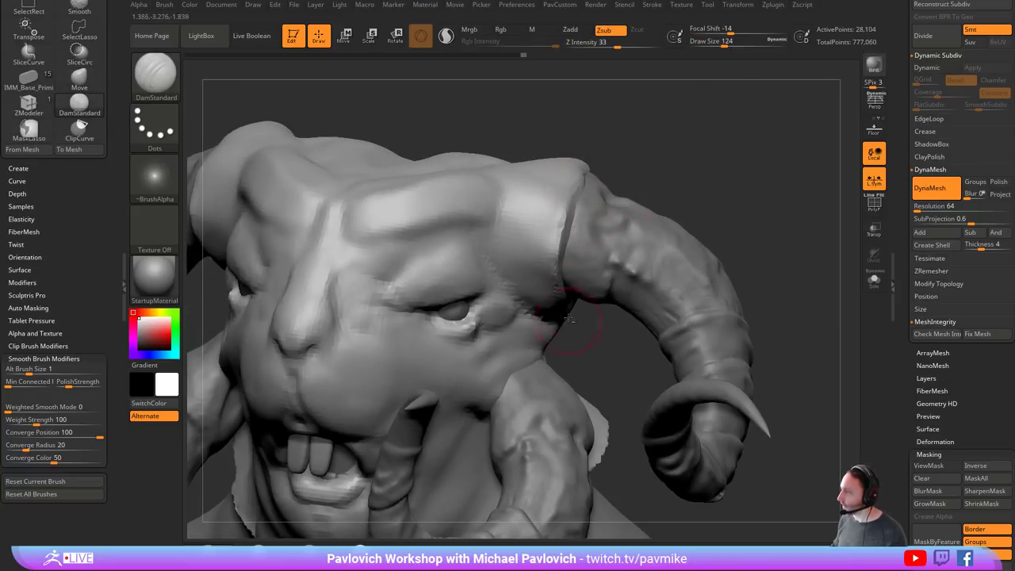
pyautogui.moveTo(696, 222); pyautogui.dragTo(599, 221)
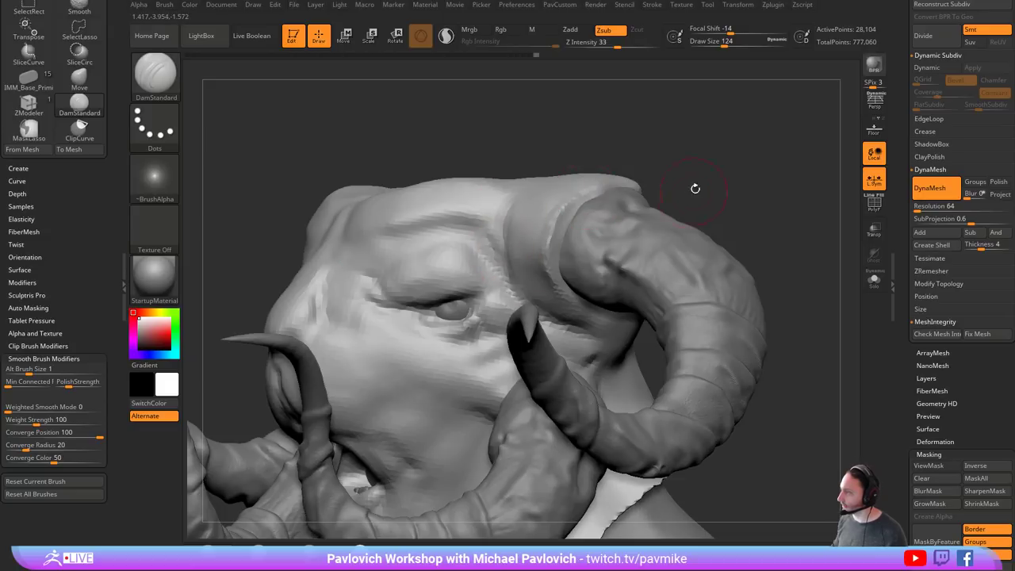
pyautogui.moveTo(696, 188); pyautogui.dragTo(774, 193)
# - Smooth the temple between the outer eye corner and the horn base at draw size 104
pyautogui.press('[')
pyautogui.press('[')
pyautogui.keyDown('alt'); pyautogui.moveTo(703, 236); pyautogui.dragTo(597, 195); pyautogui.keyUp('alt')
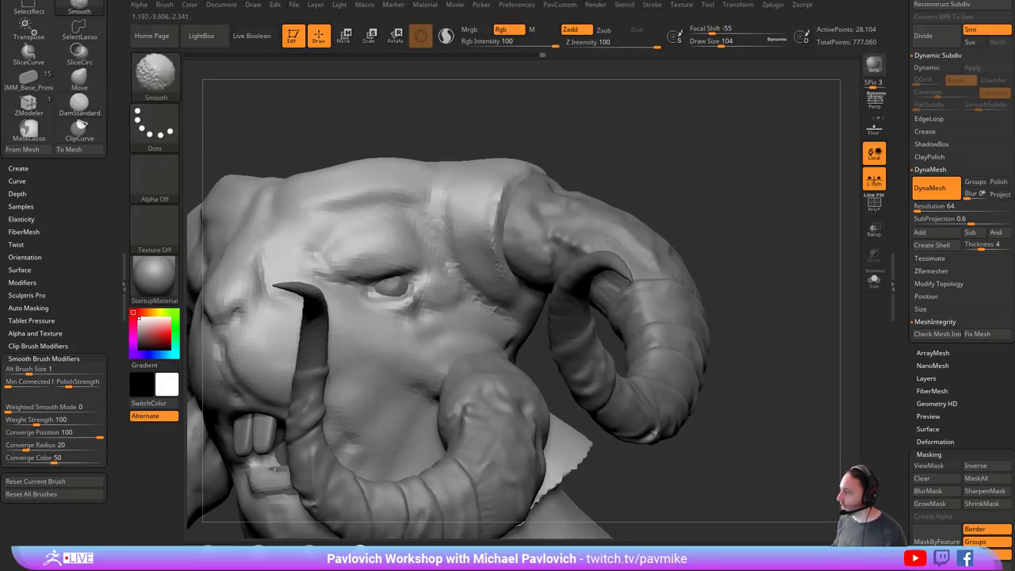
pyautogui.keyDown('shift'); pyautogui.moveTo(455, 265); pyautogui.dragTo(493, 306); pyautogui.keyUp('shift')
pyautogui.moveTo(699, 161); pyautogui.dragTo(772, 163)
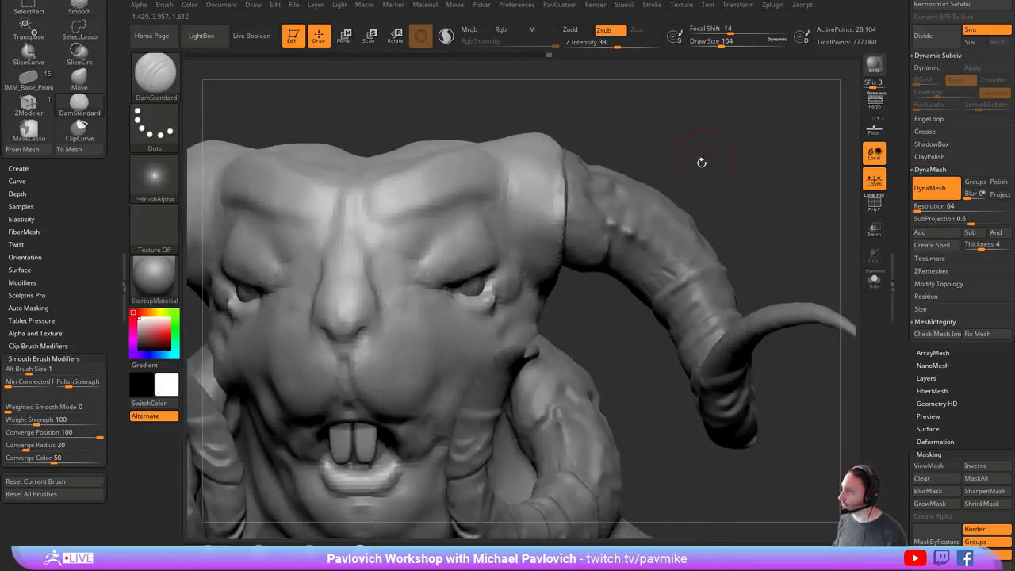
# - Carve the nostrils and the folds around the nose with the DamStandard brush at draw size 74
pyautogui.press('[')
pyautogui.press('[')
pyautogui.press('s')
pyautogui.moveTo(434, 367); pyautogui.dragTo(428, 367)
pyautogui.moveTo(709, 165)
pyautogui.mouseDown()
pyautogui.moveTo(761, 148)
pyautogui.moveTo(781, 172)
pyautogui.mouseUp()
pyautogui.press('s')
pyautogui.moveTo(440, 315); pyautogui.dragTo(505, 351)
pyautogui.moveTo(472, 306); pyautogui.dragTo(485, 331)
pyautogui.moveTo(745, 166); pyautogui.dragTo(635, 171)
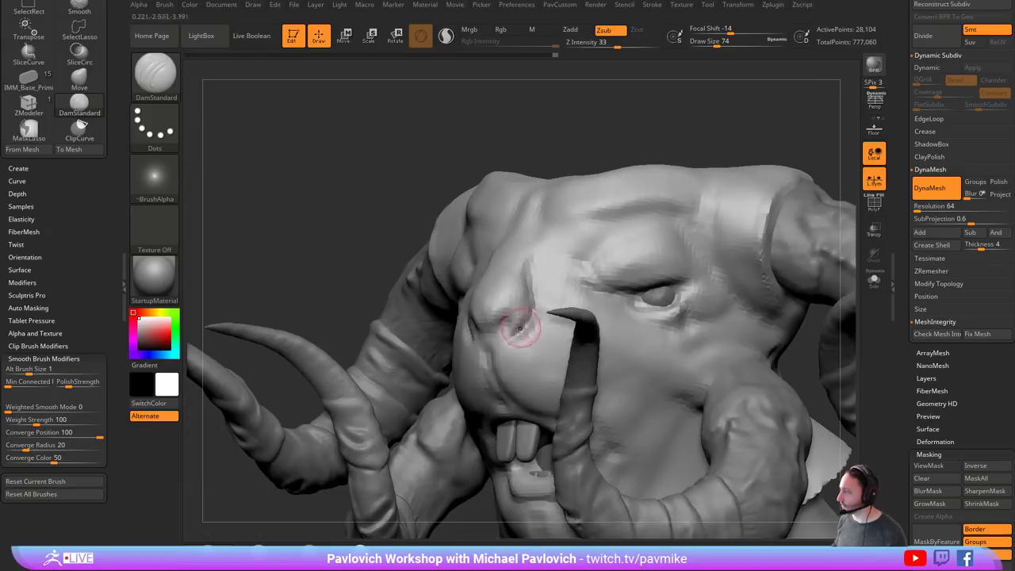
pyautogui.moveTo(525, 329); pyautogui.dragTo(521, 318)
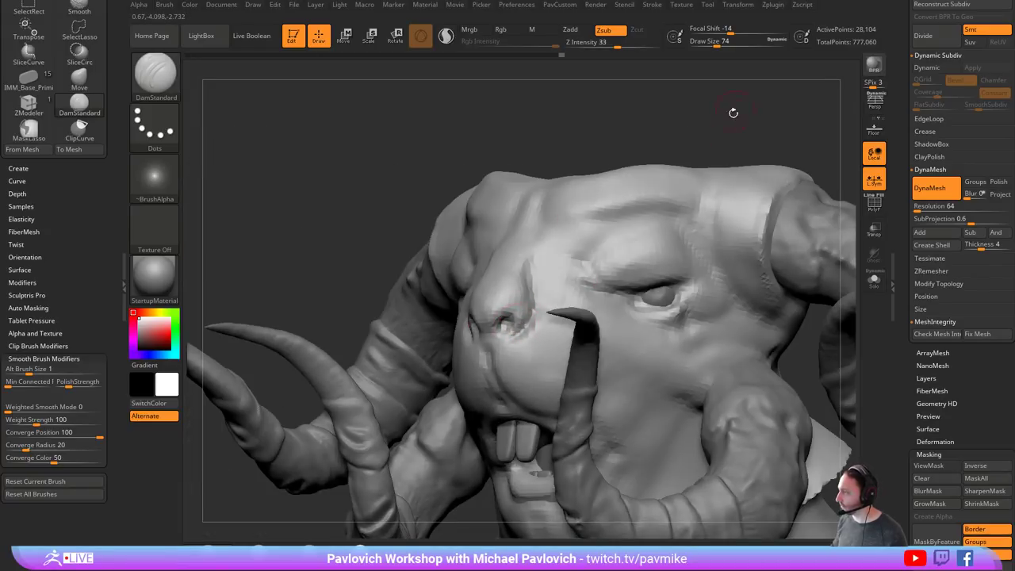
pyautogui.moveTo(734, 113); pyautogui.dragTo(817, 139)
pyautogui.moveTo(485, 307); pyautogui.dragTo(474, 332)
pyautogui.moveTo(795, 185)
pyautogui.mouseDown()
pyautogui.moveTo(722, 157)
pyautogui.moveTo(704, 218)
pyautogui.moveTo(758, 146)
pyautogui.moveTo(738, 143)
pyautogui.moveTo(718, 103)
pyautogui.moveTo(741, 116)
pyautogui.moveTo(696, 137)
pyautogui.moveTo(786, 156)
pyautogui.moveTo(751, 178)
pyautogui.mouseUp()
# - Select the Clay brush and consult the beaver image search results in the browser as facial reference
pyautogui.press('b')
pyautogui.press('c')
pyautogui.press('l')
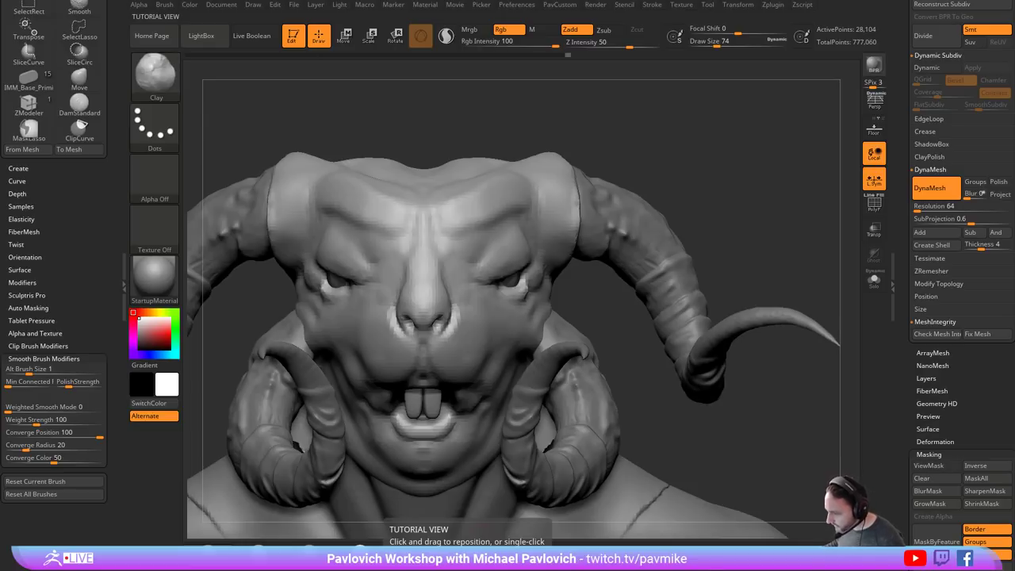
pyautogui.moveTo(659, 570); pyautogui.dragTo(696, 107)
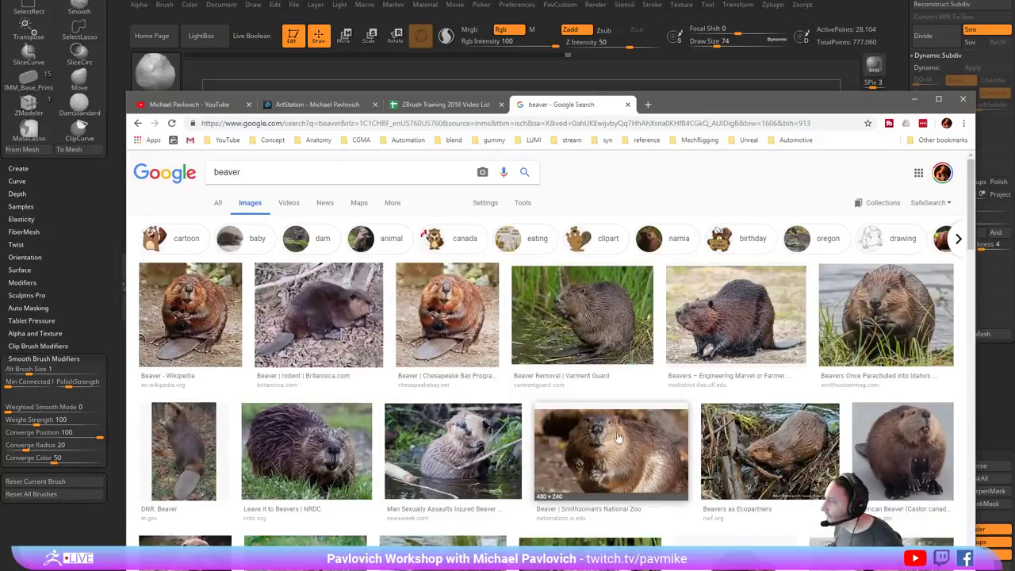
pyautogui.moveTo(689, 107); pyautogui.dragTo(670, 569)
# - Select the eyeball subtool and move the eyeballs slightly forward in their sockets
pyautogui.moveTo(664, 163)
pyautogui.mouseDown()
pyautogui.moveTo(654, 134)
pyautogui.moveTo(632, 138)
pyautogui.mouseUp()
pyautogui.press('s')
pyautogui.keyDown('alt'); pyautogui.click(524, 280); pyautogui.keyUp('alt')
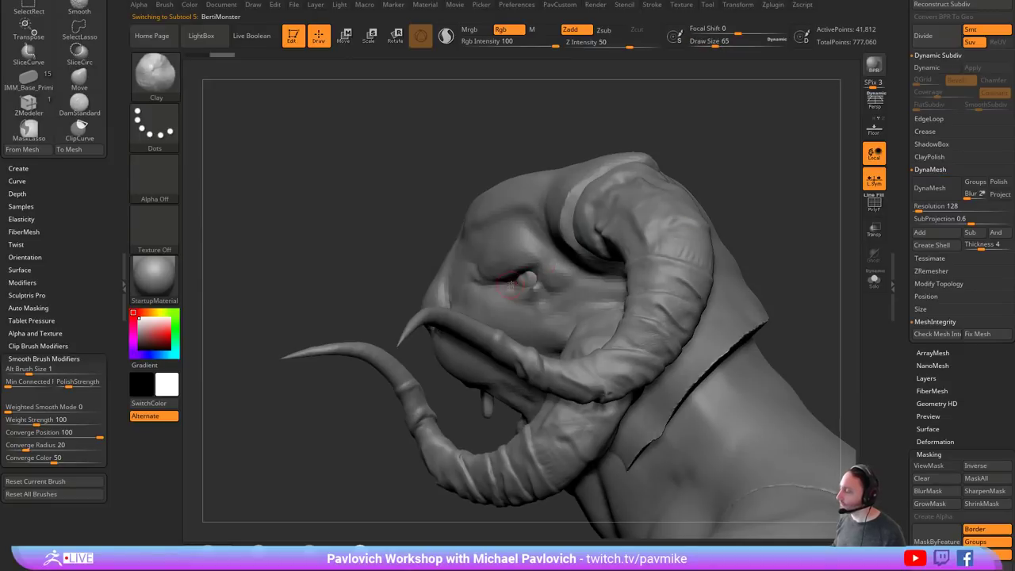
pyautogui.press('w')
pyautogui.keyDown('alt'); pyautogui.click(525, 279); pyautogui.keyUp('alt')
pyautogui.moveTo(568, 239); pyautogui.dragTo(562, 237)
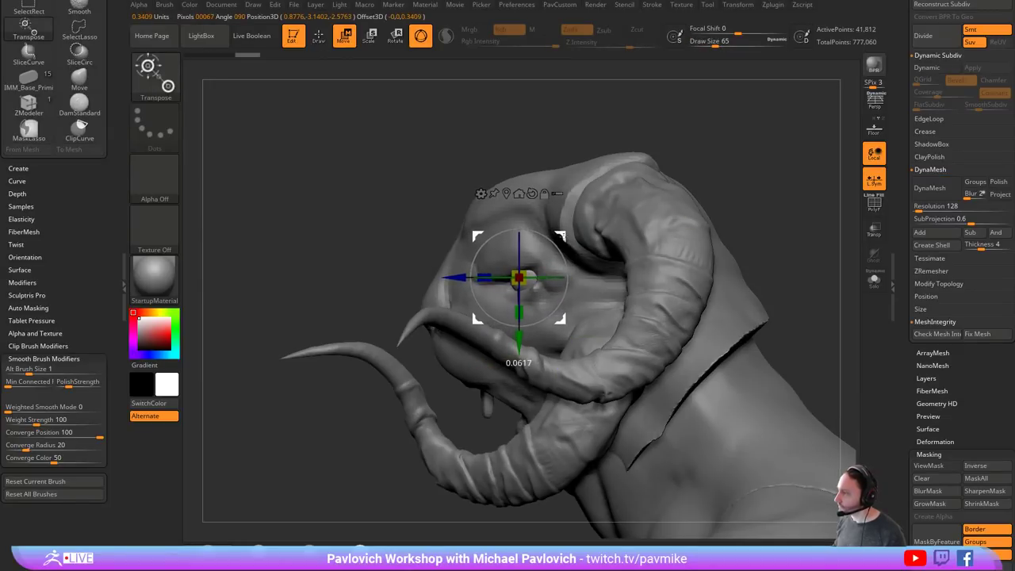
pyautogui.press('q')
pyautogui.moveTo(510, 154)
pyautogui.mouseDown()
pyautogui.moveTo(663, 152)
pyautogui.moveTo(665, 167)
pyautogui.mouseUp()
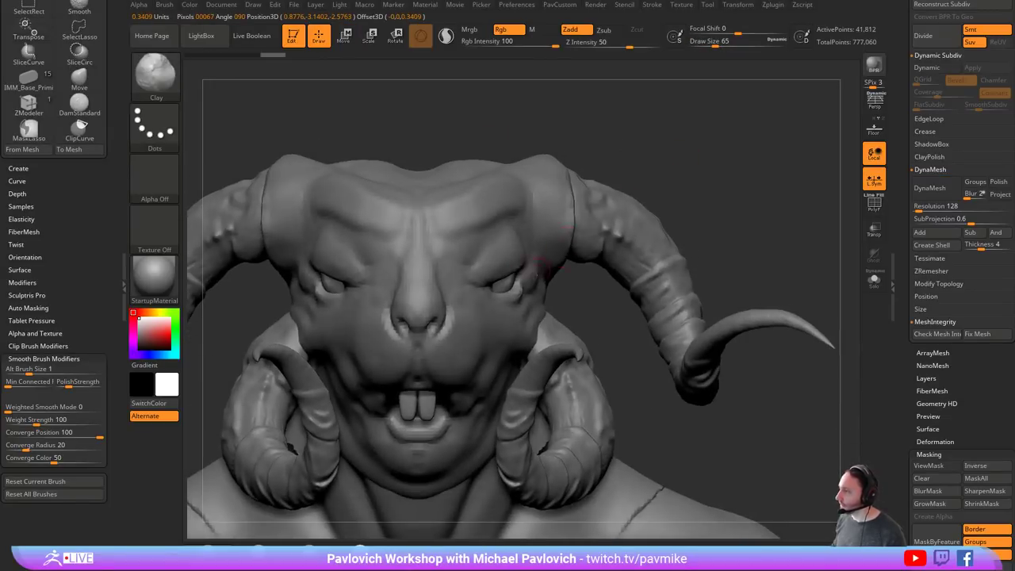
# - Return to the Body_high subtool and choose the Clay brush with a draw size of 128
pyautogui.press('s')
pyautogui.moveTo(530, 279); pyautogui.dragTo(542, 279)
pyautogui.keyDown('alt'); pyautogui.click(516, 282); pyautogui.keyUp('alt')
pyautogui.moveTo(610, 229); pyautogui.dragTo(585, 251)
pyautogui.press('s')
pyautogui.moveTo(544, 287); pyautogui.dragTo(541, 287)
pyautogui.press('b')
pyautogui.press('m')
pyautogui.press('v')
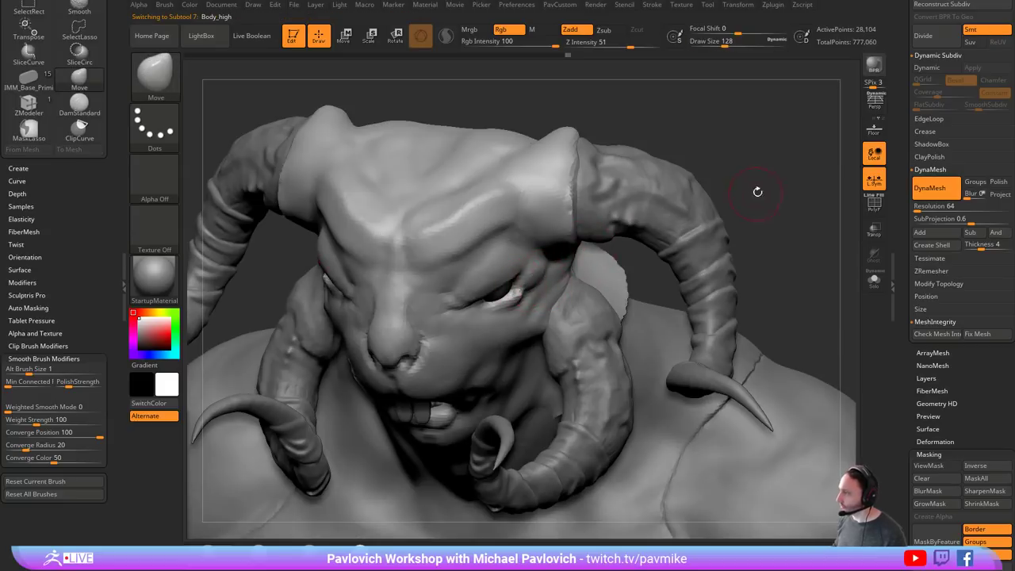
pyautogui.moveTo(760, 191); pyautogui.dragTo(691, 198)
pyautogui.press('b')
pyautogui.press('c')
pyautogui.press('l')
pyautogui.moveTo(737, 144)
pyautogui.keyDown('shift'); pyautogui.mouseDown()
pyautogui.moveTo(743, 150)
pyautogui.moveTo(705, 156)
pyautogui.mouseUp(); pyautogui.keyUp('shift')
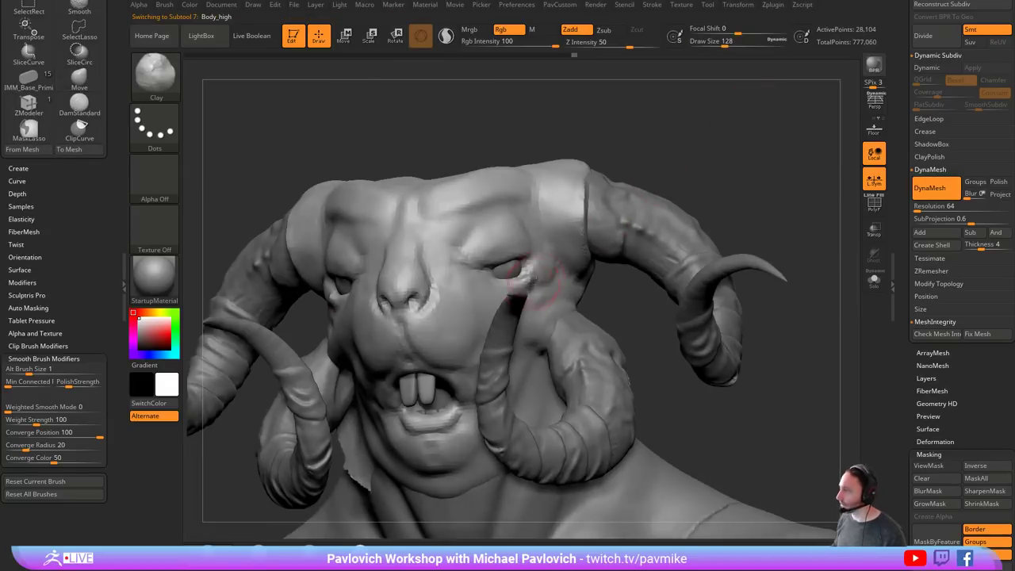
# - Hide the Horns_high subtool and make Body_high the active subtool again
pyautogui.moveTo(793, 191); pyautogui.dragTo(734, 208)
pyautogui.keyDown('alt'); pyautogui.click(636, 331); pyautogui.keyUp('alt')
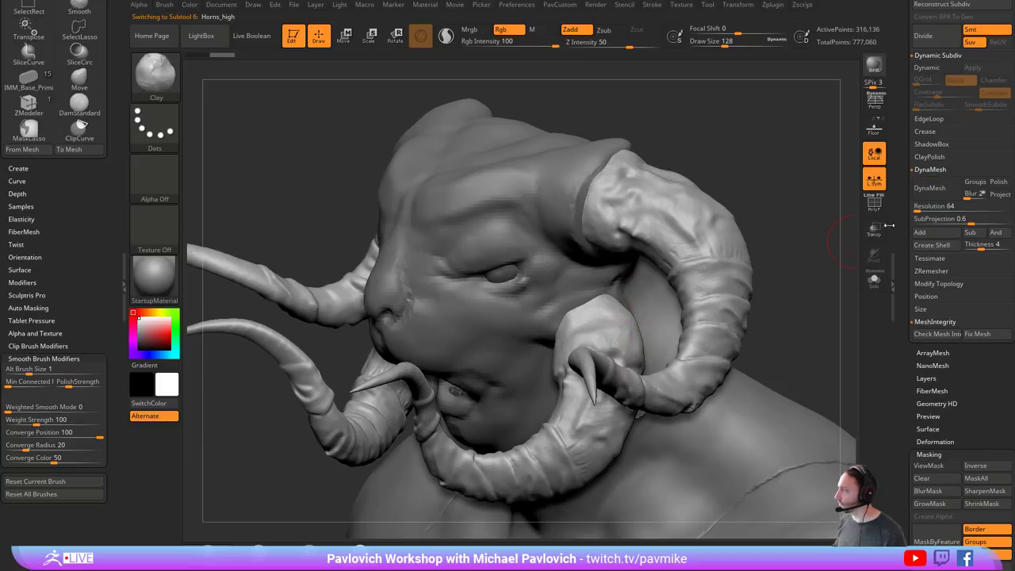
pyautogui.moveTo(902, 212); pyautogui.dragTo(901, 429)
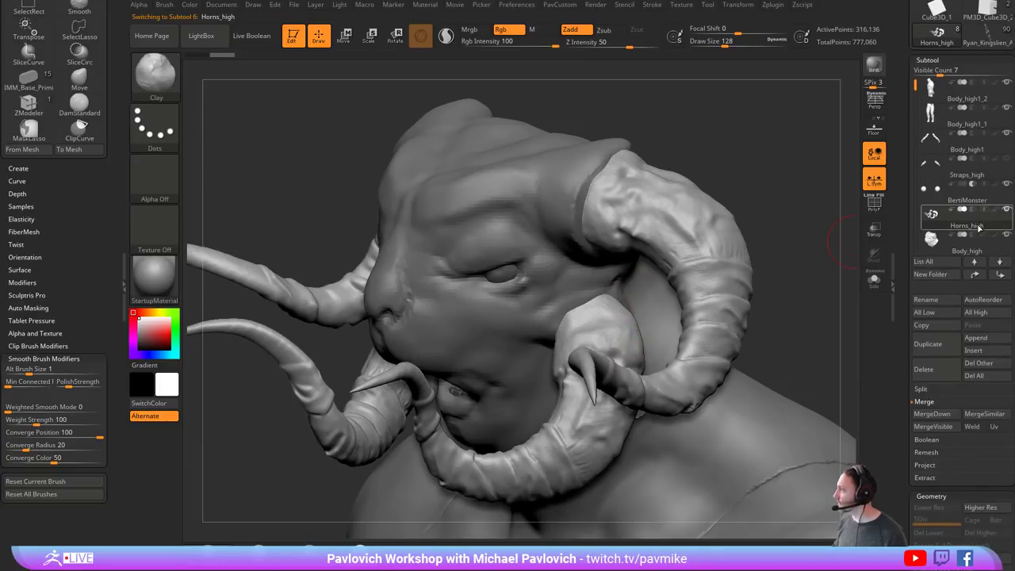
pyautogui.click(1007, 209)
pyautogui.keyDown('alt'); pyautogui.click(514, 240); pyautogui.keyUp('alt')
pyautogui.moveTo(791, 180); pyautogui.dragTo(643, 207)
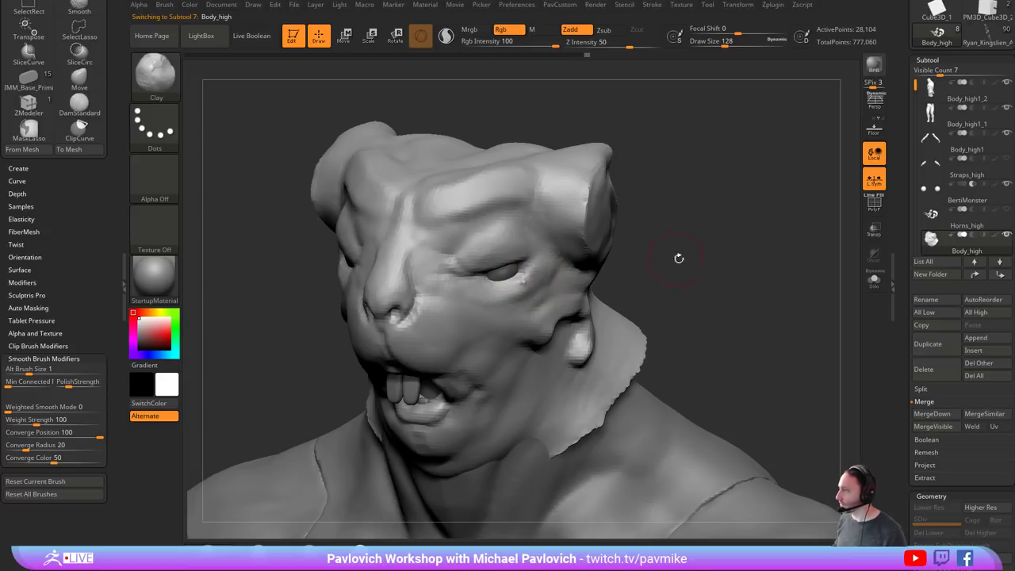
pyautogui.moveTo(679, 258)
pyautogui.keyDown('shift'); pyautogui.mouseDown()
pyautogui.moveTo(667, 240)
pyautogui.moveTo(683, 258)
pyautogui.mouseUp(); pyautogui.keyUp('shift')
# - Carve a crease beneath the lower eyelid with the DamStandard brush at draw size 87 and soften it
pyautogui.press('b')
pyautogui.press('d')
pyautogui.press('s')
pyautogui.moveTo(645, 213); pyautogui.dragTo(548, 234)
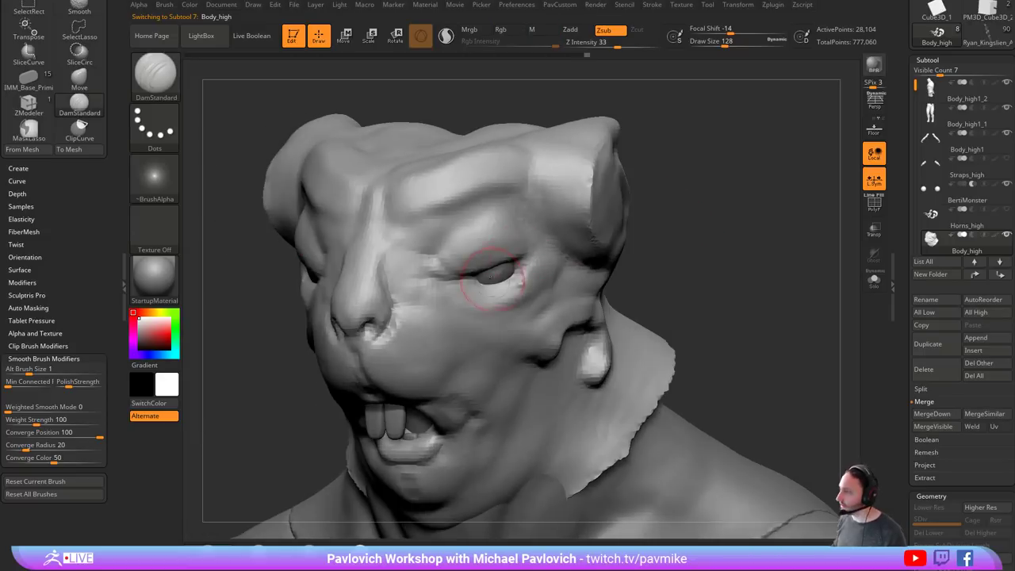
pyautogui.press('s')
pyautogui.moveTo(476, 283); pyautogui.dragTo(524, 286)
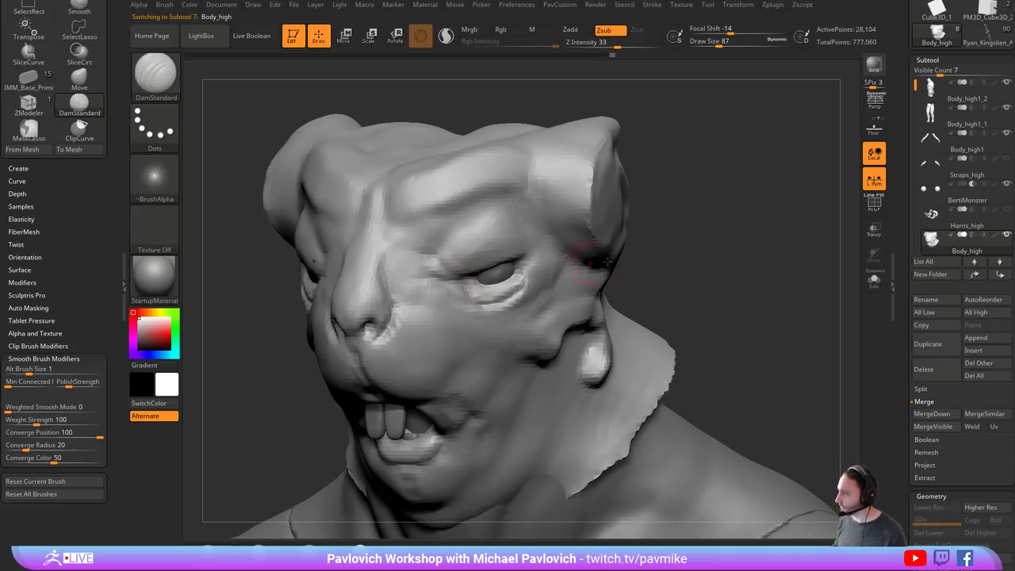
pyautogui.moveTo(653, 253); pyautogui.dragTo(641, 272)
pyautogui.keyDown('shift'); pyautogui.moveTo(517, 281); pyautogui.dragTo(481, 261); pyautogui.keyUp('shift')
pyautogui.moveTo(651, 230)
pyautogui.mouseDown()
pyautogui.moveTo(714, 215)
pyautogui.moveTo(669, 249)
pyautogui.mouseUp()
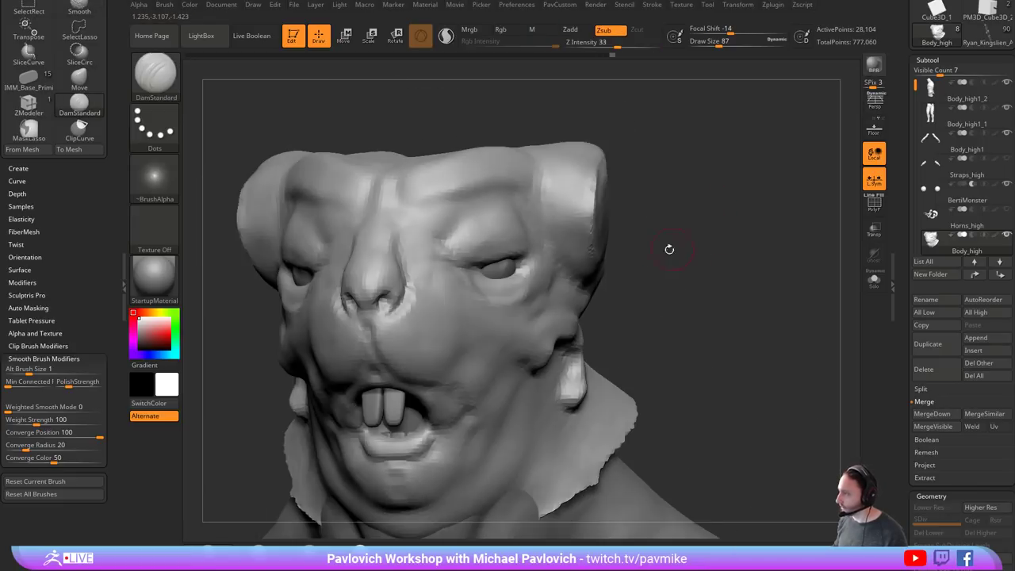
# - Deepen the eye bag and carve a fold from the outer eye corner down the cheek at draw size 120
pyautogui.press('s')
pyautogui.moveTo(530, 289); pyautogui.dragTo(460, 300)
pyautogui.moveTo(530, 268)
pyautogui.mouseDown()
pyautogui.moveTo(540, 289)
pyautogui.moveTo(502, 313)
pyautogui.moveTo(495, 331)
pyautogui.mouseUp()
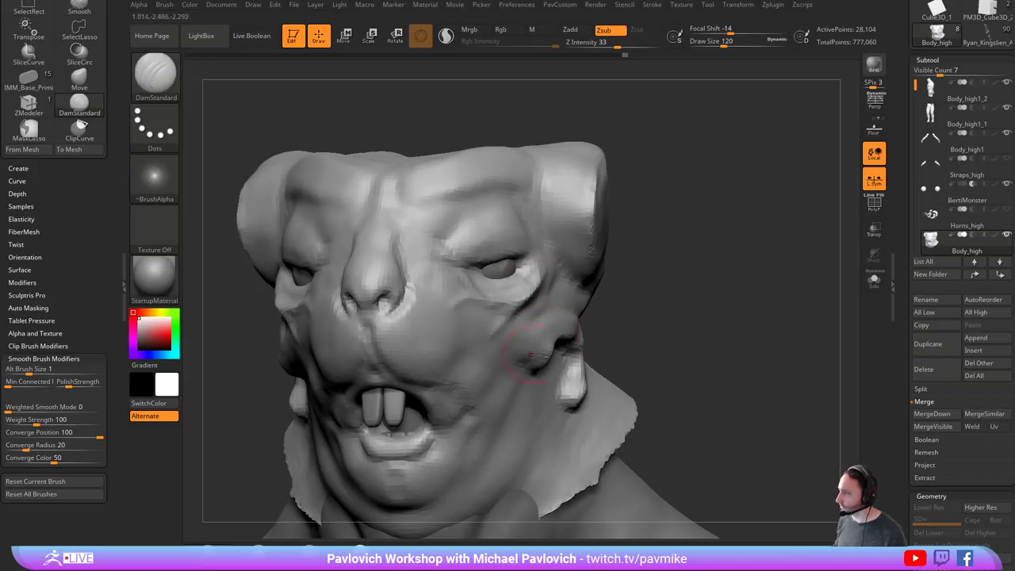
pyautogui.moveTo(698, 315)
pyautogui.mouseDown()
pyautogui.moveTo(692, 259)
pyautogui.moveTo(591, 244)
pyautogui.moveTo(534, 273)
pyautogui.mouseUp()
# - Build up the area below the eye with the Clay brush at draw size 120 and smooth it
pyautogui.press('b')
pyautogui.press('c')
pyautogui.press('l')
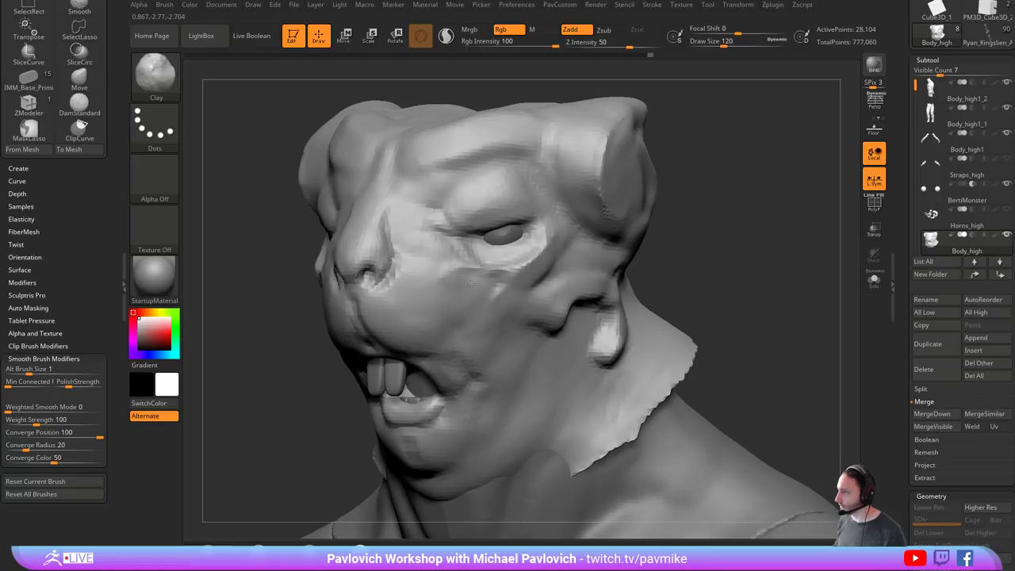
pyautogui.moveTo(665, 210)
pyautogui.mouseDown()
pyautogui.moveTo(754, 195)
pyautogui.moveTo(635, 213)
pyautogui.mouseUp()
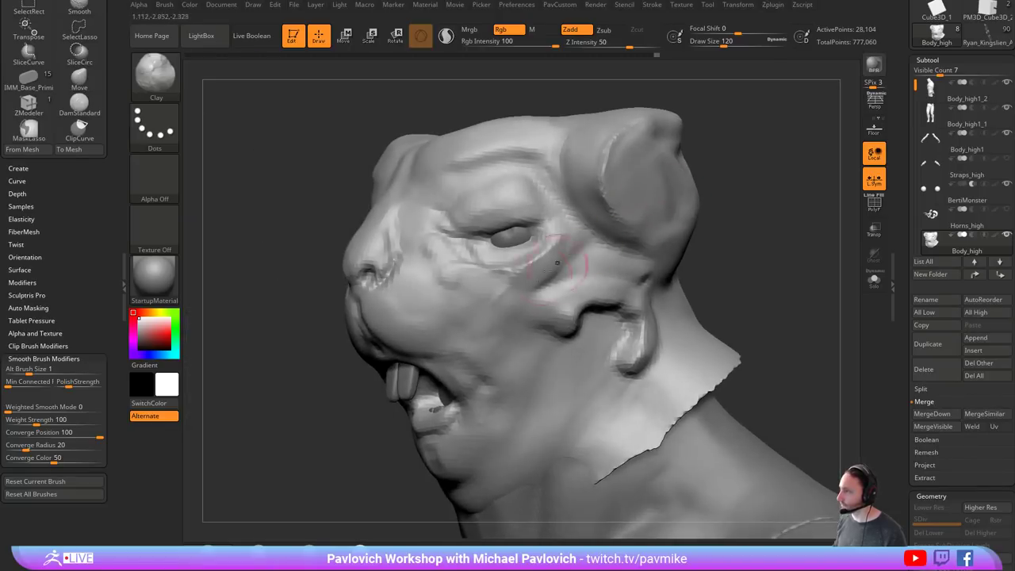
pyautogui.keyDown('shift'); pyautogui.moveTo(533, 260); pyautogui.dragTo(435, 268); pyautogui.keyUp('shift')
pyautogui.moveTo(721, 153)
pyautogui.mouseDown()
pyautogui.moveTo(701, 154)
pyautogui.moveTo(677, 217)
pyautogui.moveTo(644, 231)
pyautogui.mouseUp()
# - Carve the fold under the eye with DamStandard at draw size 90 and smooth the outer eye corner
pyautogui.press('b')
pyautogui.press('d')
pyautogui.press('s')
pyautogui.press('s')
pyautogui.moveTo(435, 298); pyautogui.dragTo(432, 297)
pyautogui.moveTo(462, 317)
pyautogui.mouseDown()
pyautogui.moveTo(433, 300)
pyautogui.moveTo(453, 314)
pyautogui.moveTo(426, 306)
pyautogui.mouseUp()
pyautogui.keyDown('alt'); pyautogui.moveTo(673, 292); pyautogui.dragTo(655, 249); pyautogui.keyUp('alt')
pyautogui.keyDown('shift'); pyautogui.moveTo(488, 296); pyautogui.dragTo(504, 282); pyautogui.keyUp('shift')
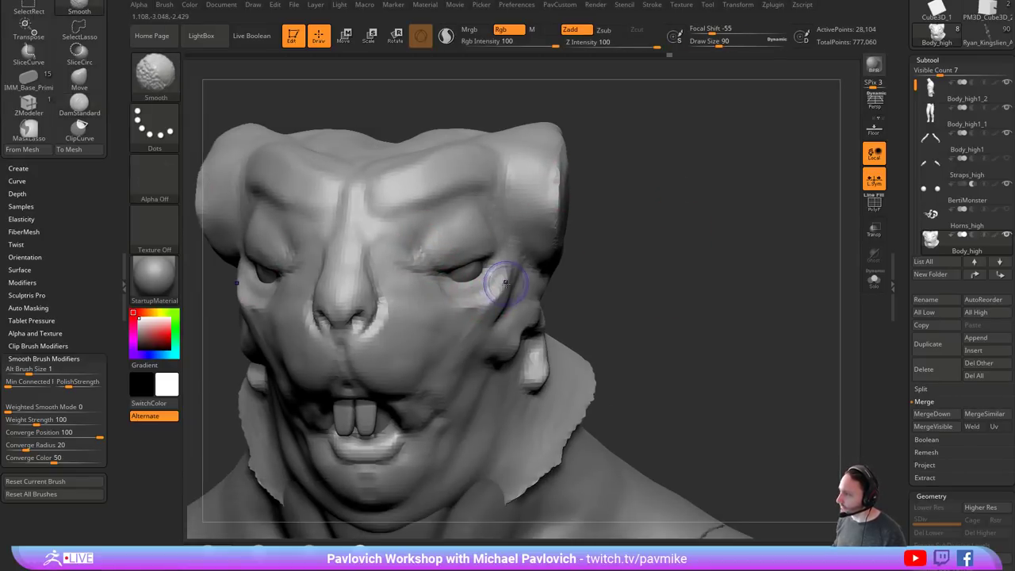
pyautogui.moveTo(613, 313); pyautogui.dragTo(635, 290)
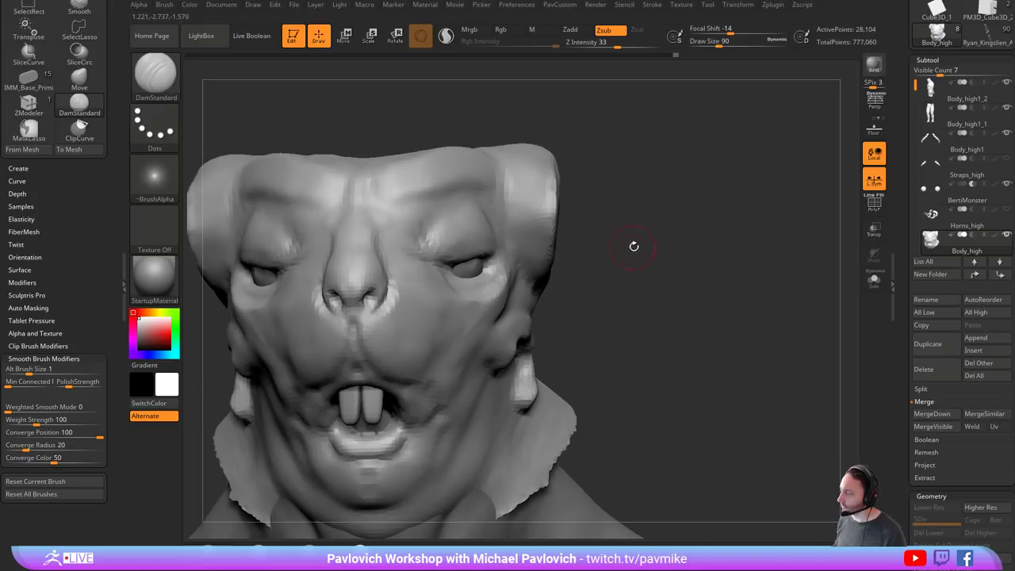
# - Carve the outer corner of the eye with the DamStandard brush at draw size 59
pyautogui.moveTo(634, 247); pyautogui.dragTo(555, 334)
pyautogui.moveTo(631, 229)
pyautogui.mouseDown()
pyautogui.moveTo(516, 261)
pyautogui.moveTo(467, 291)
pyautogui.mouseUp()
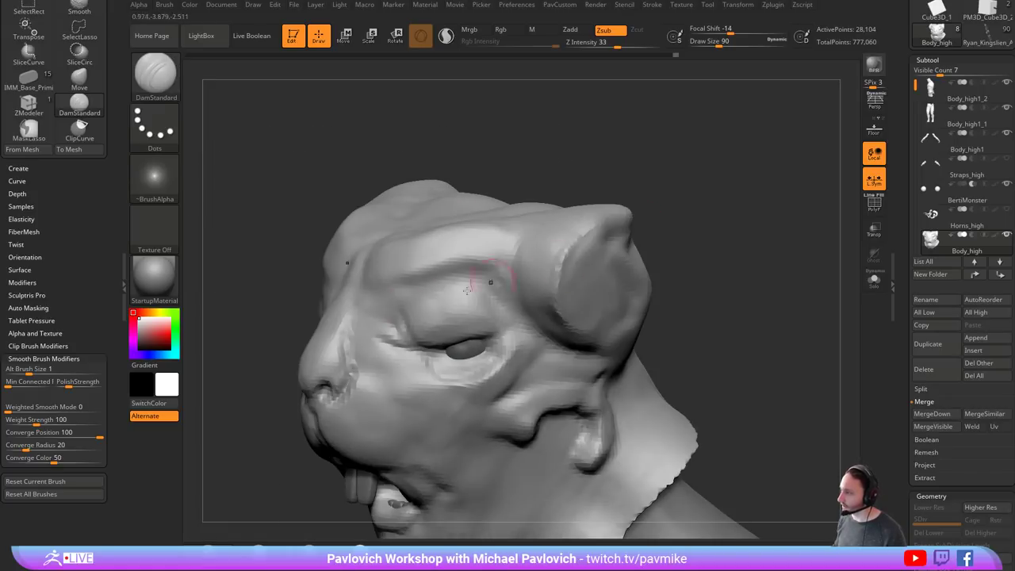
pyautogui.moveTo(695, 293)
pyautogui.mouseDown()
pyautogui.moveTo(671, 253)
pyautogui.moveTo(609, 266)
pyautogui.moveTo(666, 231)
pyautogui.moveTo(627, 274)
pyautogui.mouseUp()
pyautogui.press('s')
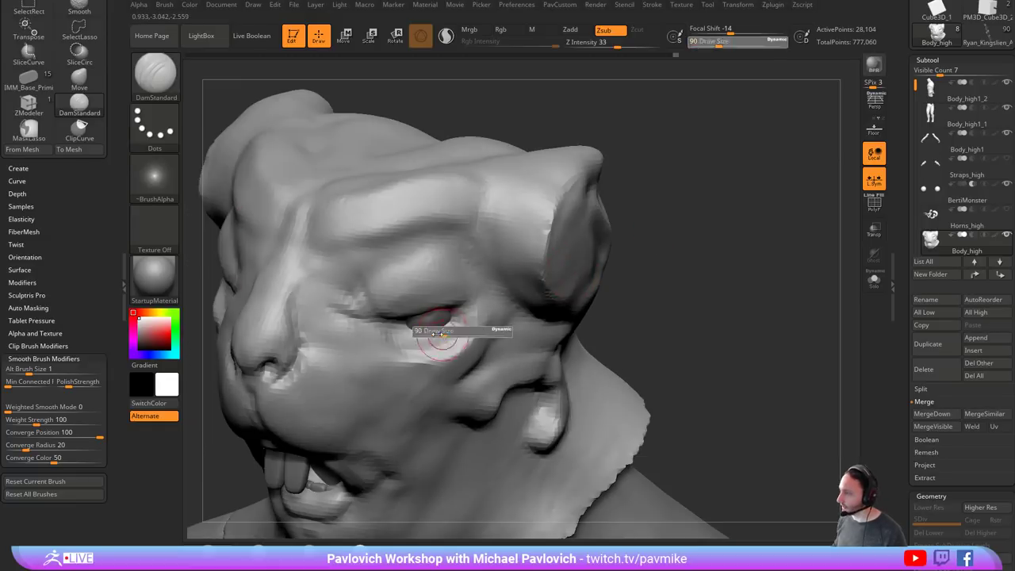
pyautogui.click(437, 334)
pyautogui.moveTo(401, 329)
pyautogui.mouseDown()
pyautogui.moveTo(457, 331)
pyautogui.moveTo(402, 330)
pyautogui.mouseUp()
pyautogui.press('s')
pyautogui.click(452, 333)
# - Smooth the lower eyelid under the eyeball at draw size 54
pyautogui.moveTo(641, 270); pyautogui.dragTo(634, 214)
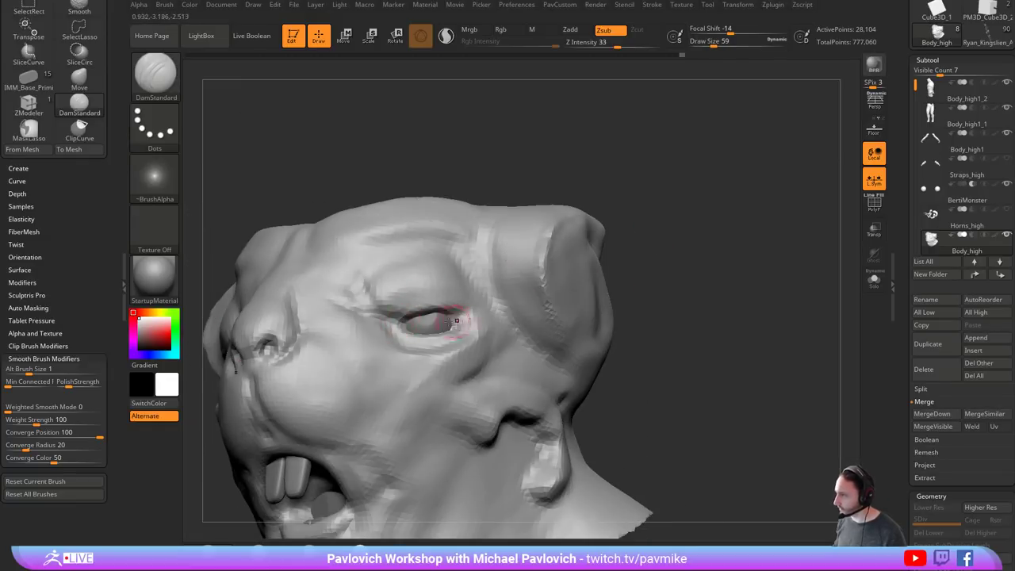
pyautogui.moveTo(635, 314)
pyautogui.mouseDown()
pyautogui.moveTo(721, 312)
pyautogui.moveTo(521, 309)
pyautogui.moveTo(628, 295)
pyautogui.mouseUp()
pyautogui.press('shift')
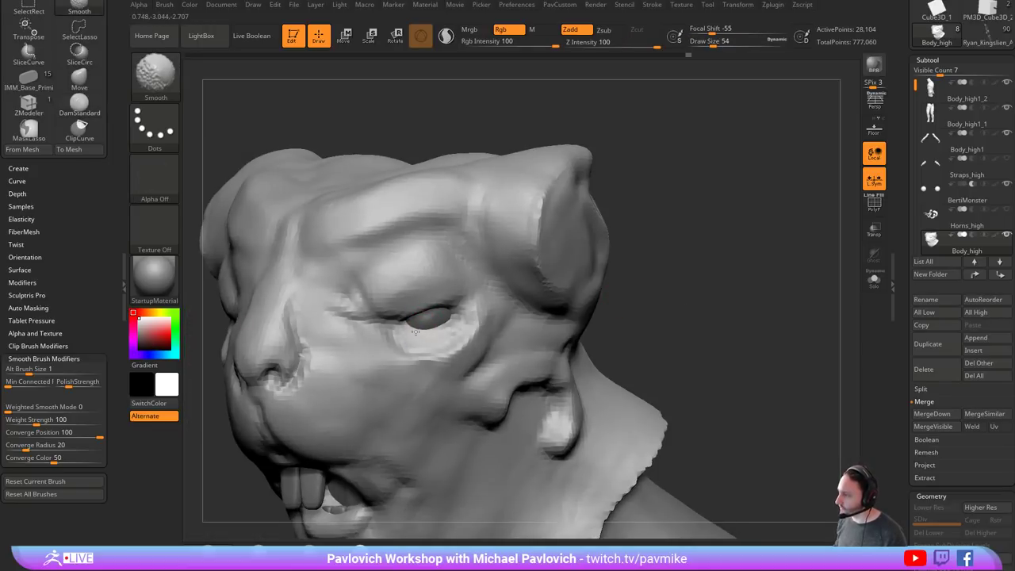
pyautogui.moveTo(688, 304); pyautogui.dragTo(691, 263)
# - Open up the upper eyelid over the eyeball and build up the outer eye corner with the Clay brush at draw size 94
pyautogui.press('s')
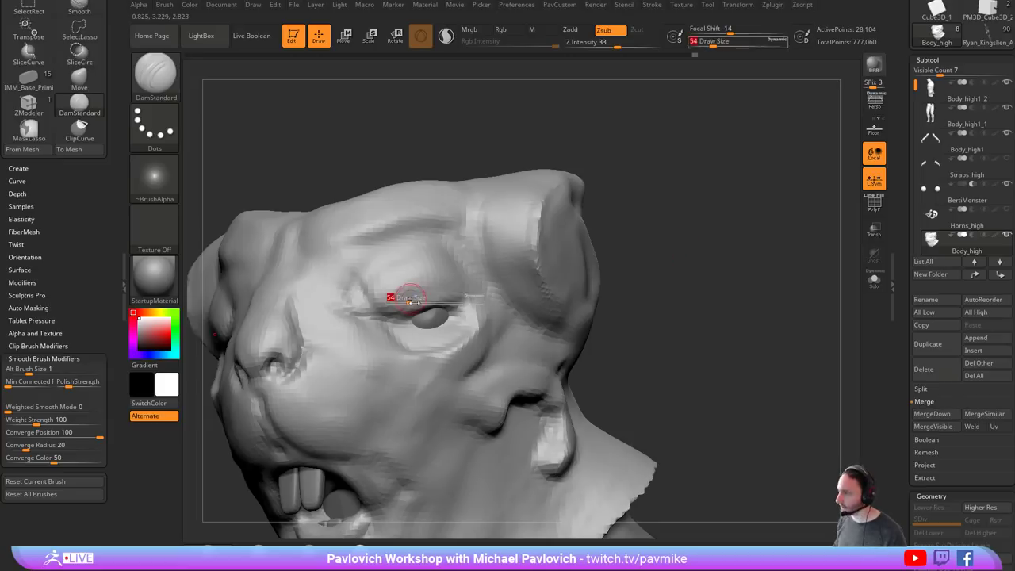
pyautogui.moveTo(389, 298); pyautogui.dragTo(399, 297)
pyautogui.moveTo(668, 245)
pyautogui.mouseDown()
pyautogui.moveTo(633, 274)
pyautogui.moveTo(703, 230)
pyautogui.mouseUp()
pyautogui.press('[')
pyautogui.press('2')
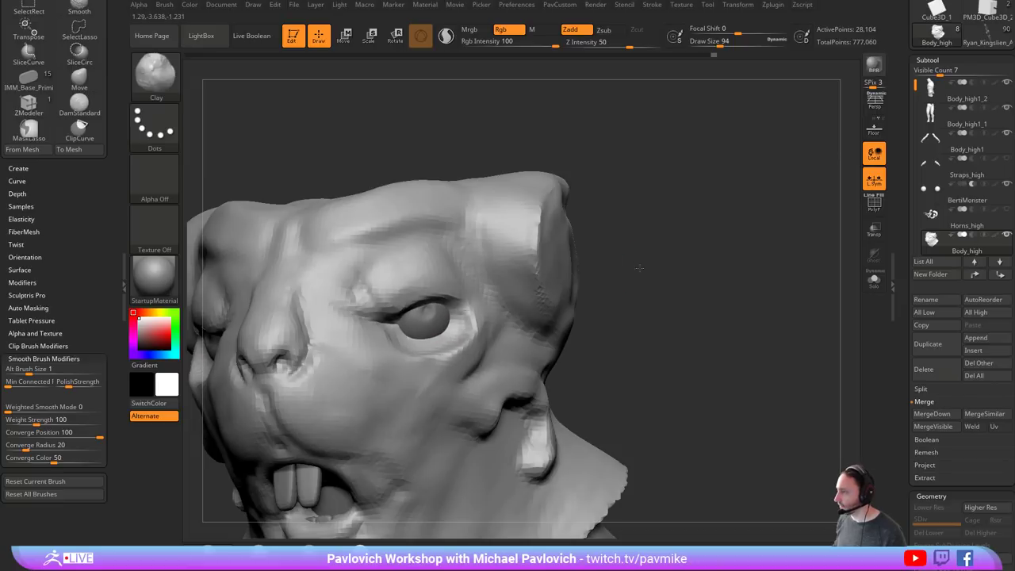
pyautogui.moveTo(640, 268); pyautogui.dragTo(671, 293)
pyautogui.moveTo(602, 297); pyautogui.dragTo(597, 293)
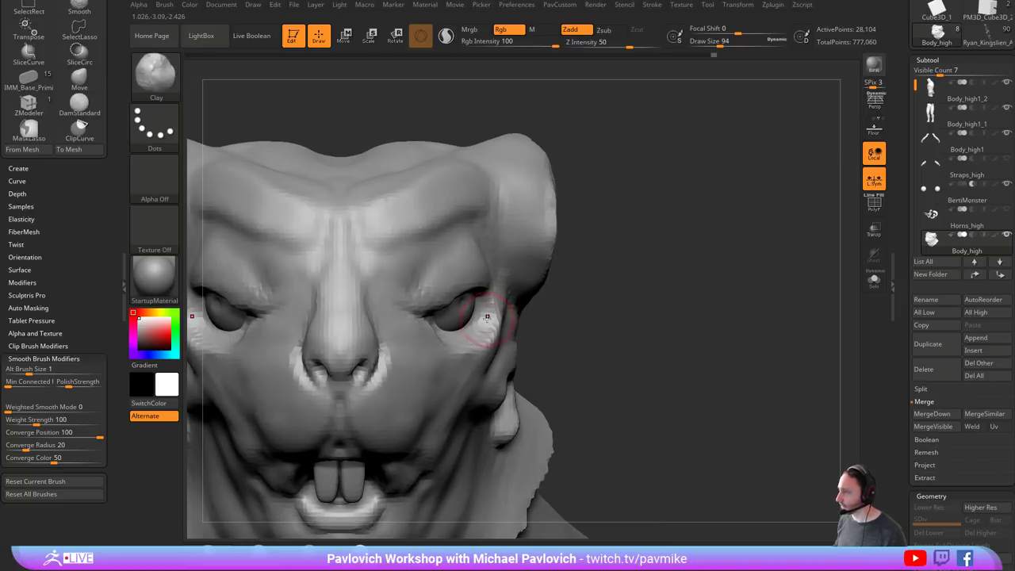
# - Select the BertiMonster eyeballs subtool, centre the transform gizmo on one eye and adjust both eyeballs symmetrically
pyautogui.keyDown('alt'); pyautogui.click(479, 311); pyautogui.keyUp('alt')
pyautogui.press('w')
pyautogui.press('q')
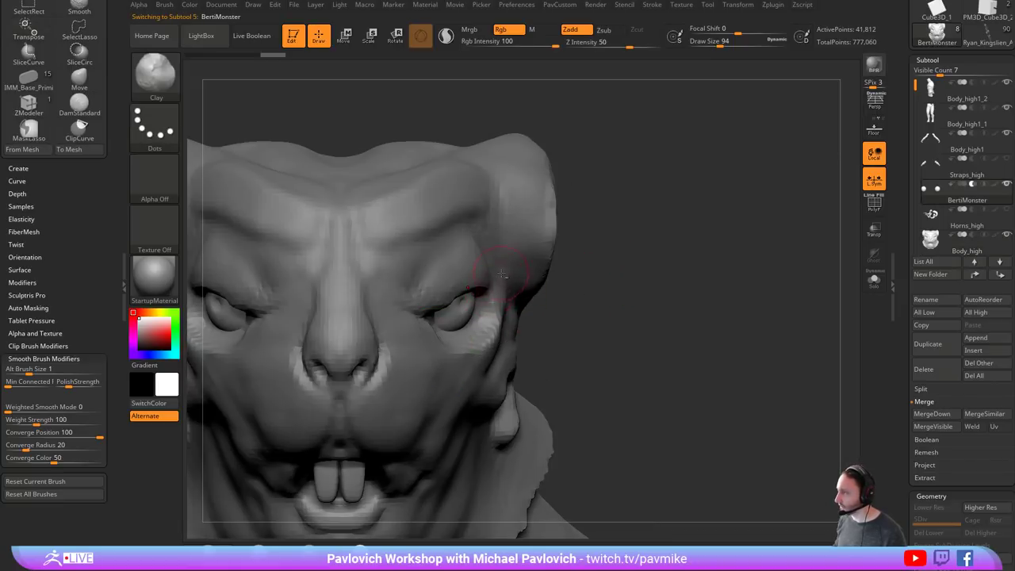
pyautogui.press('w')
pyautogui.keyDown('alt'); pyautogui.click(639, 289); pyautogui.keyUp('alt')
pyautogui.keyDown('alt'); pyautogui.click(465, 302); pyautogui.keyUp('alt')
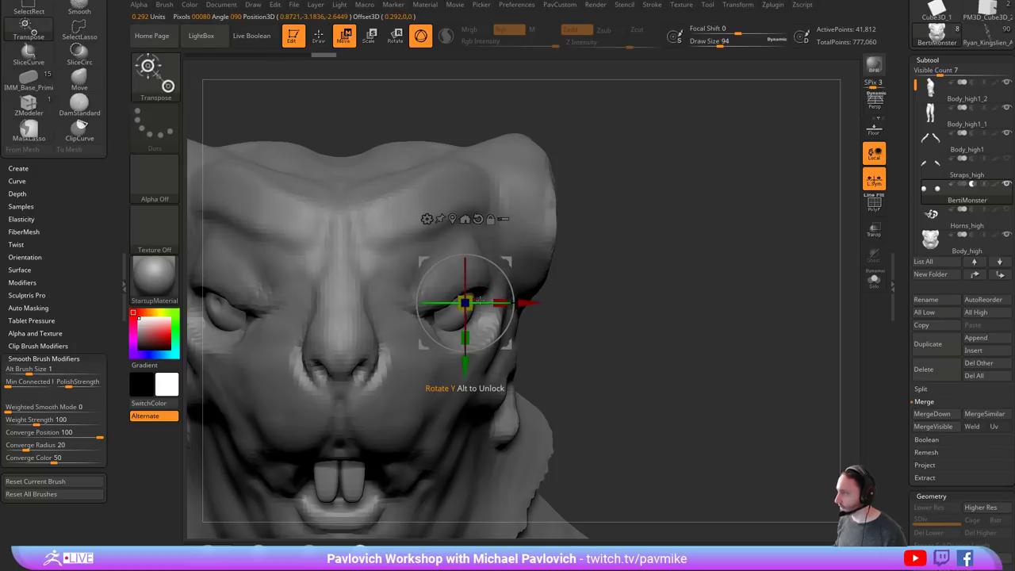
pyautogui.moveTo(480, 300); pyautogui.dragTo(472, 302)
pyautogui.hotkey('ctrl', 'z')
pyautogui.press('x')
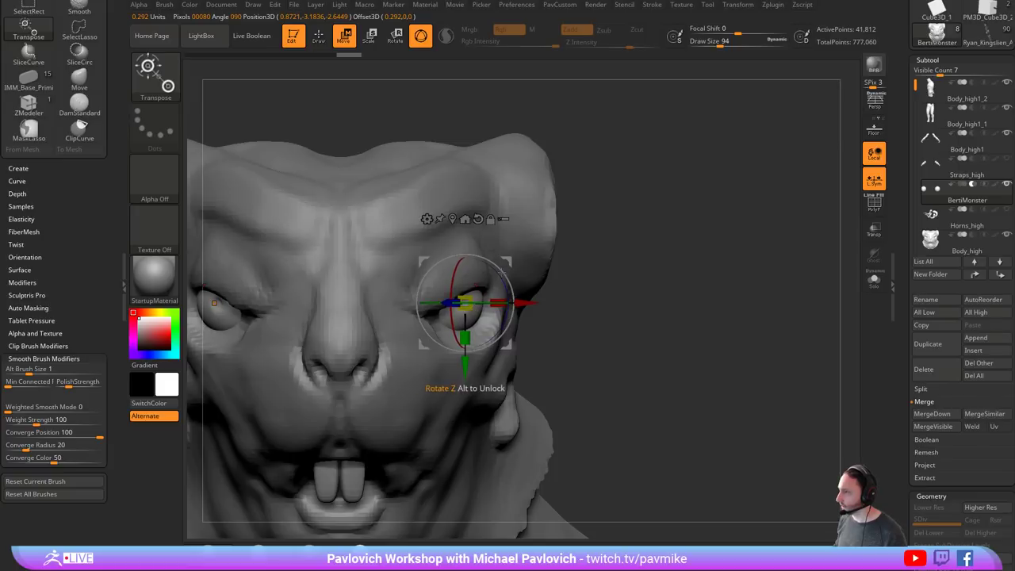
pyautogui.moveTo(508, 262); pyautogui.dragTo(504, 265)
pyautogui.press('q')
# - Shift the eyeballs slightly forward in their sockets from the side view
pyautogui.moveTo(676, 281)
pyautogui.mouseDown()
pyautogui.moveTo(660, 286)
pyautogui.moveTo(673, 281)
pyautogui.moveTo(633, 256)
pyautogui.mouseUp()
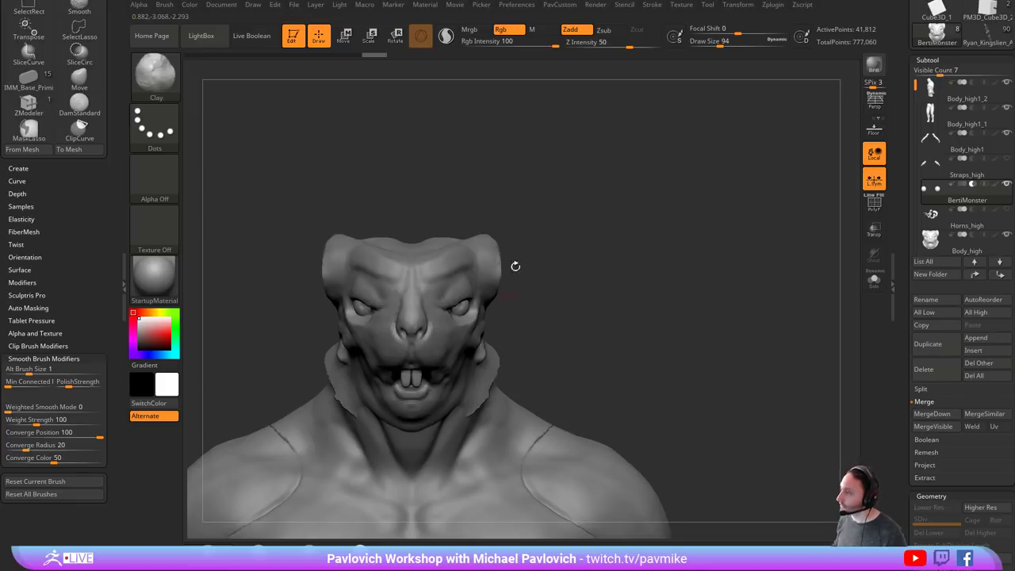
pyautogui.moveTo(622, 234)
pyautogui.keyDown('alt'); pyautogui.mouseDown()
pyautogui.moveTo(669, 270)
pyautogui.moveTo(646, 255)
pyautogui.mouseUp(); pyautogui.keyUp('alt')
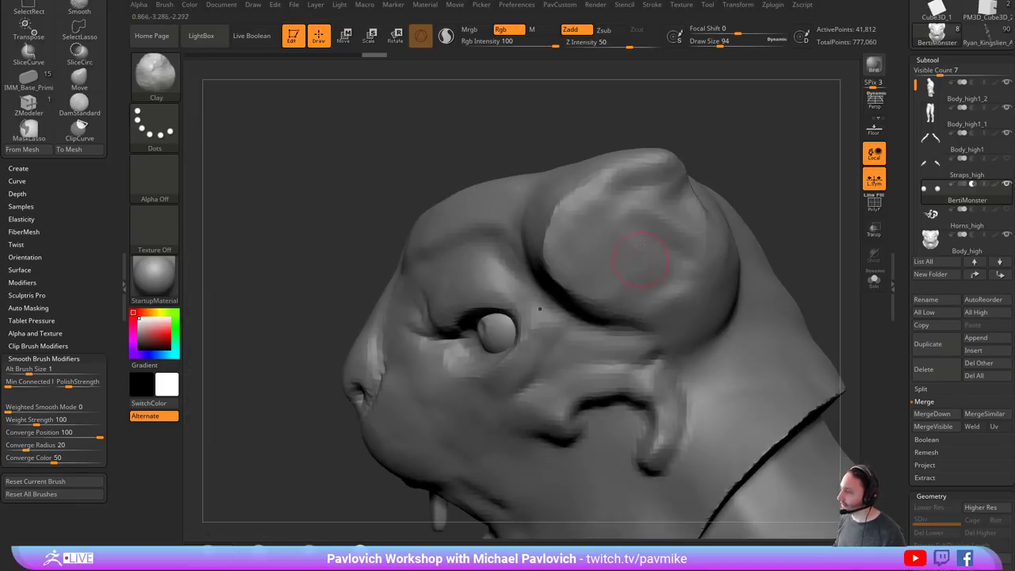
pyautogui.press('w')
pyautogui.moveTo(529, 283); pyautogui.dragTo(522, 284)
pyautogui.press('q')
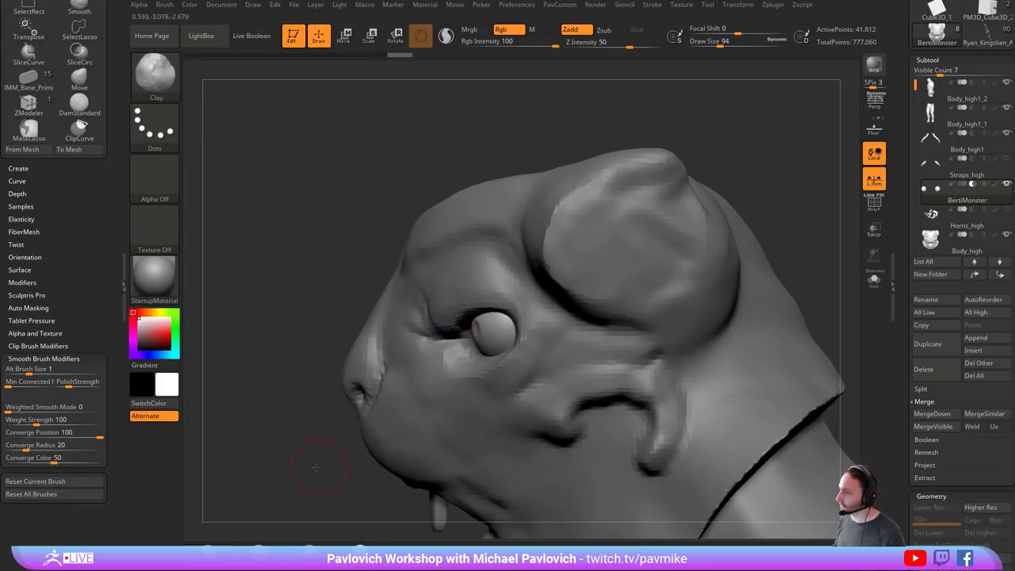
# - Reselect the Body_high subtool, refine the eyelids around the eyeball with the Clay brush, and switch to the Standard brush
pyautogui.moveTo(313, 446); pyautogui.dragTo(371, 437)
pyautogui.moveTo(371, 436)
pyautogui.keyDown('alt'); pyautogui.mouseDown()
pyautogui.moveTo(354, 417)
pyautogui.moveTo(416, 423)
pyautogui.mouseUp(); pyautogui.keyUp('alt')
pyautogui.moveTo(633, 333)
pyautogui.keyDown('alt'); pyautogui.mouseDown()
pyautogui.moveTo(642, 332)
pyautogui.moveTo(615, 331)
pyautogui.mouseUp(); pyautogui.keyUp('alt')
pyautogui.moveTo(598, 277)
pyautogui.keyDown('alt'); pyautogui.mouseDown()
pyautogui.moveTo(631, 305)
pyautogui.moveTo(547, 306)
pyautogui.mouseUp(); pyautogui.keyUp('alt')
pyautogui.keyDown('alt'); pyautogui.click(520, 276); pyautogui.keyUp('alt')
pyautogui.press('s')
pyautogui.click(559, 308)
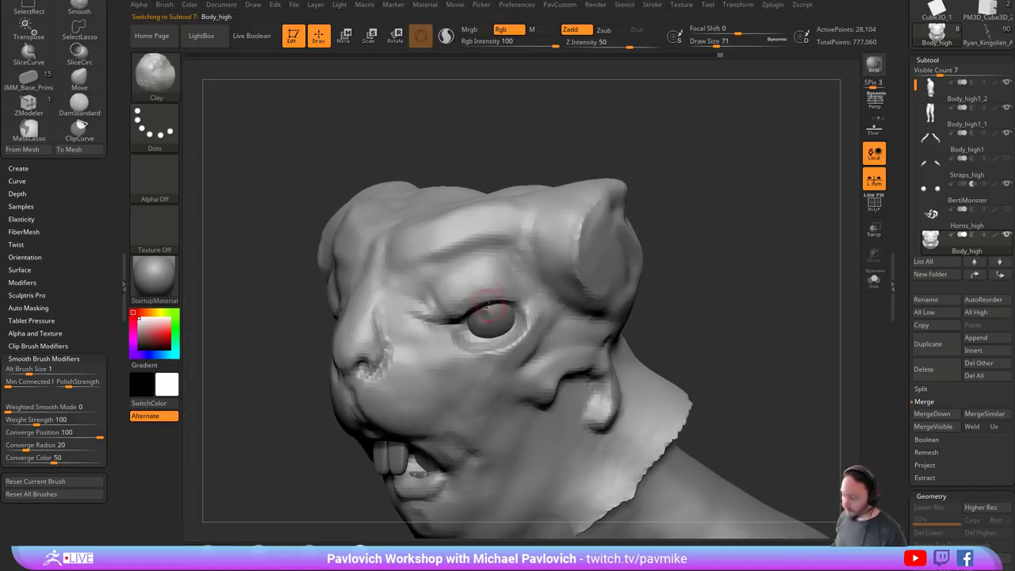
pyautogui.moveTo(671, 289); pyautogui.dragTo(483, 324)
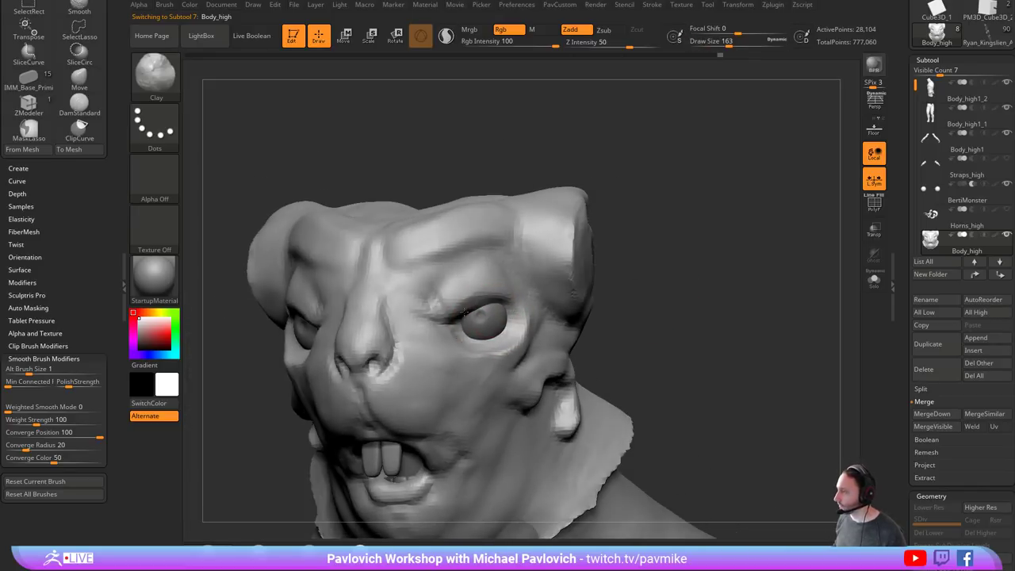
pyautogui.moveTo(613, 288); pyautogui.dragTo(660, 290)
pyautogui.press('b')
pyautogui.press('s')
pyautogui.press('t')
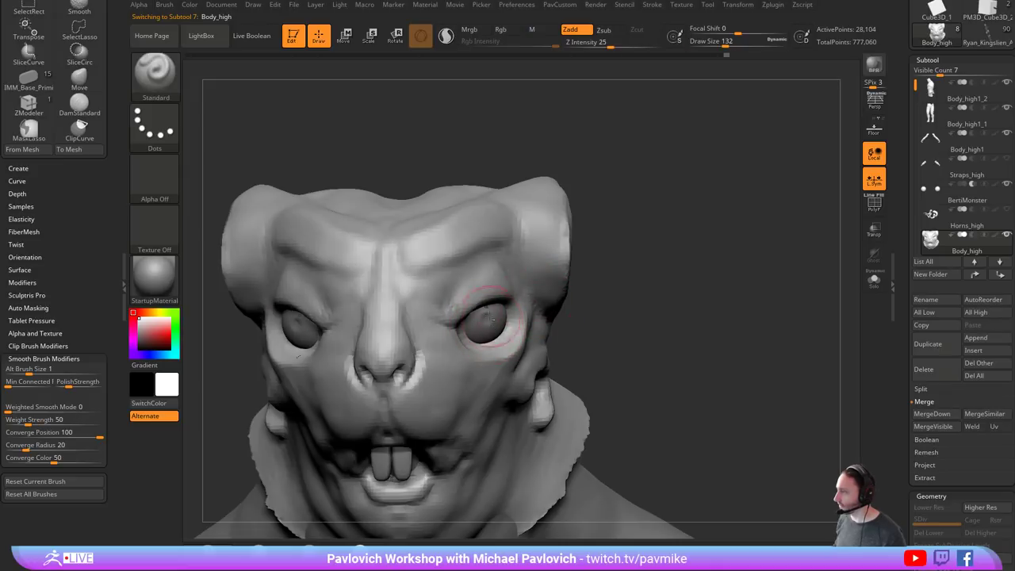
# - Duplicate the BertiMonster eyeballs subtool and inflate the copy slightly with the Inflate deformation
pyautogui.keyDown('alt'); pyautogui.click(484, 325); pyautogui.keyUp('alt')
pyautogui.keyDown('shift'); pyautogui.moveTo(615, 314); pyautogui.dragTo(636, 311); pyautogui.keyUp('shift')
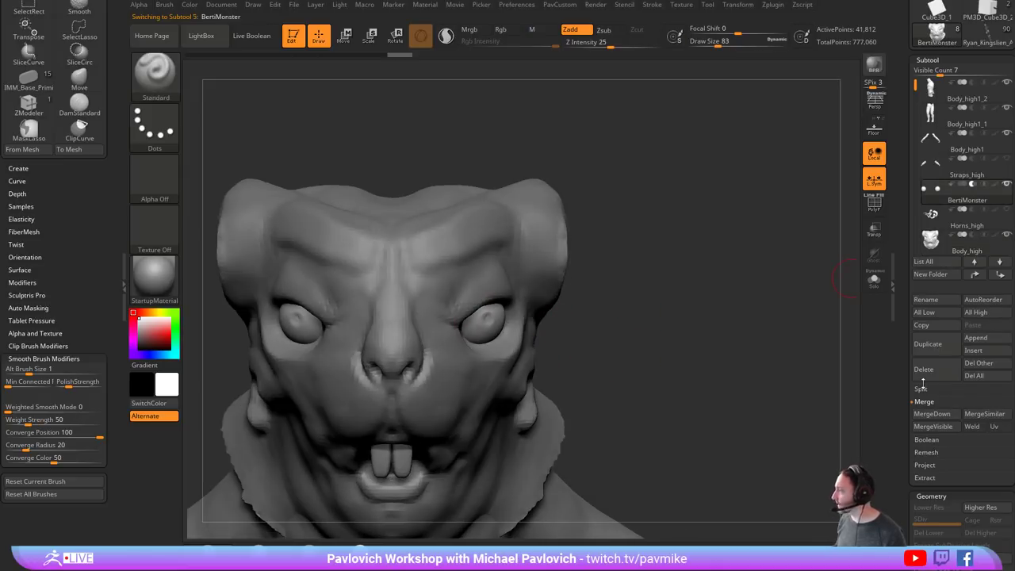
pyautogui.click(930, 344)
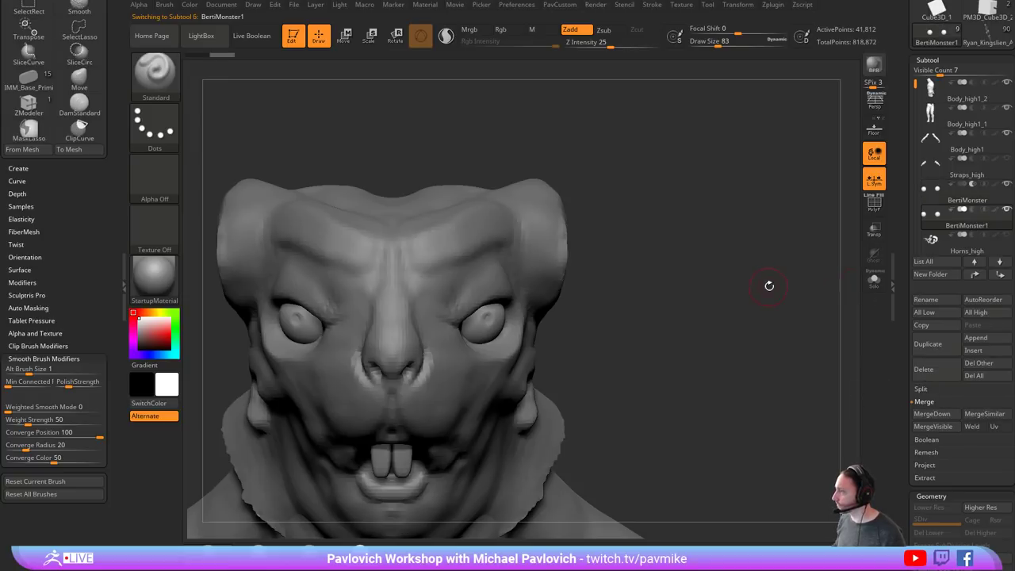
pyautogui.press('`')
pyautogui.moveTo(896, 294); pyautogui.dragTo(897, 178)
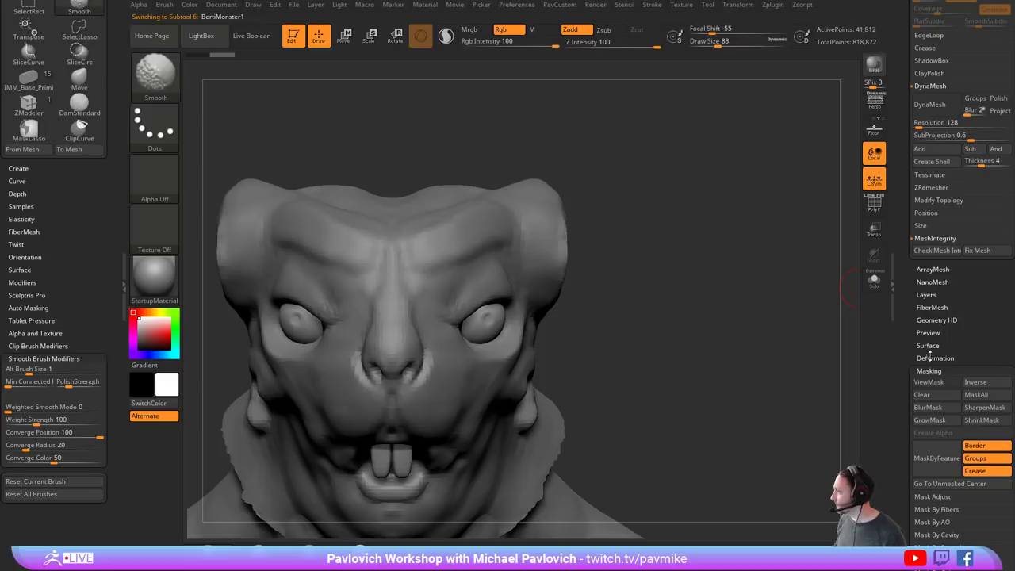
pyautogui.click(935, 358)
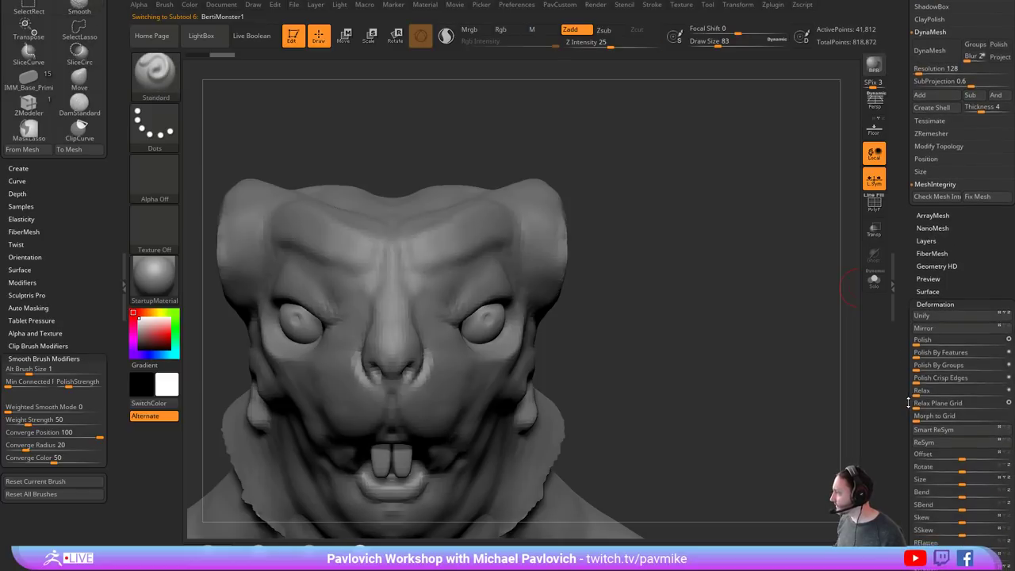
pyautogui.moveTo(908, 402); pyautogui.dragTo(911, 343)
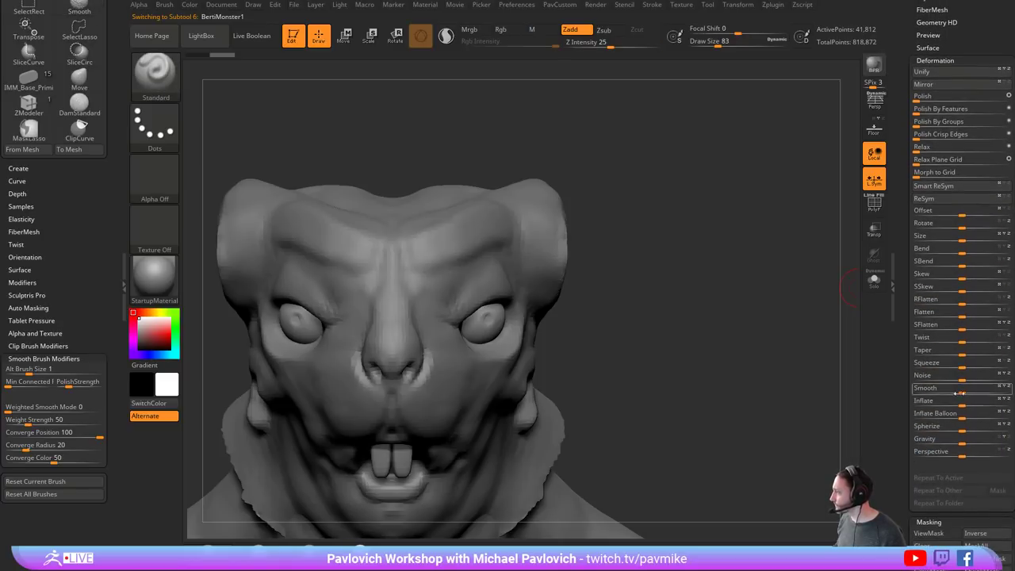
pyautogui.moveTo(968, 405); pyautogui.dragTo(971, 403)
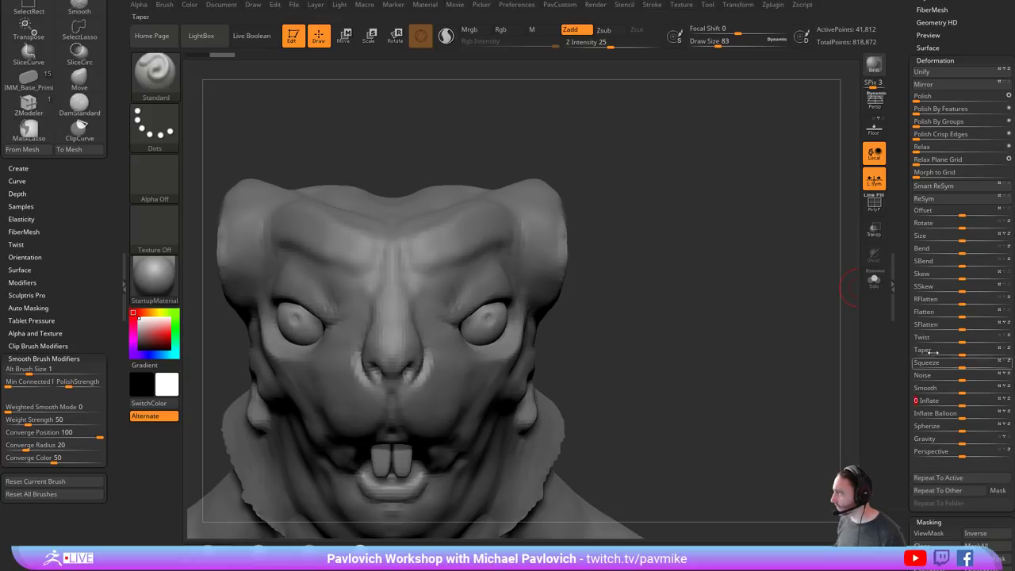
# - Show the polyframe, isolate one eyeball of the inflated copy and delete the hidden one
pyautogui.click(878, 212)
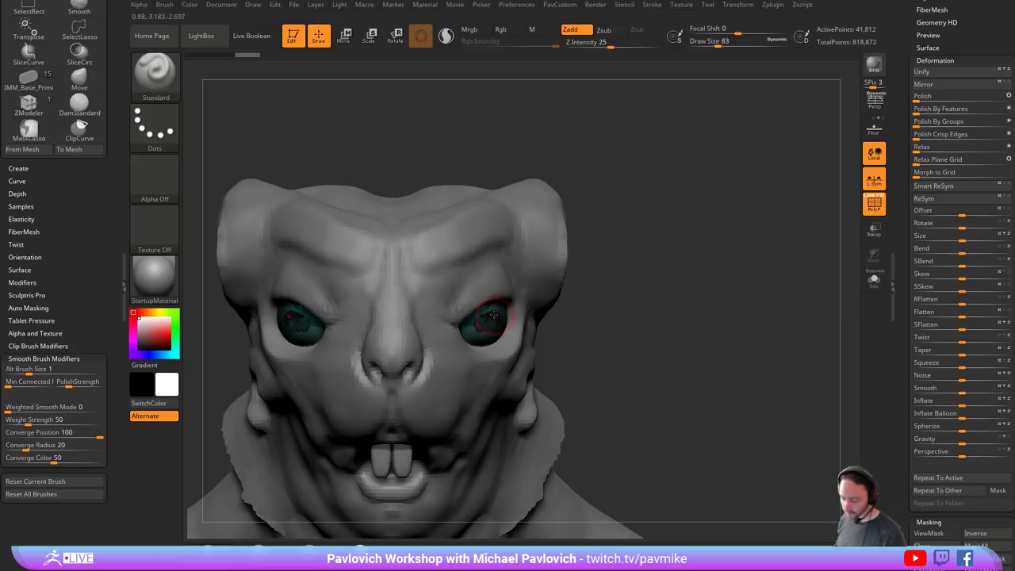
pyautogui.hotkey('ctrl', 'shift')
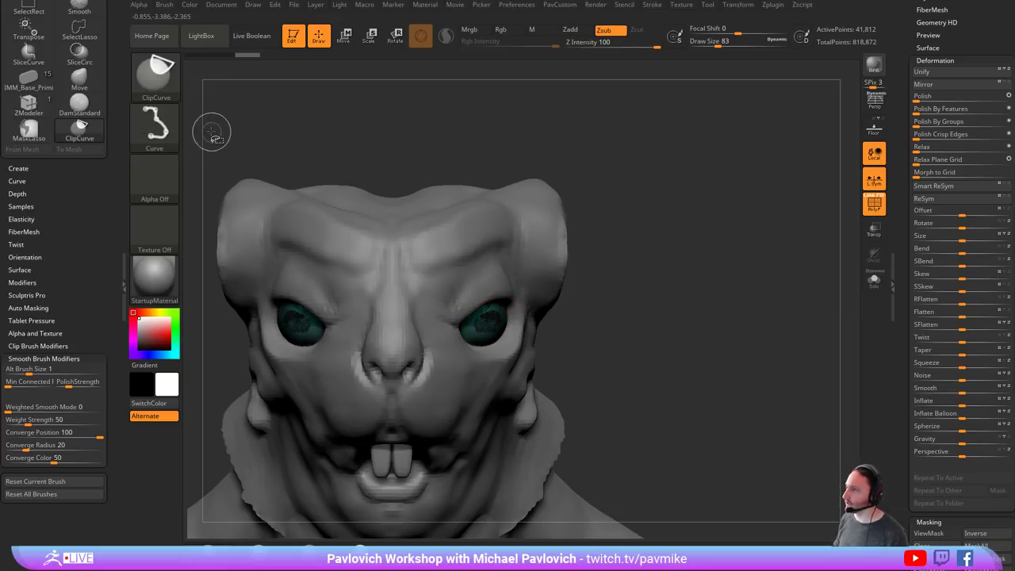
pyautogui.keyDown('ctrl'); pyautogui.keyDown('shift'); pyautogui.moveTo(226, 139); pyautogui.dragTo(365, 472); pyautogui.keyUp('shift'); pyautogui.keyUp('ctrl')
pyautogui.press('2')
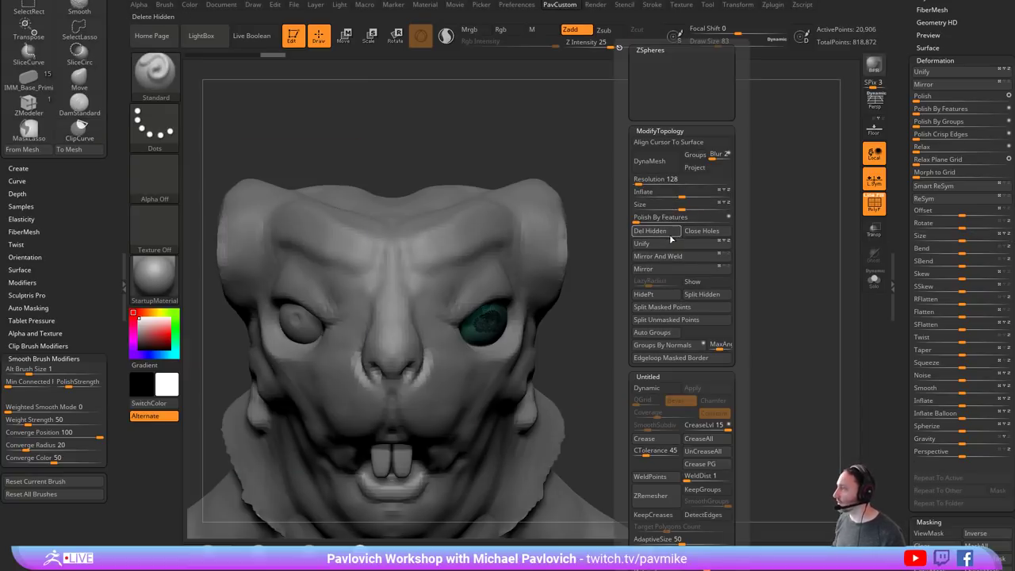
pyautogui.click(669, 234)
# - Try to slice the inflated eyeball copy diagonally from the side view with the SliceCurve brush
pyautogui.moveTo(696, 297); pyautogui.dragTo(524, 307)
pyautogui.keyDown('shift'); pyautogui.moveTo(726, 238); pyautogui.dragTo(720, 236); pyautogui.keyUp('shift')
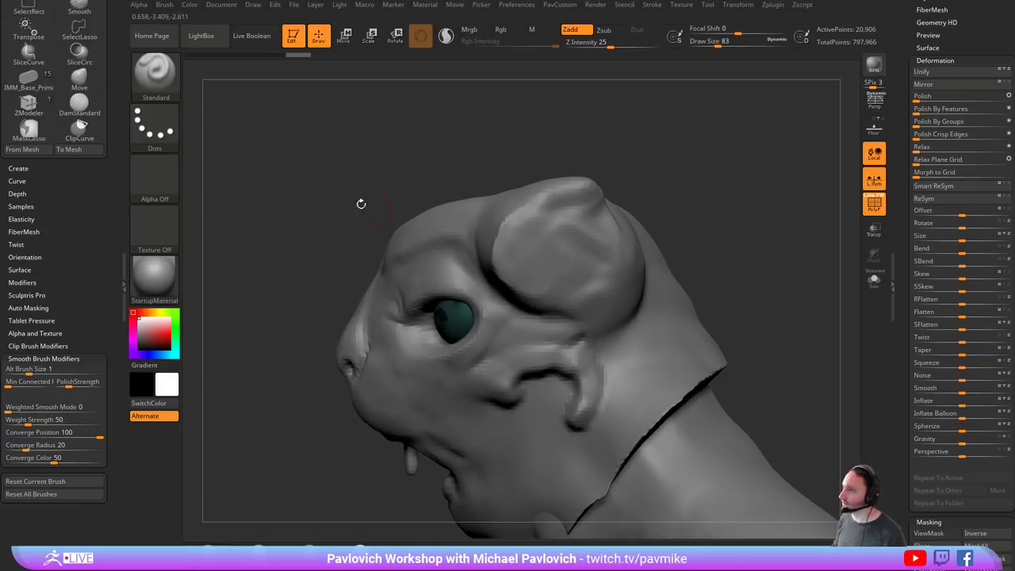
pyautogui.keyDown('ctrl'); pyautogui.keyDown('shift'); pyautogui.click(155, 76); pyautogui.keyUp('shift'); pyautogui.keyUp('ctrl')
pyautogui.keyDown('ctrl'); pyautogui.keyDown('shift'); pyautogui.click(191, 98); pyautogui.keyUp('shift'); pyautogui.keyUp('ctrl')
pyautogui.keyDown('ctrl'); pyautogui.keyDown('shift'); pyautogui.click(376, 87); pyautogui.keyUp('shift'); pyautogui.keyUp('ctrl')
pyautogui.keyDown('alt'); pyautogui.moveTo(738, 202); pyautogui.dragTo(743, 236); pyautogui.keyUp('alt')
pyautogui.keyDown('ctrl'); pyautogui.keyDown('shift'); pyautogui.moveTo(272, 266); pyautogui.dragTo(767, 406); pyautogui.keyUp('shift'); pyautogui.keyUp('ctrl')
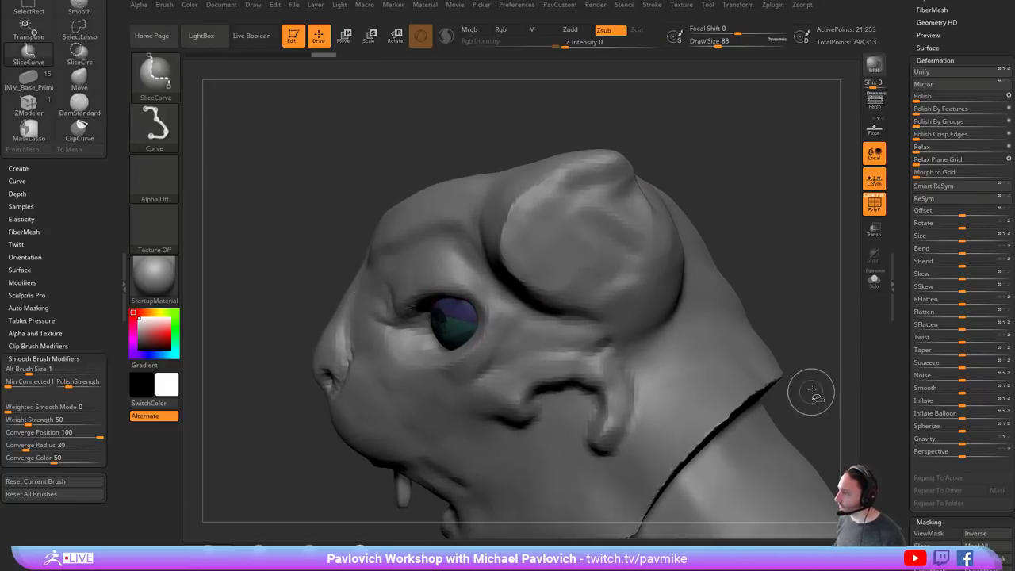
# - Duplicate the single inflated eyeball subtool and choose the TrimCurve brush
pyautogui.moveTo(902, 285); pyautogui.dragTo(898, 524)
pyautogui.moveTo(897, 171); pyautogui.dragTo(889, 471)
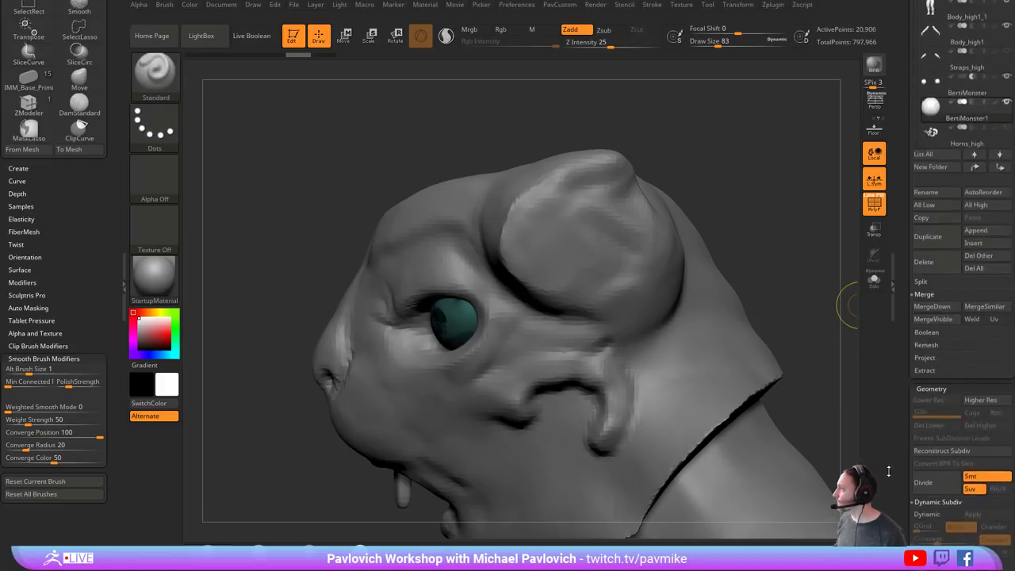
pyautogui.moveTo(890, 314); pyautogui.dragTo(890, 478)
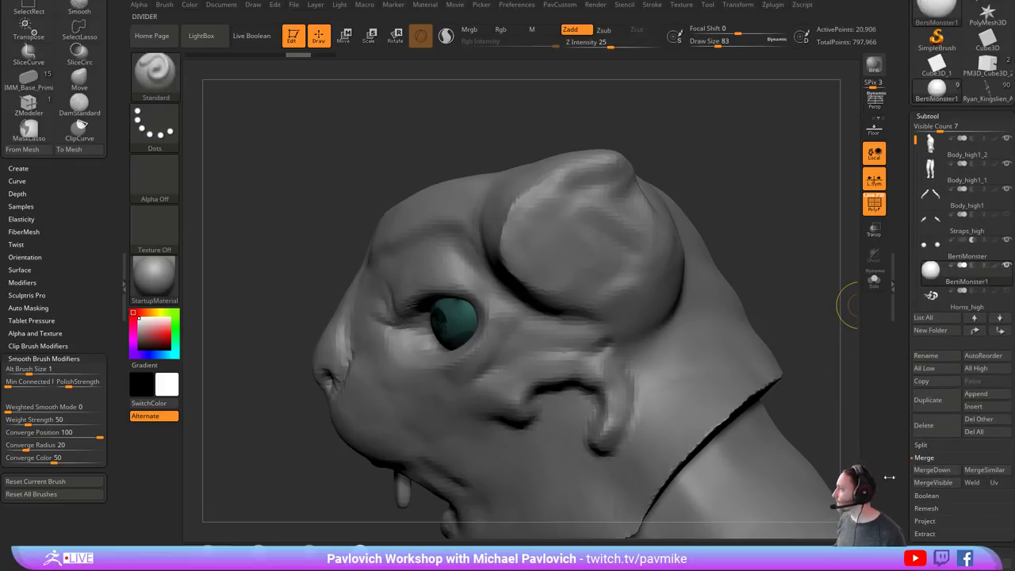
pyautogui.click(932, 406)
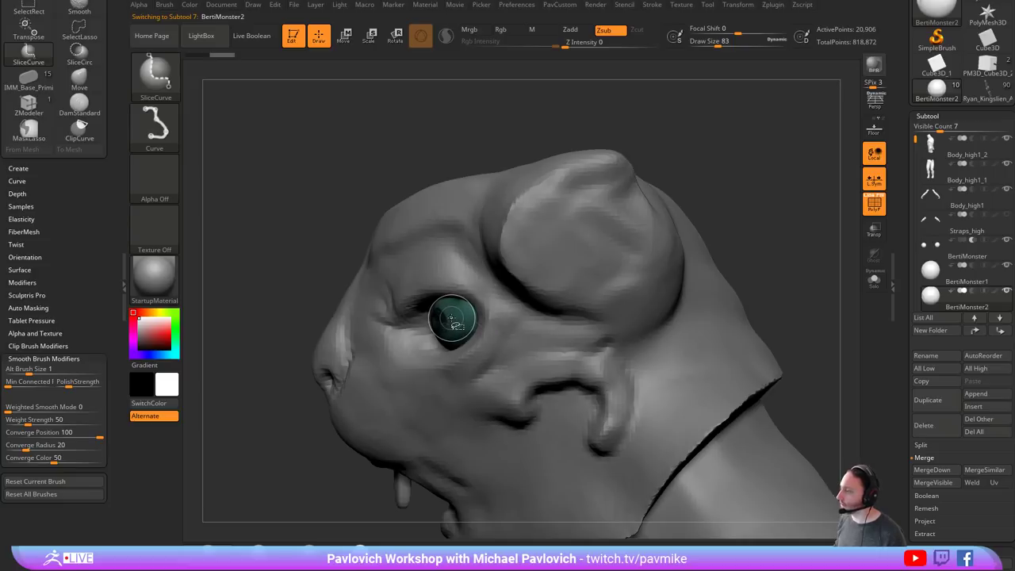
pyautogui.click(156, 76)
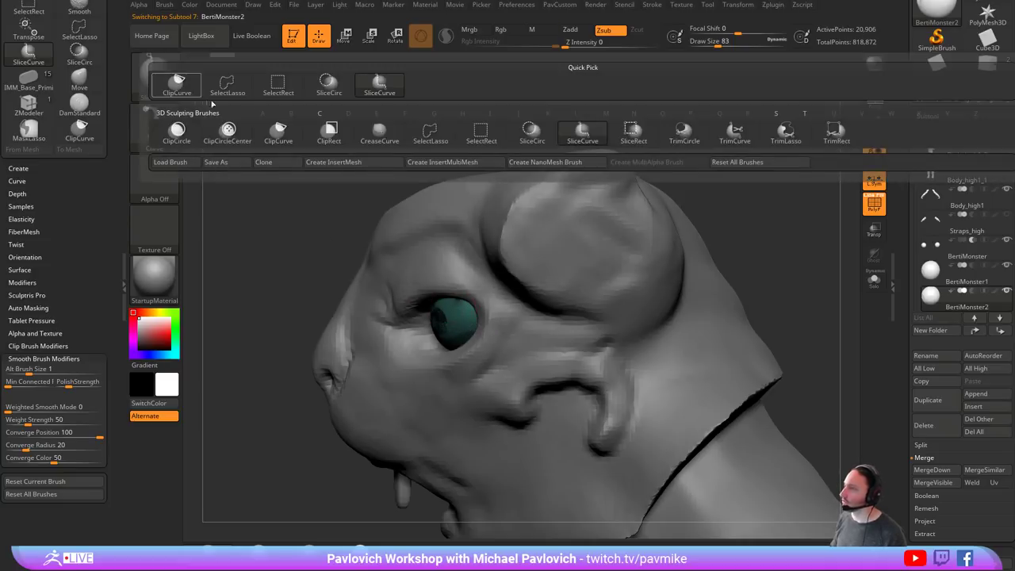
pyautogui.click(734, 133)
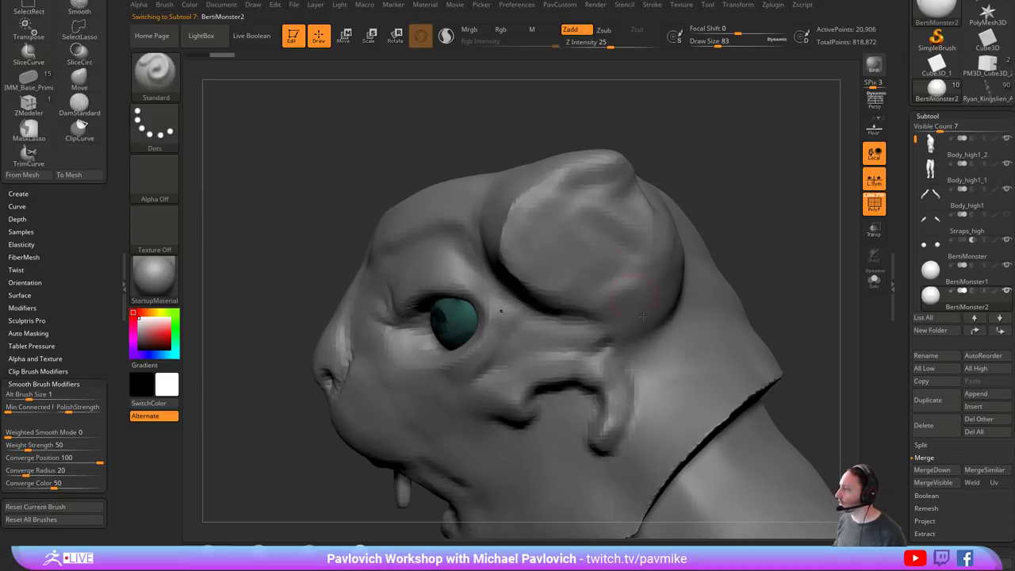
# - Try a diagonal trim that removes the lower part of the eyeball duplicate, check it from the front and undo it
pyautogui.keyDown('ctrl'); pyautogui.keyDown('shift'); pyautogui.moveTo(782, 435); pyautogui.dragTo(228, 218); pyautogui.keyUp('shift'); pyautogui.keyUp('ctrl')
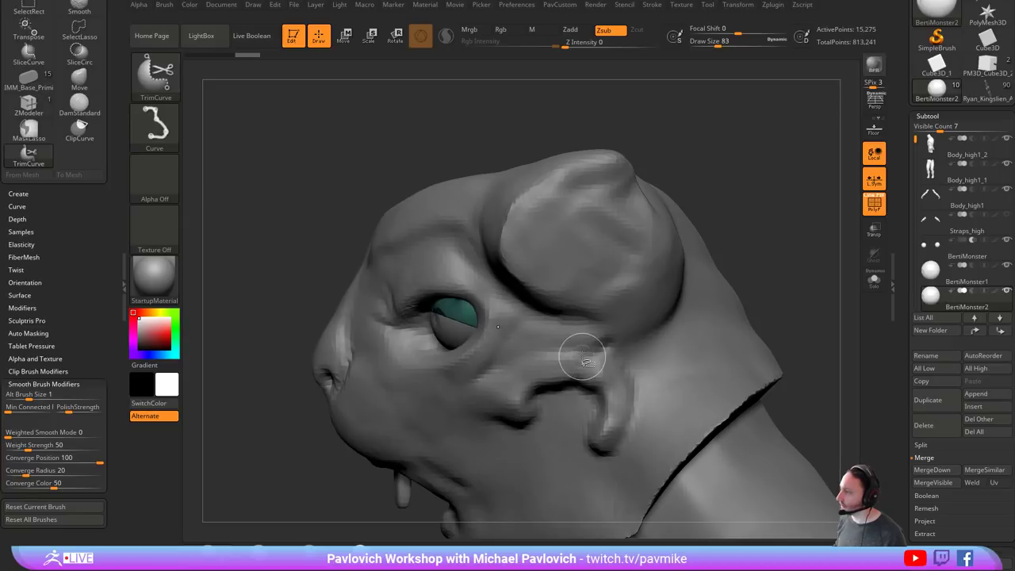
pyautogui.moveTo(682, 187)
pyautogui.mouseDown()
pyautogui.moveTo(755, 187)
pyautogui.moveTo(724, 245)
pyautogui.mouseUp()
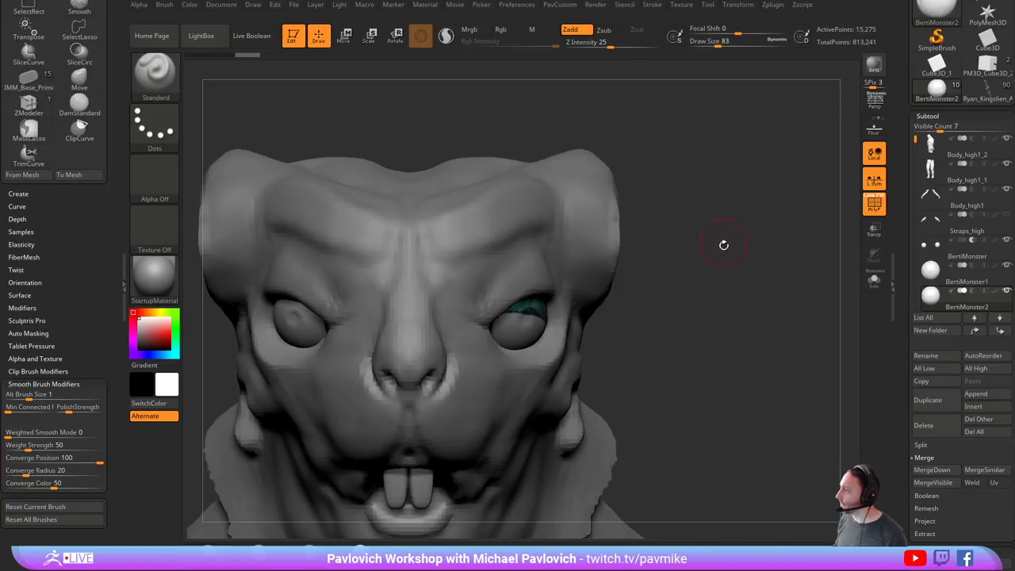
pyautogui.hotkey('ctrl', 'z')
# - Trim away the lower half of the eyeball duplicate with a nearly level side-view cut and select the untrimmed BertiMonster1 copy
pyautogui.moveTo(684, 310); pyautogui.dragTo(508, 311)
pyautogui.moveTo(790, 322)
pyautogui.keyDown('ctrl'); pyautogui.keyDown('shift'); pyautogui.mouseDown()
pyautogui.moveTo(425, 310)
pyautogui.moveTo(290, 281)
pyautogui.moveTo(300, 308)
pyautogui.mouseUp(); pyautogui.keyUp('shift'); pyautogui.keyUp('ctrl')
pyautogui.click(962, 289)
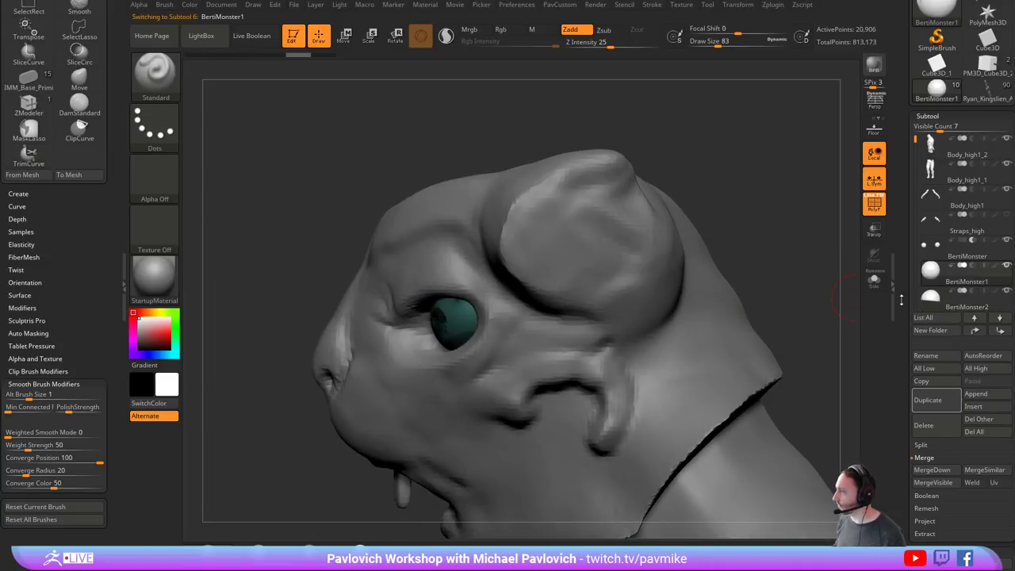
# - Trim away the upper part of the BertiMonster1 eyeball copy with a side-view cut and merge it down with BertiMonster2
pyautogui.moveTo(236, 387)
pyautogui.keyDown('ctrl'); pyautogui.keyDown('shift'); pyautogui.mouseDown()
pyautogui.moveTo(776, 252)
pyautogui.moveTo(750, 240)
pyautogui.mouseUp(); pyautogui.keyUp('shift'); pyautogui.keyUp('ctrl')
pyautogui.press('s')
pyautogui.click(640, 295)
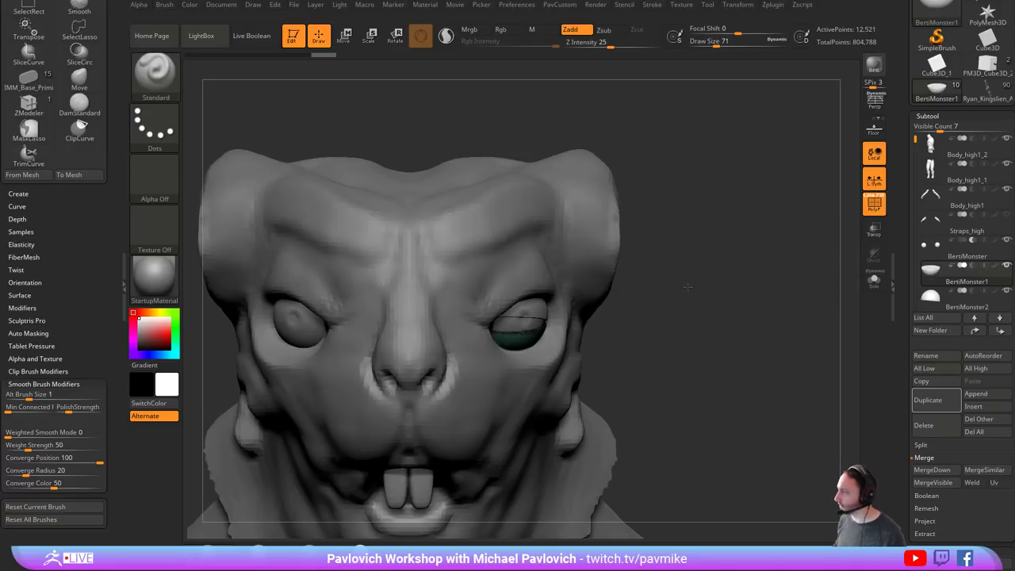
pyautogui.moveTo(686, 287); pyautogui.dragTo(754, 297)
pyautogui.hotkey('ctrl', 'e')
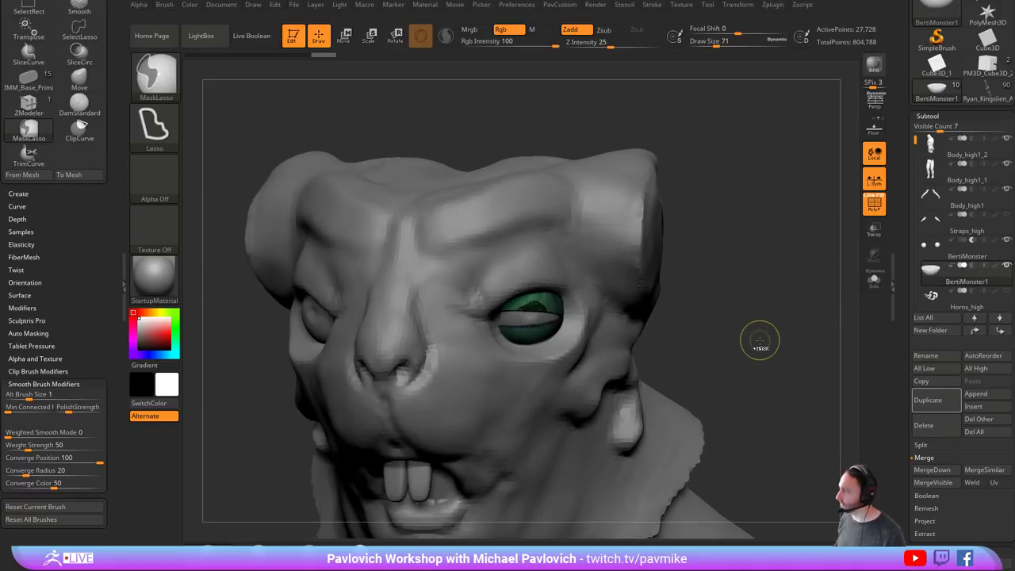
# - Flip the merged upper and lower eyelids to the opposite eye with the Mirror command
pyautogui.press('3')
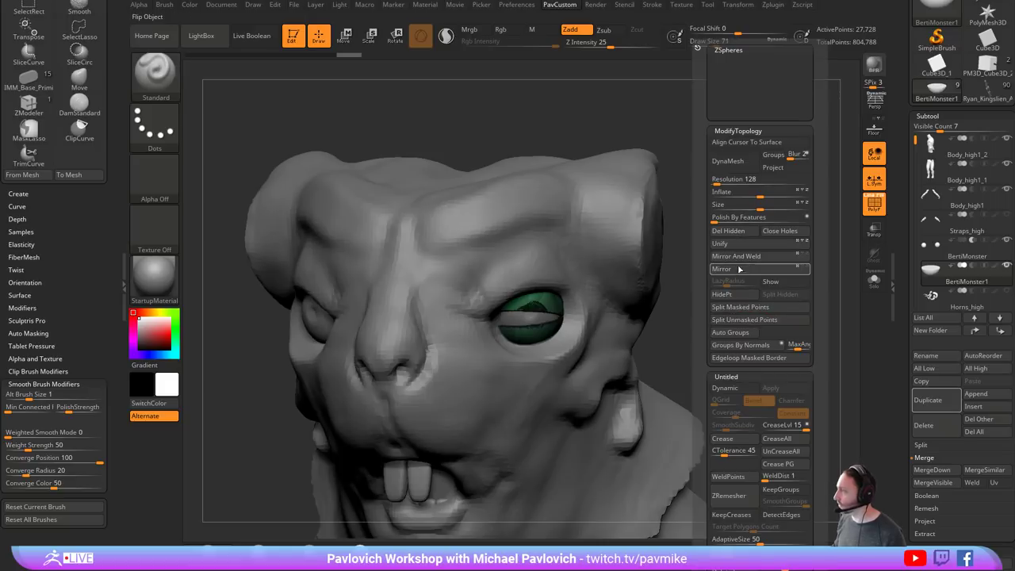
pyautogui.click(746, 269)
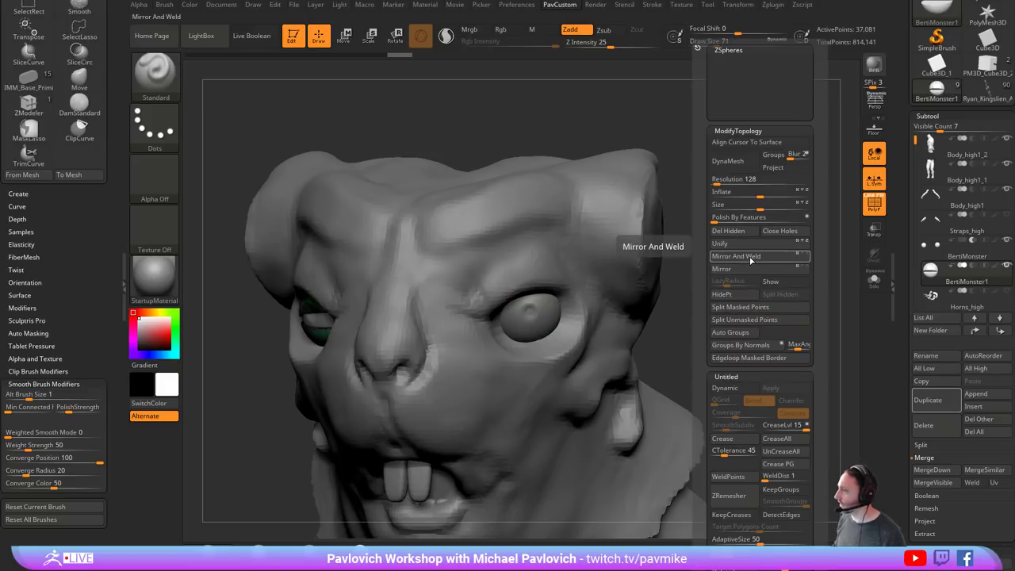
pyautogui.keyDown('shift'); pyautogui.moveTo(679, 304); pyautogui.dragTo(752, 281); pyautogui.keyUp('shift')
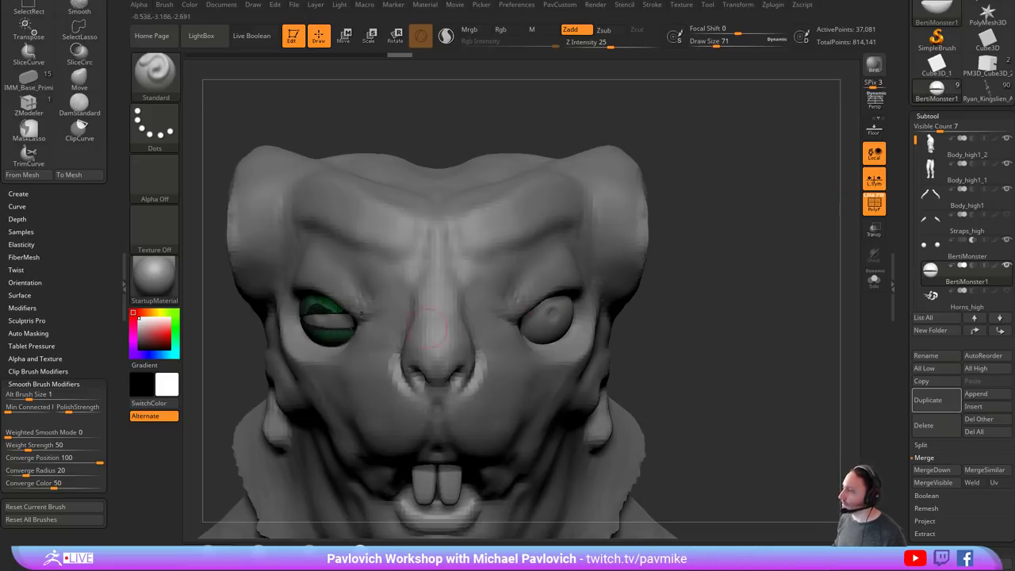
# - Inspect the welded eyelids in solo view, undo the weld and try Mirror And Weld again
pyautogui.click(876, 289)
pyautogui.press('f')
pyautogui.press('f')
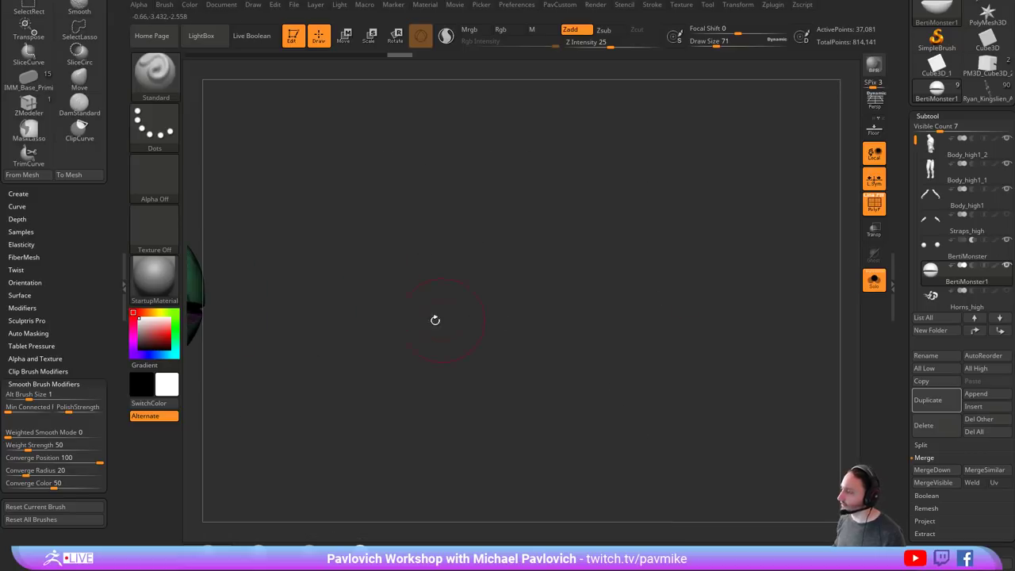
pyautogui.hotkey('ctrl', 'z')
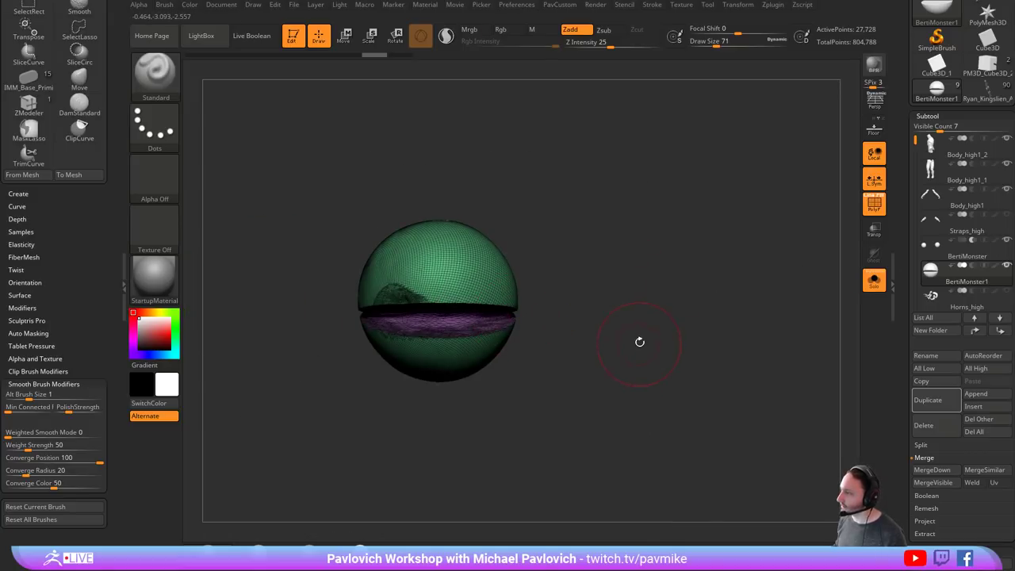
pyautogui.press('`')
pyautogui.click(639, 260)
pyautogui.click(882, 285)
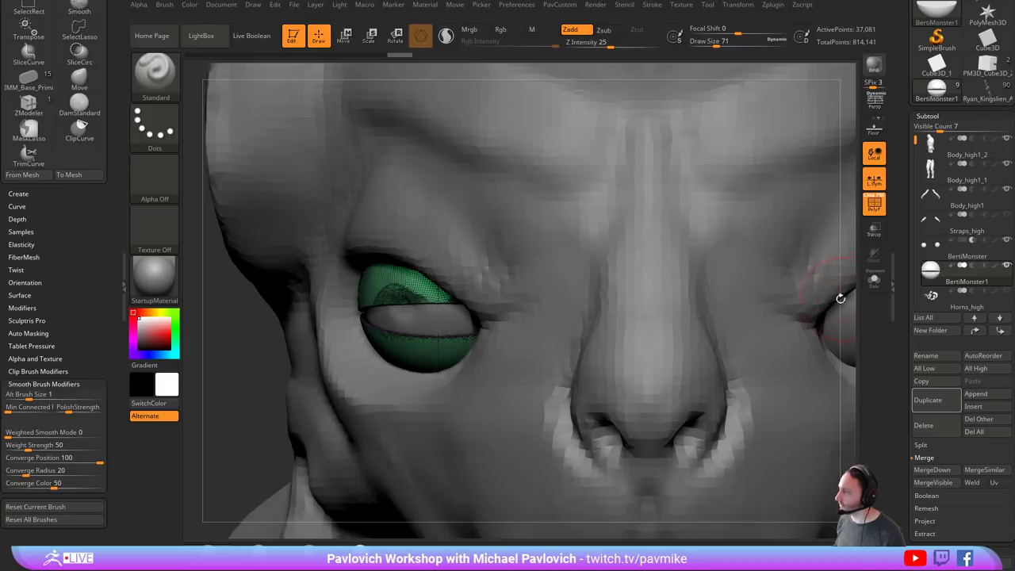
pyautogui.keyDown('alt'); pyautogui.moveTo(242, 391); pyautogui.dragTo(193, 395); pyautogui.keyUp('alt')
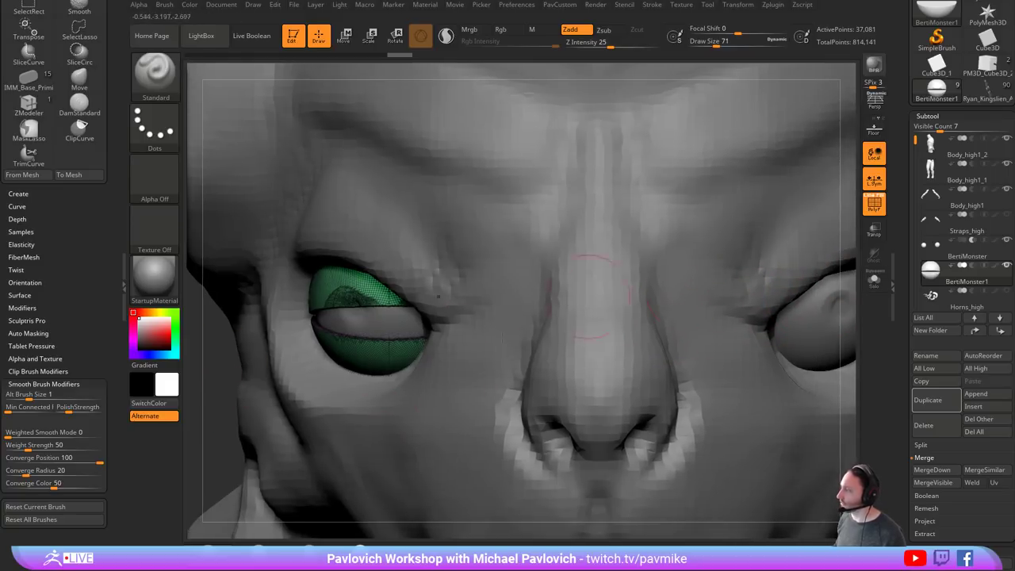
# - Turn off local symmetry and apply Mirror And Weld to copy the eyelids onto the other eye
pyautogui.click(874, 182)
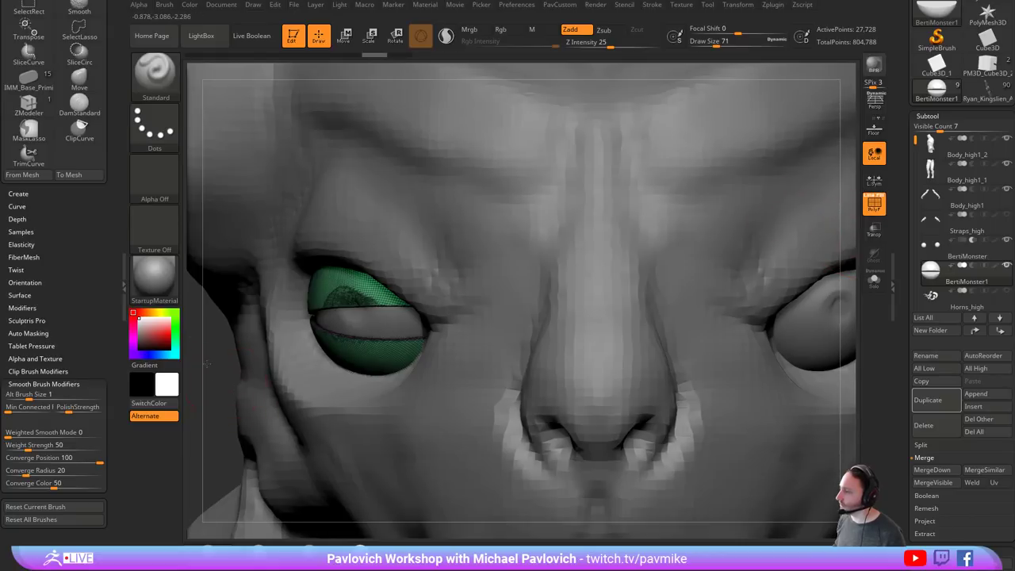
pyautogui.keyDown('alt'); pyautogui.moveTo(194, 384); pyautogui.dragTo(199, 310); pyautogui.keyUp('alt')
pyautogui.keyDown('alt'); pyautogui.moveTo(853, 163); pyautogui.dragTo(558, 175); pyautogui.keyUp('alt')
pyautogui.press('`')
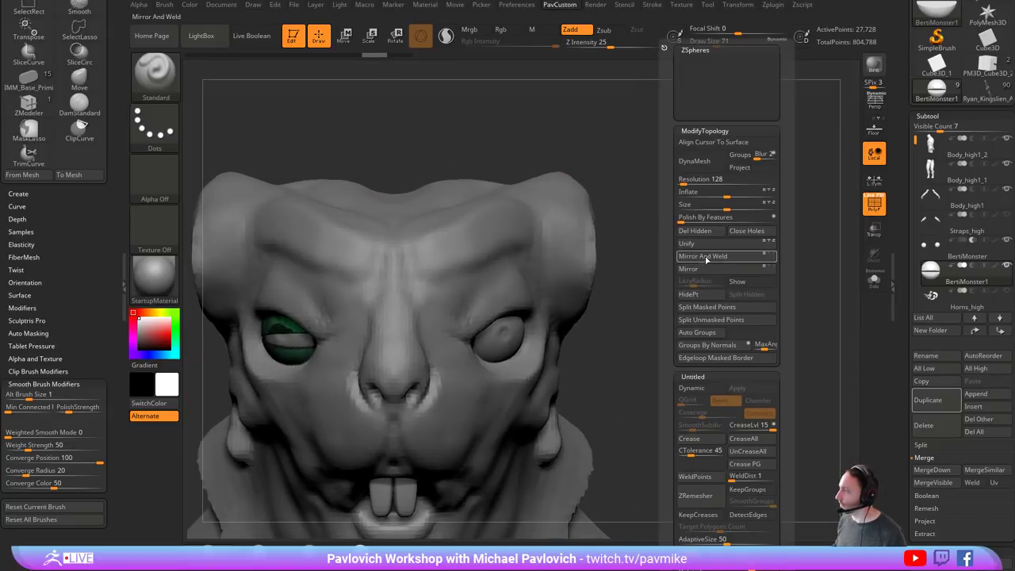
pyautogui.click(703, 256)
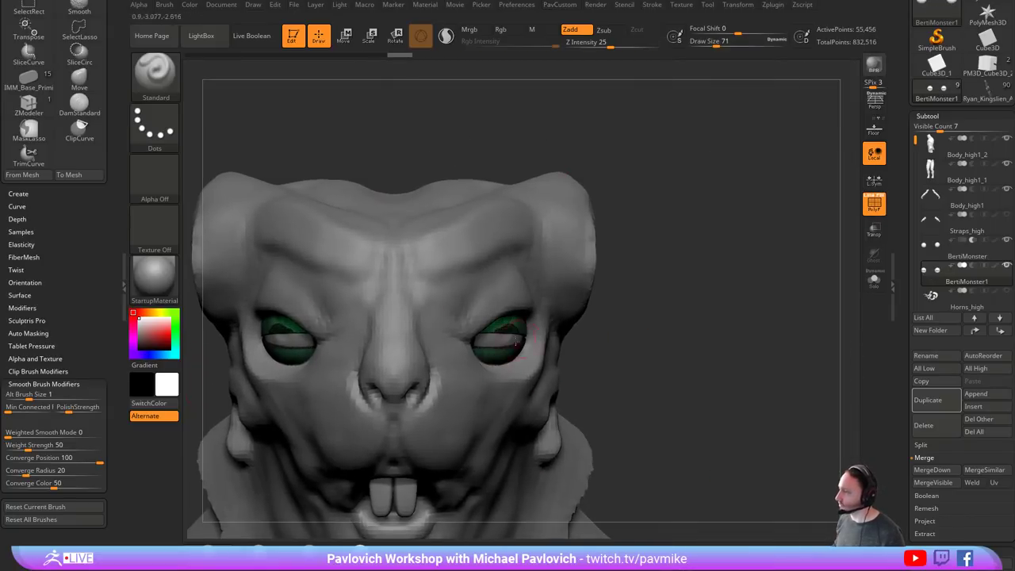
# - Try scaling both pairs of eyelids with the gizmo, undo it and turn local symmetry back on
pyautogui.keyDown('alt'); pyautogui.moveTo(507, 322); pyautogui.dragTo(564, 313, button='right'); pyautogui.keyUp('alt')
pyautogui.press('w')
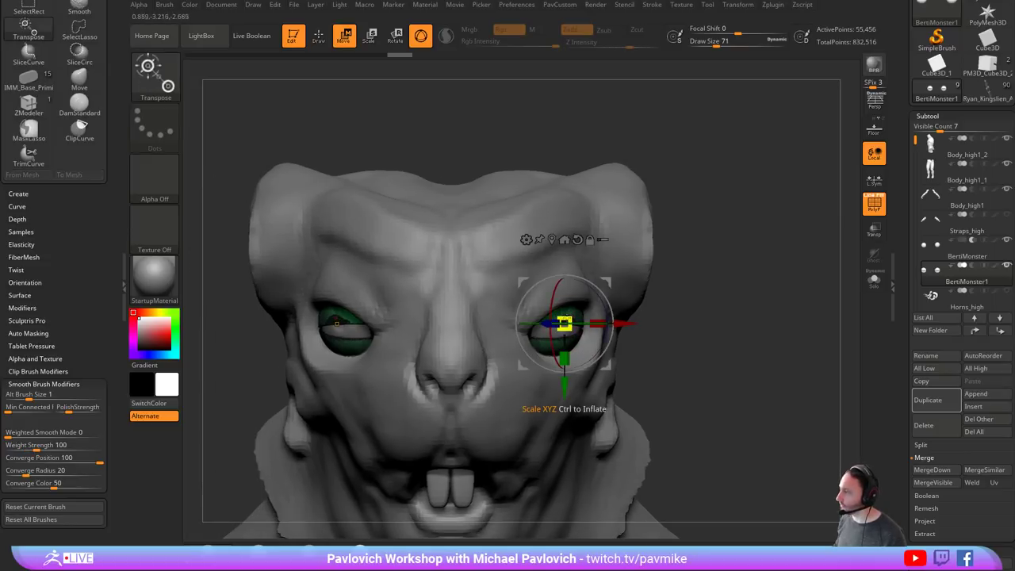
pyautogui.moveTo(564, 323); pyautogui.dragTo(673, 297)
pyautogui.hotkey('ctrl', 'z')
pyautogui.click(876, 182)
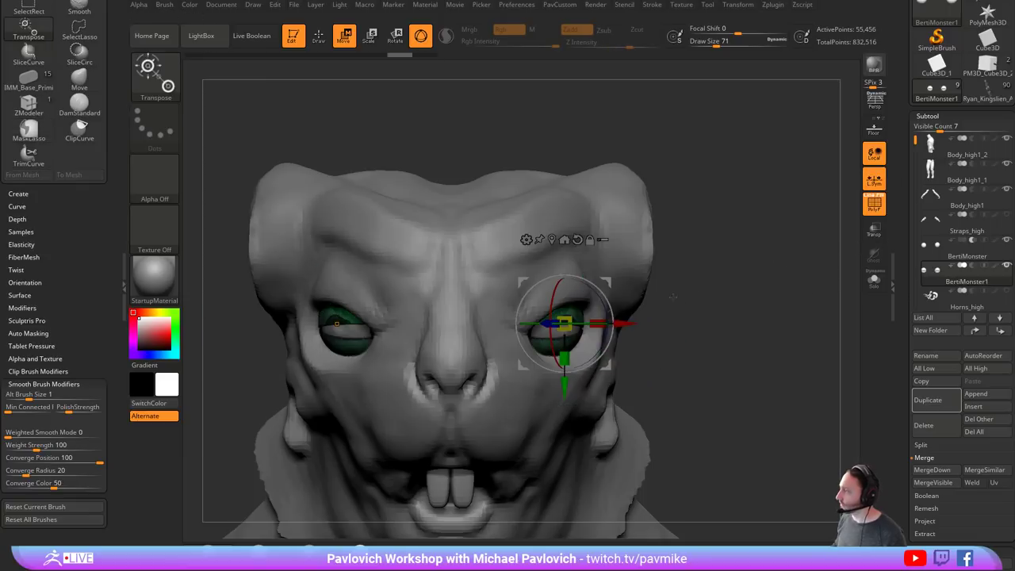
# - Recenter the gizmo on the eyelids and shift them slightly along its depth axis
pyautogui.click(553, 240)
pyautogui.moveTo(547, 322)
pyautogui.mouseDown()
pyautogui.moveTo(569, 318)
pyautogui.moveTo(542, 323)
pyautogui.moveTo(560, 320)
pyautogui.mouseUp()
pyautogui.press('q')
pyautogui.moveTo(769, 299)
pyautogui.mouseDown()
pyautogui.moveTo(647, 277)
pyautogui.moveTo(706, 266)
pyautogui.mouseUp()
# - Choose the Move brush, try reshaping the eyelid edge around the eye opening and undo the stroke
pyautogui.click(875, 204)
pyautogui.press('s')
pyautogui.moveTo(514, 339); pyautogui.dragTo(518, 339)
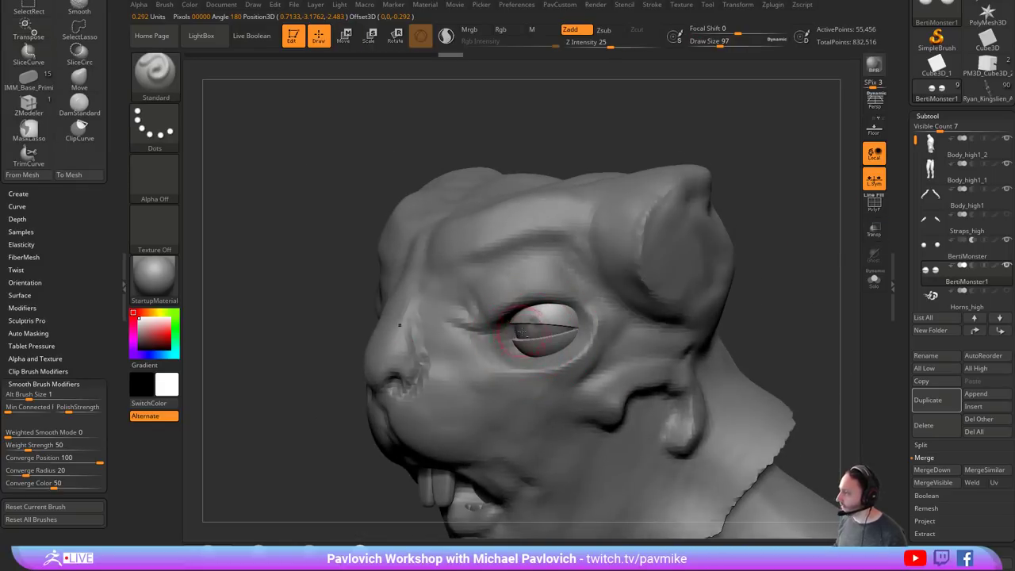
pyautogui.press('b')
pyautogui.press('m')
pyautogui.press('v')
pyautogui.keyDown('shift'); pyautogui.moveTo(748, 311); pyautogui.dragTo(800, 278); pyautogui.keyUp('shift')
pyautogui.click(869, 206)
pyautogui.moveTo(672, 273)
pyautogui.keyDown('alt'); pyautogui.mouseDown()
pyautogui.moveTo(751, 265)
pyautogui.moveTo(674, 268)
pyautogui.mouseUp(); pyautogui.keyUp('alt')
pyautogui.press('s')
pyautogui.moveTo(623, 310); pyautogui.dragTo(593, 316)
pyautogui.press('s')
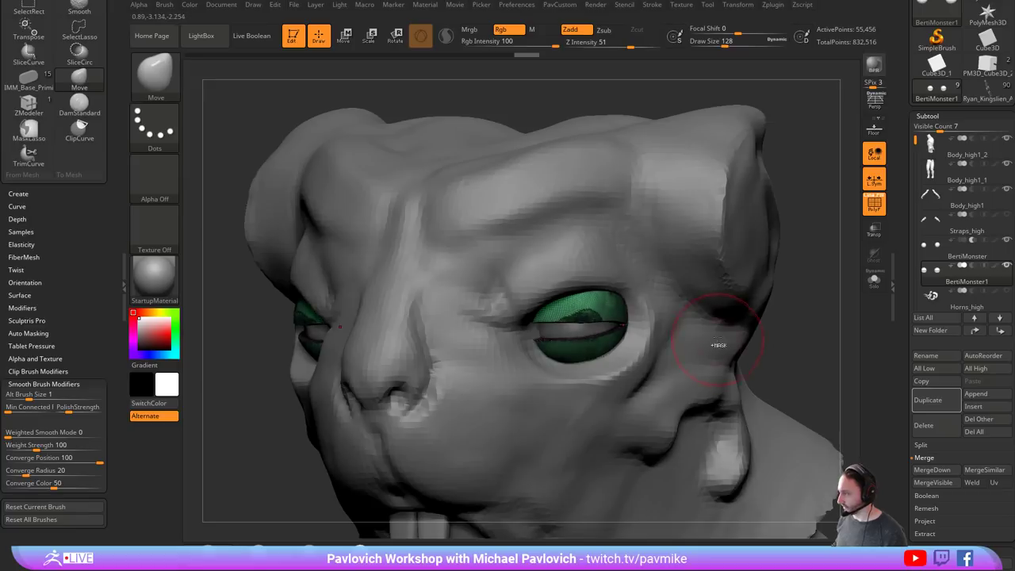
pyautogui.hotkey('ctrl', 'z')
# - Isolate the upper eyelids with a SelectRect selection, grow the visibility to their whole shells and adjust the brush size
pyautogui.keyDown('shift'); pyautogui.moveTo(762, 329); pyautogui.dragTo(768, 264); pyautogui.keyUp('shift')
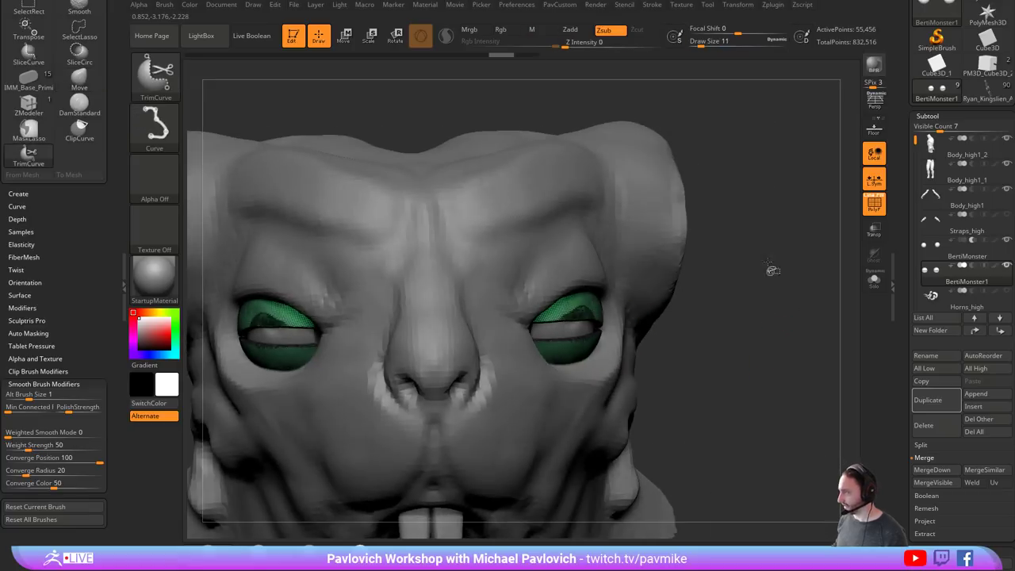
pyautogui.keyDown('ctrl'); pyautogui.keyDown('shift'); pyautogui.click(164, 79); pyautogui.keyUp('shift'); pyautogui.keyUp('ctrl')
pyautogui.keyDown('ctrl'); pyautogui.keyDown('shift'); pyautogui.click(278, 91); pyautogui.keyUp('shift'); pyautogui.keyUp('ctrl')
pyautogui.keyDown('ctrl'); pyautogui.keyDown('shift'); pyautogui.moveTo(663, 241); pyautogui.dragTo(527, 306); pyautogui.keyUp('shift'); pyautogui.keyUp('ctrl')
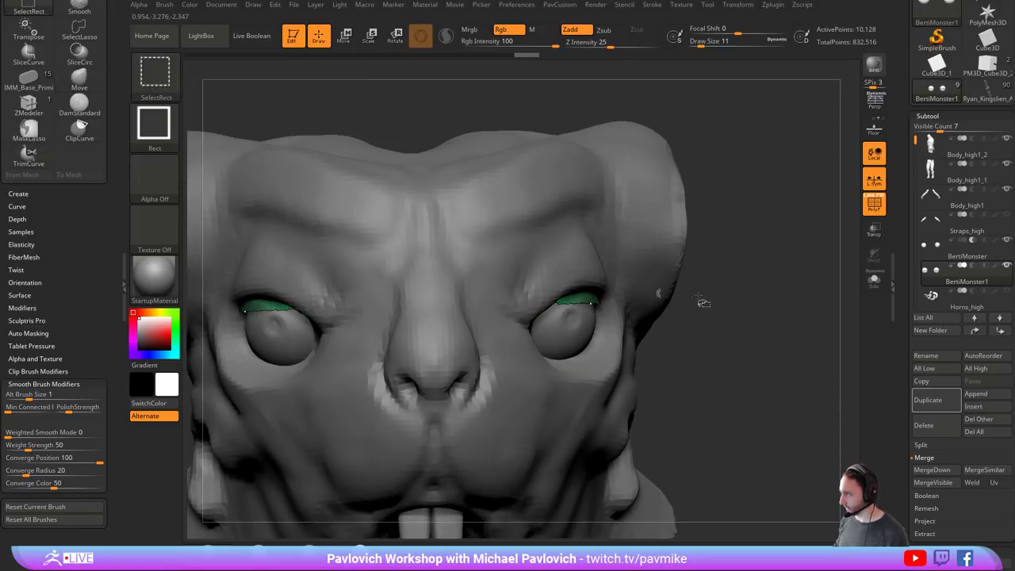
pyautogui.hotkey('ctrl', 'shift', 'a')
pyautogui.moveTo(774, 303)
pyautogui.mouseDown()
pyautogui.moveTo(748, 292)
pyautogui.moveTo(666, 295)
pyautogui.mouseUp()
pyautogui.press('s')
pyautogui.moveTo(542, 330); pyautogui.dragTo(562, 332)
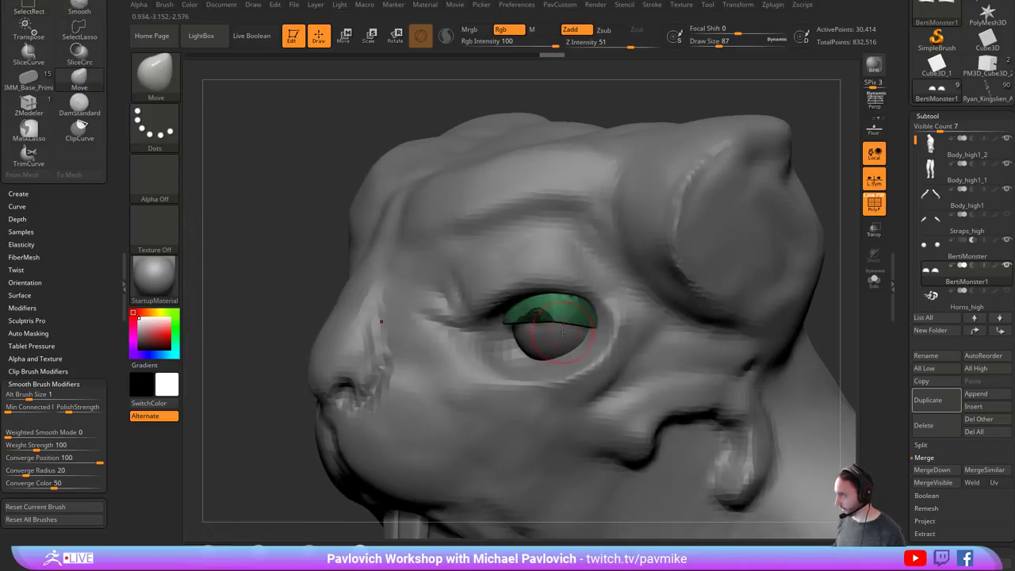
# - Mask the isolated upper eyelids, show the whole subtool and invert the mask to protect the lower eyelids
pyautogui.keyDown('ctrl'); pyautogui.click(611, 109); pyautogui.keyUp('ctrl')
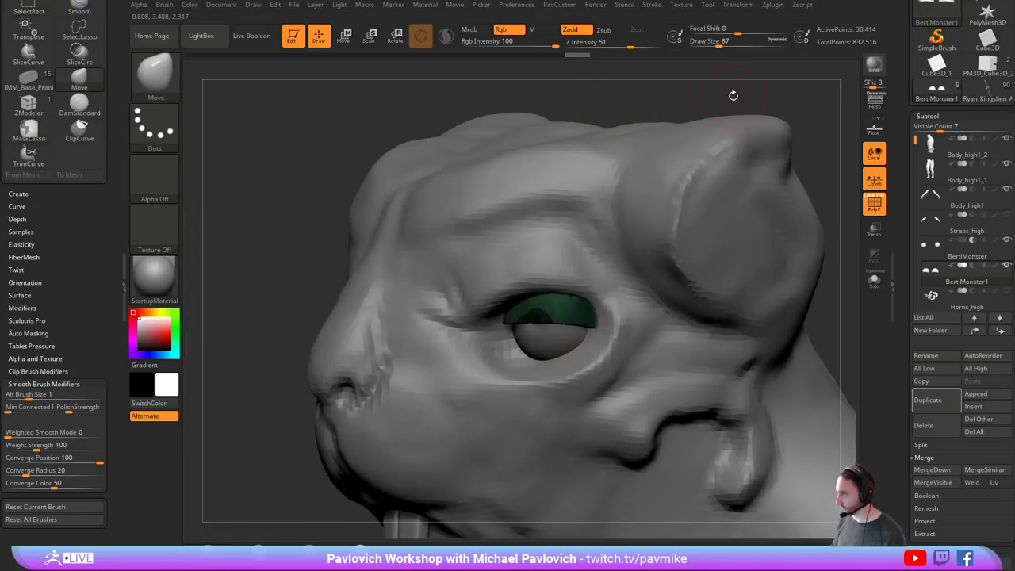
pyautogui.keyDown('shift'); pyautogui.moveTo(732, 95); pyautogui.dragTo(764, 100); pyautogui.keyUp('shift')
pyautogui.keyDown('ctrl'); pyautogui.keyDown('shift'); pyautogui.click(770, 158); pyautogui.keyUp('shift'); pyautogui.keyUp('ctrl')
pyautogui.keyDown('ctrl'); pyautogui.click(778, 272); pyautogui.keyUp('ctrl')
pyautogui.moveTo(778, 272); pyautogui.dragTo(699, 278)
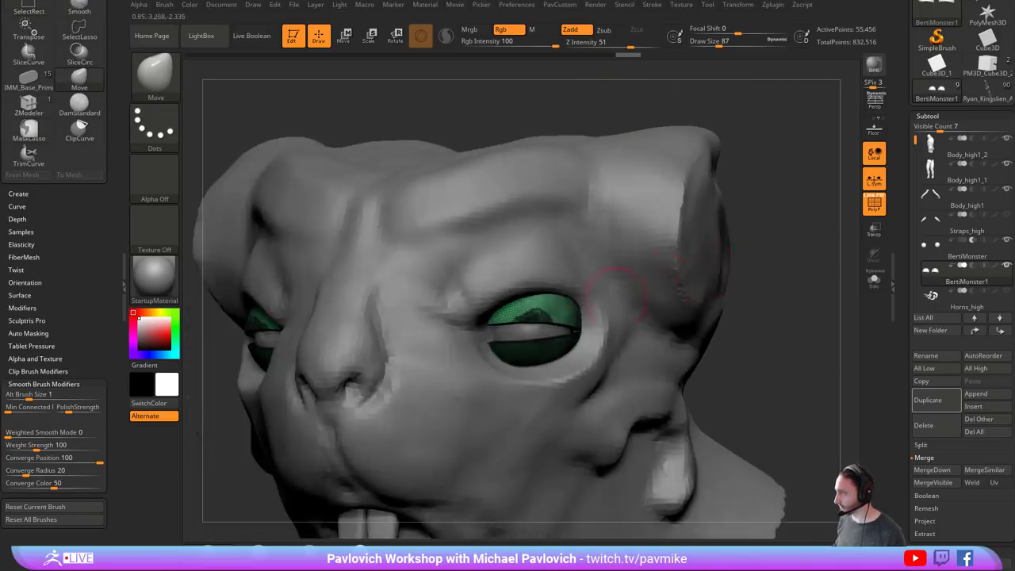
# - Reshape the lower edge of the upper eyelids with the Move brush and clear the mask
pyautogui.press('s')
pyautogui.moveTo(531, 323); pyautogui.dragTo(530, 325)
pyautogui.press('s')
pyautogui.moveTo(530, 325); pyautogui.dragTo(530, 319)
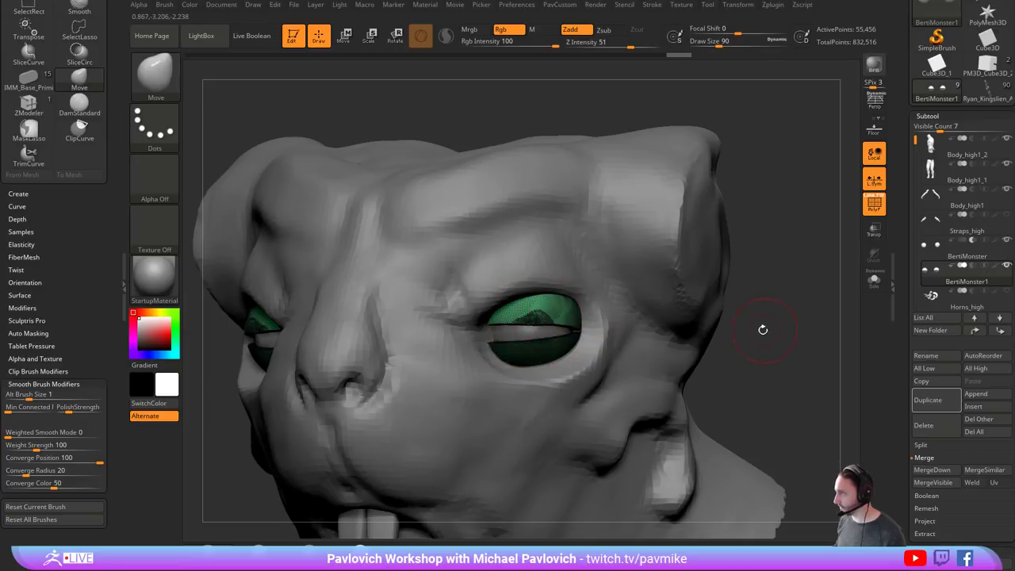
pyautogui.press('s')
pyautogui.moveTo(758, 333)
pyautogui.mouseDown()
pyautogui.moveTo(744, 332)
pyautogui.moveTo(781, 324)
pyautogui.mouseUp()
pyautogui.keyDown('ctrl'); pyautogui.moveTo(768, 292); pyautogui.dragTo(790, 379); pyautogui.keyUp('ctrl')
# - Assign separate polygroups to the eyelids with Auto Groups and apply Mirror And Weld to match both sides
pyautogui.press('2')
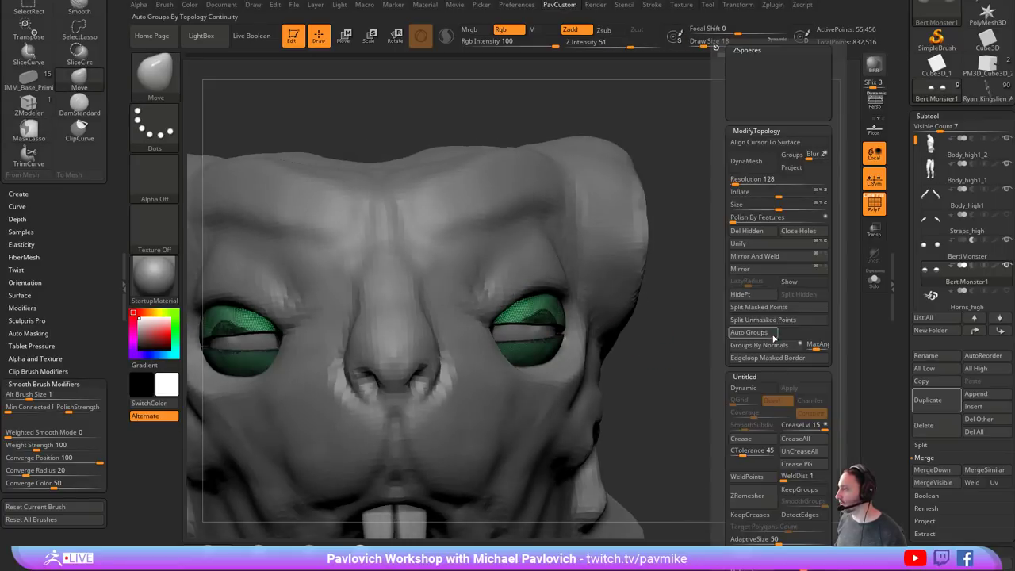
pyautogui.click(765, 336)
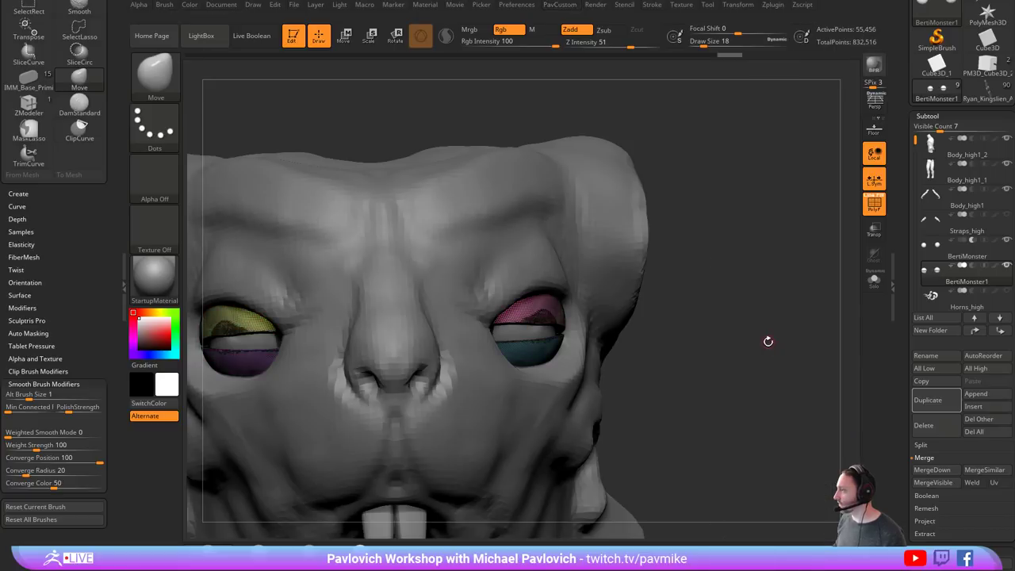
pyautogui.click(756, 261)
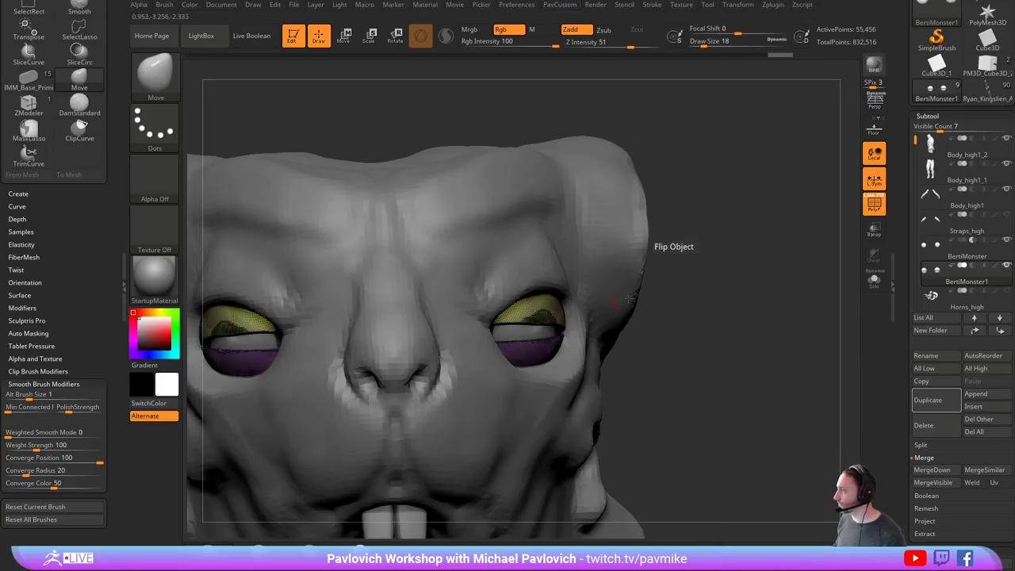
# - Try adjusting the eyelids with the gizmo and a large unmasked Move brush stroke, and undo the stroke
pyautogui.moveTo(759, 290); pyautogui.dragTo(668, 296)
pyautogui.press('w')
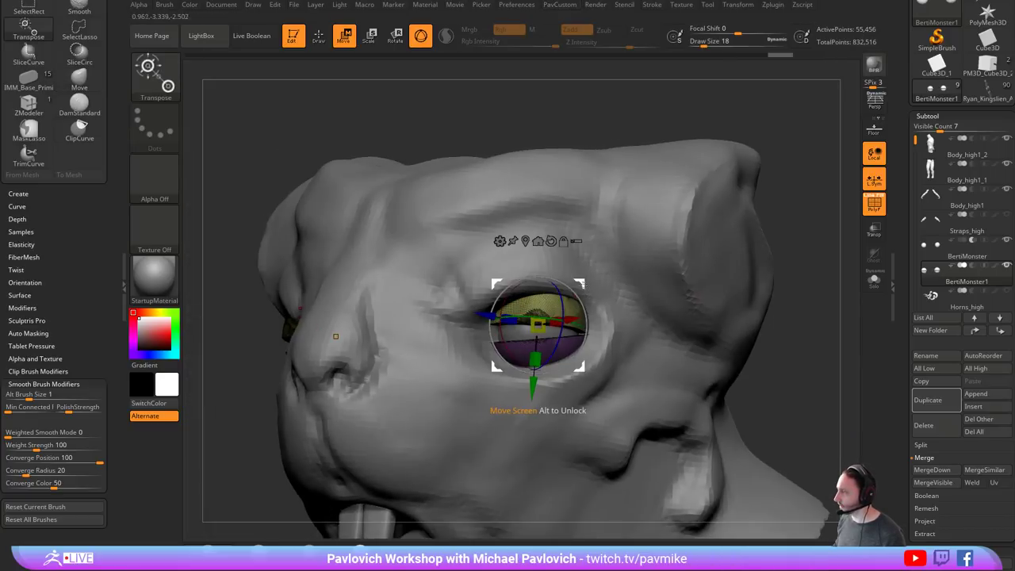
pyautogui.keyDown('alt'); pyautogui.moveTo(581, 284); pyautogui.dragTo(776, 268); pyautogui.keyUp('alt')
pyautogui.keyDown('alt'); pyautogui.click(557, 308); pyautogui.keyUp('alt')
pyautogui.press('q')
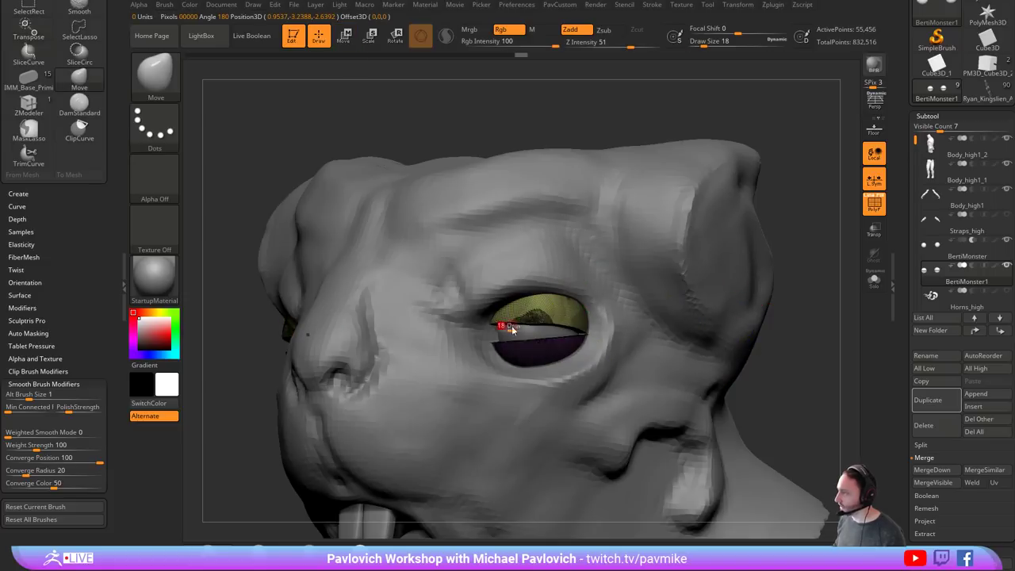
pyautogui.press('s')
pyautogui.moveTo(509, 329); pyautogui.dragTo(571, 333)
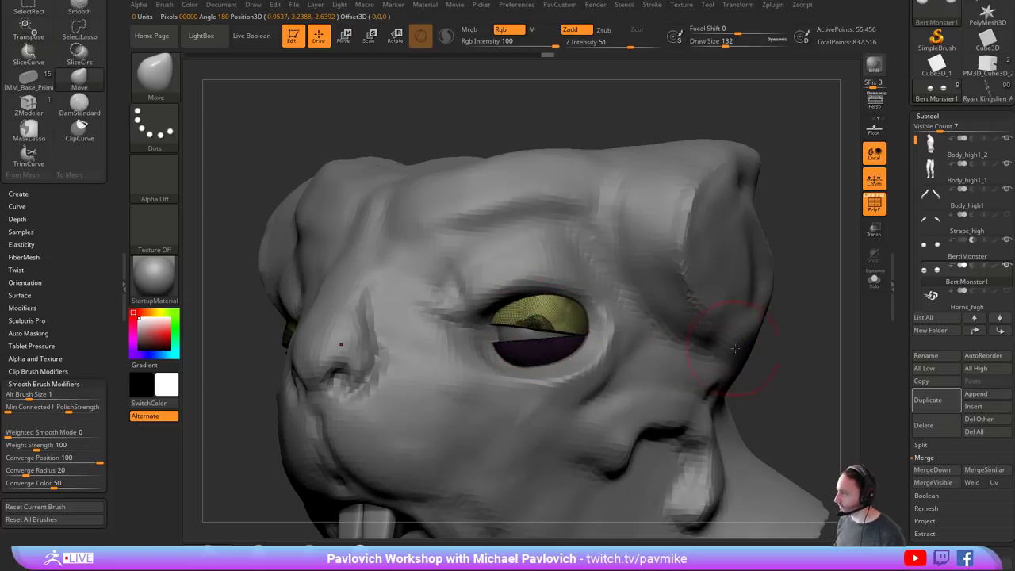
pyautogui.hotkey('ctrl', 'z')
pyautogui.keyDown('shift'); pyautogui.moveTo(780, 347); pyautogui.dragTo(794, 346); pyautogui.keyUp('shift')
# - Set Mask By Polygroups to 100 in the Move brush's auto masking settings
pyautogui.click(28, 104)
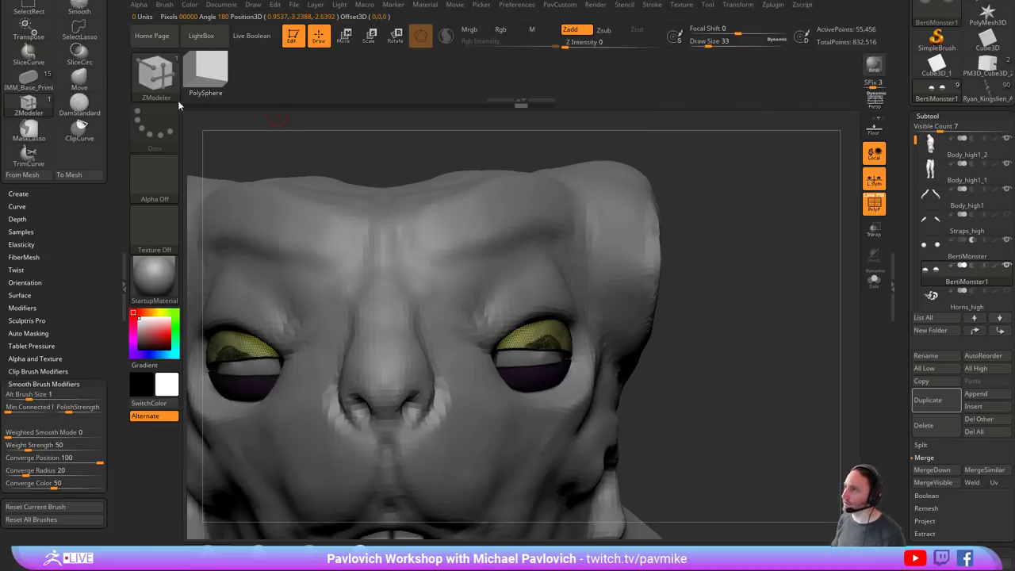
pyautogui.press('b')
pyautogui.press('m')
pyautogui.press('v')
pyautogui.moveTo(100, 373); pyautogui.dragTo(97, 214)
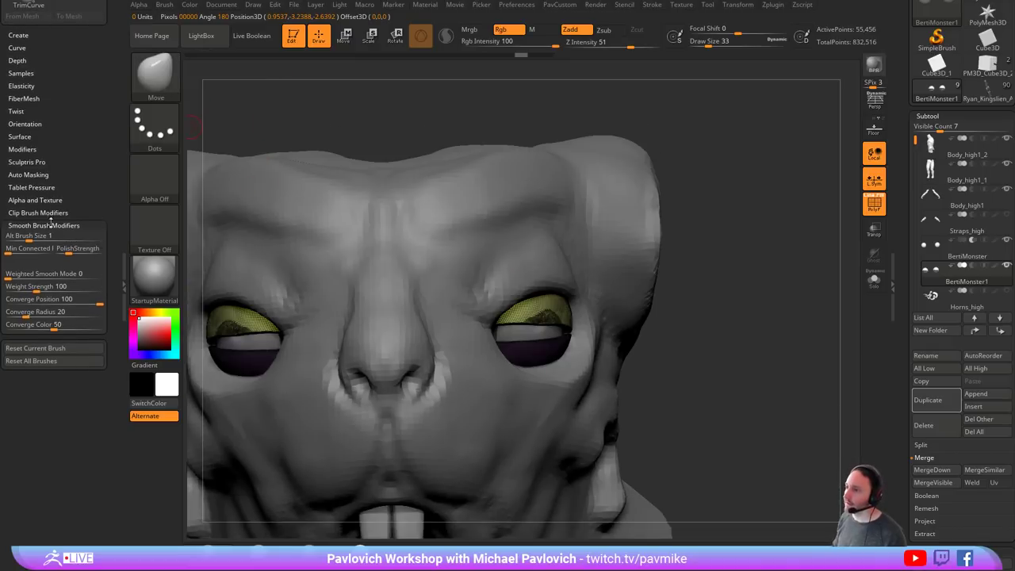
pyautogui.press('shift')
pyautogui.click(35, 226)
pyautogui.click(32, 174)
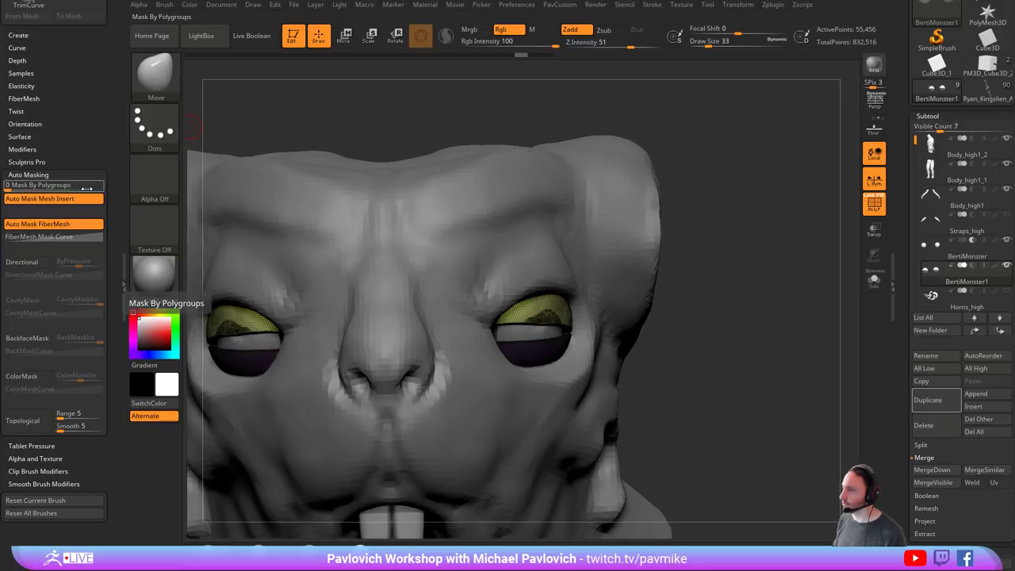
pyautogui.moveTo(87, 188); pyautogui.dragTo(109, 185)
# - Reshape the upper and lower eyelid edges independently with the polygroup-masked Move brush, widening the eye opening
pyautogui.moveTo(647, 306); pyautogui.dragTo(462, 312, button='right')
pyautogui.press('s')
pyautogui.moveTo(538, 331)
pyautogui.mouseDown()
pyautogui.moveTo(565, 332)
pyautogui.moveTo(551, 346)
pyautogui.moveTo(511, 345)
pyautogui.mouseUp()
pyautogui.keyDown('ctrl'); pyautogui.moveTo(801, 274); pyautogui.dragTo(809, 285); pyautogui.keyUp('ctrl')
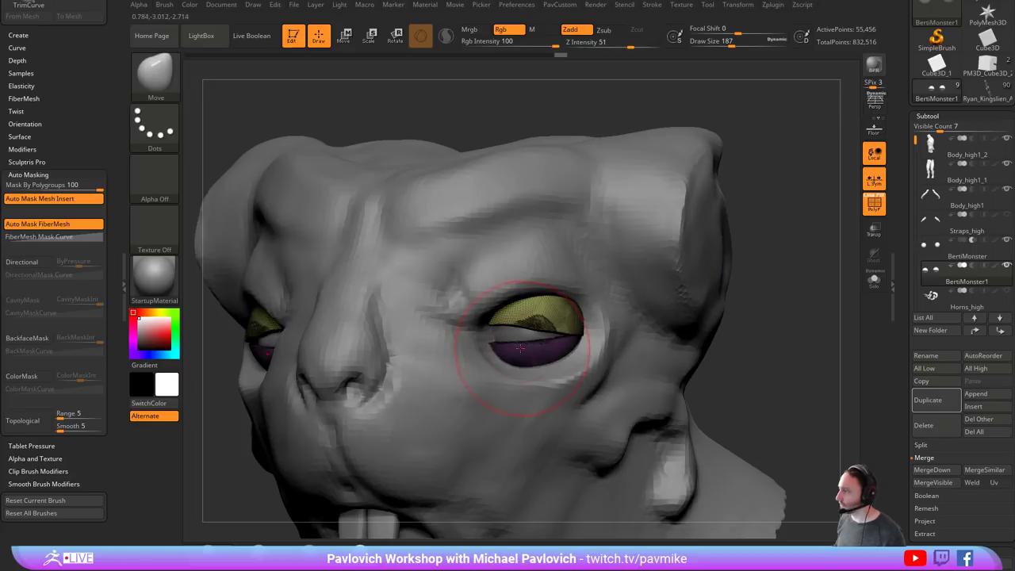
pyautogui.moveTo(521, 344); pyautogui.dragTo(526, 350)
pyautogui.moveTo(552, 336)
pyautogui.mouseDown()
pyautogui.moveTo(549, 321)
pyautogui.moveTo(536, 321)
pyautogui.mouseUp()
pyautogui.press('s')
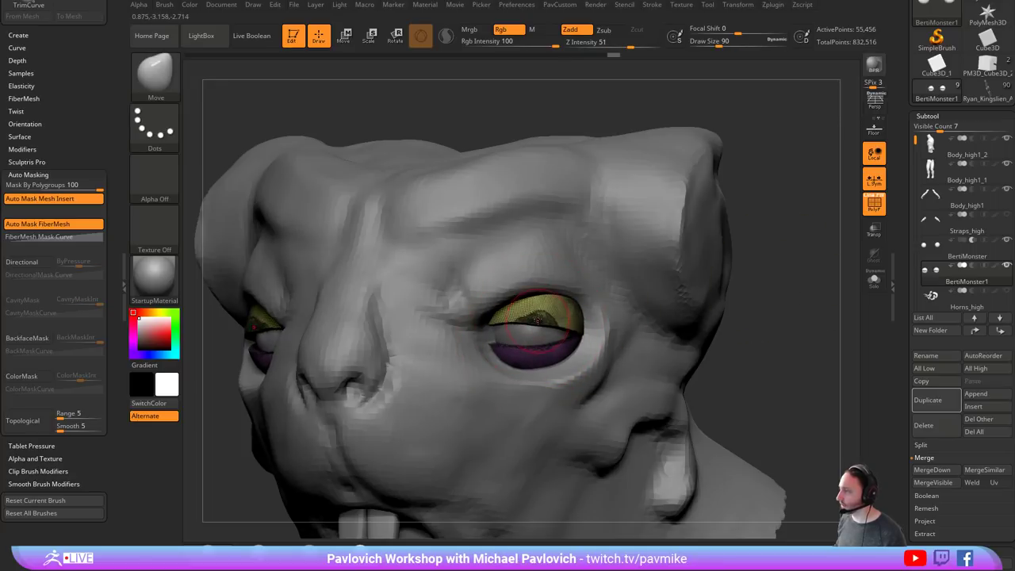
# - Set Mask By Polygroups to 0, enable Topological auto masking for the Move brush and set its draw size to 94
pyautogui.moveTo(97, 188); pyautogui.dragTo(2, 190)
pyautogui.click(24, 419)
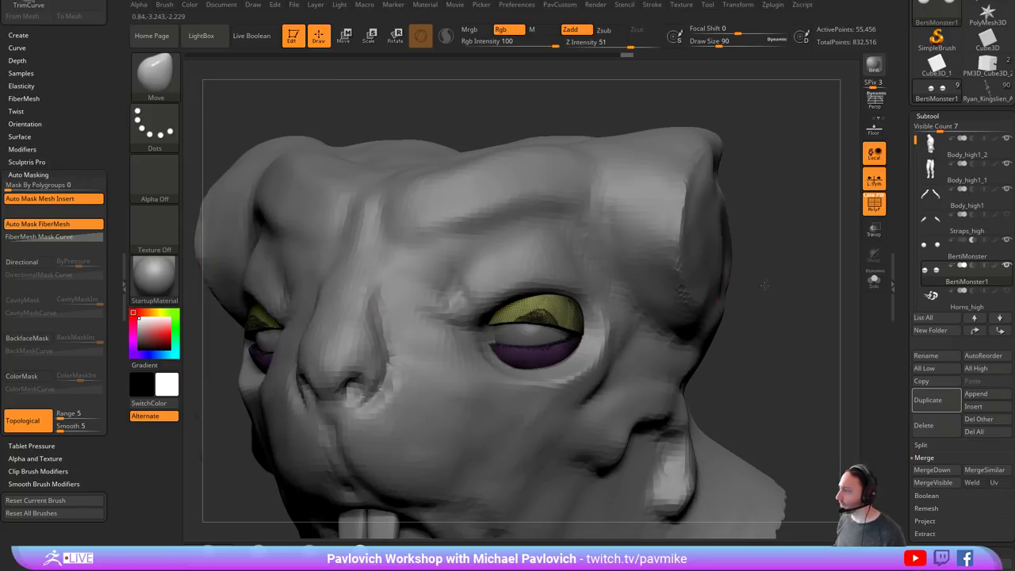
pyautogui.moveTo(764, 286); pyautogui.dragTo(803, 287)
pyautogui.press('s')
pyautogui.moveTo(514, 332); pyautogui.dragTo(516, 333)
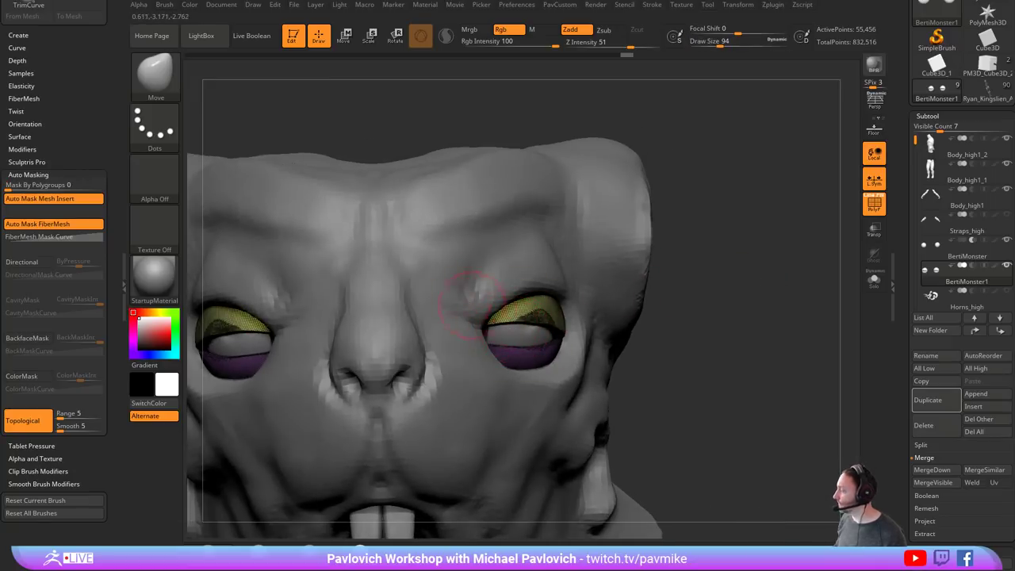
# - Try reshaping the isolated eyelids with the topologically masked Move brush, and undo the stroke on the upper lid
pyautogui.press(']')
pyautogui.moveTo(522, 327); pyautogui.dragTo(545, 322)
pyautogui.click(870, 283)
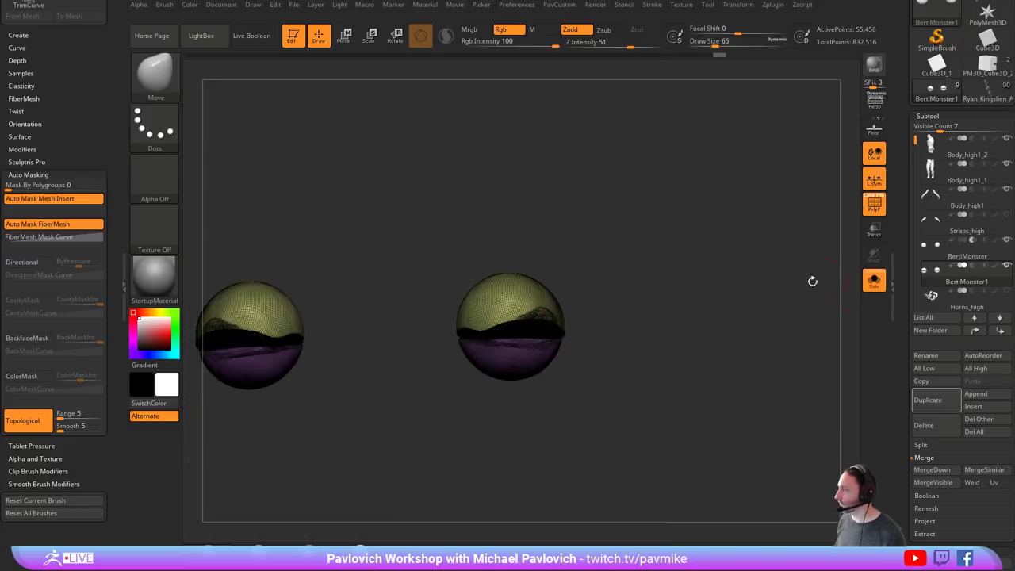
pyautogui.moveTo(812, 281)
pyautogui.mouseDown()
pyautogui.moveTo(659, 304)
pyautogui.moveTo(723, 310)
pyautogui.moveTo(664, 315)
pyautogui.moveTo(675, 372)
pyautogui.mouseUp()
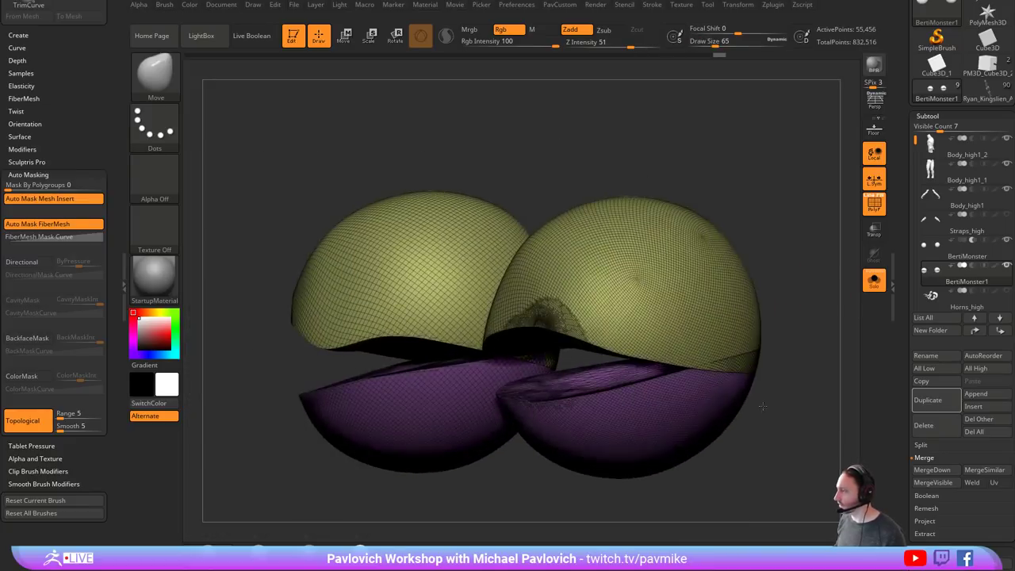
pyautogui.press('s')
pyautogui.moveTo(753, 375); pyautogui.dragTo(756, 375)
pyautogui.moveTo(690, 357); pyautogui.dragTo(692, 336)
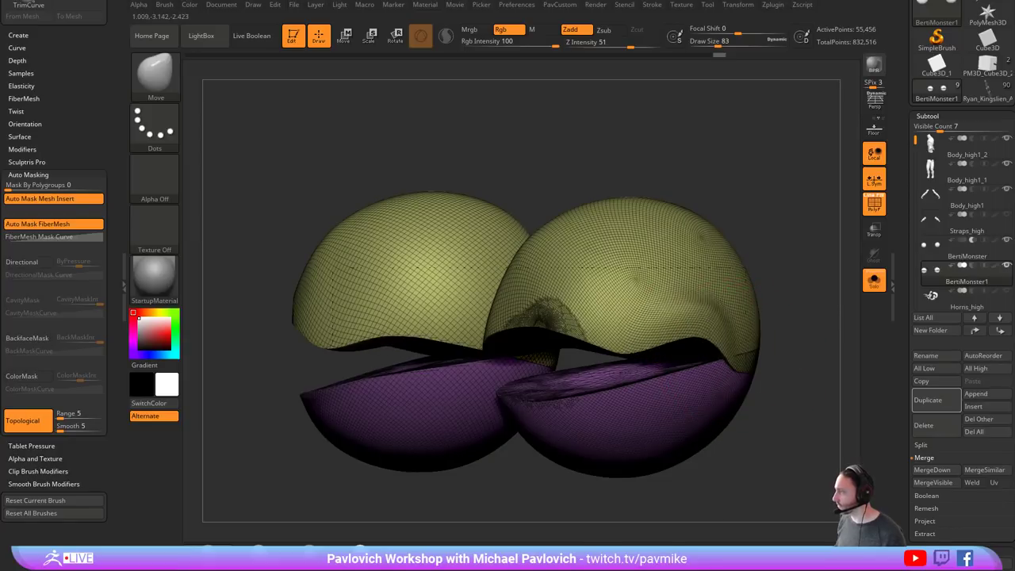
pyautogui.hotkey('ctrl', 'z')
pyautogui.moveTo(717, 377); pyautogui.dragTo(720, 366)
pyautogui.moveTo(811, 320); pyautogui.dragTo(833, 310)
pyautogui.click(874, 281)
pyautogui.keyDown('ctrl'); pyautogui.moveTo(843, 348); pyautogui.dragTo(802, 289, button='right'); pyautogui.keyUp('ctrl')
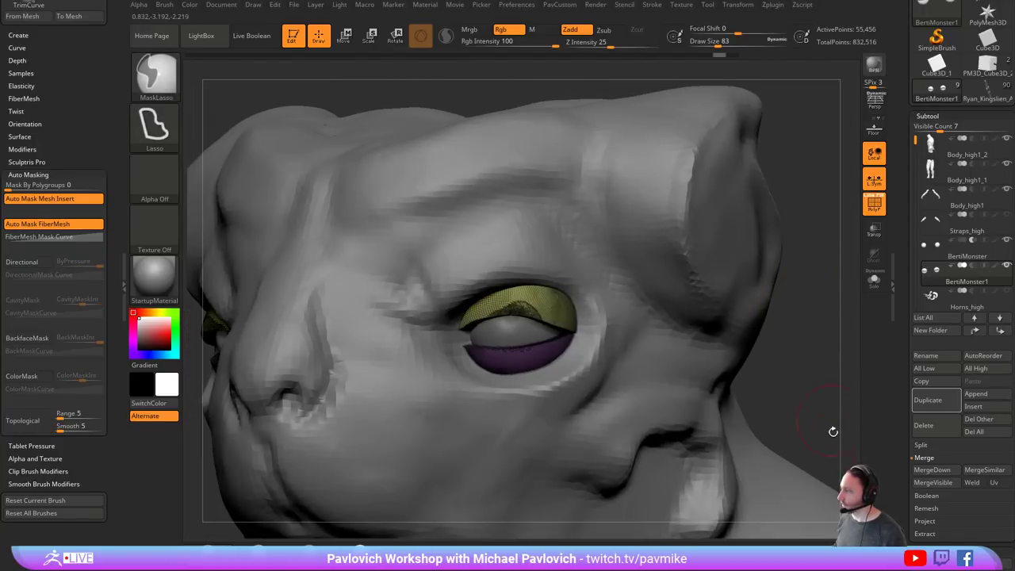
pyautogui.press('space')
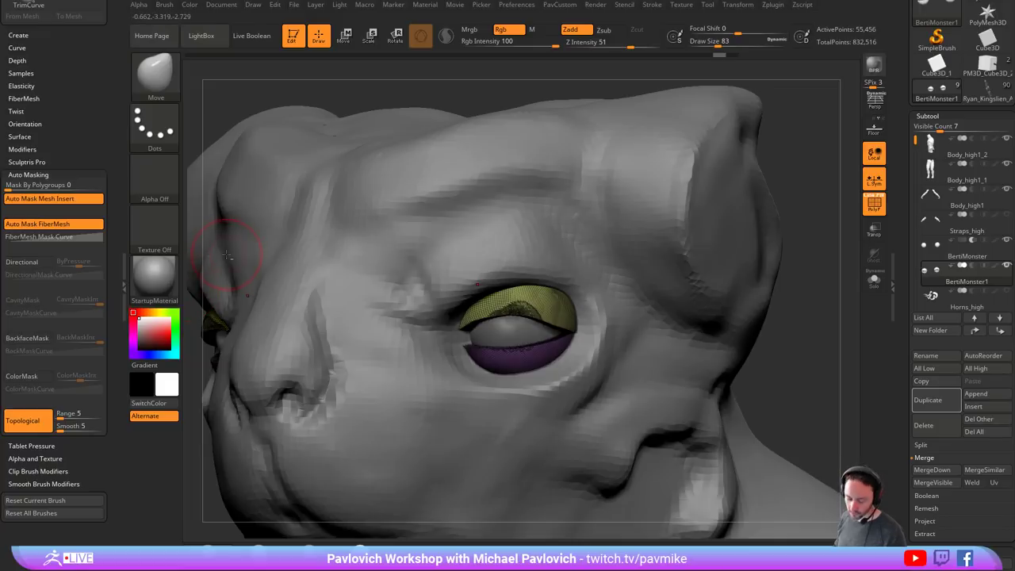
pyautogui.click(158, 82)
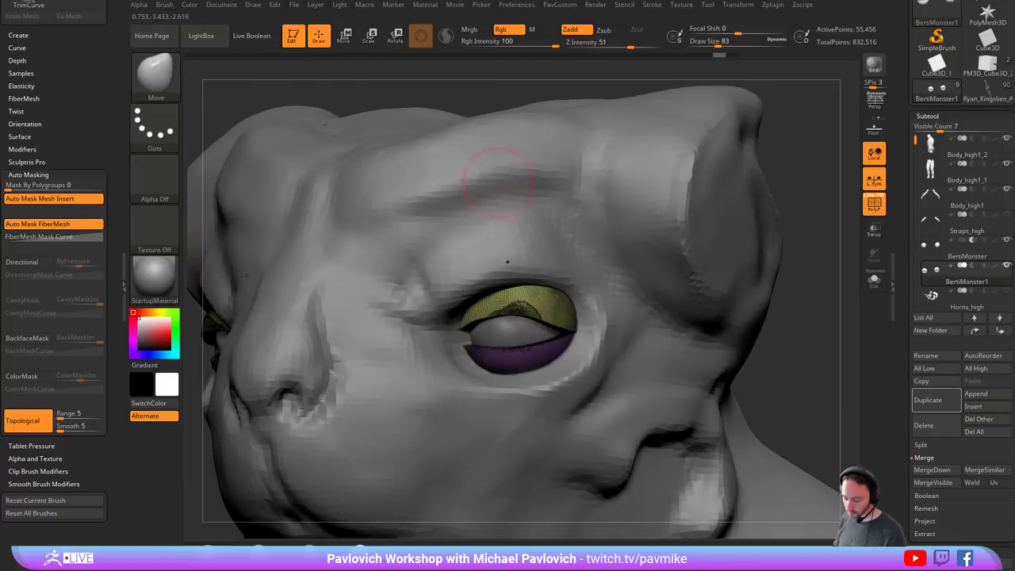
pyautogui.press('b')
pyautogui.press('m')
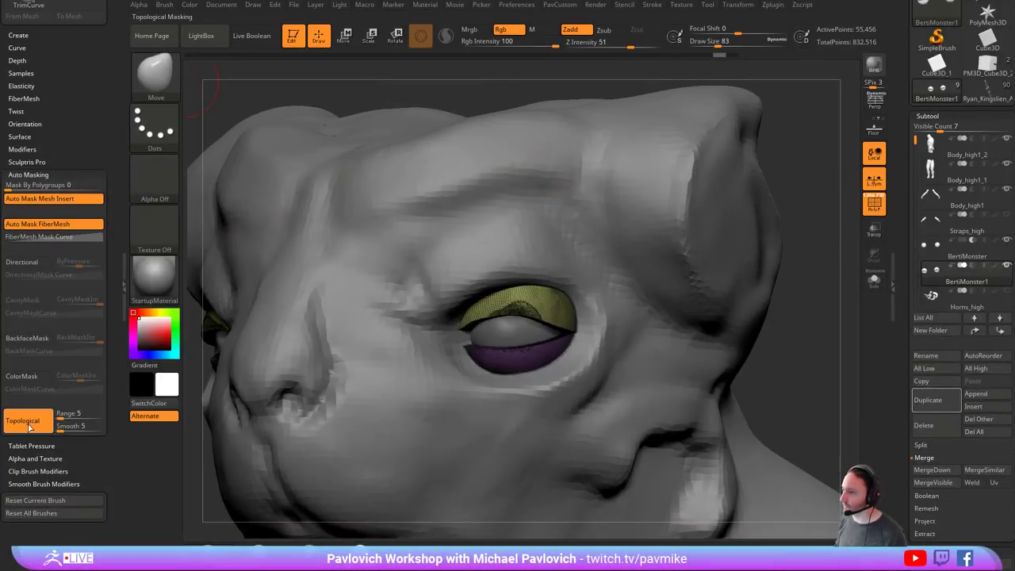
# - Turn off Topological masking for the Move brush and DynaMesh the eyelids at resolution 128
pyautogui.click(34, 425)
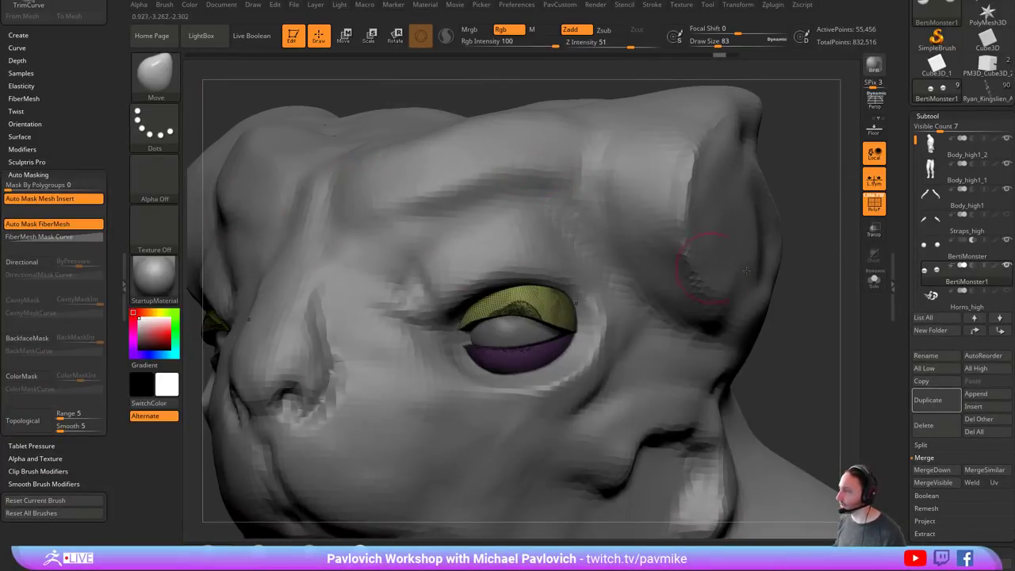
pyautogui.moveTo(801, 286); pyautogui.dragTo(803, 283)
pyautogui.click(34, 425)
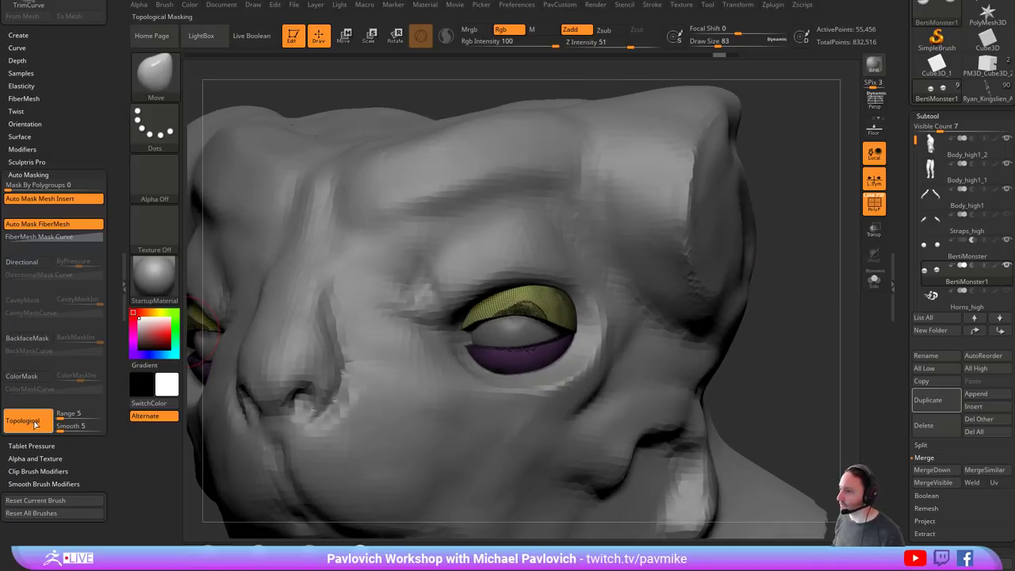
pyautogui.click(37, 425)
pyautogui.press('s')
pyautogui.click(765, 323)
pyautogui.press('q')
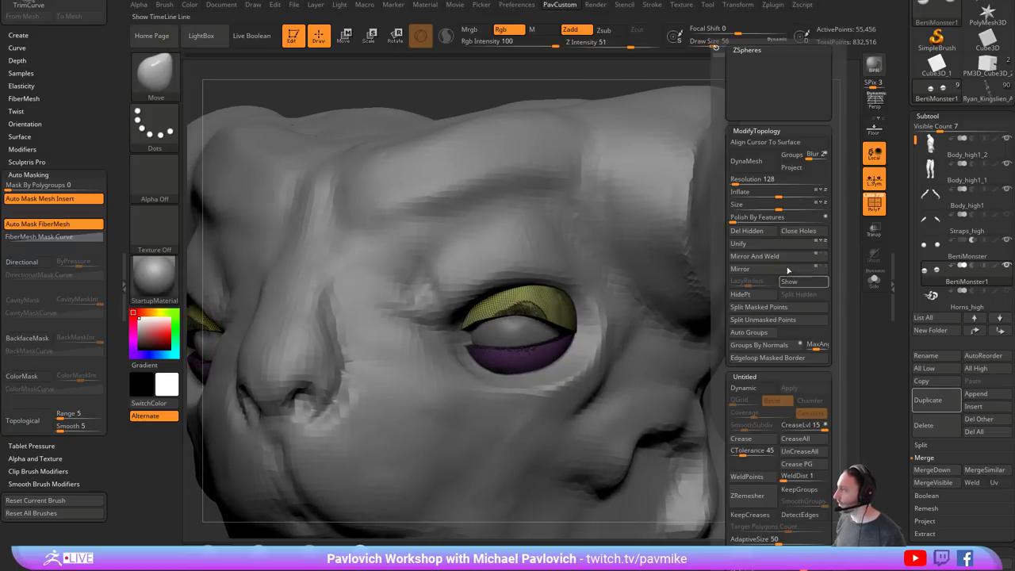
pyautogui.click(754, 162)
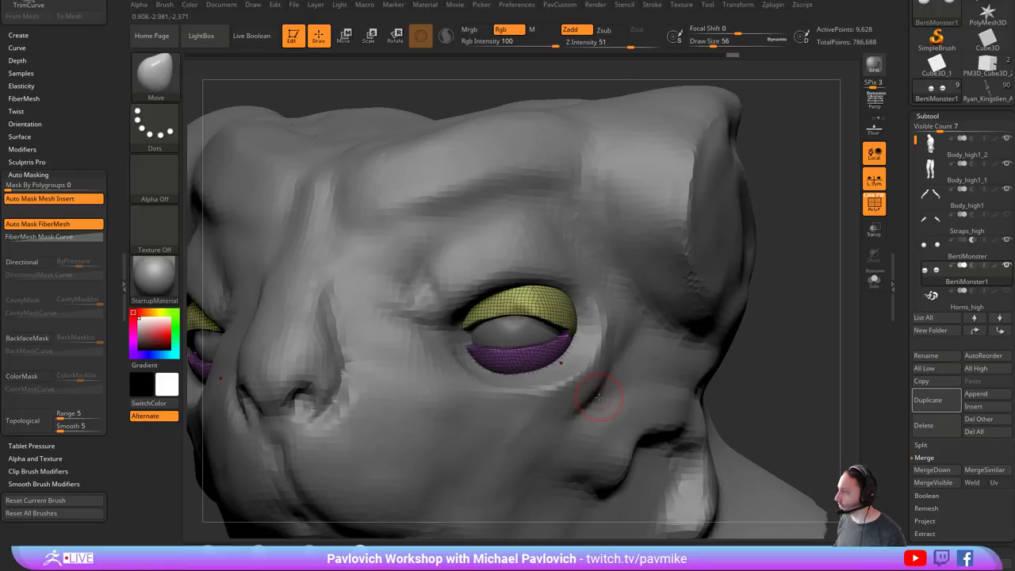
# - Enable Topological masking again and shift the eyelid edges around the eyeball with the Move brush
pyautogui.press('s')
pyautogui.click(540, 333)
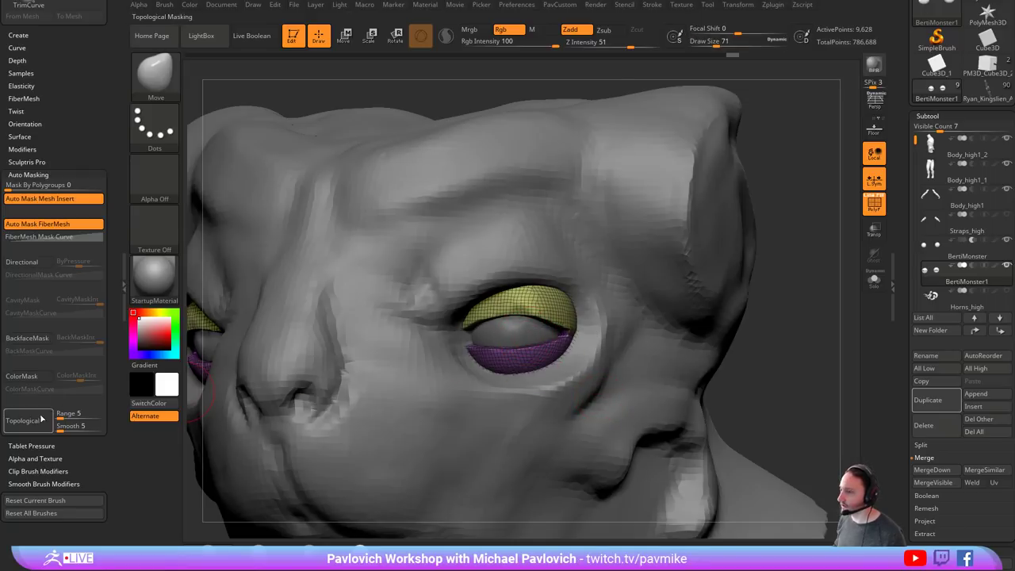
pyautogui.click(41, 419)
pyautogui.press('s')
pyautogui.click(526, 337)
pyautogui.moveTo(526, 337)
pyautogui.mouseDown()
pyautogui.moveTo(537, 327)
pyautogui.moveTo(563, 337)
pyautogui.mouseUp()
pyautogui.moveTo(515, 315); pyautogui.dragTo(555, 329)
# - Hide the polyframe and refine the eyelids against the eyeball with the Move brush at draw size 74
pyautogui.press('s')
pyautogui.keyDown('shift'); pyautogui.moveTo(757, 317); pyautogui.dragTo(786, 318); pyautogui.keyUp('shift')
pyautogui.moveTo(721, 301)
pyautogui.keyDown('alt'); pyautogui.mouseDown()
pyautogui.moveTo(744, 300)
pyautogui.moveTo(704, 302)
pyautogui.mouseUp(); pyautogui.keyUp('alt')
pyautogui.click(877, 204)
pyautogui.press('s')
pyautogui.moveTo(585, 320); pyautogui.dragTo(604, 318)
pyautogui.moveTo(687, 317); pyautogui.dragTo(571, 316)
pyautogui.press('s')
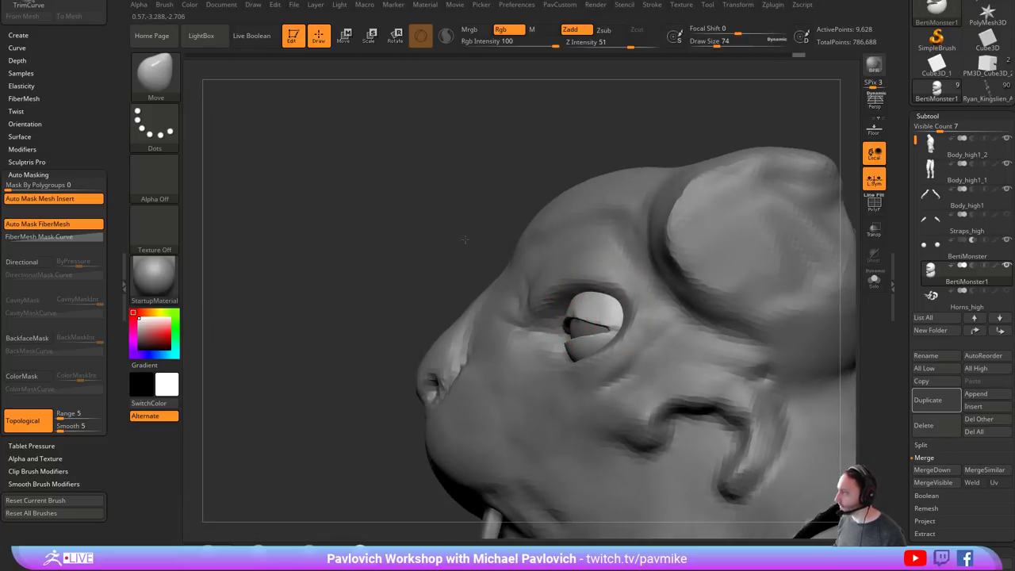
pyautogui.moveTo(465, 239); pyautogui.dragTo(787, 286)
pyautogui.keyDown('shift'); pyautogui.moveTo(592, 294); pyautogui.dragTo(547, 339); pyautogui.keyUp('shift')
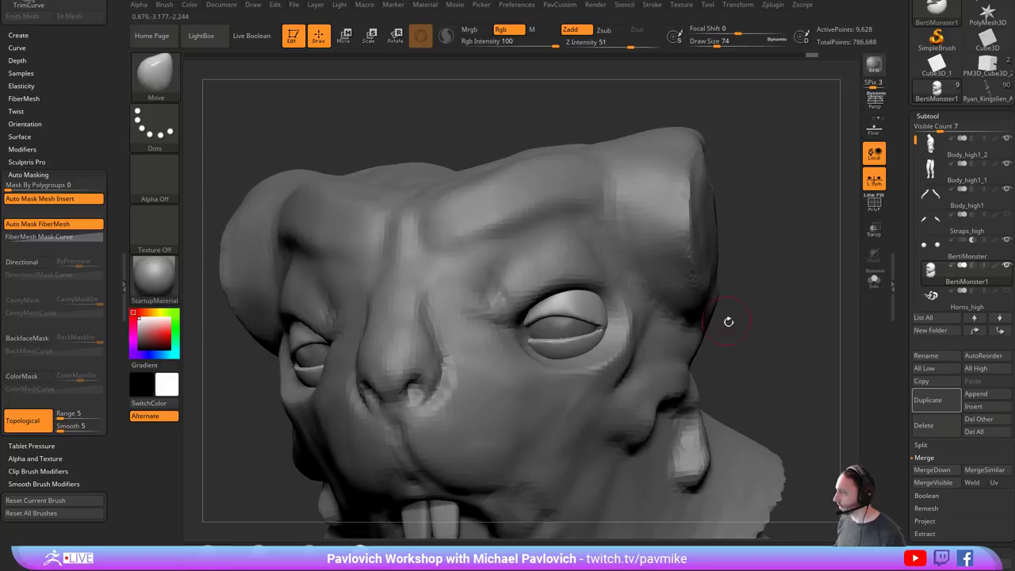
pyautogui.moveTo(728, 322)
pyautogui.keyDown('shift'); pyautogui.mouseDown()
pyautogui.moveTo(725, 342)
pyautogui.moveTo(714, 315)
pyautogui.moveTo(659, 318)
pyautogui.mouseUp(); pyautogui.keyUp('shift')
pyautogui.keyDown('alt'); pyautogui.click(595, 279); pyautogui.keyUp('alt')
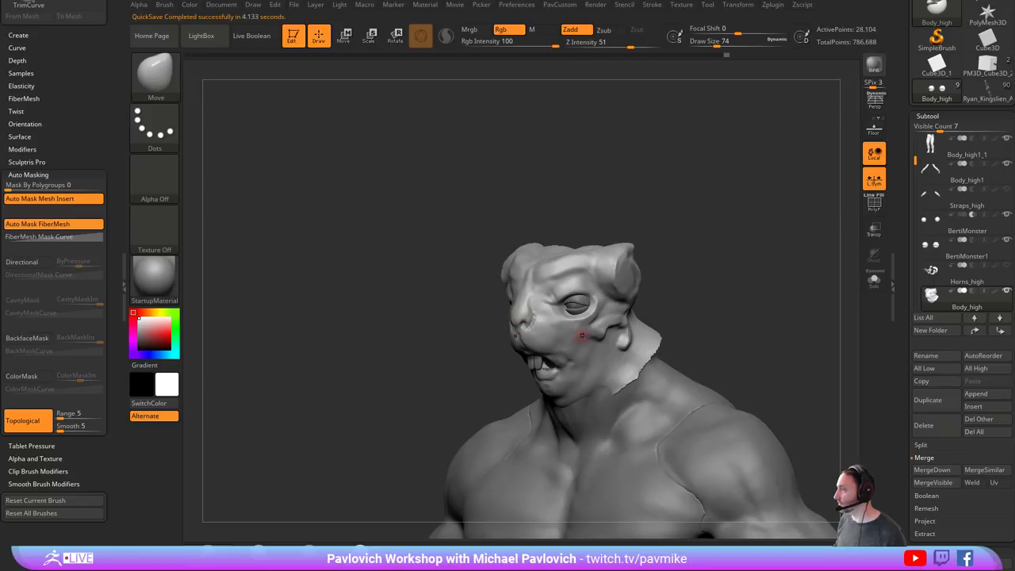
pyautogui.keyDown('shift'); pyautogui.moveTo(705, 287); pyautogui.dragTo(698, 314); pyautogui.keyUp('shift')
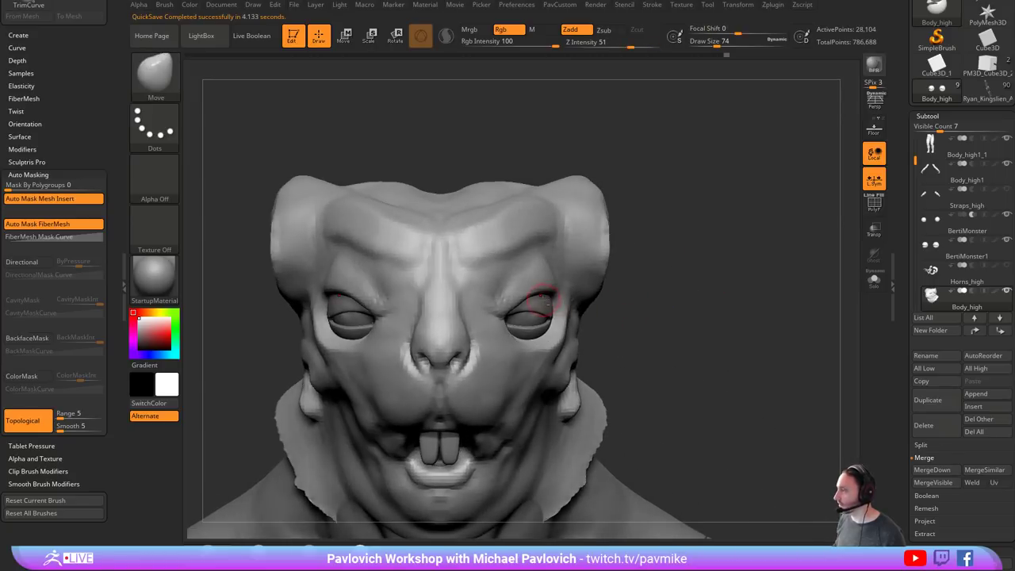
pyautogui.keyDown('alt'); pyautogui.moveTo(662, 272); pyautogui.dragTo(639, 291); pyautogui.keyUp('alt')
pyautogui.press('b')
pyautogui.press('s')
pyautogui.press('t')
# - Select the BertiMonster1 eyelids and adjust the upper lid's profile and the lower lid with the Move brush at draw size 87
pyautogui.keyDown('alt'); pyautogui.click(541, 316); pyautogui.keyUp('alt')
pyautogui.moveTo(706, 295); pyautogui.dragTo(628, 292)
pyautogui.press('b')
pyautogui.press('m')
pyautogui.press('v')
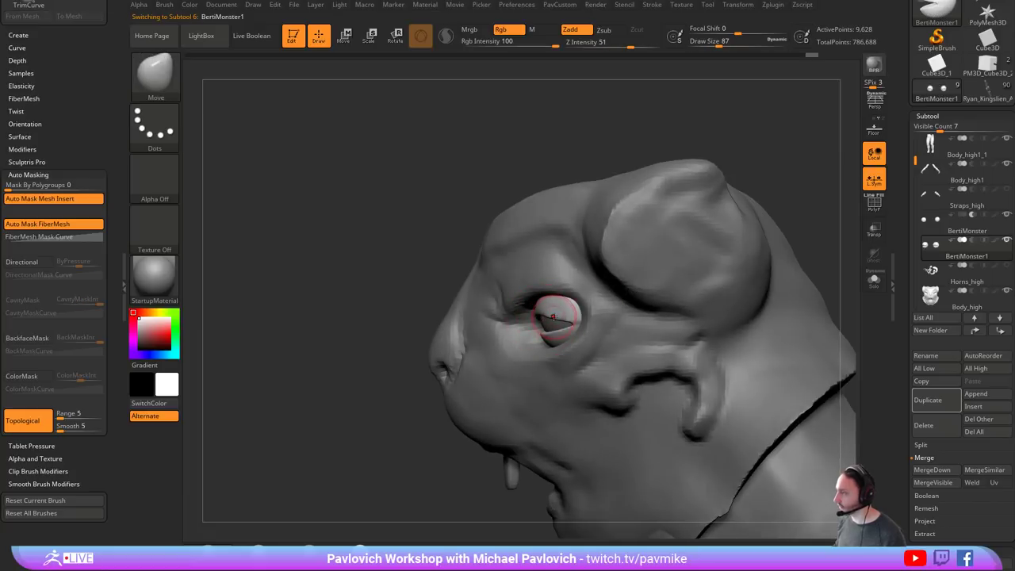
pyautogui.moveTo(550, 313); pyautogui.dragTo(545, 313)
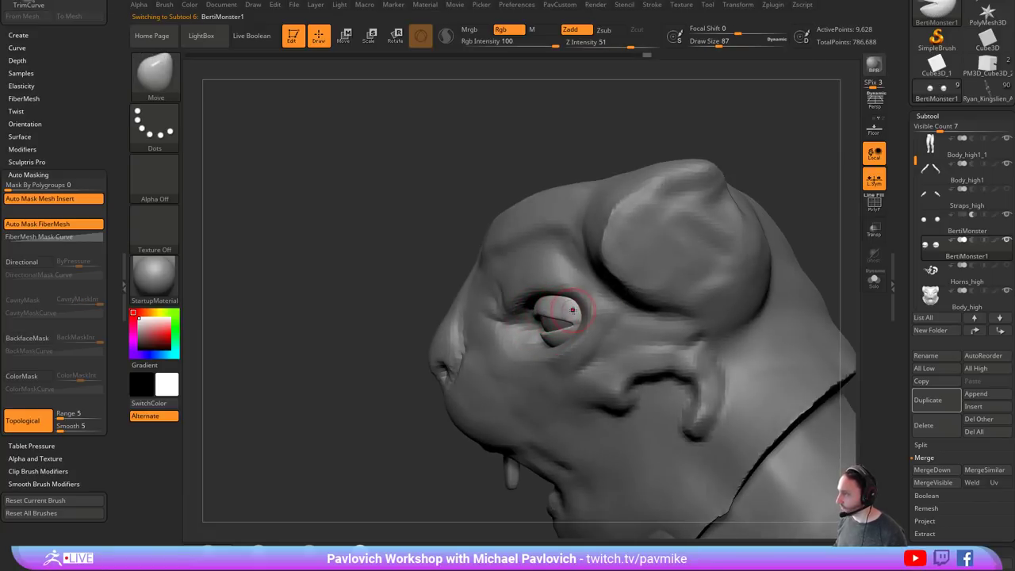
pyautogui.moveTo(420, 426); pyautogui.dragTo(500, 419)
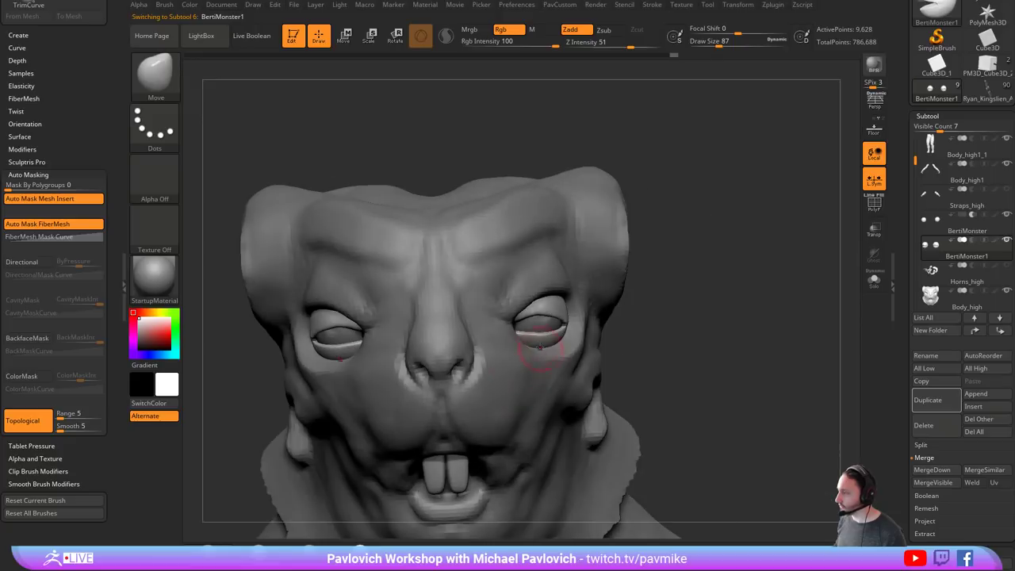
pyautogui.moveTo(537, 347); pyautogui.dragTo(543, 343)
# - Fit the outer corners and lower edge of the eyelids around the eyeballs with the Move brush
pyautogui.moveTo(636, 328); pyautogui.dragTo(524, 321)
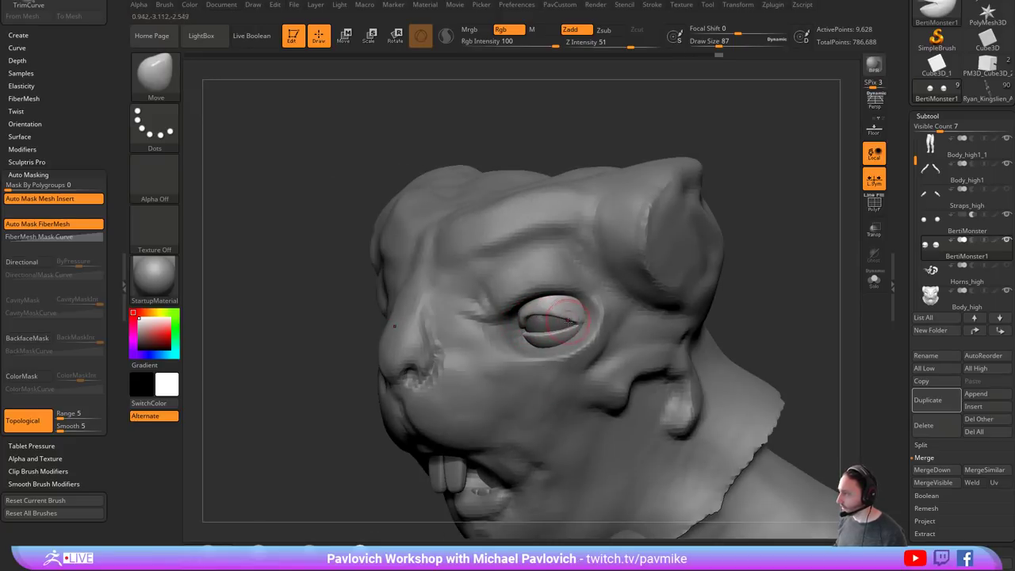
pyautogui.moveTo(550, 318); pyautogui.dragTo(547, 317)
pyautogui.keyDown('shift'); pyautogui.moveTo(540, 319); pyautogui.dragTo(611, 320, button='right'); pyautogui.keyUp('shift')
pyautogui.press('s')
pyautogui.moveTo(565, 319)
pyautogui.mouseDown()
pyautogui.moveTo(541, 307)
pyautogui.moveTo(553, 333)
pyautogui.mouseUp()
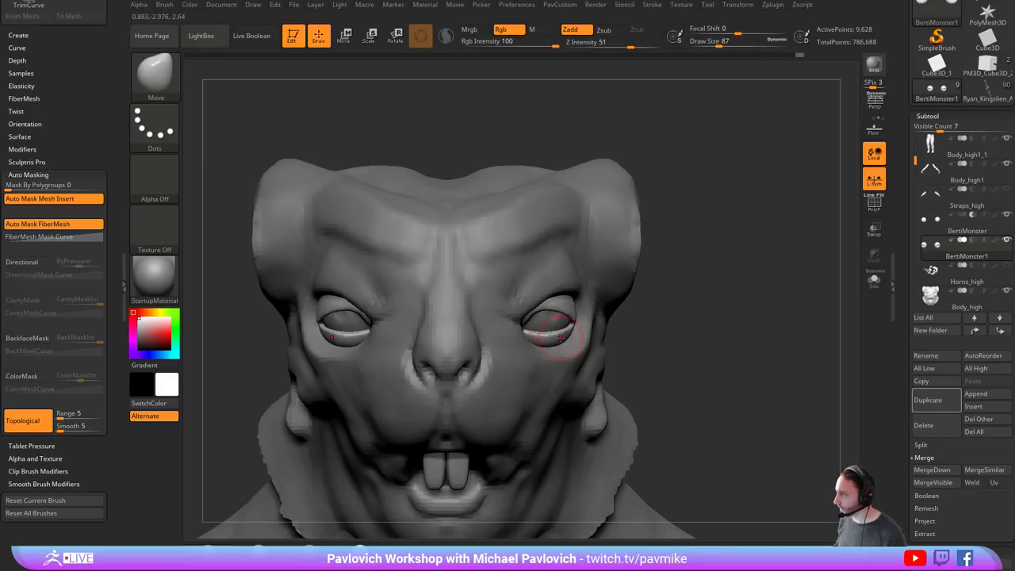
pyautogui.moveTo(684, 343); pyautogui.dragTo(587, 322)
pyautogui.keyDown('shift'); pyautogui.moveTo(784, 258); pyautogui.dragTo(846, 229); pyautogui.keyUp('shift')
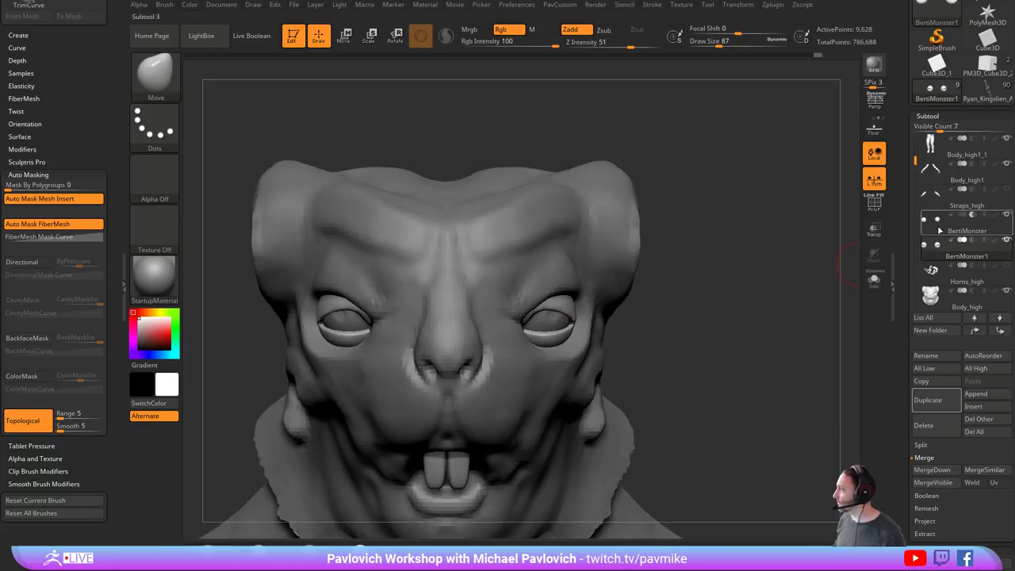
# - Select the Body_high head subtool and place it directly above BertiMonster1 in the subtool order
pyautogui.click(943, 298)
pyautogui.moveTo(746, 321); pyautogui.dragTo(718, 324)
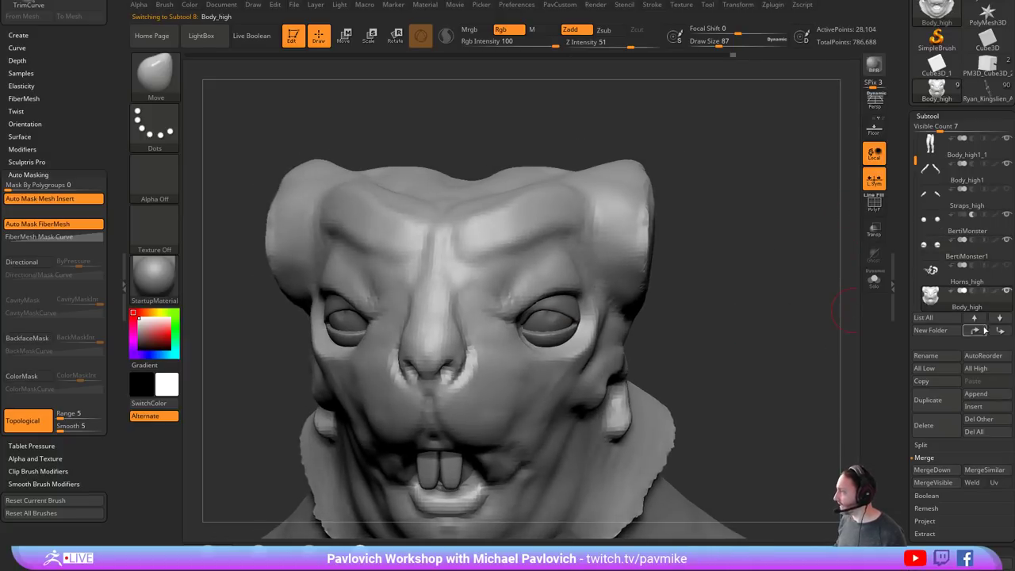
pyautogui.click(977, 331)
pyautogui.click(976, 331)
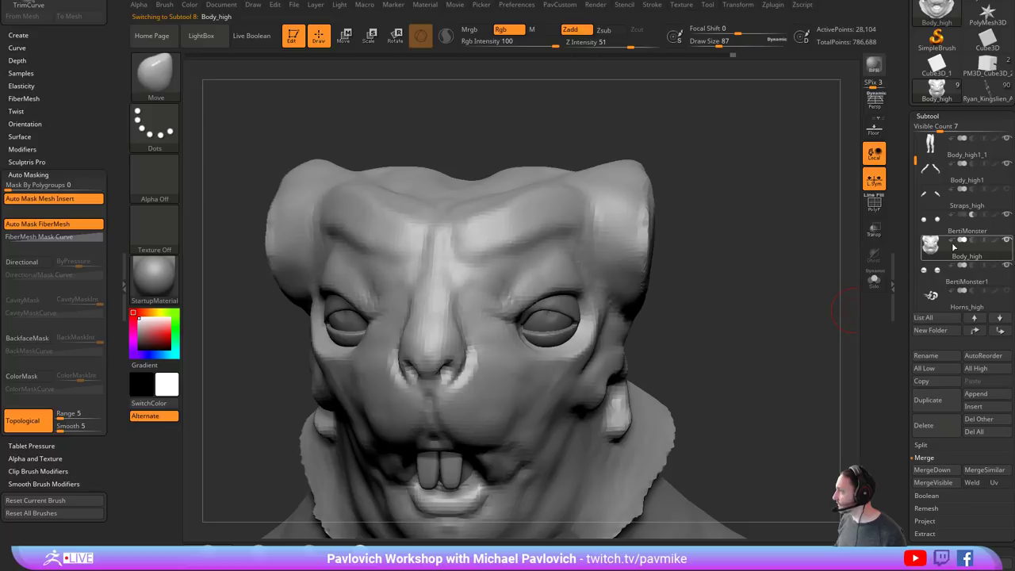
pyautogui.moveTo(956, 281)
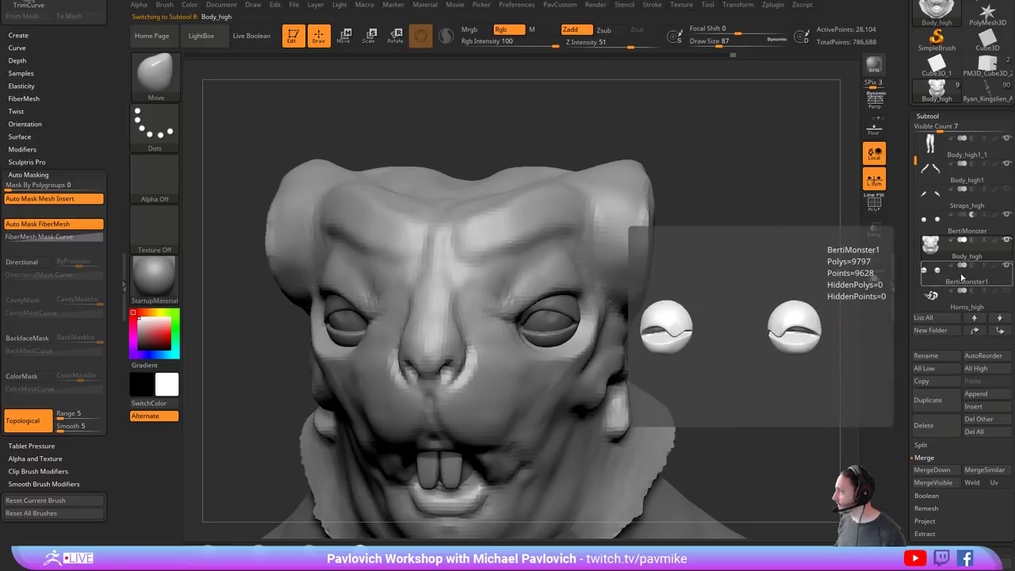
# - Carve a crease running from above the eye past its outer corner with the DamStandard brush
pyautogui.moveTo(705, 272); pyautogui.dragTo(650, 278)
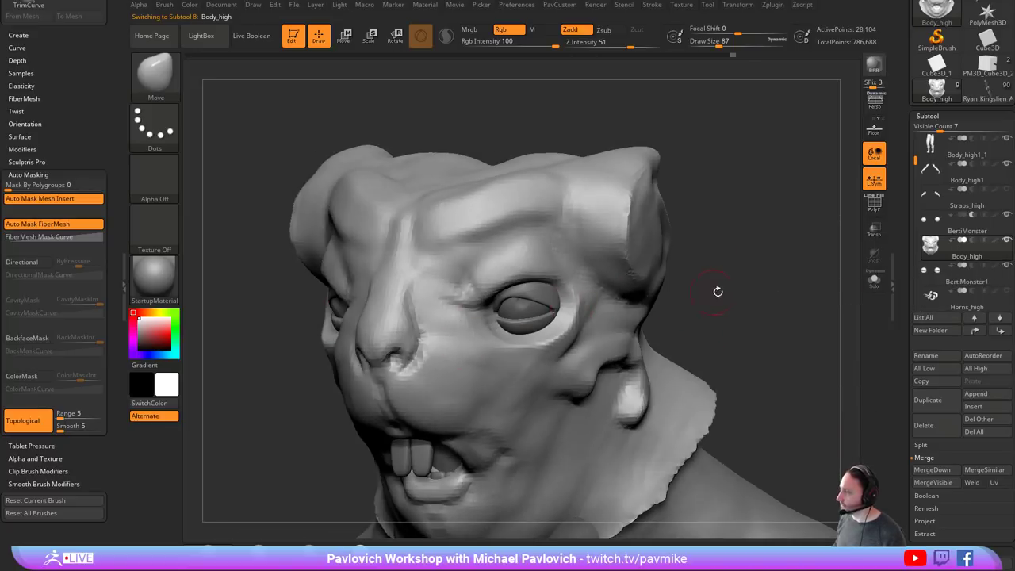
pyautogui.press('s')
pyautogui.moveTo(717, 291); pyautogui.dragTo(731, 288)
pyautogui.moveTo(695, 288)
pyautogui.mouseDown()
pyautogui.moveTo(716, 289)
pyautogui.moveTo(692, 282)
pyautogui.mouseUp()
pyautogui.press('b')
pyautogui.press('d')
pyautogui.press('s')
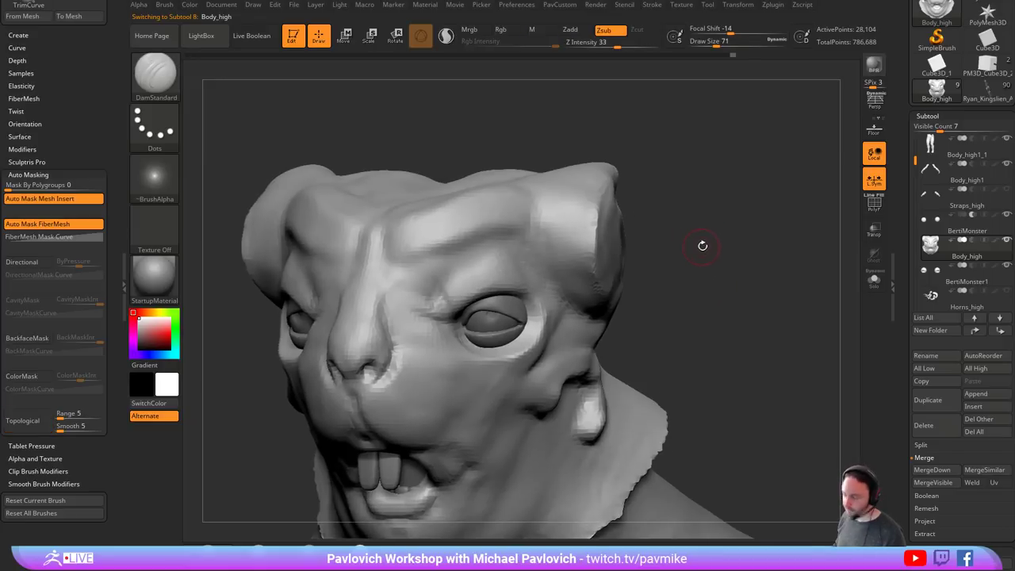
pyautogui.moveTo(703, 245); pyautogui.dragTo(711, 261)
pyautogui.press('s')
pyautogui.moveTo(536, 287); pyautogui.dragTo(574, 315)
# - Build up the skin fold above the upper eyelid with the Clay brush at draw size 94
pyautogui.press('b')
pyautogui.press('c')
pyautogui.press('l')
pyautogui.moveTo(694, 275); pyautogui.dragTo(696, 254)
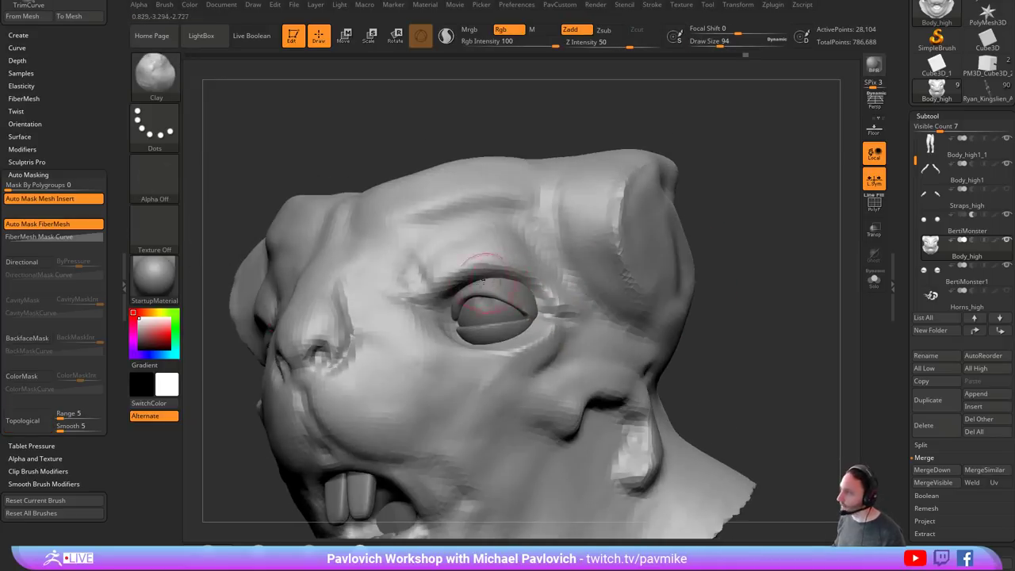
pyautogui.moveTo(478, 275)
pyautogui.mouseDown()
pyautogui.moveTo(523, 275)
pyautogui.moveTo(515, 257)
pyautogui.mouseUp()
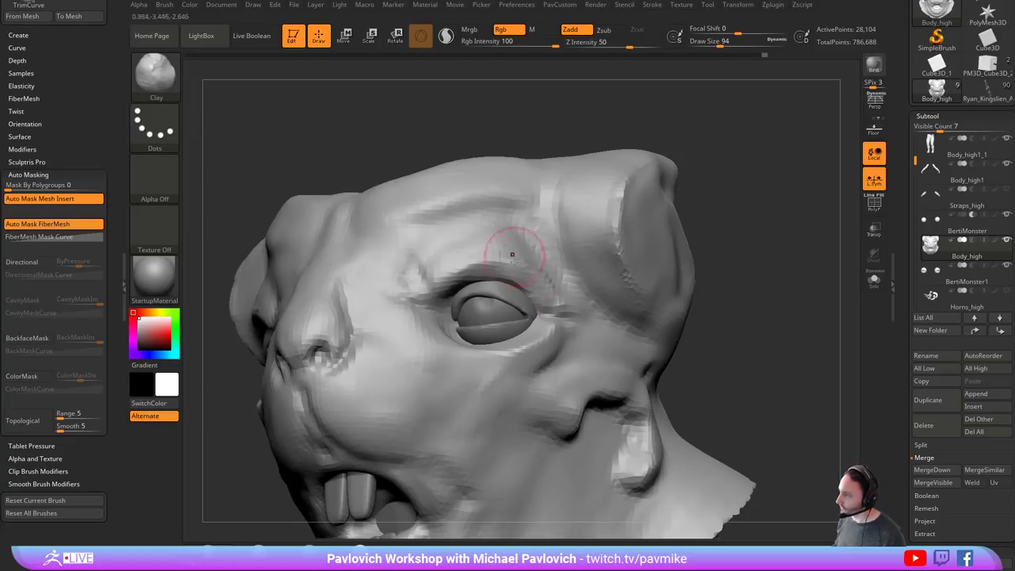
pyautogui.moveTo(716, 257); pyautogui.dragTo(684, 264)
pyautogui.moveTo(514, 257); pyautogui.dragTo(544, 275)
pyautogui.moveTo(544, 275); pyautogui.dragTo(639, 230, button='right')
# - Pull the head's upper eye-socket edge into shape near the outer corner with the Move brush
pyautogui.press('b')
pyautogui.press('m')
pyautogui.press('v')
pyautogui.moveTo(521, 278); pyautogui.dragTo(535, 273)
pyautogui.moveTo(648, 291)
pyautogui.mouseDown()
pyautogui.moveTo(677, 296)
pyautogui.moveTo(656, 249)
pyautogui.moveTo(648, 279)
pyautogui.moveTo(617, 287)
pyautogui.mouseUp()
# - Cut a crease at the inner corner of the eye with the DamStandard brush at draw size 101
pyautogui.press('b')
pyautogui.press('d')
pyautogui.press('s')
pyautogui.moveTo(469, 317)
pyautogui.mouseDown()
pyautogui.moveTo(432, 319)
pyautogui.moveTo(460, 290)
pyautogui.moveTo(472, 311)
pyautogui.mouseUp()
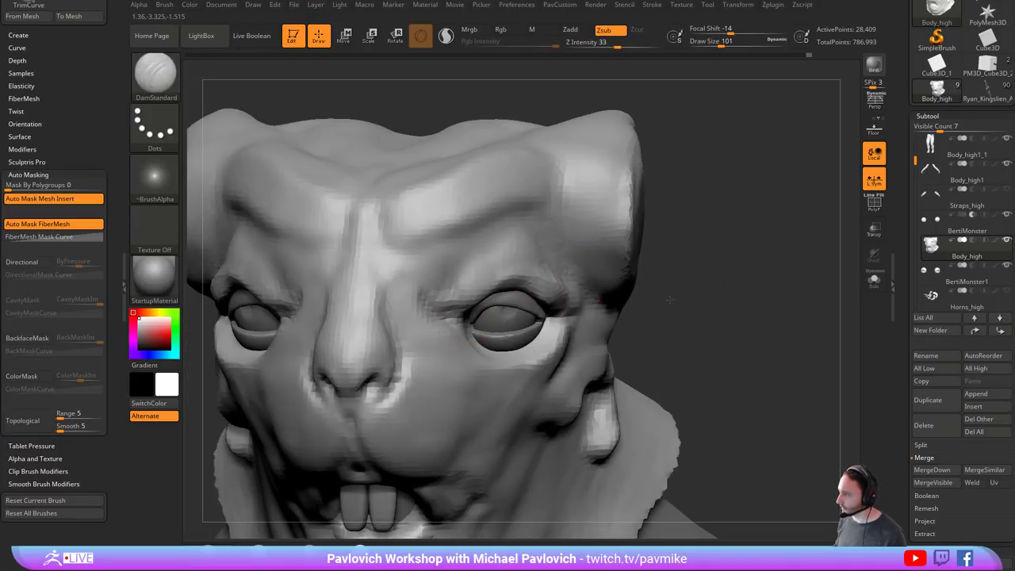
pyautogui.moveTo(669, 296); pyautogui.dragTo(611, 297)
pyautogui.moveTo(794, 277)
pyautogui.mouseDown()
pyautogui.moveTo(740, 238)
pyautogui.moveTo(671, 255)
pyautogui.mouseUp()
# - Add volume to the cheek below the eye's outer corner with Clay brush strokes
pyautogui.press('b')
pyautogui.press('c')
pyautogui.press('l')
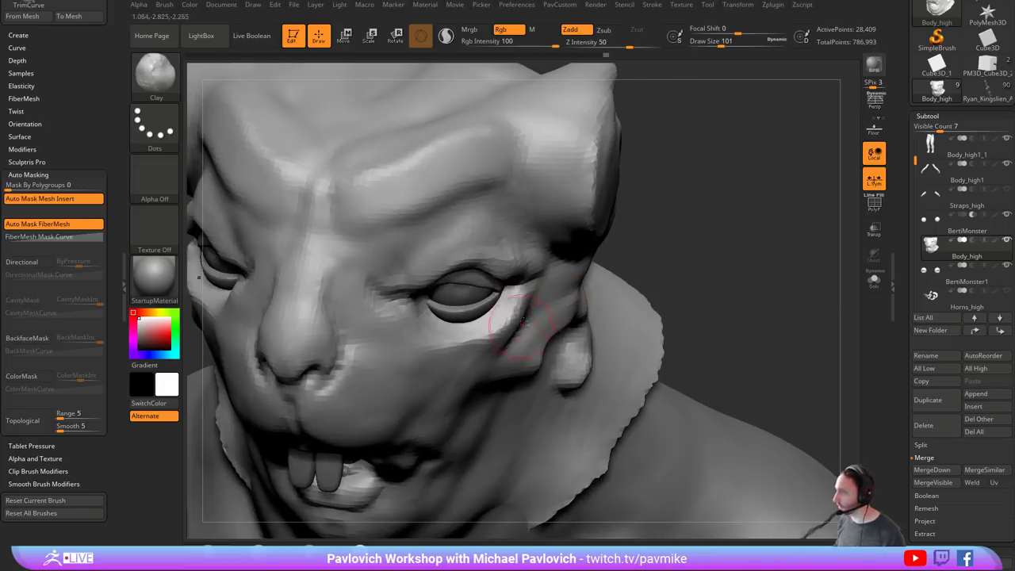
pyautogui.moveTo(520, 314)
pyautogui.mouseDown()
pyautogui.moveTo(485, 330)
pyautogui.moveTo(490, 349)
pyautogui.mouseUp()
pyautogui.moveTo(526, 304); pyautogui.dragTo(486, 354)
pyautogui.moveTo(774, 257)
pyautogui.mouseDown()
pyautogui.moveTo(714, 256)
pyautogui.moveTo(698, 290)
pyautogui.mouseUp()
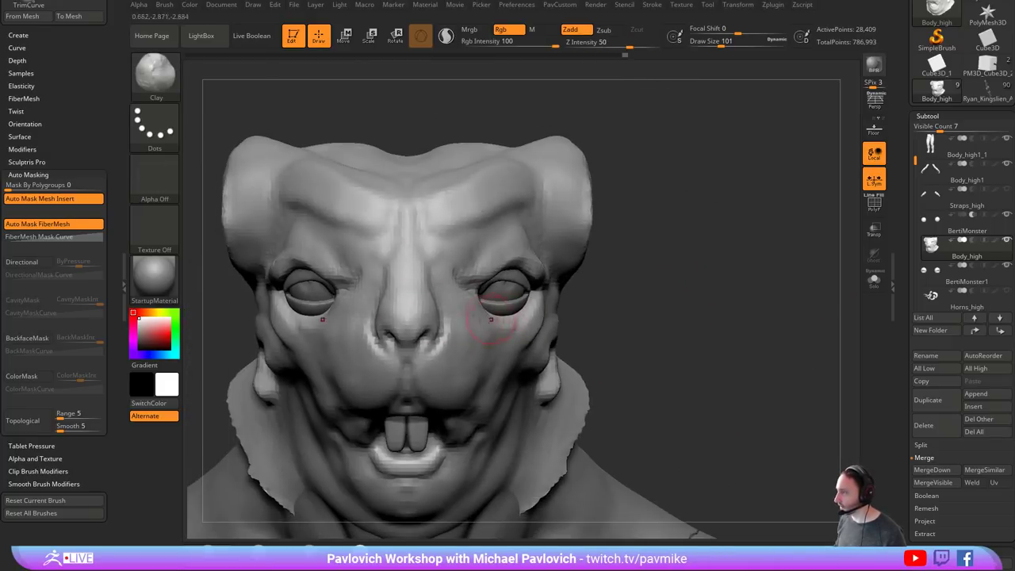
# - Reshape the skin around the inner corner and underside of the eye with the Move brush at draw size 128
pyautogui.press(']')
pyautogui.press('b')
pyautogui.press('m')
pyautogui.press('t')
pyautogui.moveTo(477, 302); pyautogui.dragTo(467, 305)
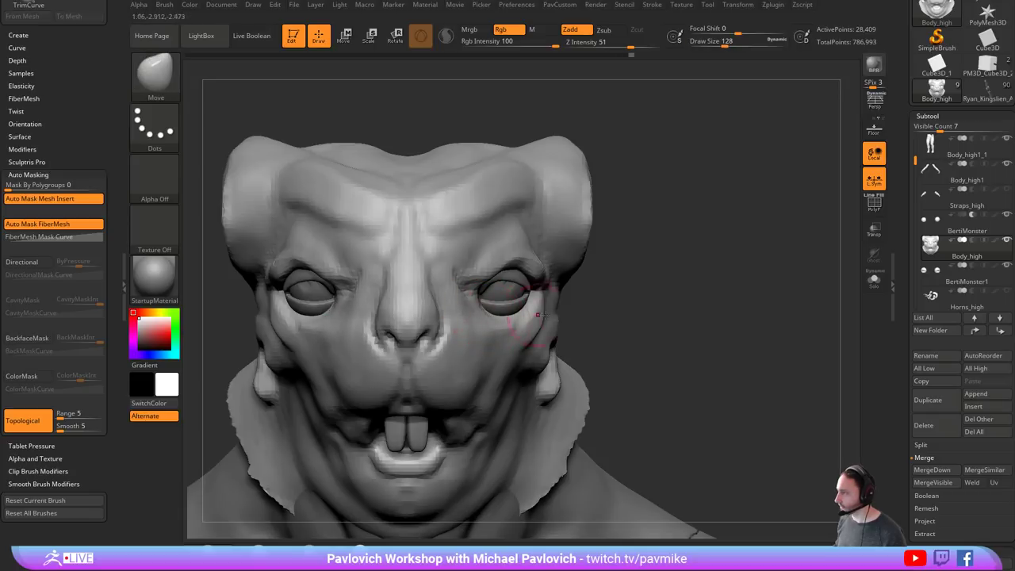
pyautogui.moveTo(659, 311); pyautogui.dragTo(589, 318)
pyautogui.moveTo(672, 311); pyautogui.dragTo(604, 319)
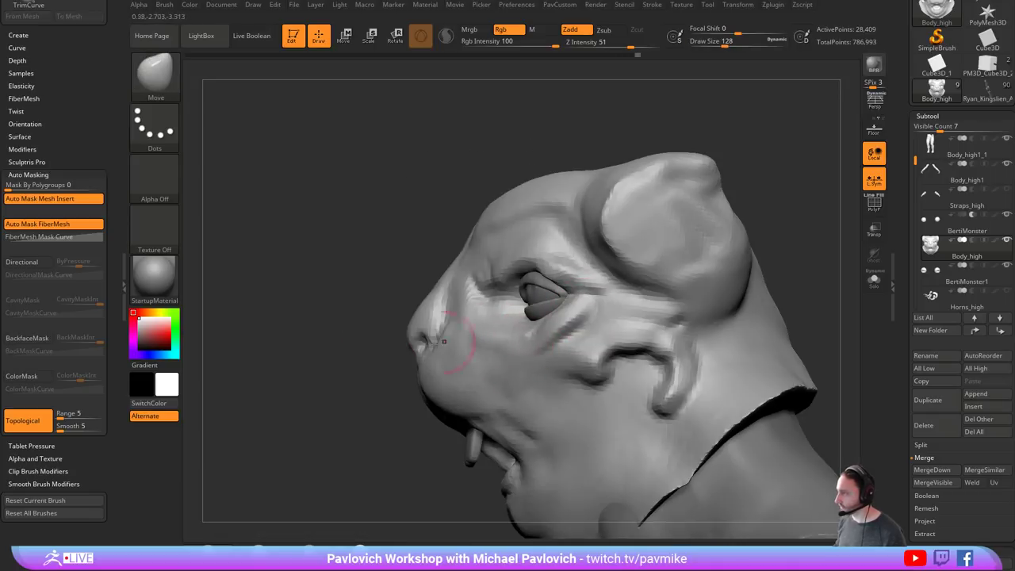
pyautogui.keyDown('shift'); pyautogui.moveTo(373, 349); pyautogui.dragTo(468, 363); pyautogui.keyUp('shift')
# - Select the BertiMonster1 eyelids and reshape the upper lid near its inner corner with a smaller Move brush
pyautogui.press('s')
pyautogui.press('s')
pyautogui.click(608, 312)
pyautogui.moveTo(678, 277)
pyautogui.keyDown('alt'); pyautogui.mouseDown()
pyautogui.moveTo(639, 303)
pyautogui.moveTo(626, 344)
pyautogui.mouseUp(); pyautogui.keyUp('alt')
pyautogui.moveTo(658, 295); pyautogui.dragTo(588, 273)
pyautogui.keyDown('alt'); pyautogui.click(445, 283); pyautogui.keyUp('alt')
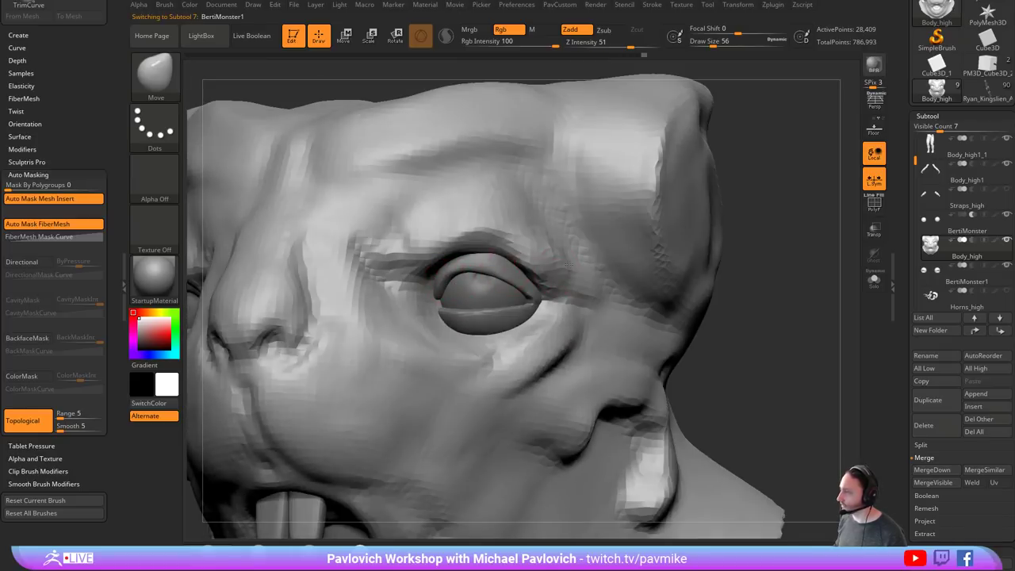
pyautogui.moveTo(458, 269); pyautogui.dragTo(483, 260)
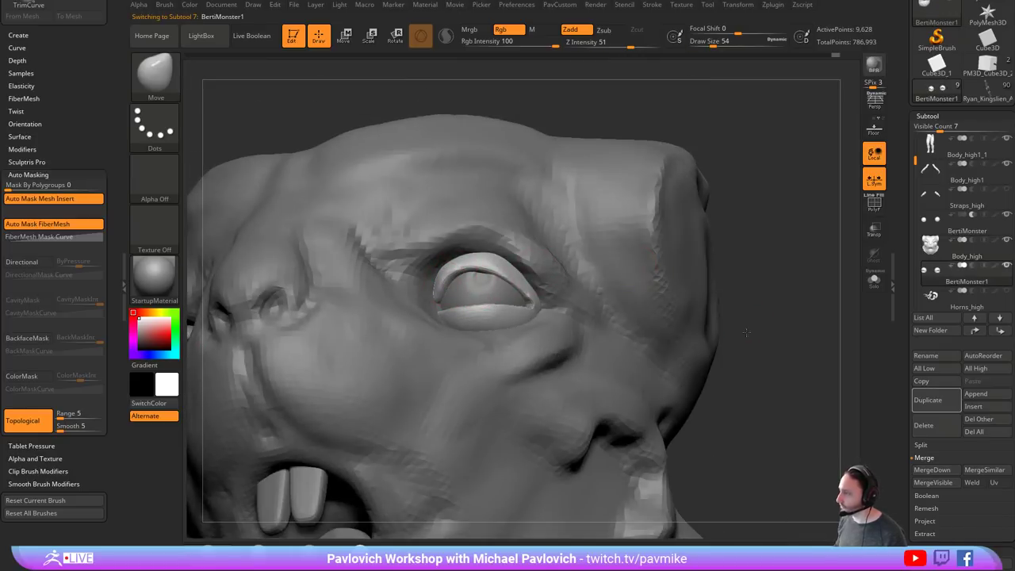
# - Examine the head and full torso from the front and from an angle to judge the overall form
pyautogui.keyDown('alt'); pyautogui.moveTo(746, 318); pyautogui.dragTo(734, 273); pyautogui.keyUp('alt')
pyautogui.keyDown('shift'); pyautogui.moveTo(666, 287); pyautogui.dragTo(698, 296); pyautogui.keyUp('shift')
pyautogui.press('s')
pyautogui.click(656, 310)
pyautogui.keyDown('alt'); pyautogui.moveTo(646, 357); pyautogui.dragTo(632, 272); pyautogui.keyUp('alt')
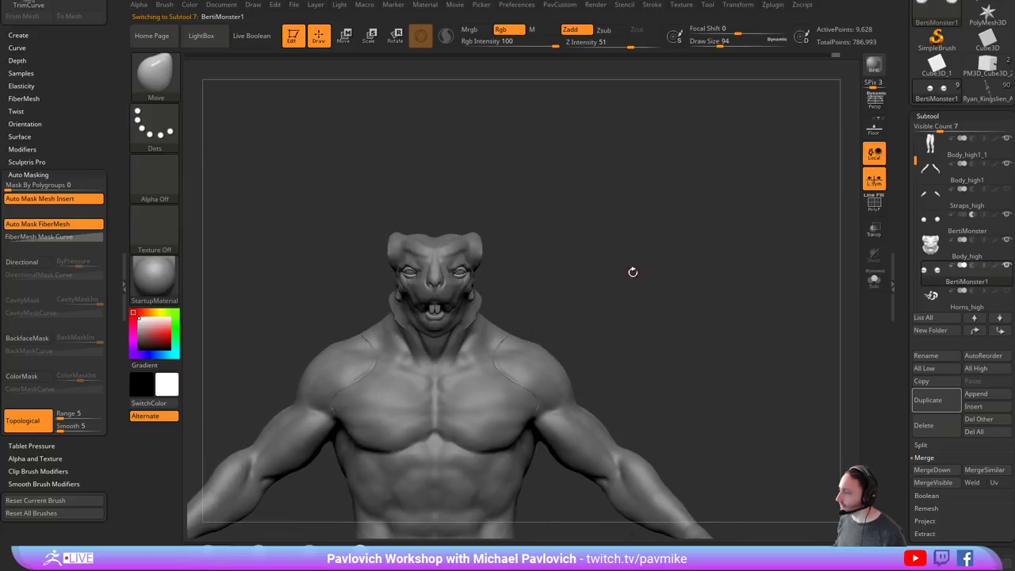
pyautogui.keyDown('alt'); pyautogui.moveTo(688, 354); pyautogui.dragTo(667, 216); pyautogui.keyUp('alt')
pyautogui.moveTo(718, 376); pyautogui.dragTo(655, 385)
pyautogui.moveTo(728, 363); pyautogui.dragTo(673, 375)
pyautogui.moveTo(656, 325); pyautogui.dragTo(687, 318)
pyautogui.press('s')
pyautogui.click(669, 312)
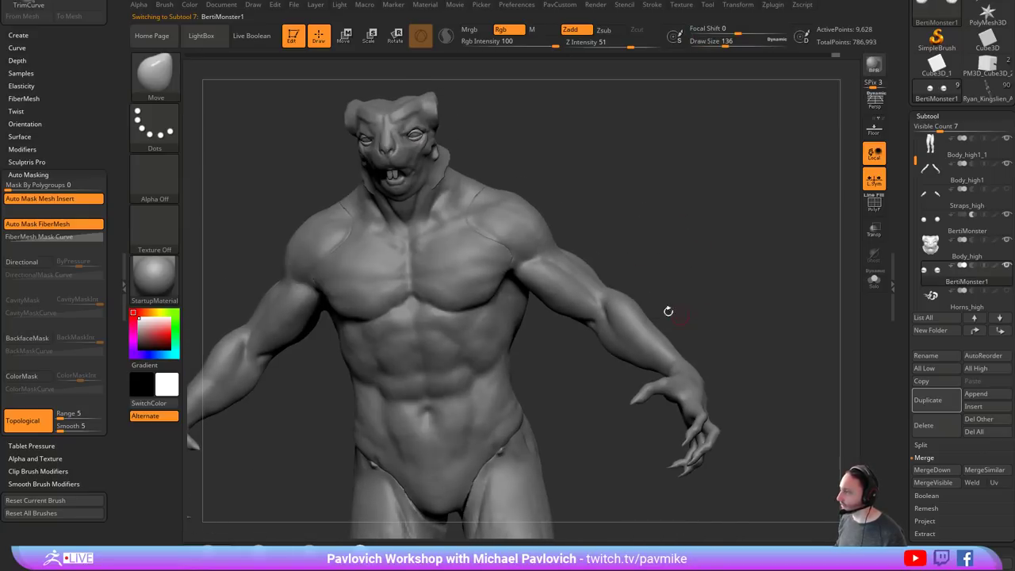
# - Try remeshing the Body_high1_2 torso with DynaMesh at a much lower resolution
pyautogui.keyDown('alt'); pyautogui.click(550, 270); pyautogui.keyUp('alt')
pyautogui.keyDown('alt'); pyautogui.click(518, 271); pyautogui.keyUp('alt')
pyautogui.keyDown('shift'); pyautogui.moveTo(662, 242); pyautogui.dragTo(652, 238); pyautogui.keyUp('shift')
pyautogui.press('5')
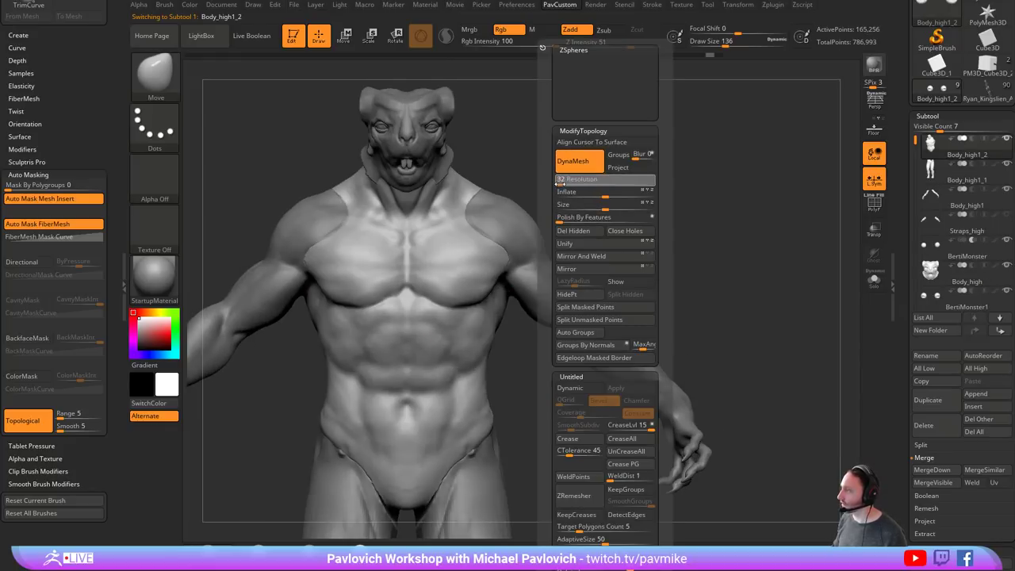
pyautogui.keyDown('ctrl'); pyautogui.moveTo(636, 164); pyautogui.dragTo(675, 288); pyautogui.keyUp('ctrl')
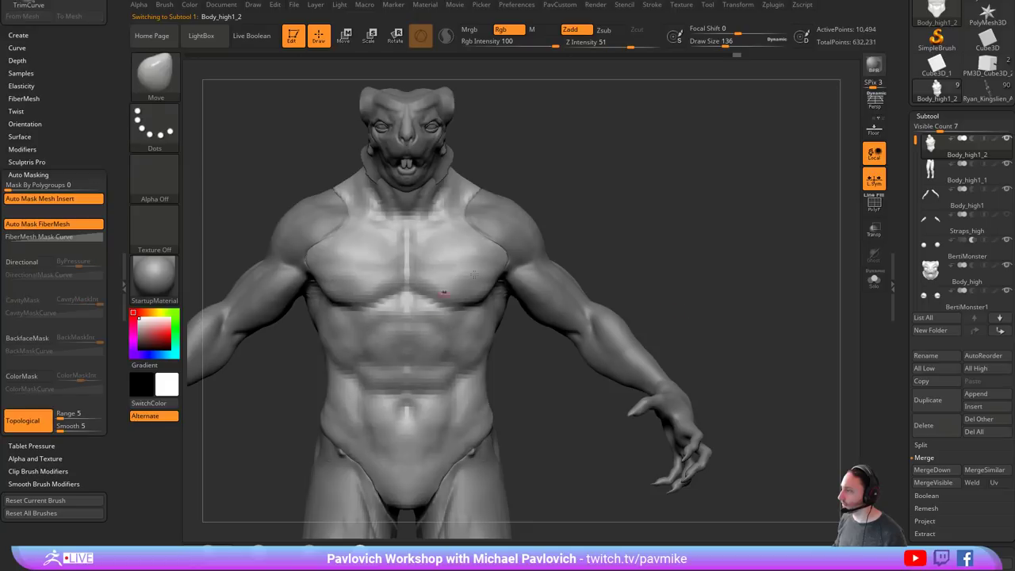
pyautogui.keyDown('alt'); pyautogui.moveTo(655, 236); pyautogui.dragTo(684, 243); pyautogui.keyUp('alt')
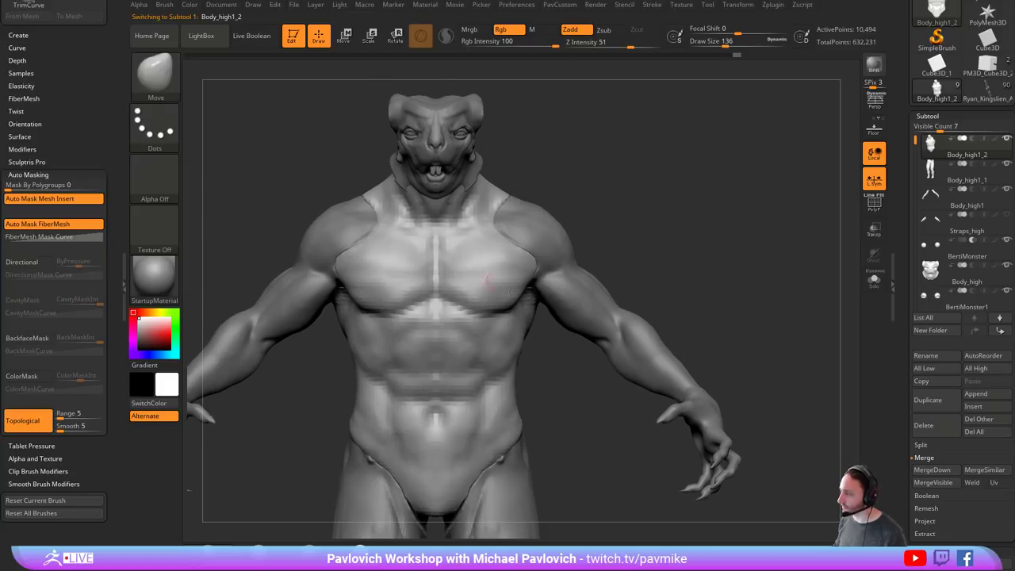
pyautogui.hotkey('ctrl', 'z')
# - Try remeshing the torso with DynaMesh at resolution 16
pyautogui.press('5')
pyautogui.click(623, 180)
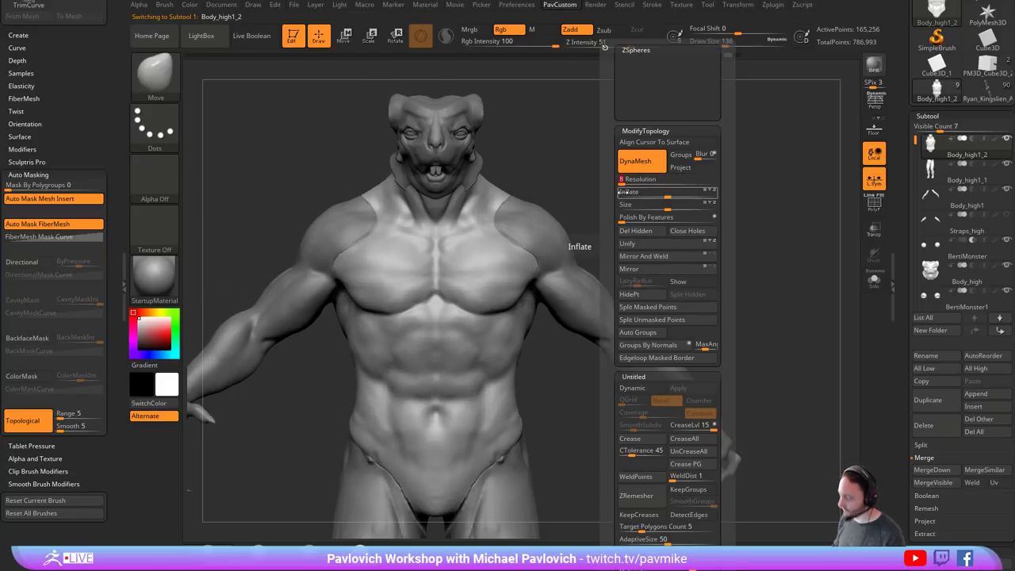
pyautogui.press('Return')
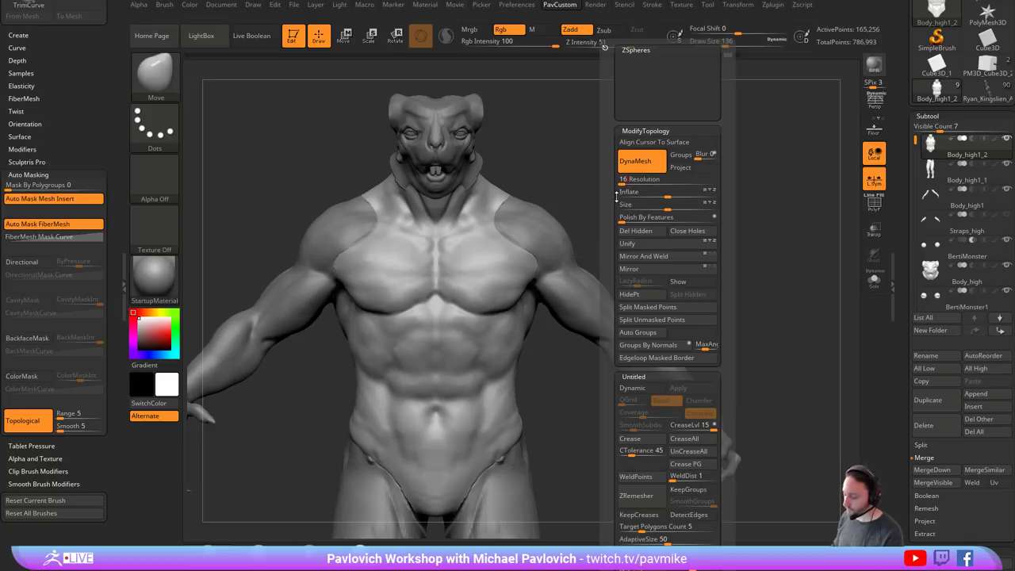
pyautogui.keyDown('ctrl'); pyautogui.moveTo(668, 237); pyautogui.dragTo(711, 336); pyautogui.keyUp('ctrl')
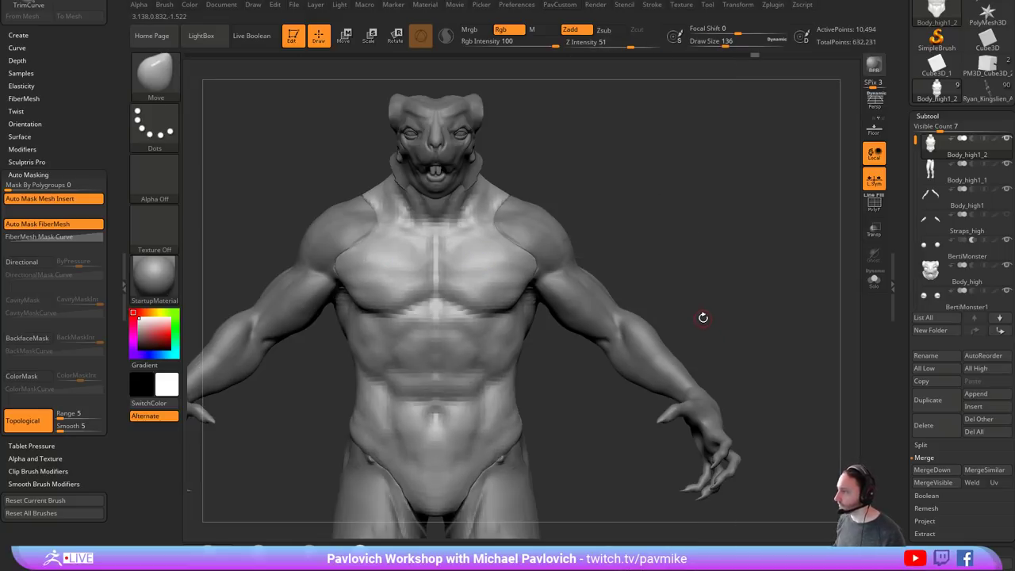
pyautogui.hotkey('ctrl', 'z')
# - Remesh the torso with DynaMesh at a resolution higher than 16
pyautogui.press('space')
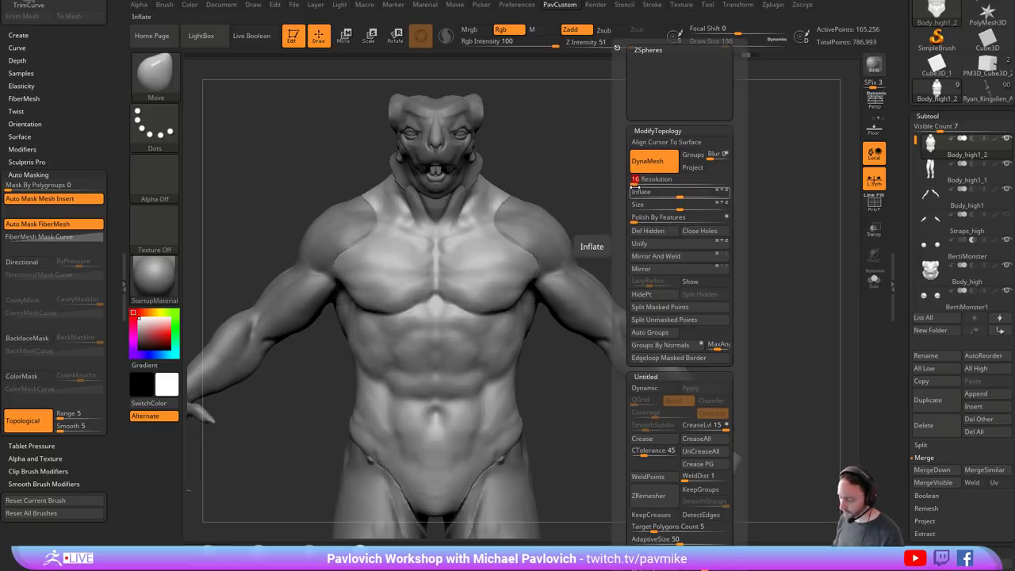
pyautogui.press('Return')
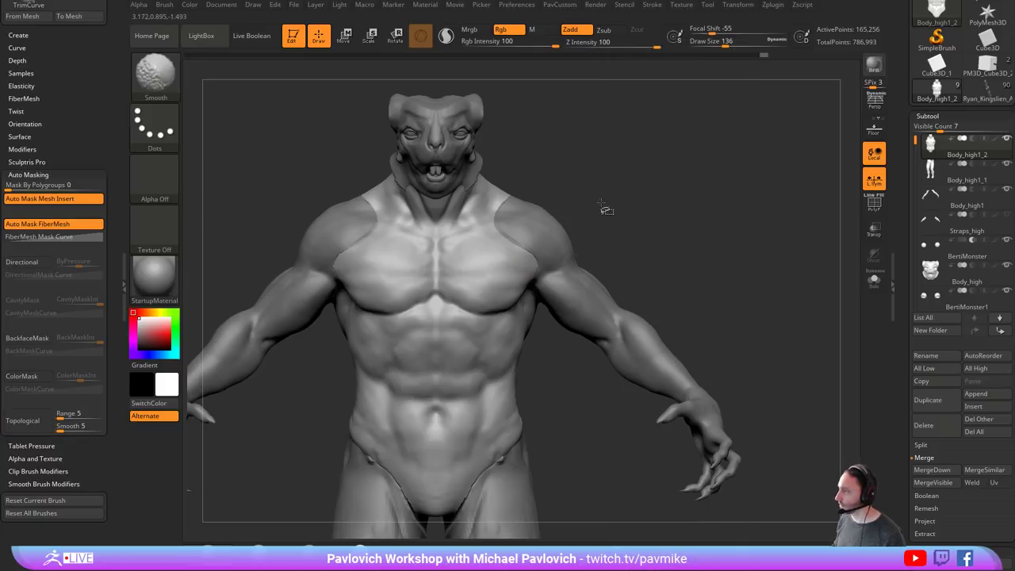
pyautogui.keyDown('ctrl'); pyautogui.moveTo(605, 209); pyautogui.dragTo(691, 244); pyautogui.keyUp('ctrl')
# - Select the Body_high head and start building up the brow between the eyes with the Clay brush at draw size 132
pyautogui.keyDown('alt'); pyautogui.moveTo(381, 69); pyautogui.dragTo(495, 288); pyautogui.keyUp('alt')
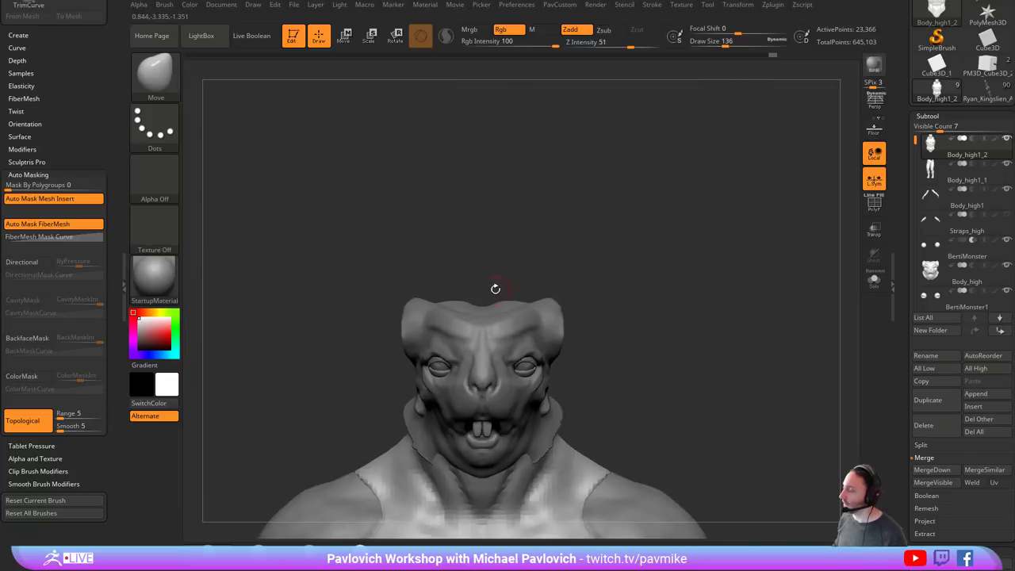
pyautogui.keyDown('alt'); pyautogui.click(521, 323); pyautogui.keyUp('alt')
pyautogui.keyDown('alt'); pyautogui.moveTo(670, 273); pyautogui.dragTo(697, 288); pyautogui.keyUp('alt')
pyautogui.keyDown('alt'); pyautogui.moveTo(680, 247); pyautogui.dragTo(666, 194); pyautogui.keyUp('alt')
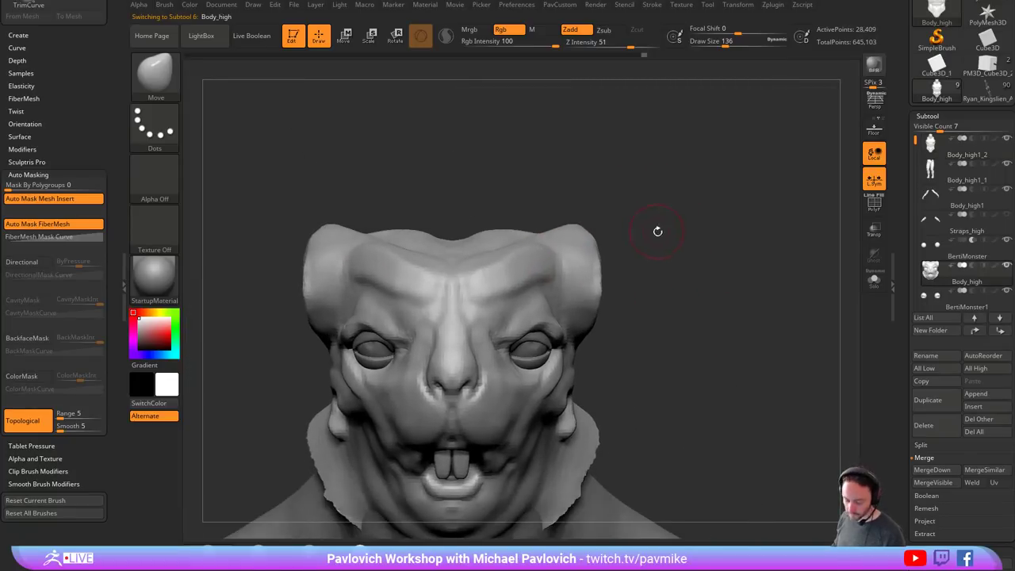
pyautogui.press('b')
pyautogui.press('c')
pyautogui.press('l')
pyautogui.moveTo(685, 286)
pyautogui.mouseDown()
pyautogui.moveTo(689, 263)
pyautogui.moveTo(662, 266)
pyautogui.mouseUp()
pyautogui.press('s')
pyautogui.moveTo(499, 298); pyautogui.dragTo(501, 297)
pyautogui.moveTo(477, 282)
pyautogui.mouseDown()
pyautogui.moveTo(512, 272)
pyautogui.moveTo(479, 278)
pyautogui.moveTo(487, 247)
pyautogui.mouseUp()
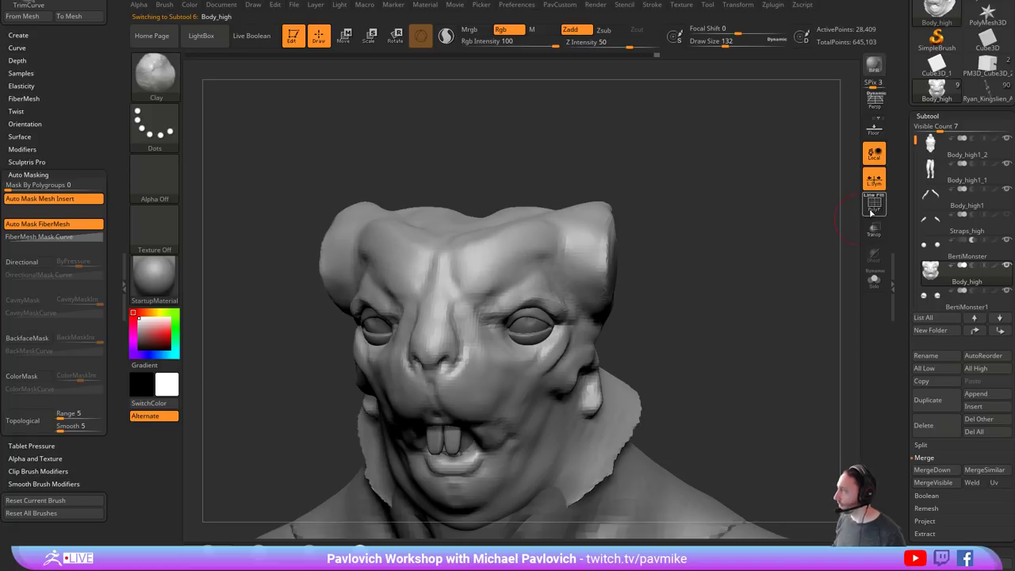
# - Show the Horns_high subtool to check it against the head, and hide it again
pyautogui.moveTo(916, 141); pyautogui.dragTo(917, 150)
pyautogui.scroll(-2, 964, 230)
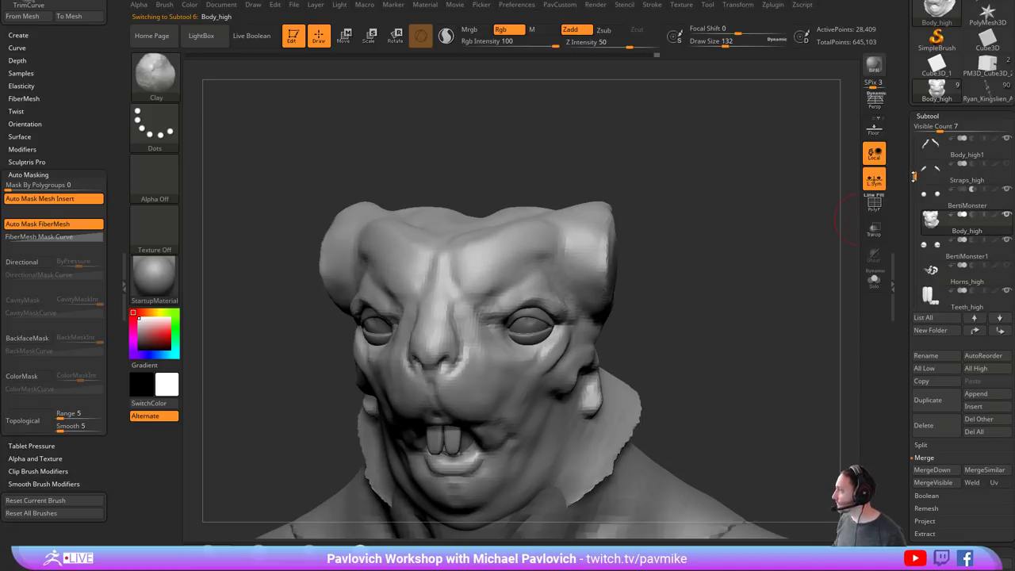
pyautogui.click(1008, 240)
pyautogui.click(1008, 242)
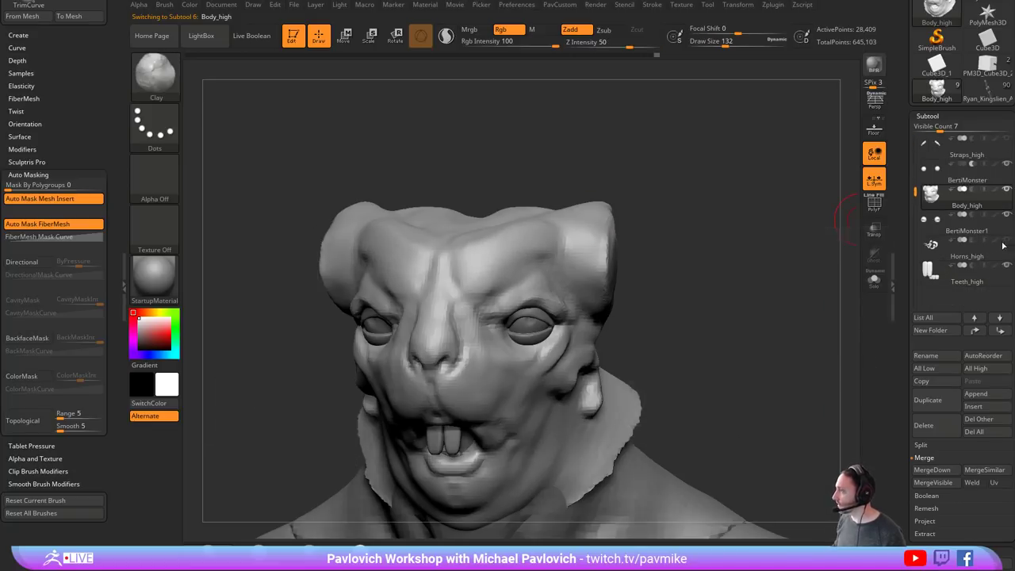
# - Build up the brow ridge above the eyes and the inner forehead with Clay brush strokes
pyautogui.moveTo(666, 223); pyautogui.dragTo(703, 264)
pyautogui.moveTo(672, 225); pyautogui.dragTo(595, 246)
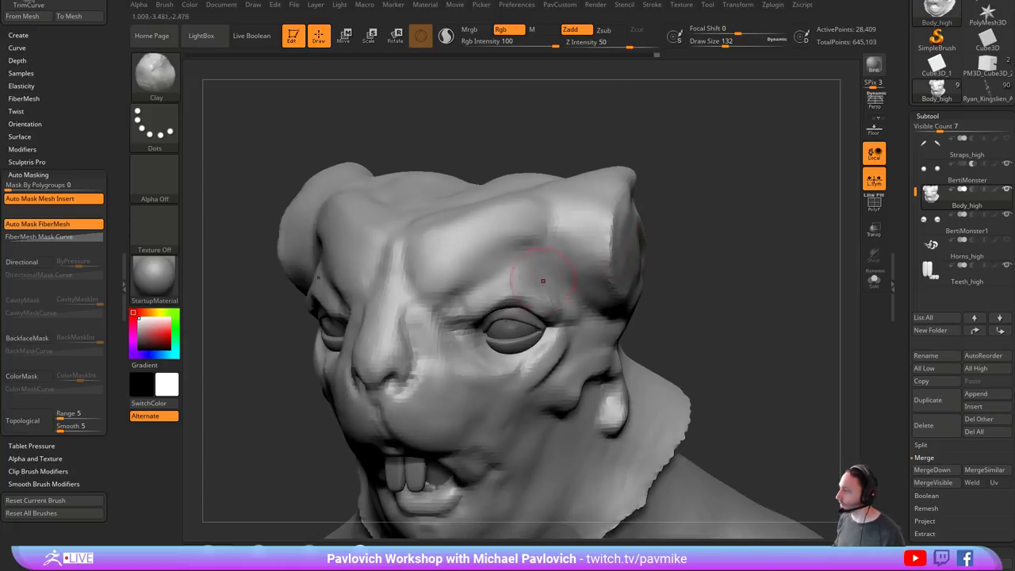
pyautogui.moveTo(541, 281)
pyautogui.mouseDown()
pyautogui.moveTo(510, 275)
pyautogui.moveTo(560, 297)
pyautogui.mouseUp()
pyautogui.moveTo(537, 263); pyautogui.dragTo(534, 249)
pyautogui.moveTo(671, 225)
pyautogui.mouseDown()
pyautogui.moveTo(733, 225)
pyautogui.moveTo(674, 232)
pyautogui.mouseUp()
pyautogui.moveTo(487, 291)
pyautogui.mouseDown()
pyautogui.moveTo(508, 271)
pyautogui.moveTo(461, 297)
pyautogui.moveTo(503, 278)
pyautogui.mouseUp()
pyautogui.moveTo(639, 262)
pyautogui.mouseDown()
pyautogui.moveTo(685, 267)
pyautogui.moveTo(676, 246)
pyautogui.mouseUp()
pyautogui.moveTo(457, 267)
pyautogui.mouseDown()
pyautogui.moveTo(423, 251)
pyautogui.moveTo(436, 238)
pyautogui.mouseUp()
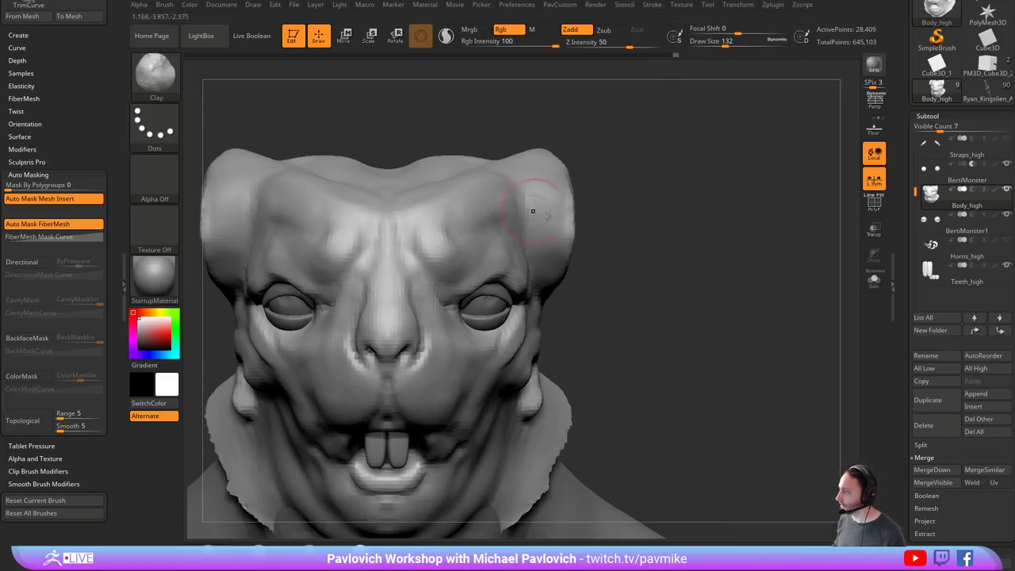
# - Add volume beside the nostrils with the Clay brush and undo the last stroke on the upper cheek
pyautogui.keyDown('alt'); pyautogui.moveTo(613, 230); pyautogui.dragTo(612, 202); pyautogui.keyUp('alt')
pyautogui.moveTo(439, 333); pyautogui.dragTo(422, 342)
pyautogui.keyDown('alt'); pyautogui.moveTo(641, 339); pyautogui.dragTo(653, 286); pyautogui.keyUp('alt')
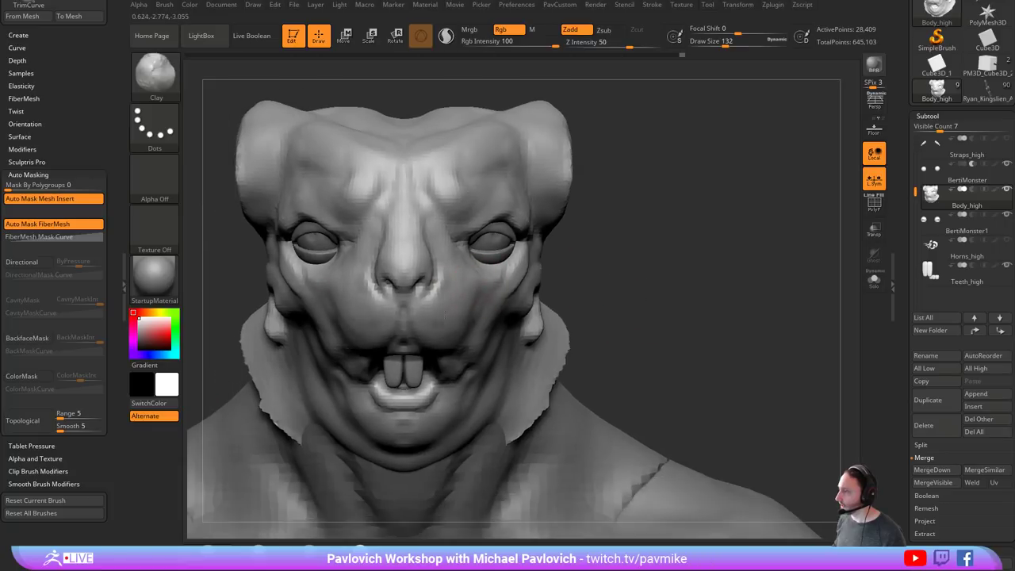
pyautogui.moveTo(467, 293); pyautogui.dragTo(468, 324)
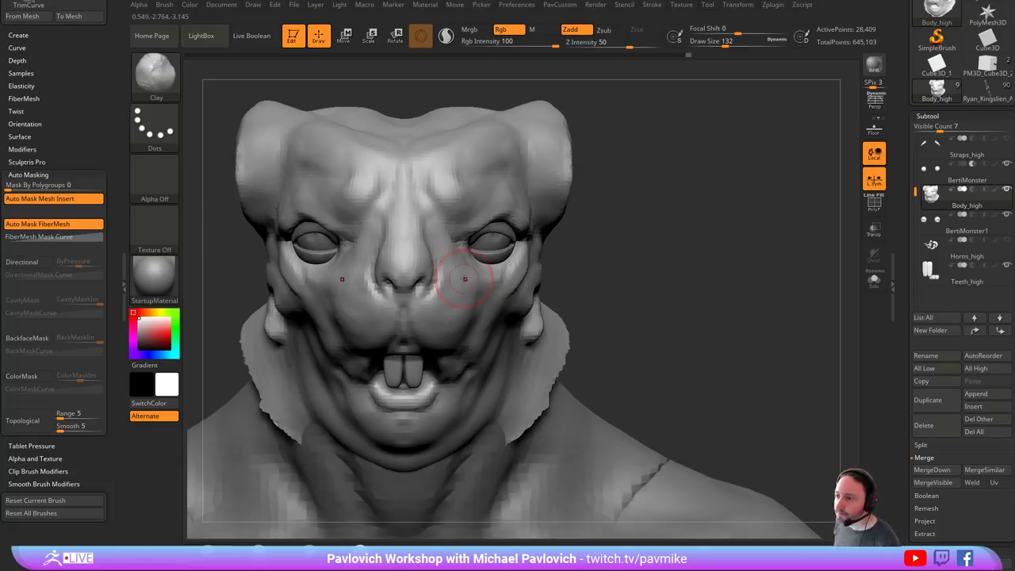
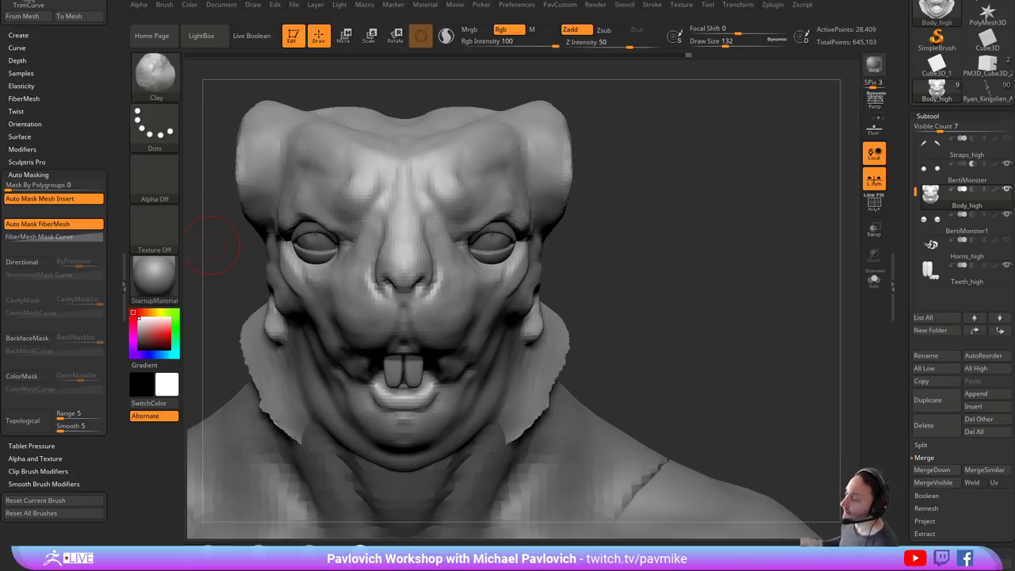
pyautogui.hotkey('ctrl', 'z')
# - Set the Clay brush's draw size to 158 for work on the side of the head
pyautogui.moveTo(658, 255); pyautogui.dragTo(468, 240)
pyautogui.press('s')
pyautogui.moveTo(710, 208); pyautogui.dragTo(708, 208)
pyautogui.keyDown('alt'); pyautogui.moveTo(729, 203); pyautogui.dragTo(669, 207); pyautogui.keyUp('alt')
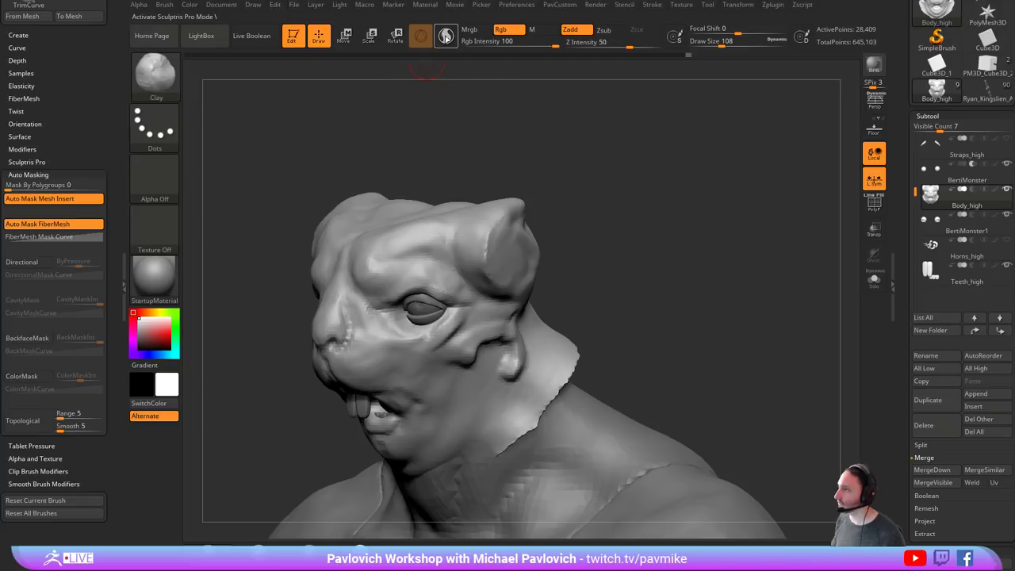
pyautogui.press('s')
pyautogui.moveTo(606, 235); pyautogui.dragTo(594, 235)
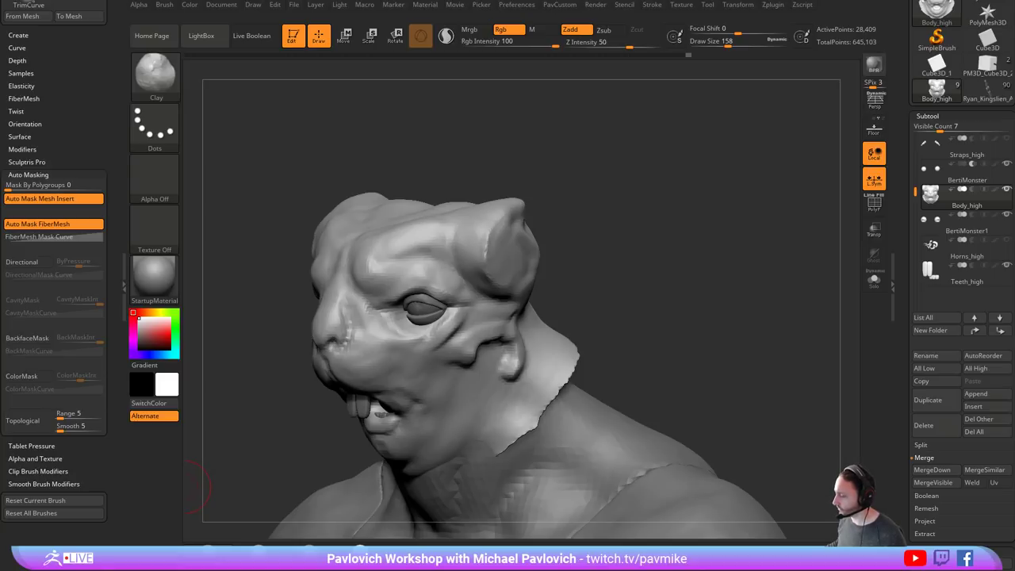
# - Switch to YouTube in the browser, skim the ZBrush 2018 What's New playlist for Sculptris Pro videos, and return to ZBrush
pyautogui.moveTo(684, 570); pyautogui.dragTo(659, 13)
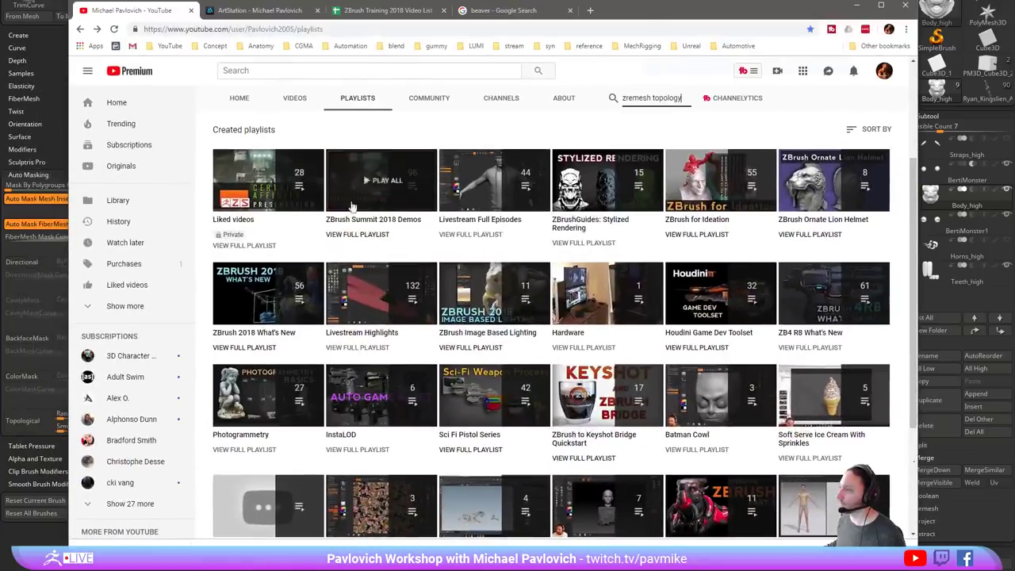
pyautogui.click(267, 350)
pyautogui.scroll(-1, 548, 151)
pyautogui.scroll(-4, 569, 290)
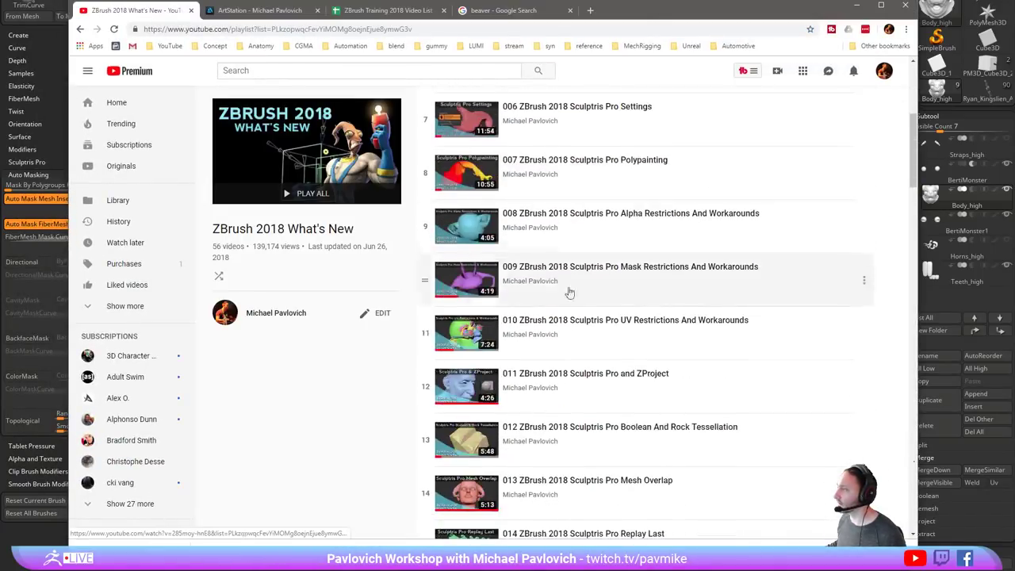
pyautogui.scroll(6, 583, 395)
pyautogui.hotkey('alt', 'Tab')
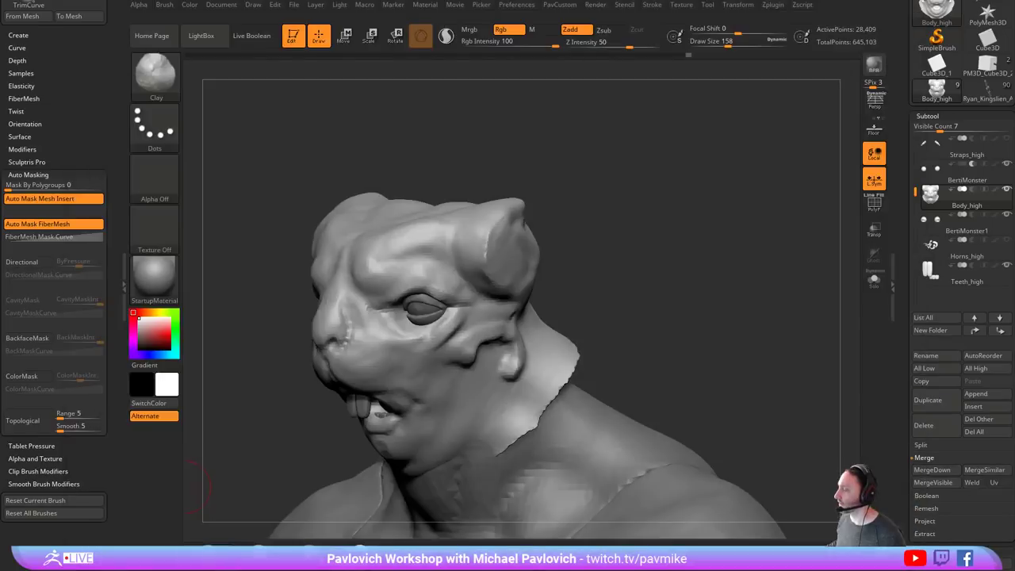
# - Add clay to the rear of the horn base and carve along its rim with the DamStandard brush at draw size 158
pyautogui.moveTo(626, 185)
pyautogui.mouseDown()
pyautogui.moveTo(617, 154)
pyautogui.moveTo(637, 185)
pyautogui.mouseUp()
pyautogui.moveTo(481, 268)
pyautogui.mouseDown()
pyautogui.moveTo(460, 283)
pyautogui.moveTo(468, 291)
pyautogui.moveTo(446, 287)
pyautogui.moveTo(476, 287)
pyautogui.mouseUp()
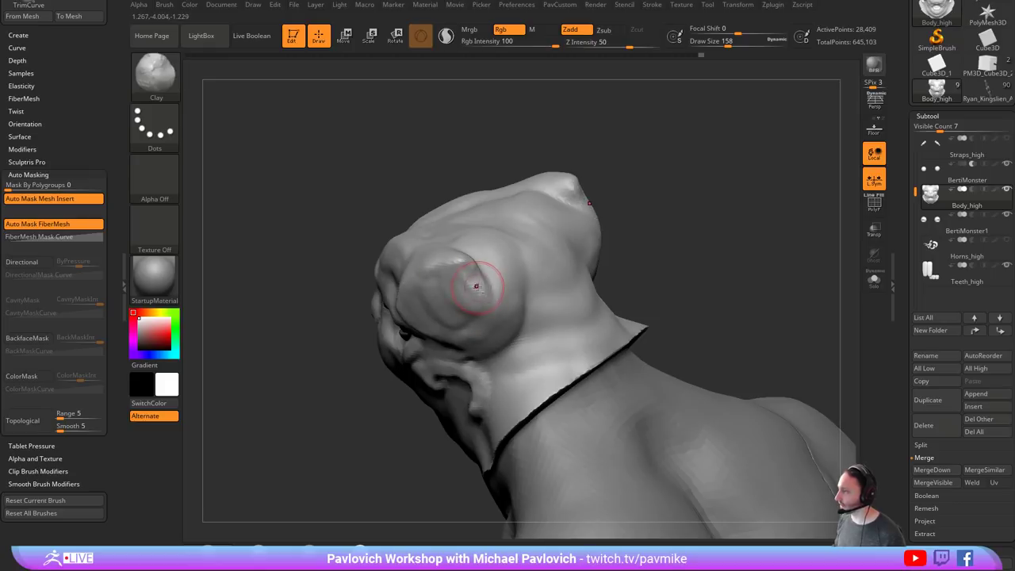
pyautogui.press('b')
pyautogui.press('d')
pyautogui.press('s')
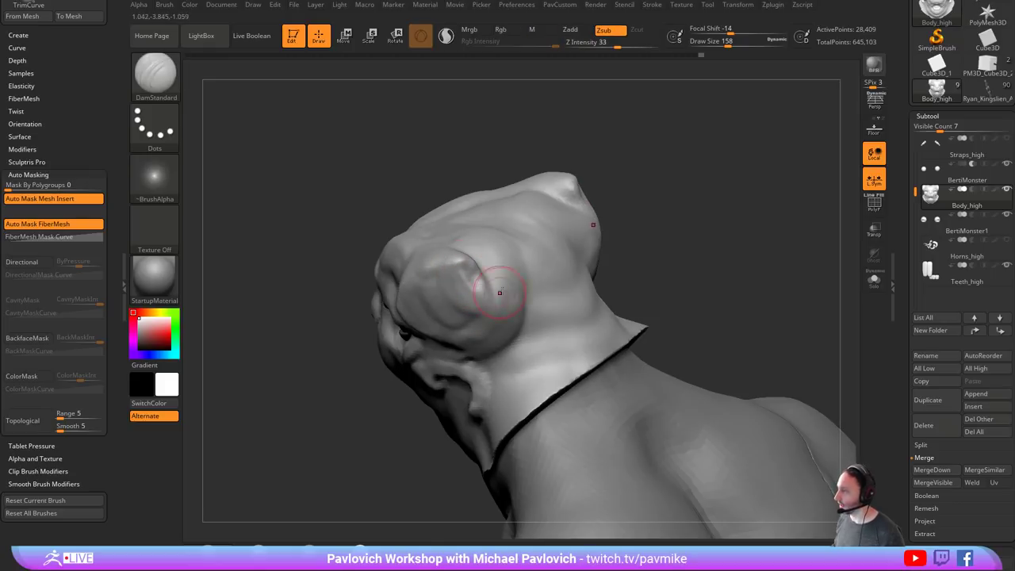
pyautogui.moveTo(531, 276); pyautogui.dragTo(464, 275, button='right')
pyautogui.moveTo(464, 275); pyautogui.dragTo(482, 324)
pyautogui.moveTo(376, 390); pyautogui.dragTo(460, 380)
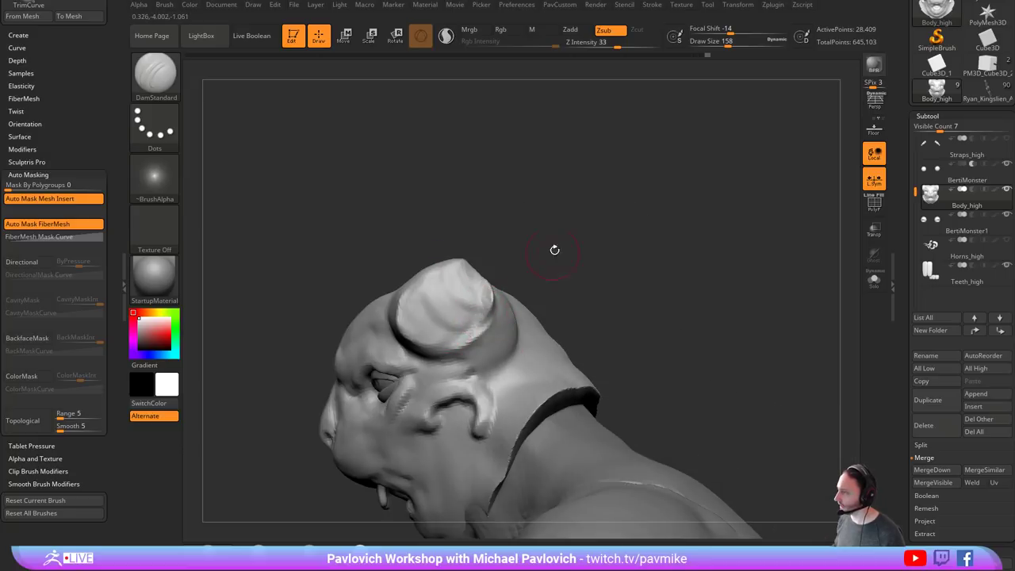
# - Build up the form behind and around the horn base with the Clay brush at draw size 154
pyautogui.moveTo(555, 250)
pyautogui.mouseDown(button='right')
pyautogui.moveTo(476, 277)
pyautogui.moveTo(384, 287)
pyautogui.mouseUp(button='right')
pyautogui.press('b')
pyautogui.press('c')
pyautogui.press('l')
pyautogui.moveTo(503, 261); pyautogui.dragTo(506, 308)
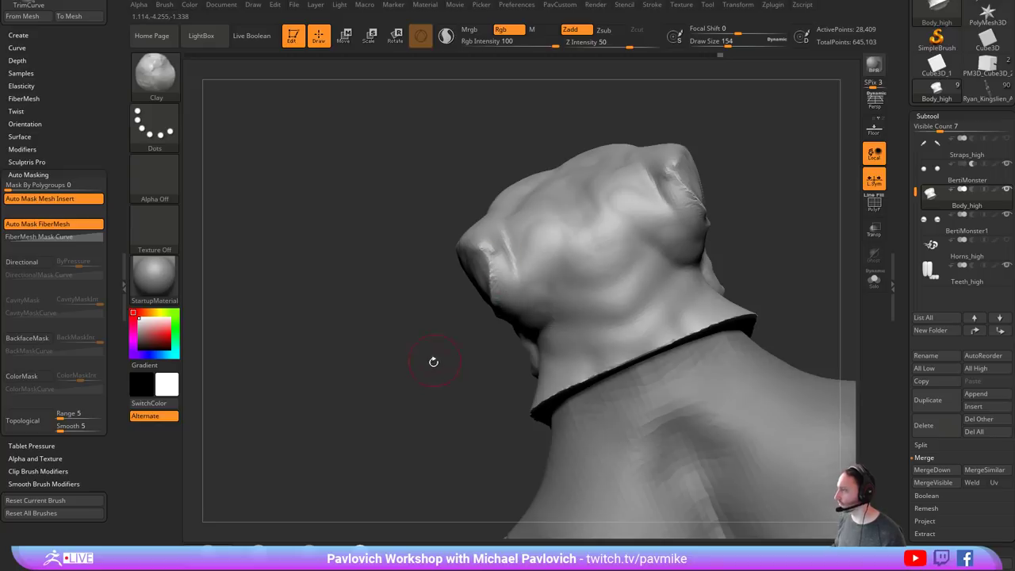
pyautogui.moveTo(434, 362)
pyautogui.mouseDown()
pyautogui.moveTo(547, 224)
pyautogui.moveTo(570, 227)
pyautogui.mouseUp()
pyautogui.moveTo(526, 275); pyautogui.dragTo(510, 259)
pyautogui.moveTo(553, 225)
pyautogui.mouseDown()
pyautogui.moveTo(512, 271)
pyautogui.moveTo(514, 291)
pyautogui.mouseUp()
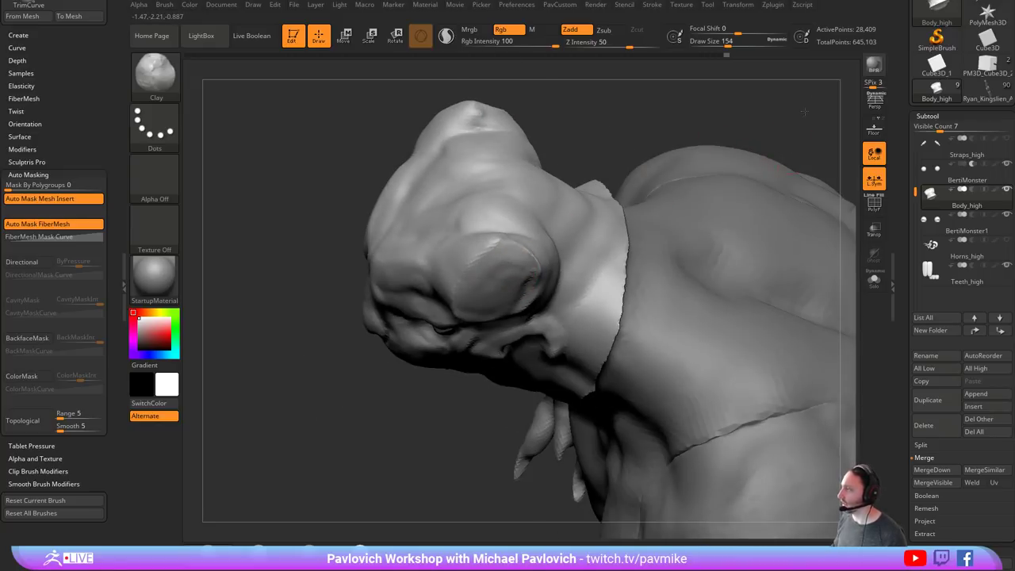
# - Refine the skin fold at the inner corner of the eye with the Standard brush at draw size 44
pyautogui.moveTo(805, 112)
pyautogui.mouseDown()
pyautogui.moveTo(760, 168)
pyautogui.moveTo(753, 195)
pyautogui.moveTo(714, 219)
pyautogui.moveTo(794, 208)
pyautogui.moveTo(791, 193)
pyautogui.moveTo(726, 247)
pyautogui.moveTo(722, 270)
pyautogui.moveTo(752, 237)
pyautogui.moveTo(707, 263)
pyautogui.moveTo(721, 256)
pyautogui.moveTo(735, 266)
pyautogui.mouseUp()
pyautogui.press('[')
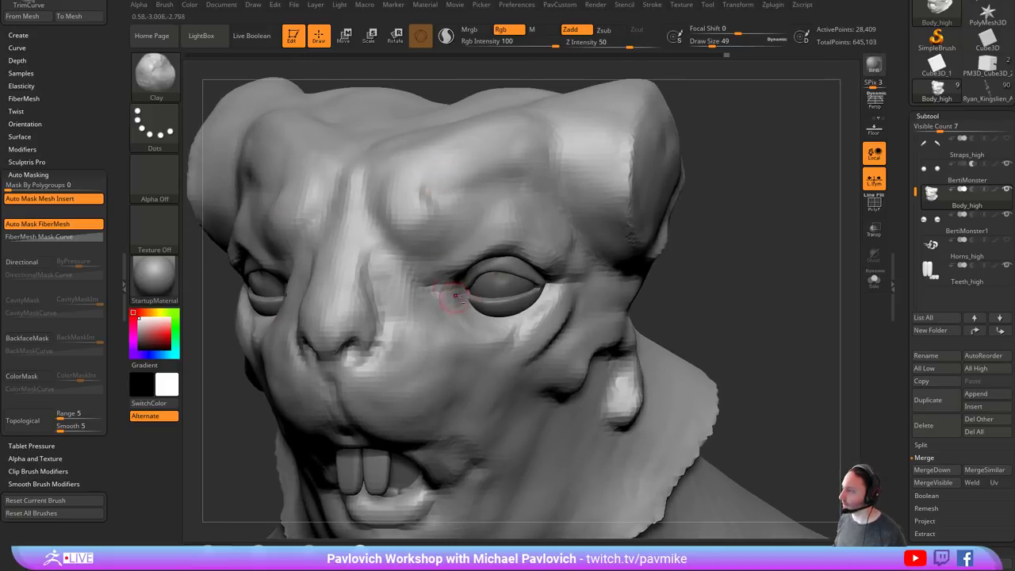
pyautogui.press('b')
pyautogui.press('s')
pyautogui.press('t')
pyautogui.press('s')
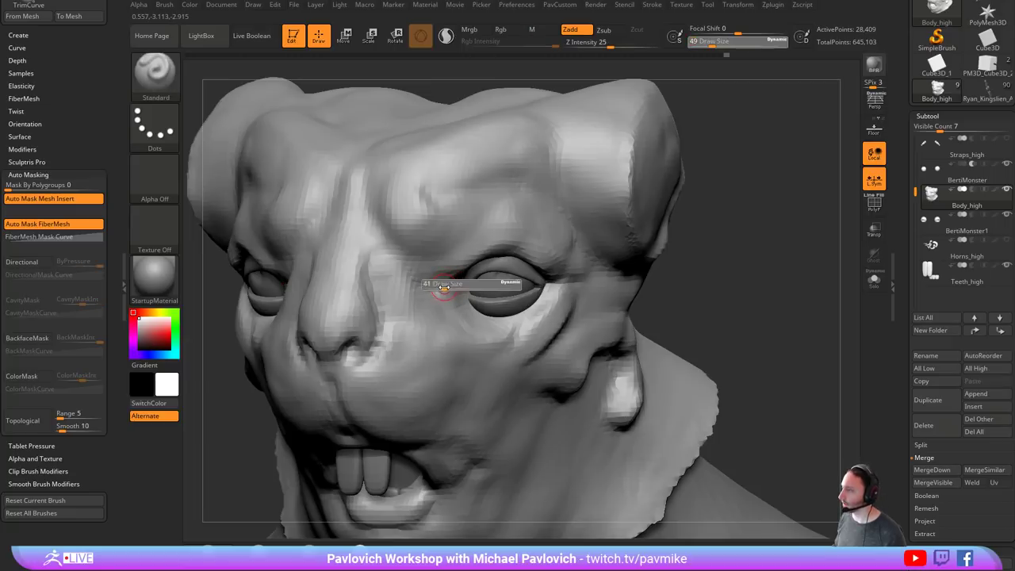
pyautogui.click(445, 295)
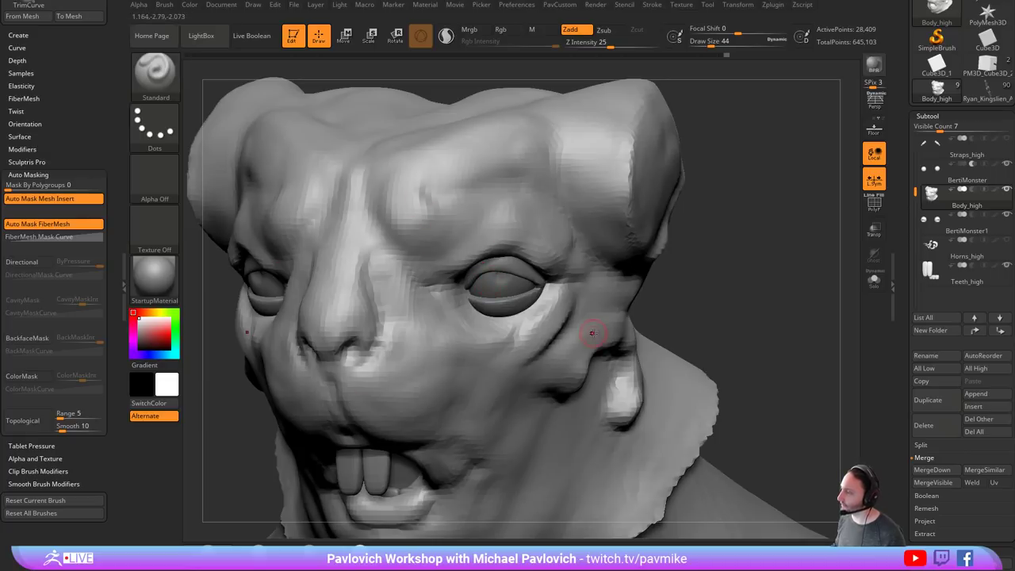
# - Tessellate the skin around the eye in Sculptris Pro mode using the Smooth brush at draw size 39, Z Intensity 0, with Rgb off
pyautogui.click(446, 36)
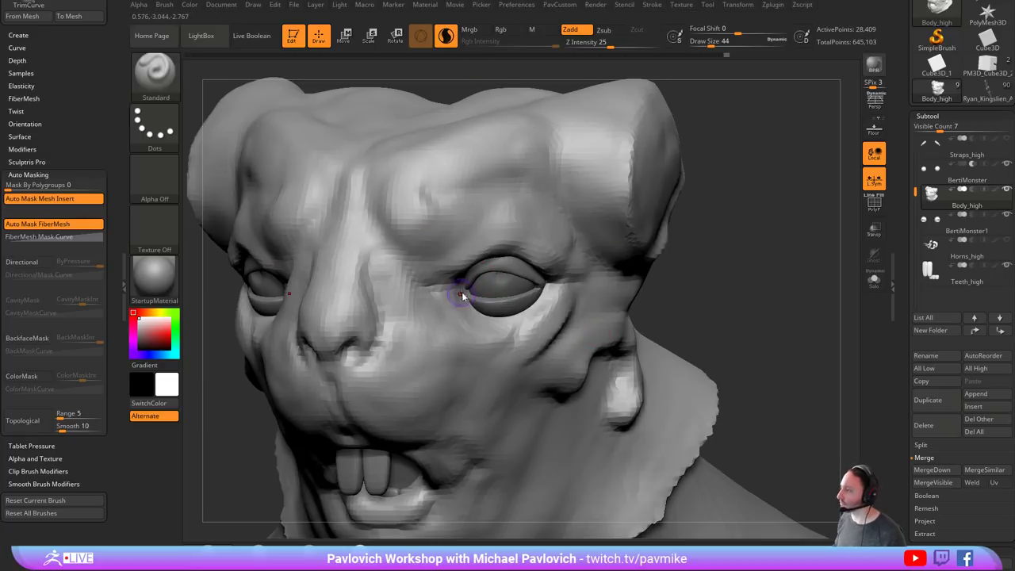
pyautogui.press('s')
pyautogui.moveTo(462, 295)
pyautogui.mouseDown()
pyautogui.moveTo(446, 283)
pyautogui.moveTo(457, 288)
pyautogui.mouseUp()
pyautogui.press('s')
pyautogui.press('s')
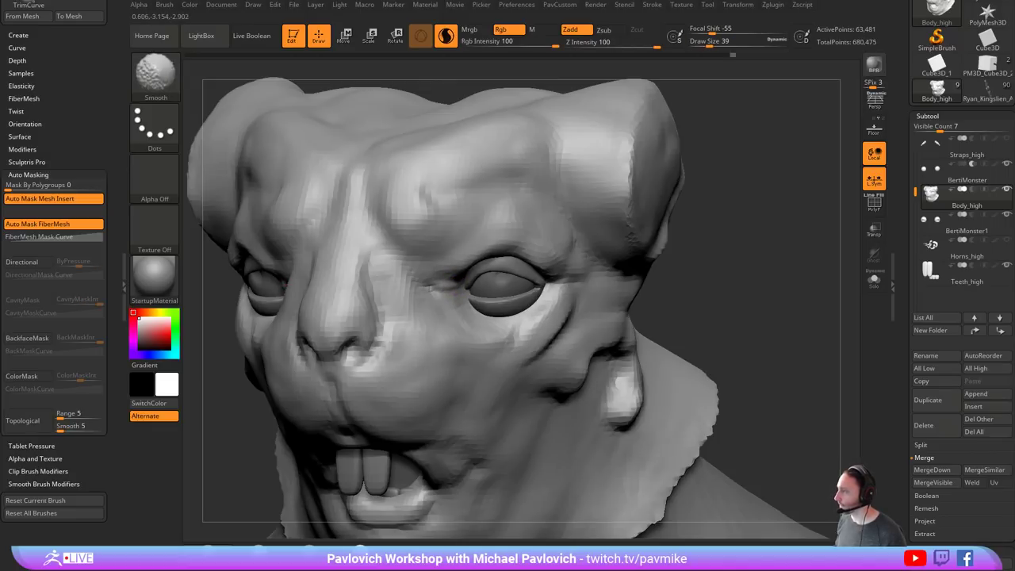
pyautogui.click(501, 29)
pyautogui.keyDown('shift'); pyautogui.moveTo(597, 43); pyautogui.dragTo(559, 46); pyautogui.keyUp('shift')
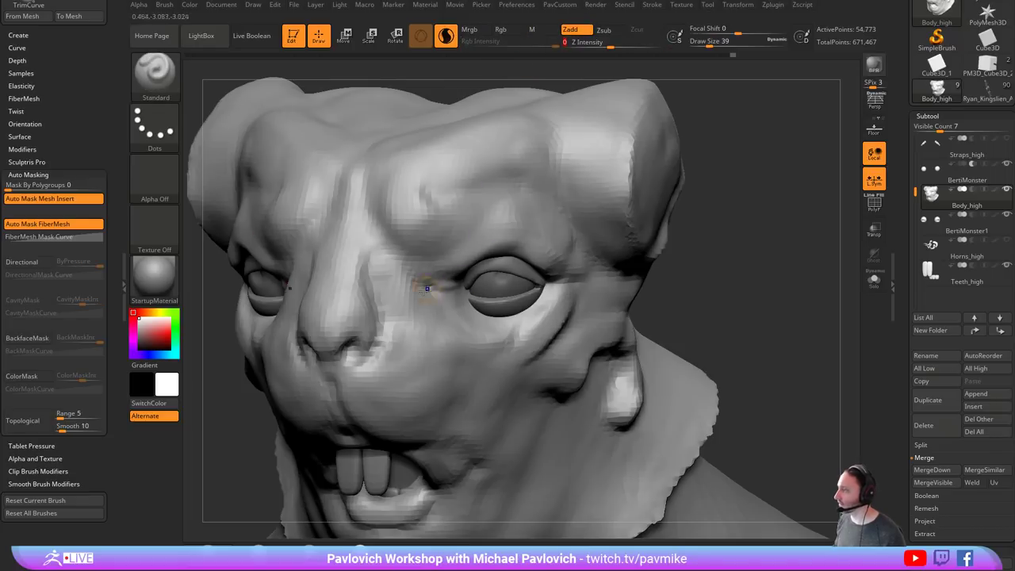
pyautogui.moveTo(424, 289)
pyautogui.keyDown('shift'); pyautogui.mouseDown()
pyautogui.moveTo(402, 297)
pyautogui.moveTo(441, 260)
pyautogui.moveTo(420, 248)
pyautogui.moveTo(515, 222)
pyautogui.mouseUp(); pyautogui.keyUp('shift')
pyautogui.click(875, 207)
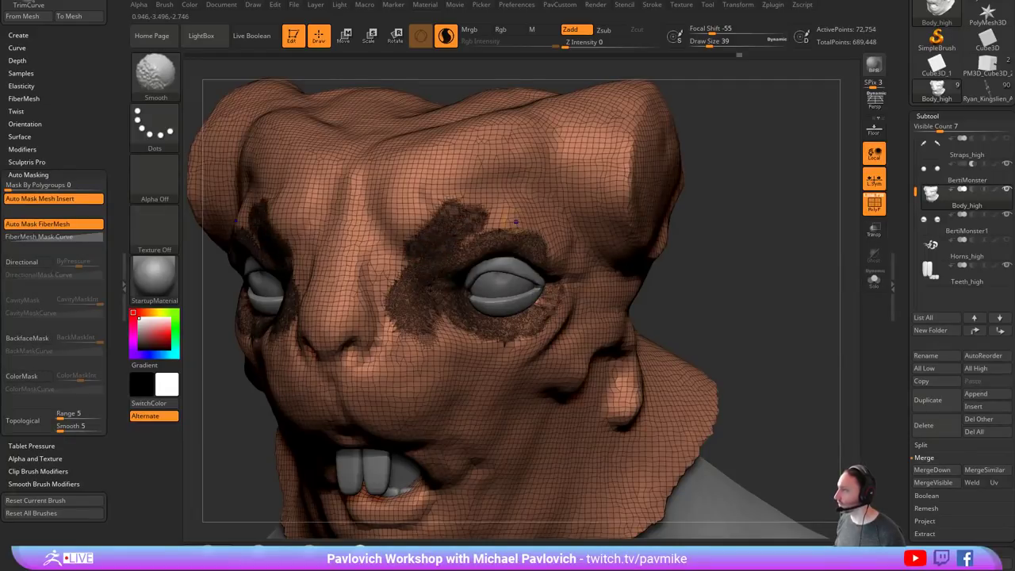
pyautogui.moveTo(430, 333)
pyautogui.keyDown('shift'); pyautogui.mouseDown()
pyautogui.moveTo(486, 338)
pyautogui.moveTo(553, 258)
pyautogui.moveTo(470, 251)
pyautogui.moveTo(525, 259)
pyautogui.mouseUp(); pyautogui.keyUp('shift')
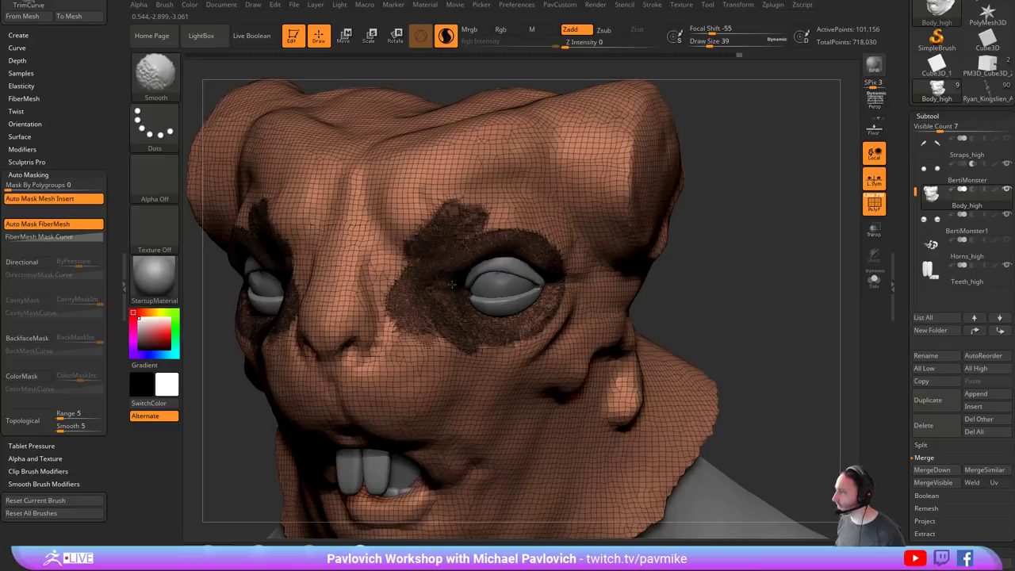
# - Turn off Sculptris Pro and try a Standard brush stroke at draw size 27 under the inner eye, undoing it
pyautogui.click(446, 36)
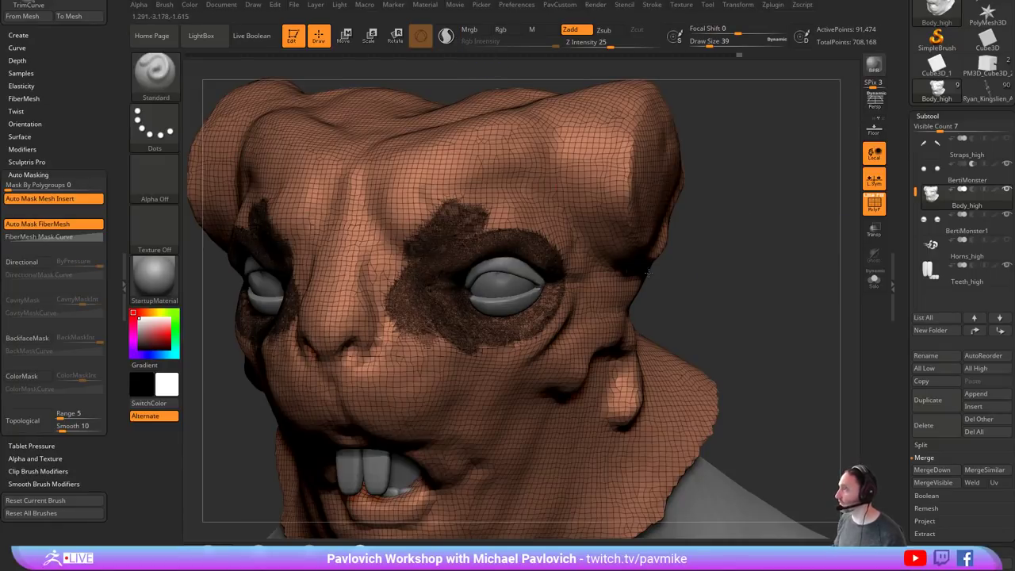
pyautogui.click(875, 207)
pyautogui.press('s')
pyautogui.moveTo(449, 285); pyautogui.dragTo(446, 286)
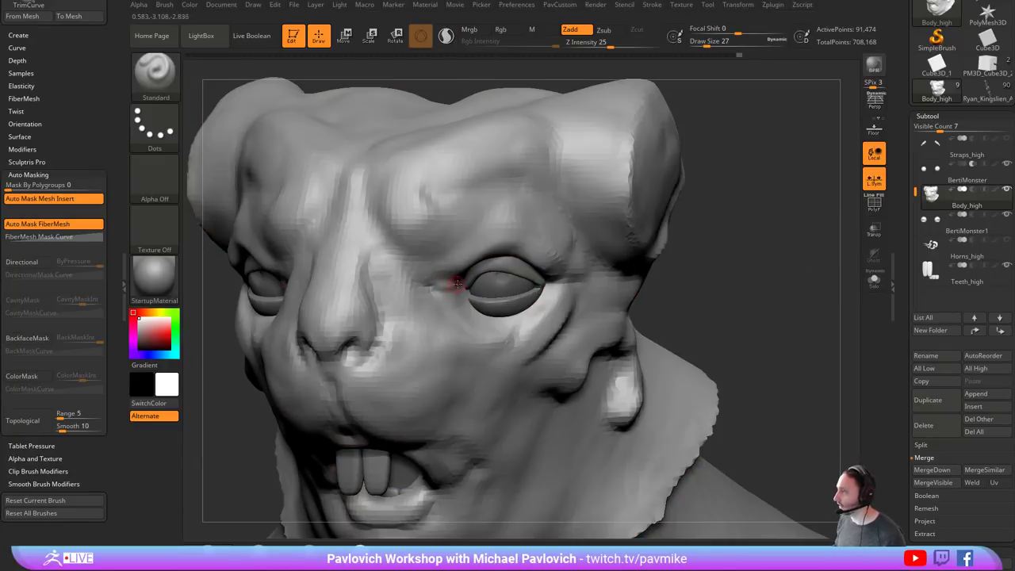
pyautogui.moveTo(473, 316); pyautogui.dragTo(514, 319)
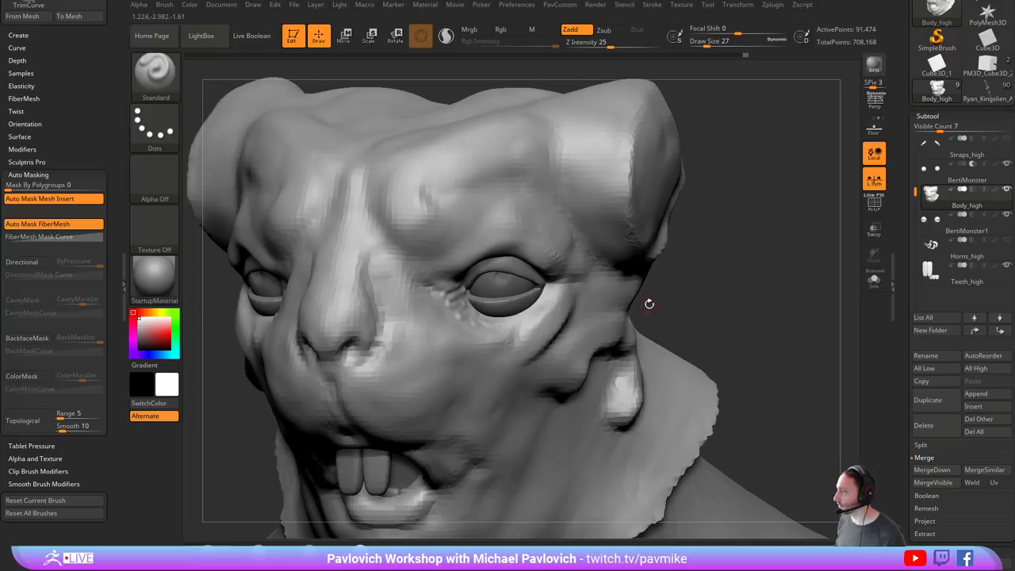
pyautogui.hotkey('ctrl', 'z')
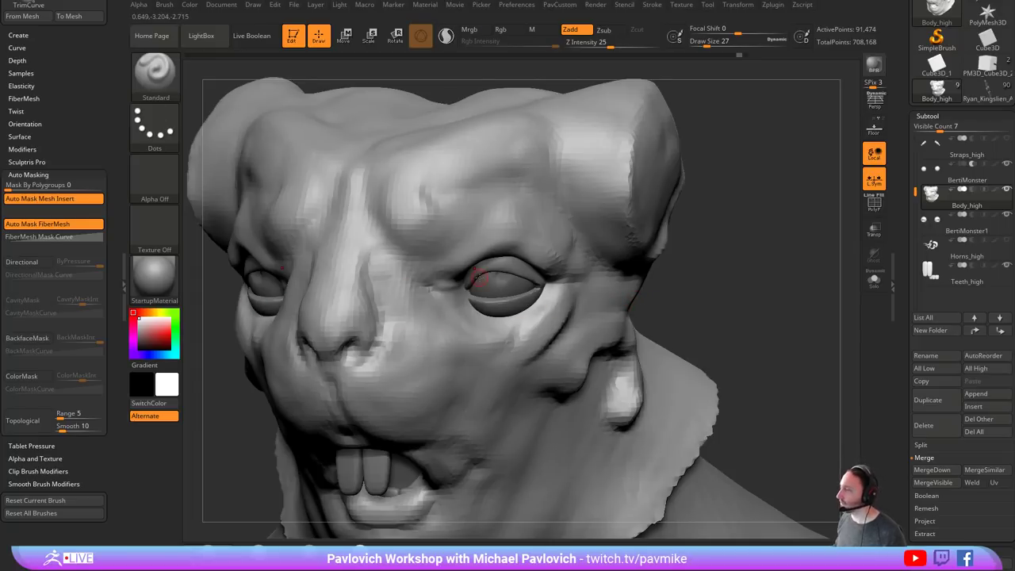
# - Adjust the Smooth brush's Z Intensity and choose SmoothStronger as the smoothing brush
pyautogui.press('shift')
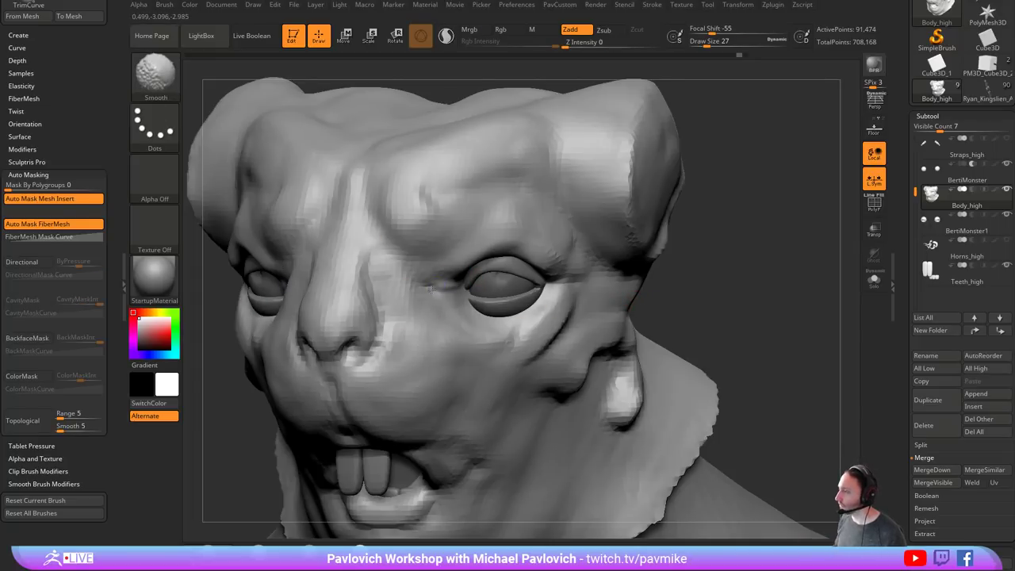
pyautogui.moveTo(599, 43)
pyautogui.keyDown('shift'); pyautogui.mouseDown()
pyautogui.moveTo(650, 46)
pyautogui.moveTo(624, 46)
pyautogui.mouseUp(); pyautogui.keyUp('shift')
pyautogui.keyDown('shift'); pyautogui.click(616, 46); pyautogui.keyUp('shift')
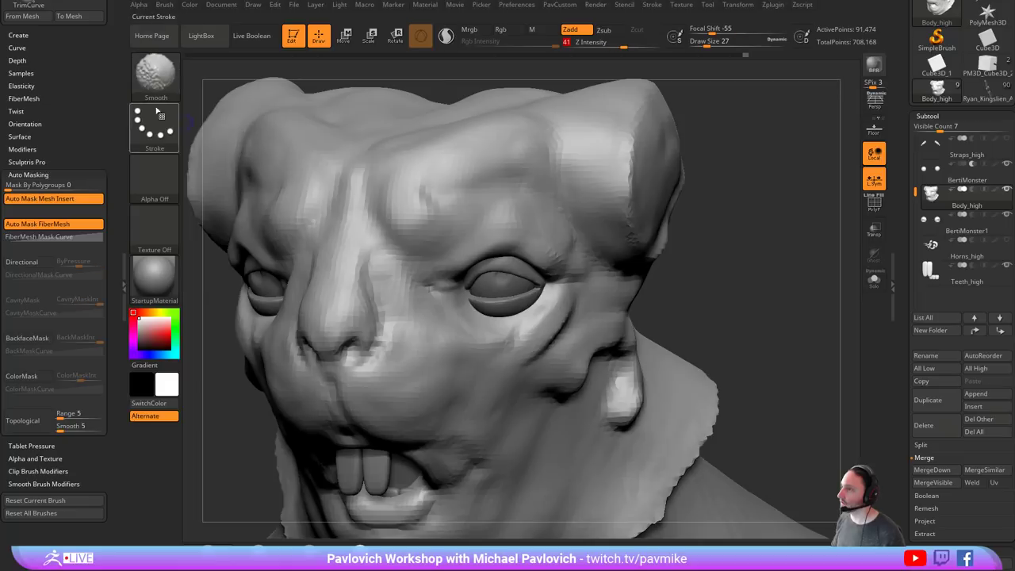
pyautogui.keyDown('shift'); pyautogui.click(155, 80); pyautogui.keyUp('shift')
pyautogui.keyDown('shift'); pyautogui.click(185, 337); pyautogui.keyUp('shift')
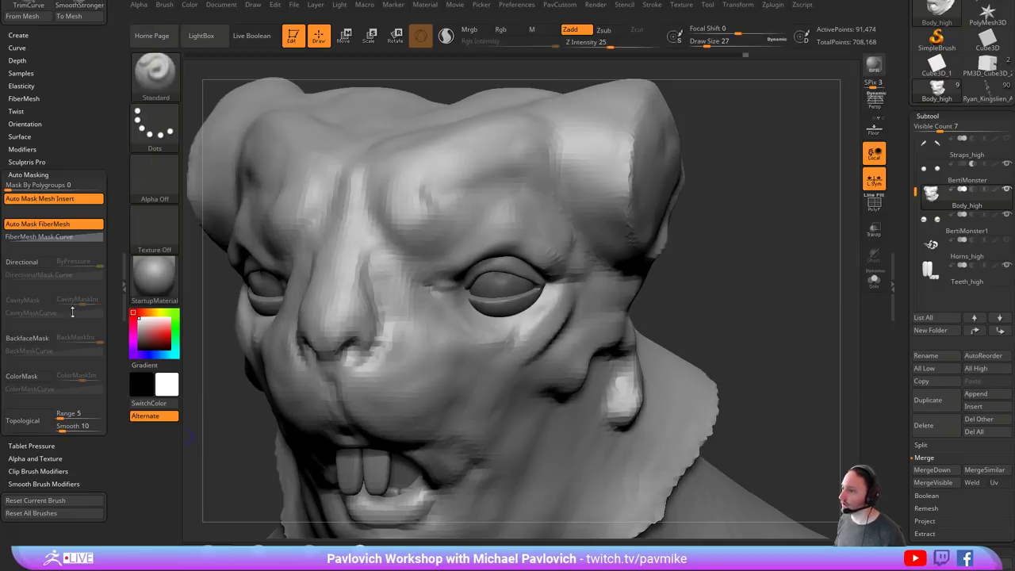
# - Examine the Smooth Brush Modifiers and browse the available Smooth brushes in LightBox
pyautogui.click(46, 484)
pyautogui.moveTo(88, 467); pyautogui.dragTo(89, 273)
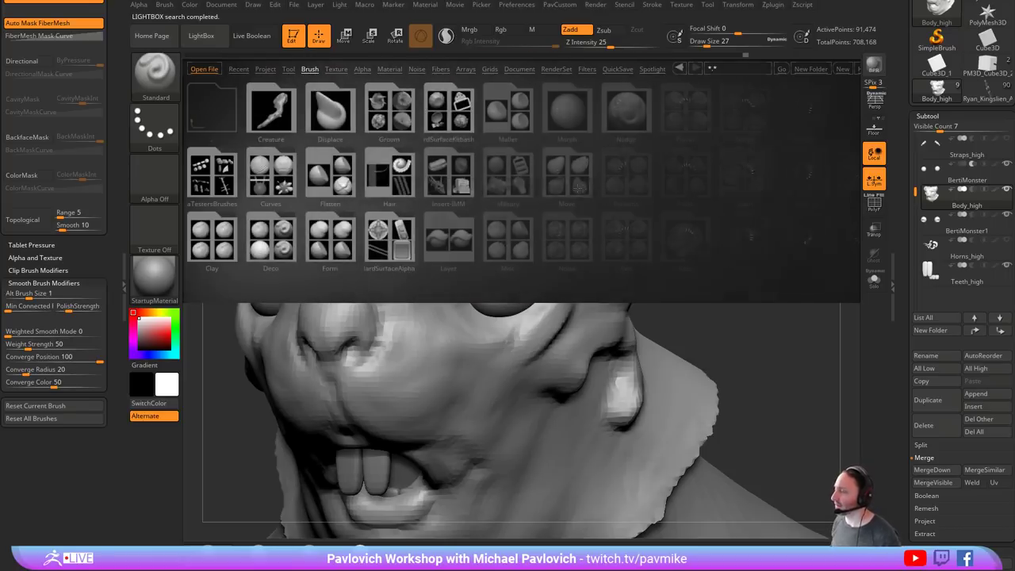
pyautogui.moveTo(703, 219); pyautogui.dragTo(670, 212)
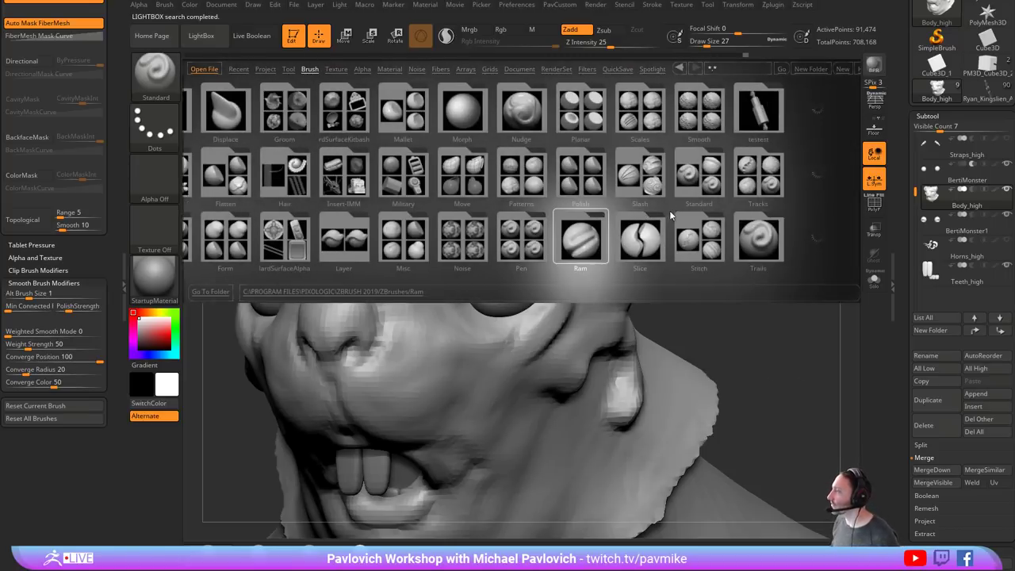
pyautogui.doubleClick(666, 111)
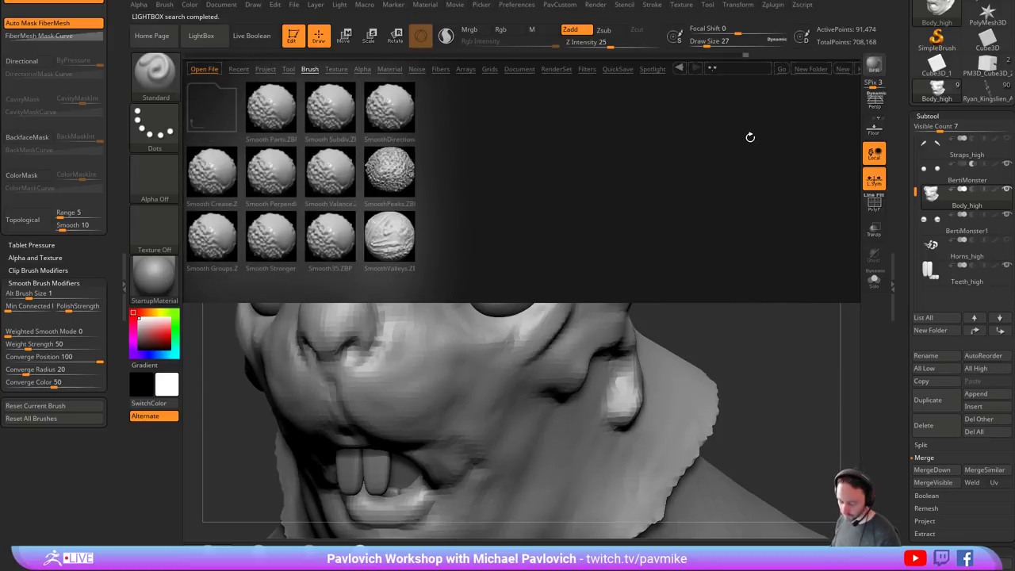
pyautogui.press(',')
# - Set the draw size to 71 and remesh the body with DynaMesh, checking the even topology in Polyframe display
pyautogui.press('s')
pyautogui.moveTo(682, 274); pyautogui.dragTo(692, 274)
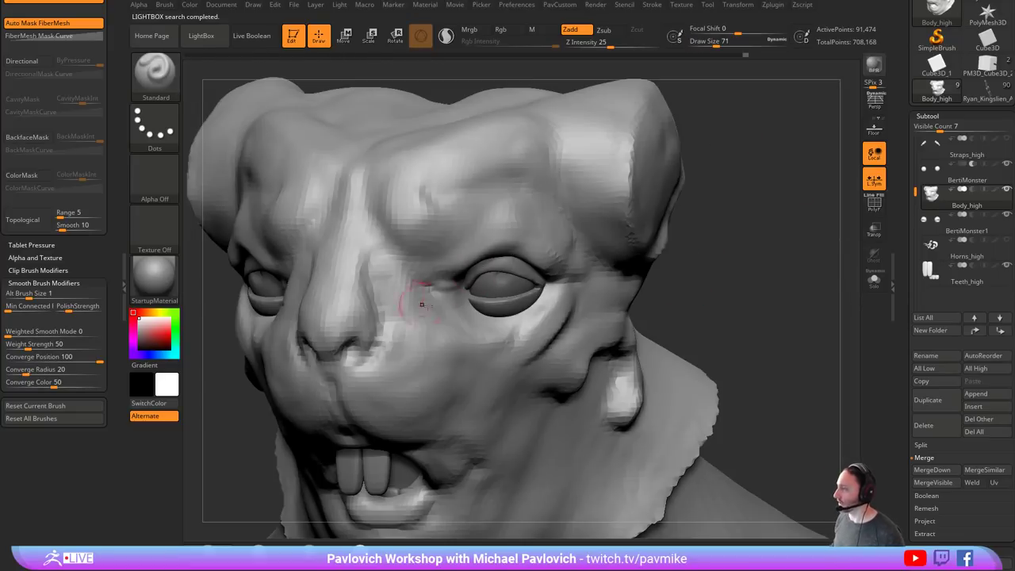
pyautogui.click(874, 204)
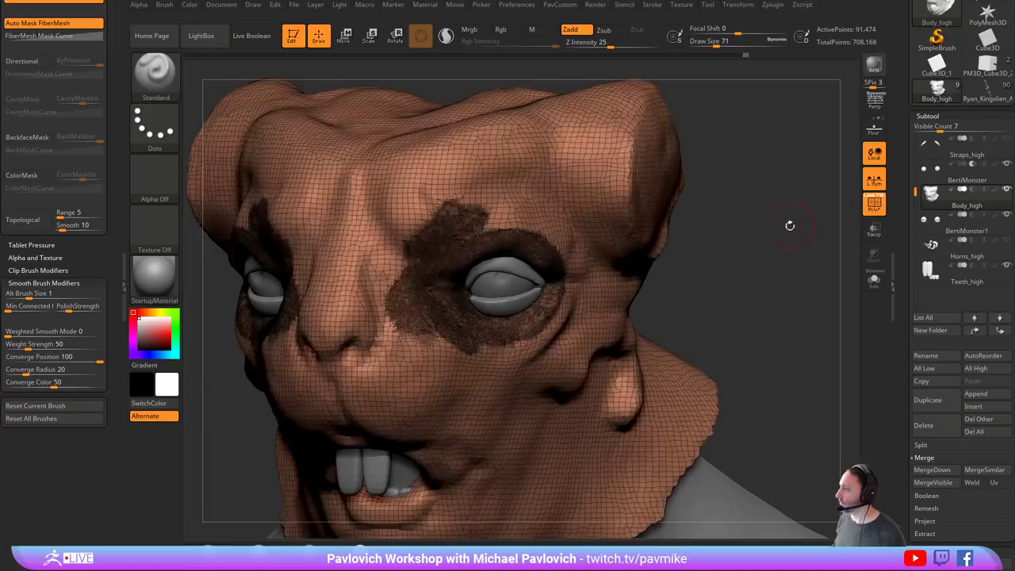
pyautogui.press('space')
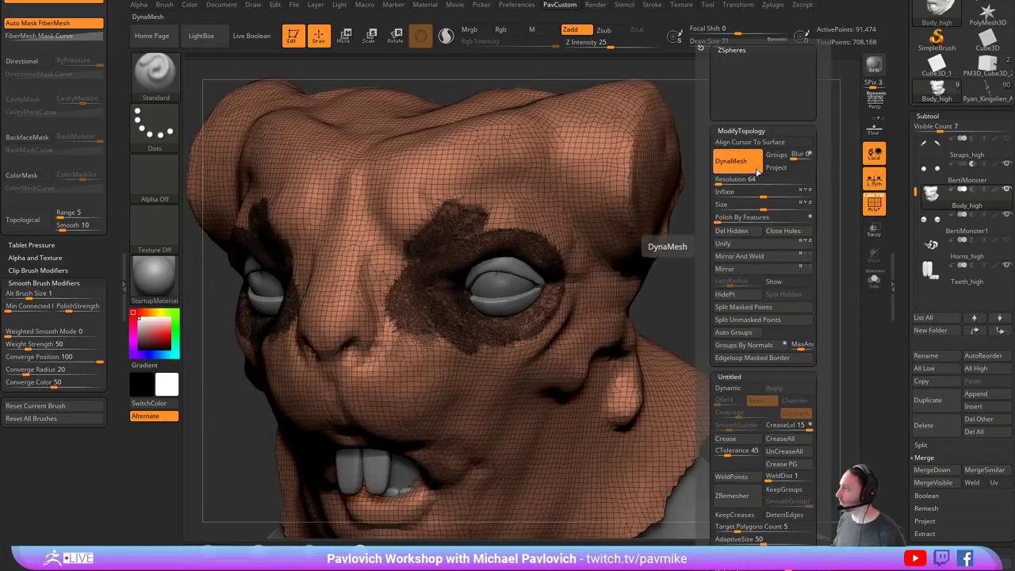
pyautogui.keyDown('ctrl'); pyautogui.moveTo(764, 270); pyautogui.dragTo(792, 320); pyautogui.keyUp('ctrl')
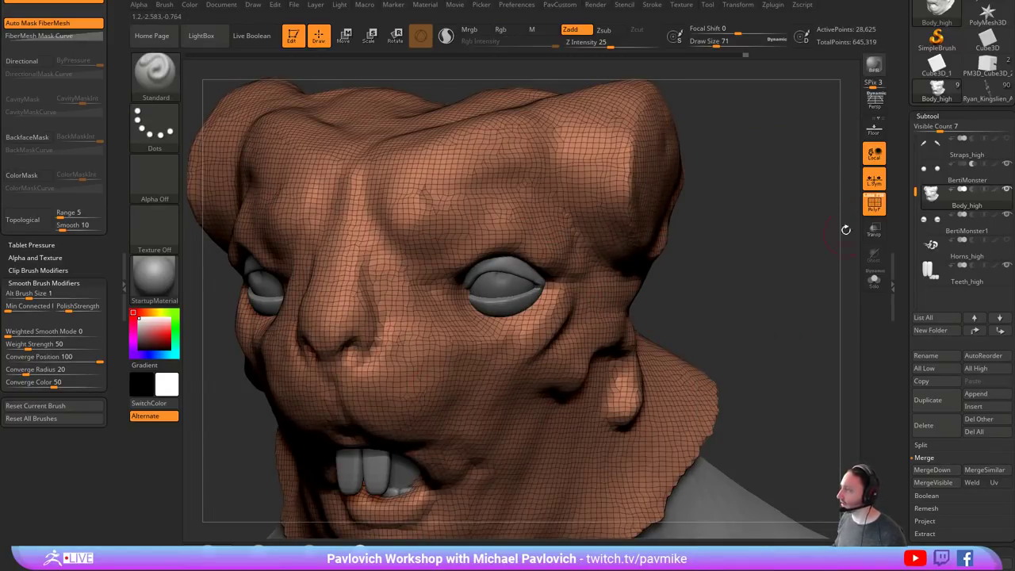
pyautogui.click(868, 213)
# - Carve the crease between the temple and the horn base with the DamStandard brush at draw size 71
pyautogui.press('b')
pyautogui.press('d')
pyautogui.press('s')
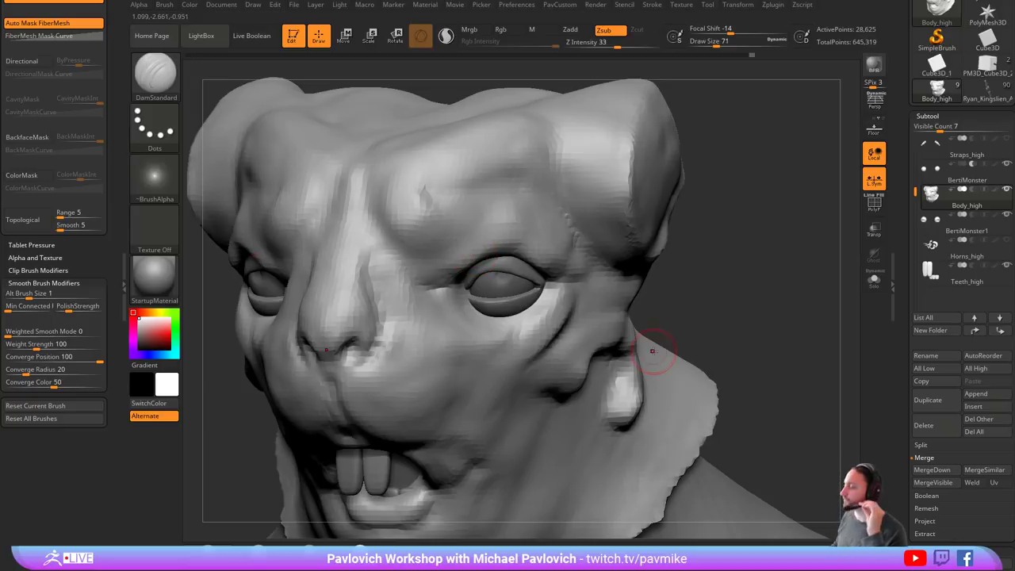
# - Build up the skin around the eye and upper cheek with the Clay brush at draw size 74
pyautogui.press('b')
pyautogui.press('c')
pyautogui.press('l')
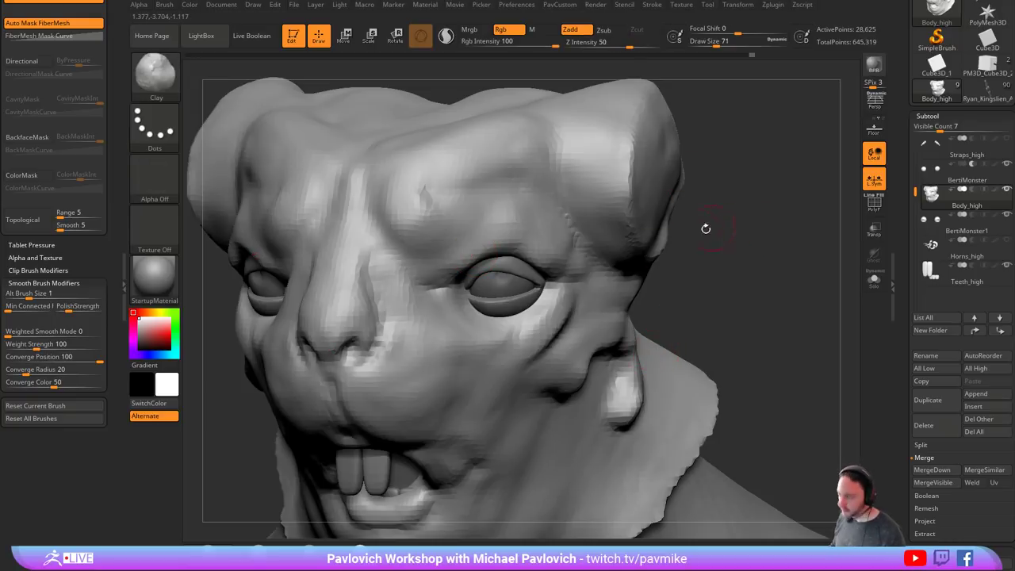
pyautogui.press('s')
pyautogui.click(499, 270)
pyautogui.moveTo(448, 265)
pyautogui.mouseDown()
pyautogui.moveTo(433, 203)
pyautogui.moveTo(427, 209)
pyautogui.moveTo(446, 240)
pyautogui.mouseUp()
pyautogui.moveTo(716, 254); pyautogui.dragTo(623, 244)
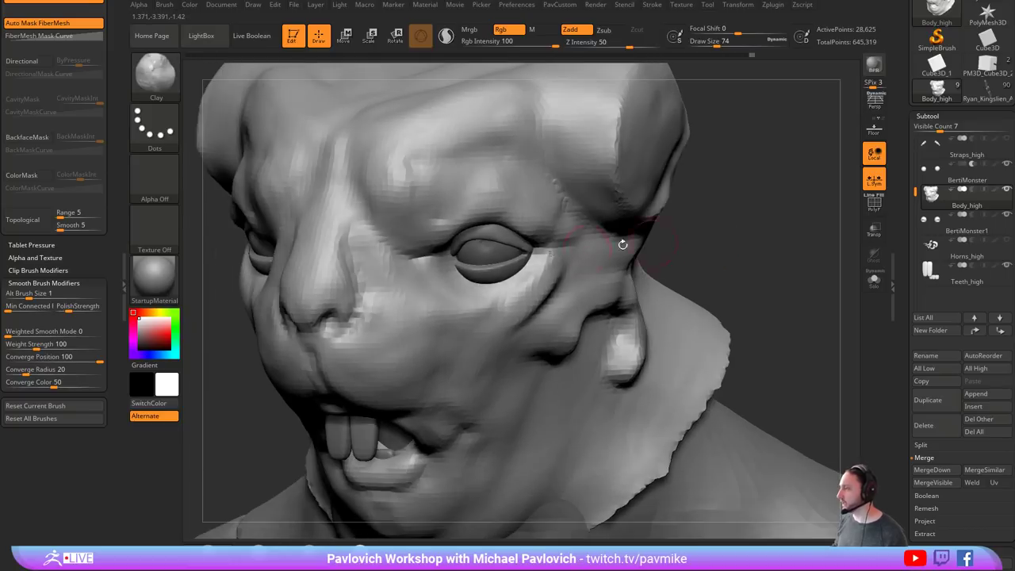
pyautogui.moveTo(420, 286); pyautogui.dragTo(473, 294)
pyautogui.moveTo(729, 266); pyautogui.dragTo(810, 271)
pyautogui.moveTo(510, 299)
pyautogui.mouseDown()
pyautogui.moveTo(510, 311)
pyautogui.moveTo(530, 306)
pyautogui.moveTo(486, 369)
pyautogui.mouseUp()
pyautogui.moveTo(658, 305)
pyautogui.mouseDown()
pyautogui.moveTo(516, 303)
pyautogui.moveTo(501, 330)
pyautogui.mouseUp()
pyautogui.moveTo(659, 278)
pyautogui.mouseDown()
pyautogui.moveTo(730, 277)
pyautogui.moveTo(742, 295)
pyautogui.mouseUp()
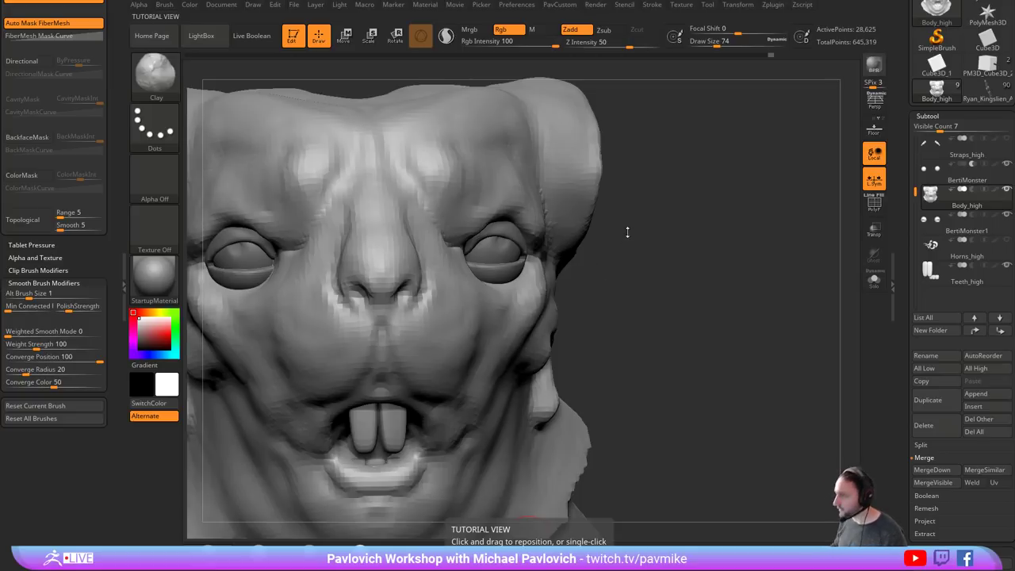
# - Reshape the nose tip and nostril area with the Move Topological brush at draw size 140
pyautogui.moveTo(649, 263)
pyautogui.keyDown('alt'); pyautogui.mouseDown()
pyautogui.moveTo(693, 288)
pyautogui.moveTo(706, 279)
pyautogui.moveTo(654, 274)
pyautogui.moveTo(619, 293)
pyautogui.mouseUp(); pyautogui.keyUp('alt')
pyautogui.press('s')
pyautogui.press('b')
pyautogui.press('m')
pyautogui.press('t')
pyautogui.keyDown('alt'); pyautogui.moveTo(677, 311); pyautogui.dragTo(658, 301); pyautogui.keyUp('alt')
pyautogui.moveTo(582, 279); pyautogui.dragTo(560, 290)
pyautogui.moveTo(555, 293)
pyautogui.mouseDown()
pyautogui.moveTo(541, 296)
pyautogui.moveTo(555, 281)
pyautogui.mouseUp()
pyautogui.moveTo(759, 317)
pyautogui.keyDown('alt'); pyautogui.mouseDown()
pyautogui.moveTo(696, 299)
pyautogui.moveTo(687, 317)
pyautogui.mouseUp(); pyautogui.keyUp('alt')
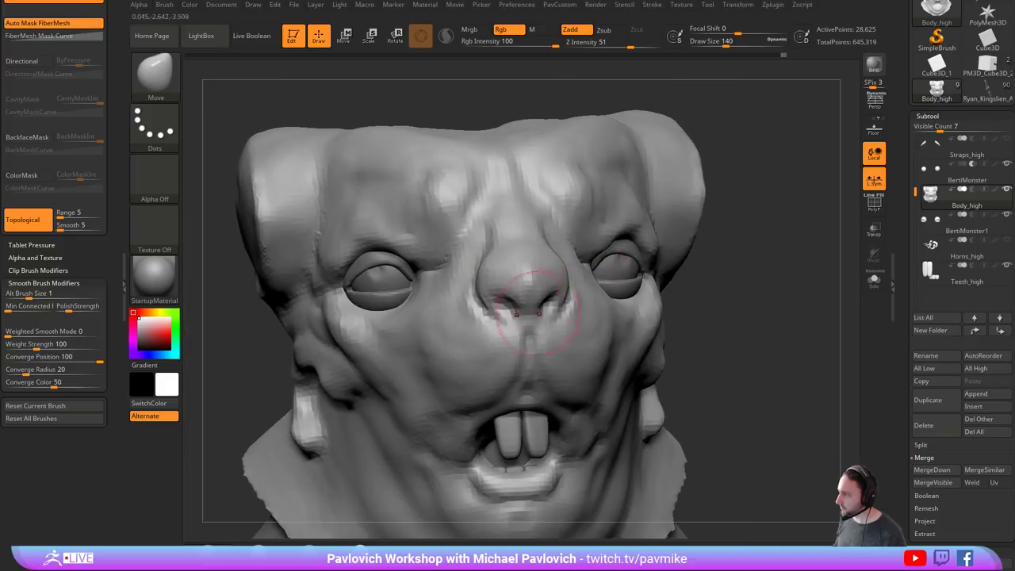
pyautogui.moveTo(515, 308)
pyautogui.mouseDown()
pyautogui.moveTo(486, 298)
pyautogui.moveTo(512, 308)
pyautogui.mouseUp()
# - Refine the nostrils and underside of the nose from front and side with Move Topological, varying draw size between 83 and 136
pyautogui.press('s')
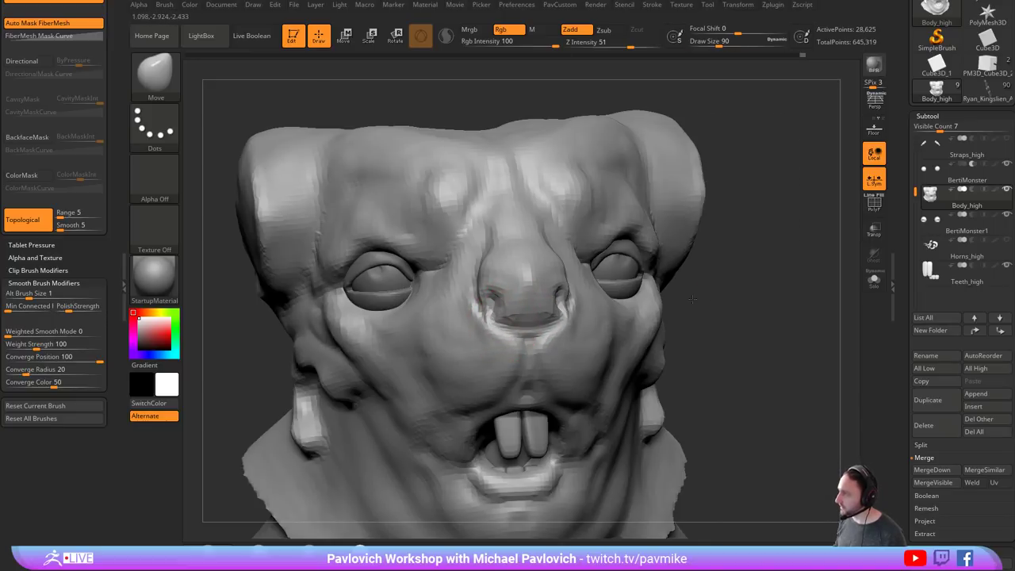
pyautogui.moveTo(692, 298)
pyautogui.mouseDown()
pyautogui.moveTo(540, 292)
pyautogui.moveTo(549, 287)
pyautogui.mouseUp()
pyautogui.press('s')
pyautogui.press('s')
pyautogui.moveTo(551, 285); pyautogui.dragTo(525, 285)
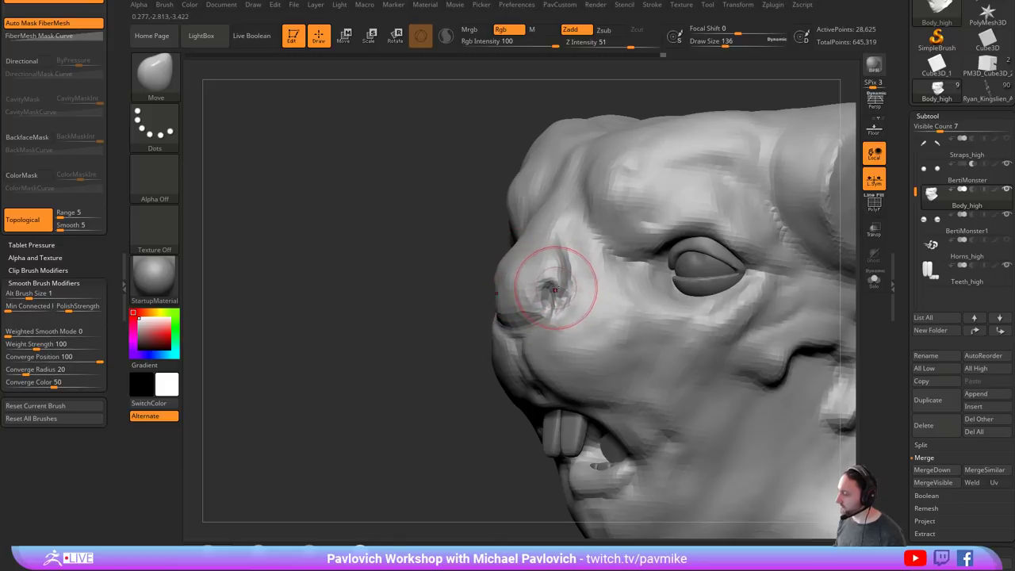
pyautogui.moveTo(446, 335); pyautogui.dragTo(698, 336)
pyautogui.press('s')
pyautogui.moveTo(490, 330); pyautogui.dragTo(487, 328)
pyautogui.moveTo(508, 310); pyautogui.dragTo(528, 309, button='right')
pyautogui.press('s')
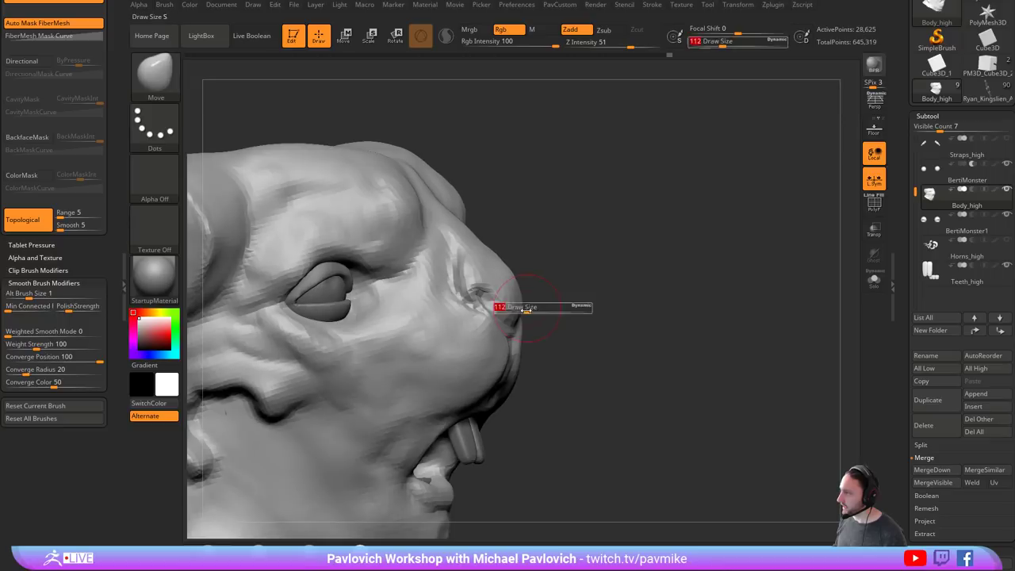
pyautogui.moveTo(528, 310); pyautogui.dragTo(522, 309)
pyautogui.moveTo(517, 312); pyautogui.dragTo(495, 313, button='right')
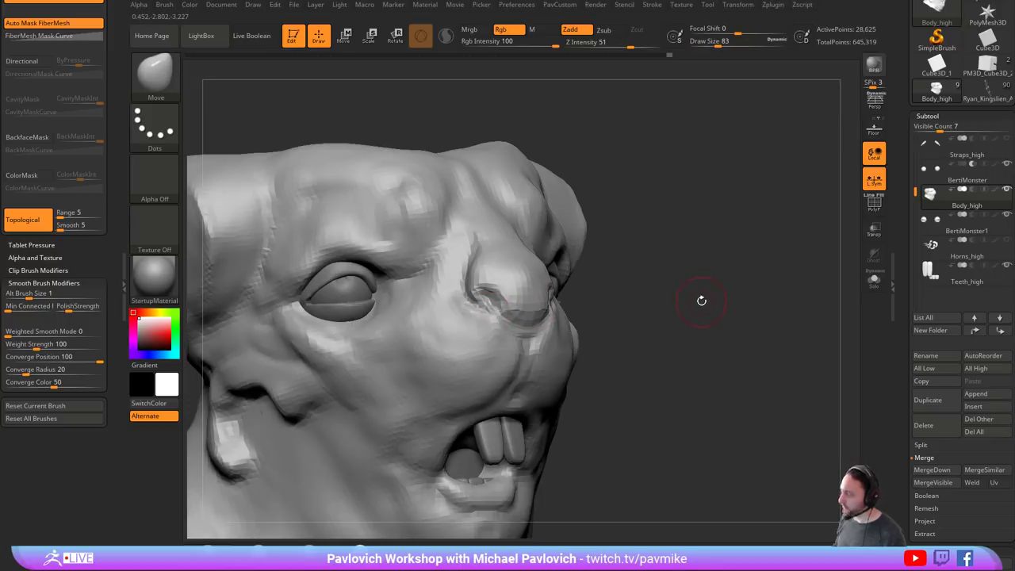
# - Add volume beneath the nostrils and along the upper muzzle with the Clay brush at draw size 83
pyautogui.press('b')
pyautogui.press('c')
pyautogui.press('l')
pyautogui.moveTo(704, 278); pyautogui.dragTo(623, 287)
pyautogui.moveTo(560, 322); pyautogui.dragTo(579, 349)
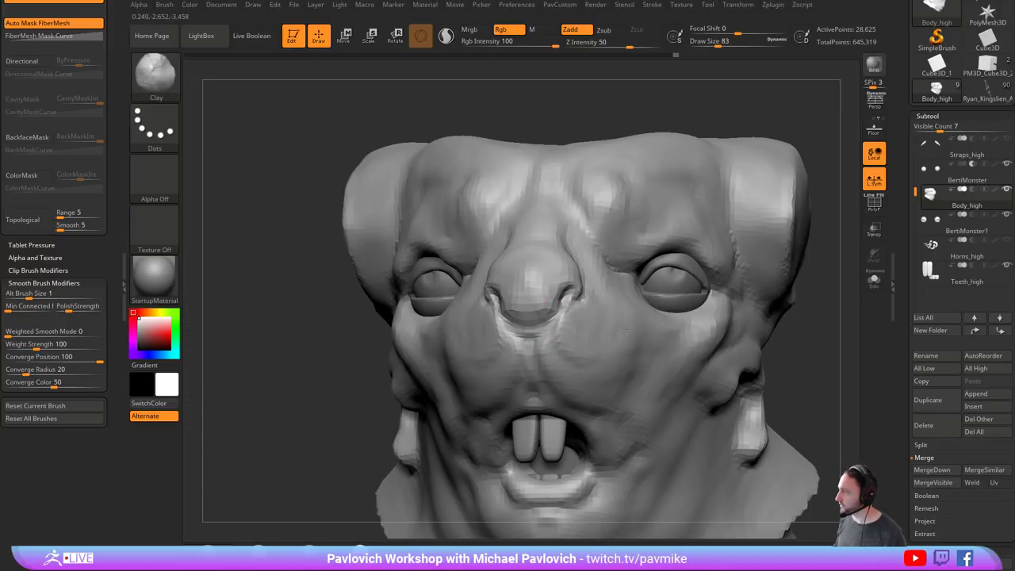
pyautogui.moveTo(819, 323)
pyautogui.keyDown('alt'); pyautogui.mouseDown()
pyautogui.moveTo(746, 320)
pyautogui.moveTo(825, 319)
pyautogui.mouseUp(); pyautogui.keyUp('alt')
pyautogui.moveTo(428, 306)
pyautogui.mouseDown()
pyautogui.moveTo(412, 341)
pyautogui.moveTo(432, 356)
pyautogui.mouseUp()
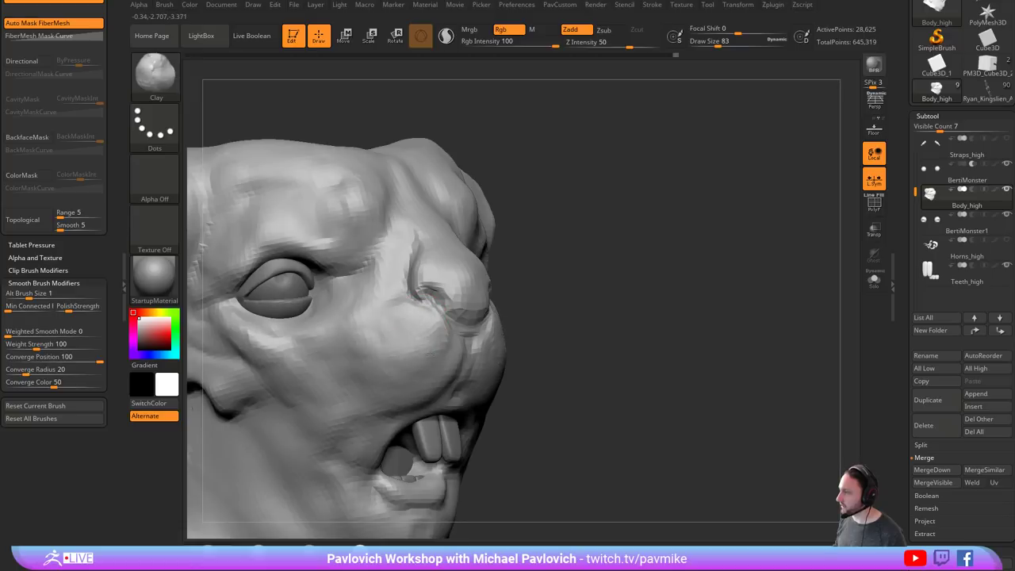
pyautogui.moveTo(674, 311); pyautogui.dragTo(565, 291)
pyautogui.moveTo(778, 332); pyautogui.dragTo(852, 330)
# - Remesh the body with DynaMesh and subdivide it into a denser mesh
pyautogui.moveTo(679, 236); pyautogui.dragTo(707, 303)
pyautogui.press('3')
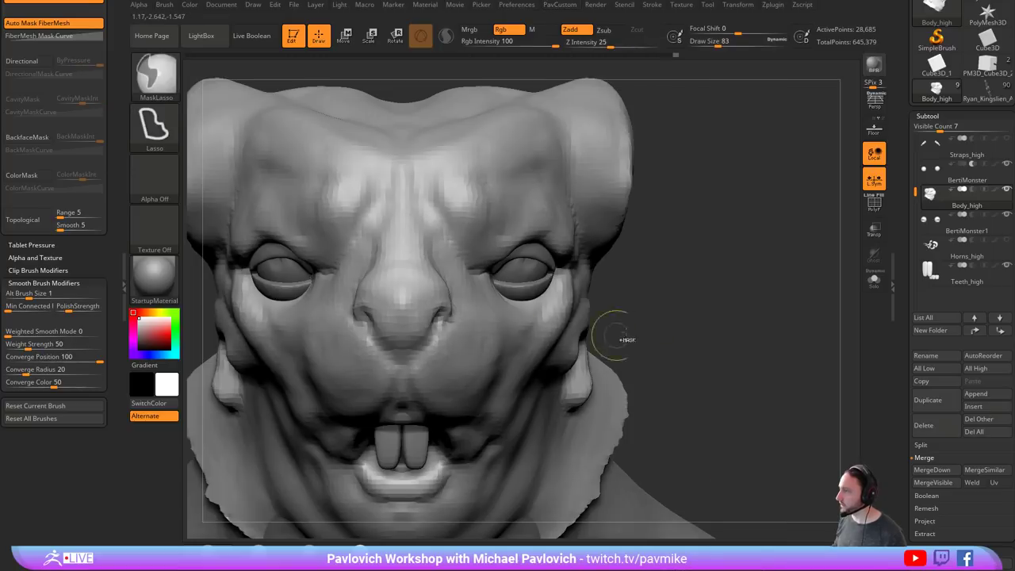
pyautogui.hotkey('ctrl', 'z')
pyautogui.press('3')
# - Carve the nostril rims and the creases at the eye corners with the DamStandard brush at draw size 46
pyautogui.moveTo(670, 184); pyautogui.dragTo(759, 320)
pyautogui.moveTo(734, 238)
pyautogui.keyDown('alt'); pyautogui.mouseDown()
pyautogui.moveTo(722, 271)
pyautogui.moveTo(741, 271)
pyautogui.moveTo(758, 254)
pyautogui.mouseUp(); pyautogui.keyUp('alt')
pyautogui.press('b')
pyautogui.press('d')
pyautogui.press('s')
pyautogui.press('[')
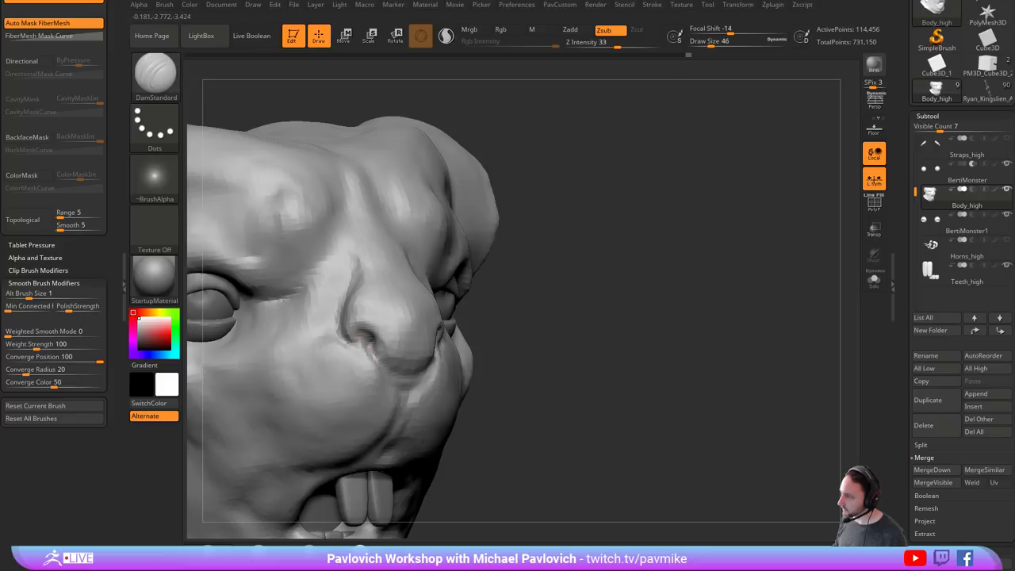
pyautogui.moveTo(545, 357); pyautogui.dragTo(445, 352)
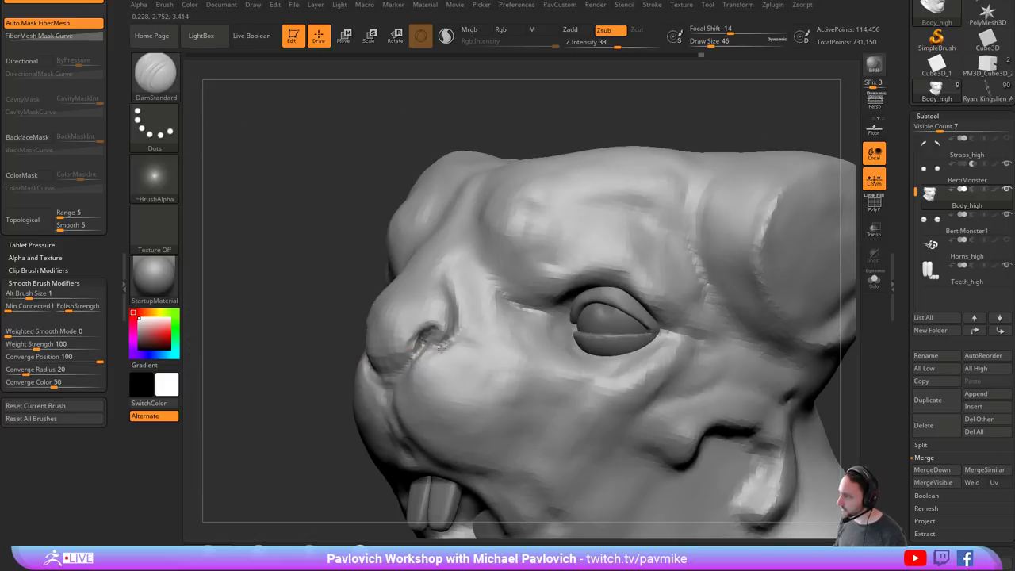
pyautogui.moveTo(733, 135); pyautogui.dragTo(805, 138)
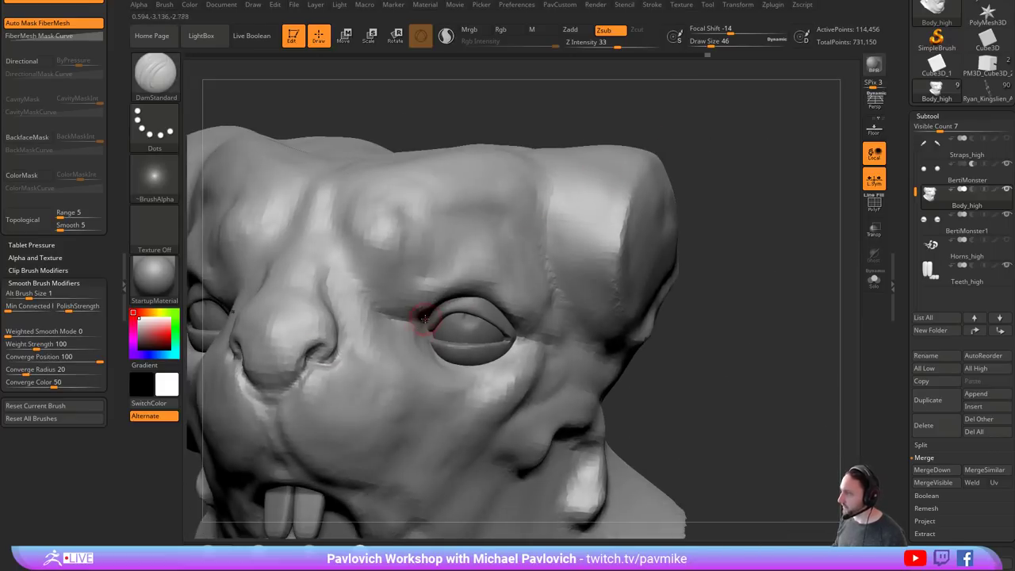
pyautogui.moveTo(700, 285); pyautogui.dragTo(624, 266)
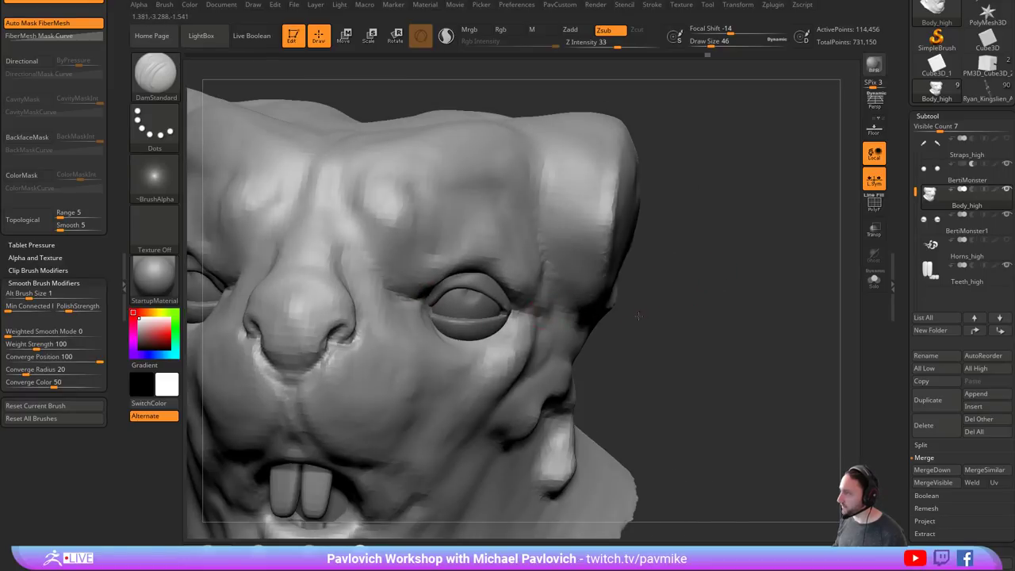
# - Build up a soft skin fold along the underside of the lower eyelid with the Standard brush at draw size 56
pyautogui.moveTo(638, 315); pyautogui.dragTo(579, 324)
pyautogui.press('b')
pyautogui.press('s')
pyautogui.press('t')
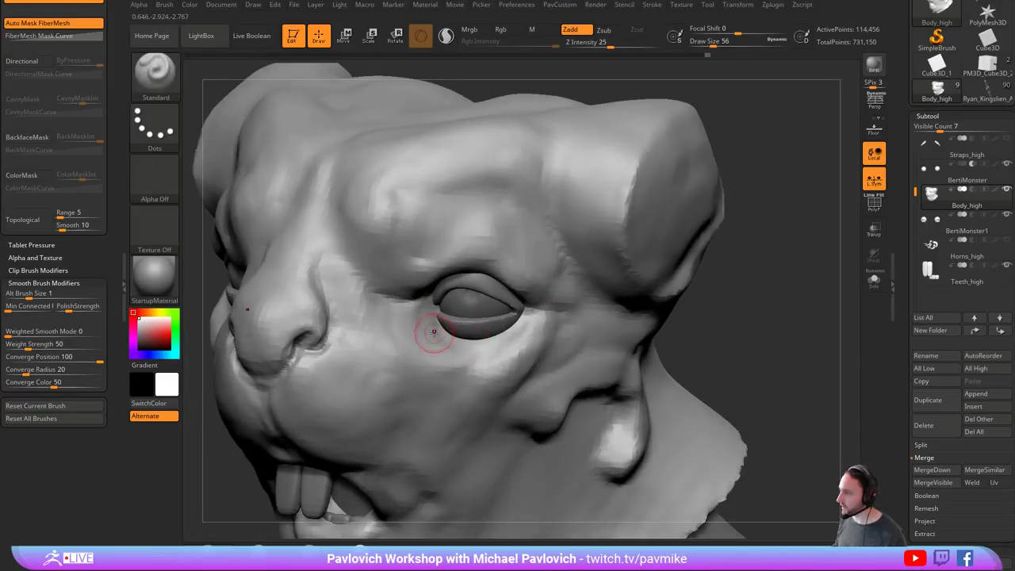
pyautogui.moveTo(435, 337); pyautogui.dragTo(482, 349)
pyautogui.moveTo(681, 313)
pyautogui.mouseDown()
pyautogui.moveTo(753, 315)
pyautogui.moveTo(597, 319)
pyautogui.mouseUp()
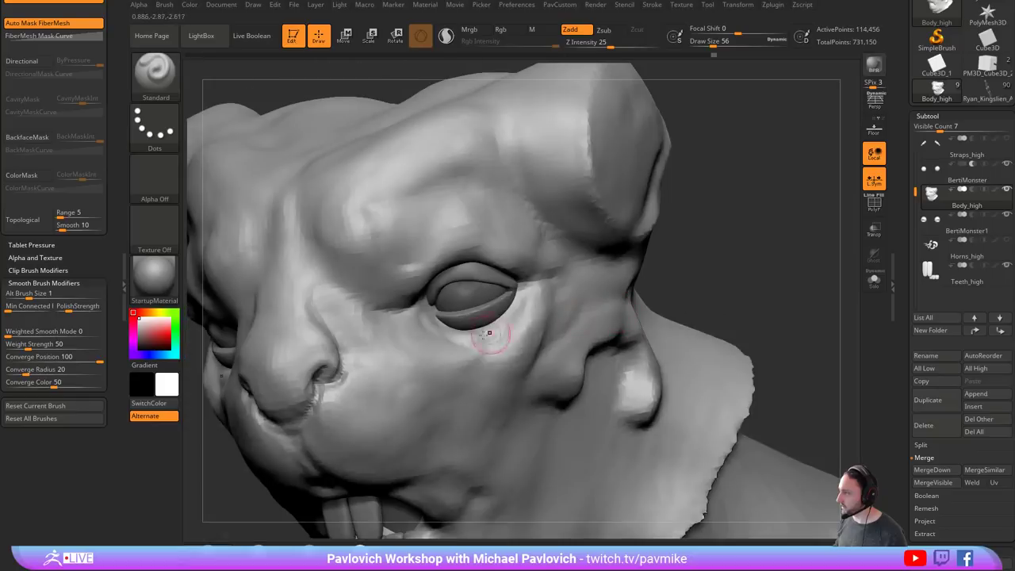
pyautogui.moveTo(480, 338)
pyautogui.mouseDown()
pyautogui.moveTo(516, 314)
pyautogui.moveTo(486, 333)
pyautogui.mouseUp()
pyautogui.moveTo(705, 274)
pyautogui.mouseDown()
pyautogui.moveTo(752, 260)
pyautogui.moveTo(715, 260)
pyautogui.mouseUp()
# - Merge the BertiMonster1 eyelid subtool into Body_high and remesh the combined body with DynaMesh
pyautogui.moveTo(958, 207)
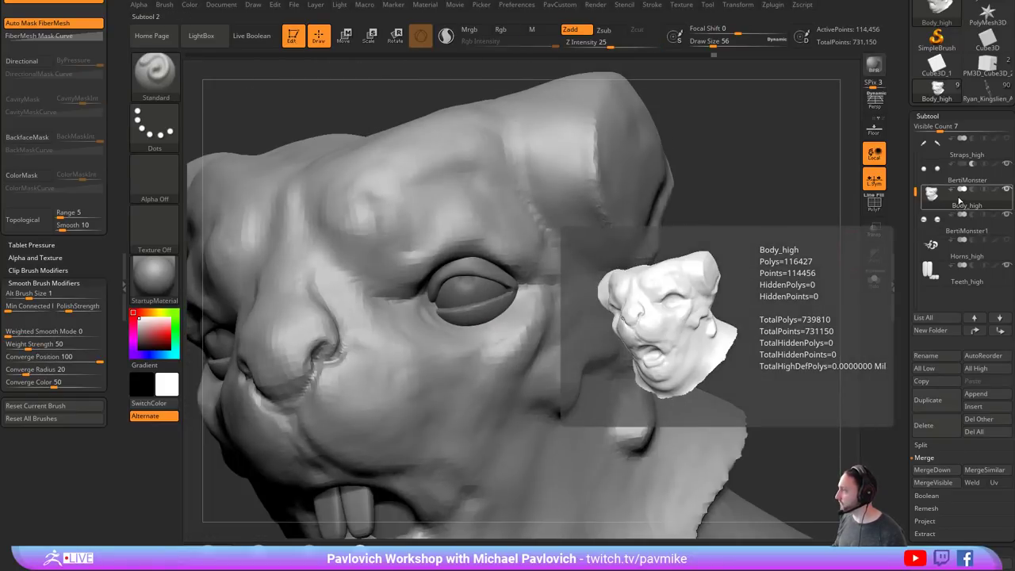
pyautogui.moveTo(962, 228)
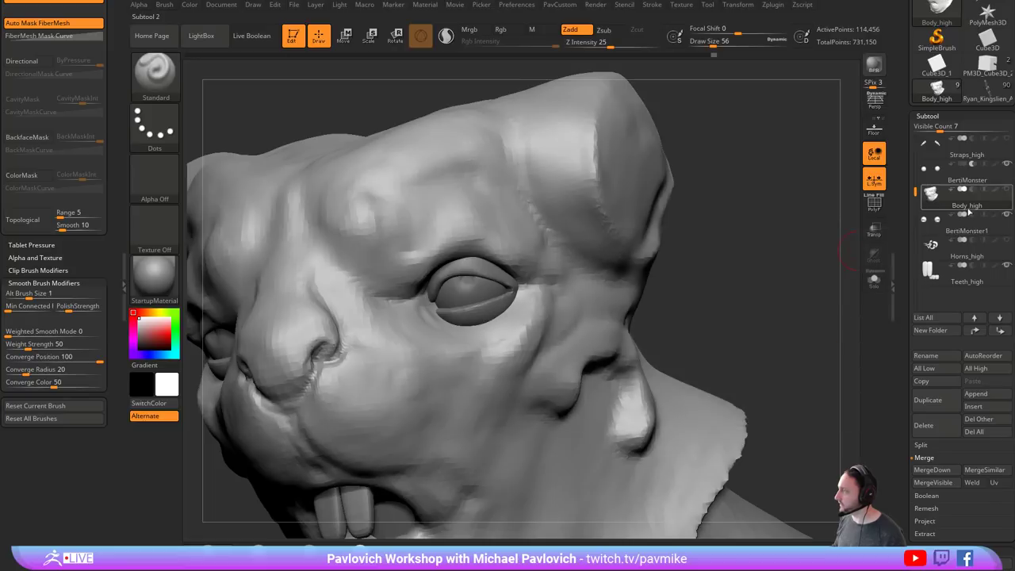
pyautogui.press('ctrl')
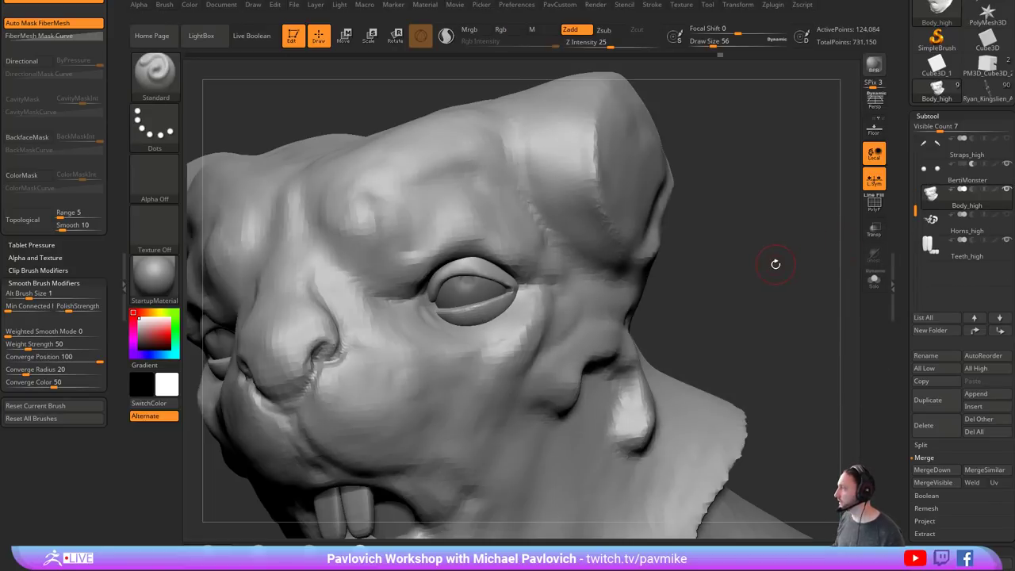
pyautogui.moveTo(764, 260)
pyautogui.keyDown('ctrl'); pyautogui.mouseDown()
pyautogui.moveTo(785, 287)
pyautogui.moveTo(758, 321)
pyautogui.mouseUp(); pyautogui.keyUp('ctrl')
pyautogui.moveTo(695, 262); pyautogui.dragTo(671, 253)
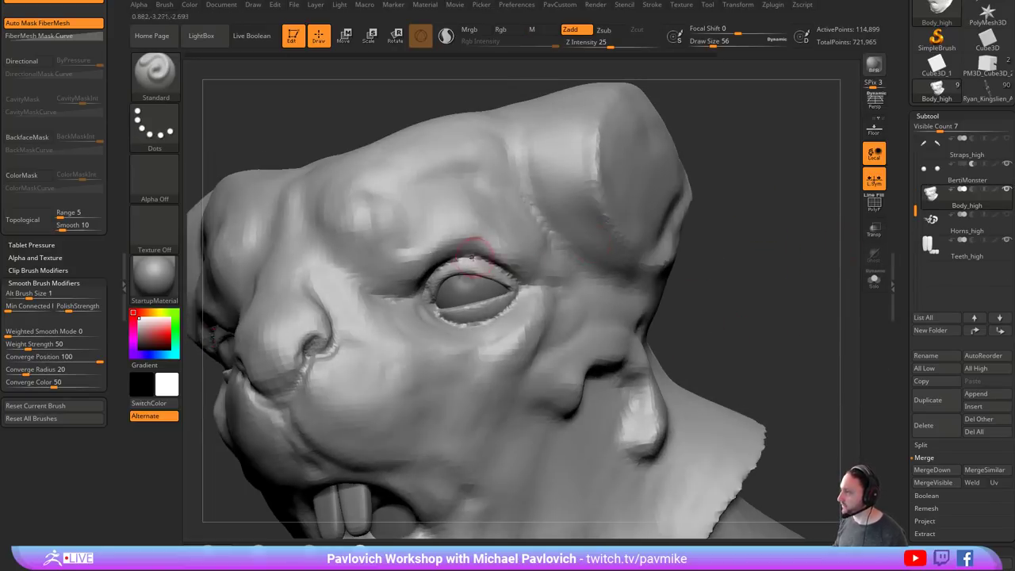
# - Smooth the seams around the merged upper and lower eyelids with SmoothStronger at Z Intensity 37 and draw size 44
pyautogui.moveTo(423, 290)
pyautogui.keyDown('shift'); pyautogui.mouseDown()
pyautogui.moveTo(463, 261)
pyautogui.moveTo(512, 287)
pyautogui.mouseUp(); pyautogui.keyUp('shift')
pyautogui.hotkey('ctrl', 'z')
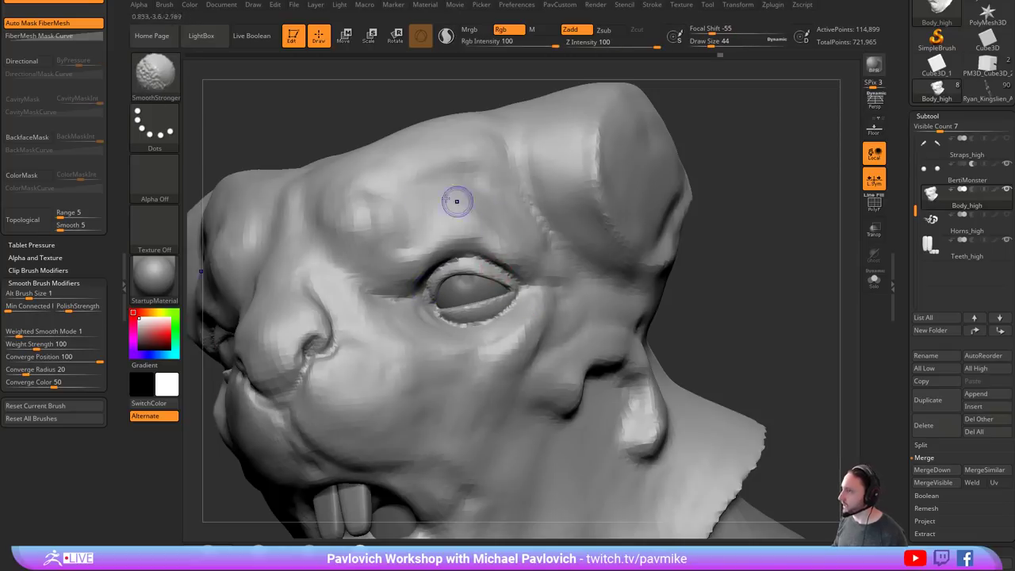
pyautogui.keyDown('shift'); pyautogui.click(622, 45); pyautogui.keyUp('shift')
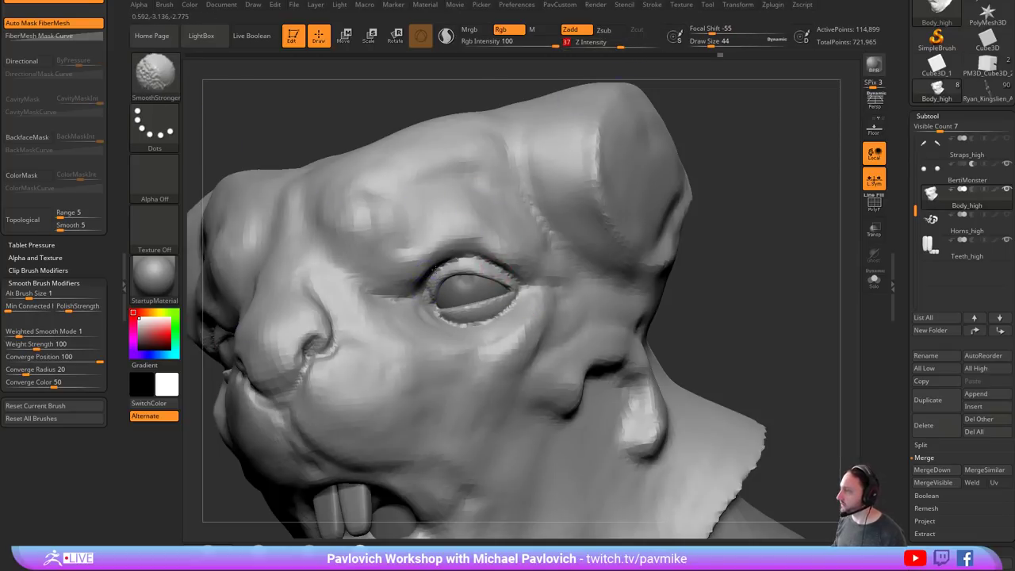
pyautogui.keyDown('shift'); pyautogui.moveTo(428, 276); pyautogui.dragTo(444, 266); pyautogui.keyUp('shift')
pyautogui.moveTo(706, 293); pyautogui.dragTo(733, 303)
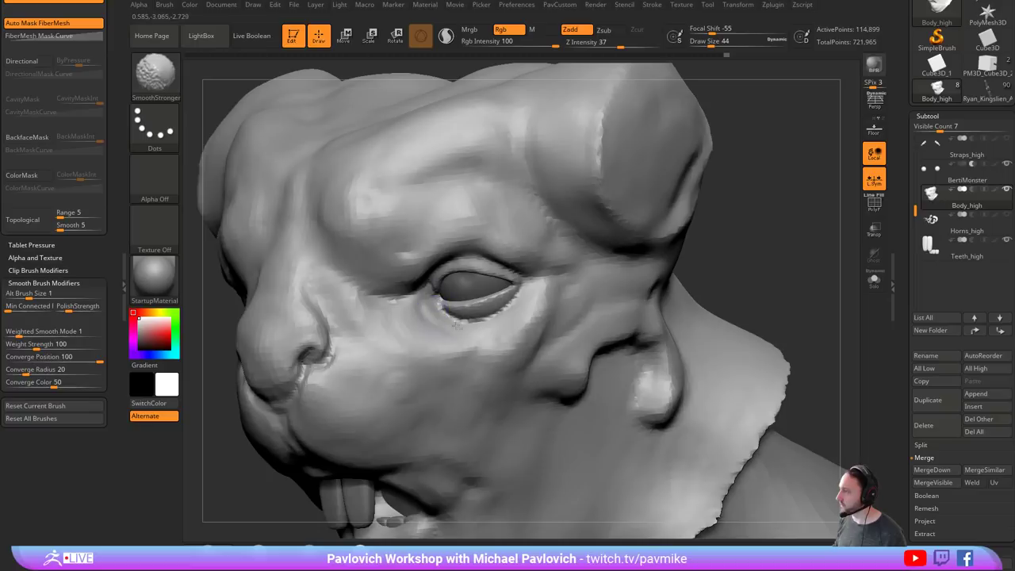
pyautogui.keyDown('shift'); pyautogui.moveTo(429, 304); pyautogui.dragTo(506, 315); pyautogui.keyUp('shift')
pyautogui.moveTo(708, 283); pyautogui.dragTo(624, 186)
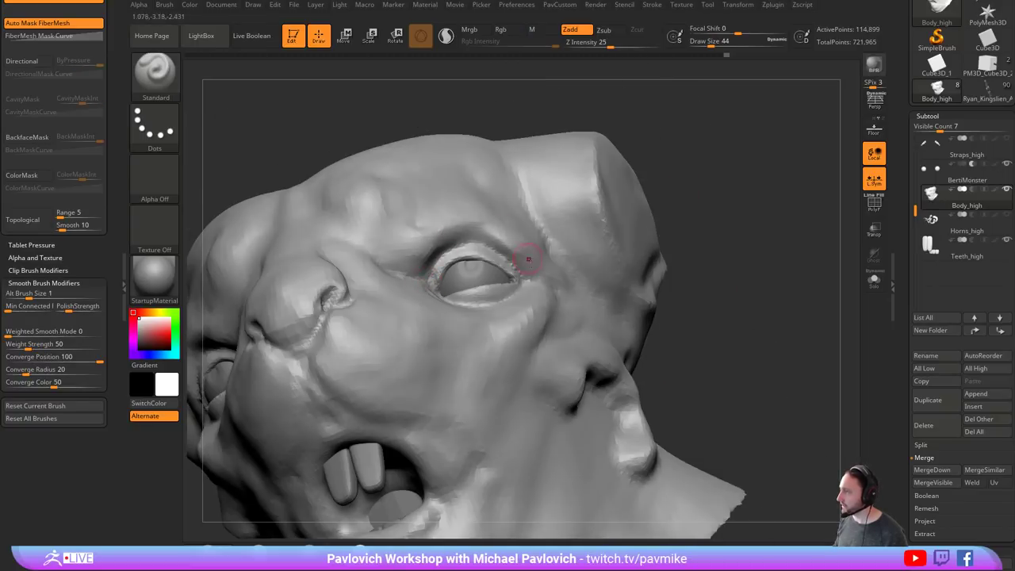
pyautogui.moveTo(710, 218)
pyautogui.keyDown('shift'); pyautogui.mouseDown()
pyautogui.moveTo(751, 233)
pyautogui.moveTo(703, 267)
pyautogui.moveTo(688, 198)
pyautogui.mouseUp(); pyautogui.keyUp('shift')
# - Carve the crease above the upper eyelid with DamStandard at draw size 49 and smooth the outer eye corner
pyautogui.press('b')
pyautogui.press('d')
pyautogui.press('s')
pyautogui.press('s')
pyautogui.click(388, 277)
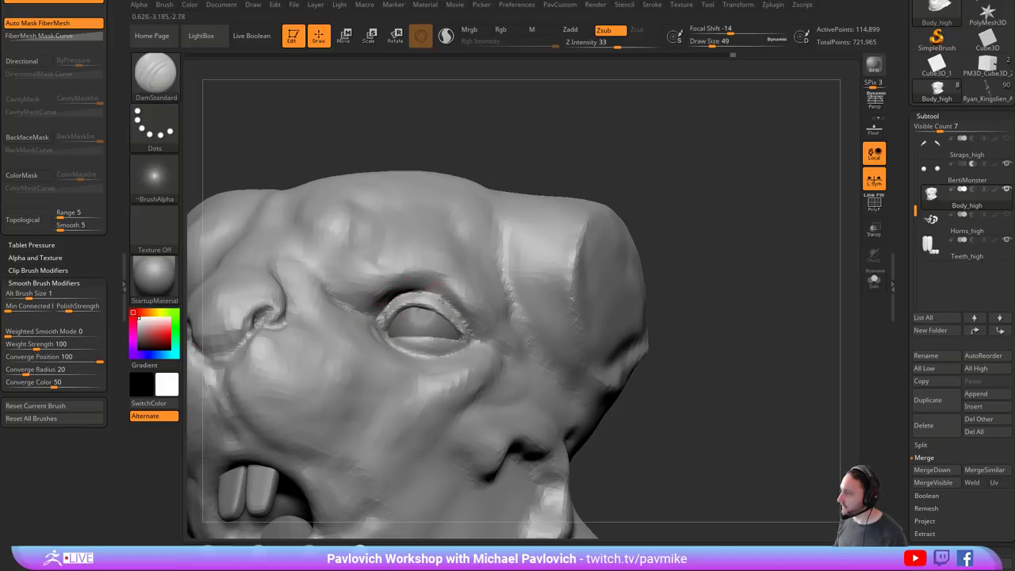
pyautogui.moveTo(453, 295)
pyautogui.keyDown('shift'); pyautogui.mouseDown()
pyautogui.moveTo(429, 297)
pyautogui.moveTo(465, 322)
pyautogui.mouseUp(); pyautogui.keyUp('shift')
pyautogui.moveTo(698, 191); pyautogui.dragTo(675, 266)
pyautogui.keyDown('shift'); pyautogui.moveTo(480, 316); pyautogui.dragTo(459, 306); pyautogui.keyUp('shift')
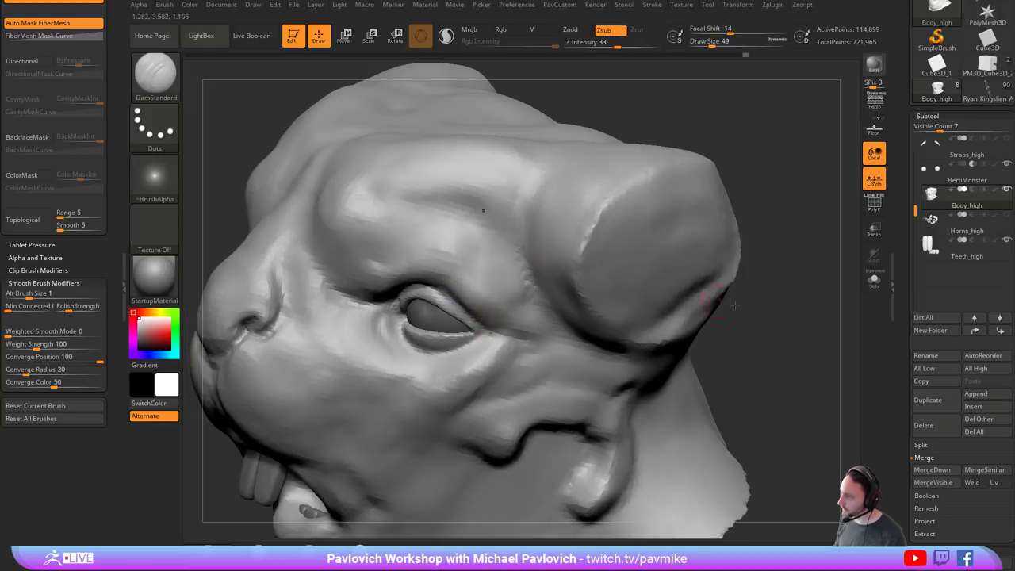
# - Switch to the Clay brush and examine the eyelids, brow and nose from the front, side and below
pyautogui.moveTo(754, 287); pyautogui.dragTo(746, 206)
pyautogui.press('b')
pyautogui.press('c')
pyautogui.press('l')
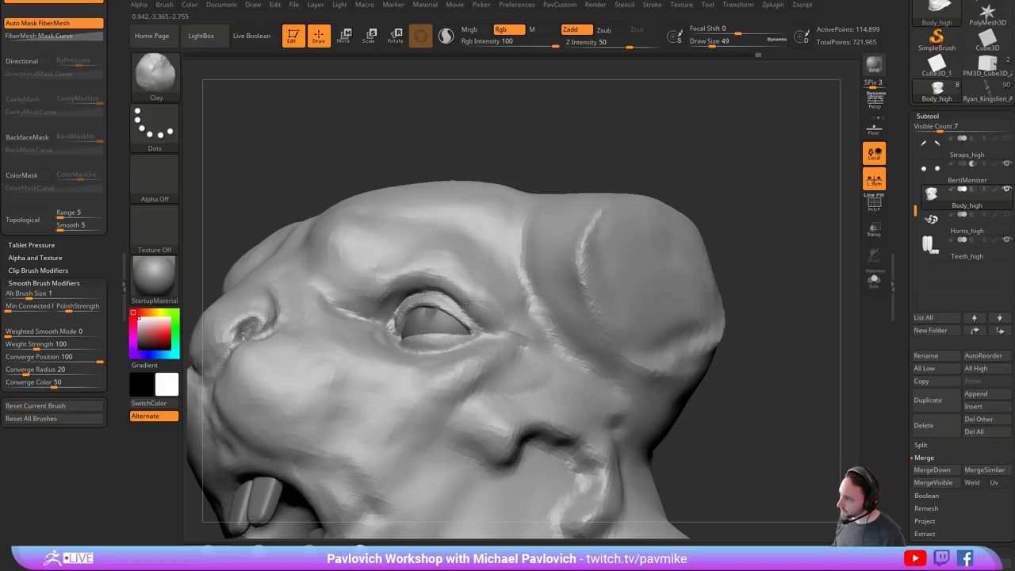
pyautogui.moveTo(491, 332); pyautogui.dragTo(628, 200, button='right')
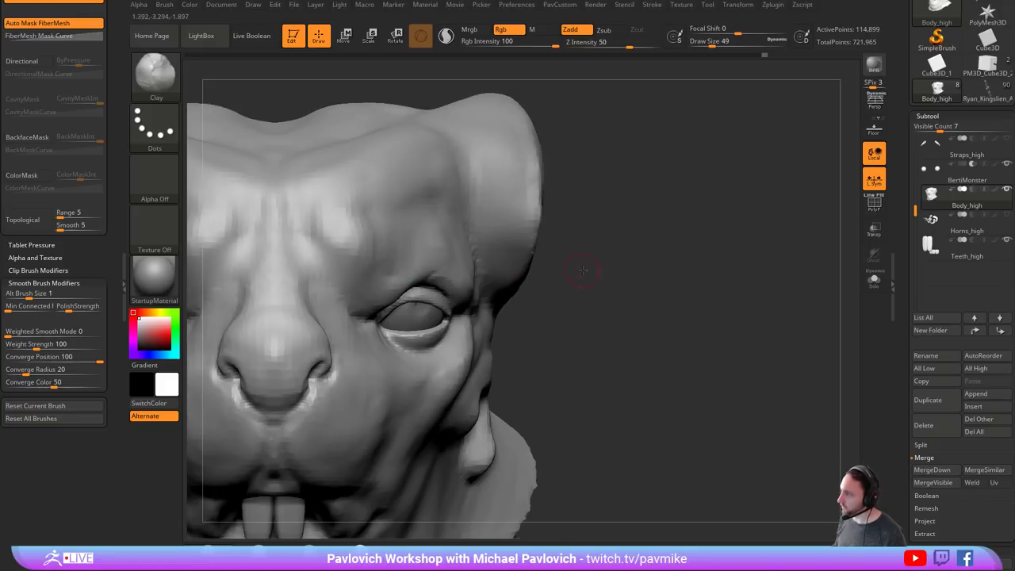
pyautogui.moveTo(583, 271); pyautogui.dragTo(493, 280, button='right')
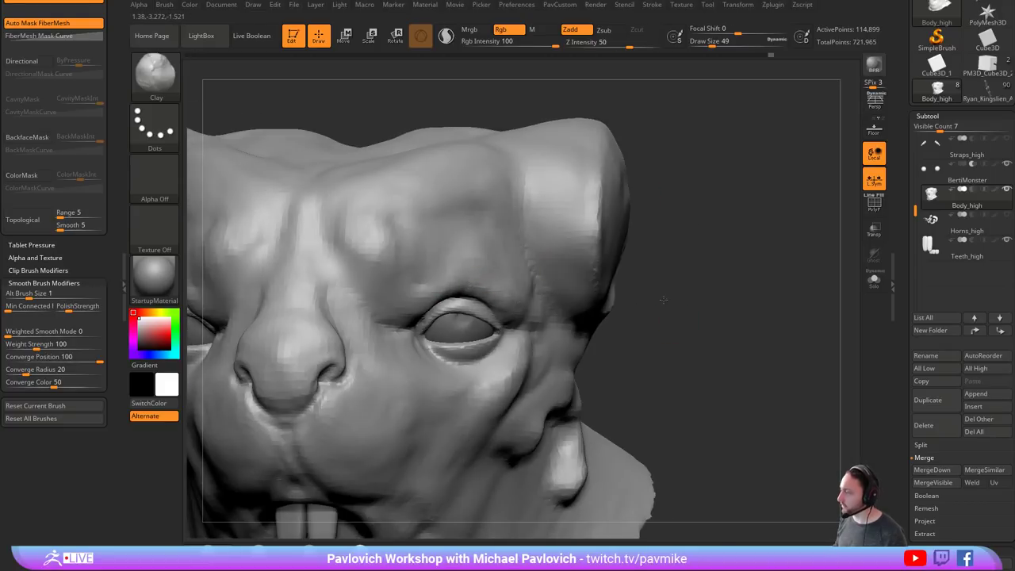
pyautogui.moveTo(664, 300); pyautogui.dragTo(610, 252, button='right')
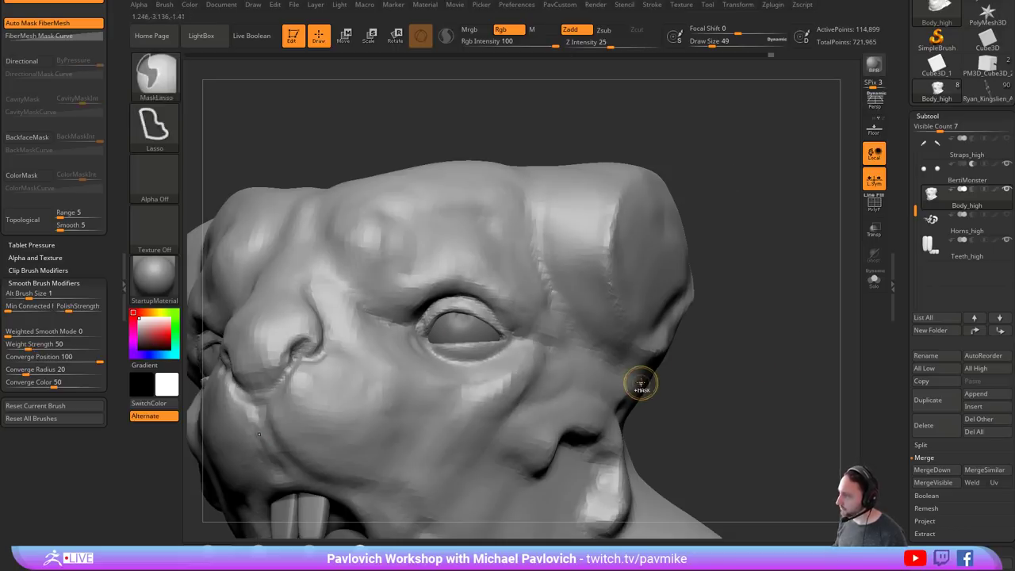
pyautogui.moveTo(565, 383)
pyautogui.mouseDown(button='right')
pyautogui.moveTo(569, 370)
pyautogui.moveTo(750, 273)
pyautogui.mouseUp(button='right')
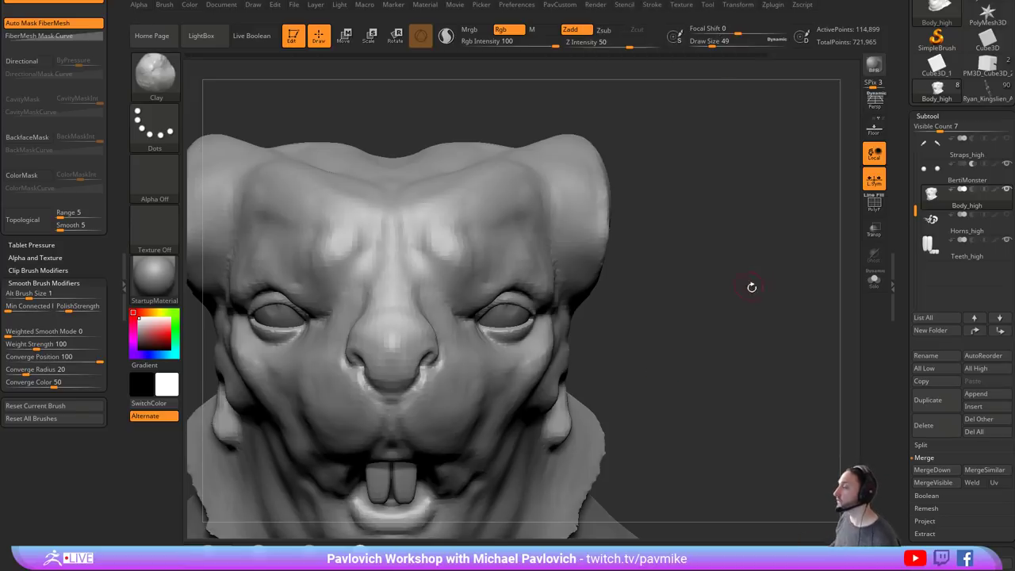
pyautogui.moveTo(744, 301); pyautogui.dragTo(652, 308, button='right')
pyautogui.moveTo(652, 308)
pyautogui.keyDown('ctrl'); pyautogui.mouseDown(button='right')
pyautogui.moveTo(706, 301)
pyautogui.moveTo(705, 286)
pyautogui.moveTo(626, 338)
pyautogui.mouseUp(button='right'); pyautogui.keyUp('ctrl')
pyautogui.moveTo(626, 337)
pyautogui.mouseDown(button='right')
pyautogui.moveTo(648, 304)
pyautogui.moveTo(628, 270)
pyautogui.moveTo(560, 238)
pyautogui.mouseUp(button='right')
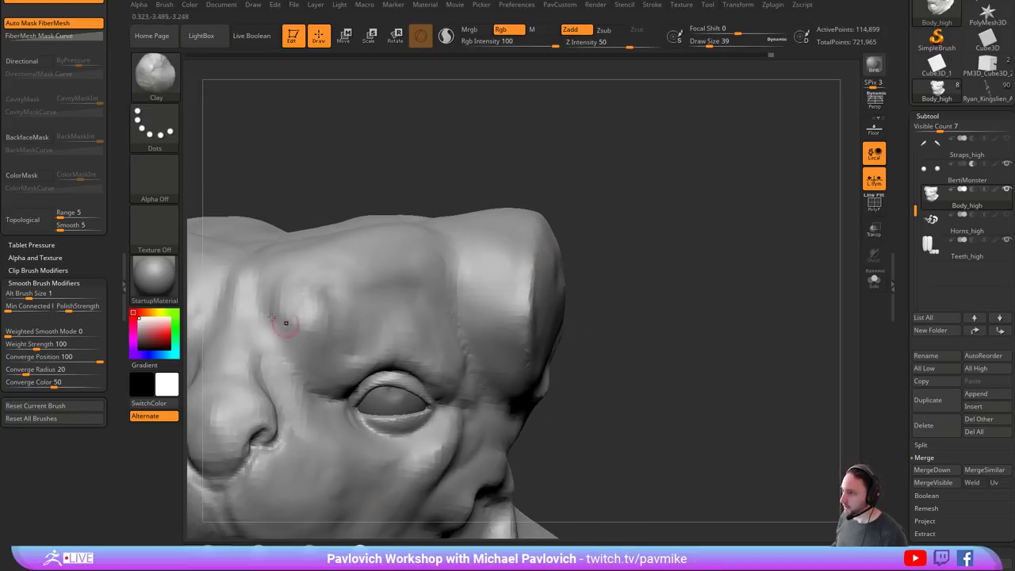
# - Switch to the SnakeHook2 brush at draw size 59, try pulling a spike out of the horn base, and undo it
pyautogui.press('b')
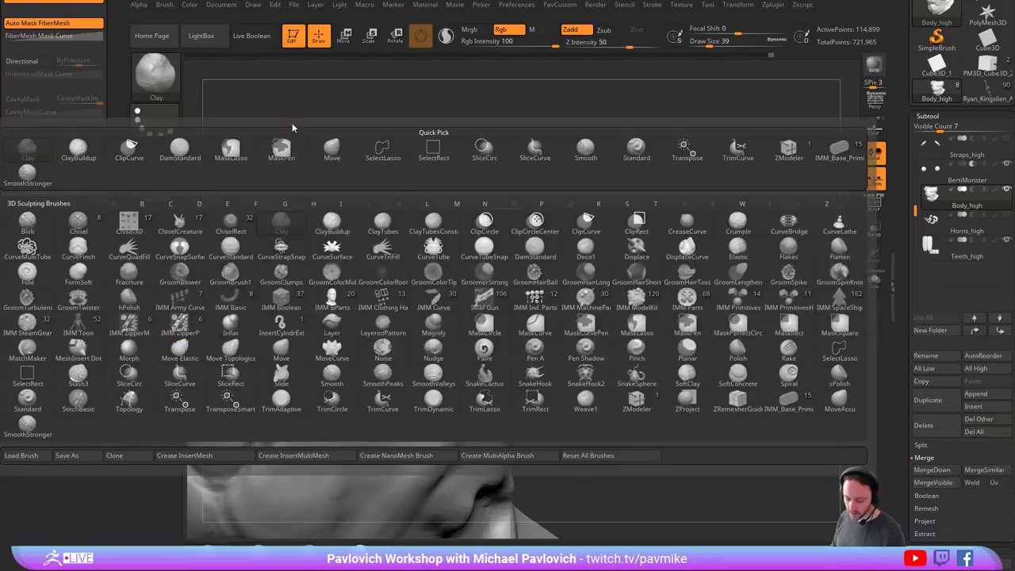
pyautogui.press('s')
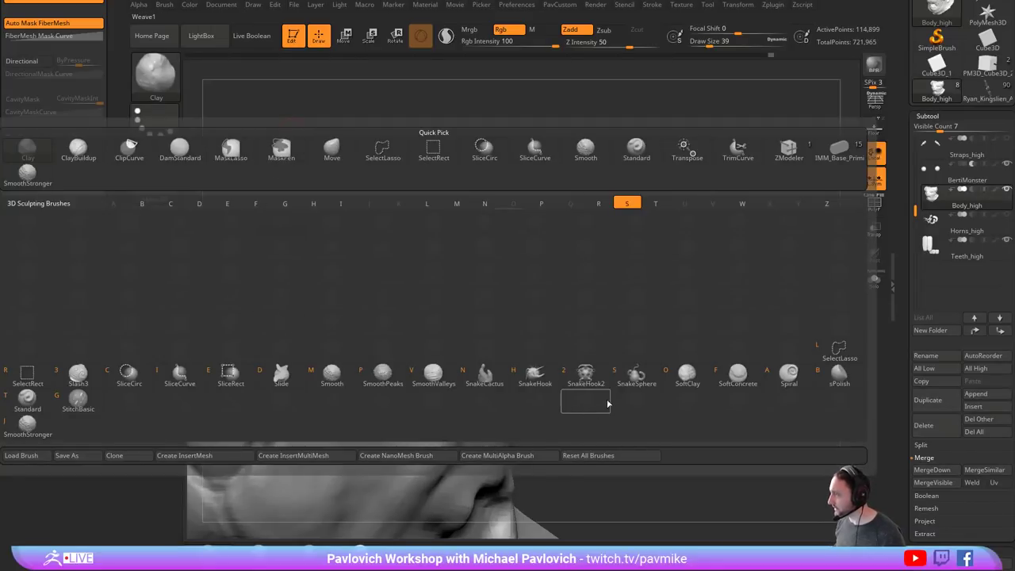
pyautogui.click(589, 377)
pyautogui.press('s')
pyautogui.moveTo(549, 280)
pyautogui.mouseDown()
pyautogui.moveTo(581, 316)
pyautogui.moveTo(600, 297)
pyautogui.mouseUp()
pyautogui.hotkey('ctrl', 'z')
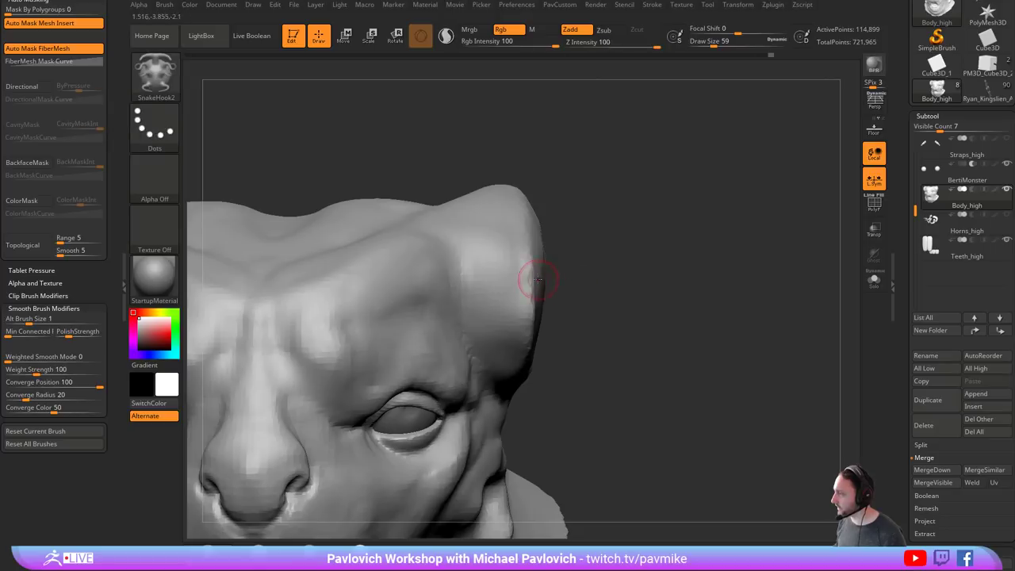
pyautogui.moveTo(537, 278)
pyautogui.mouseDown()
pyautogui.moveTo(566, 278)
pyautogui.moveTo(626, 343)
pyautogui.mouseUp()
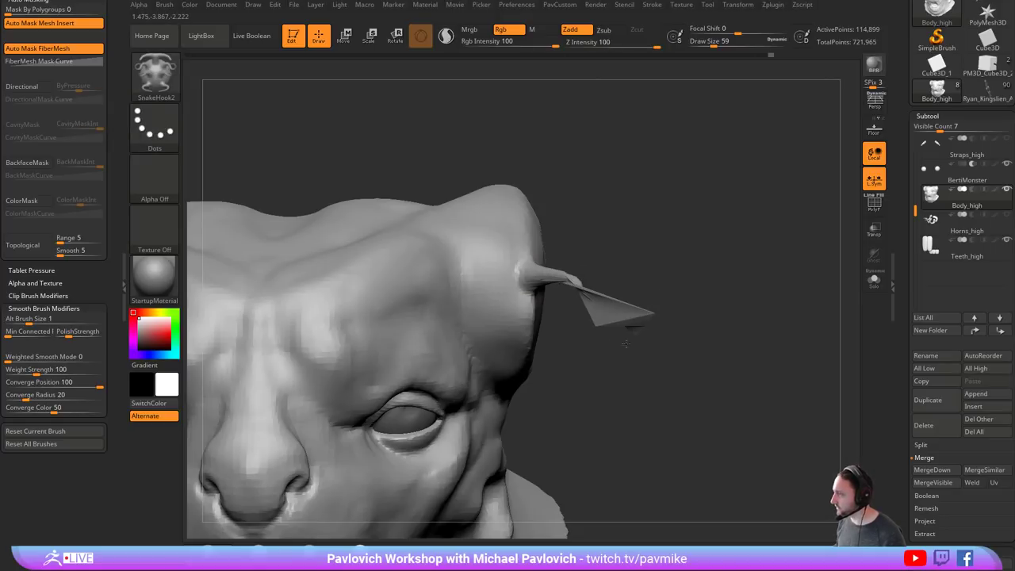
pyautogui.moveTo(700, 284); pyautogui.dragTo(691, 277)
pyautogui.hotkey('ctrl', 'z')
# - Enable Sculptris Pro, try pulling a curved tendril from the horn base with SnakeHook2, set draw size 68, and undo the strokes
pyautogui.moveTo(610, 289); pyautogui.dragTo(597, 251)
pyautogui.click(446, 37)
pyautogui.moveTo(530, 257)
pyautogui.mouseDown()
pyautogui.moveTo(577, 284)
pyautogui.moveTo(580, 300)
pyautogui.mouseUp()
pyautogui.moveTo(600, 292)
pyautogui.mouseDown()
pyautogui.moveTo(634, 302)
pyautogui.moveTo(644, 288)
pyautogui.moveTo(593, 284)
pyautogui.moveTo(591, 315)
pyautogui.moveTo(557, 333)
pyautogui.moveTo(617, 307)
pyautogui.mouseUp()
pyautogui.hotkey('ctrl', 'z')
pyautogui.press('s')
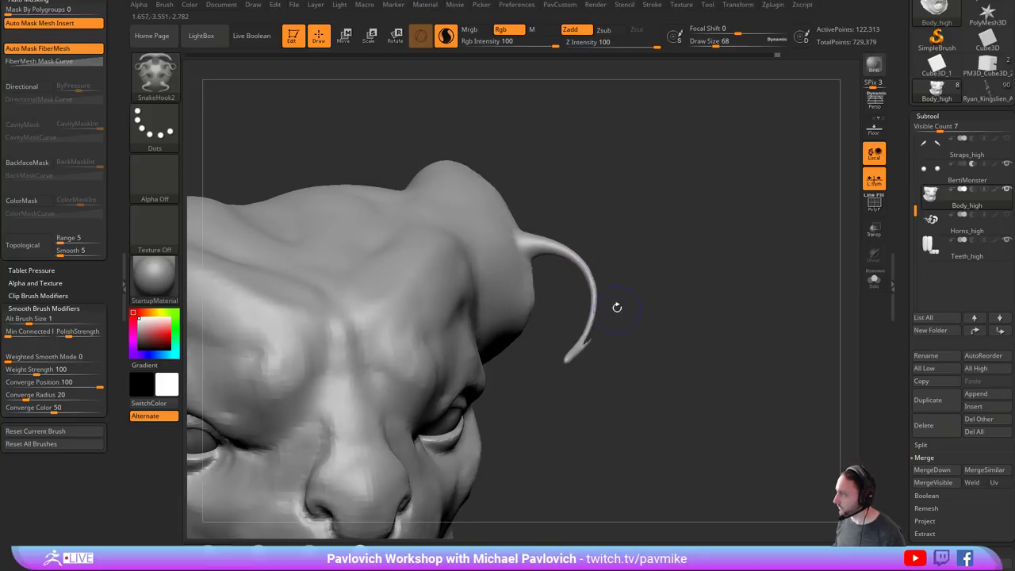
pyautogui.hotkey('ctrl', 'z')
pyautogui.hotkey('ctrl', 'z')
# - Pull a thin curved horn out of the top of the horn base with SnakeHook2, undoing the overstretched extension
pyautogui.moveTo(762, 186)
pyautogui.mouseDown()
pyautogui.moveTo(709, 159)
pyautogui.moveTo(638, 189)
pyautogui.moveTo(617, 265)
pyautogui.mouseUp()
pyautogui.moveTo(502, 160); pyautogui.dragTo(543, 187)
pyautogui.moveTo(653, 165)
pyautogui.mouseDown()
pyautogui.moveTo(633, 106)
pyautogui.moveTo(619, 108)
pyautogui.mouseUp()
pyautogui.hotkey('ctrl', 'z')
pyautogui.moveTo(491, 173)
pyautogui.mouseDown()
pyautogui.moveTo(541, 200)
pyautogui.moveTo(533, 237)
pyautogui.mouseUp()
pyautogui.moveTo(627, 212)
pyautogui.mouseDown()
pyautogui.moveTo(418, 222)
pyautogui.moveTo(465, 272)
pyautogui.mouseUp()
pyautogui.moveTo(366, 284); pyautogui.dragTo(497, 240)
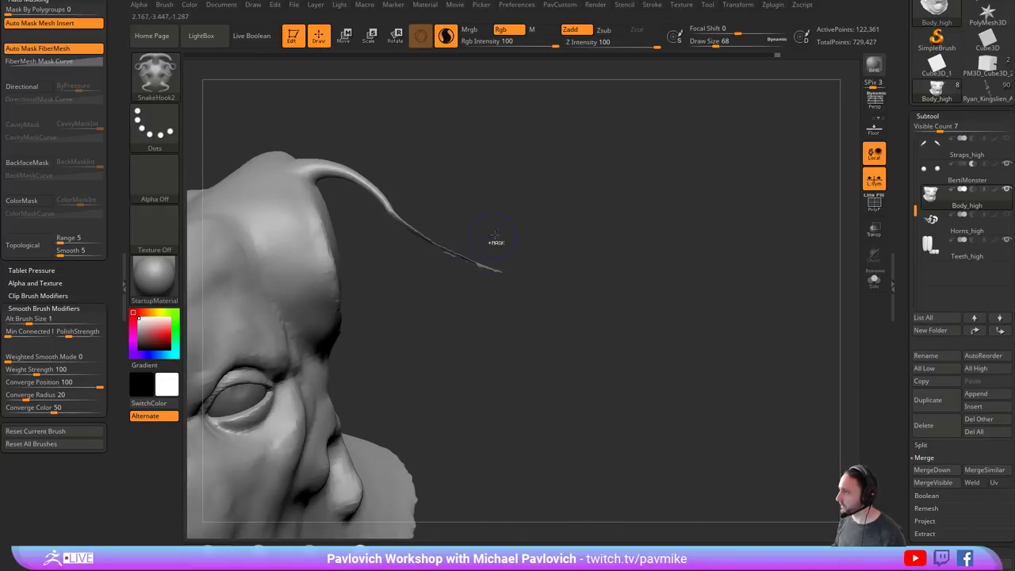
pyautogui.hotkey('ctrl', 'z')
# - Smooth the thin horn's tip and set the SmoothStronger brush's Z Intensity to 100
pyautogui.keyDown('alt'); pyautogui.moveTo(434, 173); pyautogui.dragTo(465, 204); pyautogui.keyUp('alt')
pyautogui.keyDown('shift'); pyautogui.moveTo(405, 224); pyautogui.dragTo(425, 248); pyautogui.keyUp('shift')
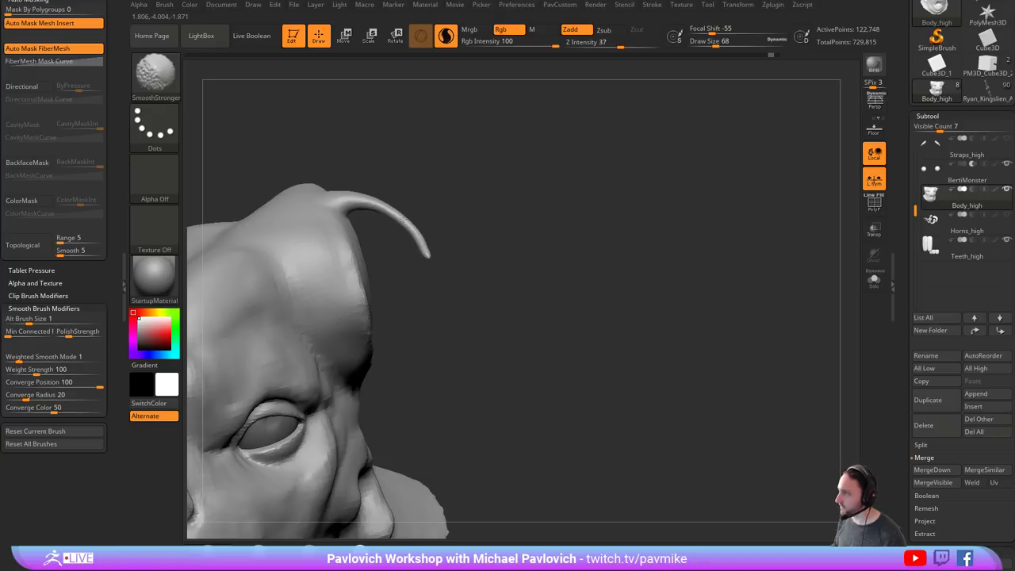
pyautogui.keyDown('shift'); pyautogui.moveTo(625, 43); pyautogui.dragTo(658, 45); pyautogui.keyUp('shift')
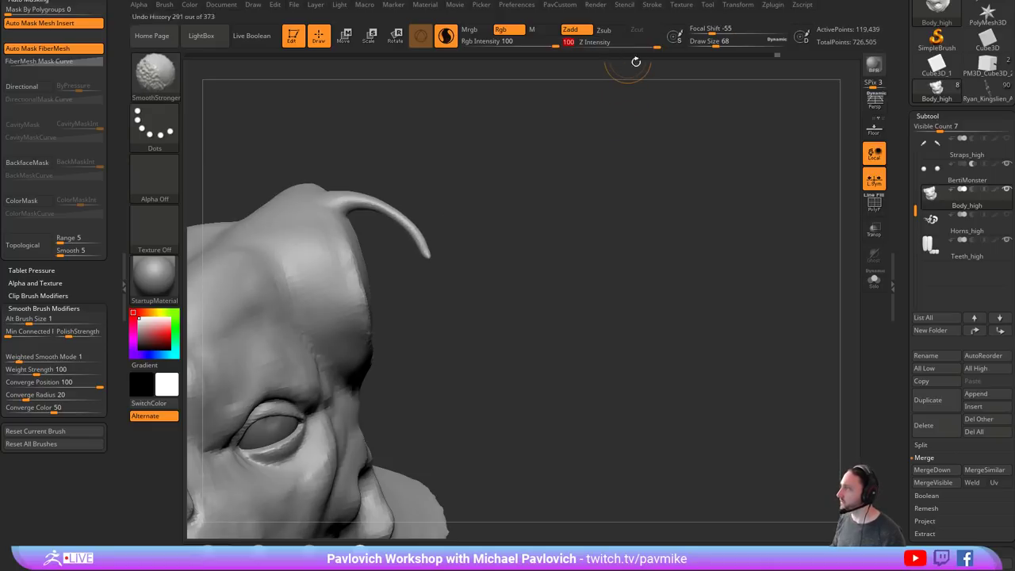
pyautogui.moveTo(415, 243)
pyautogui.keyDown('alt'); pyautogui.mouseDown()
pyautogui.moveTo(457, 247)
pyautogui.moveTo(422, 210)
pyautogui.mouseUp(); pyautogui.keyUp('alt')
# - Try extending the thin horn's tip from several viewing angles with SnakeHook2, undoing each extension
pyautogui.moveTo(499, 251)
pyautogui.mouseDown()
pyautogui.moveTo(495, 276)
pyautogui.moveTo(465, 272)
pyautogui.moveTo(401, 293)
pyautogui.mouseUp()
pyautogui.moveTo(522, 267); pyautogui.dragTo(510, 190)
pyautogui.hotkey('ctrl', 'z')
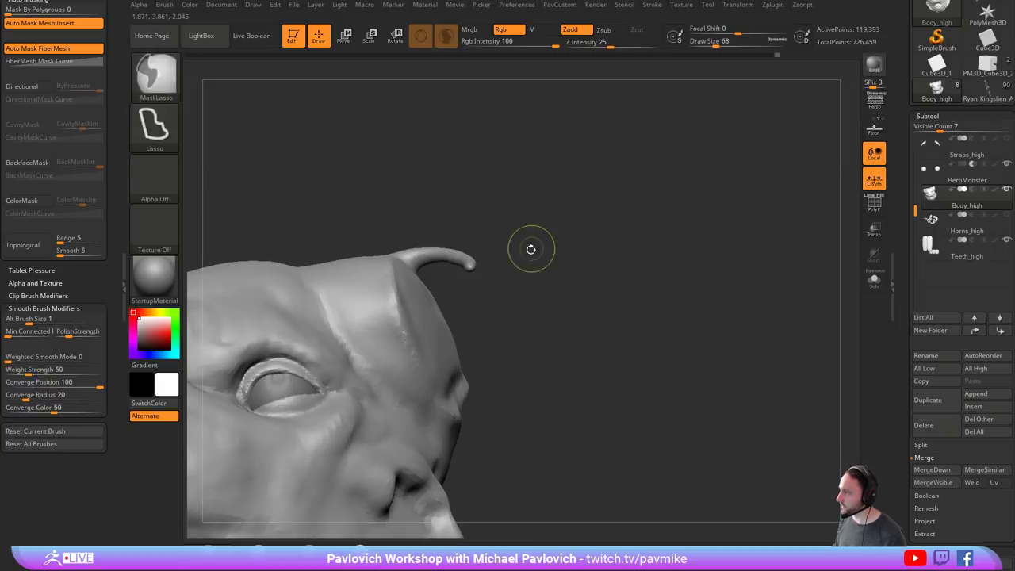
pyautogui.moveTo(531, 249)
pyautogui.mouseDown()
pyautogui.moveTo(473, 198)
pyautogui.moveTo(468, 294)
pyautogui.moveTo(478, 372)
pyautogui.mouseUp()
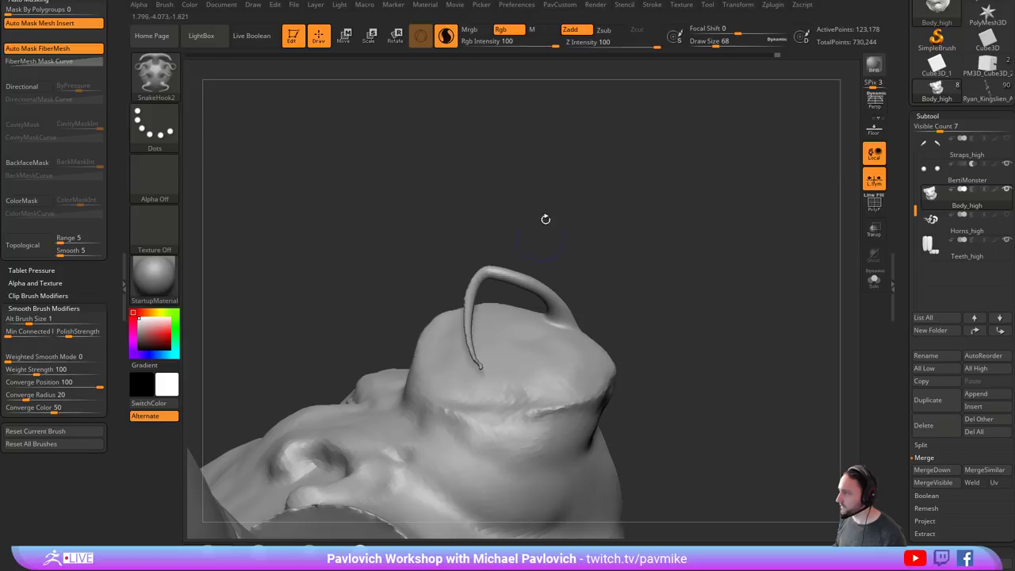
pyautogui.moveTo(544, 220); pyautogui.dragTo(599, 295)
pyautogui.hotkey('ctrl', 'z')
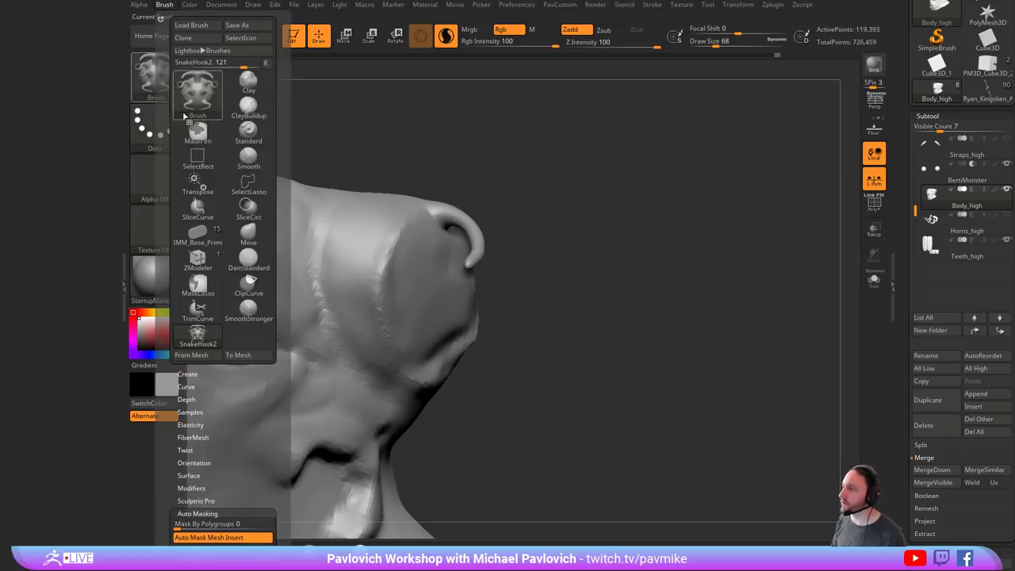
# - Show the SnakeHook2 brush's modifier settings and set Brush Modifier to 0
pyautogui.moveTo(117, 75); pyautogui.dragTo(120, 222)
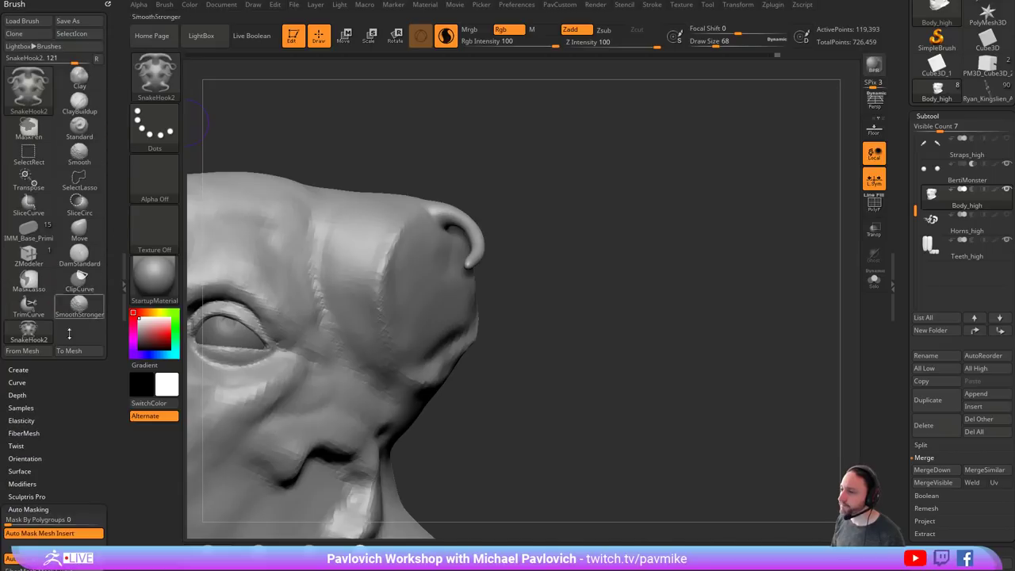
pyautogui.press('shift')
pyautogui.moveTo(32, 452); pyautogui.dragTo(68, 271)
pyautogui.keyDown('shift'); pyautogui.click(28, 466); pyautogui.keyUp('shift')
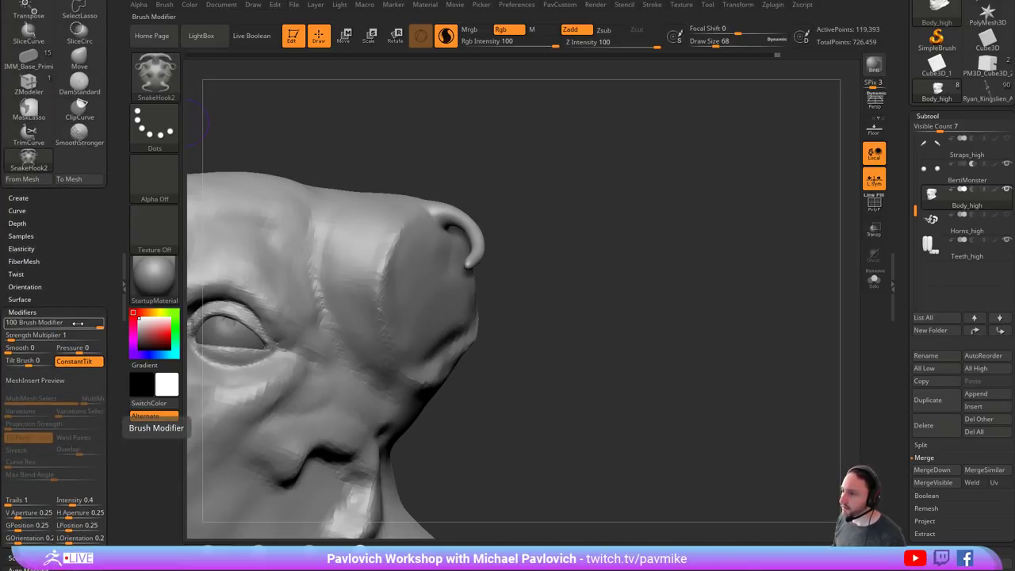
pyautogui.moveTo(77, 324); pyautogui.dragTo(54, 325)
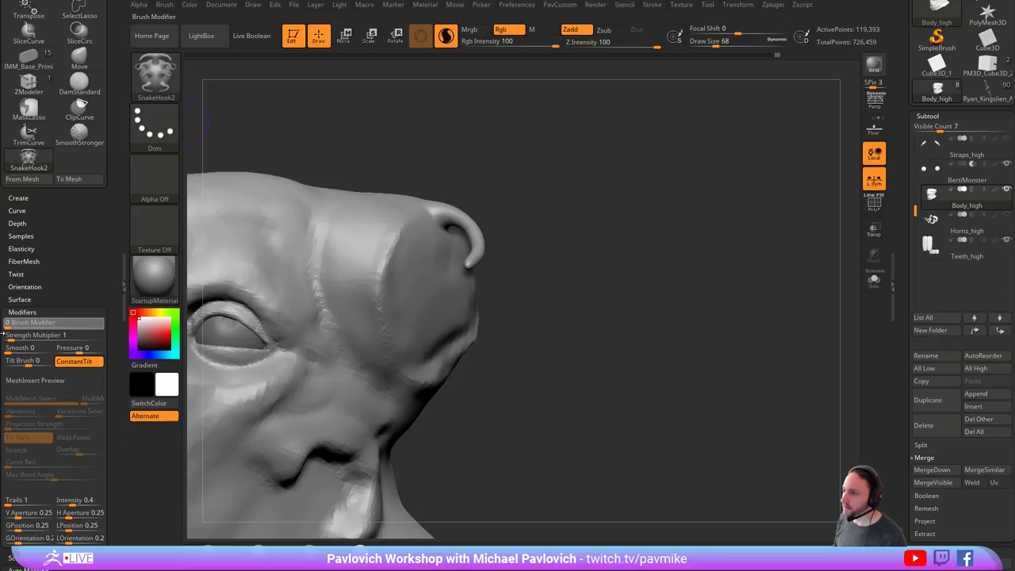
# - Try bending the thin horn's tip back toward the head, undo it, and set Brush Modifier to 100
pyautogui.moveTo(492, 269)
pyautogui.mouseDown()
pyautogui.moveTo(492, 281)
pyautogui.moveTo(397, 274)
pyautogui.mouseUp()
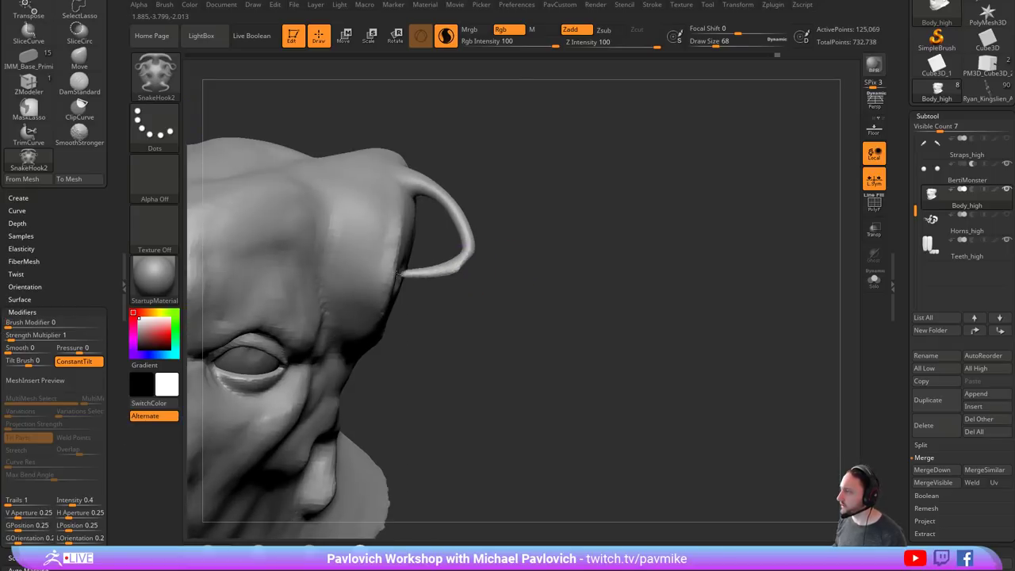
pyautogui.moveTo(554, 268)
pyautogui.mouseDown()
pyautogui.moveTo(492, 265)
pyautogui.moveTo(537, 265)
pyautogui.mouseUp()
pyautogui.hotkey('ctrl', 'z')
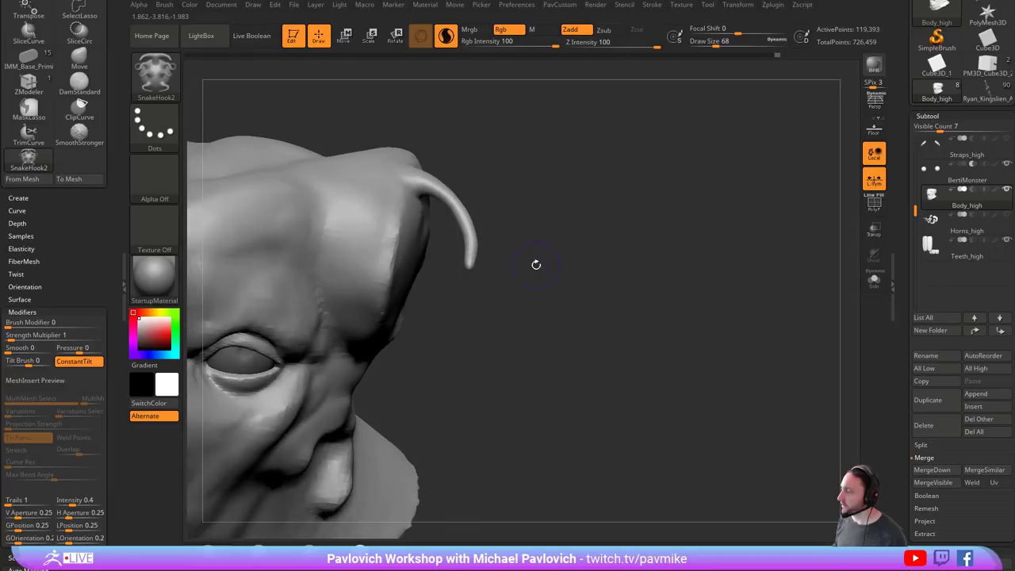
pyautogui.click(100, 325)
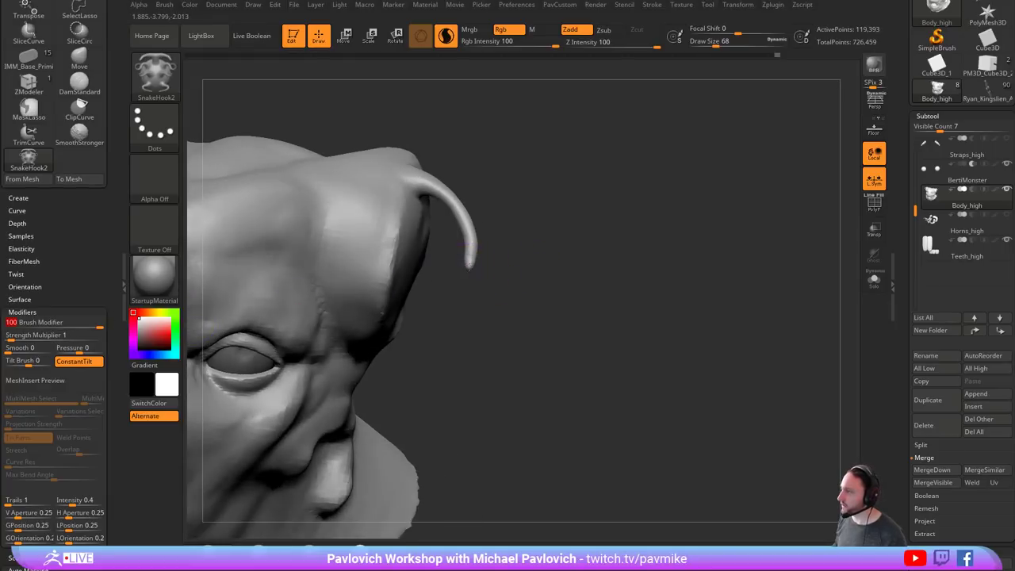
# - Try extending the thin horn's tip outward with SnakeHook2 at Brush Modifier 100, then undo the extension
pyautogui.moveTo(469, 268); pyautogui.dragTo(539, 278)
pyautogui.moveTo(599, 237)
pyautogui.mouseDown()
pyautogui.moveTo(589, 251)
pyautogui.moveTo(537, 225)
pyautogui.moveTo(535, 250)
pyautogui.moveTo(556, 252)
pyautogui.mouseUp()
pyautogui.hotkey('ctrl', 'z')
# - Set Brush Modifier to 0 and pull the thin horn's tip back into the side of the head with SnakeHook2
pyautogui.click(8, 326)
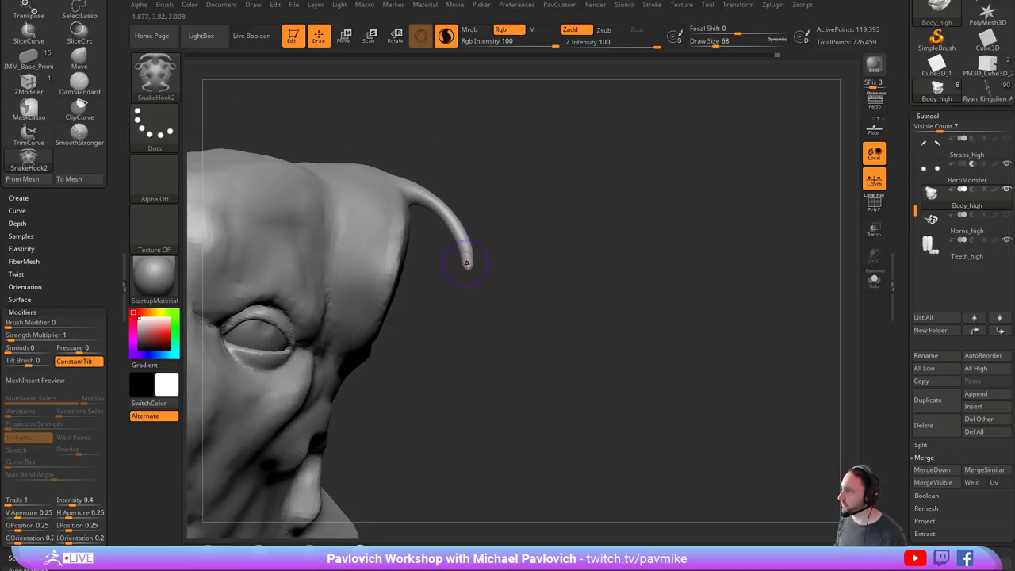
pyautogui.moveTo(468, 263); pyautogui.dragTo(376, 277)
pyautogui.hotkey('ctrl', 'z')
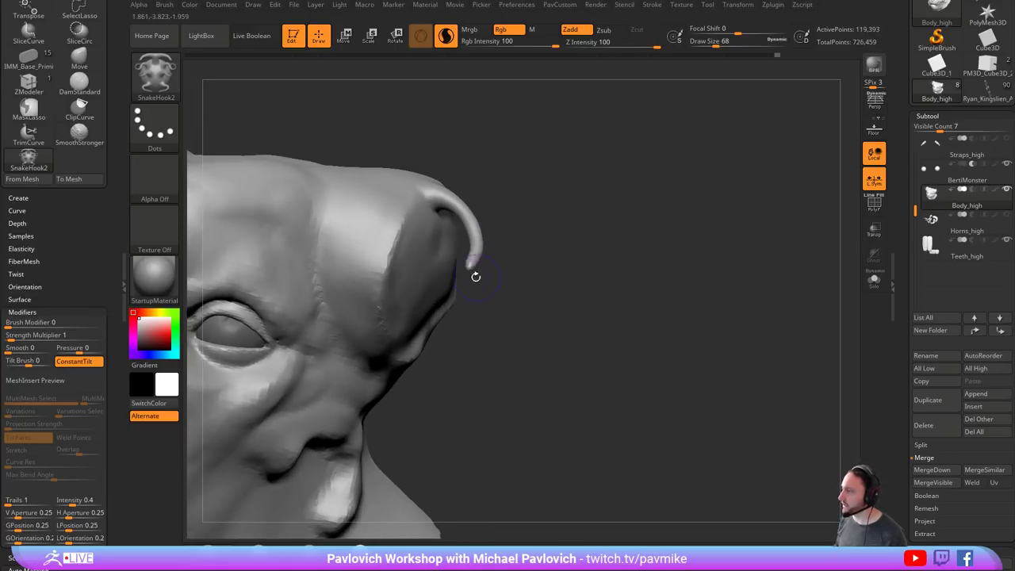
pyautogui.moveTo(469, 262); pyautogui.dragTo(406, 278)
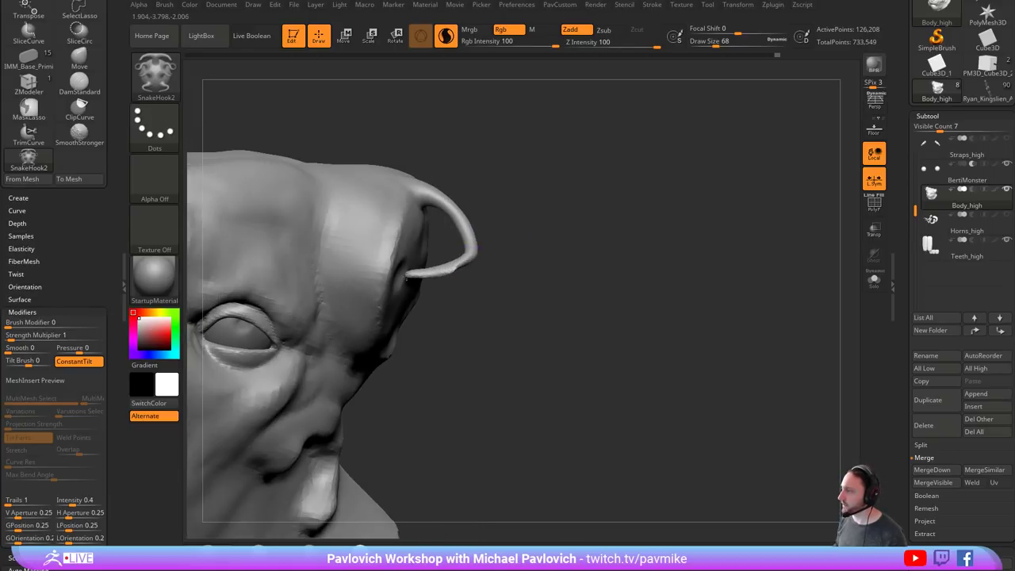
pyautogui.moveTo(516, 285)
pyautogui.mouseDown()
pyautogui.moveTo(495, 278)
pyautogui.moveTo(522, 250)
pyautogui.moveTo(414, 270)
pyautogui.mouseUp()
# - Inflate the thin horn's bent tip where it meets the head with the Inflat brush
pyautogui.press('b')
pyautogui.press('i')
pyautogui.press('n')
pyautogui.moveTo(562, 224); pyautogui.dragTo(610, 219)
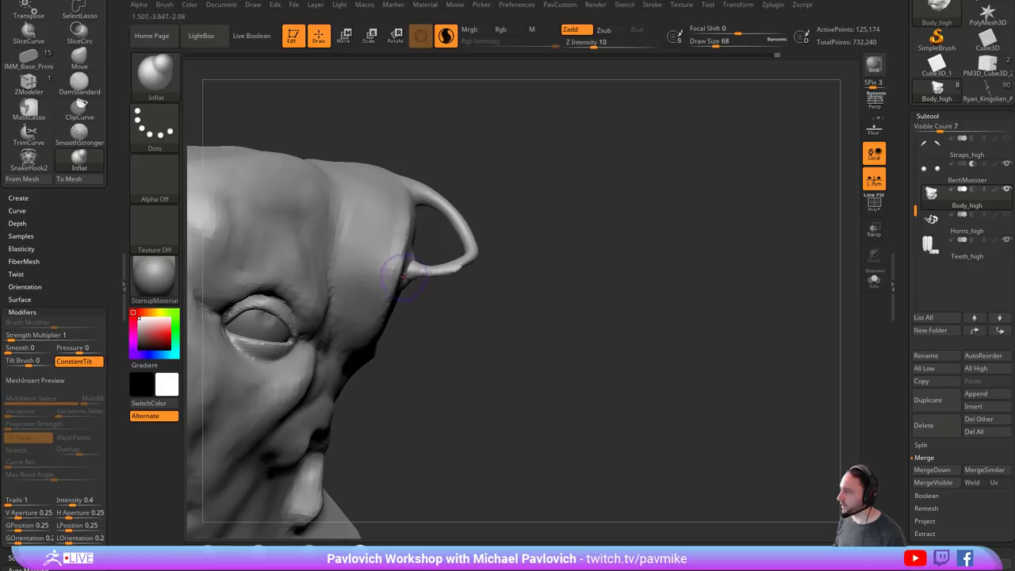
pyautogui.moveTo(400, 266); pyautogui.dragTo(420, 264)
pyautogui.moveTo(554, 248); pyautogui.dragTo(534, 287)
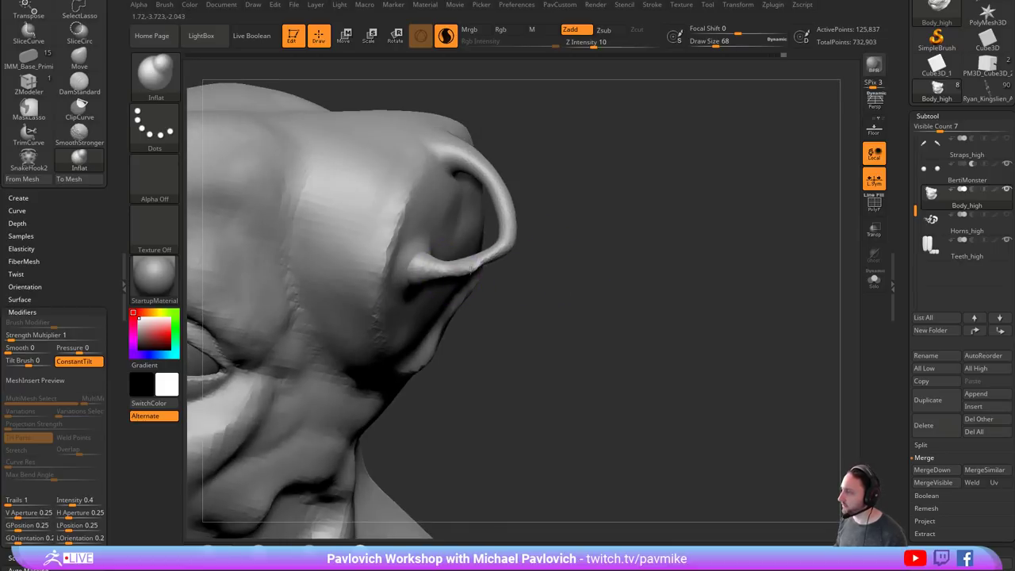
pyautogui.moveTo(472, 270)
pyautogui.mouseDown()
pyautogui.moveTo(422, 262)
pyautogui.moveTo(433, 270)
pyautogui.mouseUp()
pyautogui.hotkey('ctrl', 'z')
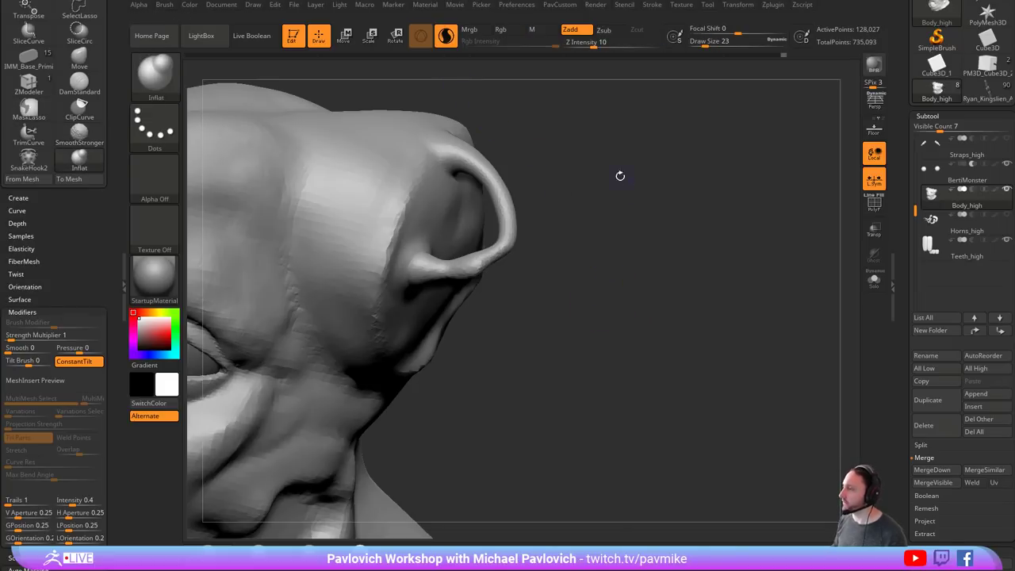
# - Try remeshing the body with DynaMesh and smoothing the tip's junction with the head, then undo both
pyautogui.keyDown('ctrl'); pyautogui.moveTo(601, 153); pyautogui.dragTo(666, 277); pyautogui.keyUp('ctrl')
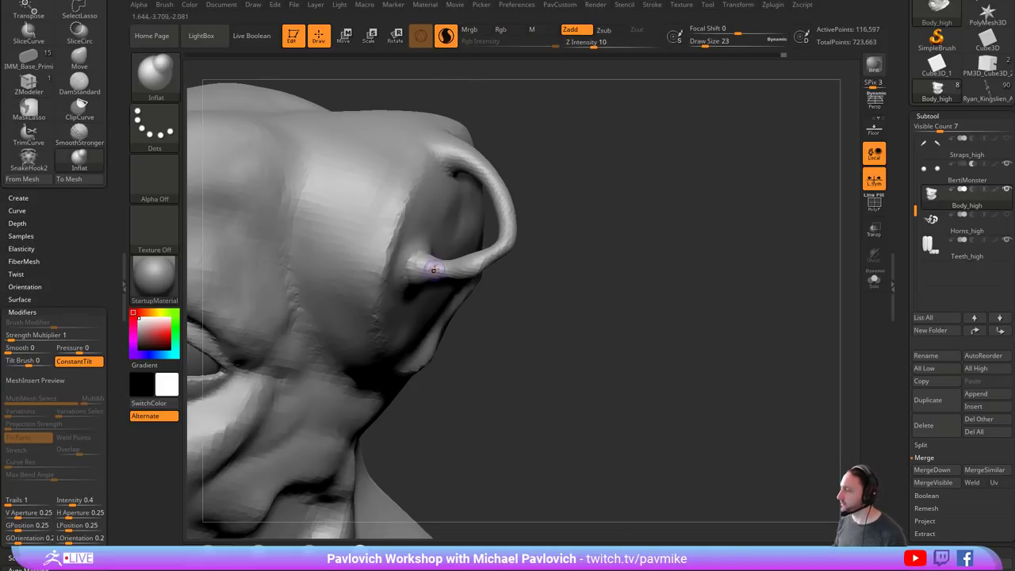
pyautogui.keyDown('shift'); pyautogui.moveTo(434, 270); pyautogui.dragTo(423, 262); pyautogui.keyUp('shift')
pyautogui.hotkey('ctrl', 'z')
pyautogui.hotkey('ctrl', 'z')
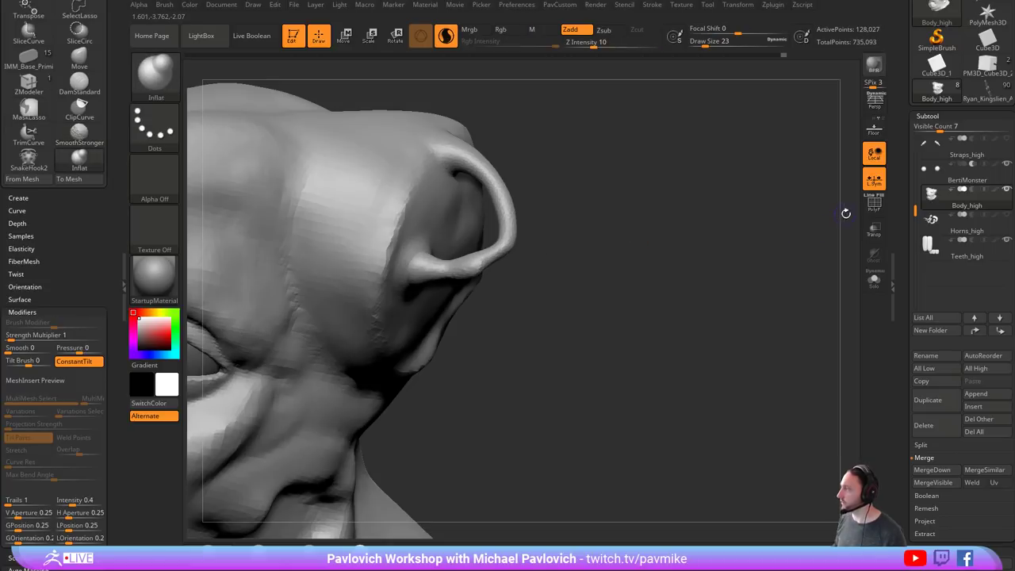
# - Show the body's polyframe and apply Remesh By Union from the transform gizmo's options
pyautogui.hotkey('shift', 'f')
pyautogui.press('`')
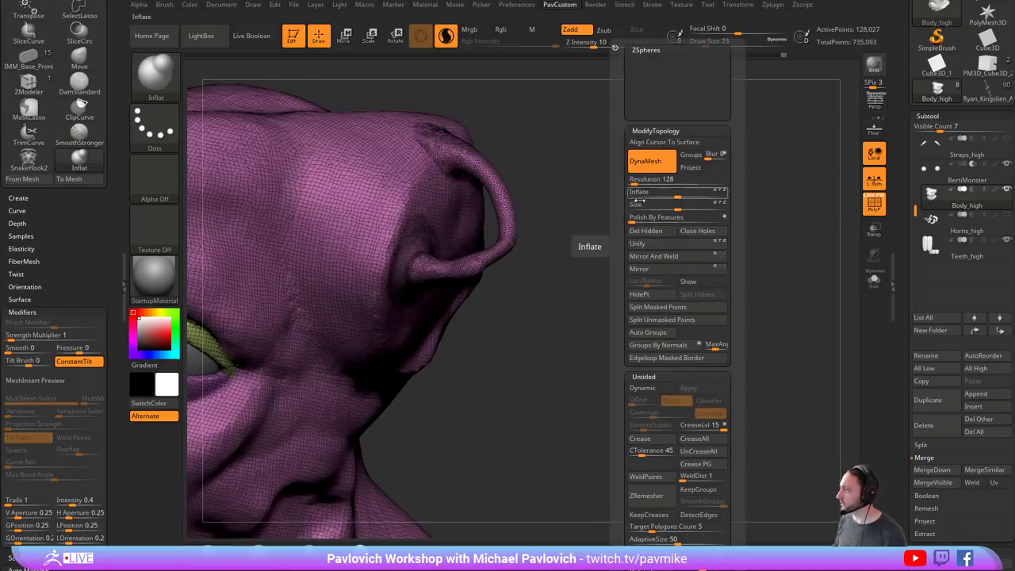
pyautogui.press('w')
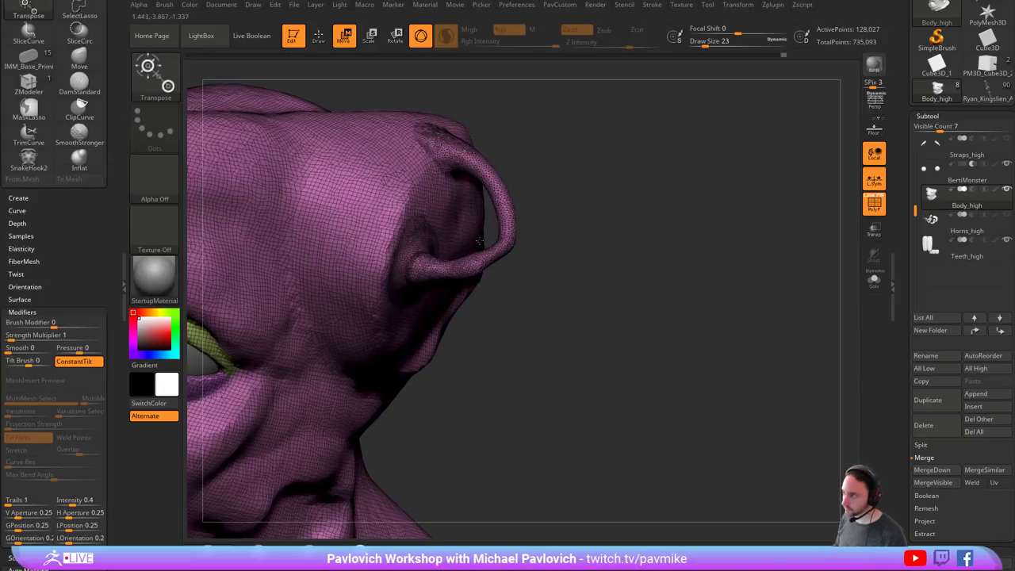
pyautogui.keyDown('alt'); pyautogui.click(458, 193); pyautogui.keyUp('alt')
pyautogui.click(421, 109)
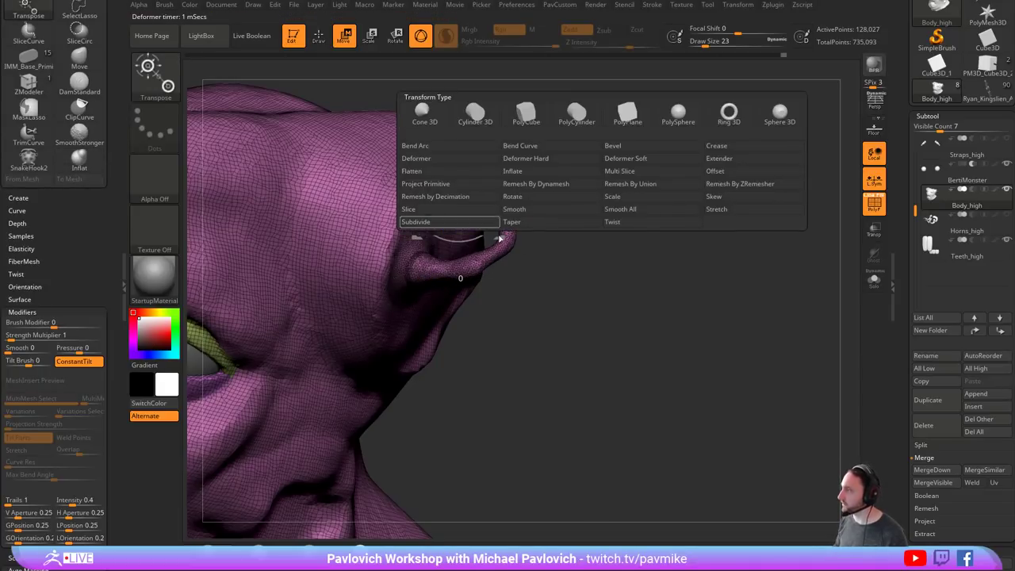
pyautogui.click(632, 184)
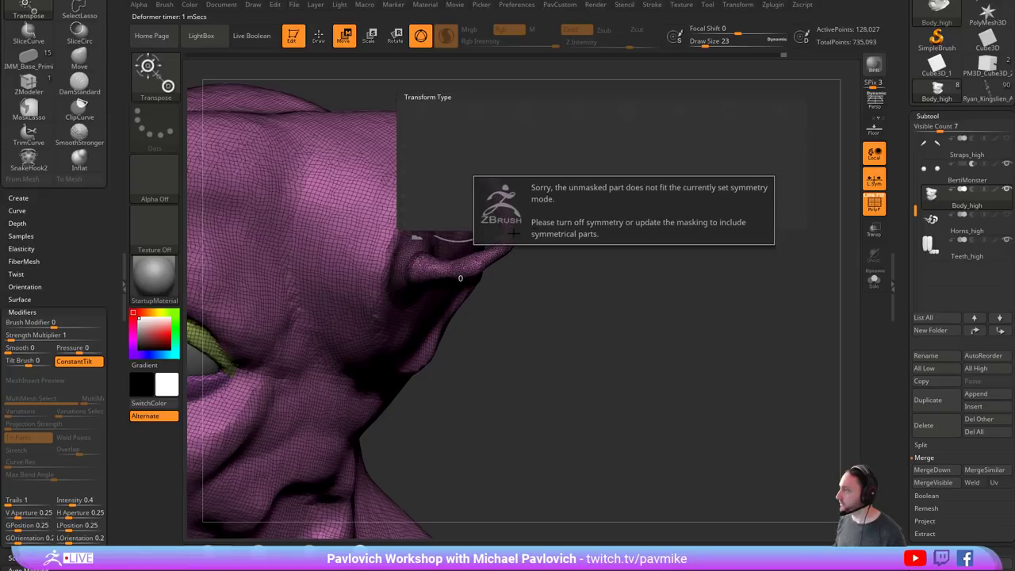
pyautogui.click(581, 290)
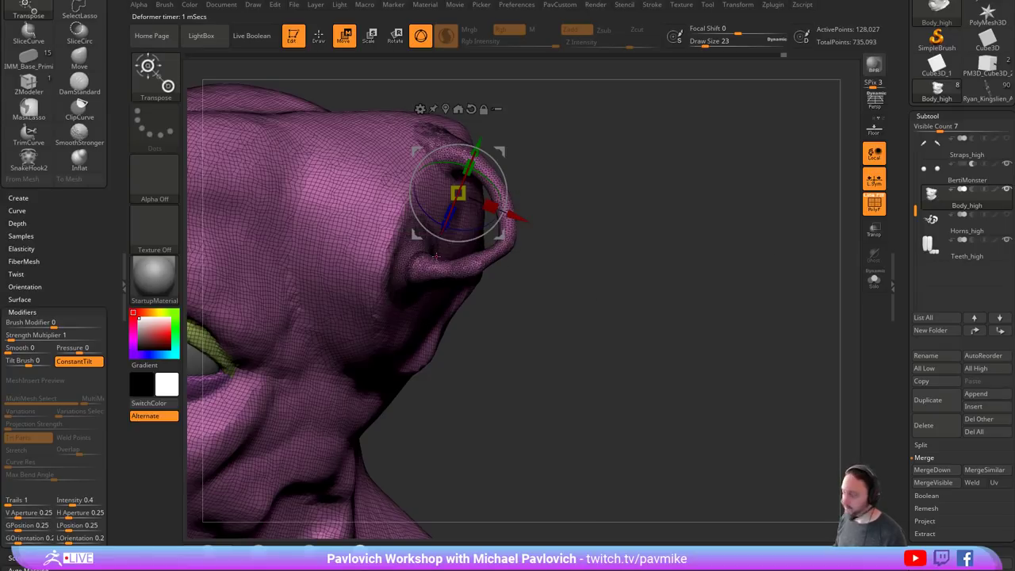
pyautogui.click(421, 109)
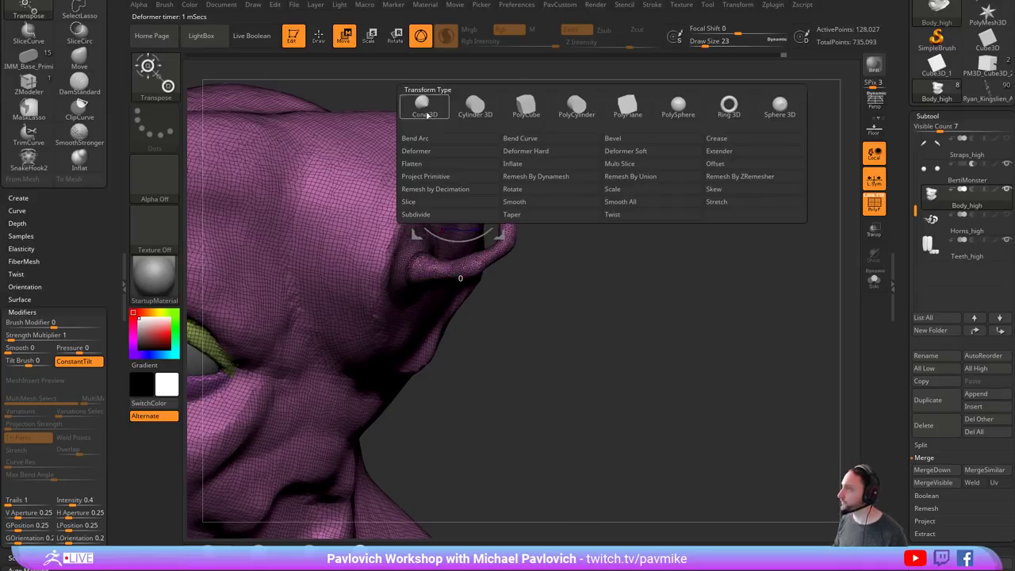
pyautogui.click(624, 180)
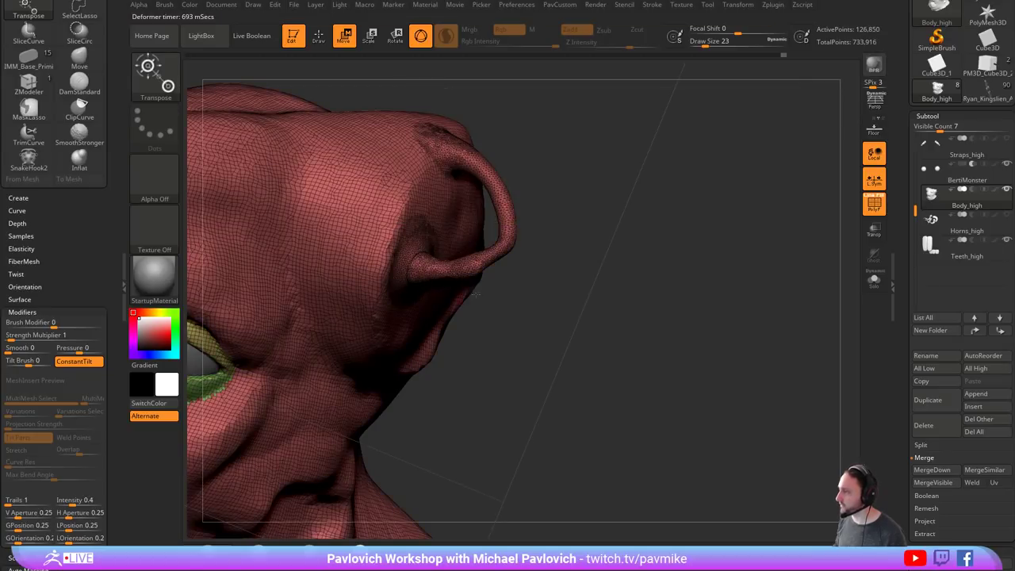
# - Examine the remeshed topology around the horn loop and eyelids, with the polyframe shown and hidden
pyautogui.keyDown('alt'); pyautogui.moveTo(648, 254); pyautogui.dragTo(598, 204); pyautogui.keyUp('alt')
pyautogui.keyDown('alt'); pyautogui.moveTo(453, 247); pyautogui.dragTo(730, 218); pyautogui.keyUp('alt')
pyautogui.keyDown('alt'); pyautogui.moveTo(630, 197); pyautogui.dragTo(646, 367); pyautogui.keyUp('alt')
pyautogui.moveTo(719, 349); pyautogui.dragTo(611, 339)
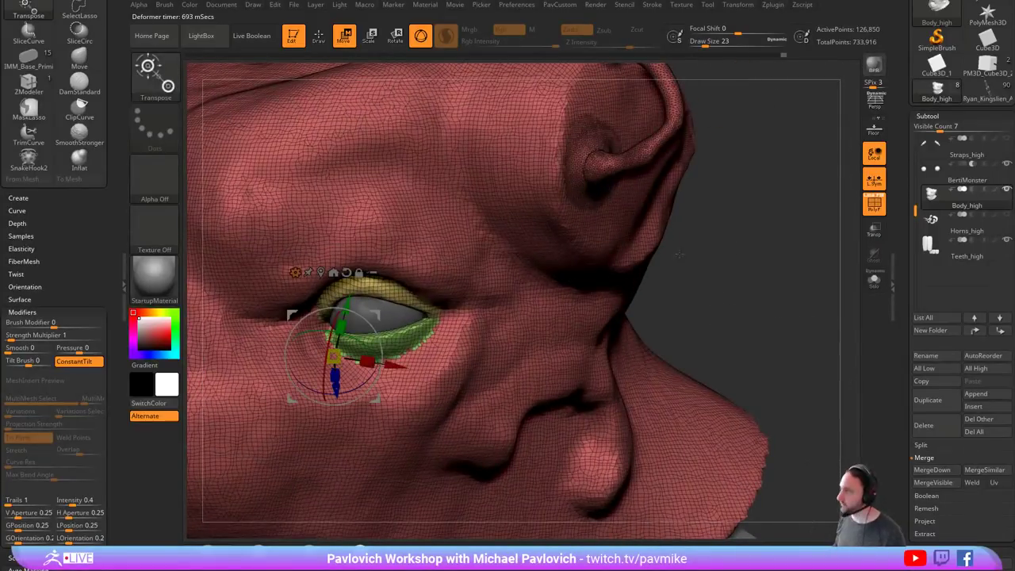
pyautogui.keyDown('alt'); pyautogui.moveTo(776, 165); pyautogui.dragTo(734, 230); pyautogui.keyUp('alt')
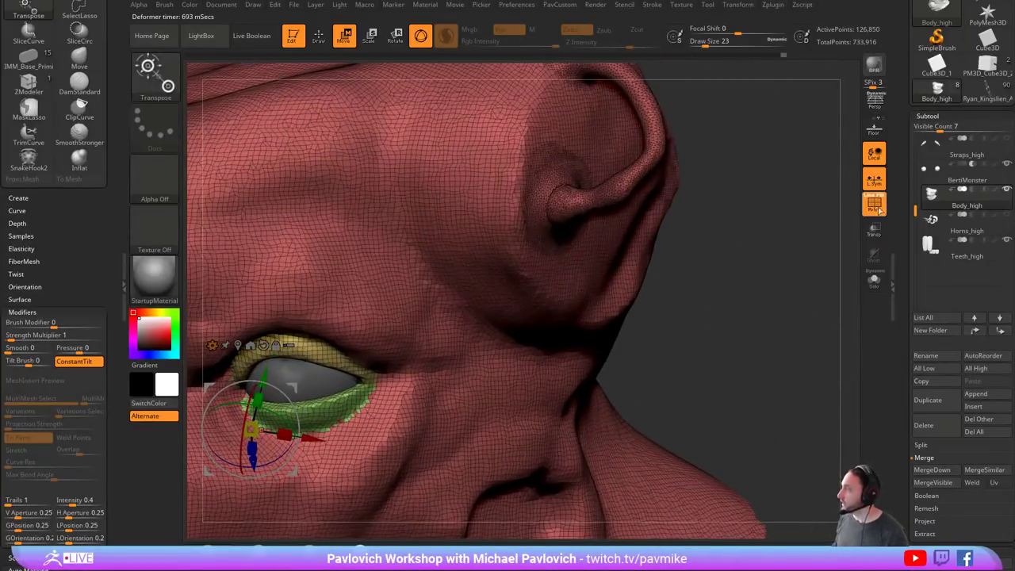
pyautogui.moveTo(909, 151); pyautogui.dragTo(909, 542)
pyautogui.hotkey('shift', 'f')
pyautogui.moveTo(774, 214)
pyautogui.keyDown('alt'); pyautogui.mouseDown()
pyautogui.moveTo(685, 281)
pyautogui.moveTo(714, 287)
pyautogui.mouseUp(); pyautogui.keyUp('alt')
pyautogui.press('s')
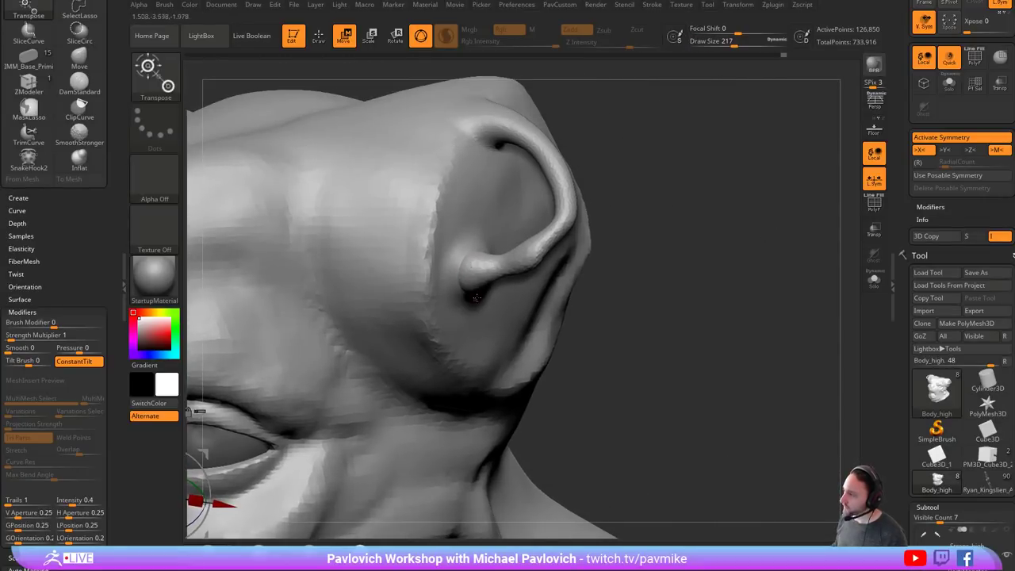
pyautogui.keyDown('alt'); pyautogui.moveTo(674, 250); pyautogui.dragTo(688, 231); pyautogui.keyUp('alt')
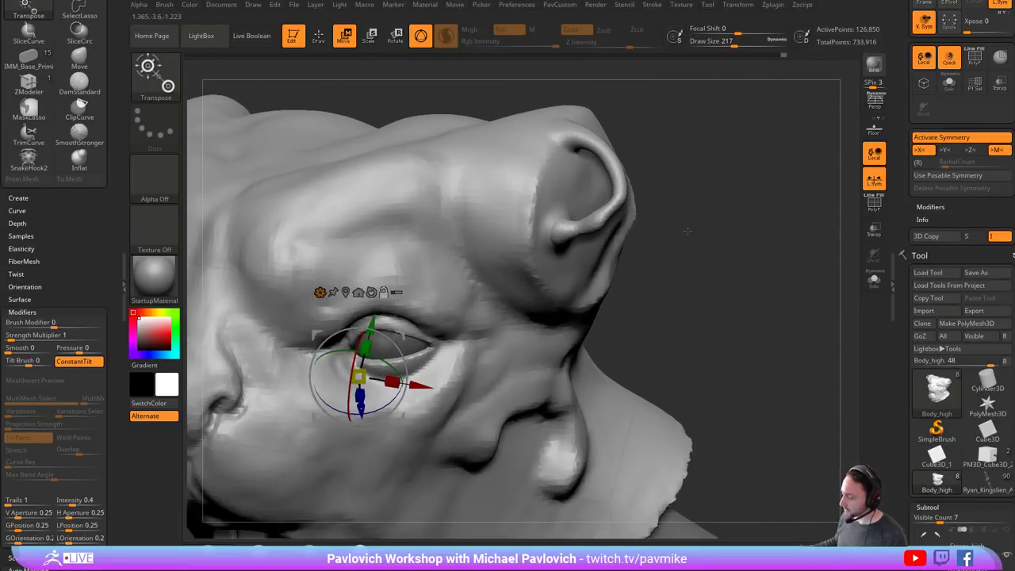
pyautogui.moveTo(902, 77); pyautogui.dragTo(903, 216)
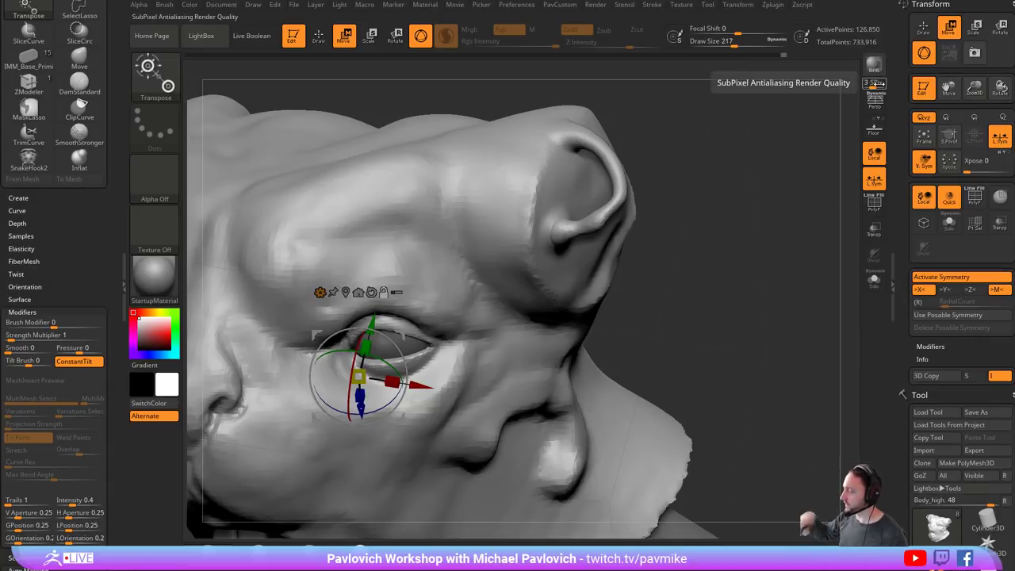
# - Return to Draw mode, remesh the body with DynaMesh and smooth where the horn loop joins the head
pyautogui.press('q')
pyautogui.press('s')
pyautogui.moveTo(674, 202)
pyautogui.mouseDown()
pyautogui.moveTo(702, 205)
pyautogui.moveTo(680, 205)
pyautogui.mouseUp()
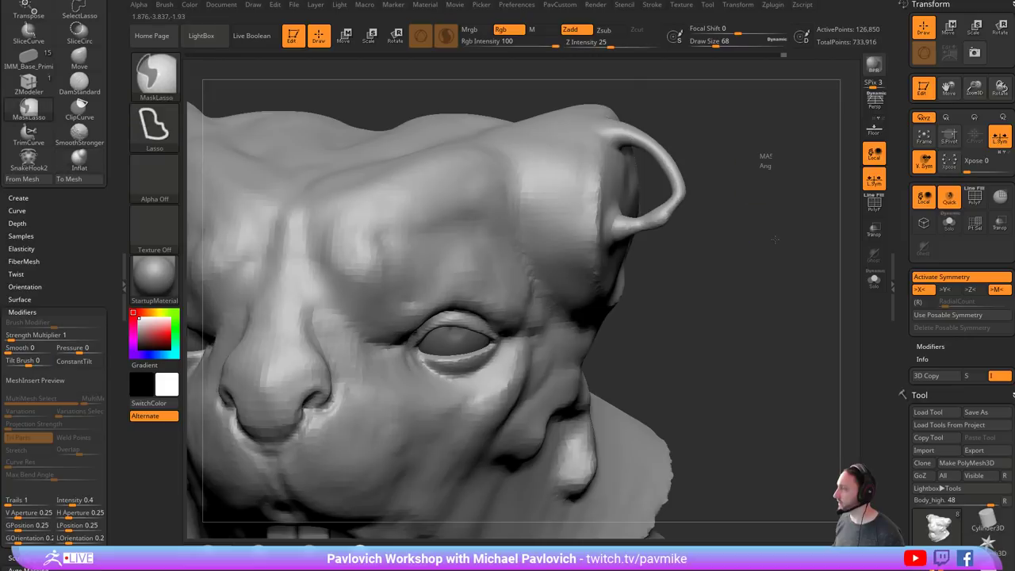
pyautogui.keyDown('ctrl'); pyautogui.moveTo(755, 147); pyautogui.dragTo(767, 156); pyautogui.keyUp('ctrl')
pyautogui.press('1')
pyautogui.moveTo(672, 255); pyautogui.dragTo(631, 243)
pyautogui.moveTo(571, 217)
pyautogui.keyDown('shift'); pyautogui.mouseDown()
pyautogui.moveTo(591, 236)
pyautogui.moveTo(580, 233)
pyautogui.mouseUp(); pyautogui.keyUp('shift')
pyautogui.moveTo(740, 246)
pyautogui.mouseDown()
pyautogui.moveTo(759, 249)
pyautogui.moveTo(750, 248)
pyautogui.mouseUp()
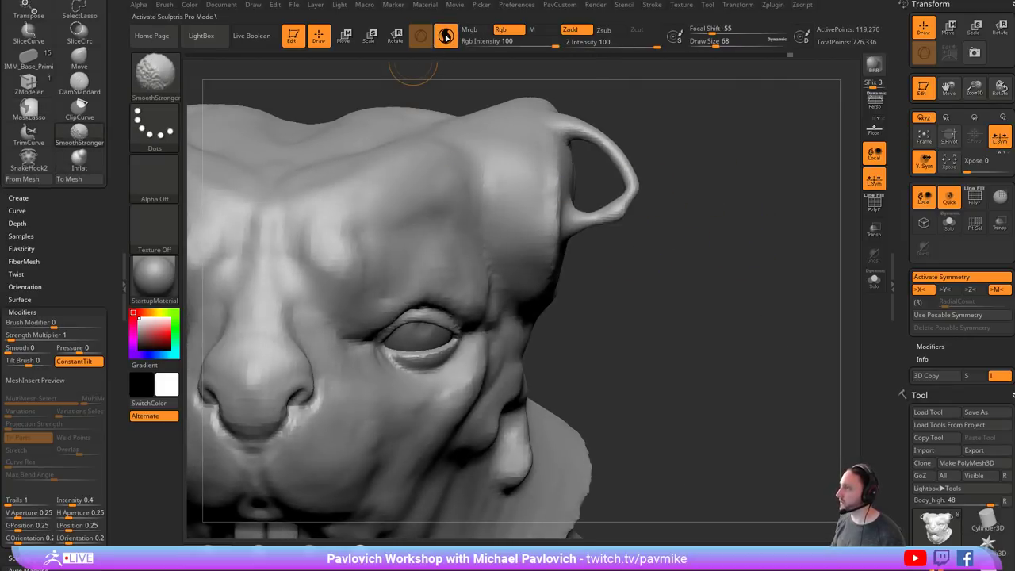
# - Smooth the horn loop away completely into the side of the head with a Draw Size of 97
pyautogui.press('s')
pyautogui.moveTo(620, 164); pyautogui.dragTo(625, 165)
pyautogui.moveTo(625, 164)
pyautogui.keyDown('shift'); pyautogui.mouseDown()
pyautogui.moveTo(629, 184)
pyautogui.moveTo(611, 151)
pyautogui.moveTo(566, 129)
pyautogui.mouseUp(); pyautogui.keyUp('shift')
pyautogui.keyDown('shift'); pyautogui.moveTo(593, 208); pyautogui.dragTo(580, 223); pyautogui.keyUp('shift')
pyautogui.keyDown('shift'); pyautogui.moveTo(563, 120); pyautogui.dragTo(557, 226); pyautogui.keyUp('shift')
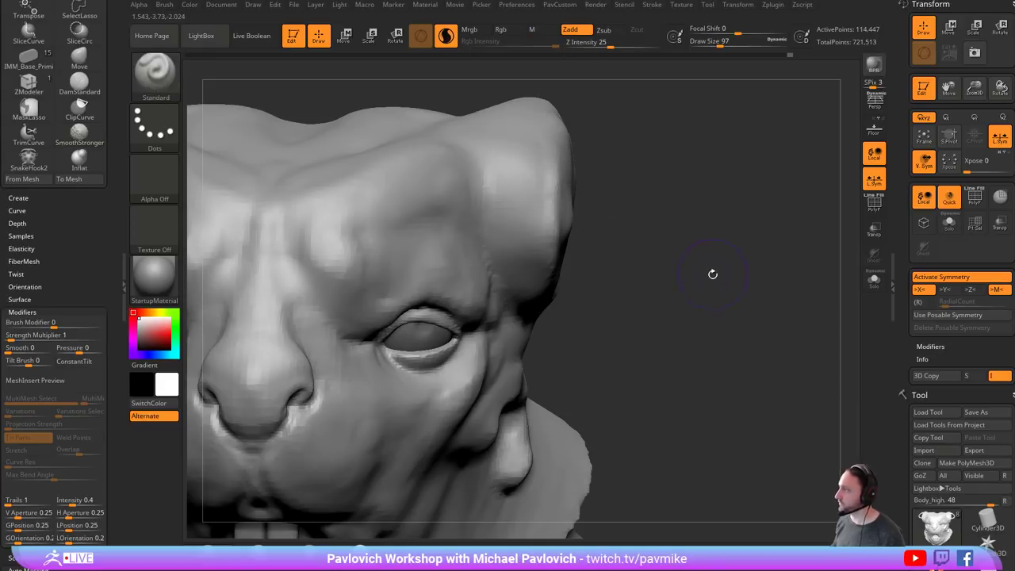
# - Turn off Sculptris Pro mode and set the Draw Size to 54
pyautogui.keyDown('alt'); pyautogui.moveTo(711, 275); pyautogui.dragTo(734, 238); pyautogui.keyUp('alt')
pyautogui.click(445, 35)
pyautogui.press('s')
pyautogui.keyDown('alt'); pyautogui.moveTo(706, 329); pyautogui.dragTo(734, 276); pyautogui.keyUp('alt')
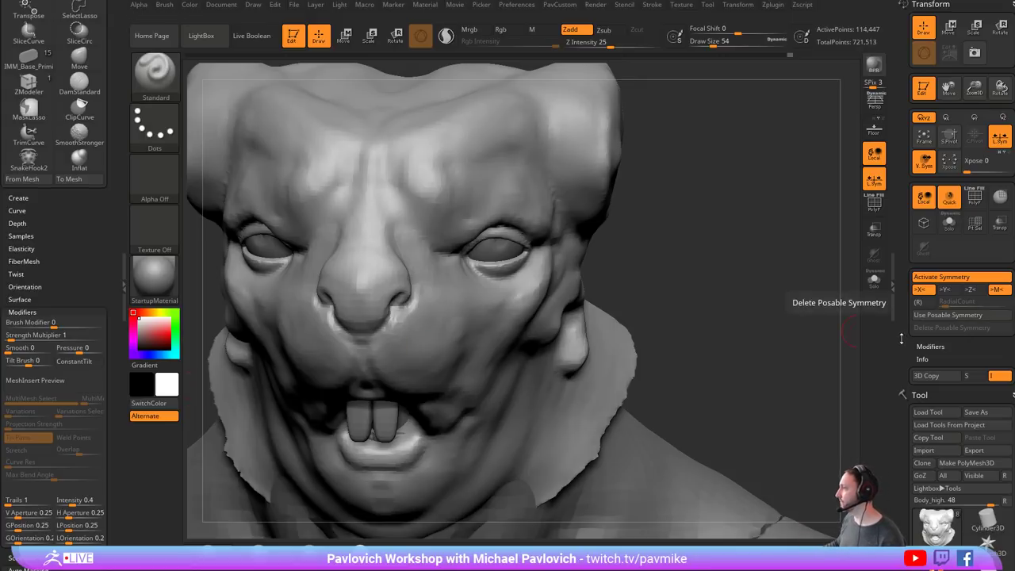
# - Bring up the body's DynaMesh settings and save the project
pyautogui.moveTo(899, 362); pyautogui.dragTo(888, 167)
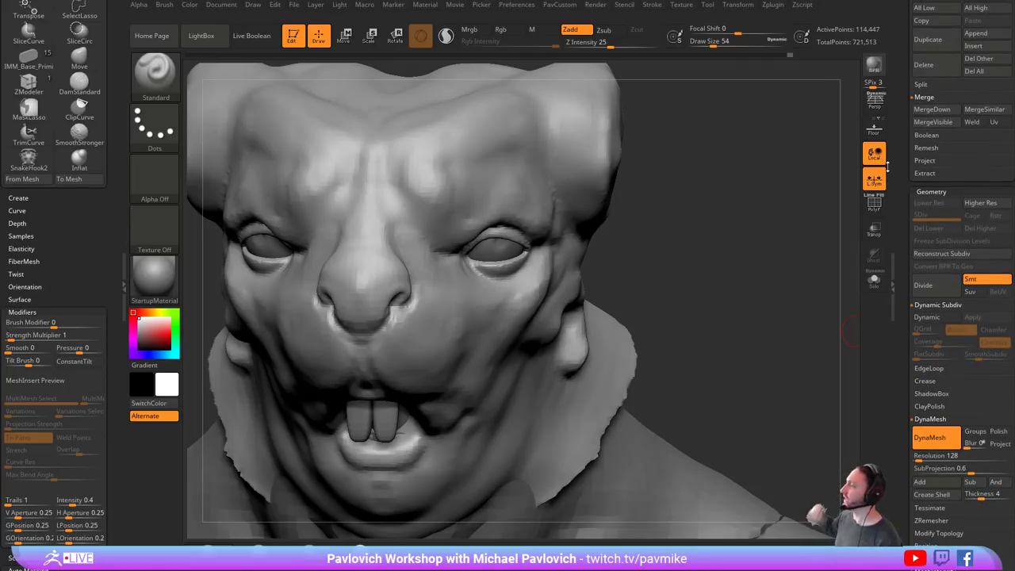
pyautogui.scroll(-1, 900, 234)
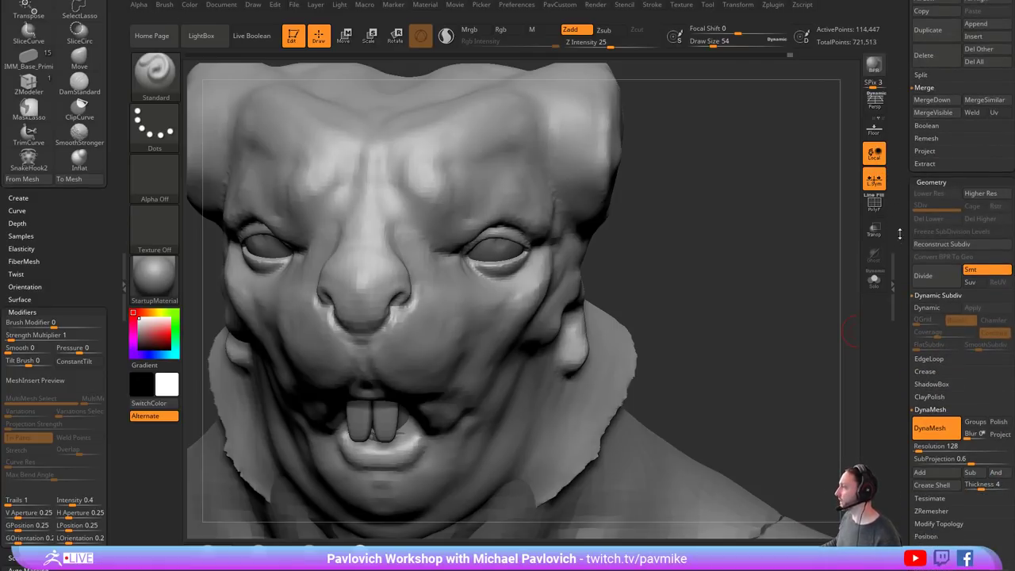
pyautogui.scroll(-8, 900, 233)
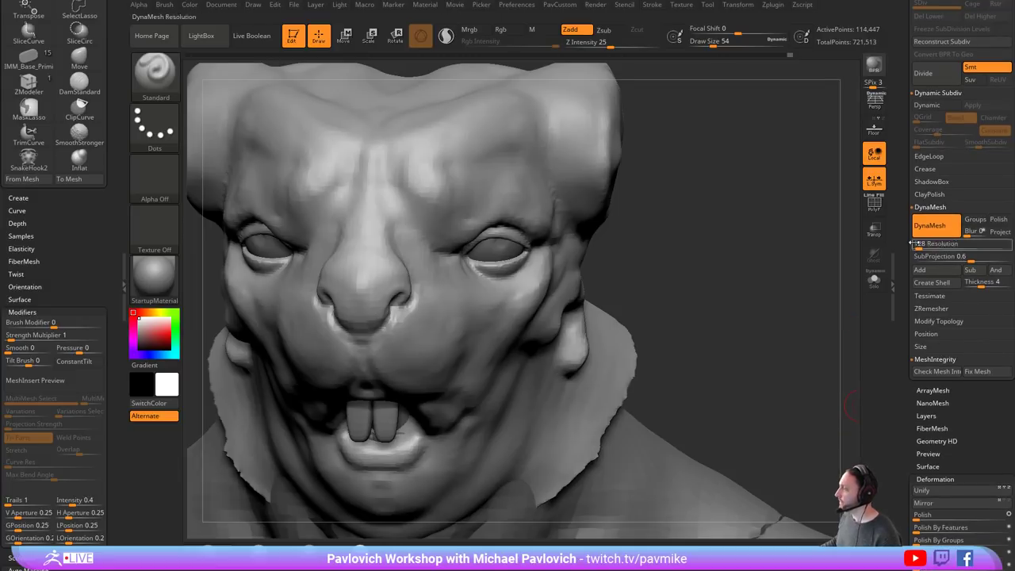
pyautogui.scroll(3, 913, 243)
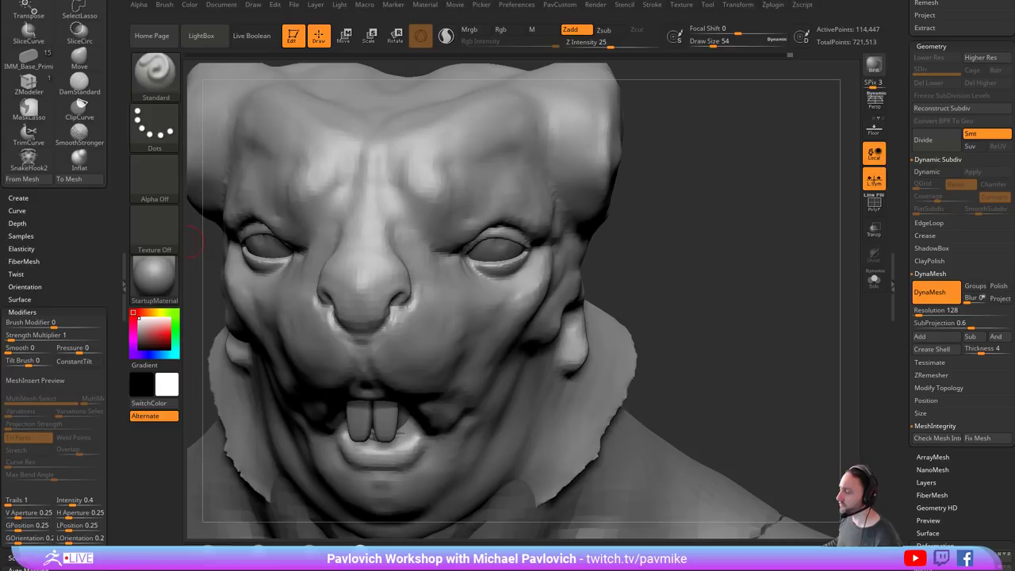
pyautogui.hotkey('ctrl', 's')
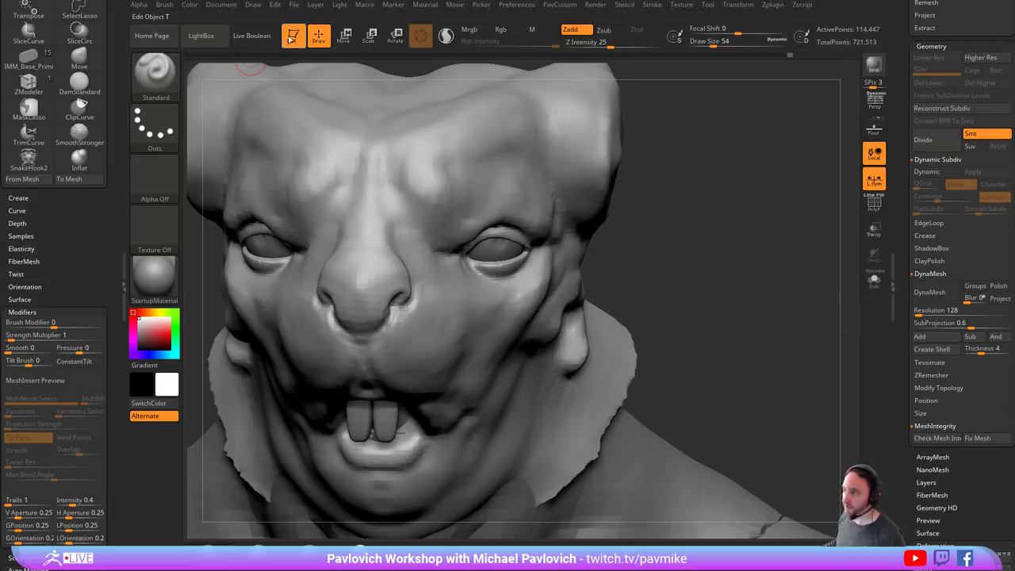
# - Leave Edit mode and clear the monster from the canvas
pyautogui.click(293, 36)
pyautogui.hotkey('ctrl', 'n')
# - Start loading a tool and browse to Local Disk (E:) in the file dialog
pyautogui.moveTo(907, 206); pyautogui.dragTo(924, 328)
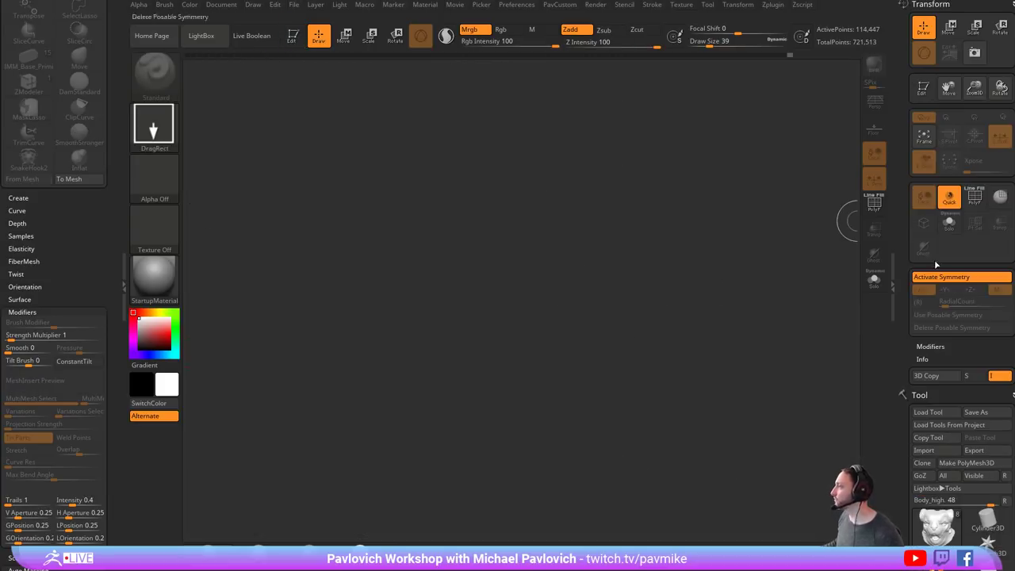
pyautogui.click(1011, 4)
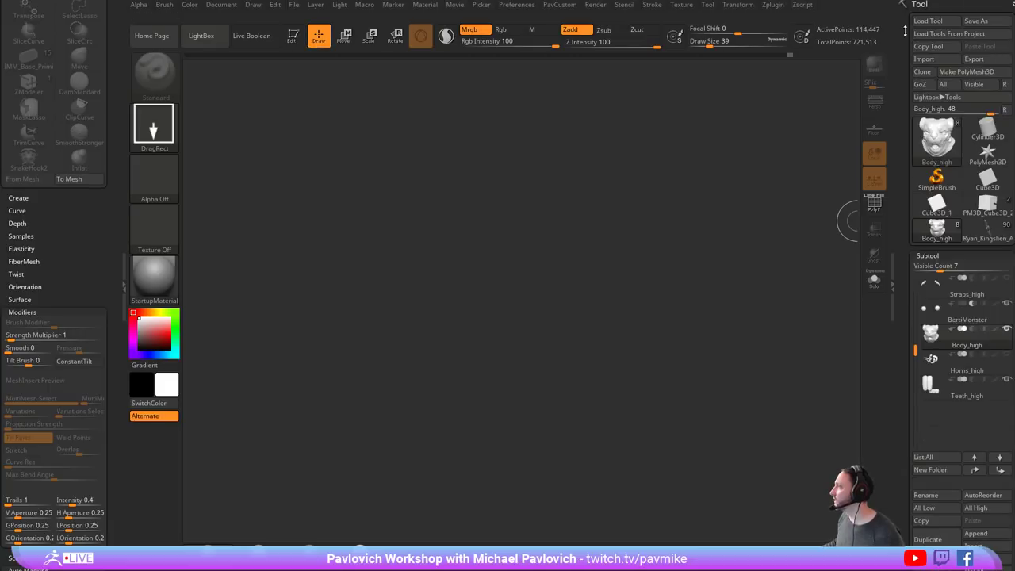
pyautogui.click(937, 22)
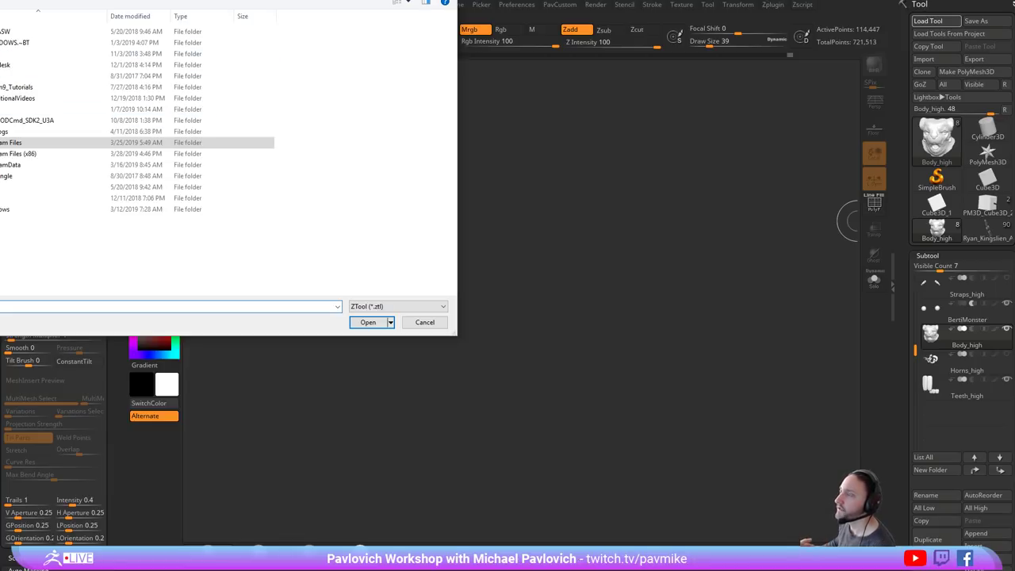
pyautogui.moveTo(104, 0); pyautogui.dragTo(243, 171)
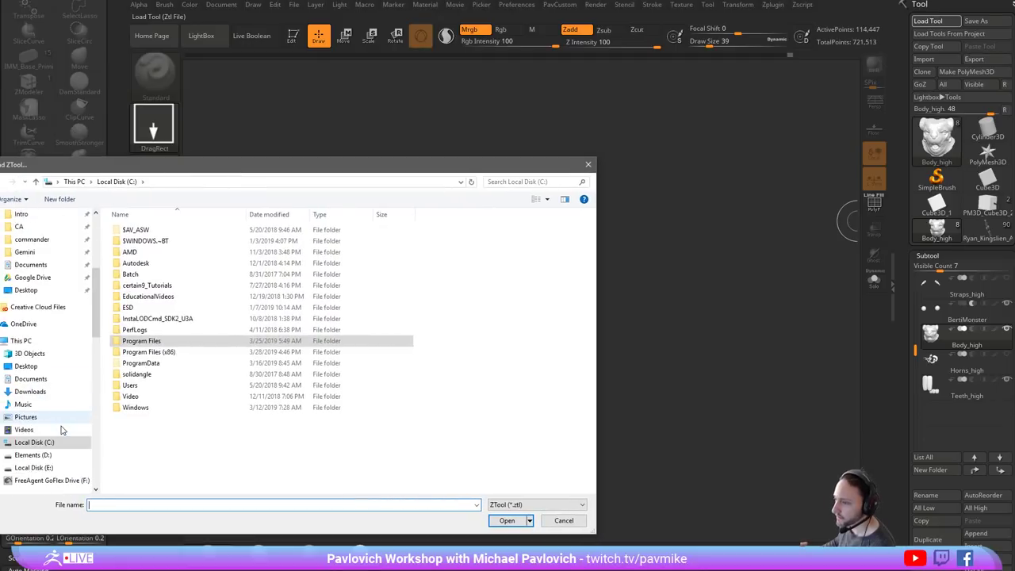
pyautogui.click(60, 468)
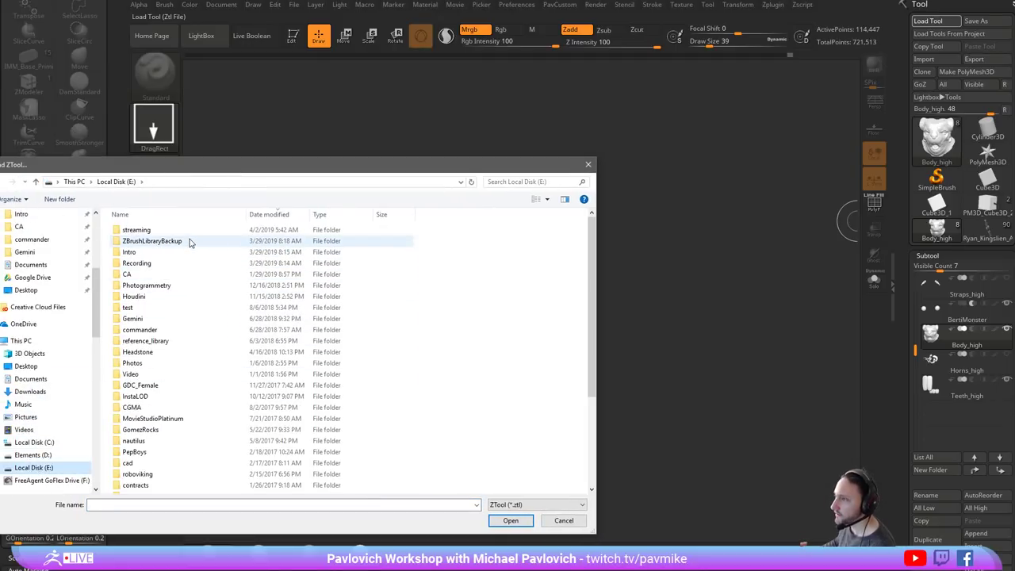
pyautogui.scroll(-4, 177, 339)
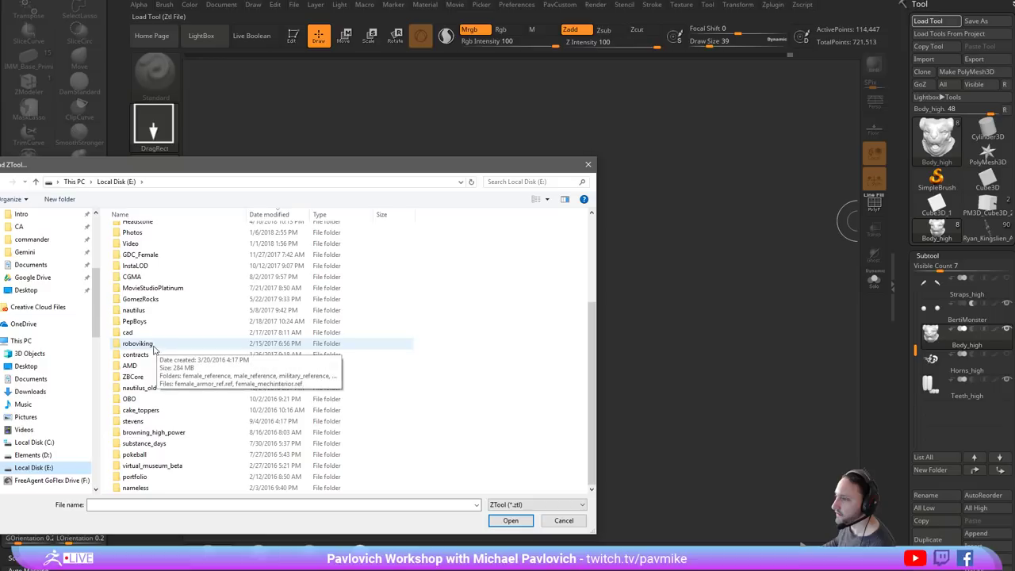
pyautogui.doubleClick(157, 392)
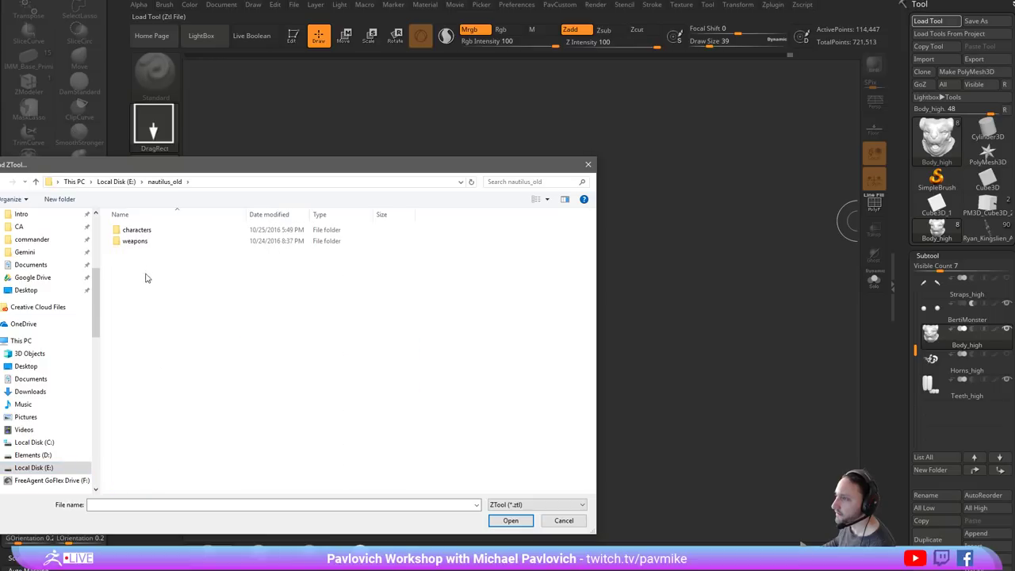
pyautogui.doubleClick(152, 230)
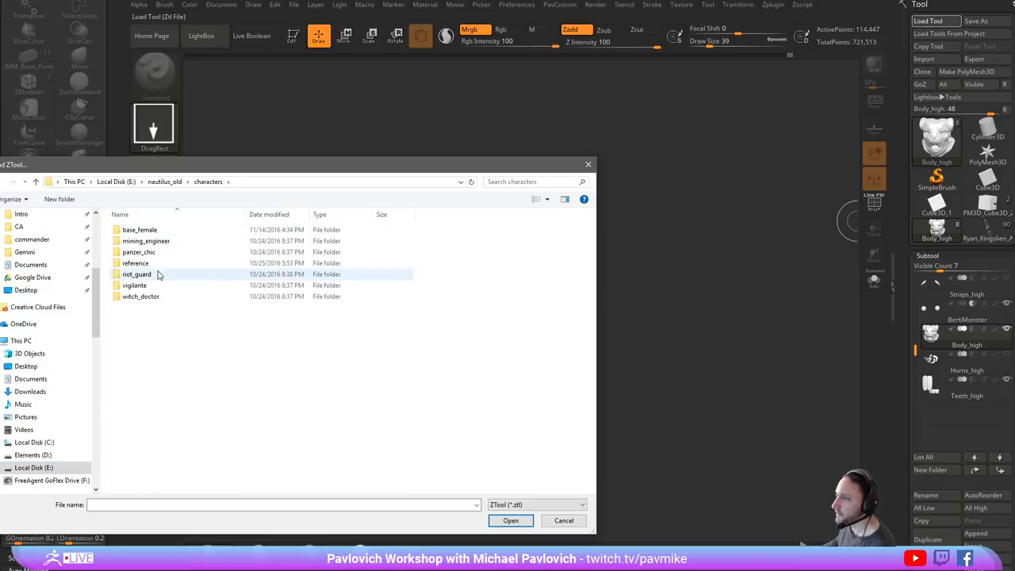
pyautogui.click(168, 184)
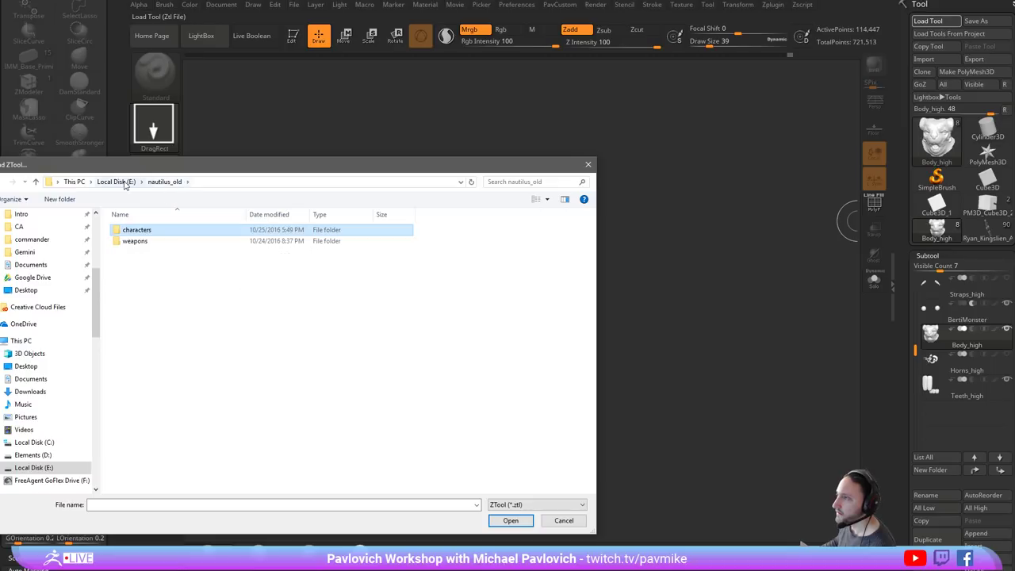
pyautogui.click(122, 182)
# - Load battlebotsalt_bakeFile.ZTL from the nautilus/Art/characters/bots/battlebot_salt folder on drive E
pyautogui.scroll(-3, 162, 304)
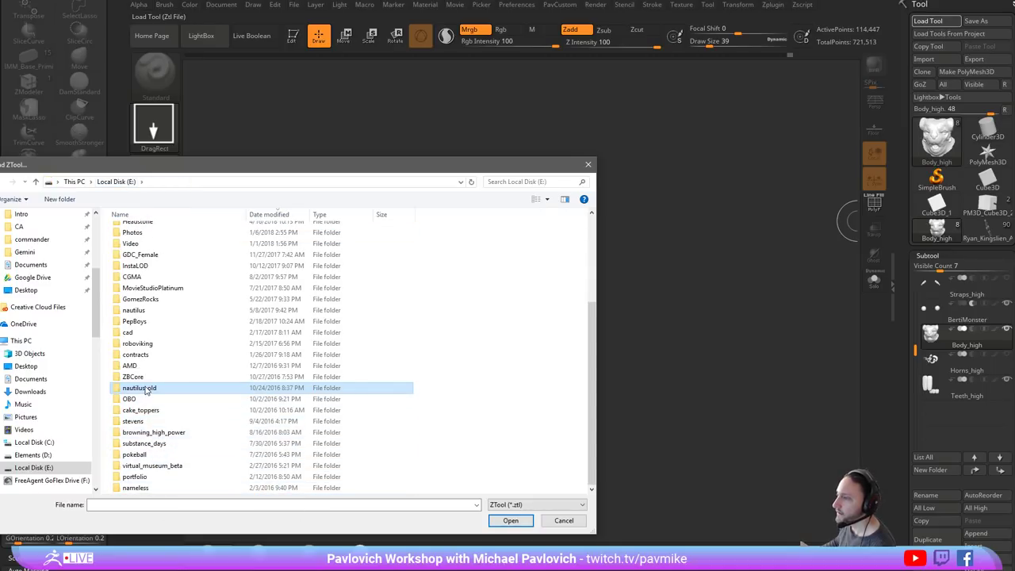
pyautogui.scroll(1, 146, 389)
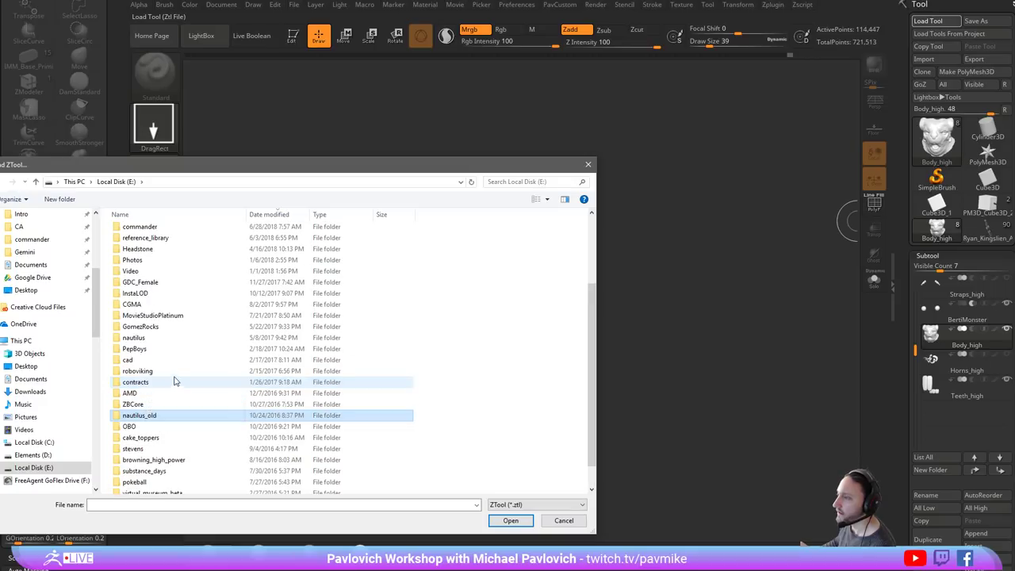
pyautogui.doubleClick(166, 341)
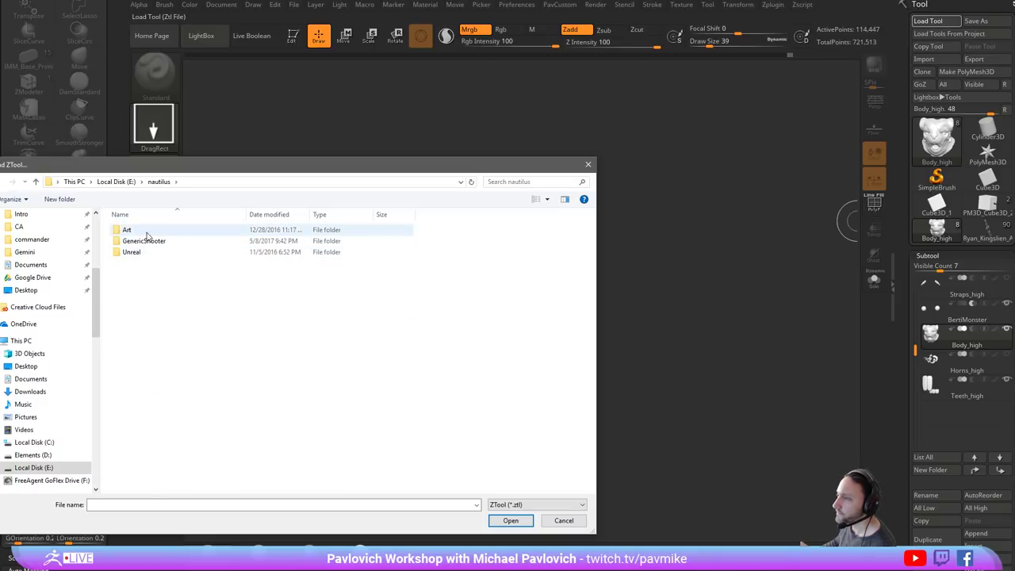
pyautogui.doubleClick(147, 230)
pyautogui.doubleClick(146, 230)
pyautogui.doubleClick(141, 230)
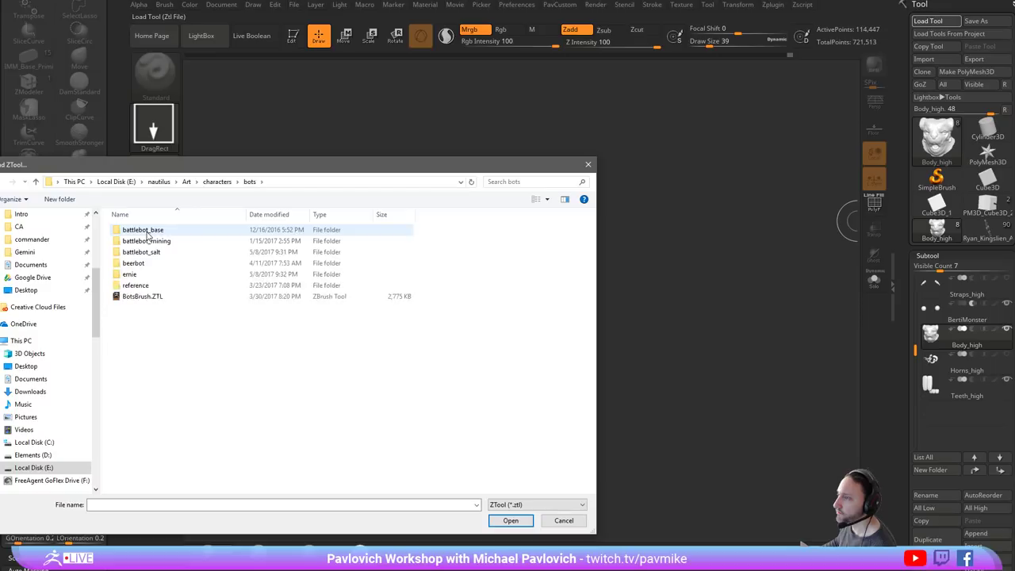
pyautogui.doubleClick(182, 252)
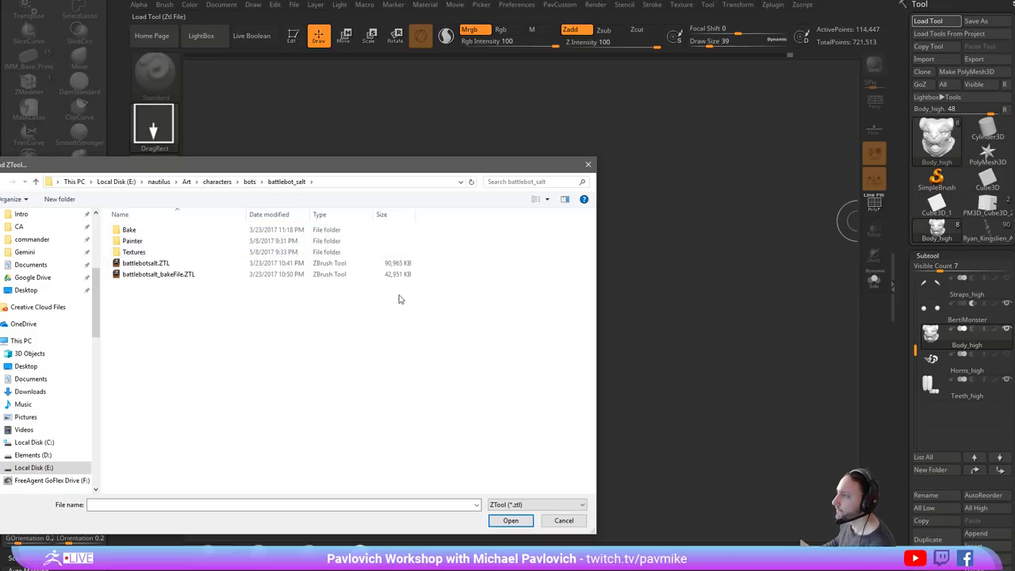
pyautogui.click(274, 214)
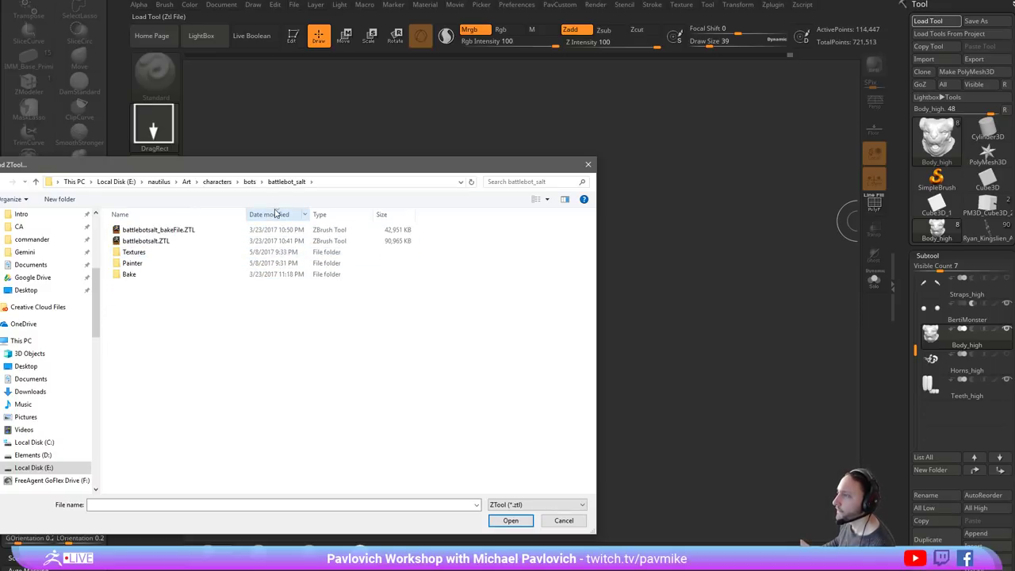
pyautogui.click(181, 231)
pyautogui.doubleClick(181, 231)
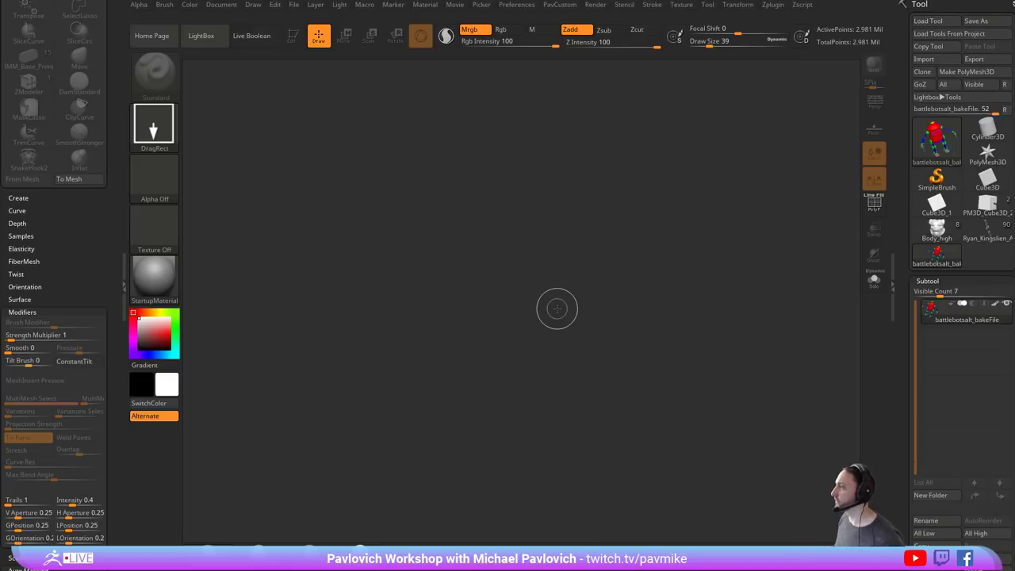
# - Draw the robot on the canvas, enter Edit mode and hide its polypaint colours
pyautogui.moveTo(495, 298); pyautogui.dragTo(306, 84)
pyautogui.press('t')
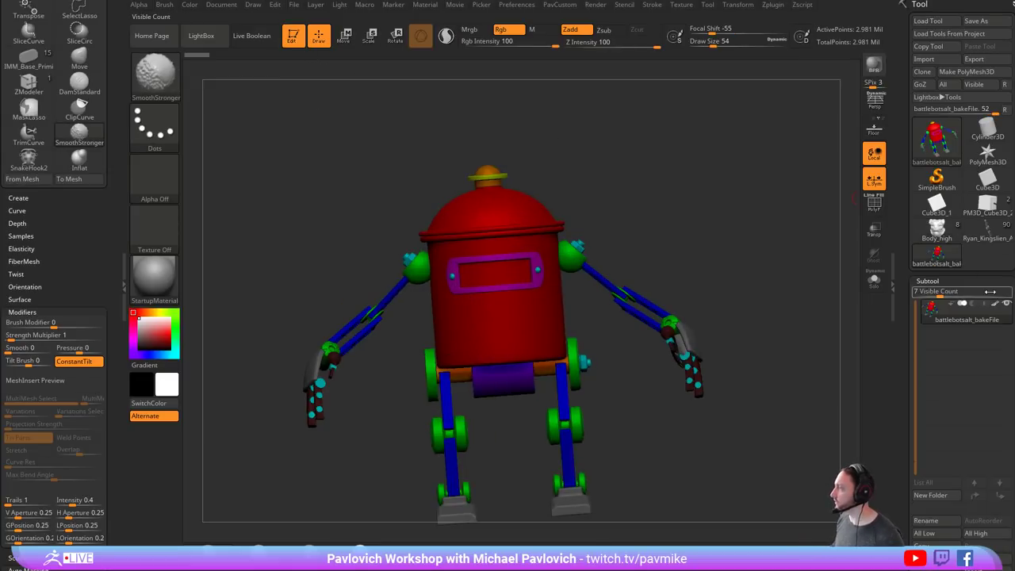
pyautogui.keyDown('shift'); pyautogui.click(996, 305); pyautogui.keyUp('shift')
pyautogui.moveTo(782, 262)
pyautogui.keyDown('shift'); pyautogui.mouseDown()
pyautogui.moveTo(759, 262)
pyautogui.moveTo(722, 238)
pyautogui.moveTo(652, 263)
pyautogui.moveTo(682, 278)
pyautogui.moveTo(662, 300)
pyautogui.mouseUp(); pyautogui.keyUp('shift')
pyautogui.press('s')
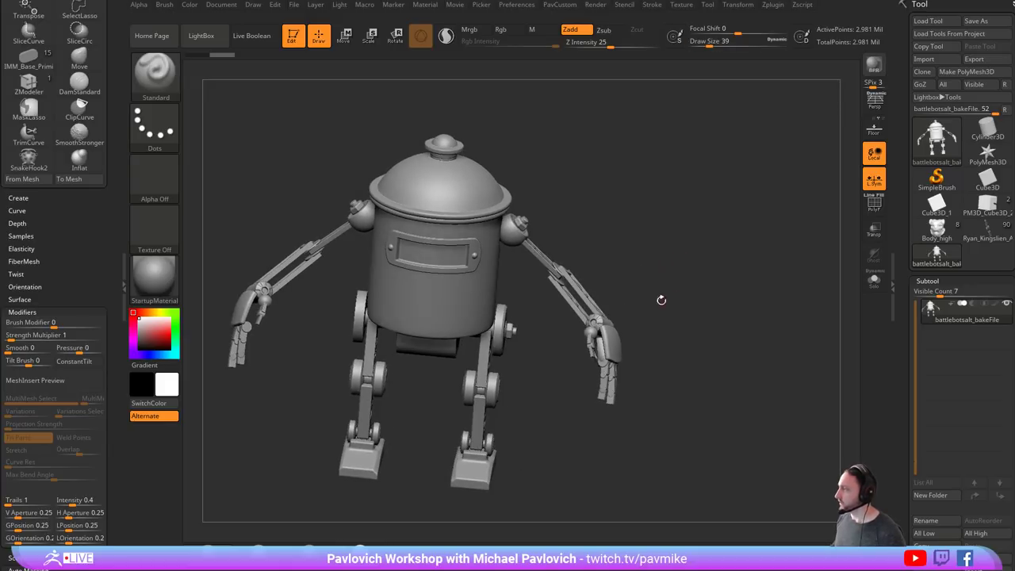
pyautogui.keyDown('alt'); pyautogui.moveTo(676, 262); pyautogui.dragTo(691, 262); pyautogui.keyUp('alt')
pyautogui.press('1')
# - Try to split the robot into separate subtools with Split To Similar Parts
pyautogui.moveTo(906, 342); pyautogui.dragTo(913, 251)
pyautogui.click(925, 296)
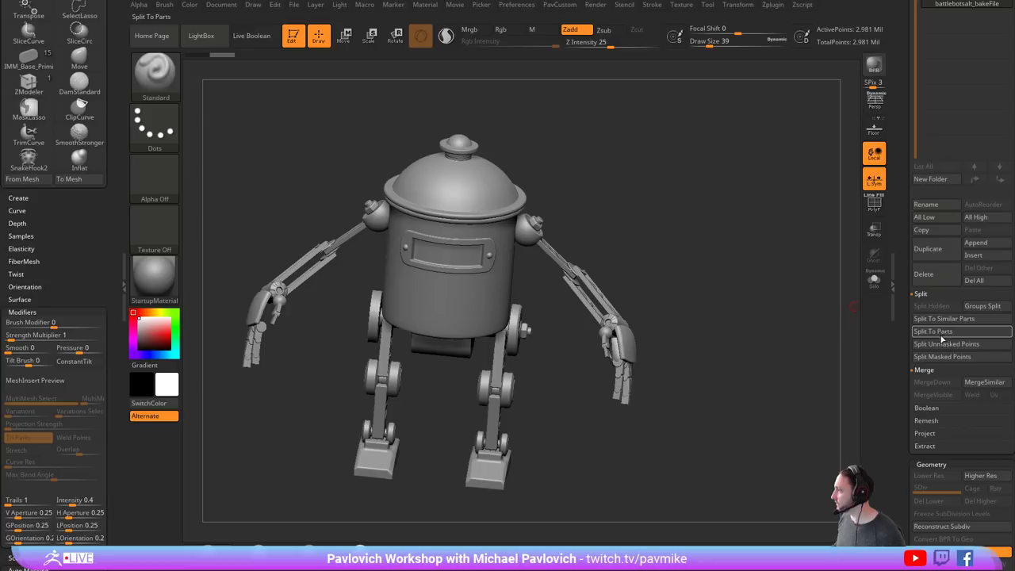
pyautogui.click(942, 339)
pyautogui.click(905, 336)
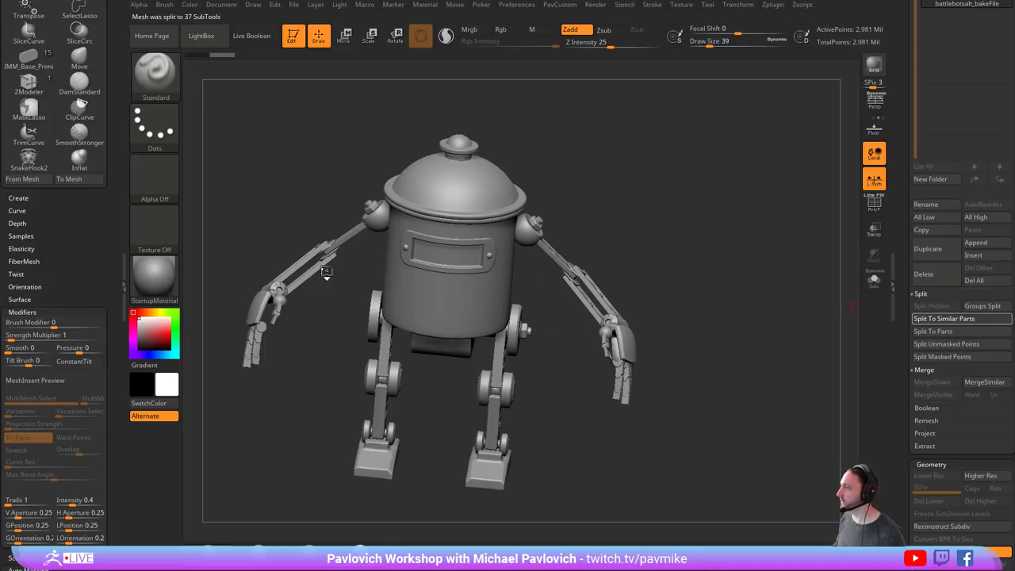
# - Switch to the restarted ZBrush session, dismiss the abnormal termination notice and close LightBox
pyautogui.hotkey('alt', 'Tab')
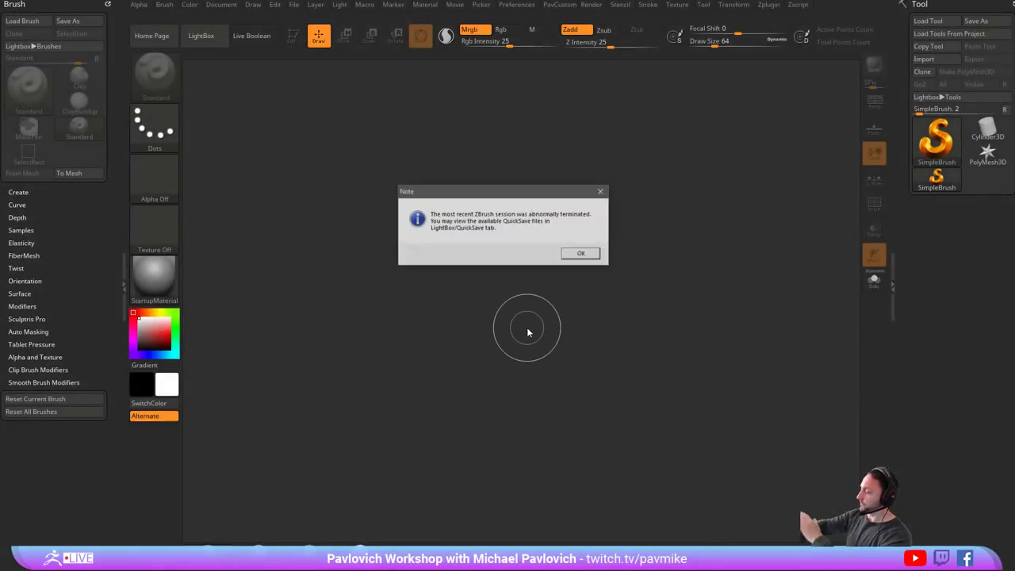
pyautogui.click(582, 253)
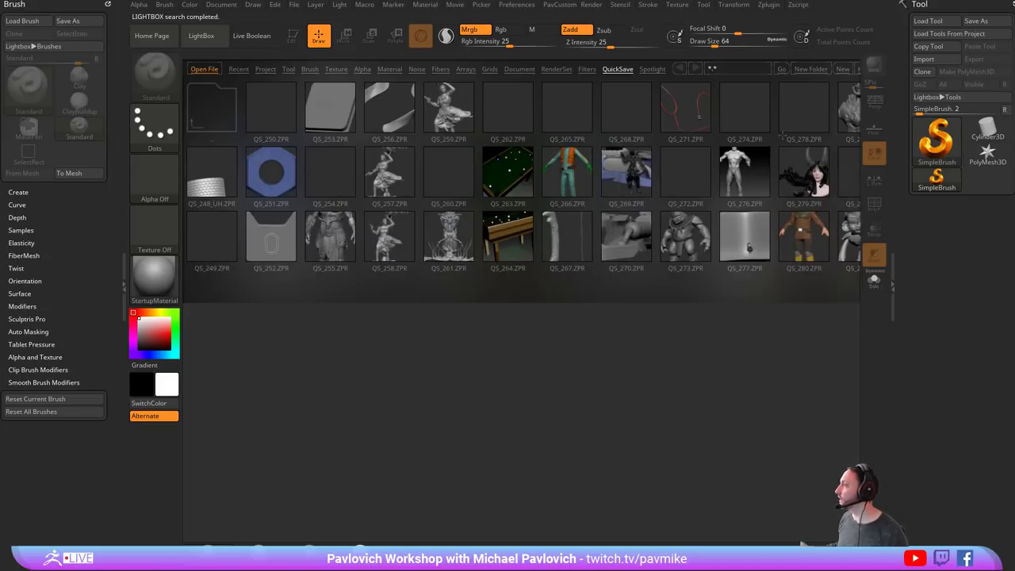
pyautogui.press(',')
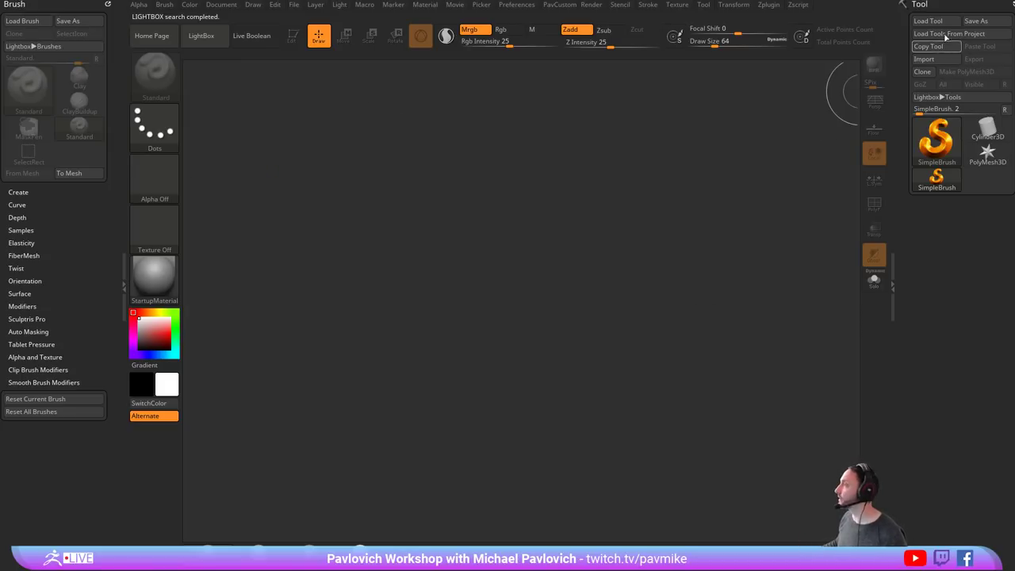
# - Start loading a tool and browse to Local Disk (E:) in the file dialog
pyautogui.click(935, 22)
pyautogui.scroll(4, 64, 300)
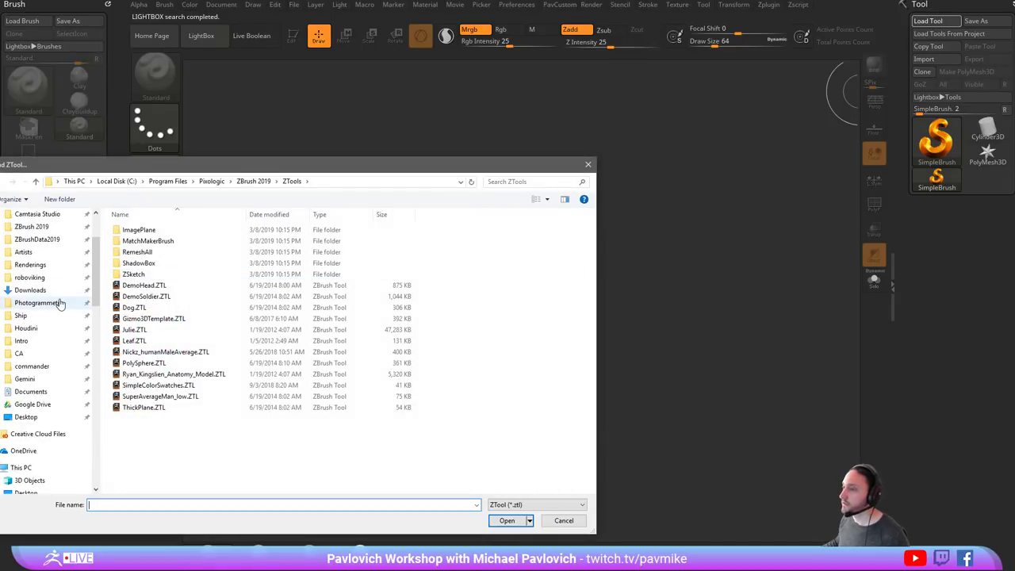
pyautogui.click(117, 182)
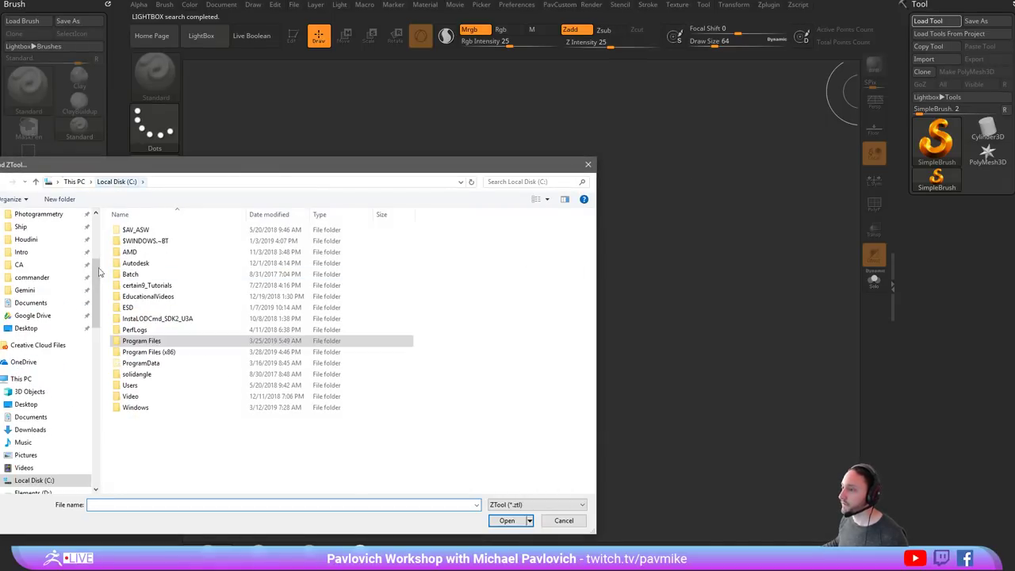
pyautogui.scroll(-2, 39, 423)
pyautogui.click(35, 455)
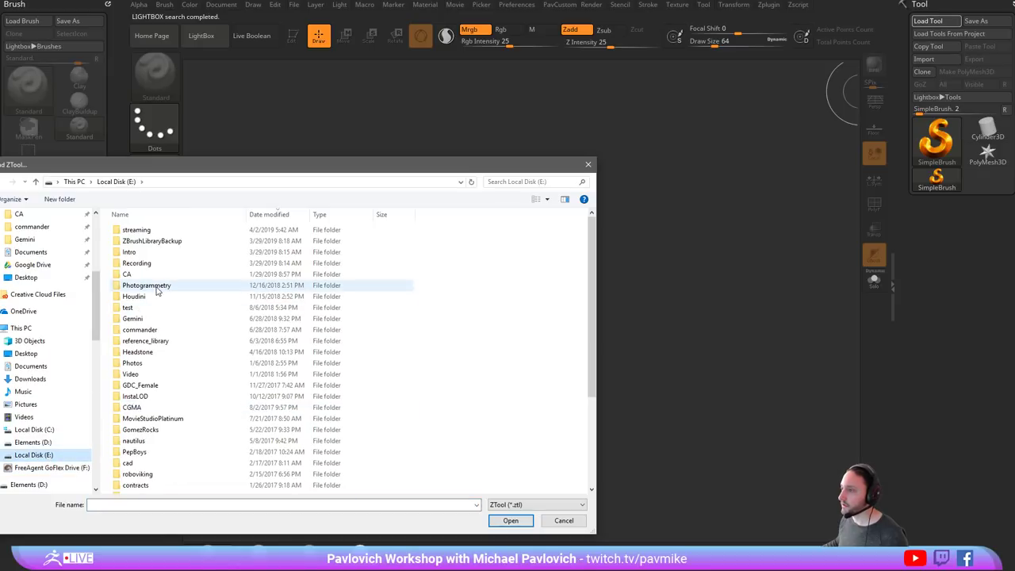
# - Load battlebotsalt_bakeFile.ZTL from the nautilus/Art/characters/bots/battlebot_salt folder on drive E
pyautogui.scroll(-3, 162, 317)
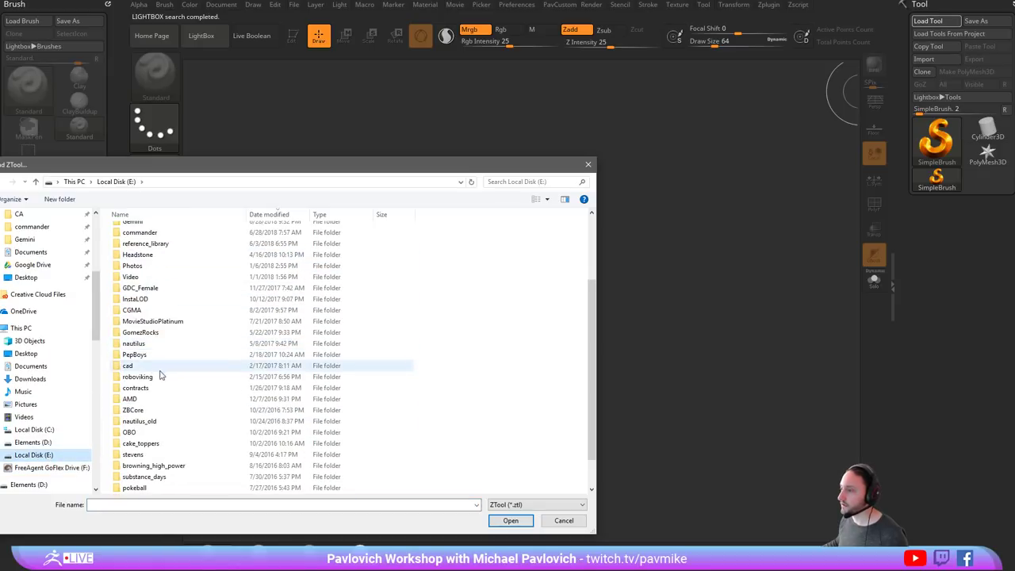
pyautogui.scroll(-1, 159, 453)
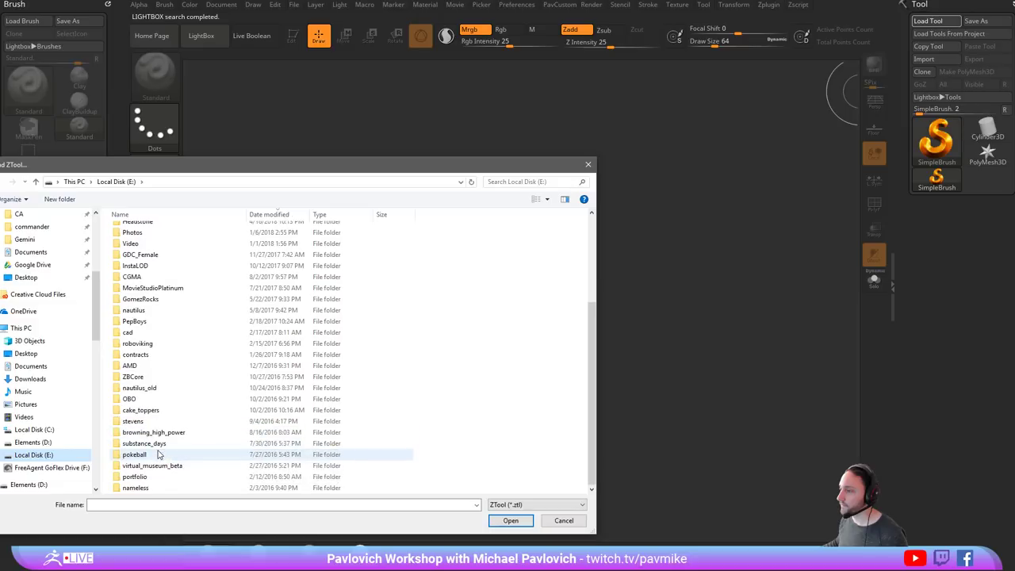
pyautogui.doubleClick(153, 309)
pyautogui.doubleClick(139, 230)
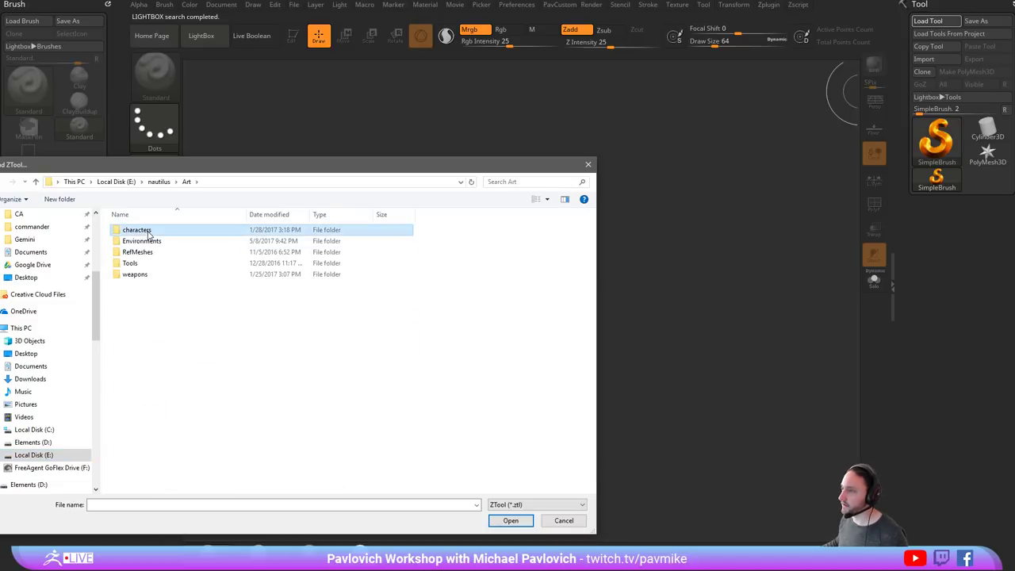
pyautogui.doubleClick(148, 231)
pyautogui.doubleClick(148, 232)
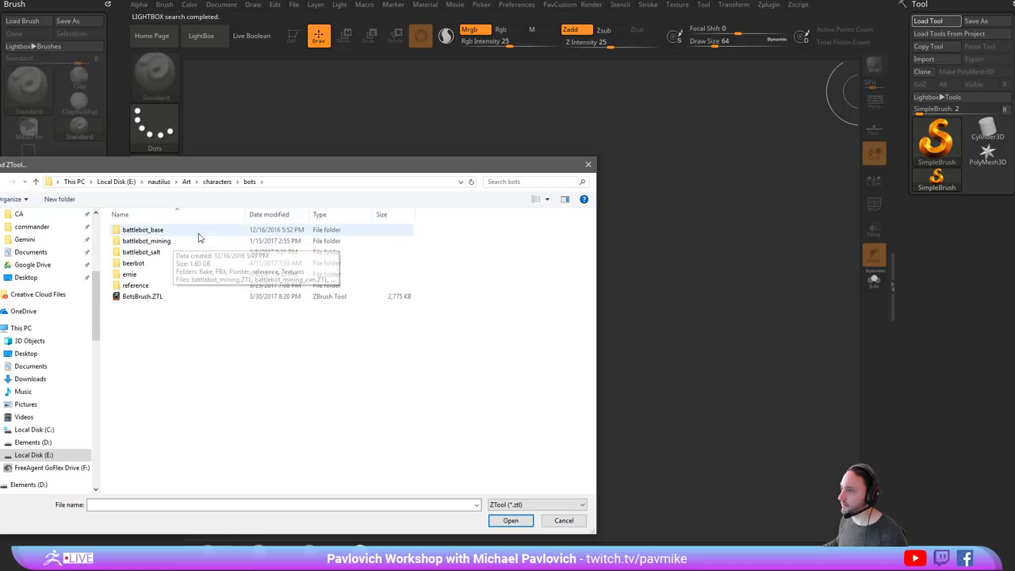
pyautogui.doubleClick(170, 252)
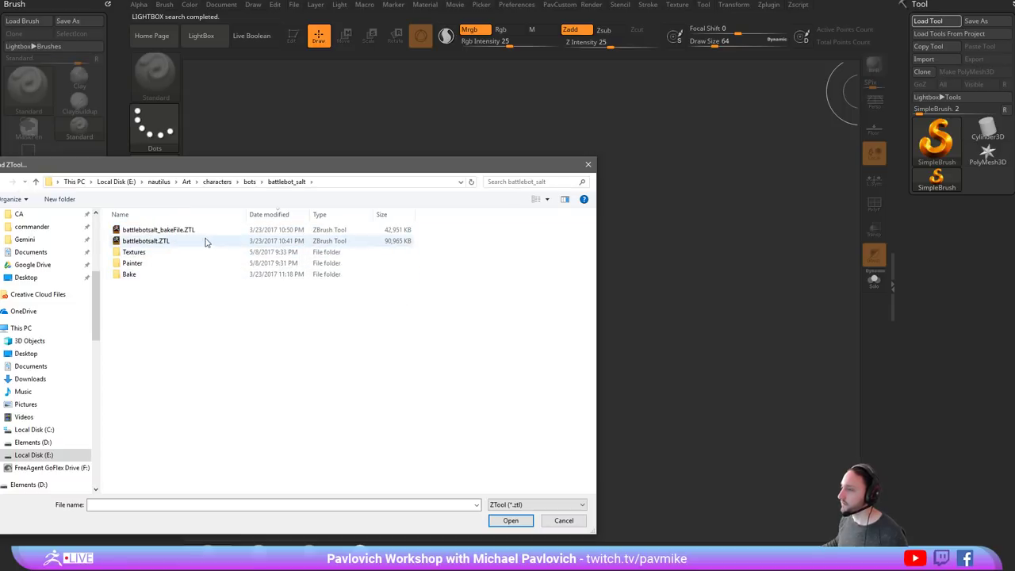
pyautogui.doubleClick(198, 233)
# - Draw the robot on the canvas in Edit mode and apply Mirror And Weld to it
pyautogui.moveTo(512, 344); pyautogui.dragTo(507, 375)
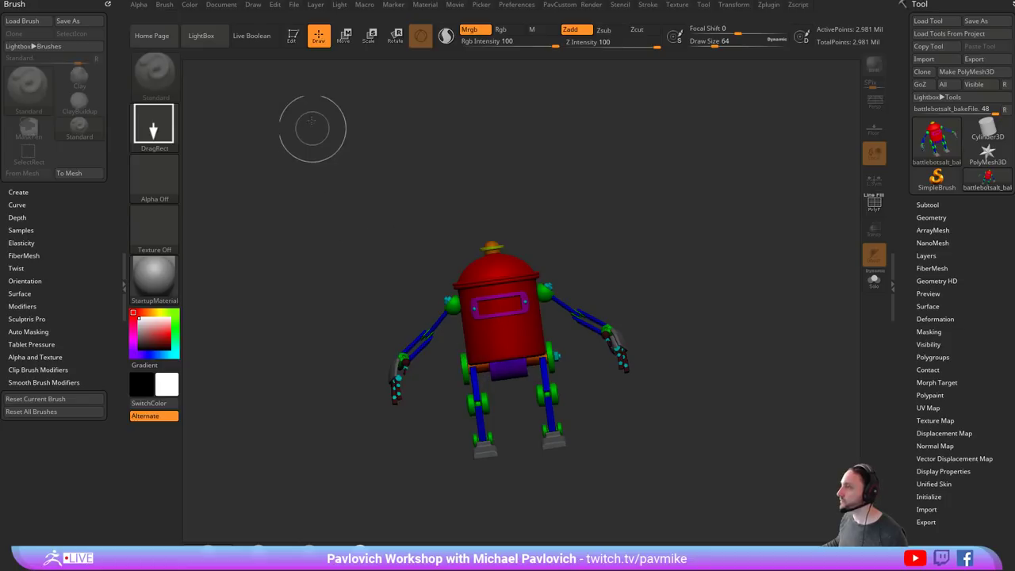
pyautogui.click(300, 46)
pyautogui.press('space')
pyautogui.click(679, 258)
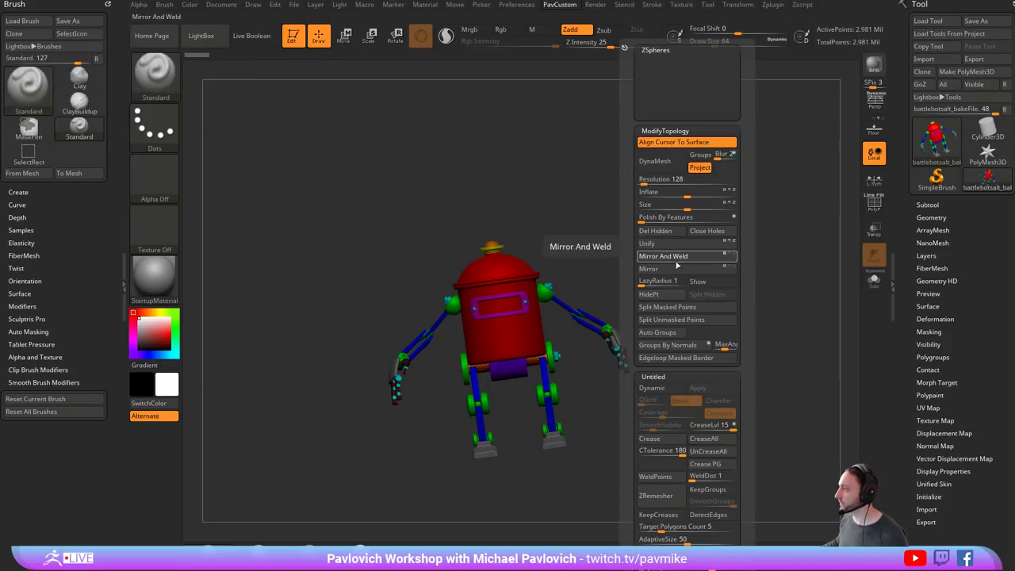
pyautogui.keyDown('shift'); pyautogui.moveTo(632, 212); pyautogui.dragTo(648, 227); pyautogui.keyUp('shift')
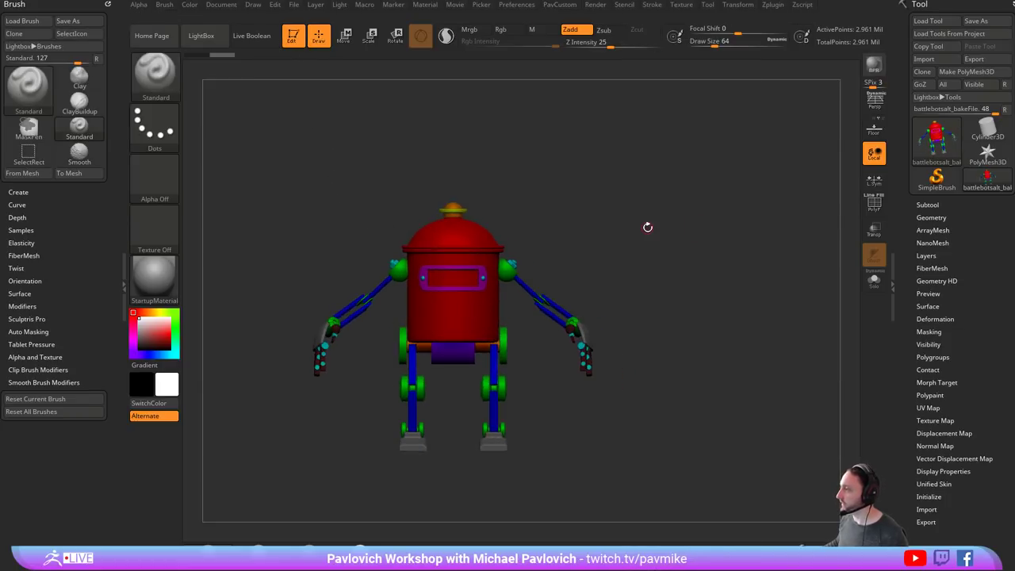
pyautogui.keyDown('alt'); pyautogui.moveTo(690, 186); pyautogui.dragTo(665, 268); pyautogui.keyUp('alt')
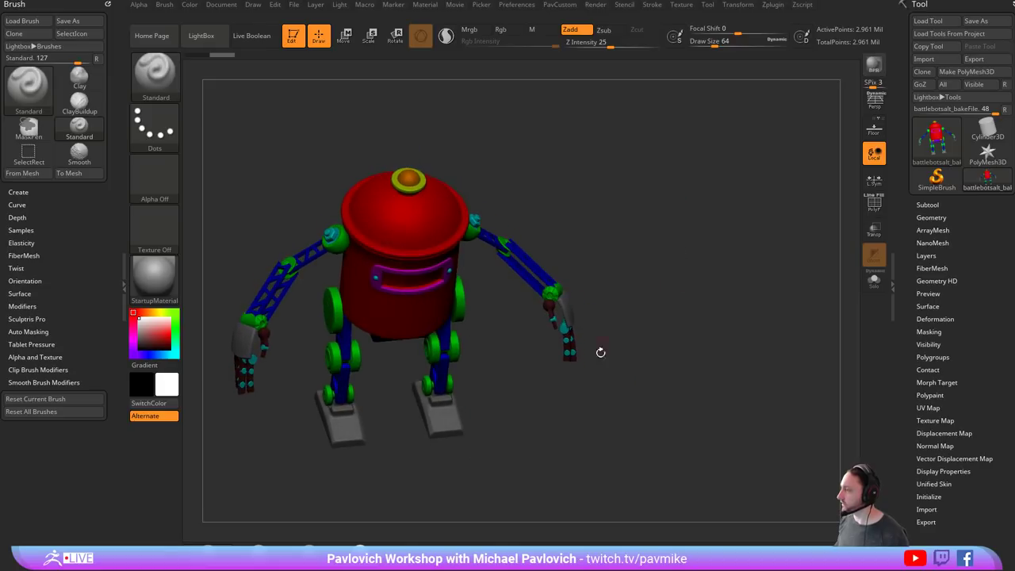
# - Set the selection brush to SelectLasso and show the complete robot again
pyautogui.moveTo(557, 403)
pyautogui.keyDown('ctrl'); pyautogui.keyDown('shift'); pyautogui.mouseDown()
pyautogui.moveTo(616, 327)
pyautogui.moveTo(595, 290)
pyautogui.mouseUp(); pyautogui.keyUp('shift'); pyautogui.keyUp('ctrl')
pyautogui.keyDown('ctrl'); pyautogui.keyDown('shift'); pyautogui.click(165, 82); pyautogui.keyUp('shift'); pyautogui.keyUp('ctrl')
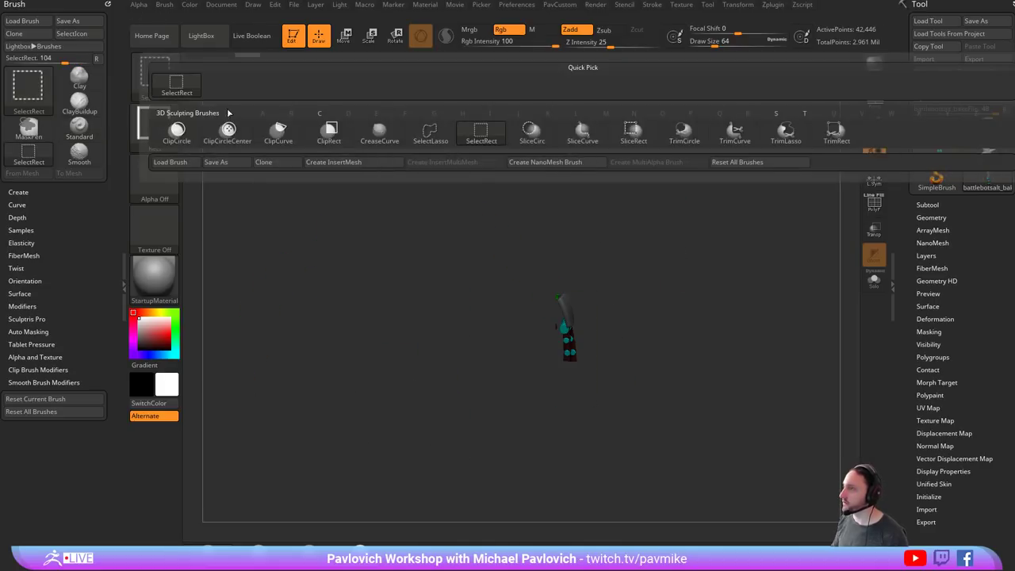
pyautogui.keyDown('ctrl'); pyautogui.keyDown('shift'); pyautogui.click(426, 134); pyautogui.keyUp('shift'); pyautogui.keyUp('ctrl')
pyautogui.keyDown('ctrl'); pyautogui.keyDown('shift'); pyautogui.click(609, 385); pyautogui.keyUp('shift'); pyautogui.keyUp('ctrl')
# - Isolate one complete hand with the lasso, split it from the robot, and show the subtool list
pyautogui.moveTo(552, 406)
pyautogui.keyDown('ctrl'); pyautogui.keyDown('shift'); pyautogui.mouseDown()
pyautogui.moveTo(601, 310)
pyautogui.moveTo(569, 301)
pyautogui.moveTo(505, 380)
pyautogui.mouseUp(); pyautogui.keyUp('shift'); pyautogui.keyUp('ctrl')
pyautogui.hotkey('ctrl', 'shift', 'a')
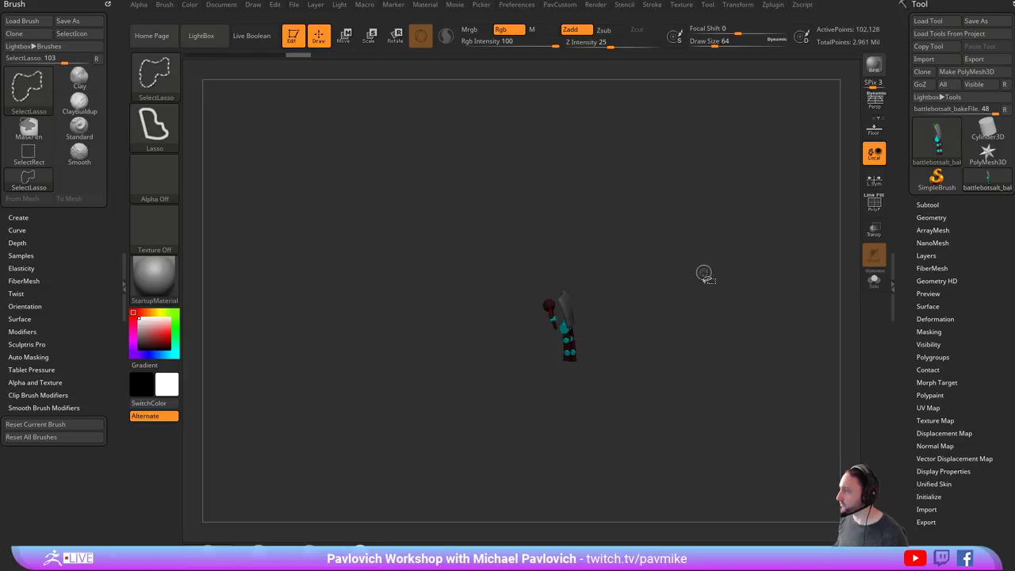
pyautogui.press('2')
pyautogui.click(717, 296)
pyautogui.click(926, 205)
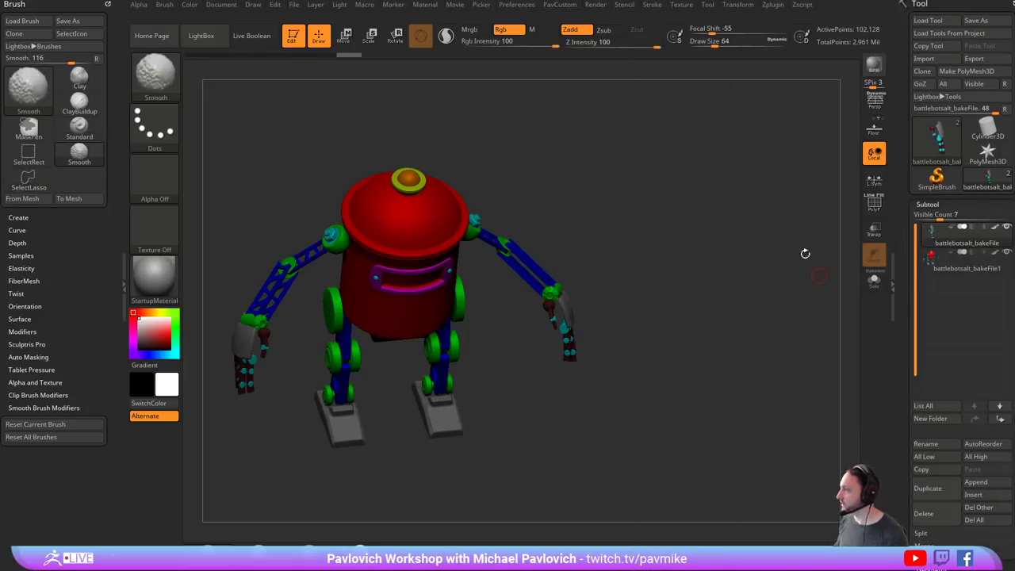
# - Merge the separated hand subtool down with the rest of the robot and accept the non-undoable operation
pyautogui.moveTo(804, 252); pyautogui.dragTo(831, 259)
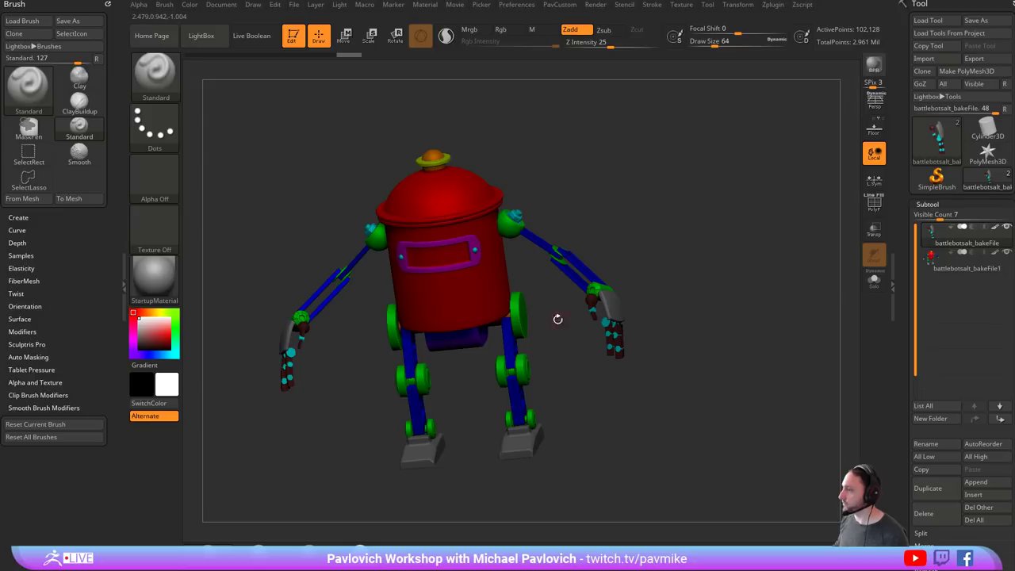
pyautogui.moveTo(726, 286); pyautogui.dragTo(808, 291)
pyautogui.hotkey('ctrl', 'e')
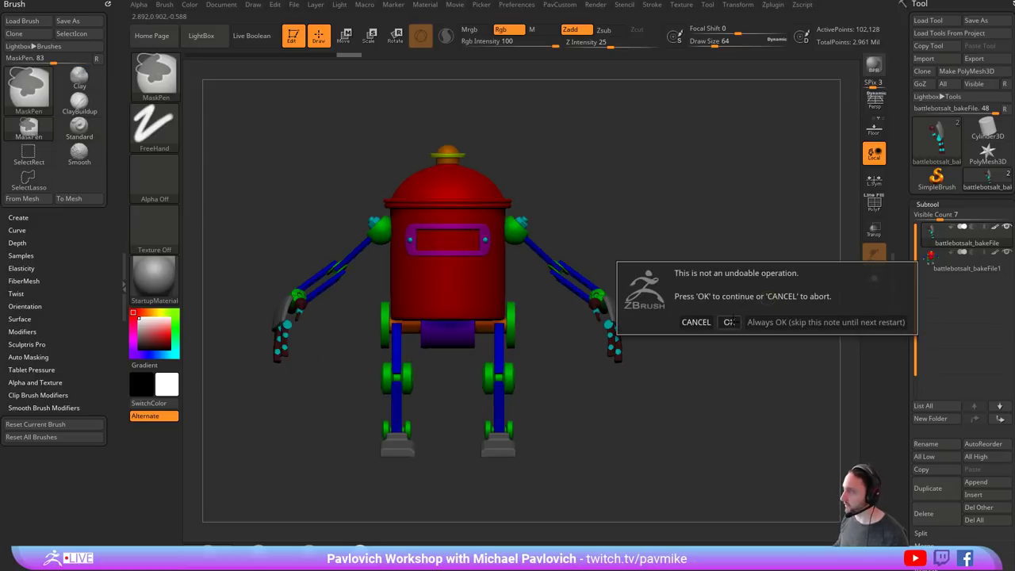
pyautogui.click(729, 323)
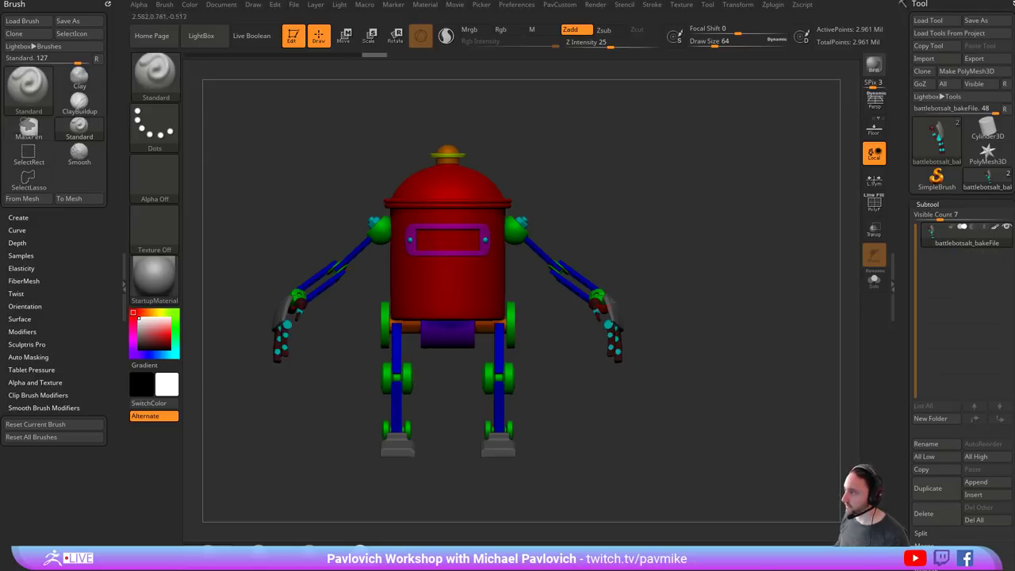
# - Split both complete hands into their own subtool and turn off polypaint display for all subtools
pyautogui.moveTo(620, 353)
pyautogui.mouseDown()
pyautogui.moveTo(640, 412)
pyautogui.moveTo(621, 315)
pyautogui.moveTo(522, 340)
pyautogui.moveTo(541, 422)
pyautogui.mouseUp()
pyautogui.hotkey('ctrl', 'shift', 'a')
pyautogui.moveTo(726, 281); pyautogui.dragTo(728, 273)
pyautogui.press('space')
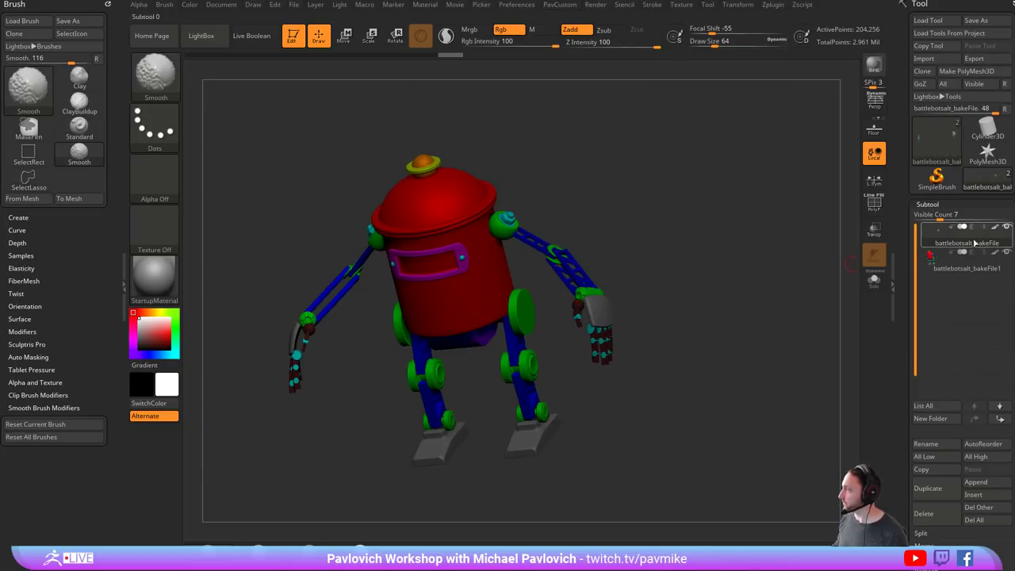
pyautogui.keyDown('shift'); pyautogui.click(995, 228); pyautogui.keyUp('shift')
# - Isolate the forearm trusses on both arms of the body subtool and split them off with Split Hidden
pyautogui.moveTo(690, 238)
pyautogui.keyDown('shift'); pyautogui.mouseDown()
pyautogui.moveTo(715, 235)
pyautogui.moveTo(754, 261)
pyautogui.moveTo(695, 299)
pyautogui.moveTo(673, 379)
pyautogui.mouseUp(); pyautogui.keyUp('shift')
pyautogui.keyDown('alt'); pyautogui.click(628, 303); pyautogui.keyUp('alt')
pyautogui.moveTo(593, 446)
pyautogui.keyDown('ctrl'); pyautogui.keyDown('shift'); pyautogui.mouseDown()
pyautogui.moveTo(687, 415)
pyautogui.moveTo(545, 315)
pyautogui.mouseUp(); pyautogui.keyUp('shift'); pyautogui.keyUp('ctrl')
pyautogui.hotkey('ctrl', 'shift', 'a')
pyautogui.press('5')
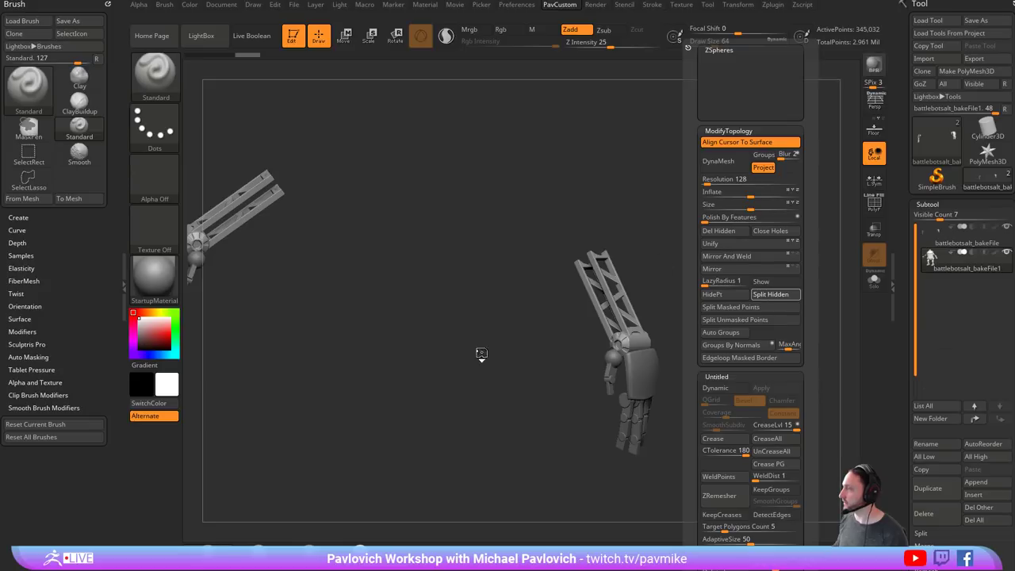
pyautogui.keyDown('ctrl'); pyautogui.keyDown('shift'); pyautogui.click(479, 354); pyautogui.keyUp('shift'); pyautogui.keyUp('ctrl')
# - Solo the body subtool, isolate both upper arms with their shoulder and elbow joints, split them off, and leave Solo mode
pyautogui.keyDown('alt'); pyautogui.moveTo(639, 188); pyautogui.dragTo(788, 295); pyautogui.keyUp('alt')
pyautogui.keyDown('alt'); pyautogui.click(547, 265); pyautogui.keyUp('alt')
pyautogui.click(875, 281)
pyautogui.moveTo(615, 229)
pyautogui.keyDown('ctrl'); pyautogui.keyDown('shift'); pyautogui.mouseDown()
pyautogui.moveTo(656, 361)
pyautogui.moveTo(531, 228)
pyautogui.mouseUp(); pyautogui.keyUp('shift'); pyautogui.keyUp('ctrl')
pyautogui.press('1')
pyautogui.click(758, 294)
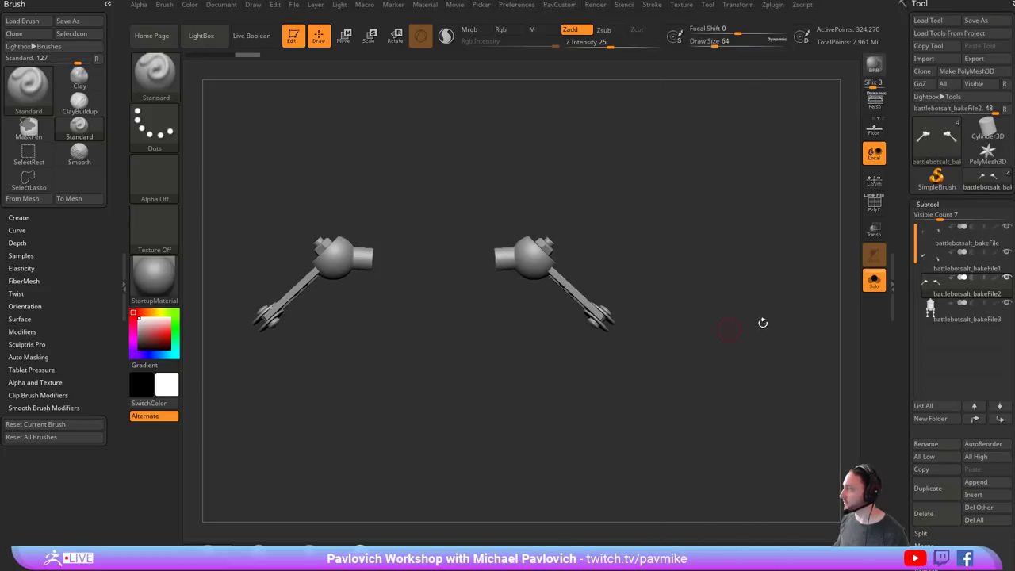
pyautogui.click(874, 281)
# - Examine how the forearm, hand and upper arm subtools are separated by selecting each and viewing the arm from several angles
pyautogui.keyDown('alt'); pyautogui.click(617, 326); pyautogui.keyUp('alt')
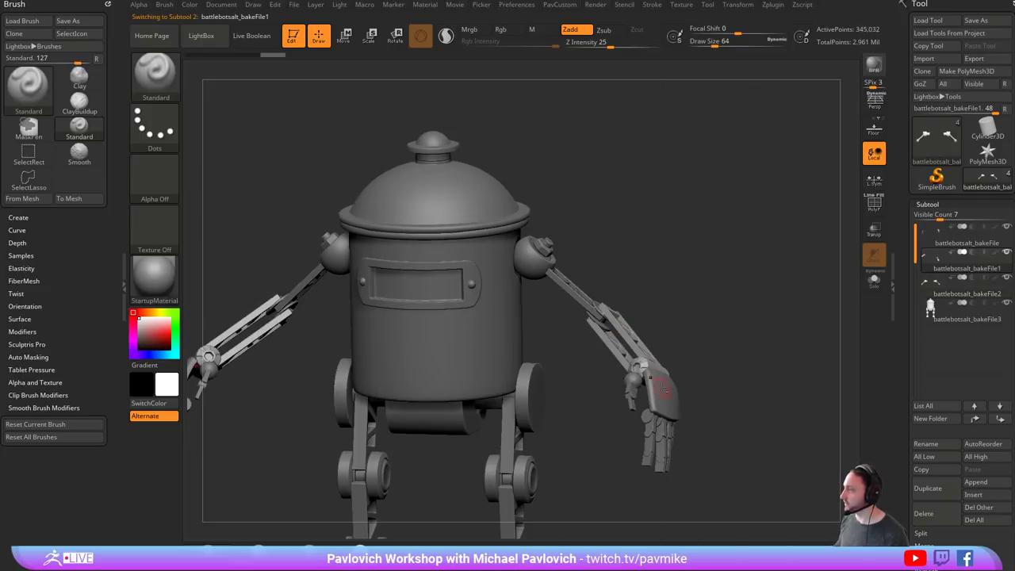
pyautogui.keyDown('alt'); pyautogui.click(664, 385); pyautogui.keyUp('alt')
pyautogui.moveTo(754, 315)
pyautogui.mouseDown()
pyautogui.moveTo(700, 309)
pyautogui.moveTo(738, 341)
pyautogui.moveTo(757, 343)
pyautogui.mouseUp()
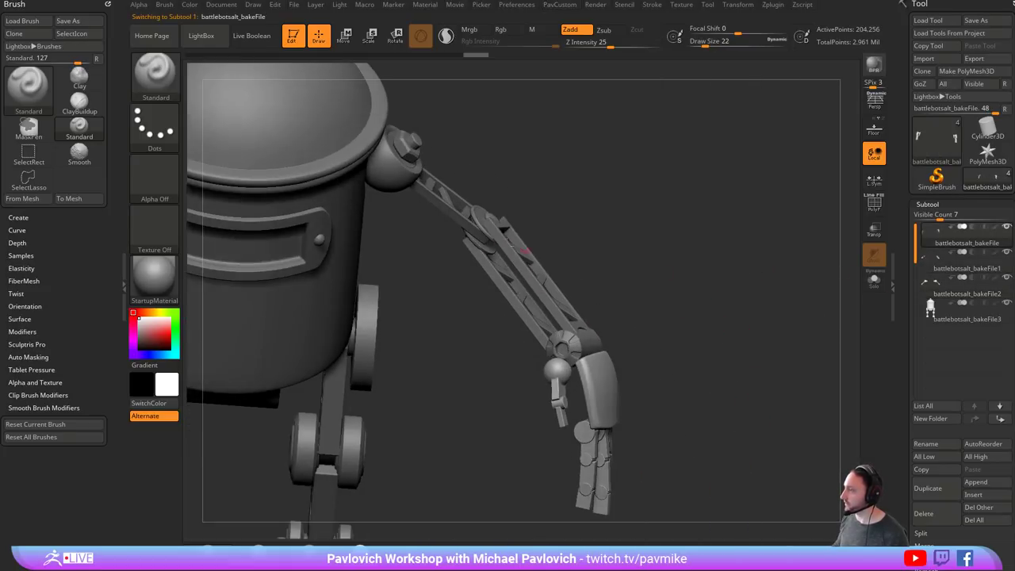
pyautogui.keyDown('alt'); pyautogui.click(478, 218); pyautogui.keyUp('alt')
pyautogui.moveTo(646, 242); pyautogui.dragTo(674, 274)
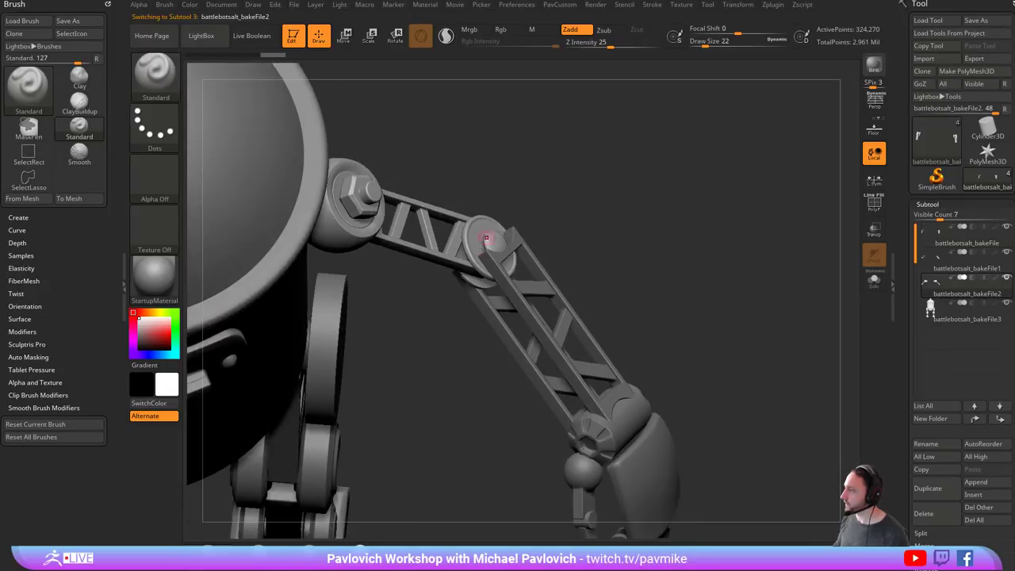
pyautogui.moveTo(607, 231); pyautogui.dragTo(633, 245)
pyautogui.press('s')
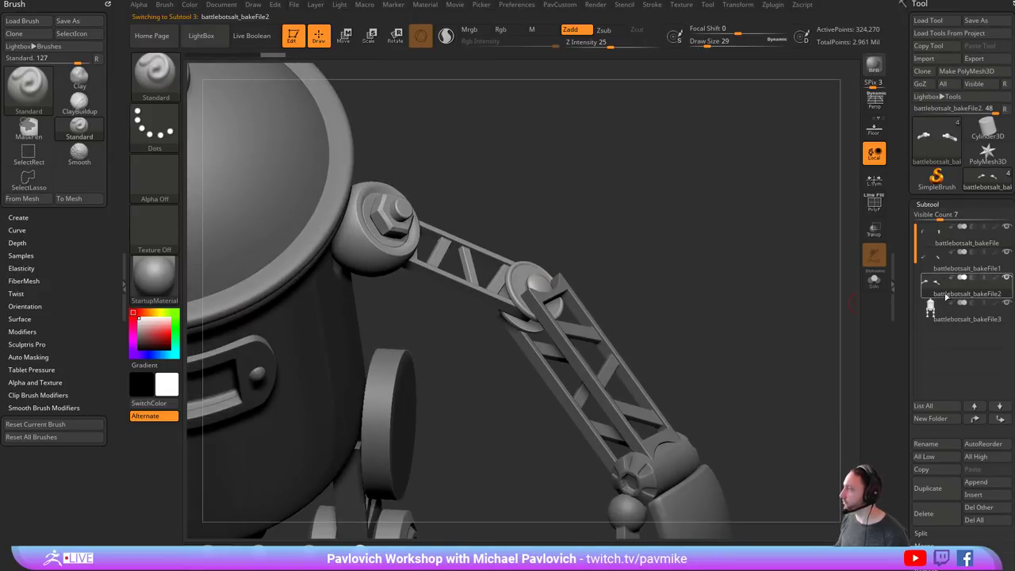
pyautogui.moveTo(746, 317); pyautogui.dragTo(789, 289)
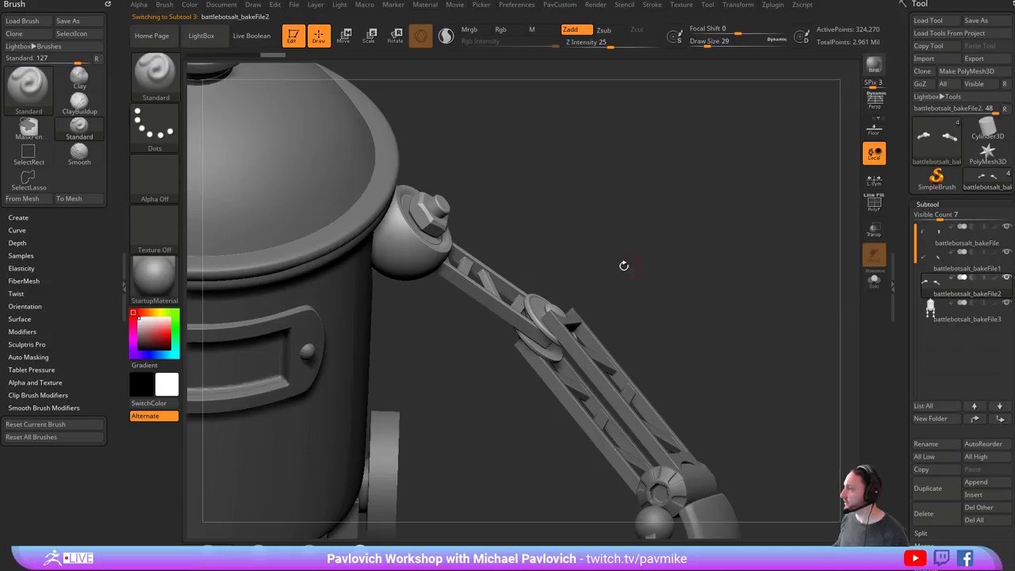
# - Isolate the shoulder balls with their bolts in the upper arm subtool and split them from the struts and elbows
pyautogui.moveTo(473, 210)
pyautogui.mouseDown()
pyautogui.moveTo(503, 169)
pyautogui.moveTo(474, 247)
pyautogui.mouseUp()
pyautogui.hotkey('ctrl', 'shift', 'a')
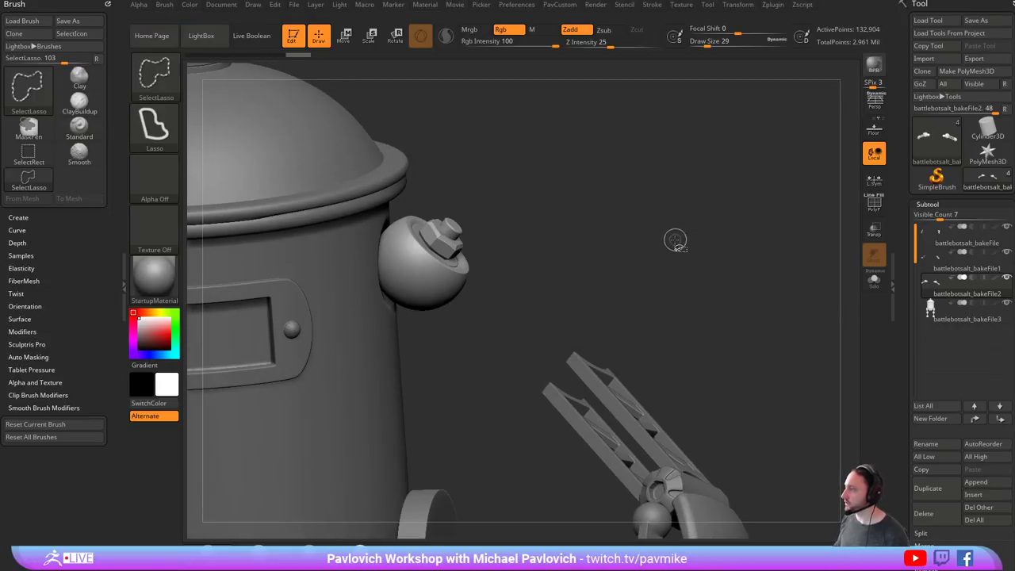
pyautogui.press('2')
pyautogui.click(698, 294)
# - Solo the remaining upper arm subtool, isolate the elbow discs, and split them from the struts
pyautogui.moveTo(658, 263); pyautogui.dragTo(684, 292)
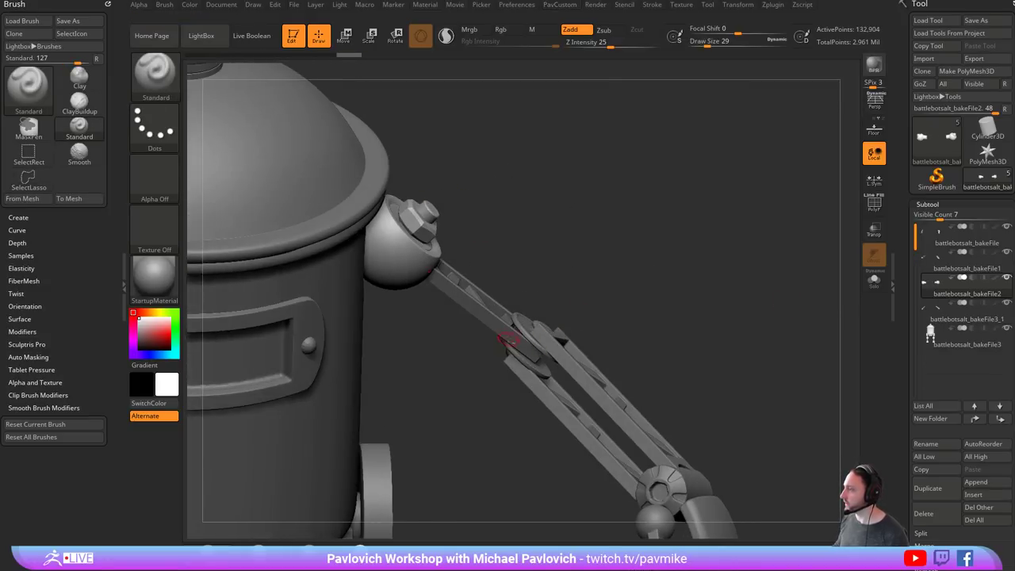
pyautogui.keyDown('alt'); pyautogui.click(508, 340); pyautogui.keyUp('alt')
pyautogui.click(880, 287)
pyautogui.moveTo(600, 341)
pyautogui.keyDown('ctrl'); pyautogui.keyDown('shift'); pyautogui.mouseDown()
pyautogui.moveTo(568, 291)
pyautogui.moveTo(560, 340)
pyautogui.mouseUp(); pyautogui.keyUp('shift'); pyautogui.keyUp('ctrl')
pyautogui.hotkey('ctrl', 'shift', 'a')
pyautogui.press('2')
pyautogui.click(725, 307)
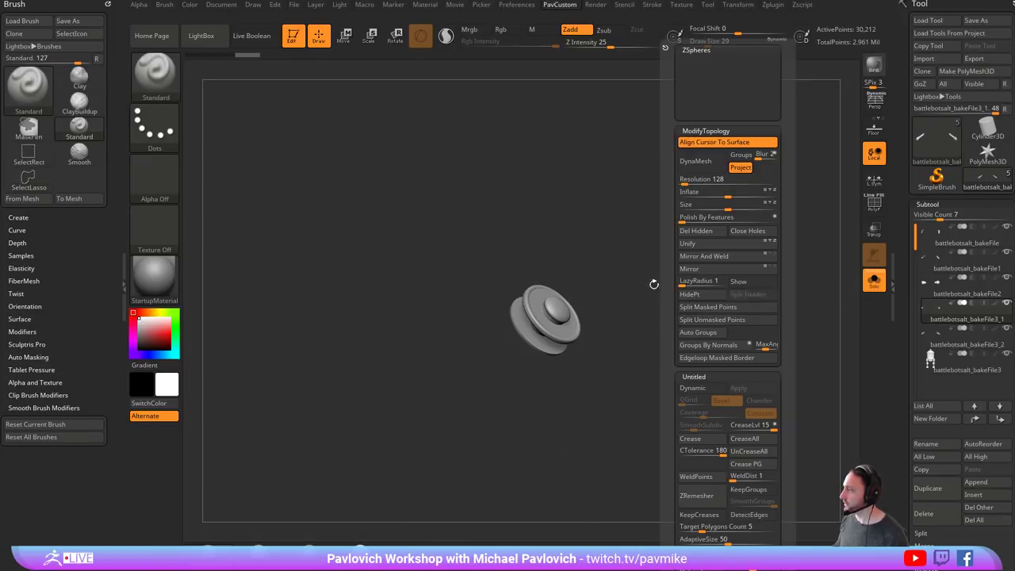
pyautogui.moveTo(672, 321); pyautogui.dragTo(701, 257)
# - Make the upper arm struts active outside Solo and use multi-subtool Transpose to select only the shoulder joints, struts and elbow discs
pyautogui.click(948, 337)
pyautogui.click(874, 280)
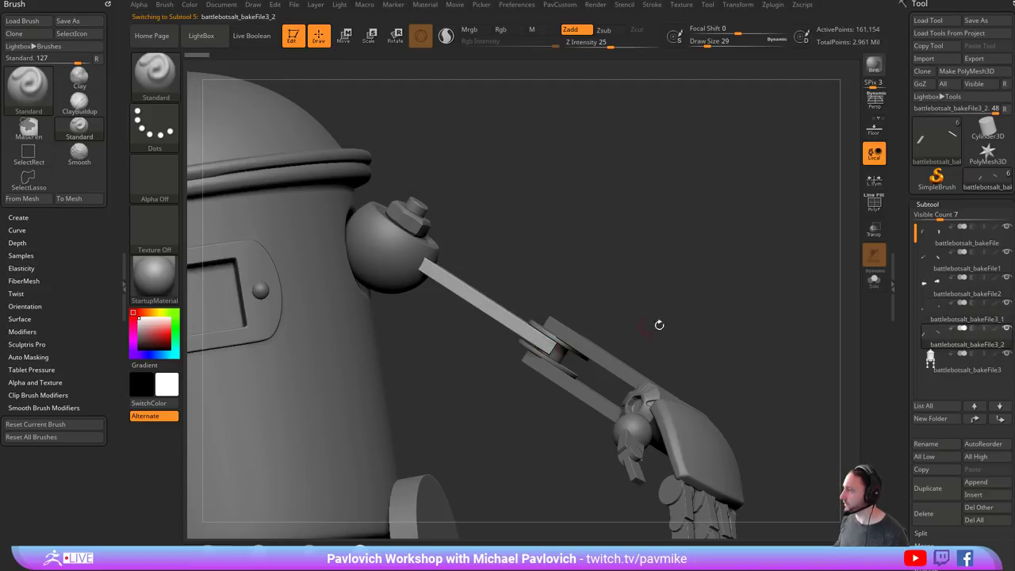
pyautogui.press('w')
pyautogui.moveTo(645, 241)
pyautogui.keyDown('alt'); pyautogui.mouseDown()
pyautogui.moveTo(631, 211)
pyautogui.moveTo(647, 175)
pyautogui.mouseUp(); pyautogui.keyUp('alt')
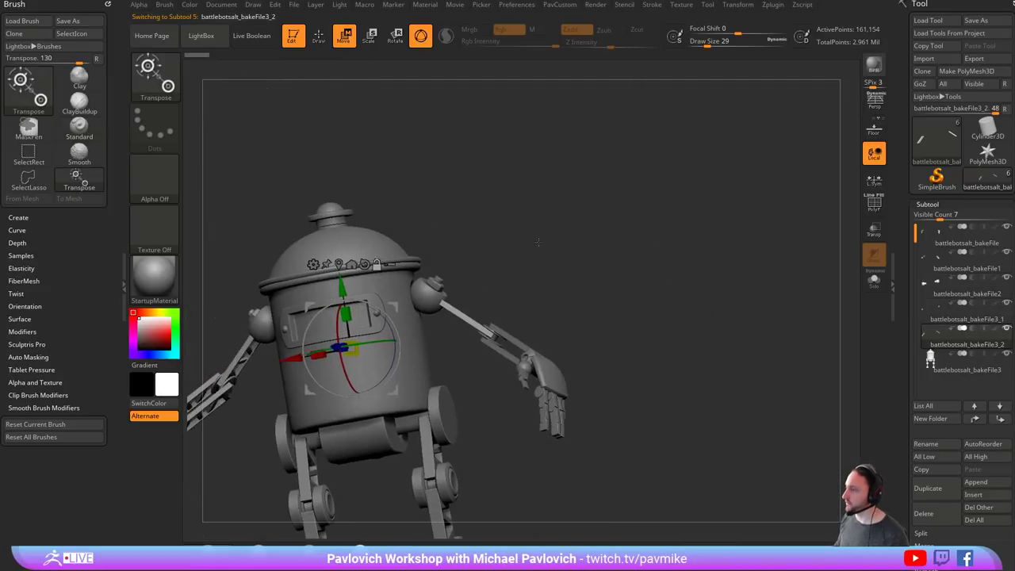
pyautogui.click(390, 265)
pyautogui.keyDown('ctrl'); pyautogui.keyDown('shift'); pyautogui.click(614, 250); pyautogui.keyUp('shift'); pyautogui.keyUp('ctrl')
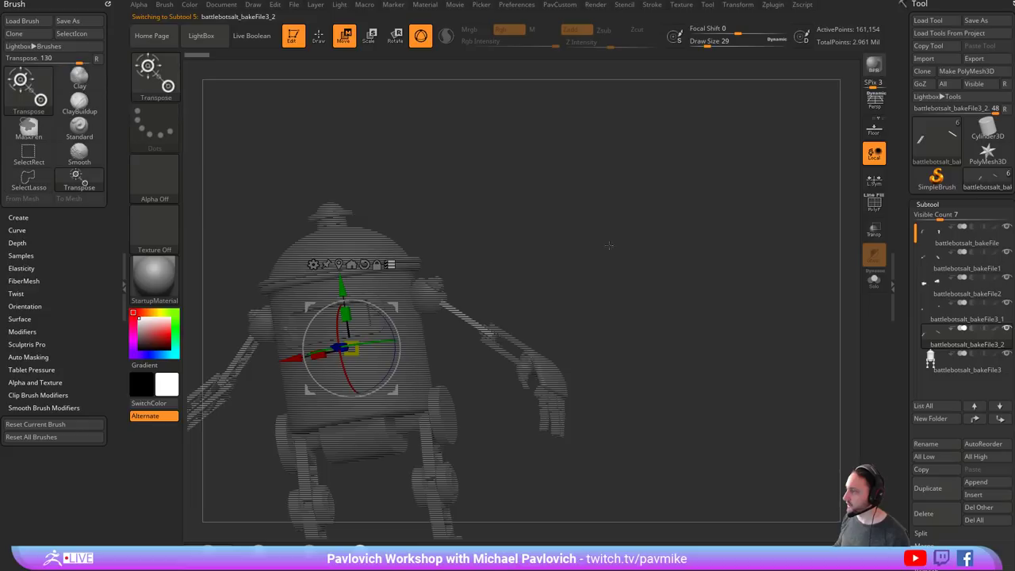
pyautogui.keyDown('alt'); pyautogui.moveTo(609, 245); pyautogui.dragTo(607, 282); pyautogui.keyUp('alt')
pyautogui.keyDown('ctrl'); pyautogui.keyDown('shift'); pyautogui.click(471, 273); pyautogui.keyUp('shift'); pyautogui.keyUp('ctrl')
pyautogui.keyDown('ctrl'); pyautogui.keyDown('shift'); pyautogui.click(557, 326); pyautogui.keyUp('shift'); pyautogui.keyUp('ctrl')
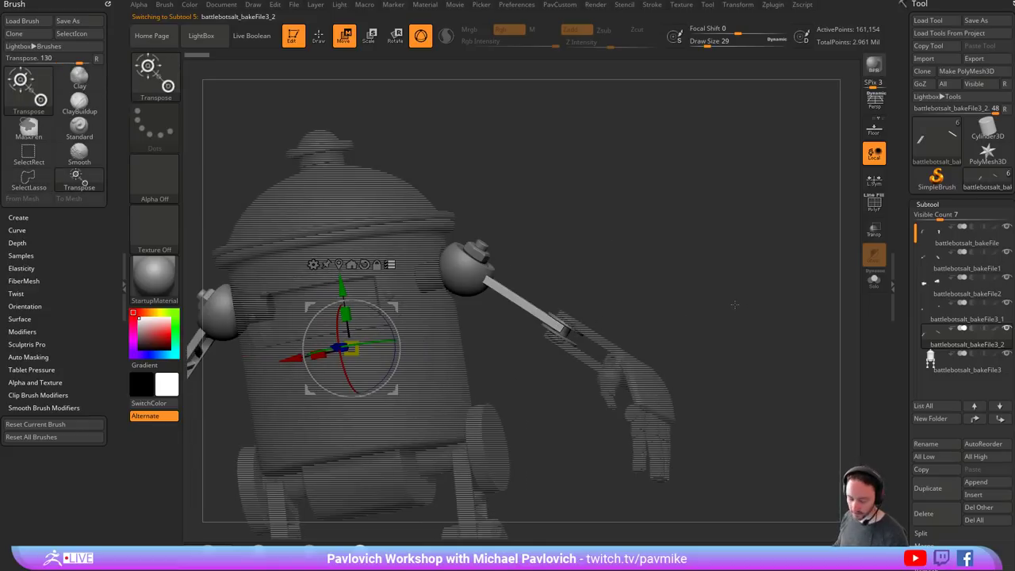
# - Group the selected upper arm subtools in a new folder named upperarm
pyautogui.hotkey('ctrl', 'f')
pyautogui.click(797, 333)
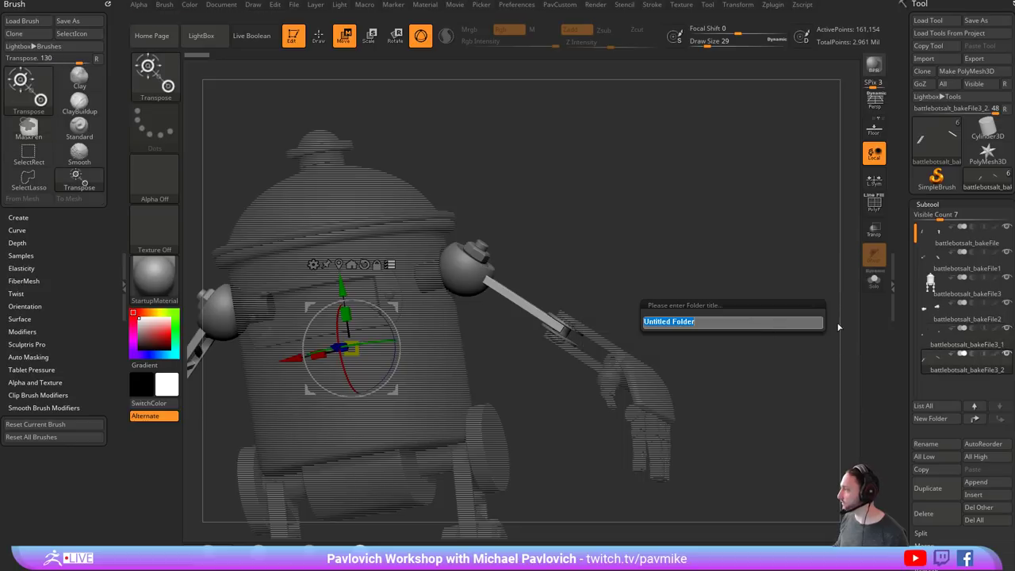
pyautogui.write('arm')
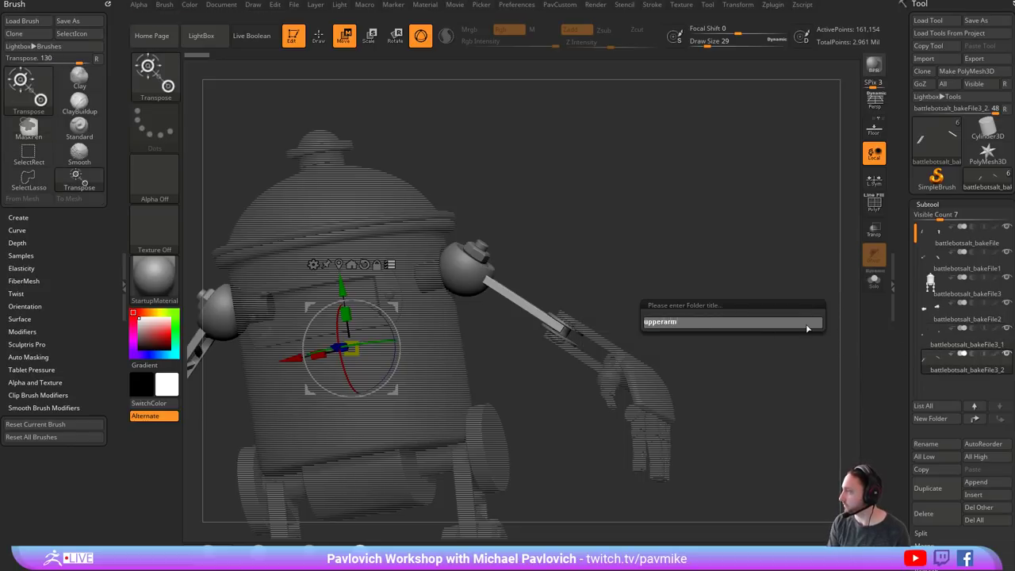
pyautogui.press('Return')
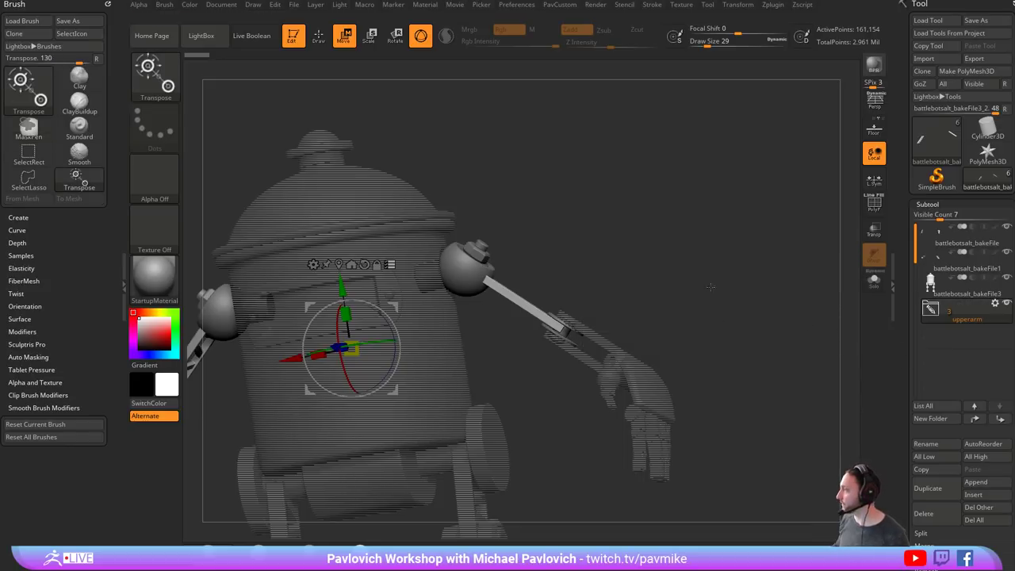
# - Turn off the gizmo's multi-subtool transposing and return to Draw mode
pyautogui.moveTo(710, 288); pyautogui.dragTo(742, 266)
pyautogui.keyDown('alt'); pyautogui.moveTo(726, 305); pyautogui.dragTo(754, 310); pyautogui.keyUp('alt')
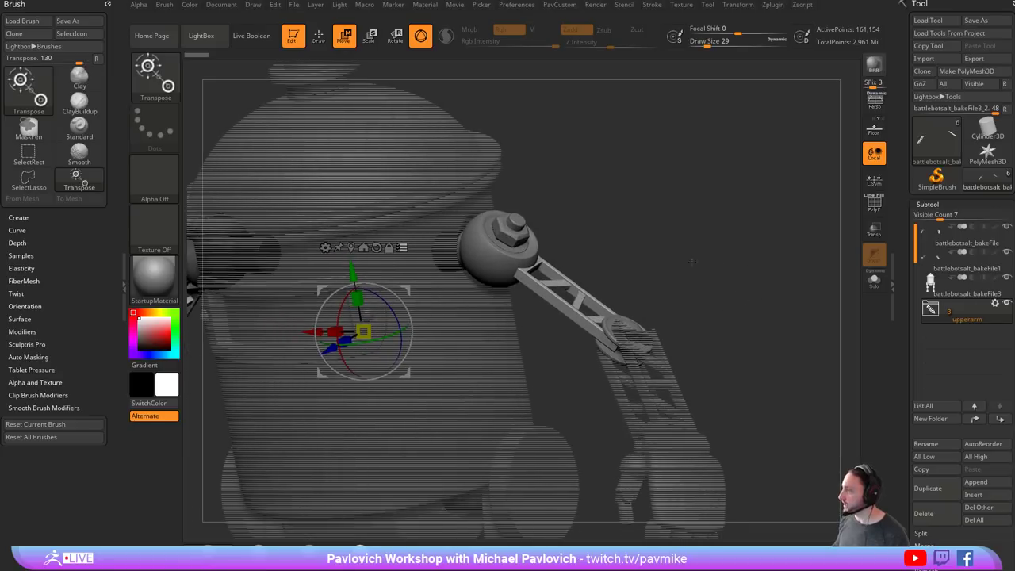
pyautogui.click(403, 247)
pyautogui.press('q')
pyautogui.moveTo(735, 257); pyautogui.dragTo(676, 295)
pyautogui.press('s')
pyautogui.press('s')
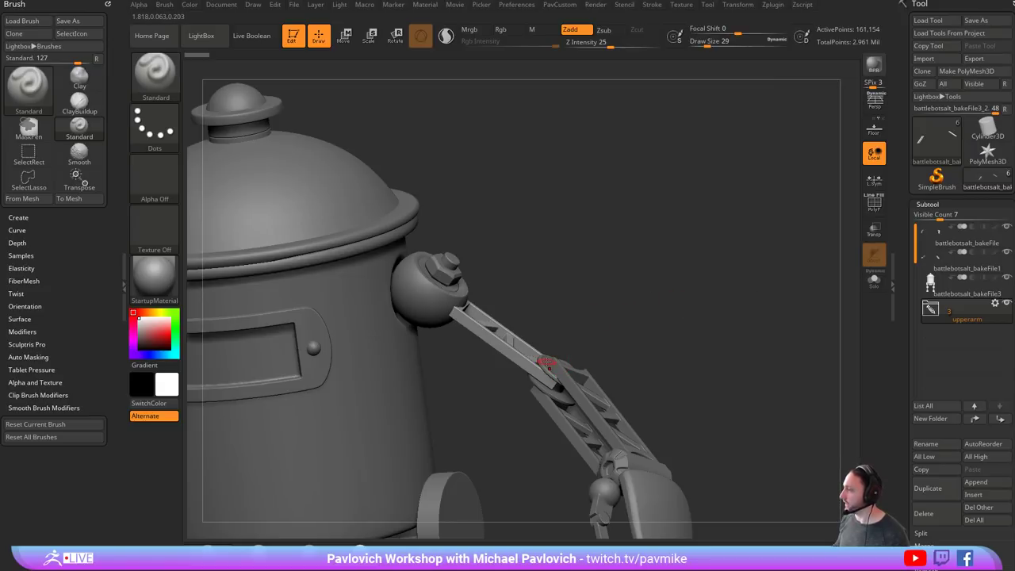
# - Make the elbow disc subtool active, turn on PolyFrame, and isolate it with Solo
pyautogui.keyDown('alt'); pyautogui.click(548, 363); pyautogui.keyUp('alt')
pyautogui.keyDown('alt'); pyautogui.moveTo(666, 324); pyautogui.dragTo(723, 348); pyautogui.keyUp('alt')
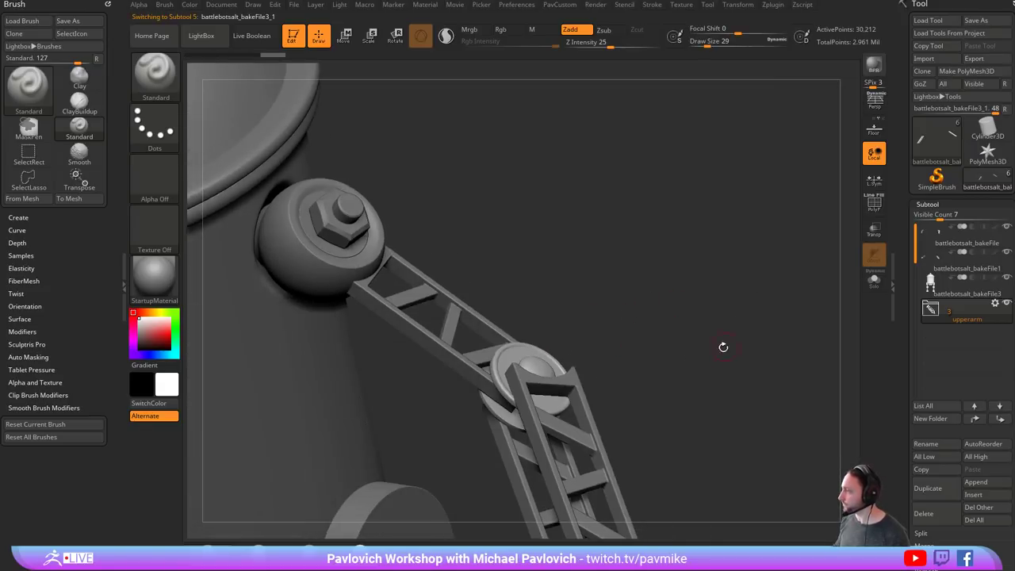
pyautogui.hotkey('shift', 'f')
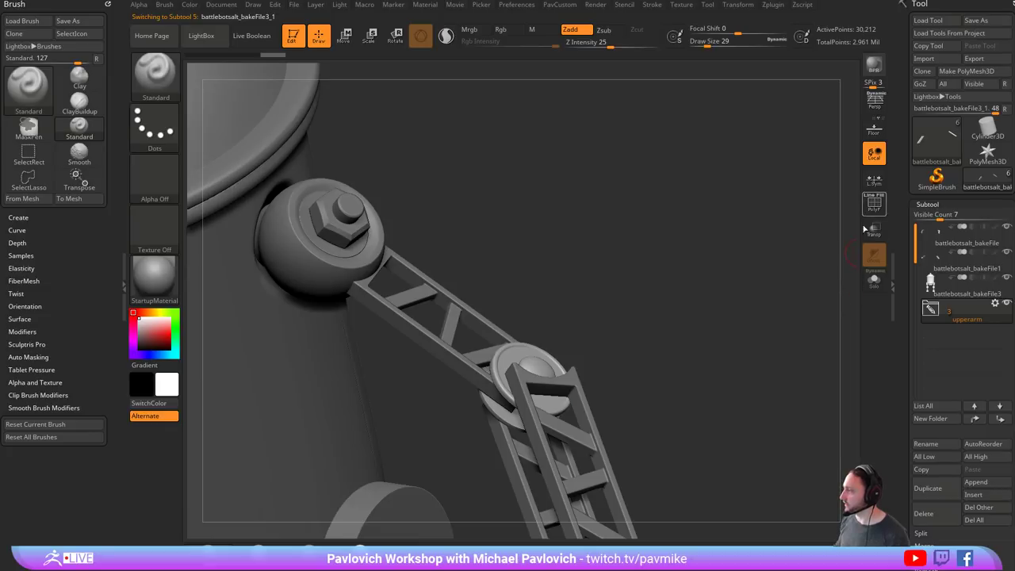
pyautogui.click(875, 281)
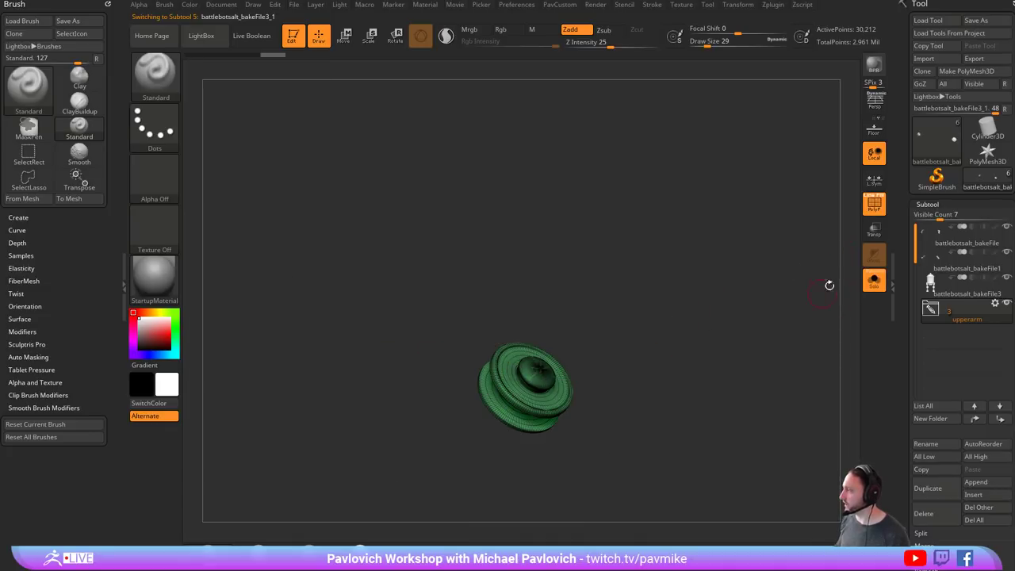
# - Align the Move gizmo to the elbow disc's rotation axis, shift it into the joint's middle, and leave Solo mode
pyautogui.press('w')
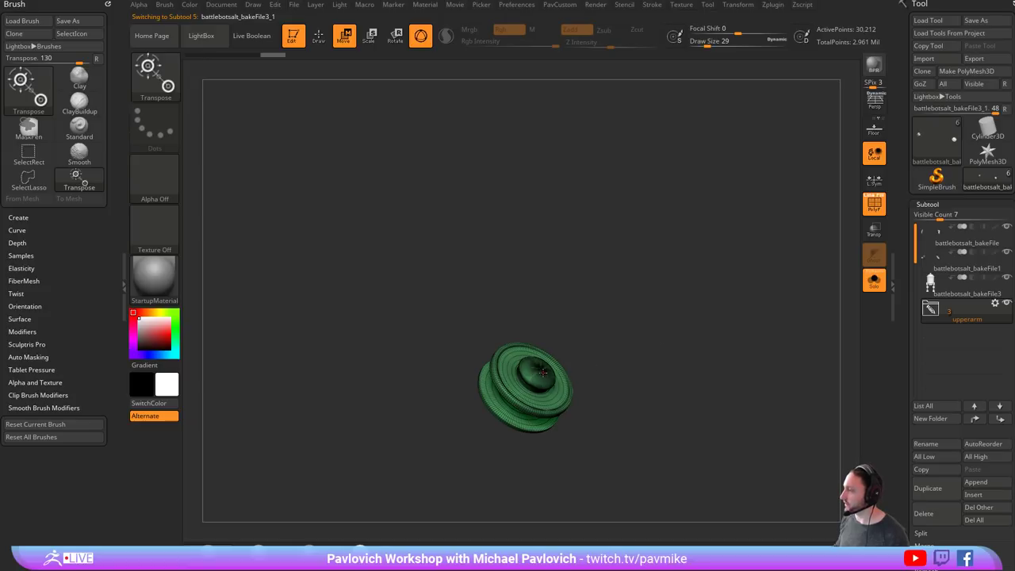
pyautogui.click(543, 372)
pyautogui.keyDown('ctrl'); pyautogui.moveTo(537, 294); pyautogui.dragTo(541, 365, button='right'); pyautogui.keyUp('ctrl')
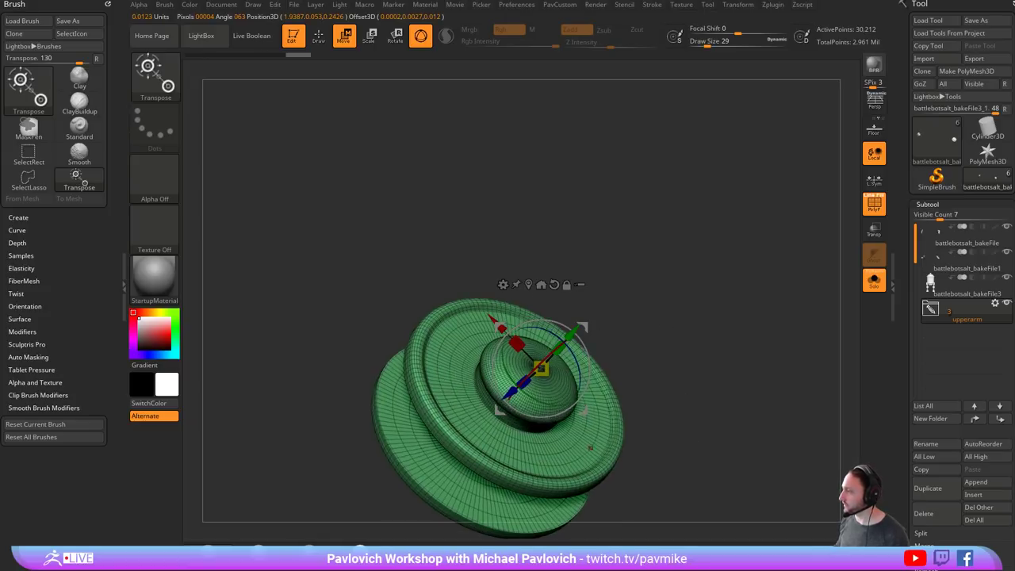
pyautogui.keyDown('alt'); pyautogui.click(578, 441); pyautogui.keyUp('alt')
pyautogui.keyDown('ctrl'); pyautogui.moveTo(579, 440); pyautogui.dragTo(585, 371, button='right'); pyautogui.keyUp('ctrl')
pyautogui.keyDown('ctrl'); pyautogui.moveTo(585, 370); pyautogui.dragTo(588, 355); pyautogui.keyUp('ctrl')
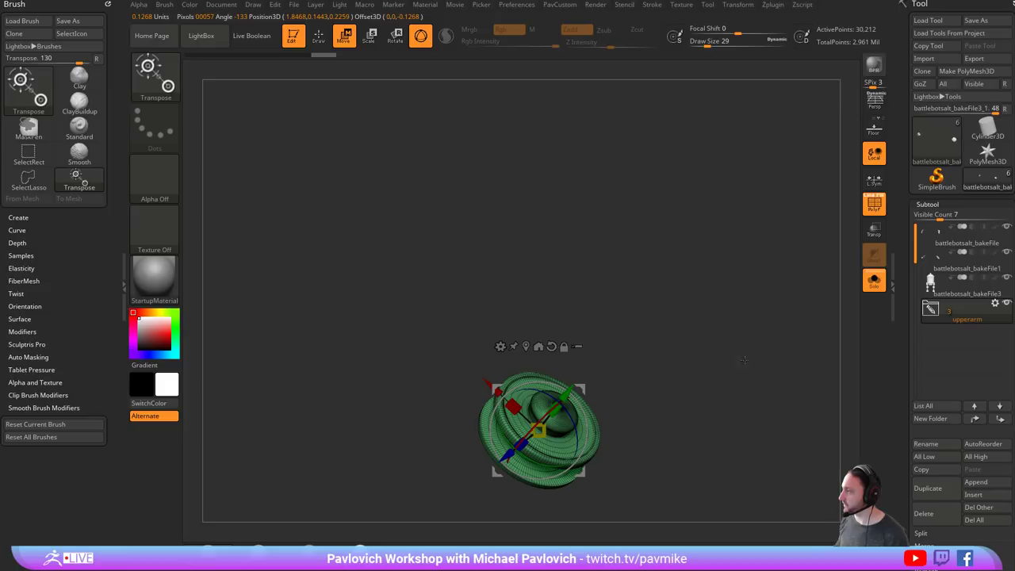
pyautogui.click(876, 283)
# - Apply Transpose Set to the upperarm folder so the gizmo acts on all of its subtools together
pyautogui.moveTo(655, 328); pyautogui.dragTo(708, 326, button='right')
pyautogui.keyDown('ctrl'); pyautogui.moveTo(708, 327); pyautogui.dragTo(693, 313, button='right'); pyautogui.keyUp('ctrl')
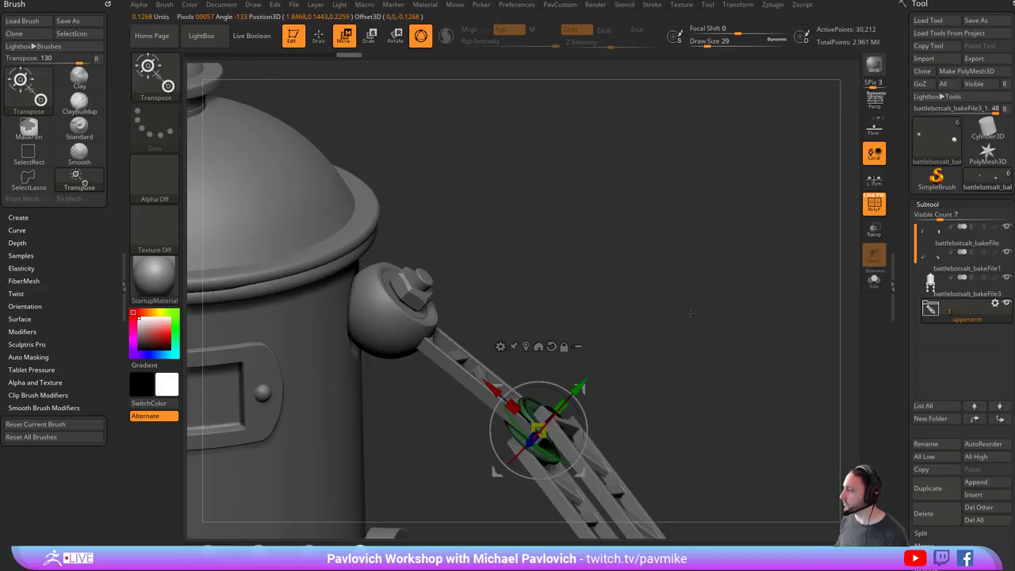
pyautogui.keyDown('alt'); pyautogui.moveTo(628, 322); pyautogui.dragTo(660, 297, button='right'); pyautogui.keyUp('alt')
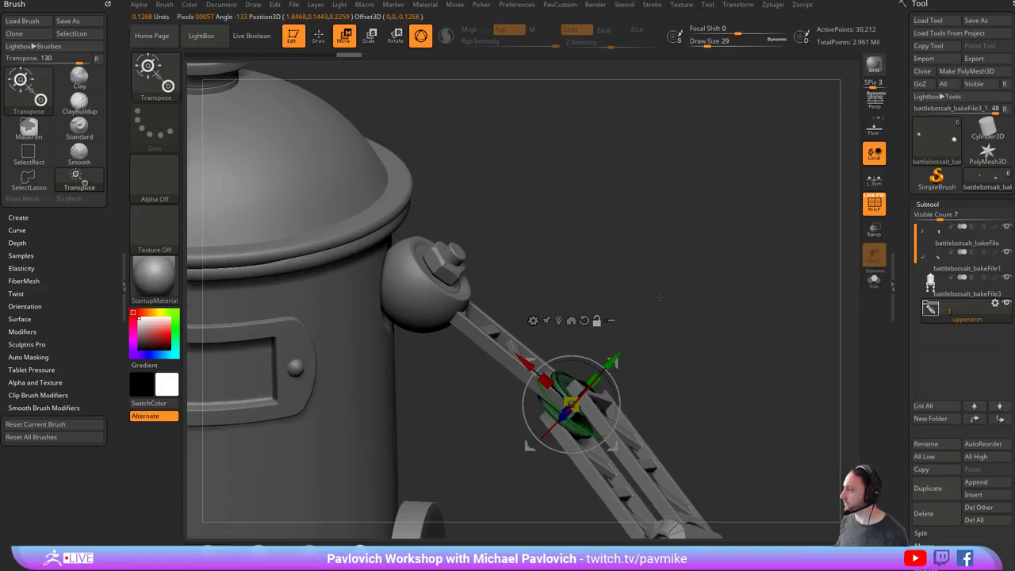
pyautogui.click(995, 304)
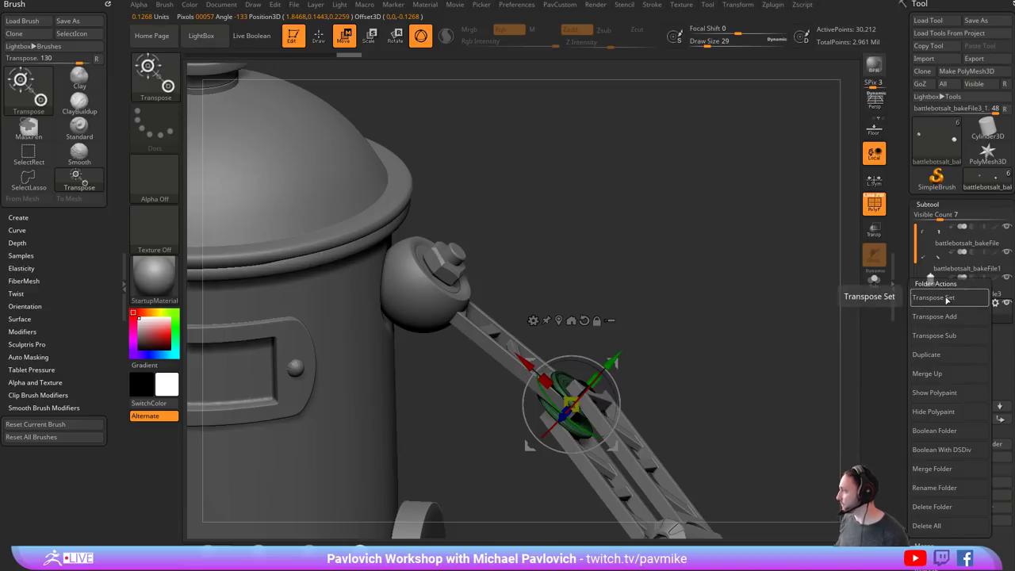
pyautogui.click(941, 298)
# - Rotate the upperarm folder's subtools about the elbow joint with the gizmo and return to Draw mode
pyautogui.moveTo(727, 306); pyautogui.dragTo(675, 309)
pyautogui.moveTo(547, 412); pyautogui.dragTo(533, 394)
pyautogui.moveTo(688, 354)
pyautogui.keyDown('ctrl'); pyautogui.mouseDown()
pyautogui.moveTo(700, 341)
pyautogui.moveTo(651, 273)
pyautogui.moveTo(666, 333)
pyautogui.moveTo(680, 288)
pyautogui.moveTo(664, 329)
pyautogui.mouseUp(); pyautogui.keyUp('ctrl')
pyautogui.press('q')
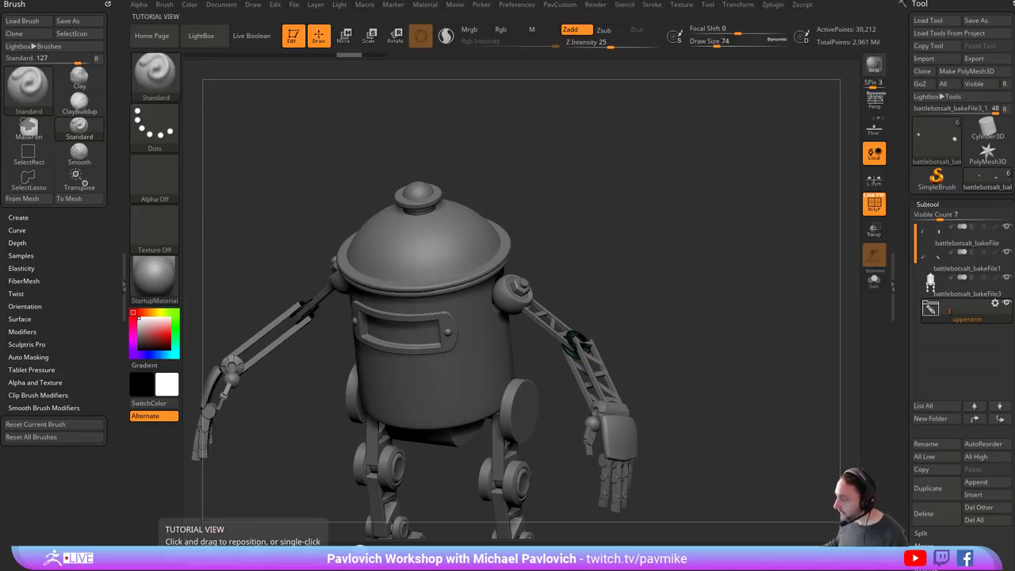
# - Switch to the web browser, open the ZBrush Summit 2018 Demos playlist on YouTube, and look through its videos
pyautogui.moveTo(698, 570); pyautogui.dragTo(730, 32)
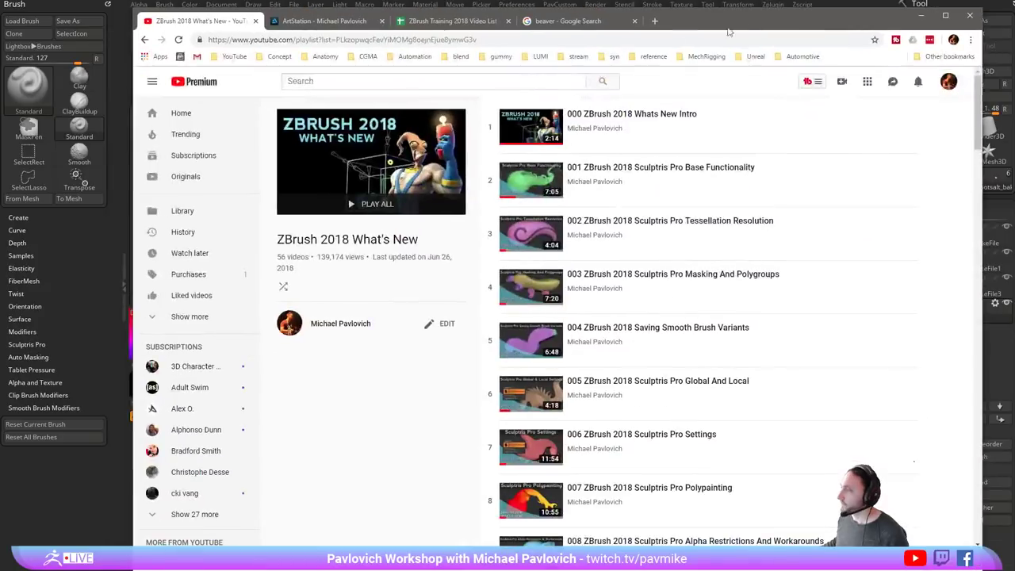
pyautogui.click(144, 40)
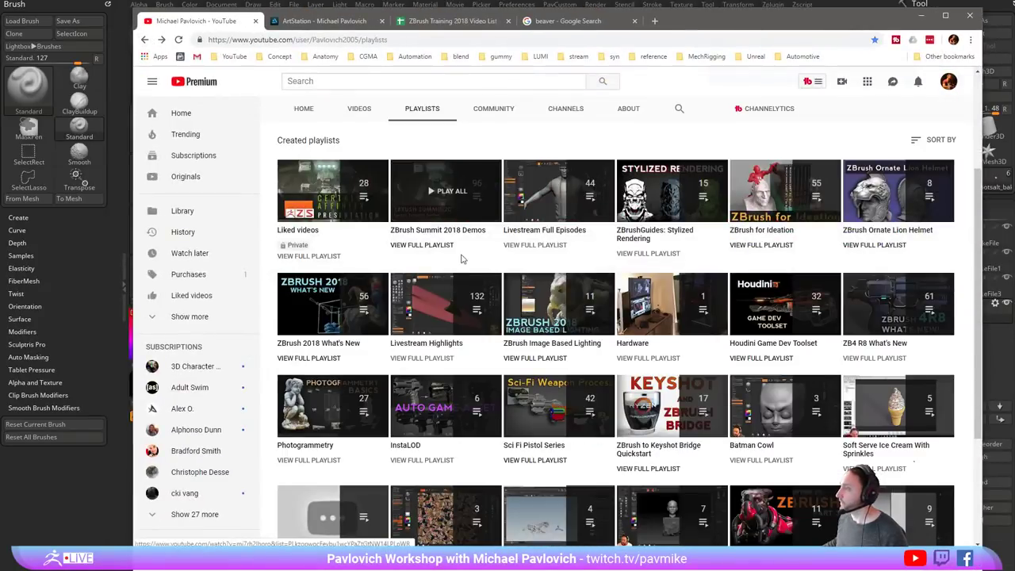
pyautogui.click(411, 248)
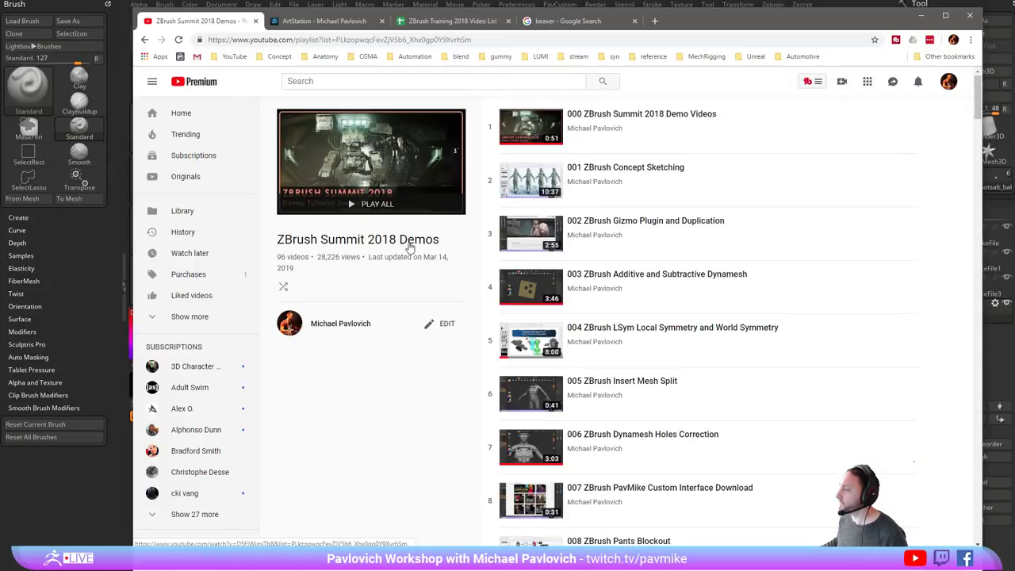
pyautogui.scroll(-9, 566, 324)
pyautogui.scroll(-7, 632, 337)
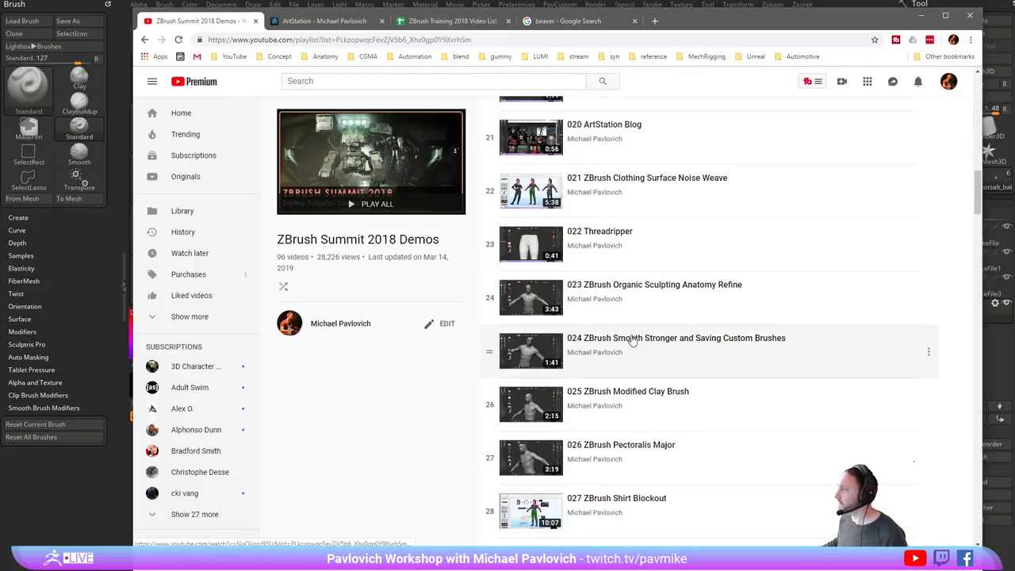
pyautogui.scroll(-7, 632, 340)
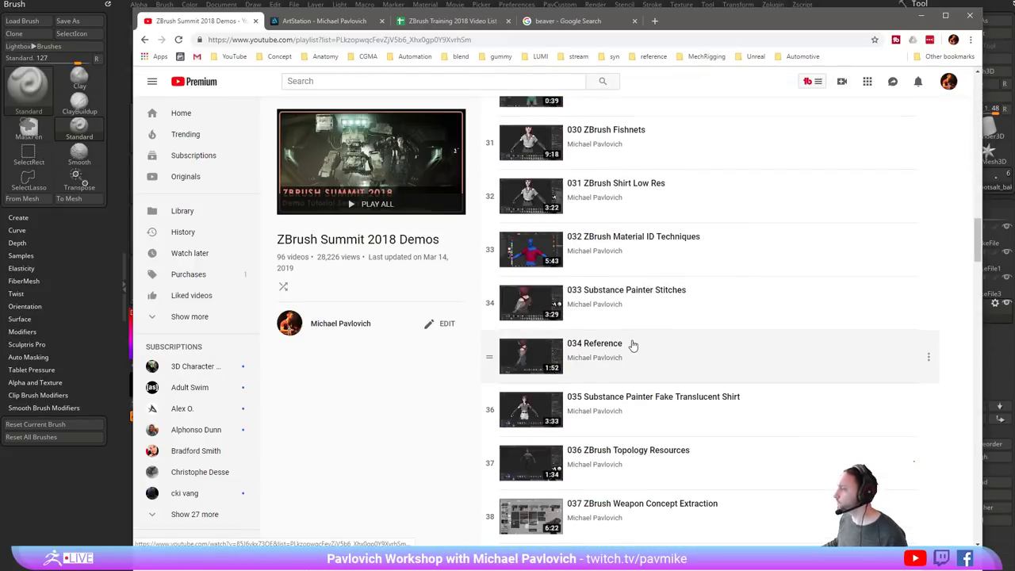
pyautogui.scroll(20, 632, 345)
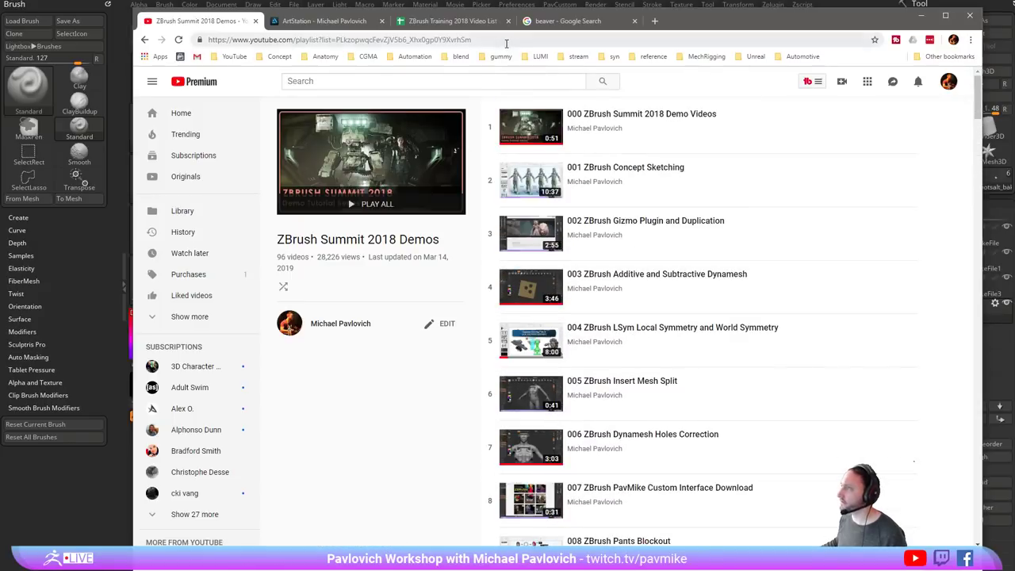
pyautogui.click(506, 44)
pyautogui.click(0, 379)
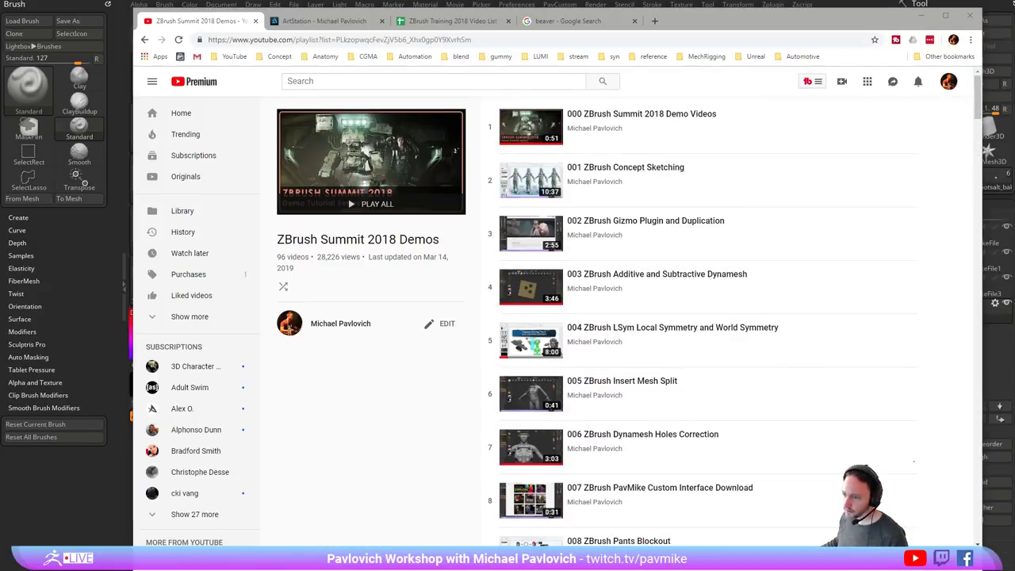
# - Search the web for the presenter's ZBrush Summit 2018 talk and open the video "Using ZBrush to Facilitate Smarter Production with Certain Affinity"
pyautogui.click(364, 40)
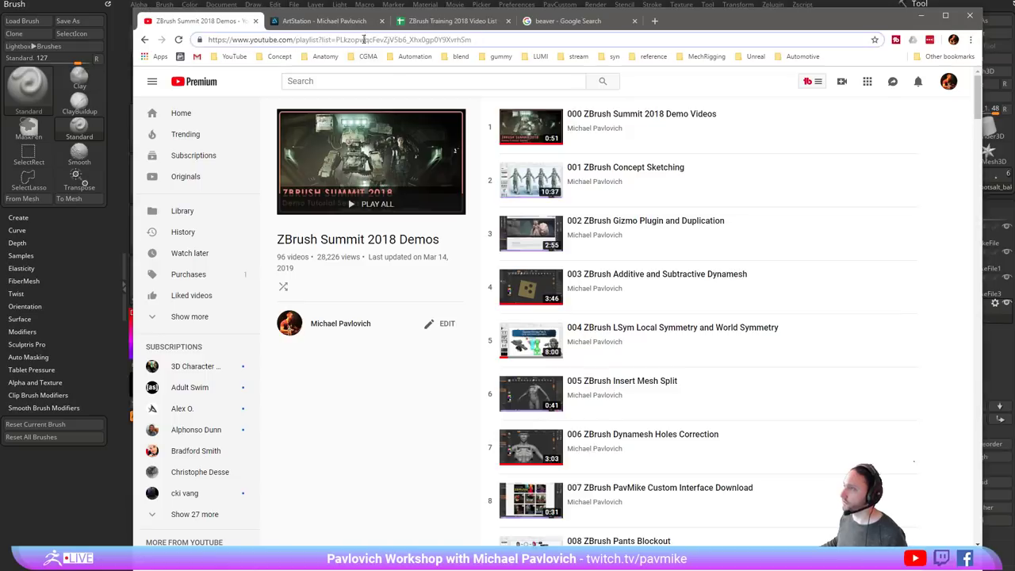
pyautogui.doubleClick(364, 39)
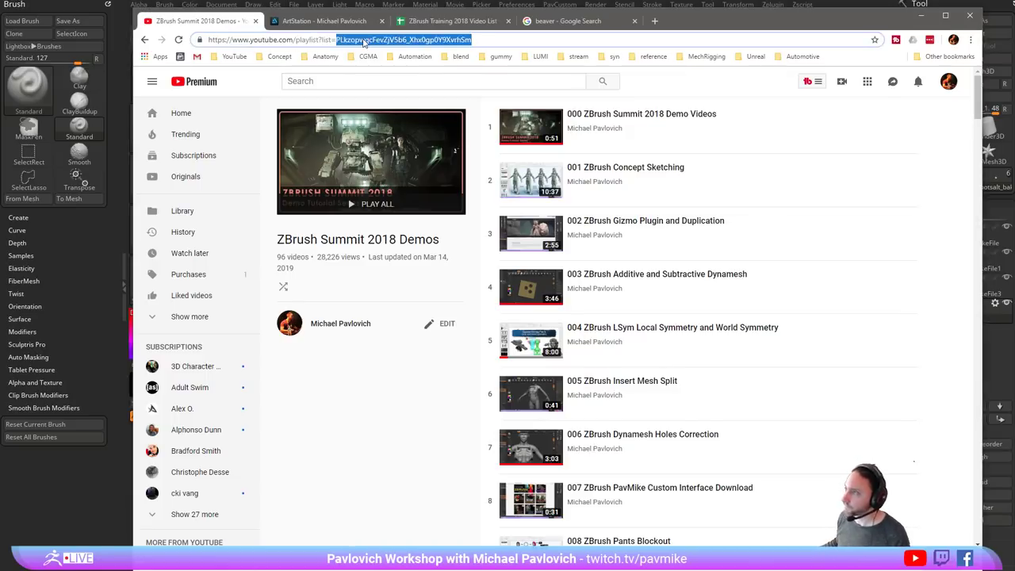
pyautogui.tripleClick(364, 39)
pyautogui.write('pa')
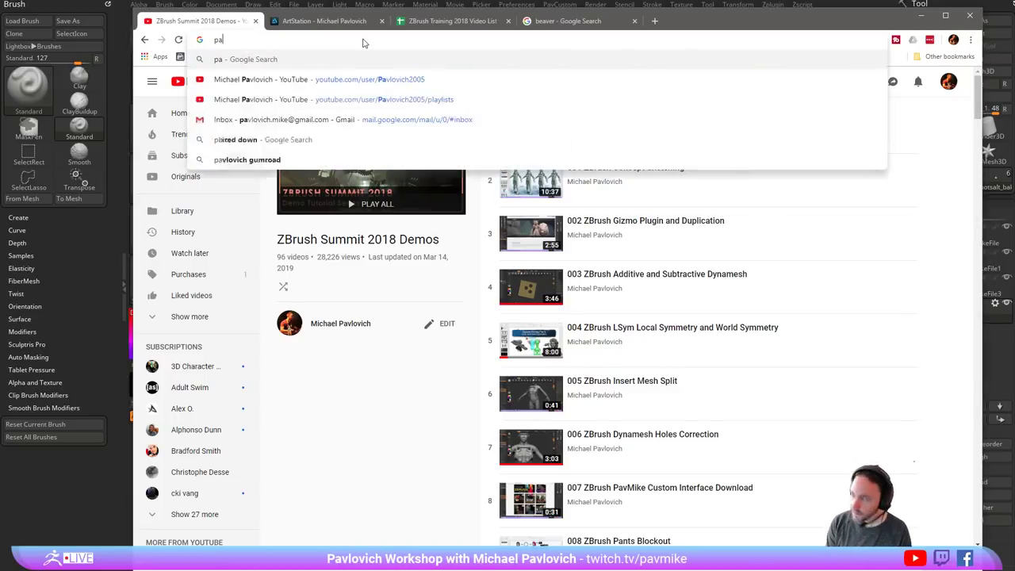
pyautogui.write('vlovich zbrush summit 2018')
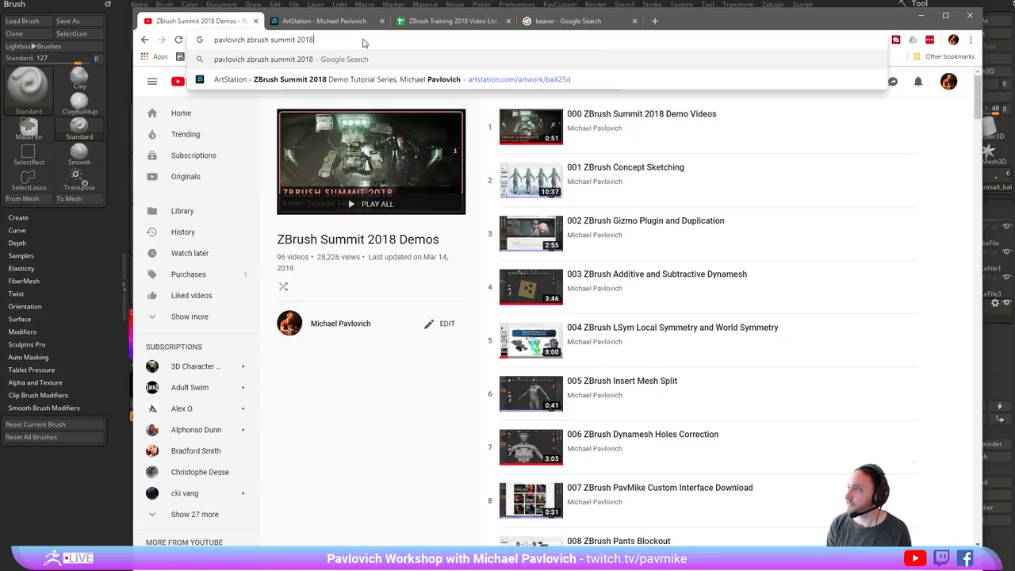
pyautogui.press('Return')
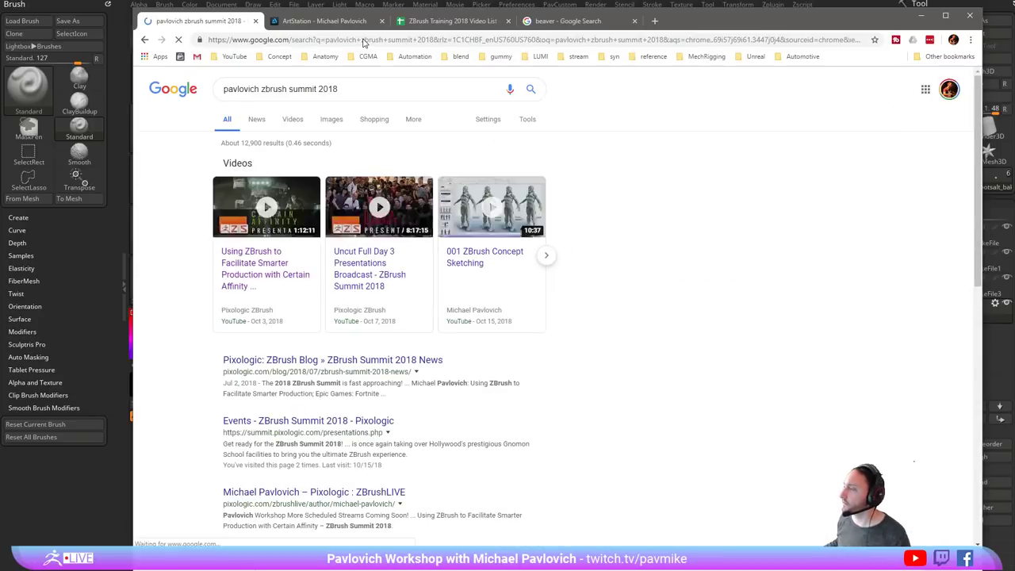
pyautogui.click(242, 281)
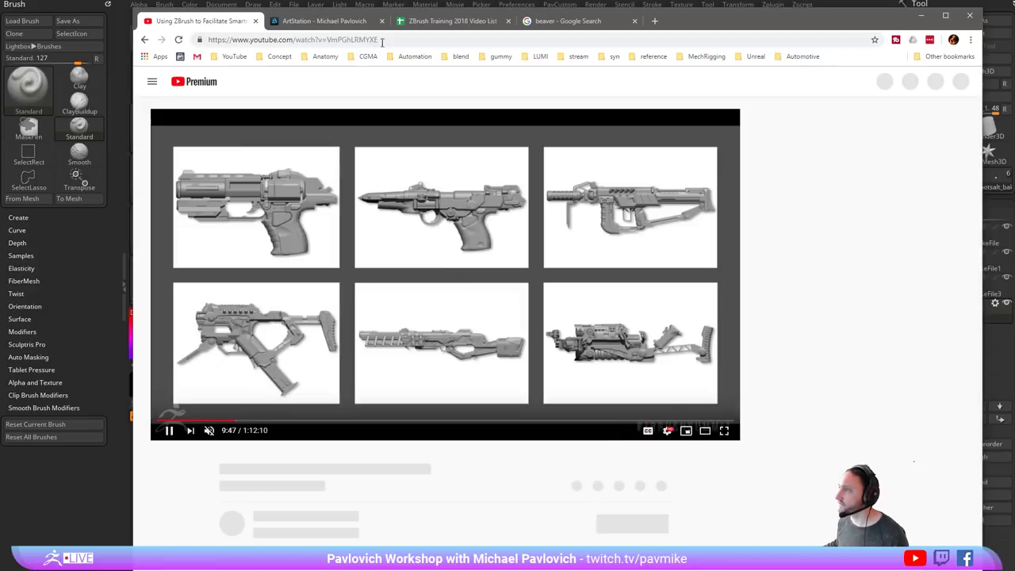
pyautogui.click(389, 39)
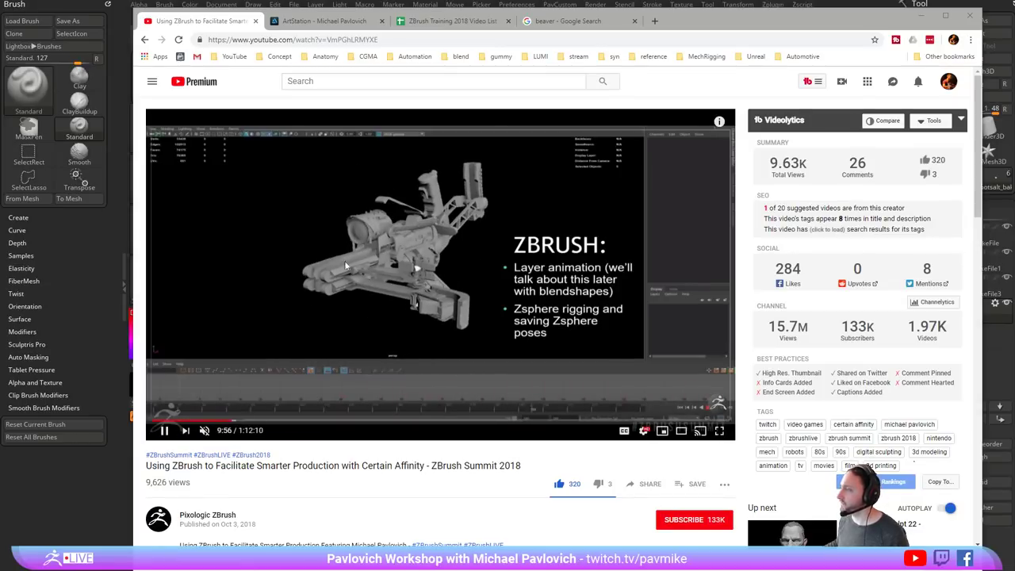
# - Skim the talk's weapon animation and subtool export sections up to about 15:02, pause the video, and return to ZBrush
pyautogui.click(230, 421)
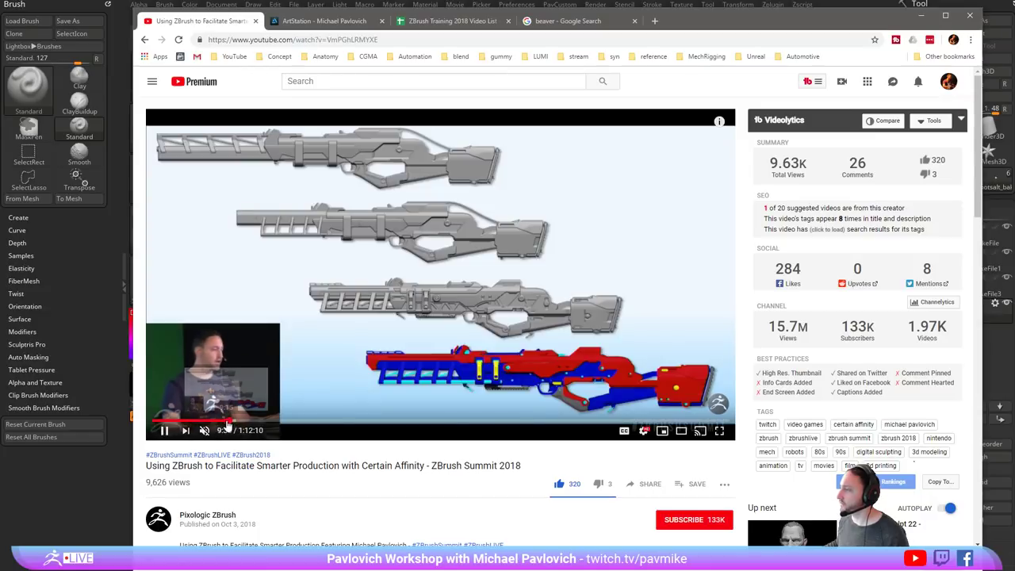
pyautogui.click(232, 422)
pyautogui.click(234, 422)
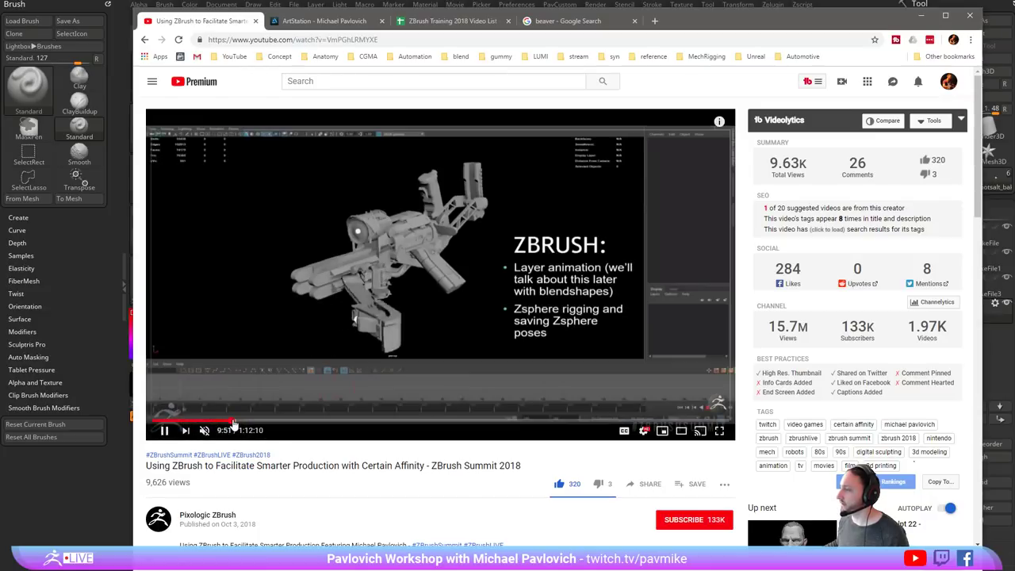
pyautogui.click(237, 422)
pyautogui.click(241, 422)
pyautogui.click(248, 422)
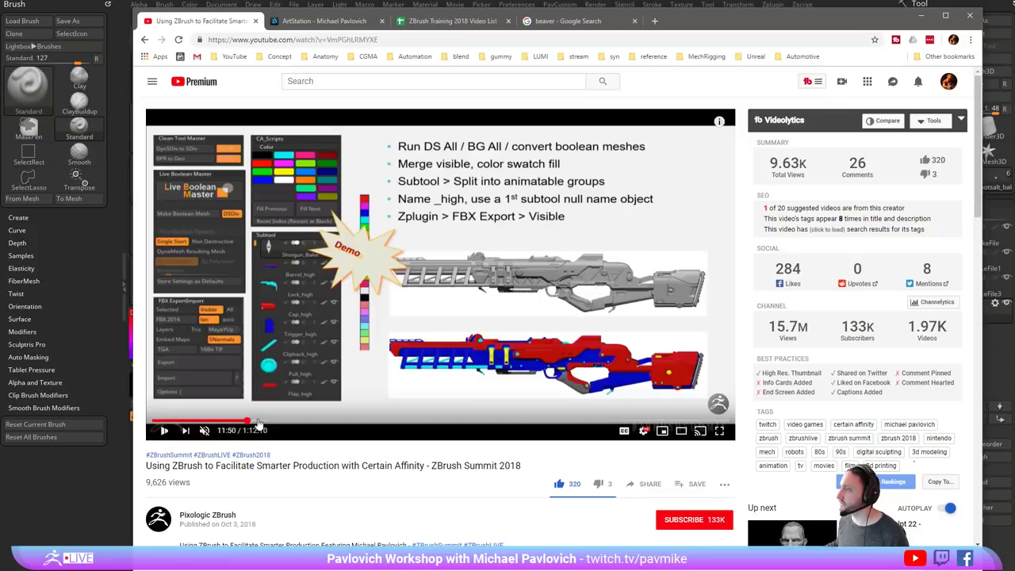
pyautogui.click(258, 422)
pyautogui.click(272, 422)
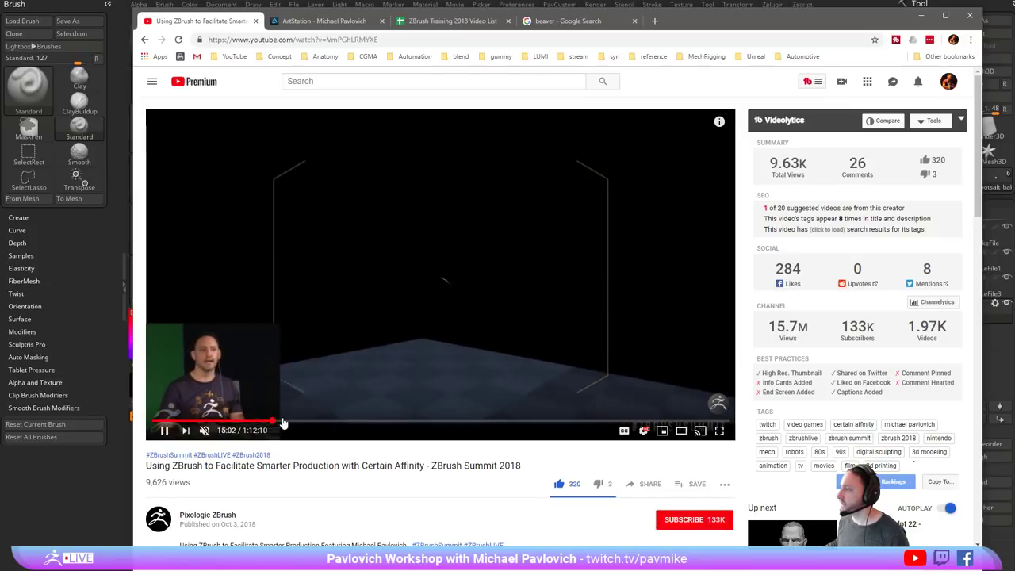
pyautogui.click(168, 431)
pyautogui.moveTo(781, 17); pyautogui.dragTo(0, 17)
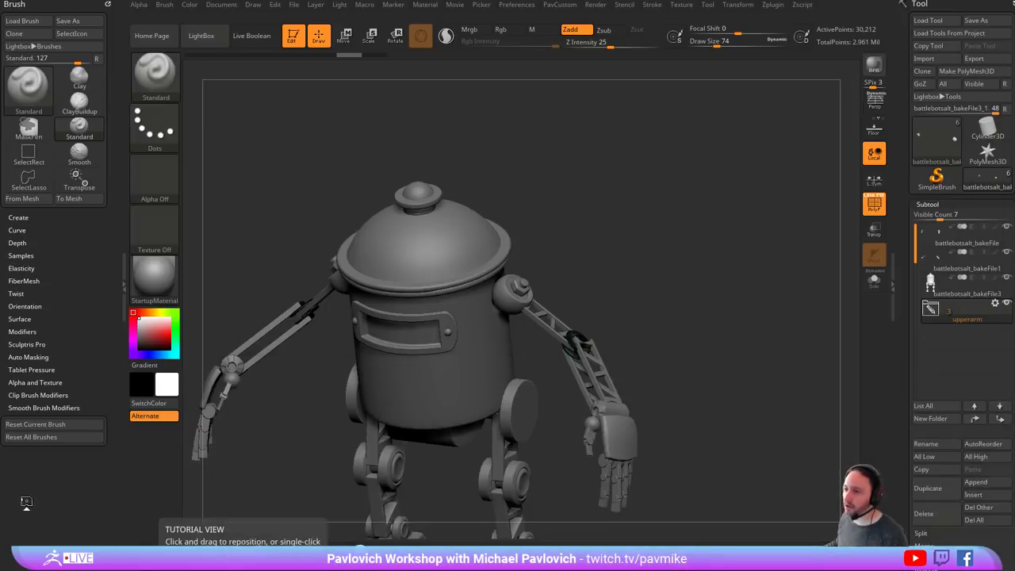